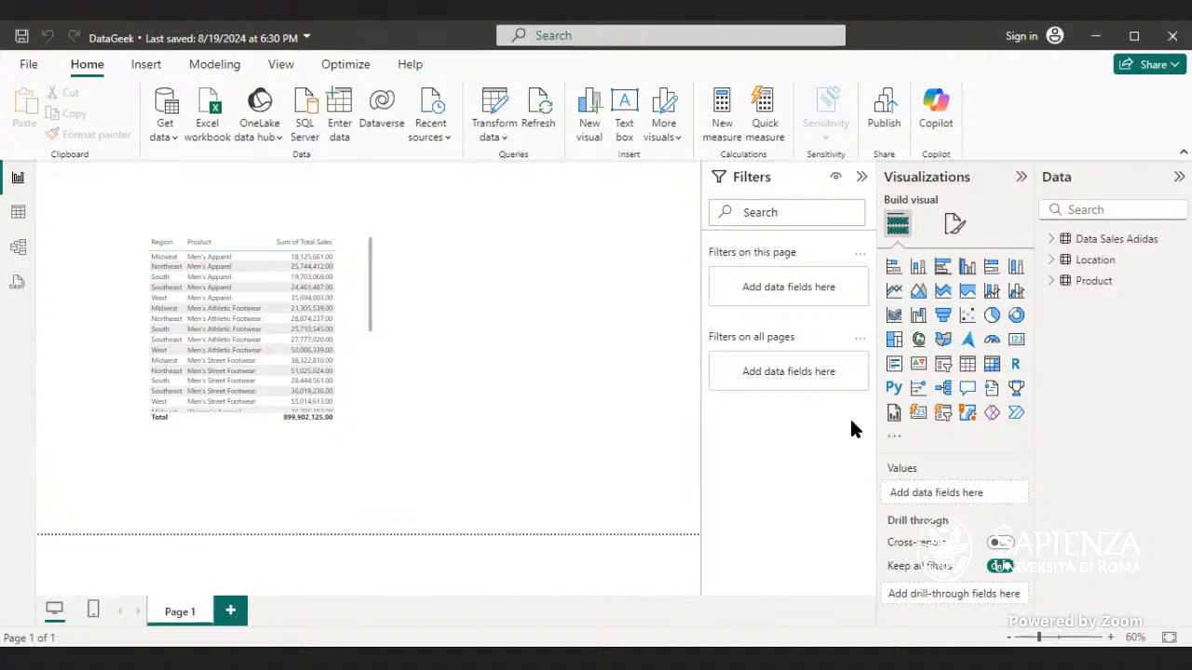
Step: Expand the Data Sales Adidas table and its Invoice Date hierarchy to examine the available fields
left_click(1051, 238)
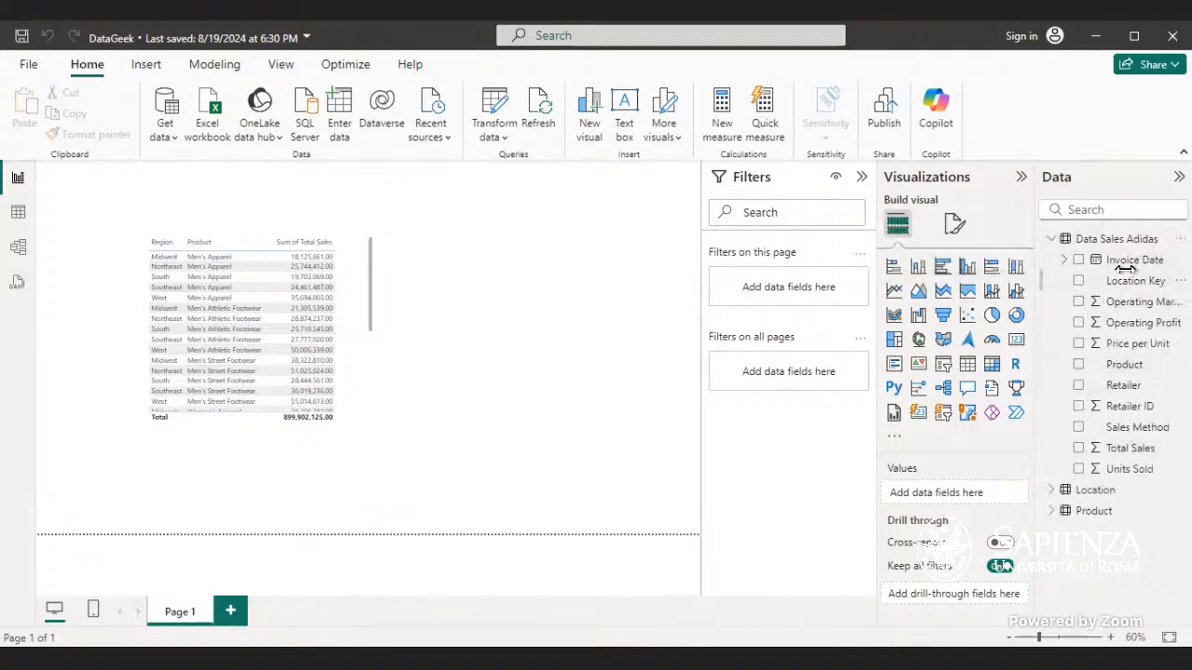
left_click(1063, 259)
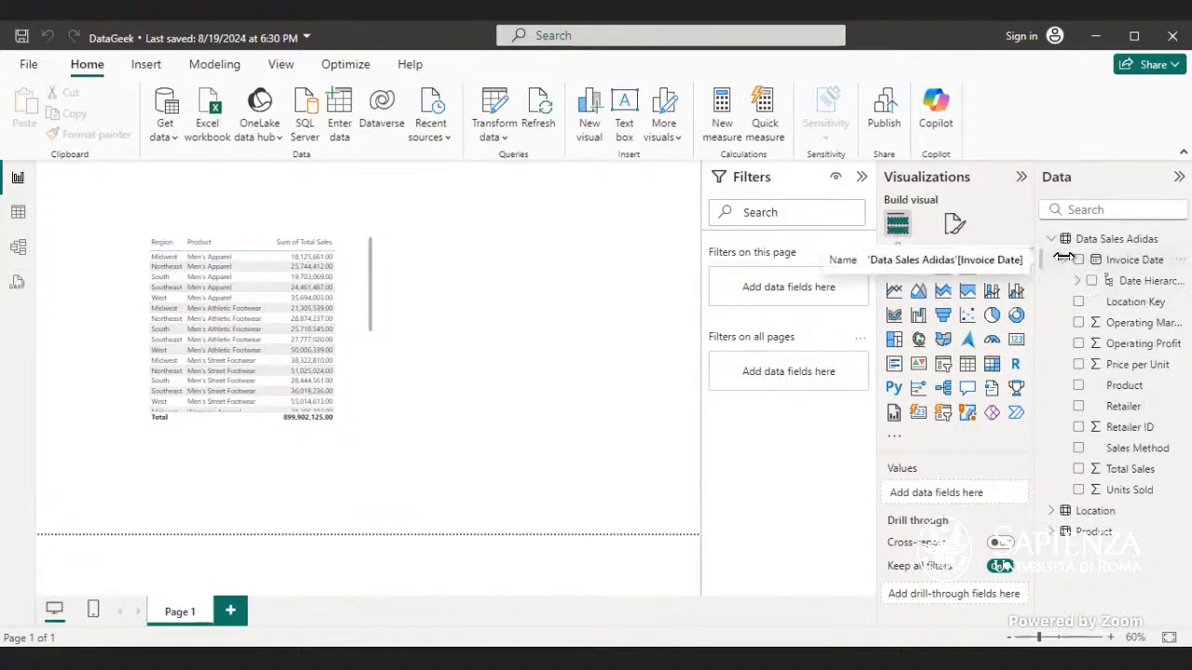
left_click(1077, 280)
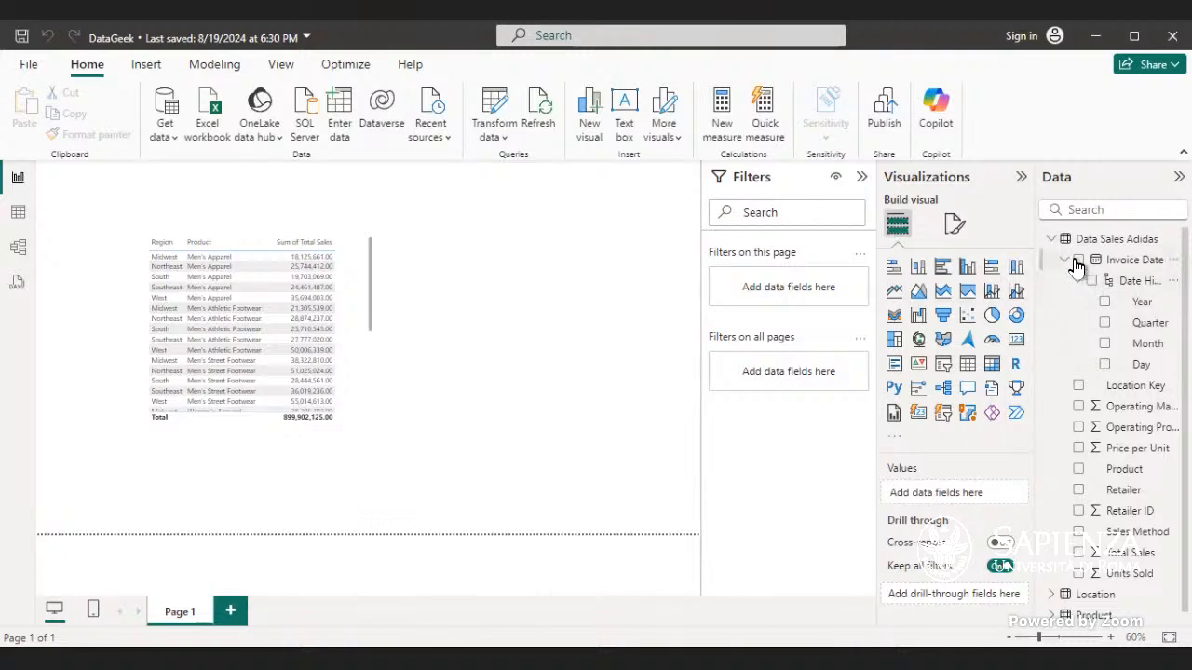
left_click(1051, 240)
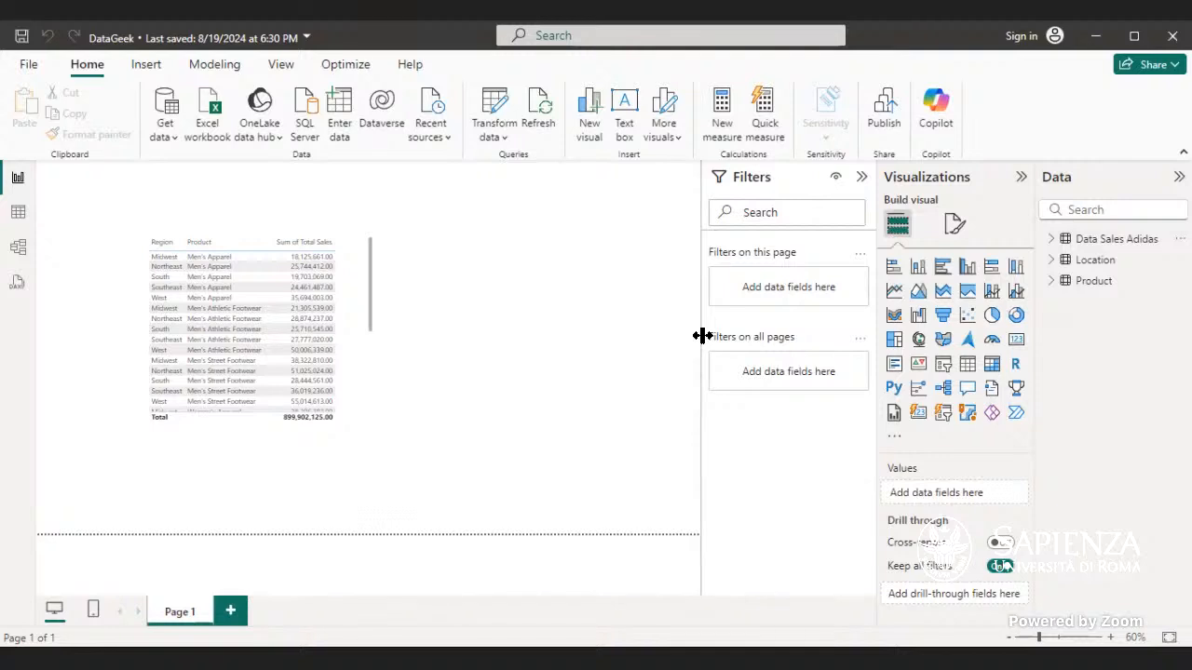
left_click(1052, 240)
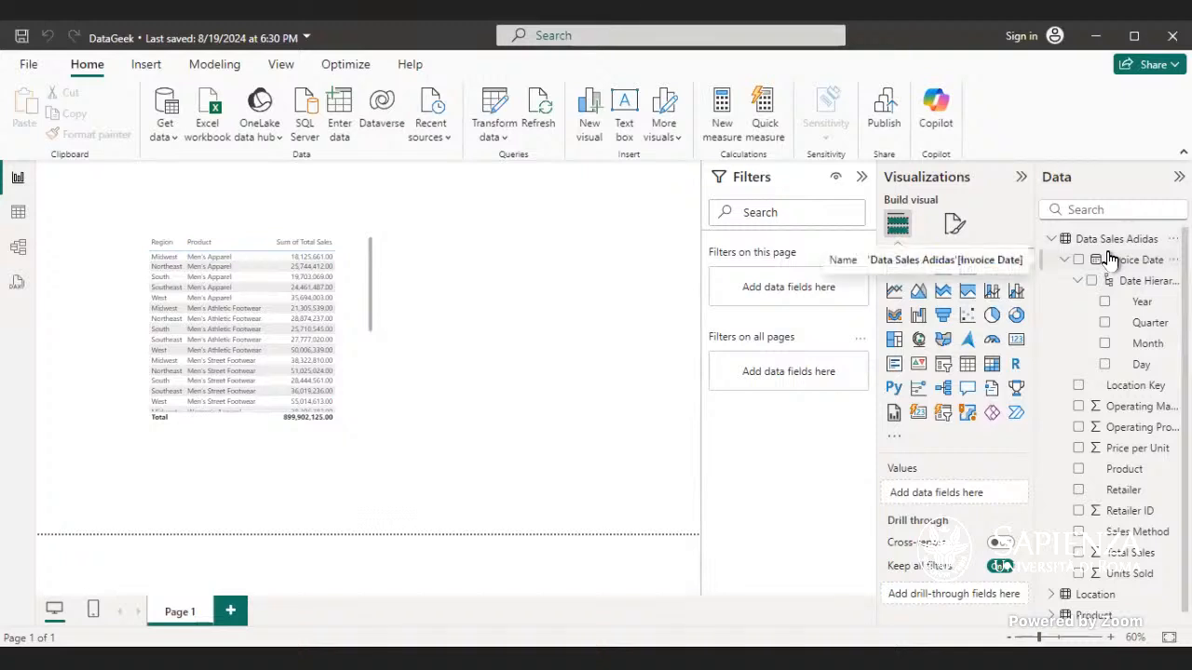
left_click(1052, 239)
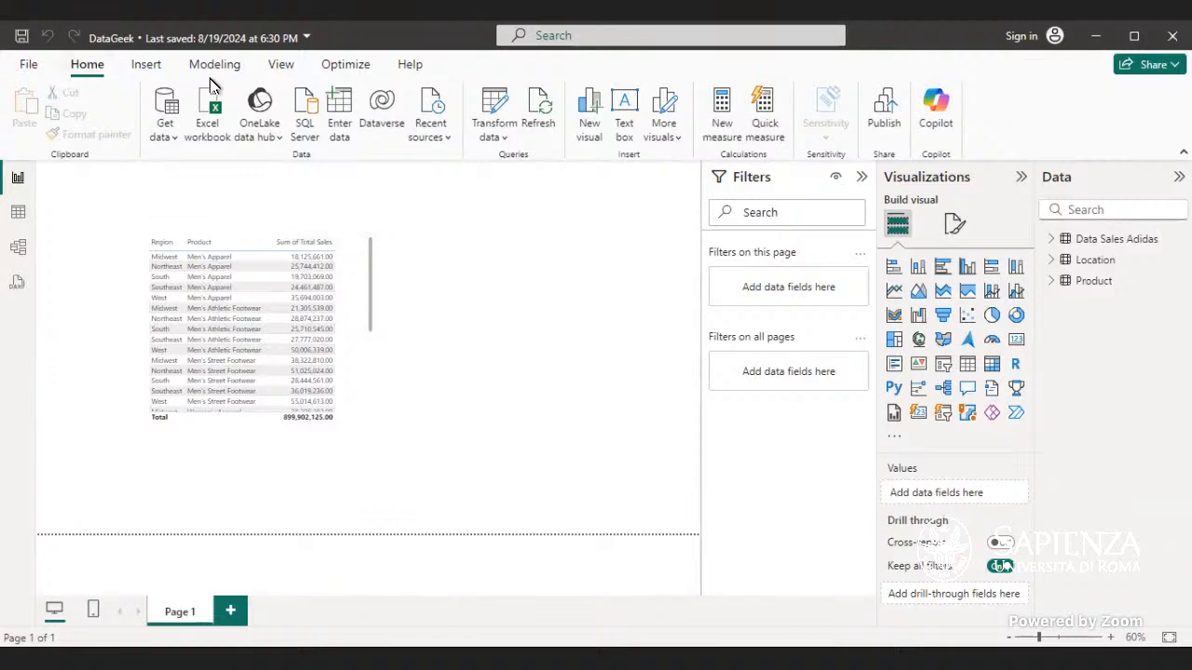
left_click(167, 76)
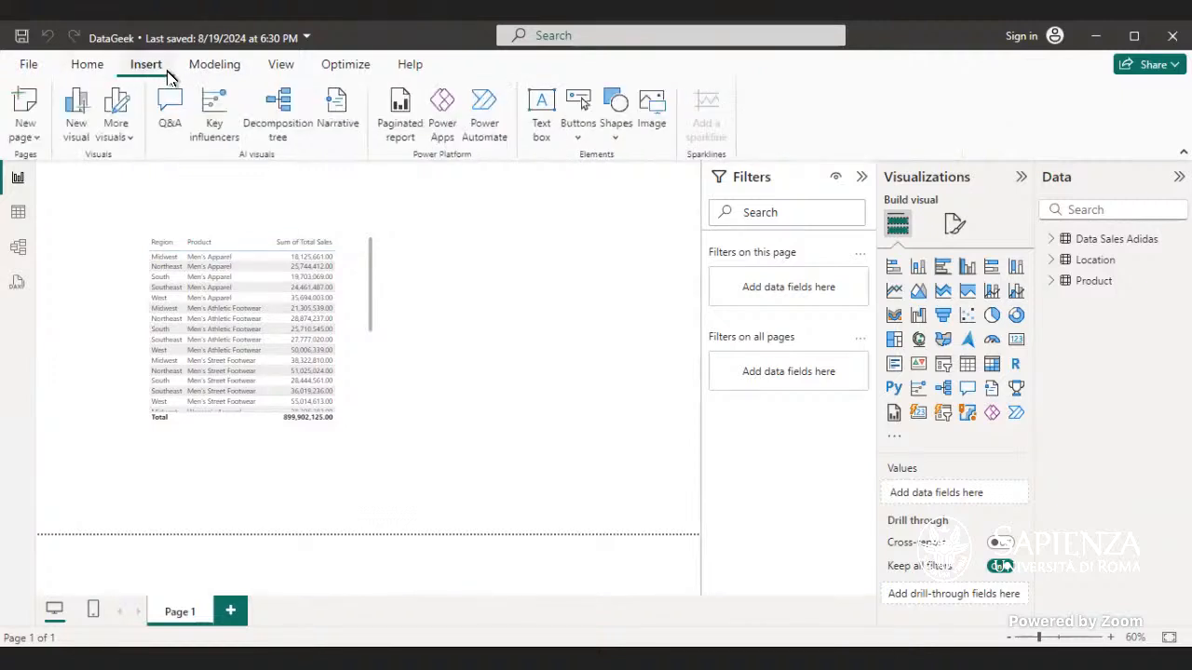
left_click(215, 67)
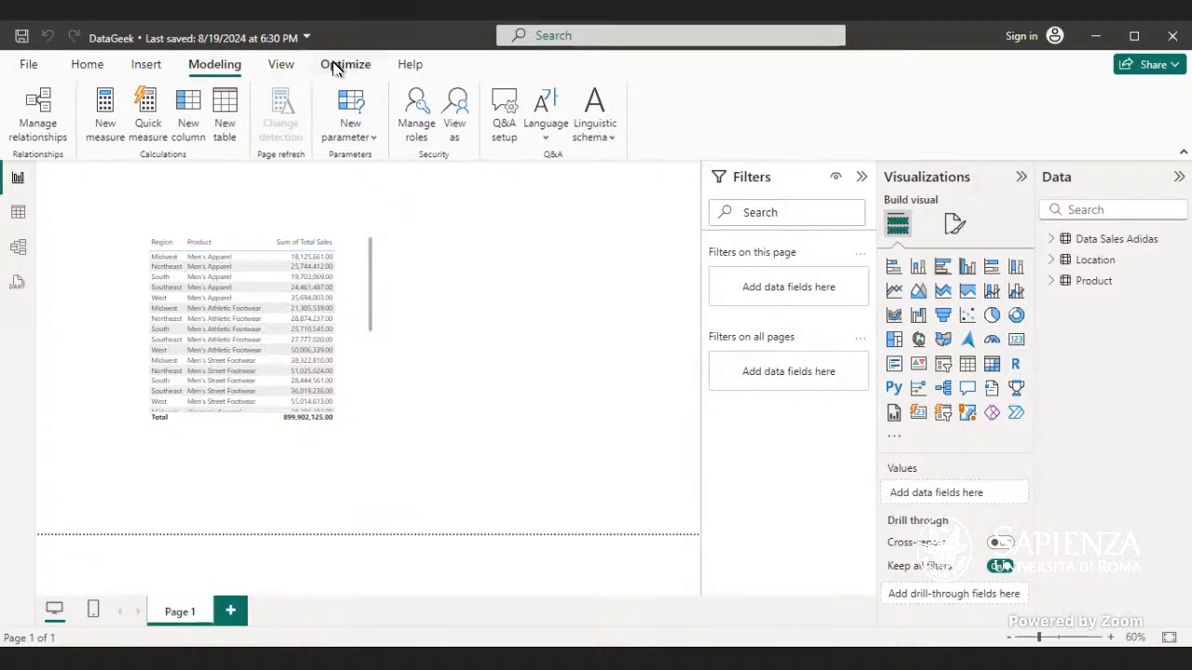
left_click(337, 65)
left_click(290, 67)
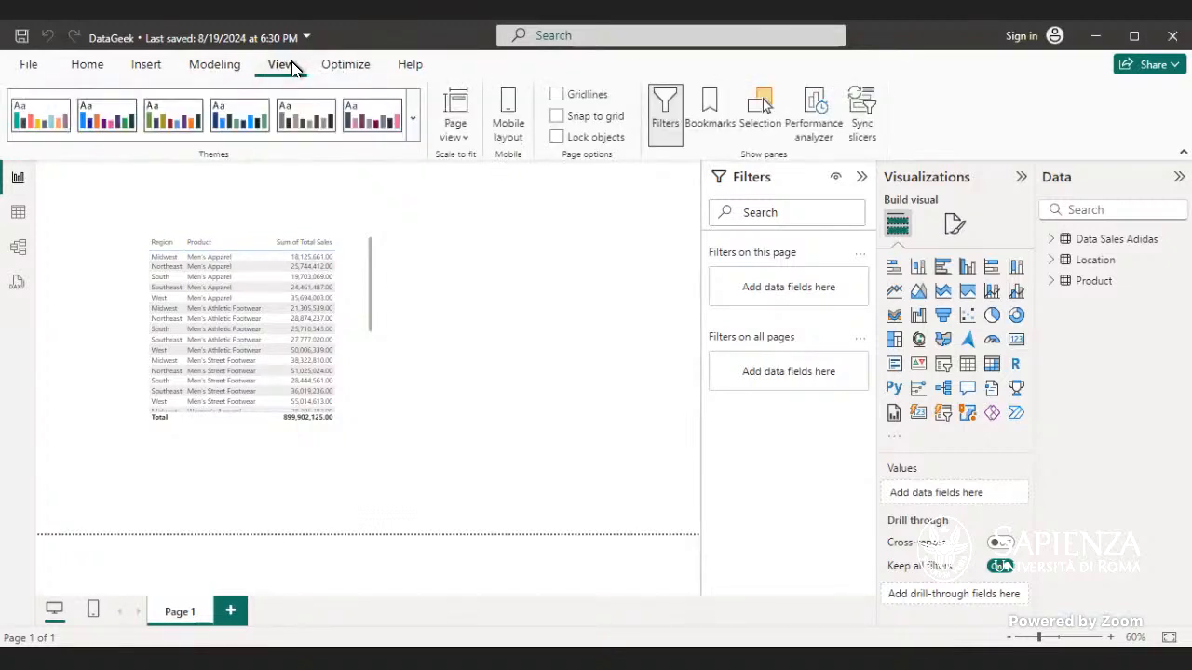
Step: Start a new calculated table in the data view and name it Date Table
left_click(18, 212)
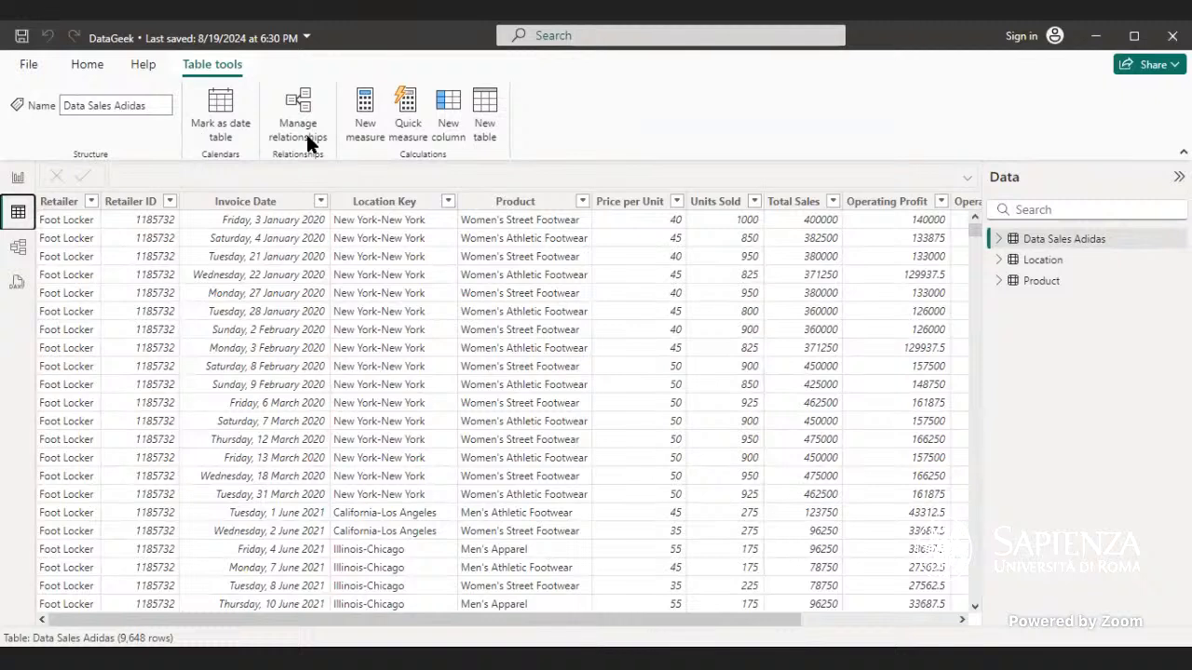
left_click(486, 129)
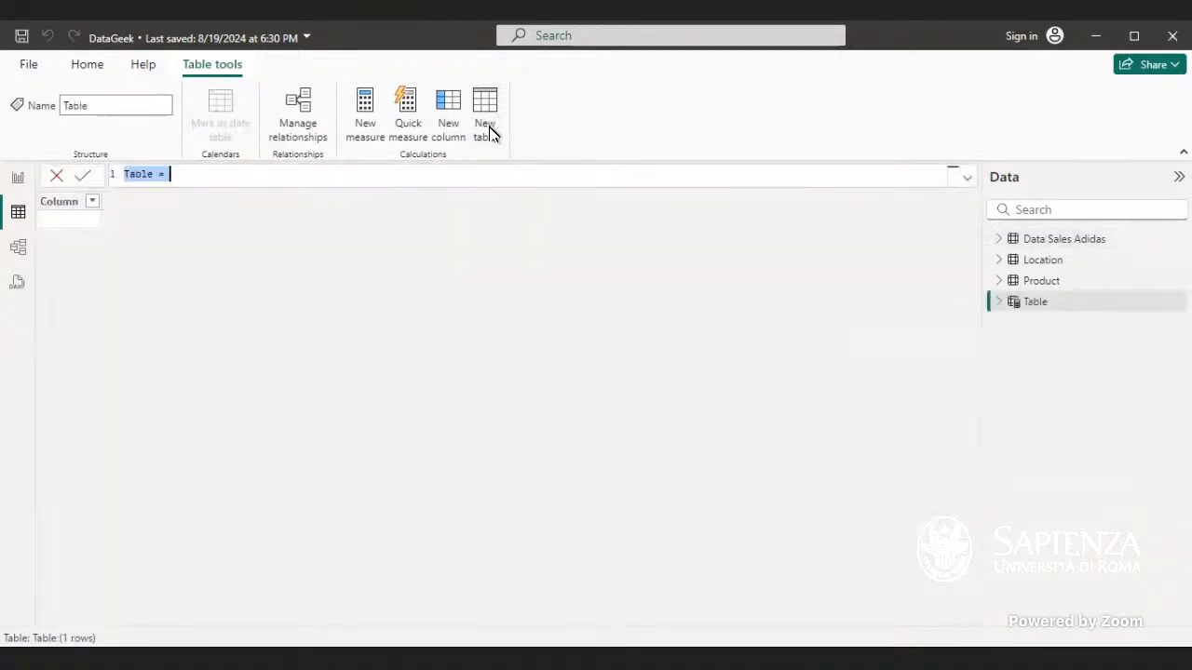
left_click(154, 175)
left_click_drag(155, 175, 125, 176)
type("Date Ta")
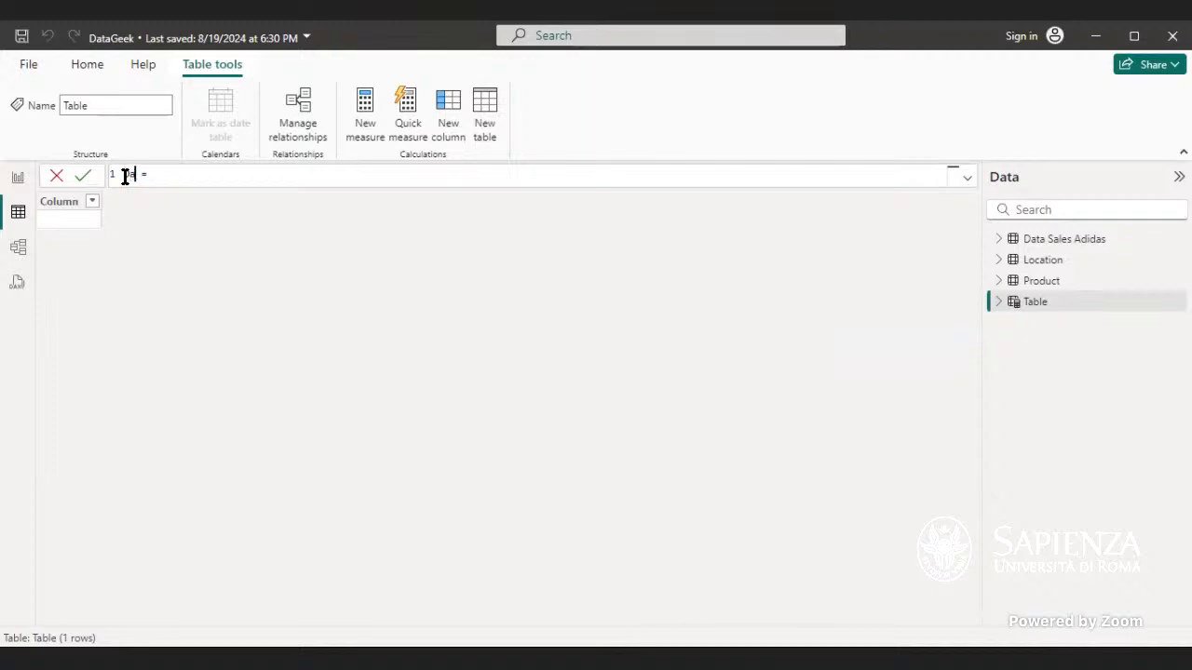
type("ble")
left_click(200, 174)
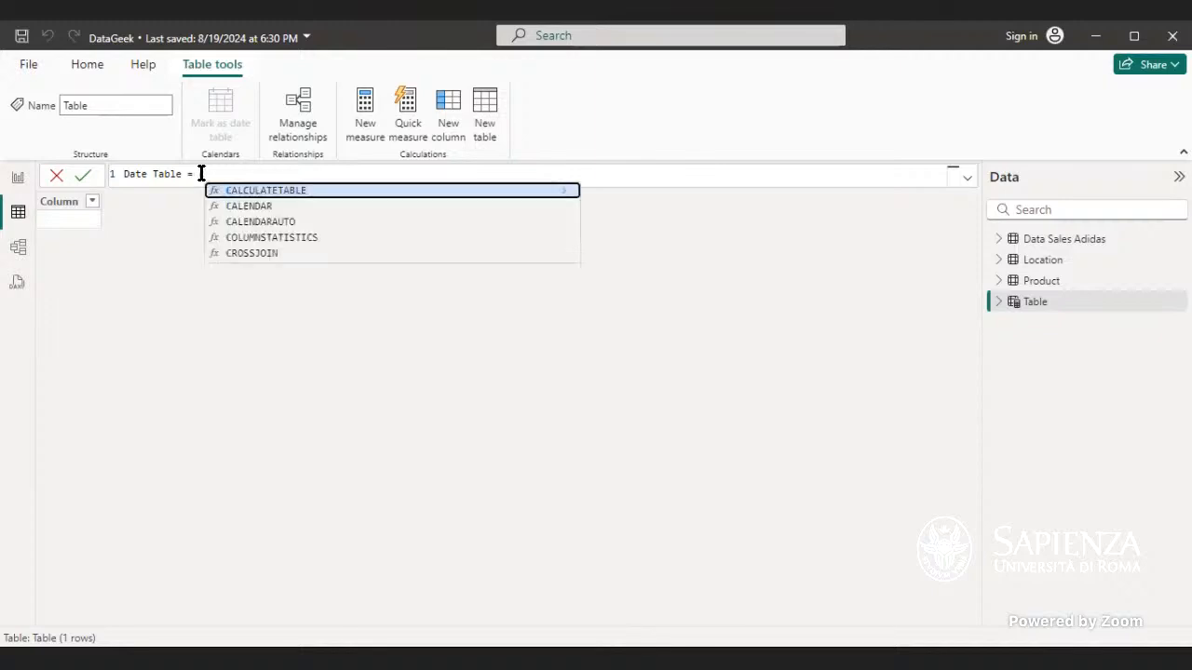
Step: Try to define Date Table with CALENDAR from 01-01-2023 to 21-08-2024, then remove the date arguments
type("calendr")
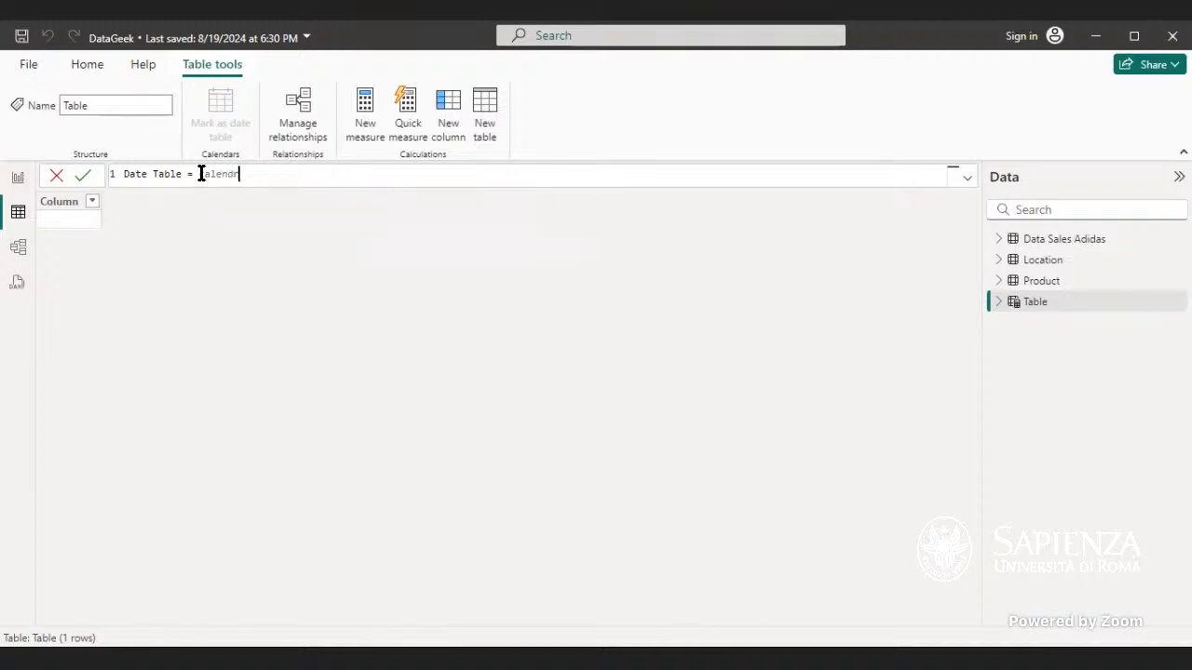
key("BackSpace")
type("ar")
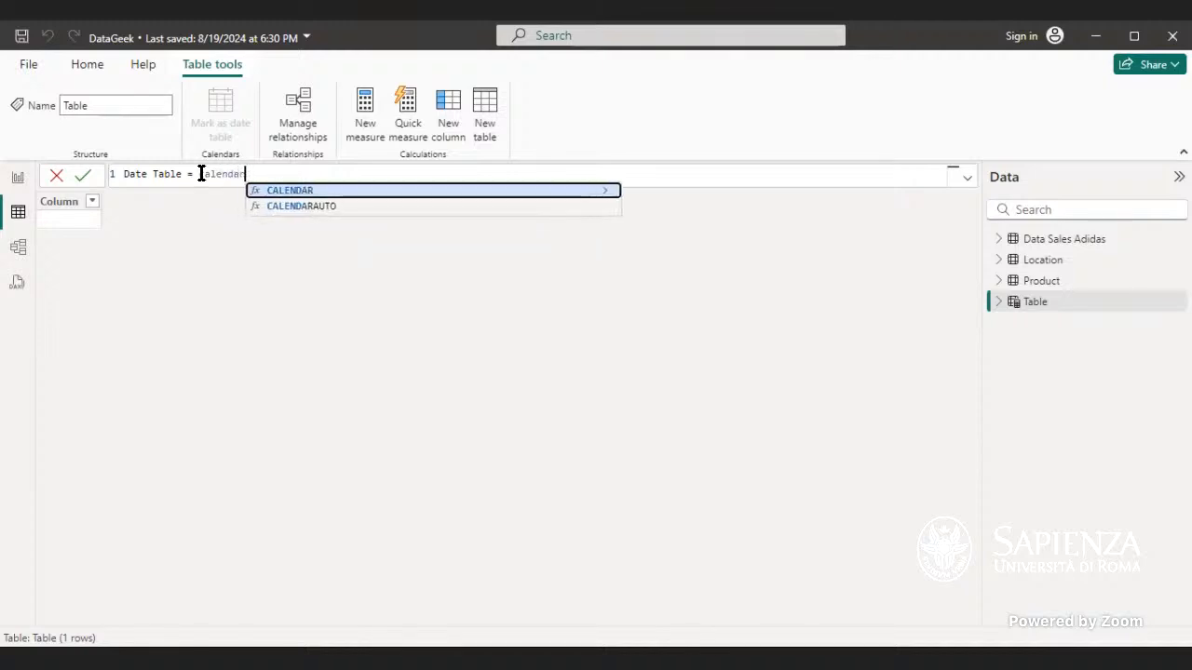
key("Tab")
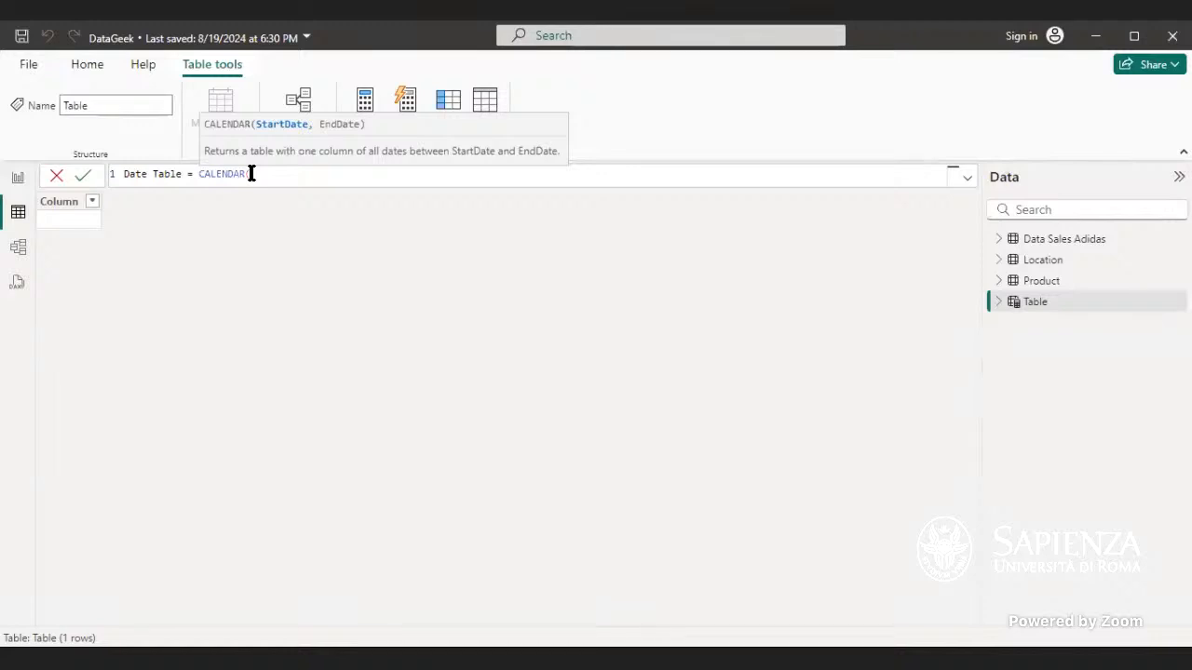
type("01-01-2023, 21-08-202")
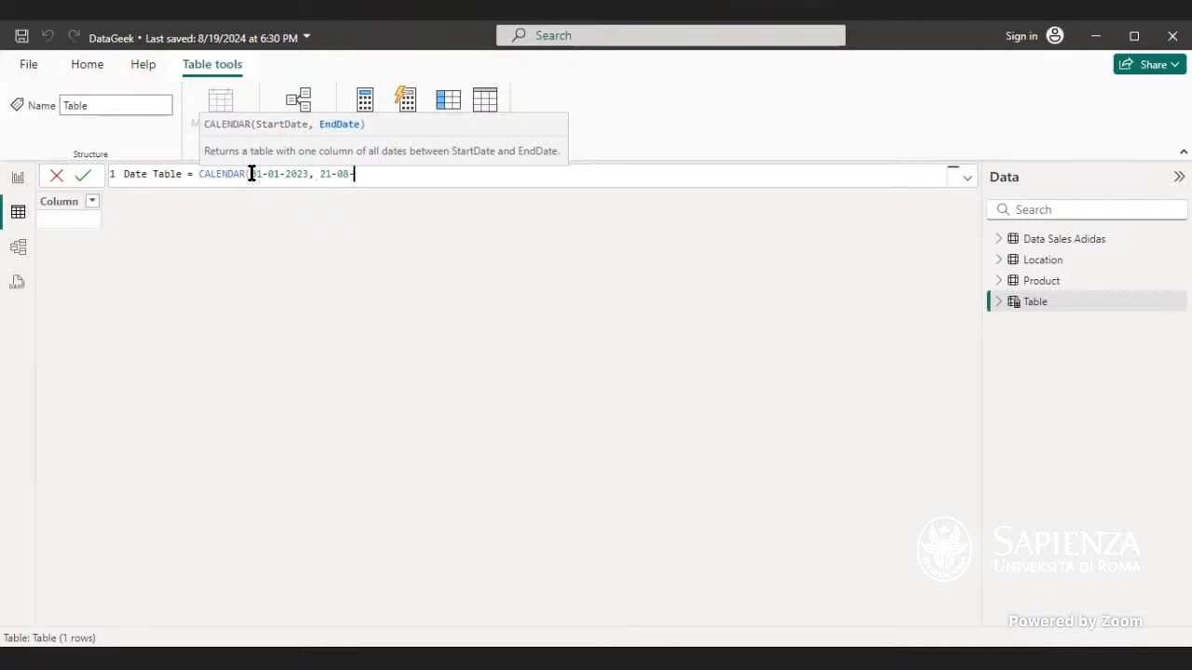
type("4)")
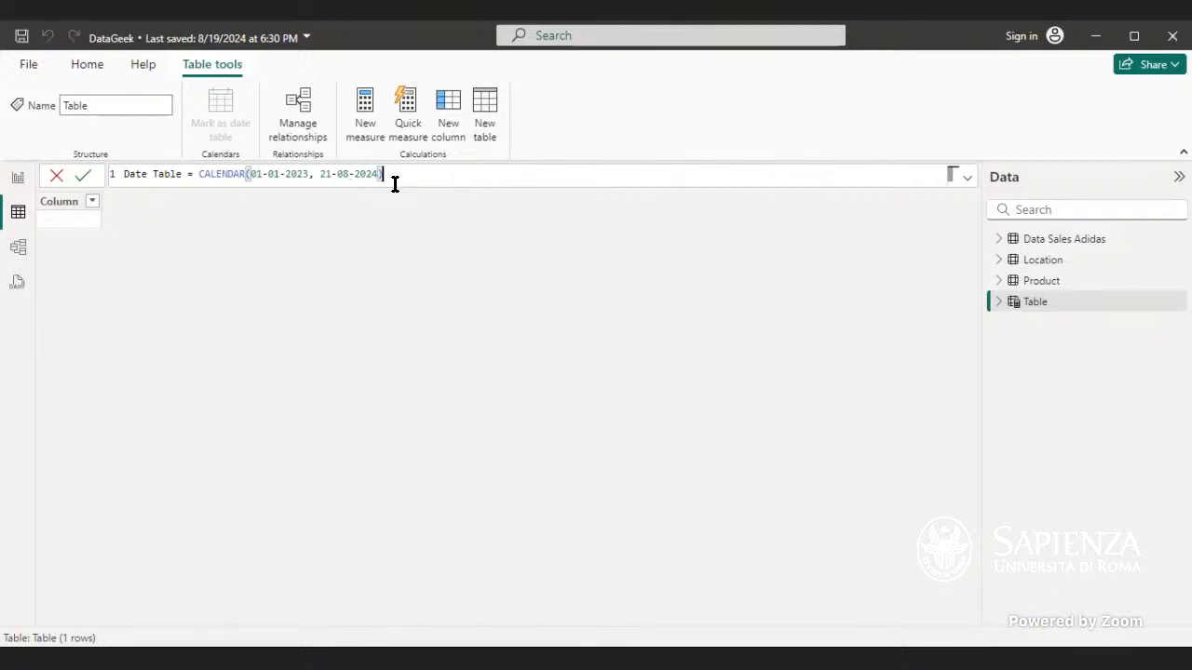
key("BackSpace")
key("BackSpace")
key("BackSpace")
key("BackSpace")
key("BackSpace")
key("BackSpace")
key("BackSpace")
key("BackSpace")
key("BackSpace")
key("BackSpace")
key("BackSpace")
key("BackSpace")
key("BackSpace")
key("BackSpace")
key("BackSpace")
key("BackSpace")
key("BackSpace")
key("BackSpace")
key("BackSpace")
key("BackSpace")
key("BackSpace")
key("BackSpace")
key("BackSpace")
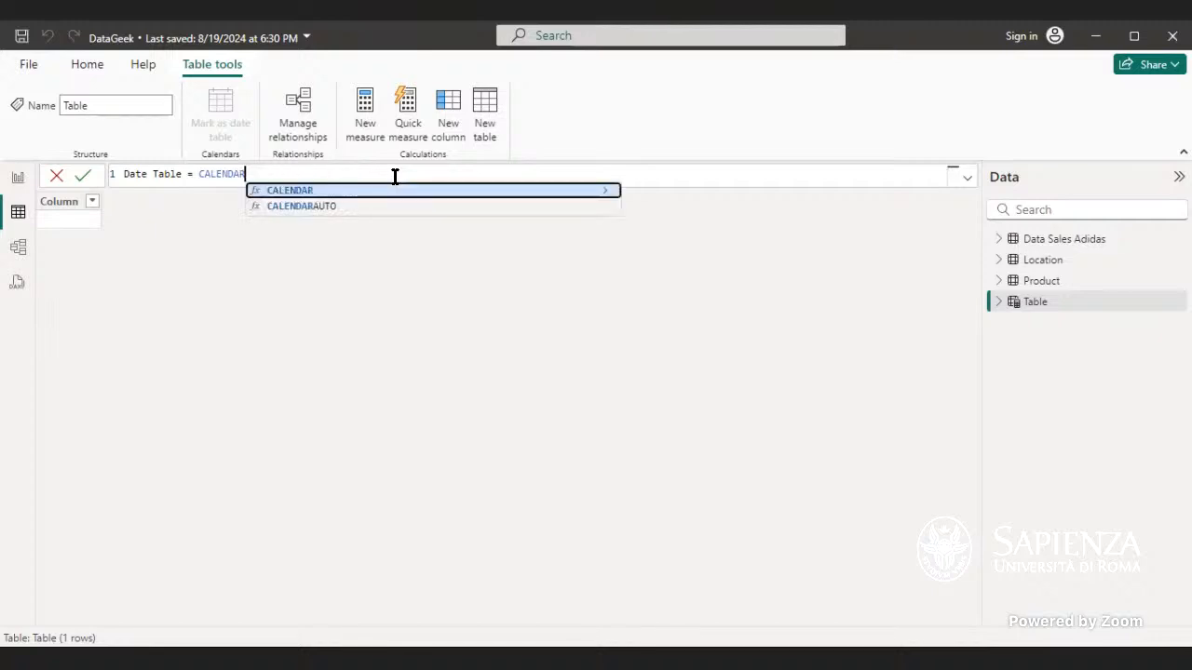
Step: Complete the Date Table formula as CALENDARAUTO() and commit it
key("Down")
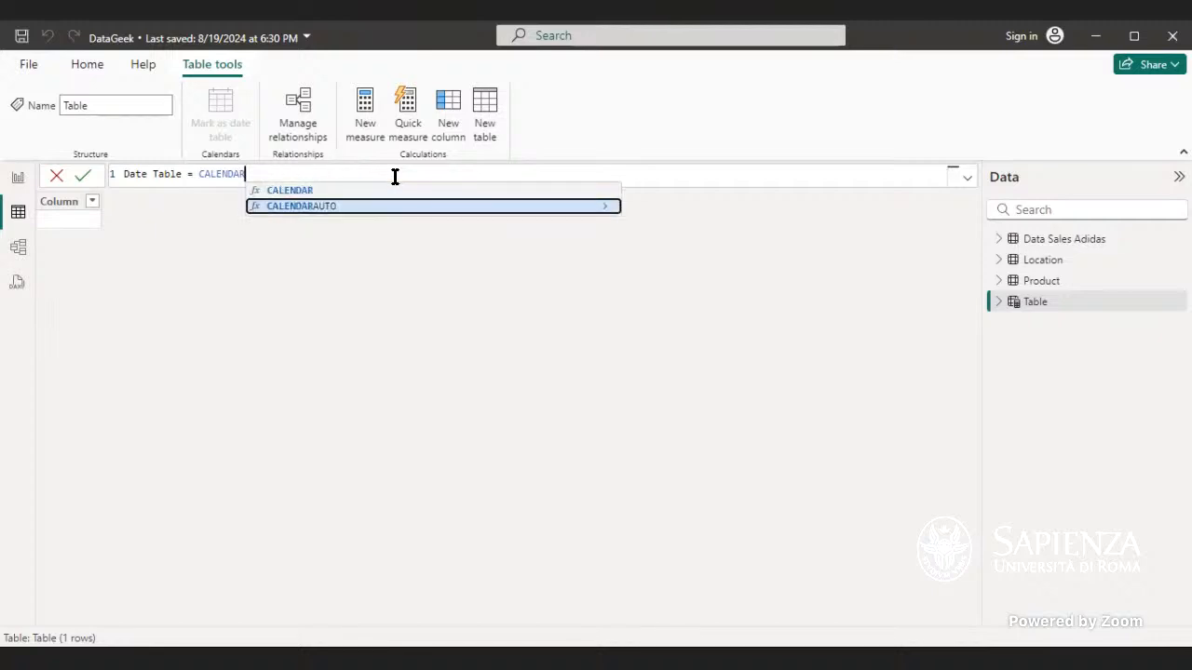
key("Tab")
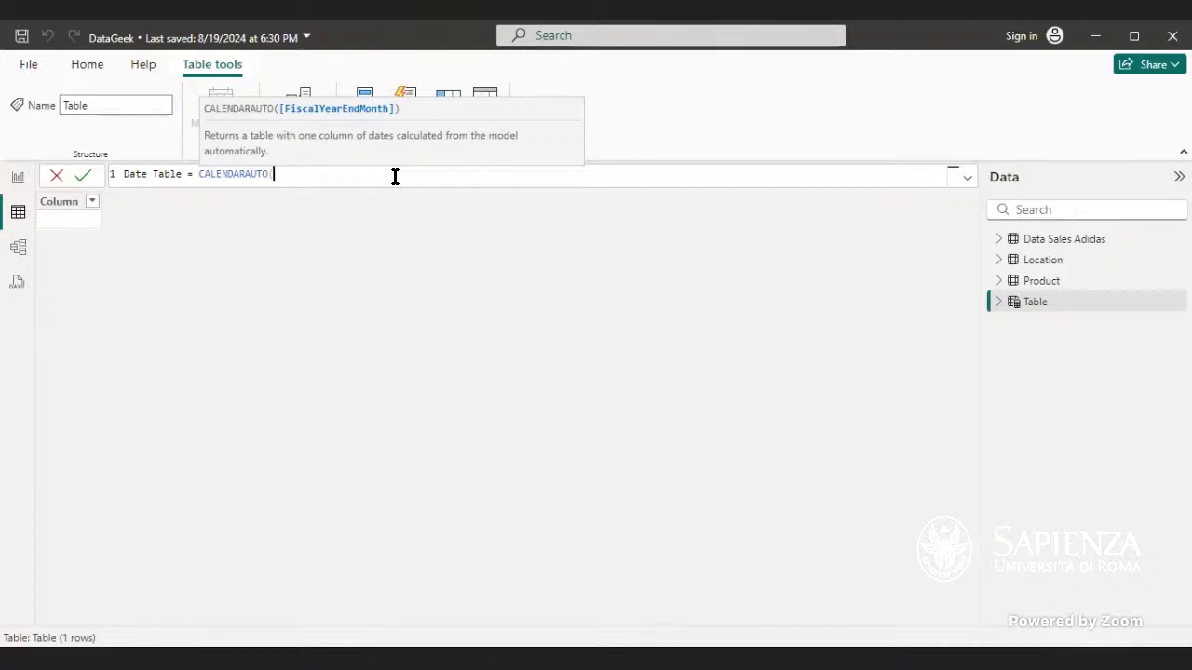
type(")")
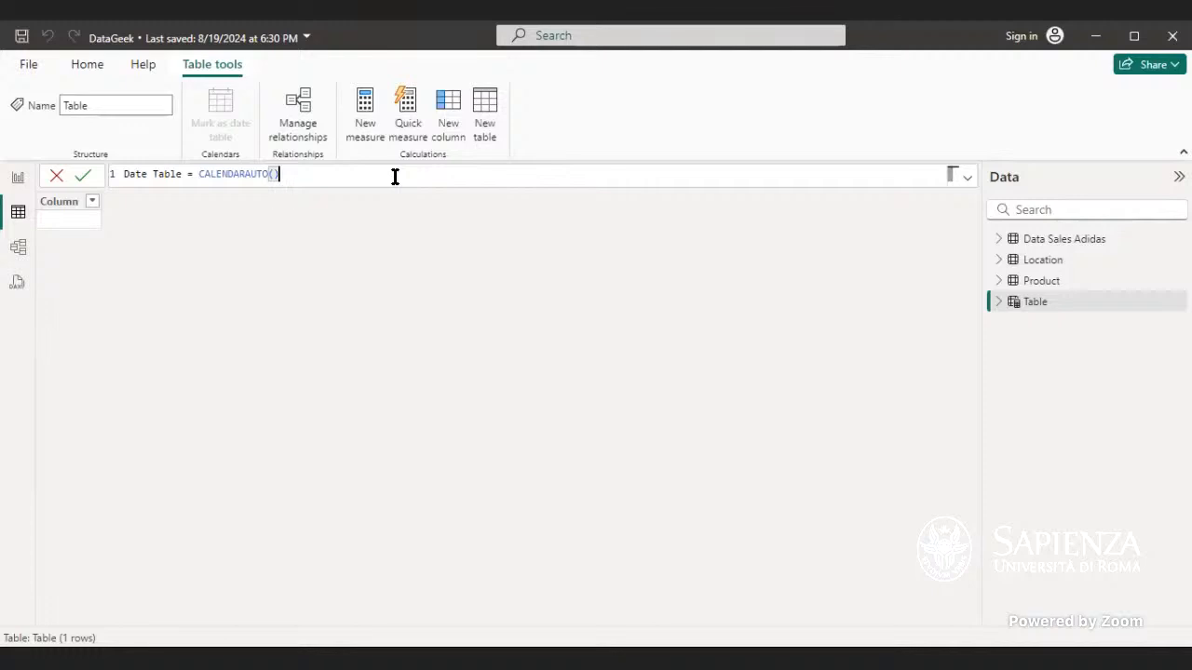
key("Return")
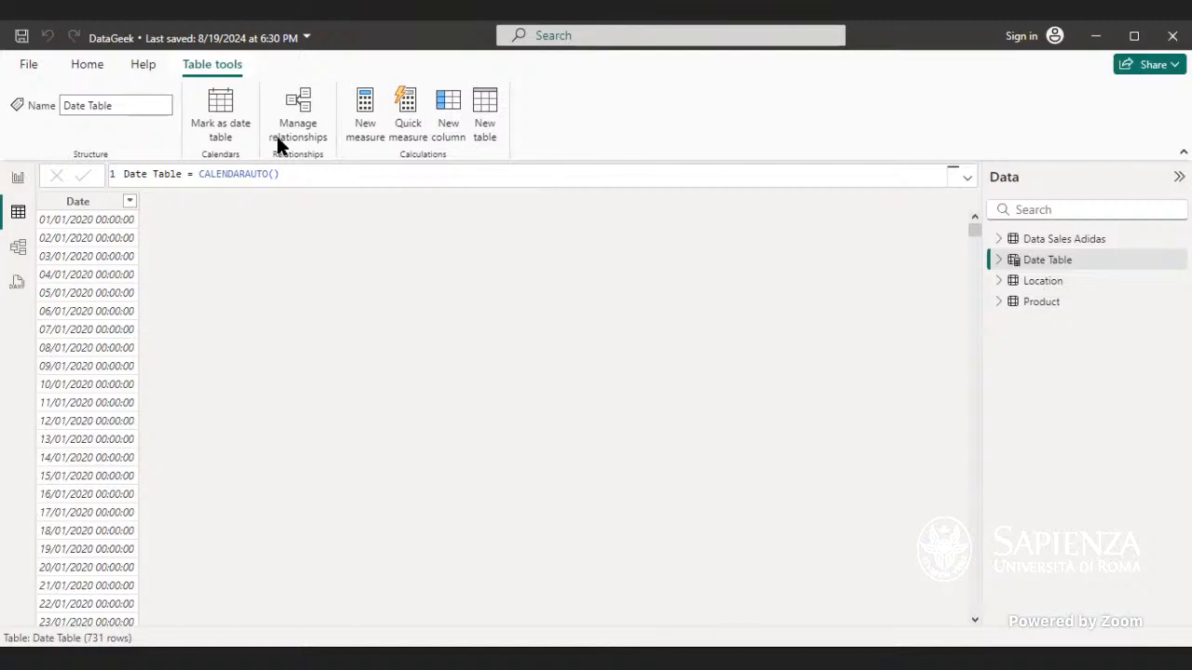
Step: Delete the expression from the Date Table formula and commit the empty definition
left_click(296, 173)
key("BackSpace")
key("BackSpace")
key("BackSpace")
key("BackSpace")
key("BackSpace")
key("BackSpace")
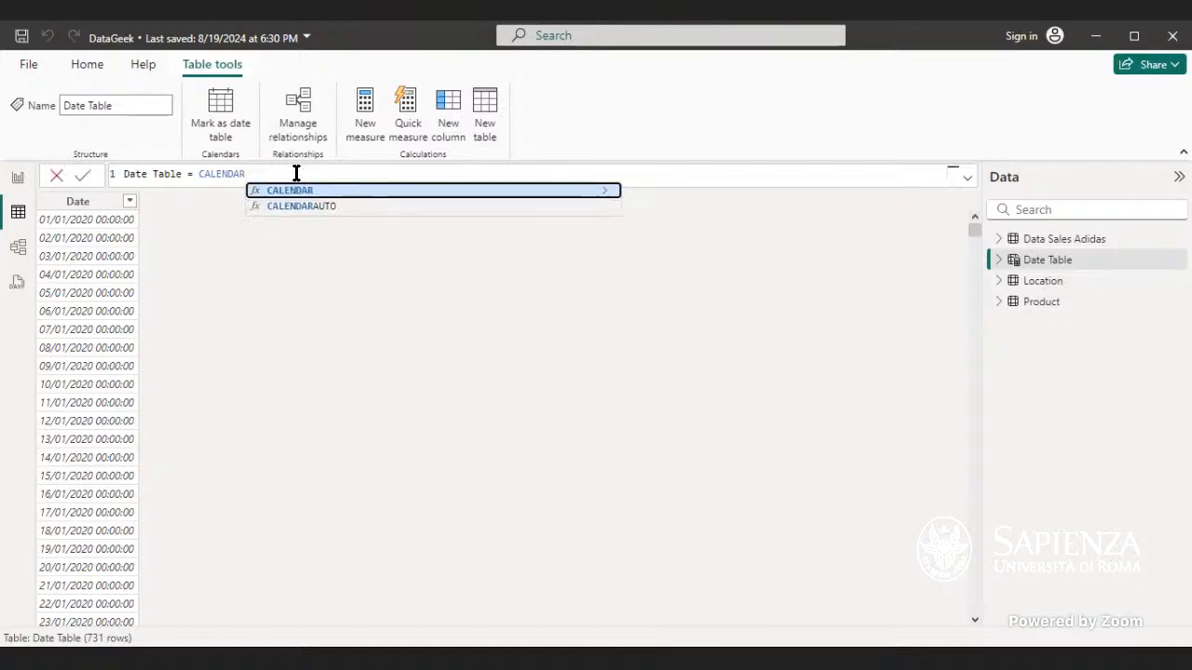
type("(")
key("BackSpace")
type("(")
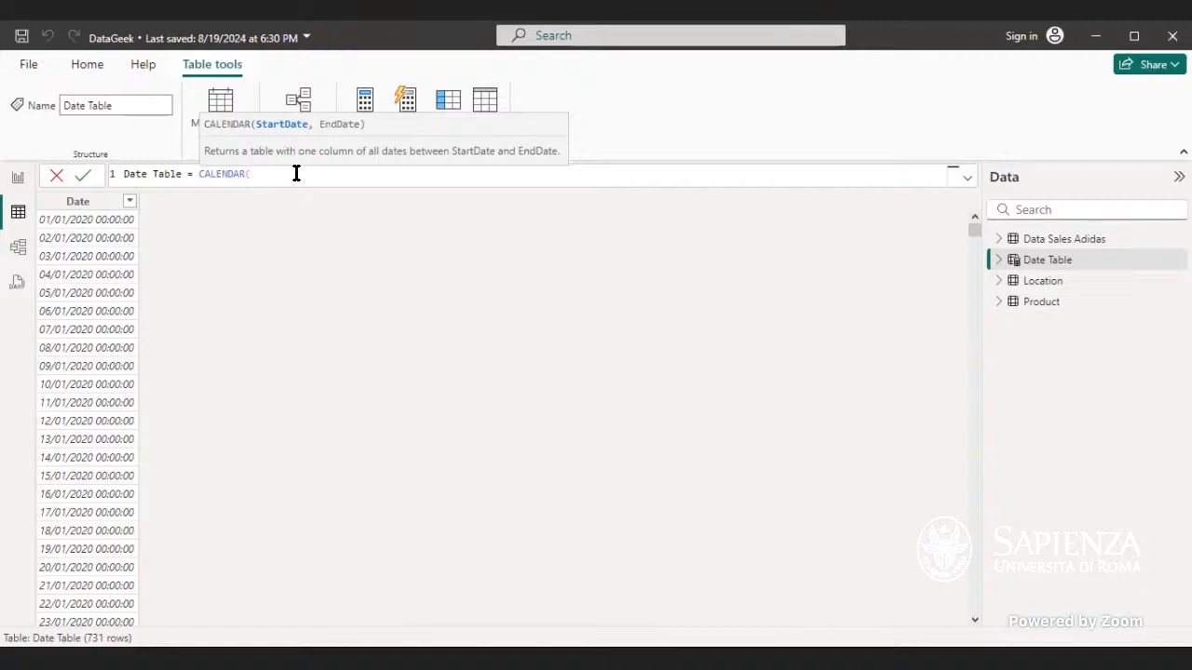
key("BackSpace")
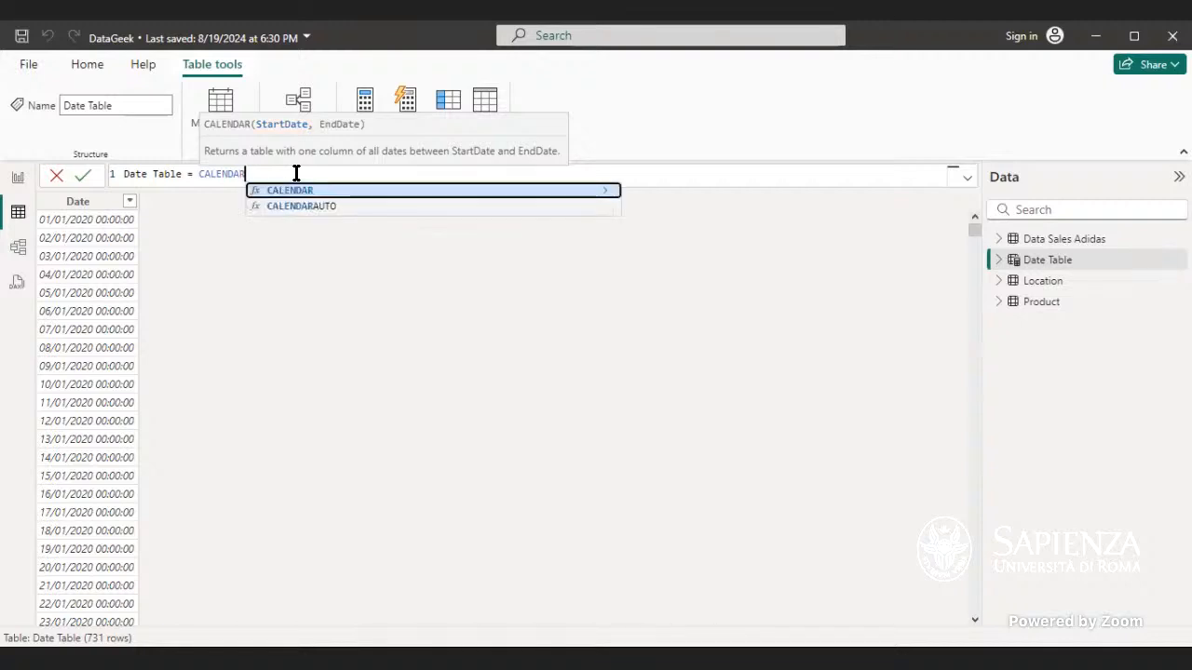
key("BackSpace")
key("BackSpace")
key("BackSpace")
key("BackSpace")
key("BackSpace")
key("BackSpace")
key("BackSpace")
key("BackSpace")
key("BackSpace")
key("BackSpace")
key("BackSpace")
key("BackSpace")
key("BackSpace")
key("BackSpace")
key("BackSpace")
key("BackSpace")
key("BackSpace")
key("BackSpace")
key("BackSpace")
key("BackSpace")
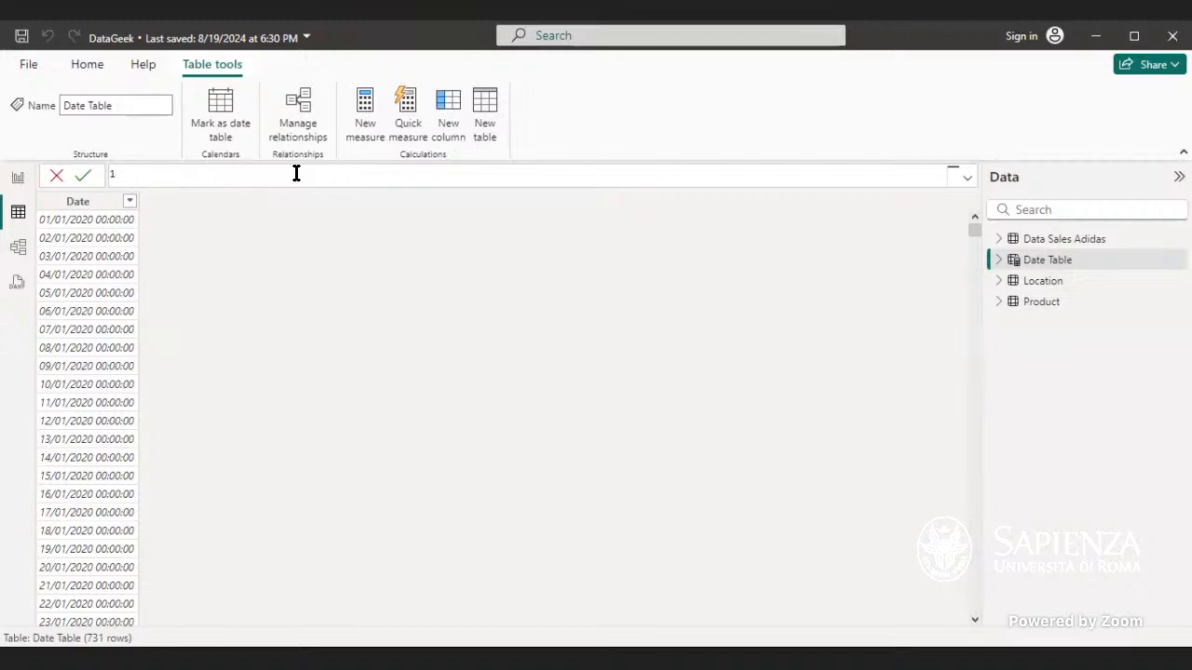
left_click(85, 177)
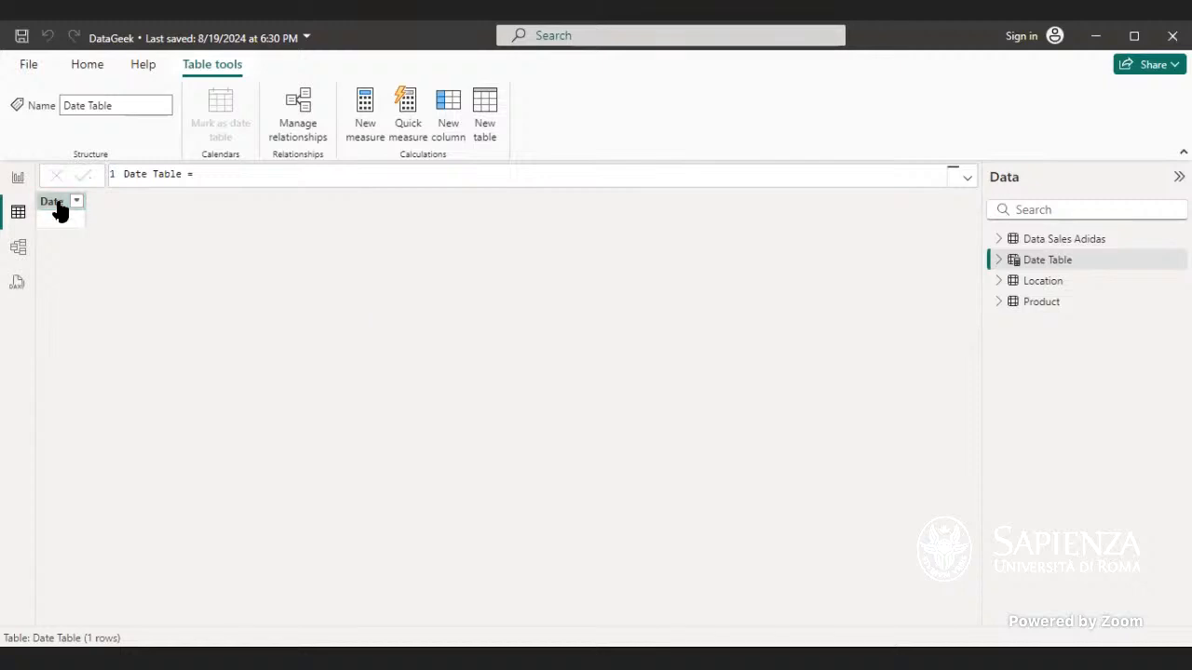
Step: Re-enter CALENDARAUTO() as the Date Table formula and commit it
left_click(56, 206)
left_click(178, 174)
left_click(213, 177)
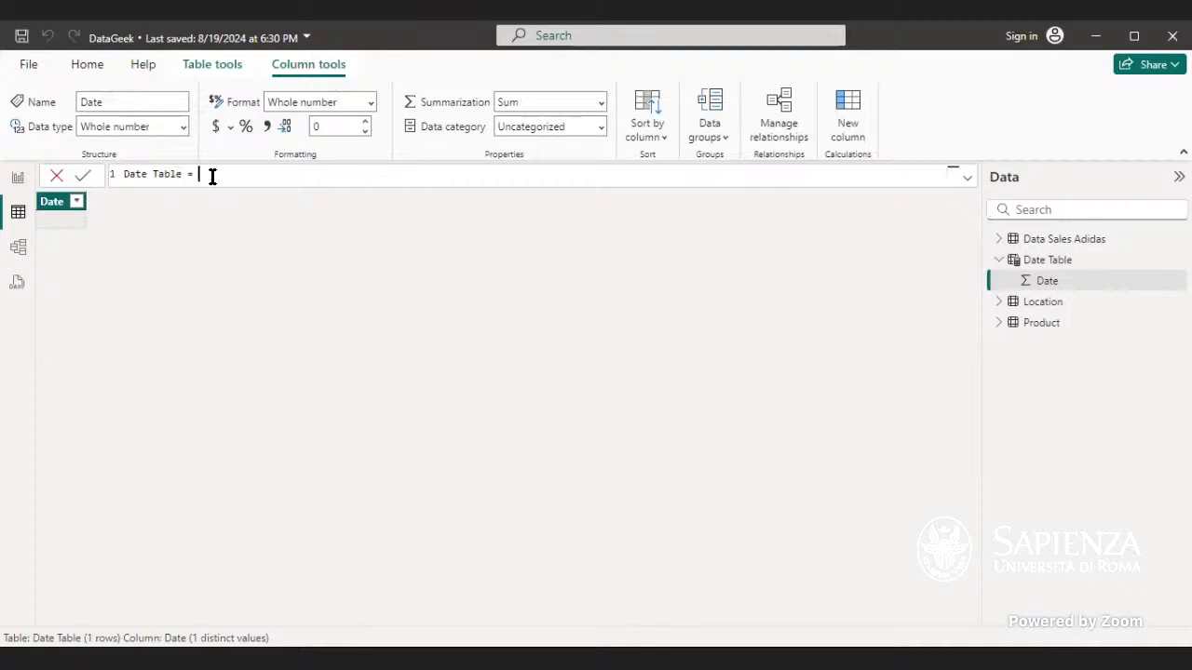
type("calendar")
key("Down")
key("Tab")
type(")")
key("Return")
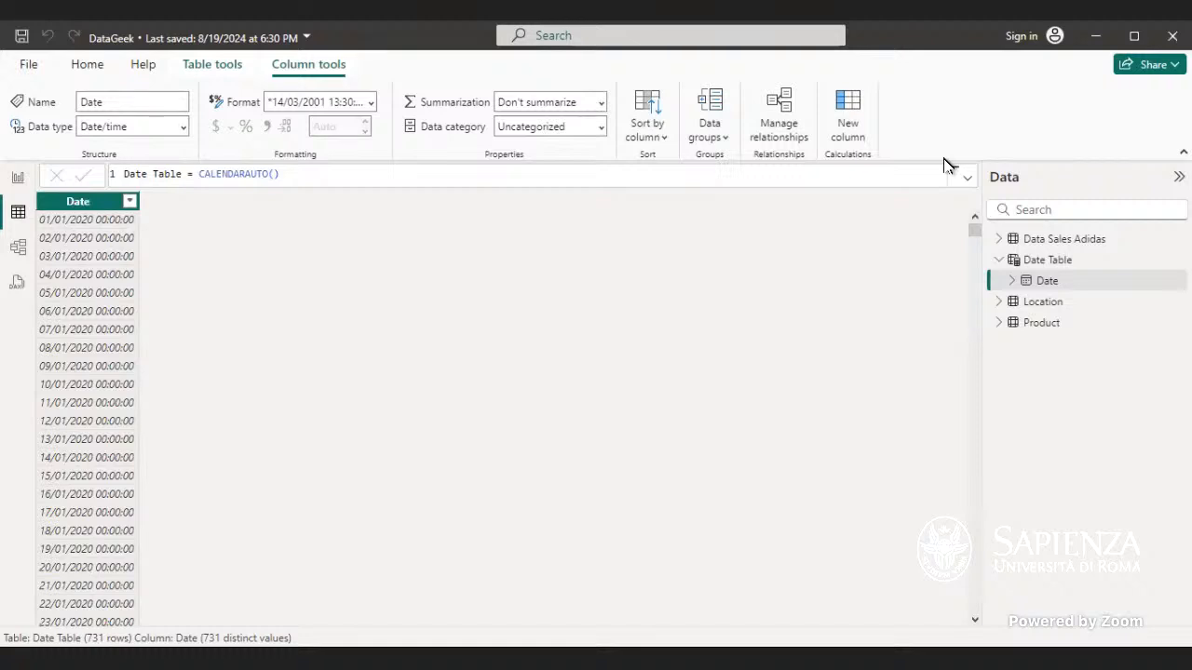
Step: Inspect the sales table's Invoice Date column, then scroll through the dates generated in Date Table
left_click(1061, 239)
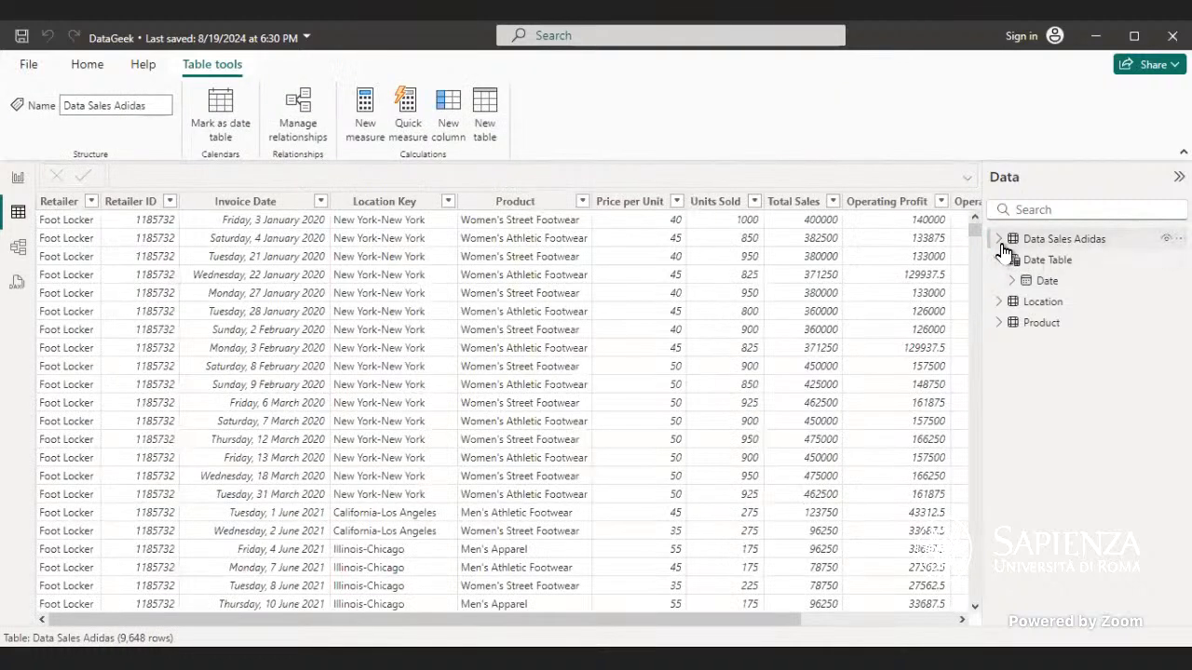
left_click(998, 238)
left_click(1027, 265)
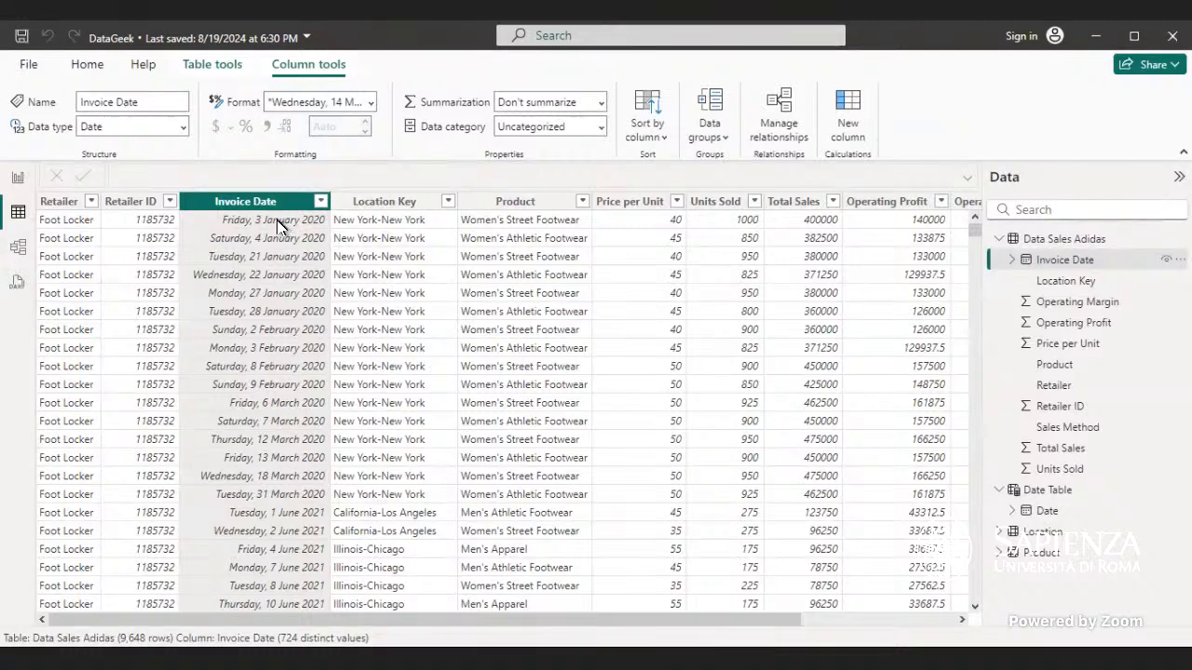
left_click(1052, 492)
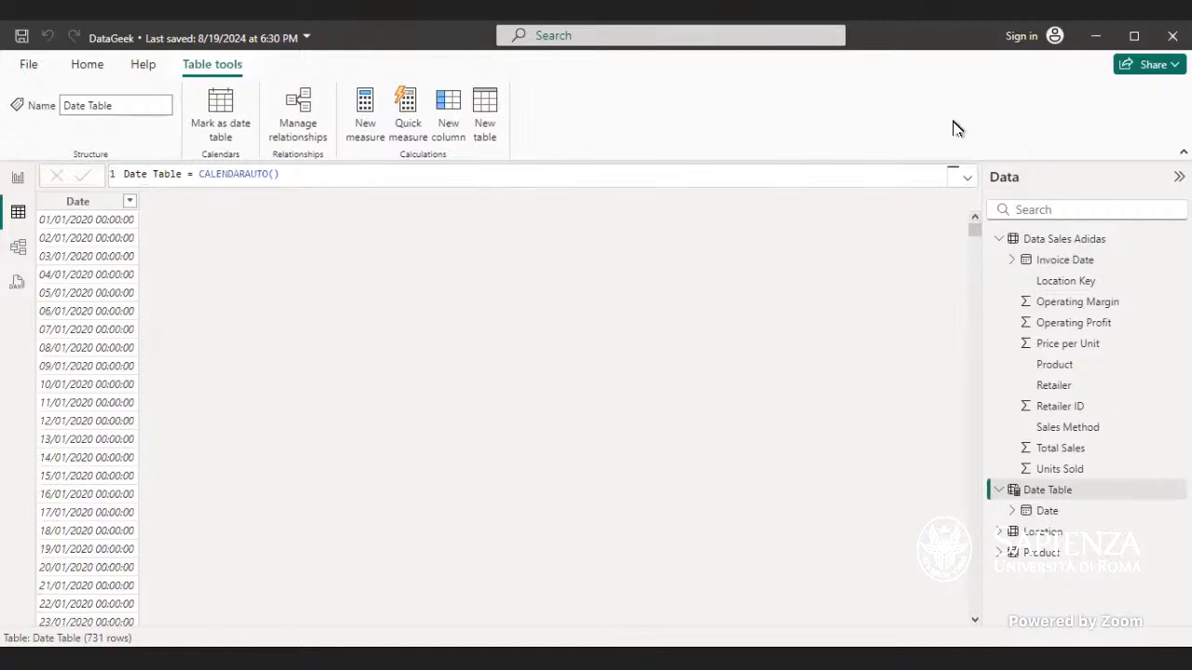
mouse_move(973, 235)
left_mouse_down()
mouse_move(976, 262)
mouse_move(975, 230)
left_mouse_up()
left_click_drag(974, 238, 965, 476)
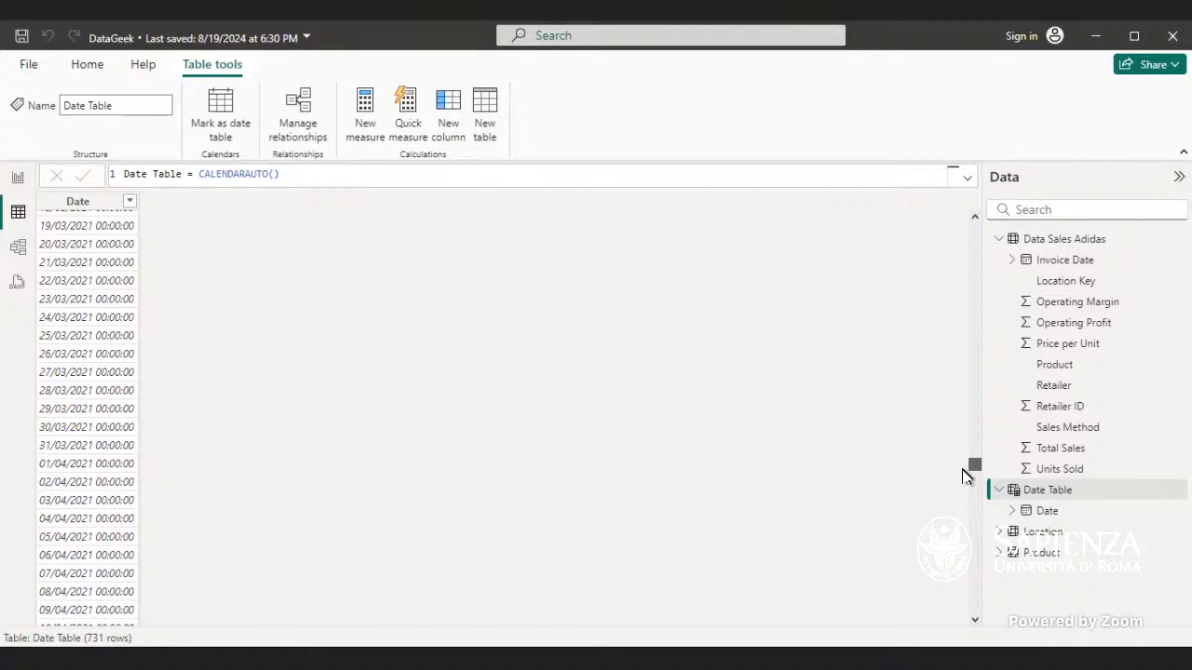
left_click_drag(963, 475, 974, 614)
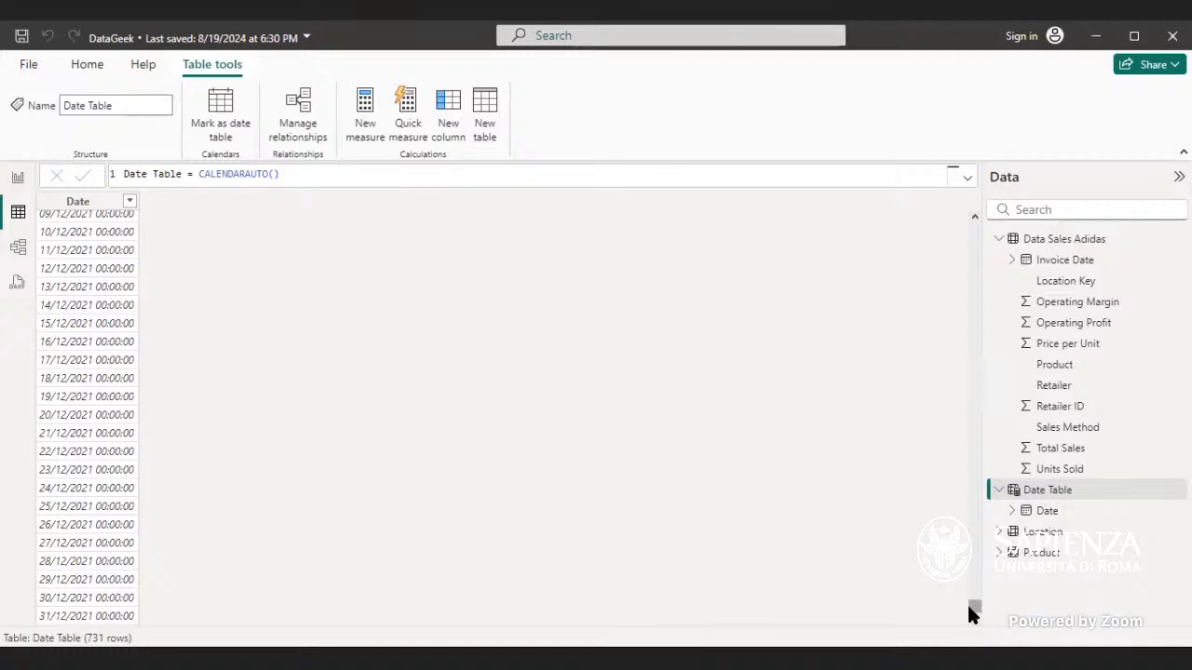
Step: Add a new column to Date Table named Year with the formula YEAR('Date Table'[Date]) and commit it
left_click_drag(969, 599, 974, 216)
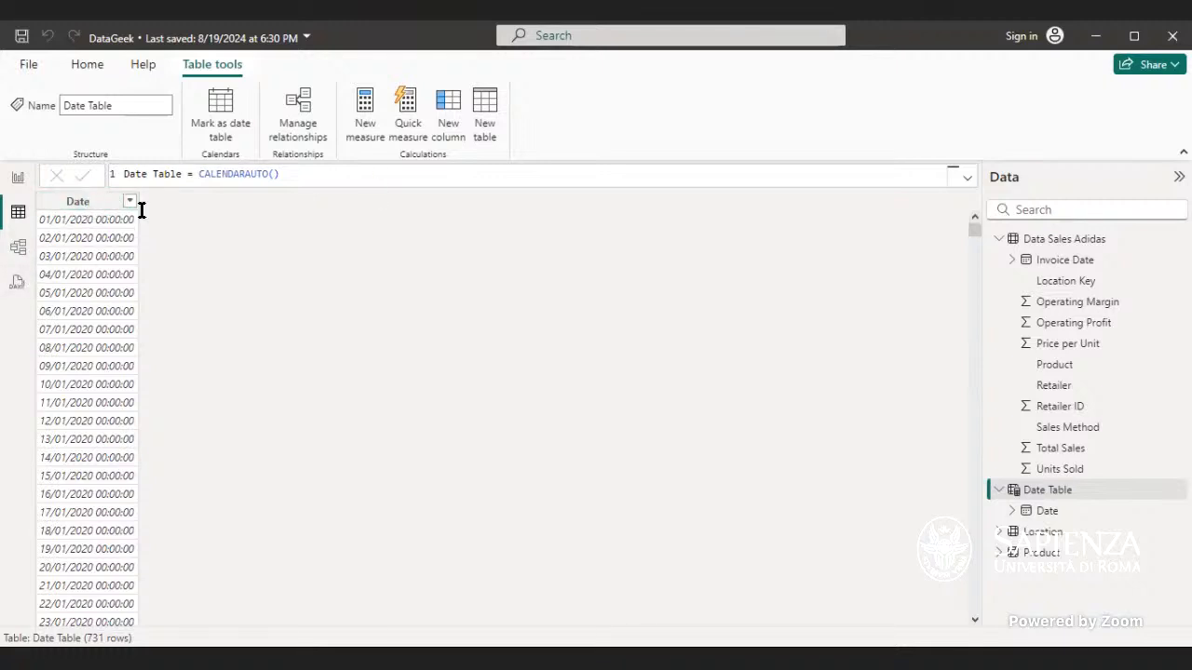
left_click(451, 119)
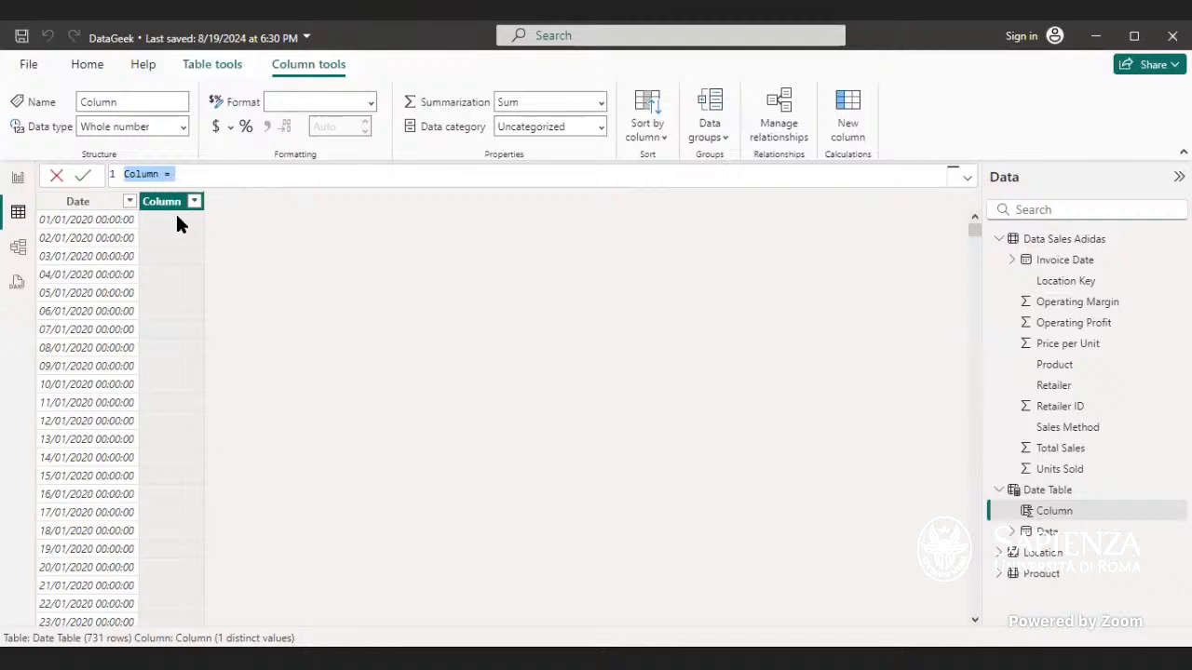
left_click(162, 171)
key("BackSpace")
key("BackSpace")
key("BackSpace")
key("BackSpace")
key("BackSpace")
key("BackSpace")
type("Year")
left_click(170, 173)
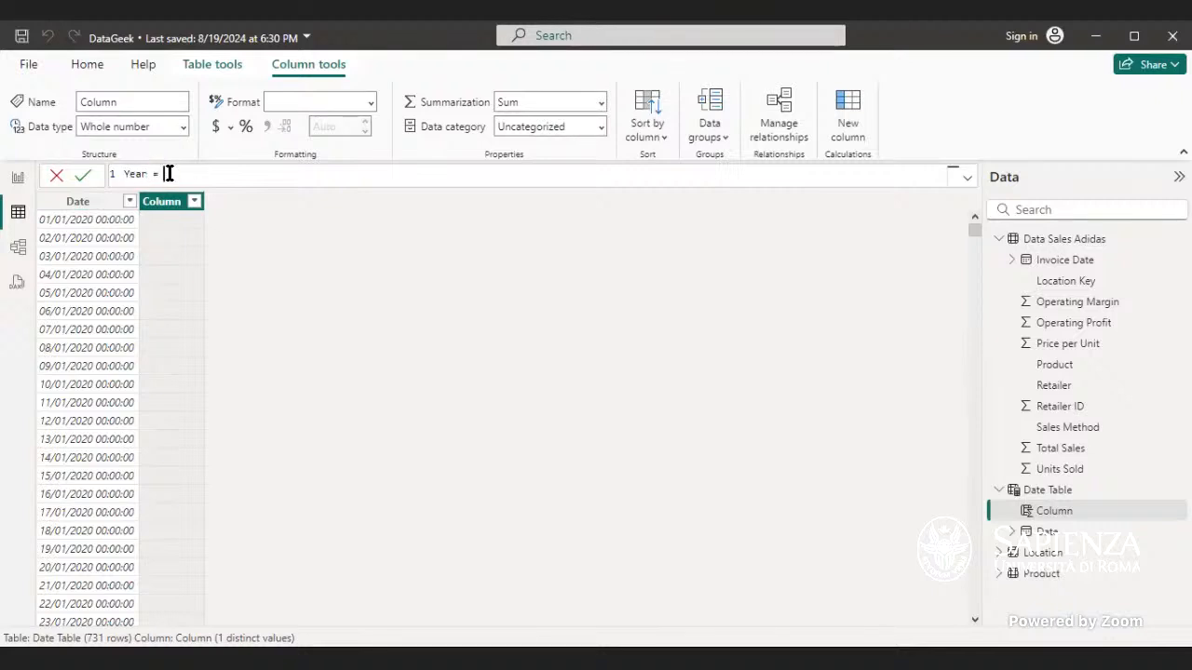
type("Year")
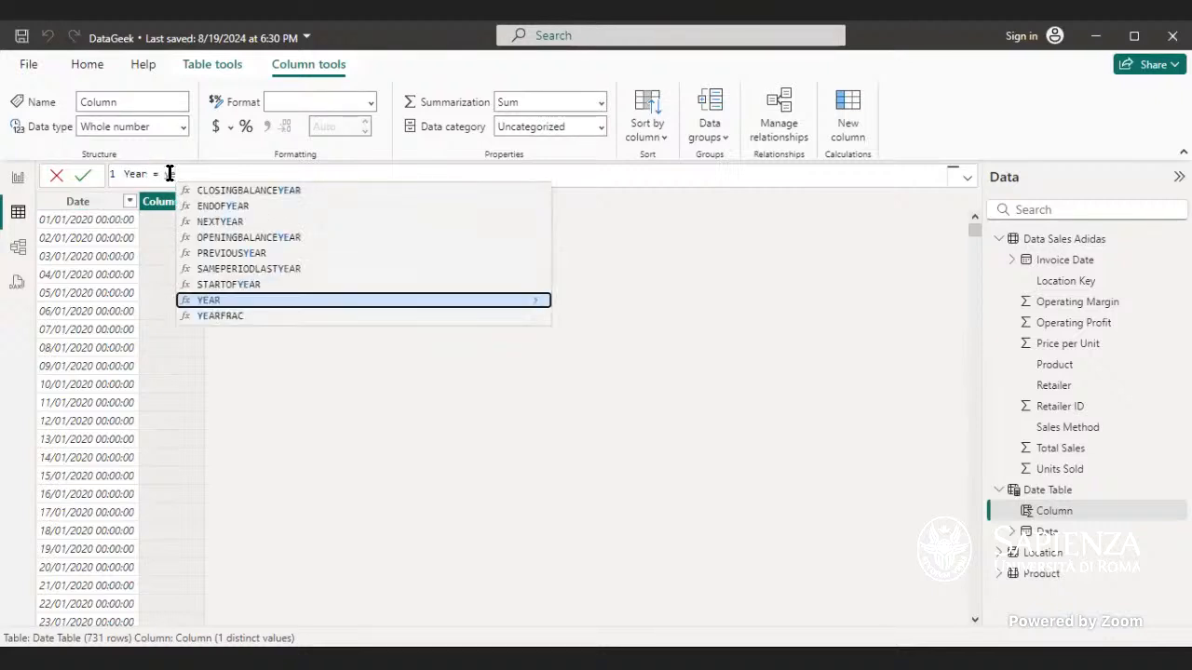
key("Tab")
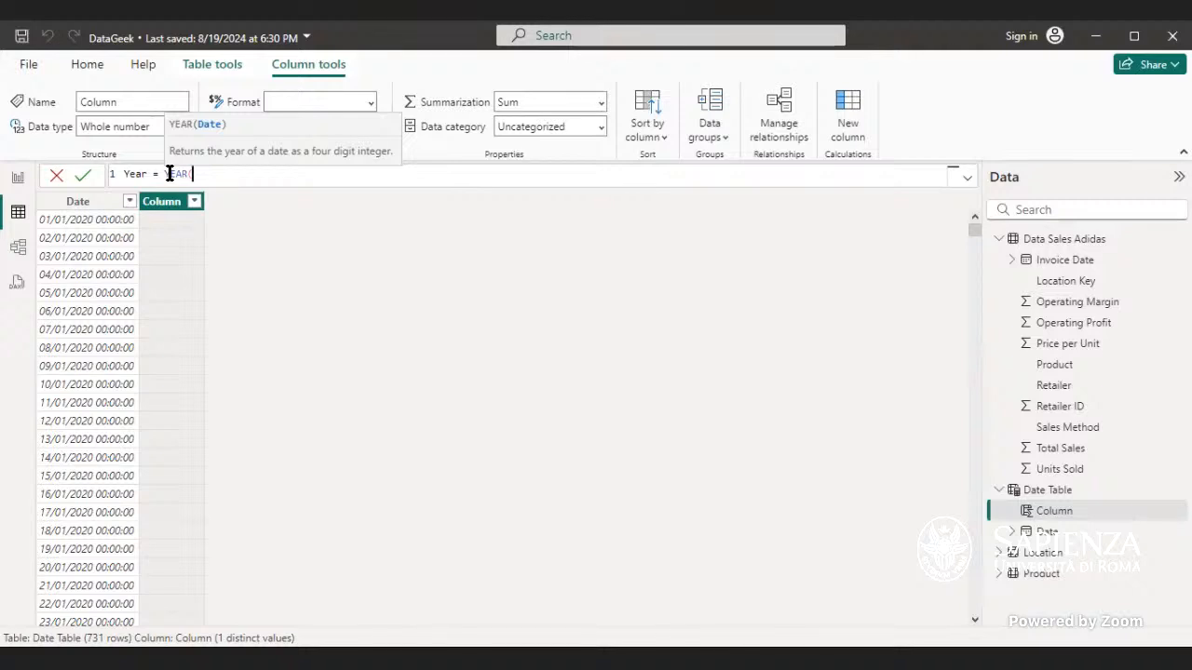
type("da")
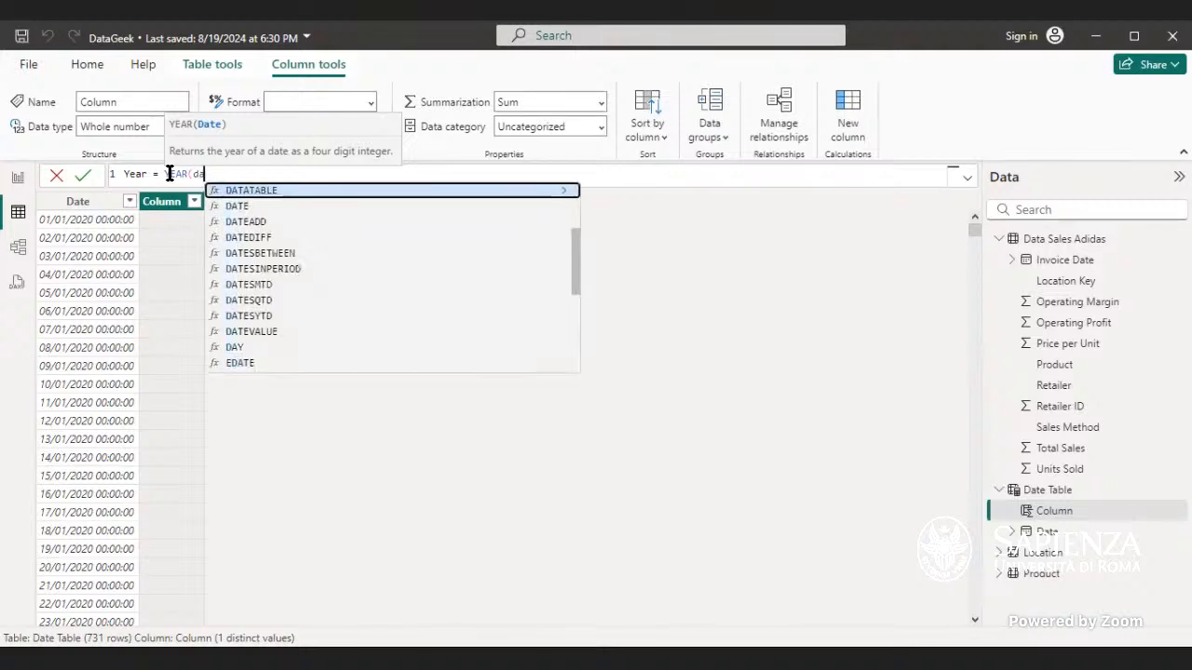
type("te")
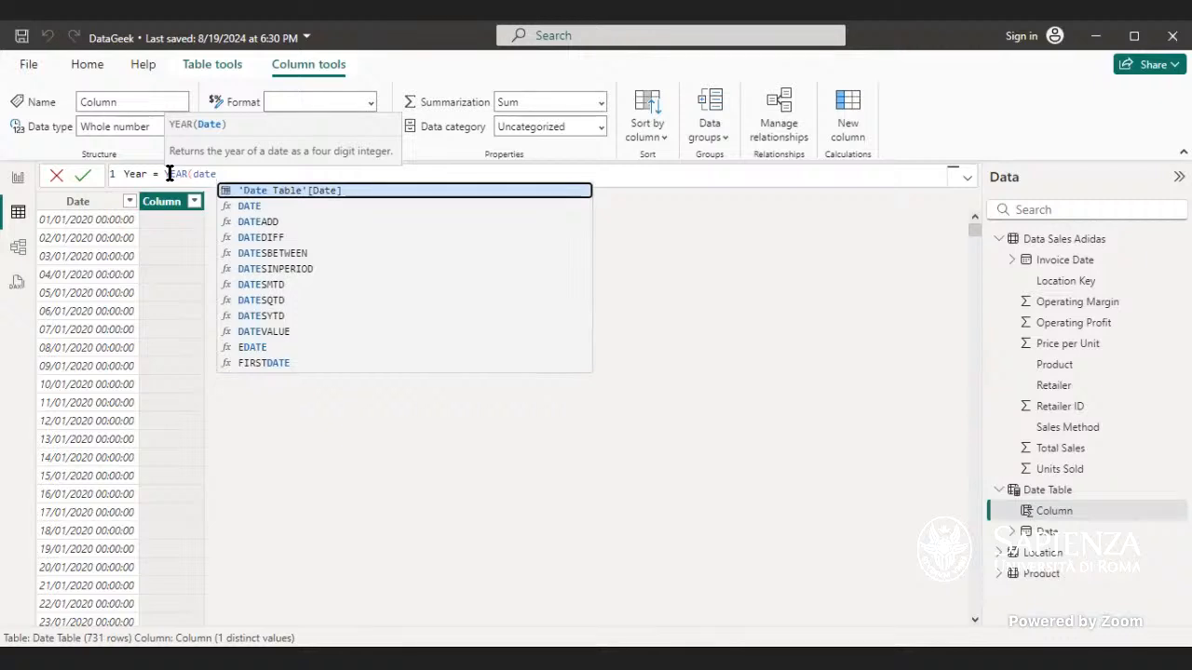
key("Tab")
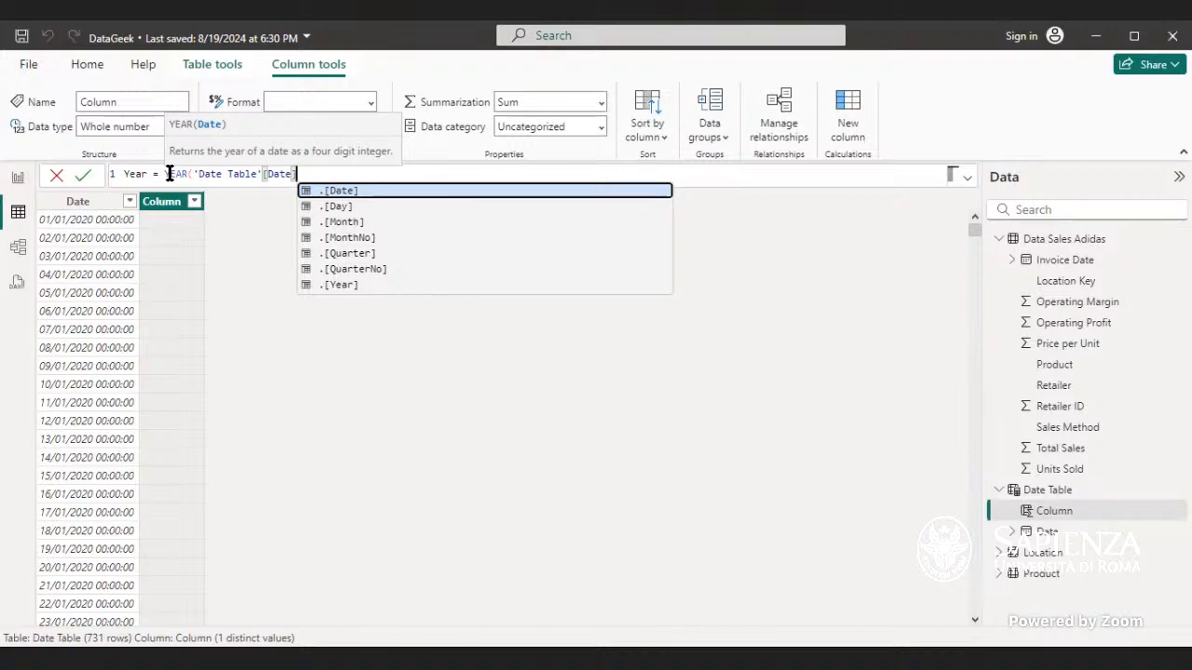
type(")")
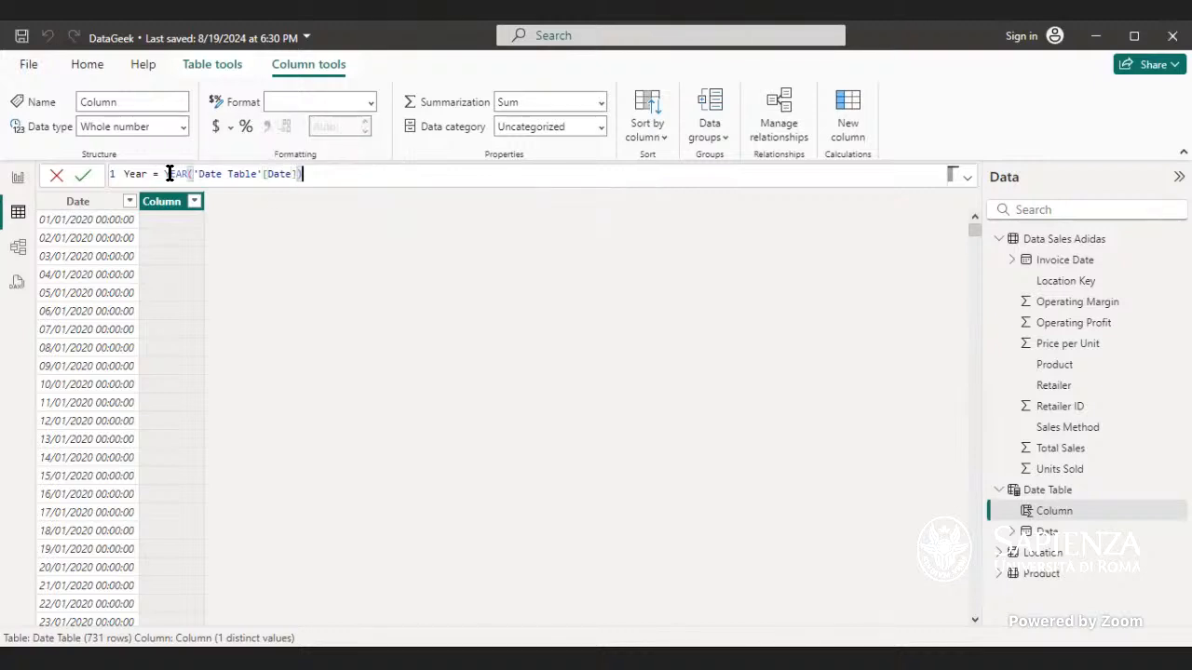
key("Return")
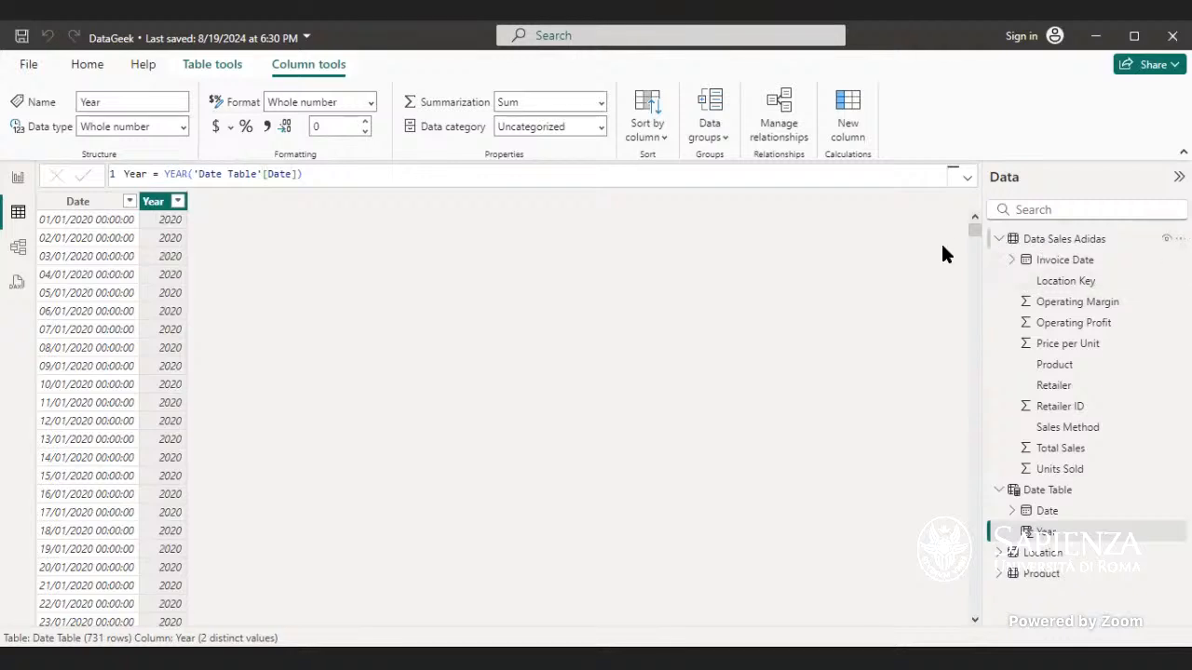
Step: Add another new column named Month with the formula MONTH('Date Table') and commit it
left_click_drag(974, 234, 955, 198)
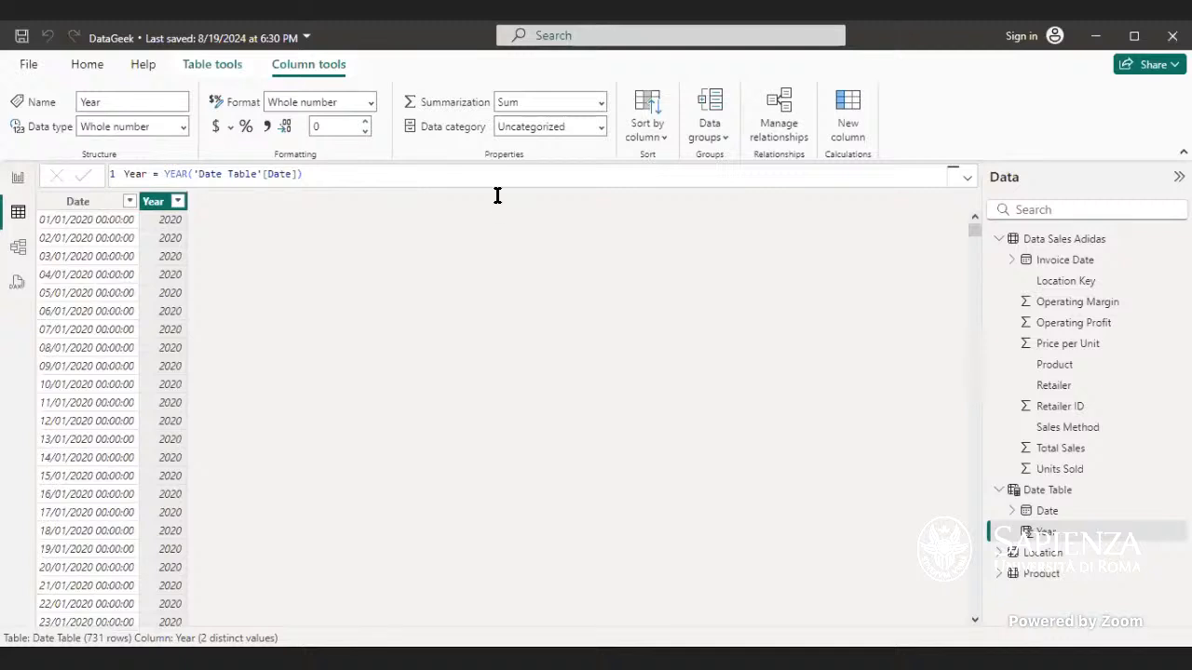
left_click(844, 117)
left_click(156, 171)
double_click(156, 171)
left_click(157, 171)
key("BackSpace")
key("BackSpace")
key("BackSpace")
key("BackSpace")
key("BackSpace")
key("BackSpace")
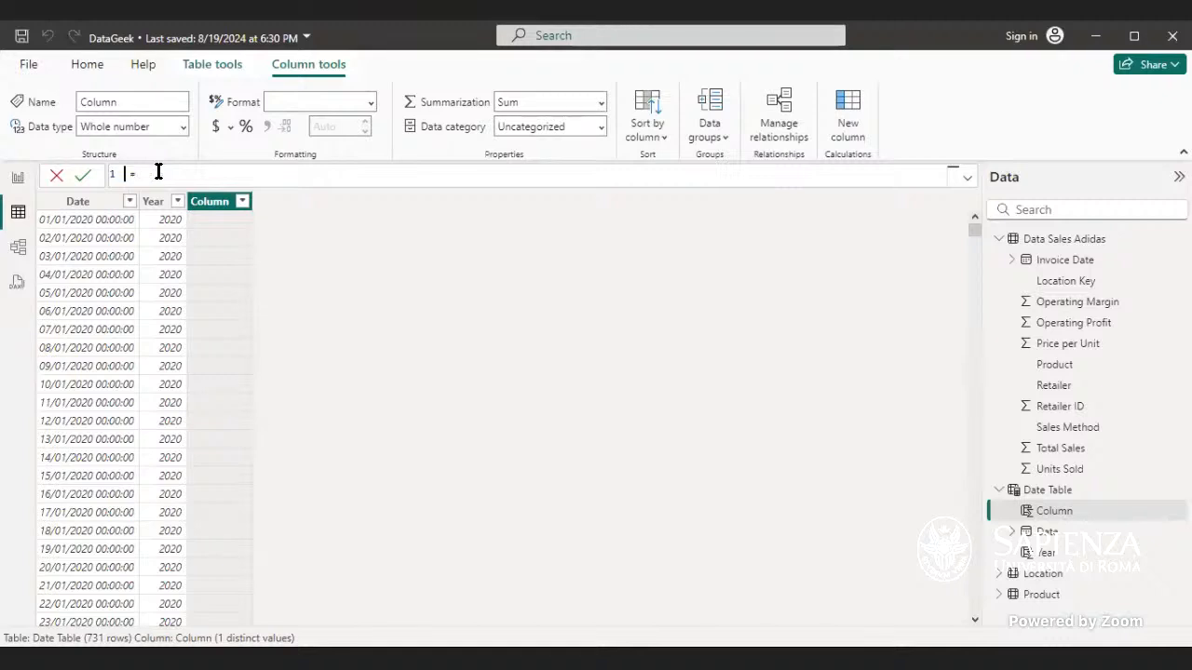
type("Month")
left_click(224, 176)
type("mo")
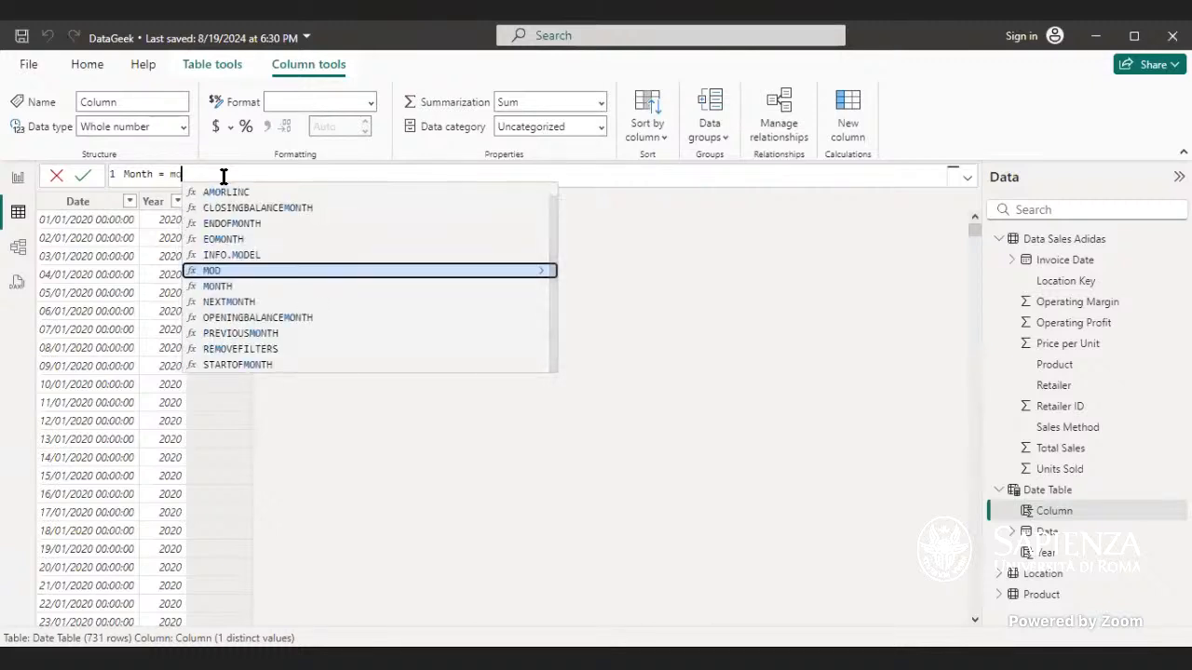
type("nth")
key("Tab")
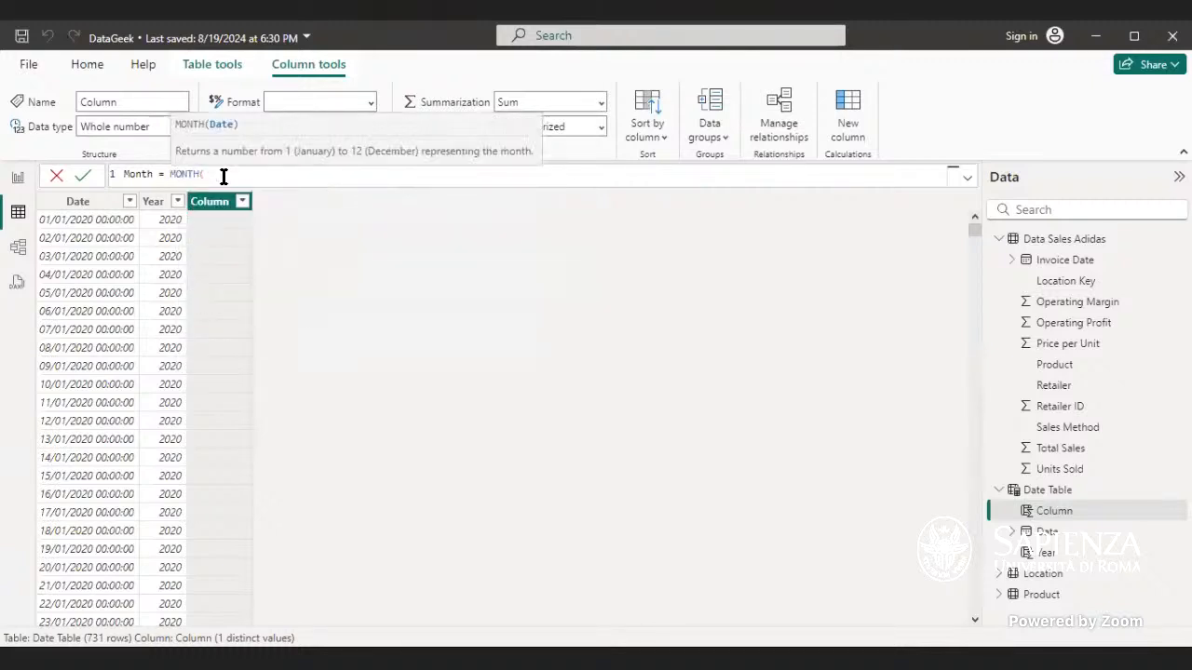
type("datet")
key("BackSpace")
type("t")
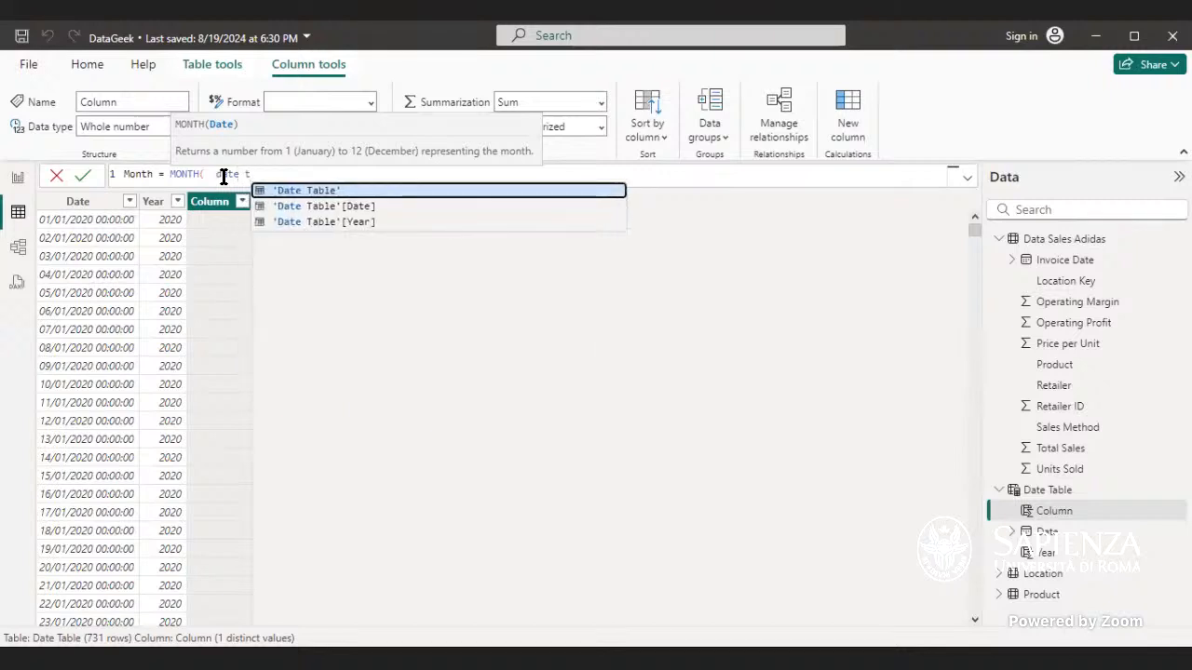
key("Tab")
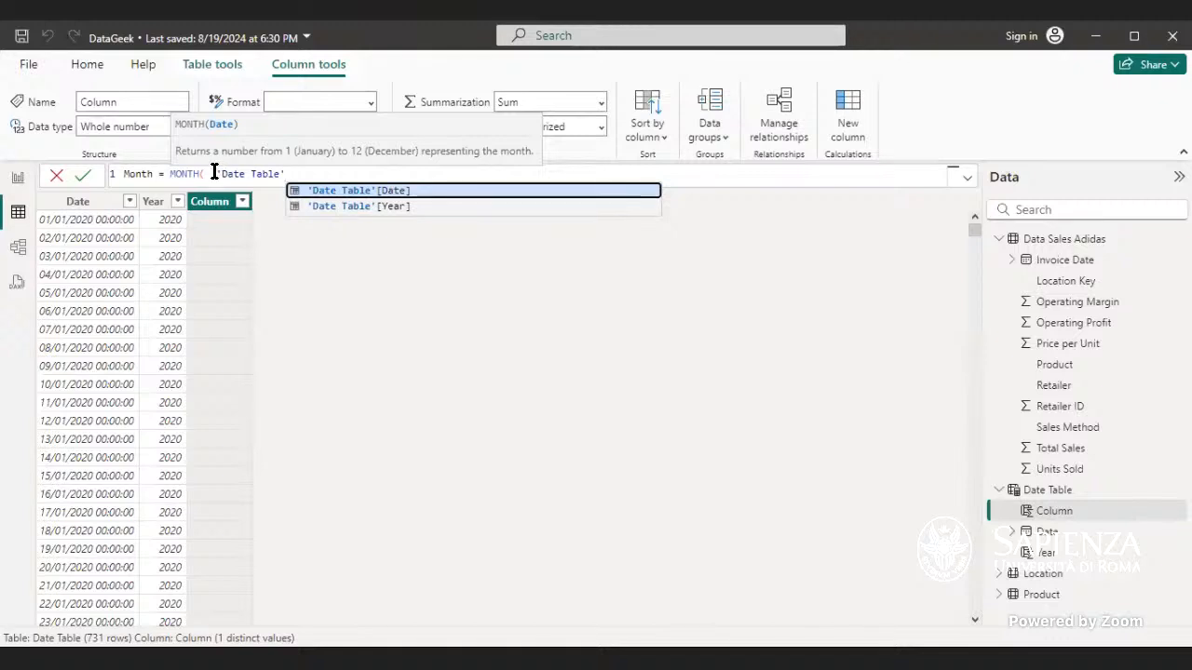
left_click(212, 174)
key("BackSpace")
key("BackSpace")
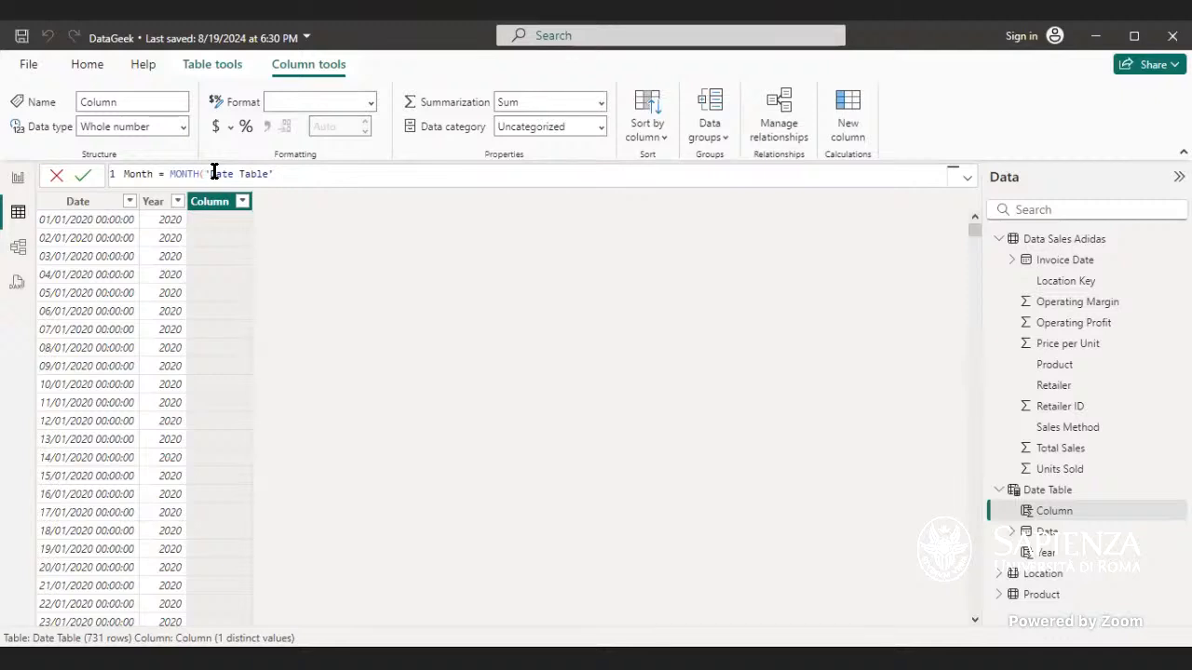
left_click(279, 174)
type(")")
key("Return")
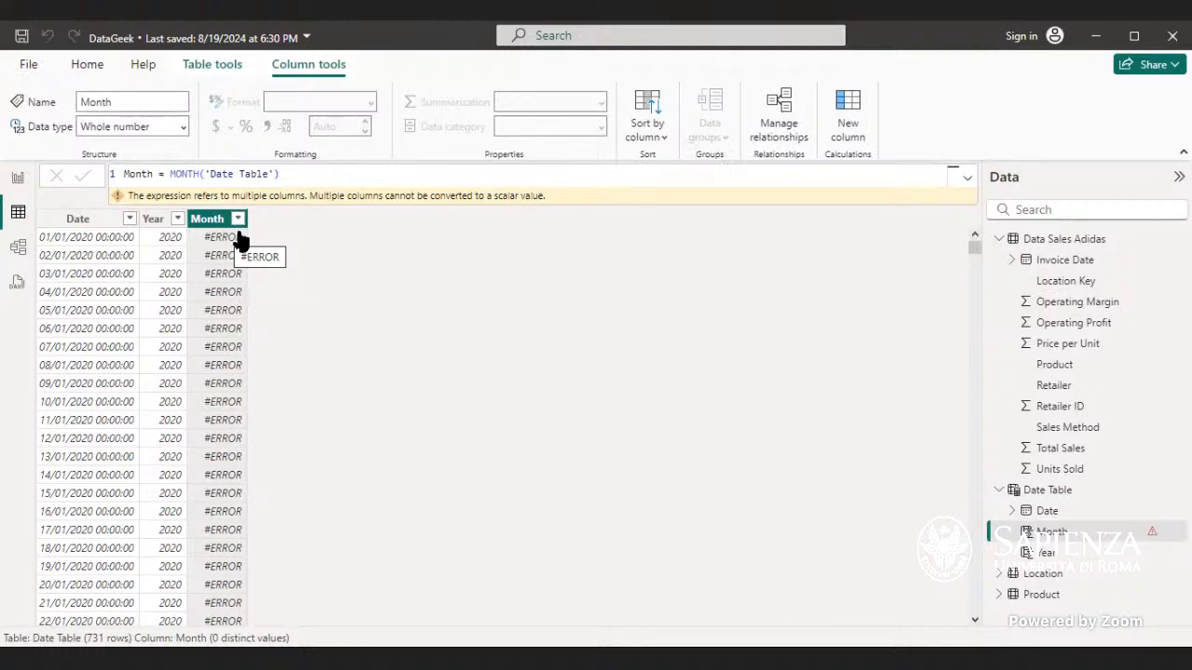
Step: Retype the 'Date Table' reference inside the Month formula and commit it again
left_click(289, 168)
key("BackSpace")
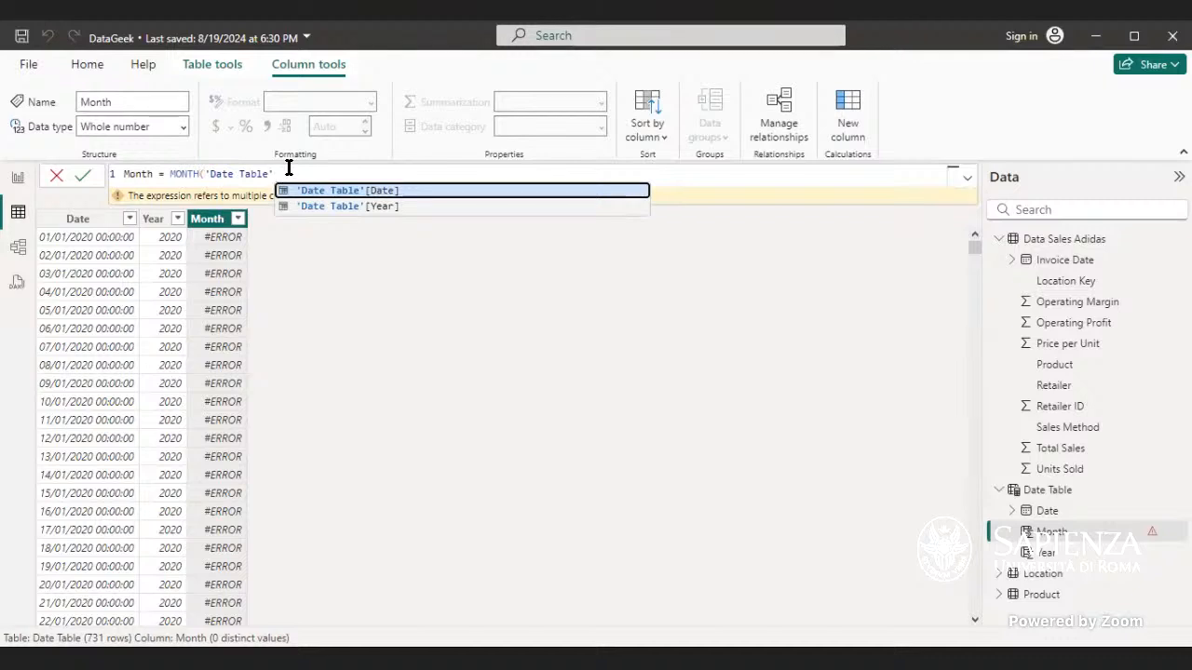
key("BackSpace")
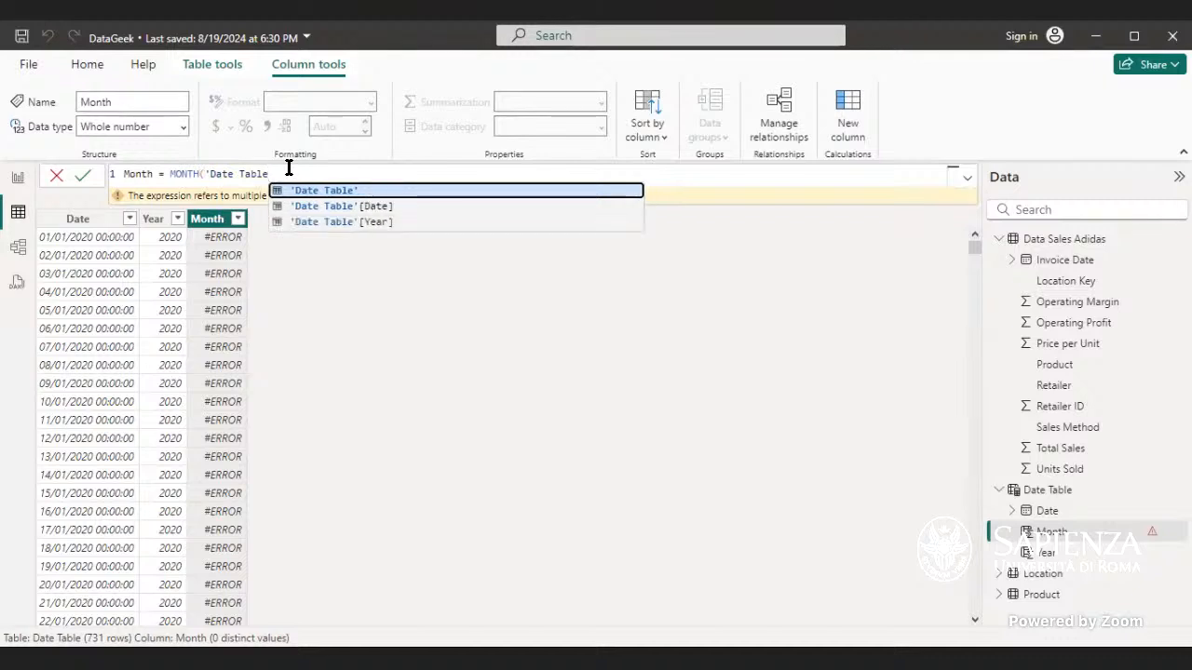
key("BackSpace")
key("BackSpace")
key("BackSpace")
key("BackSpace")
key("BackSpace")
key("BackSpace")
key("BackSpace")
key("BackSpace")
key("BackSpace")
key("BackSpace")
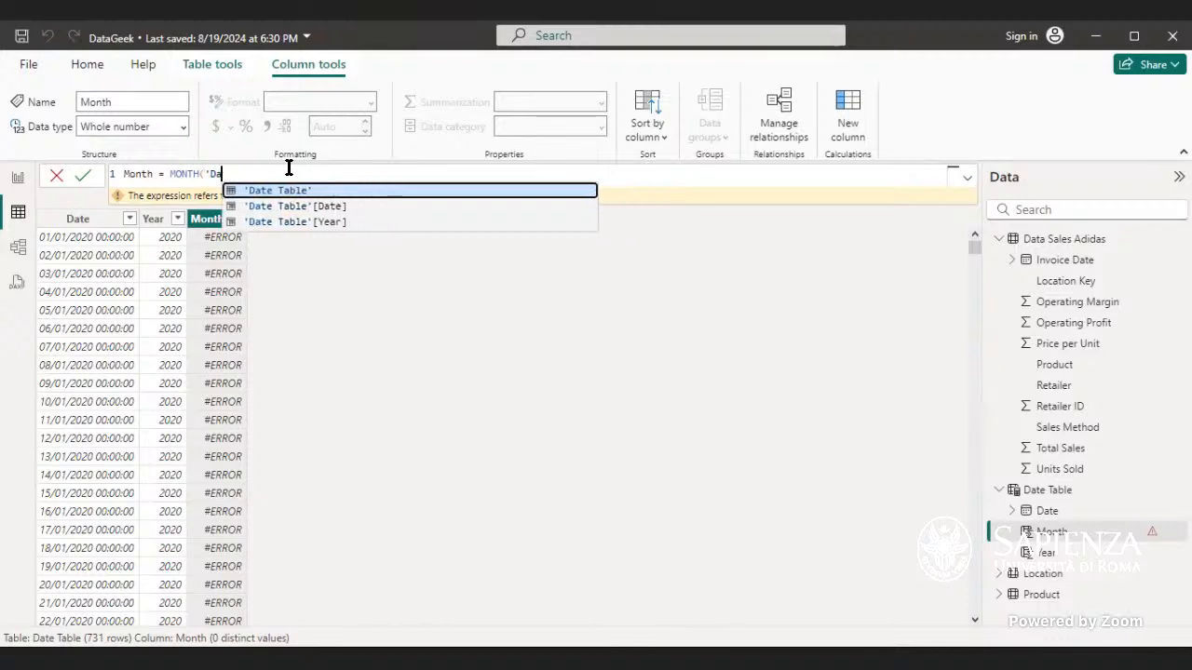
key("BackSpace")
type("date")
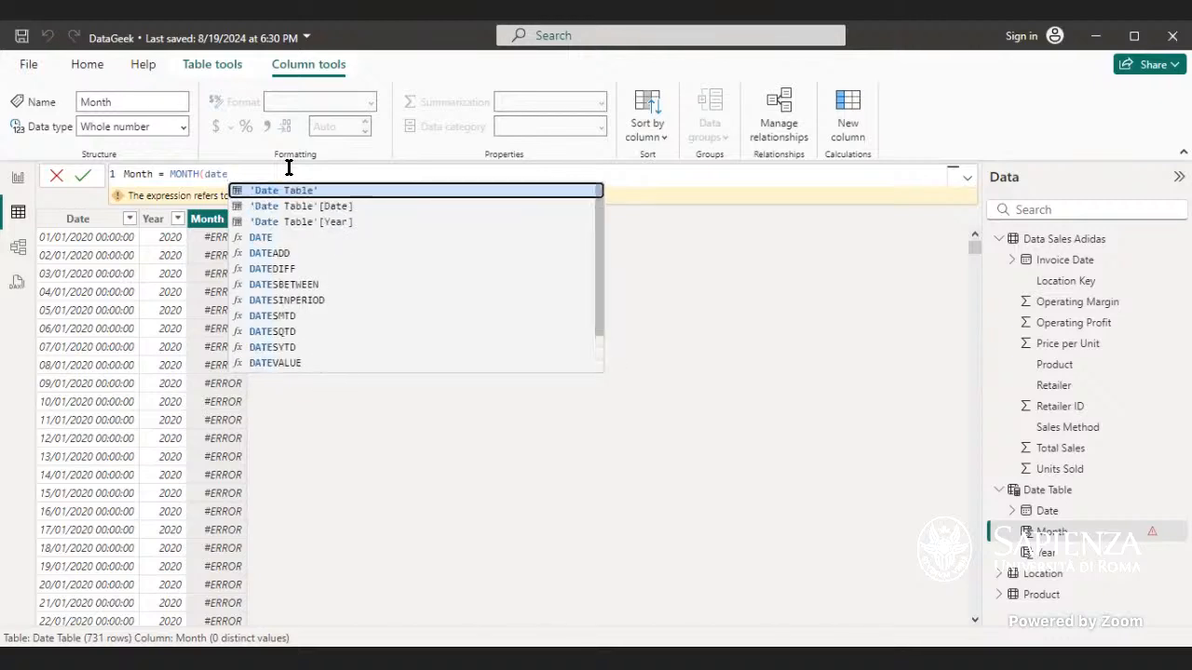
key("Tab")
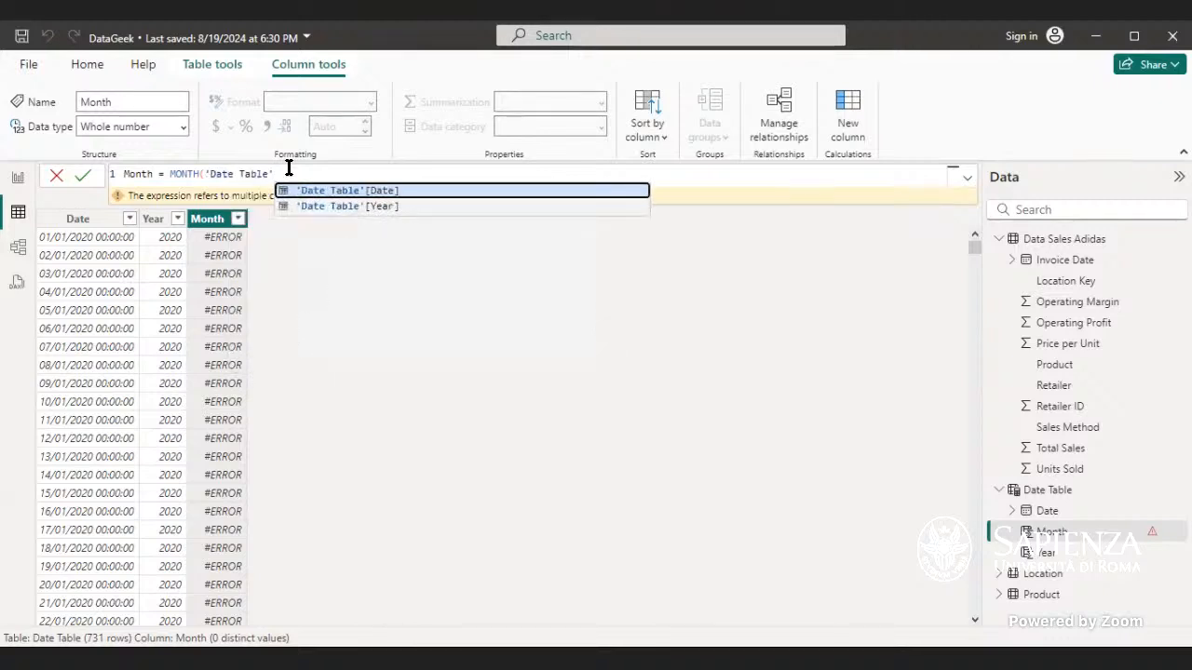
type(")")
key("Return")
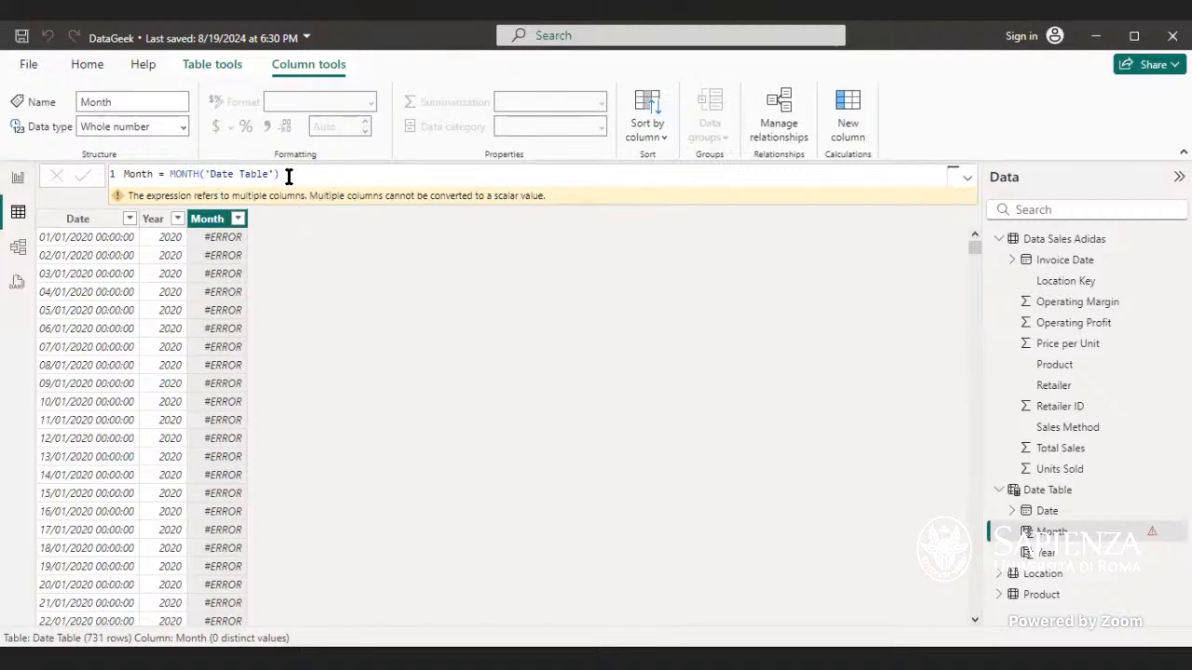
Step: Change the Month formula to MONTH('Date Table'[Date]) and commit it
left_click(289, 174)
key("BackSpace")
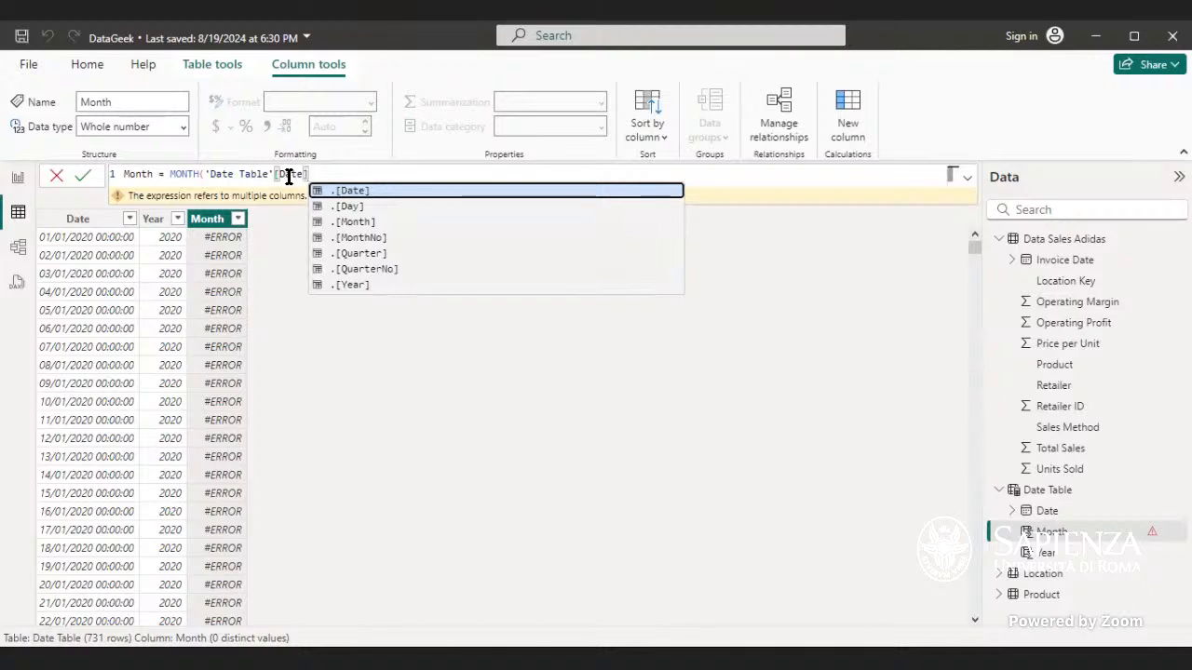
type(")")
key("Return")
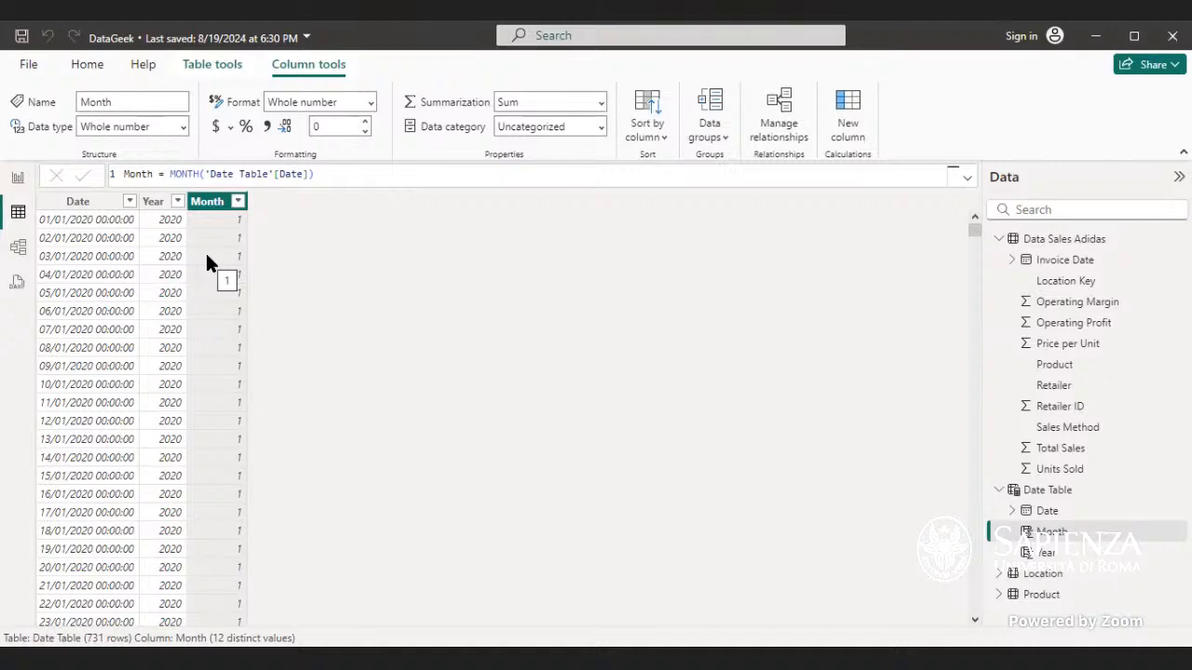
Step: Wrap the Month formula in FORMAT with the format string "MM", giving FORMAT(MONTH('Date Table'[Date]), "MM"), and commit
left_click(168, 175)
double_click(168, 175)
type("F")
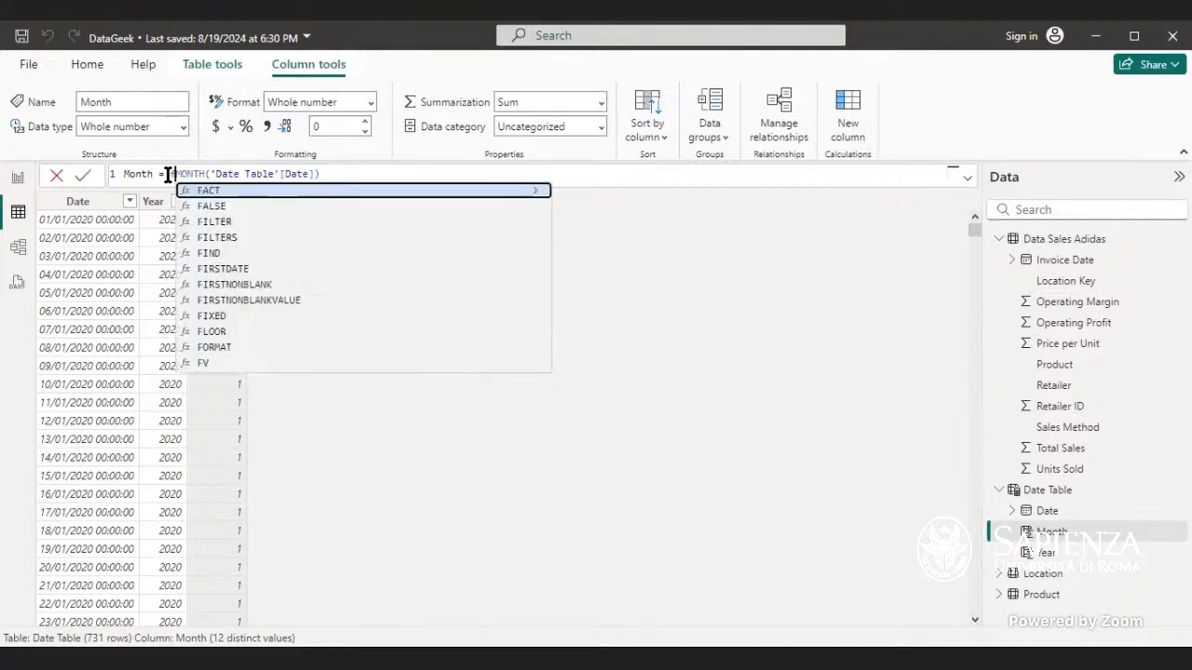
type("ormat")
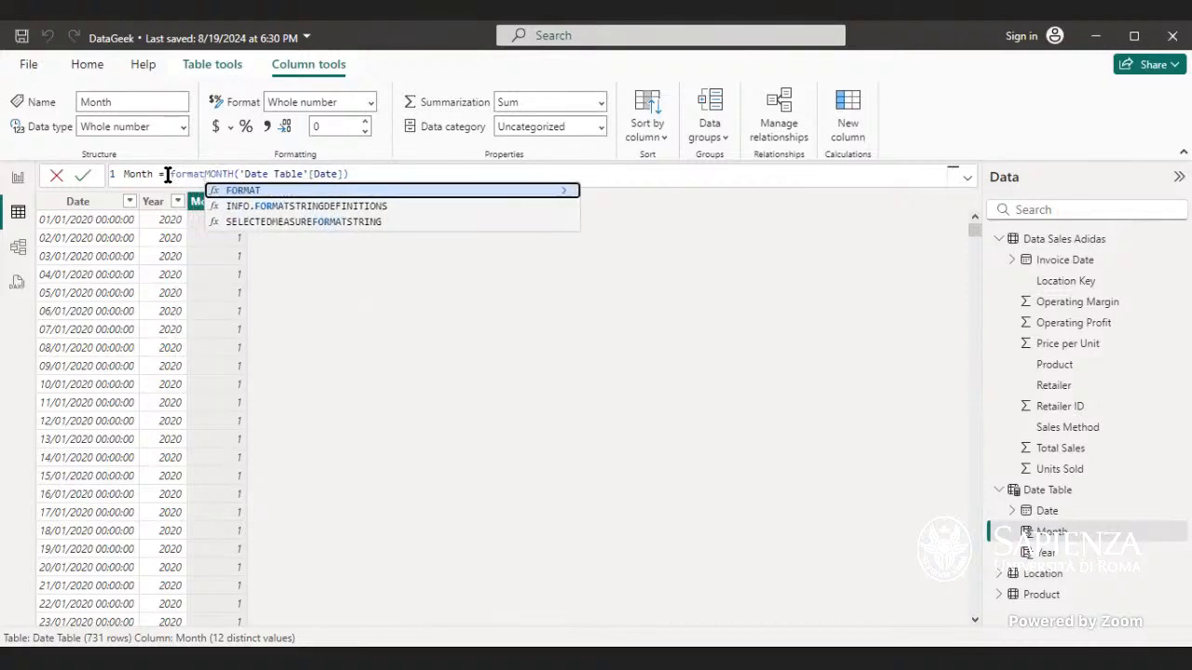
key("Tab")
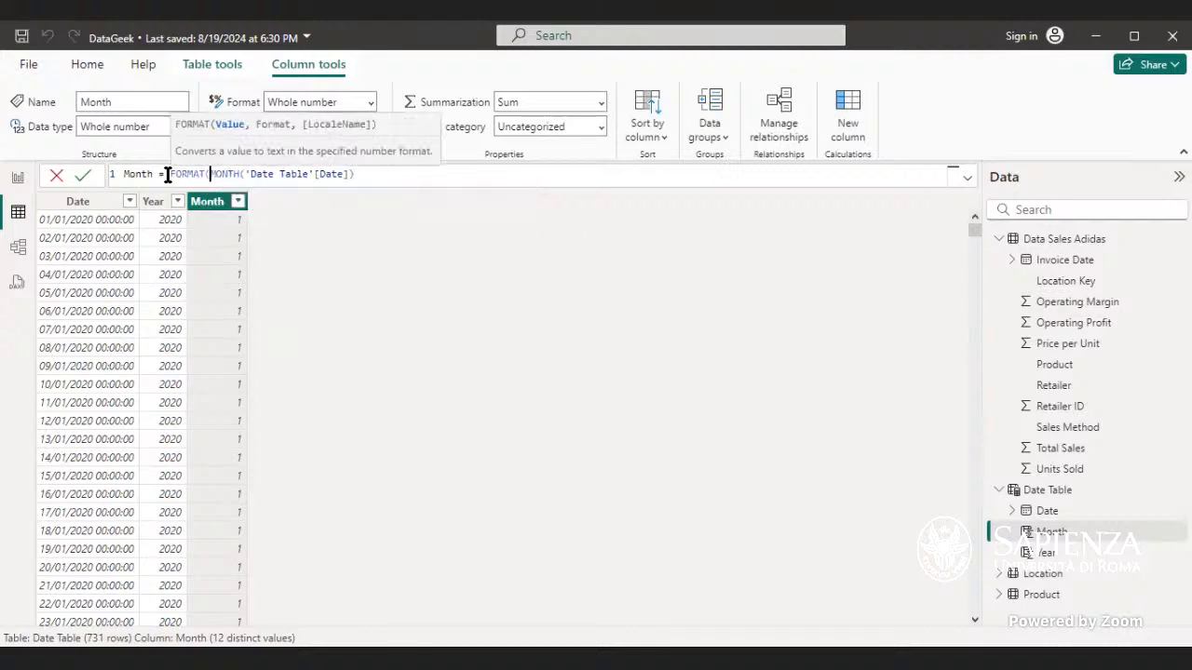
left_click(355, 173)
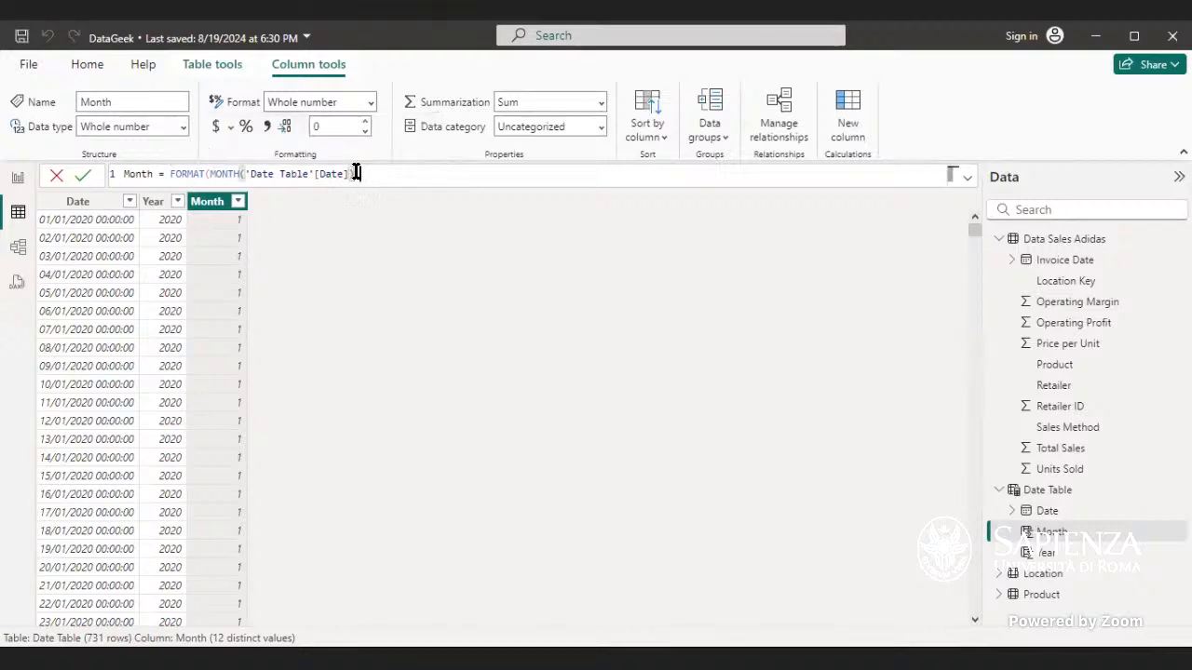
type(",")
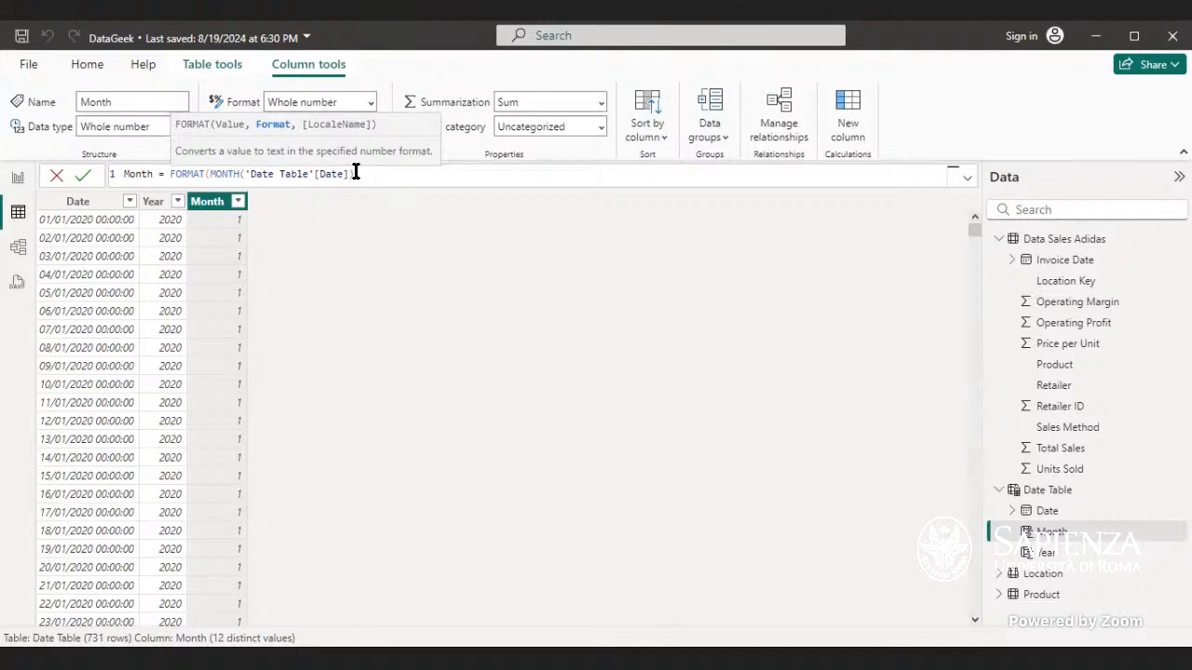
type(" \"MM\")")
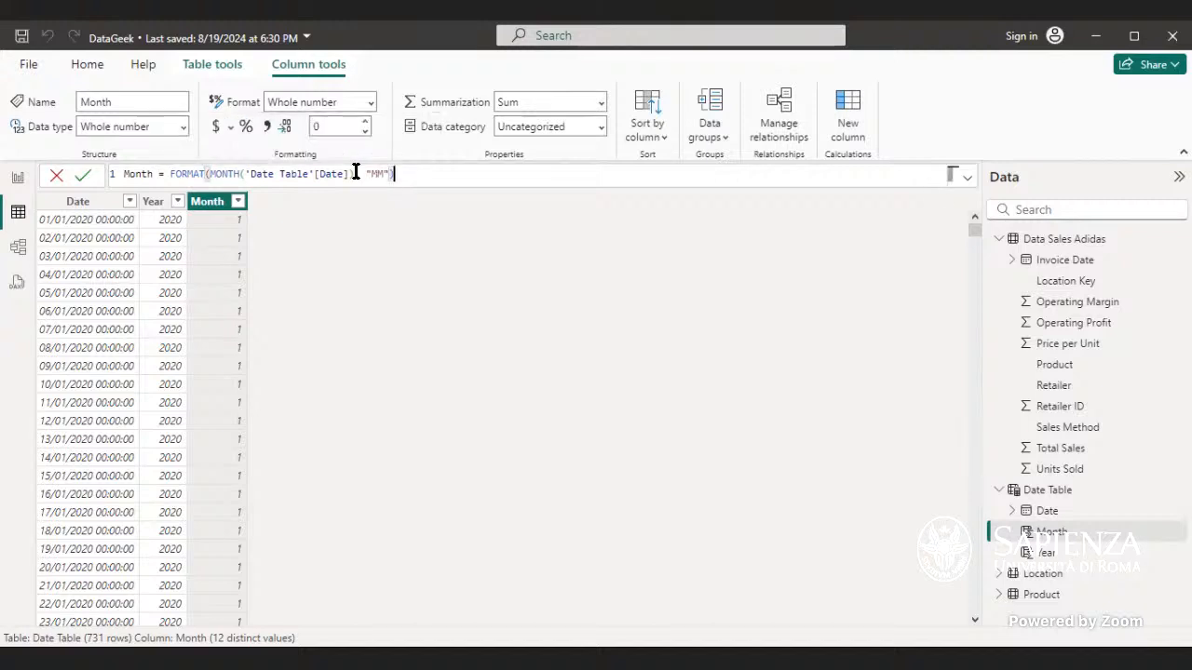
key("Return")
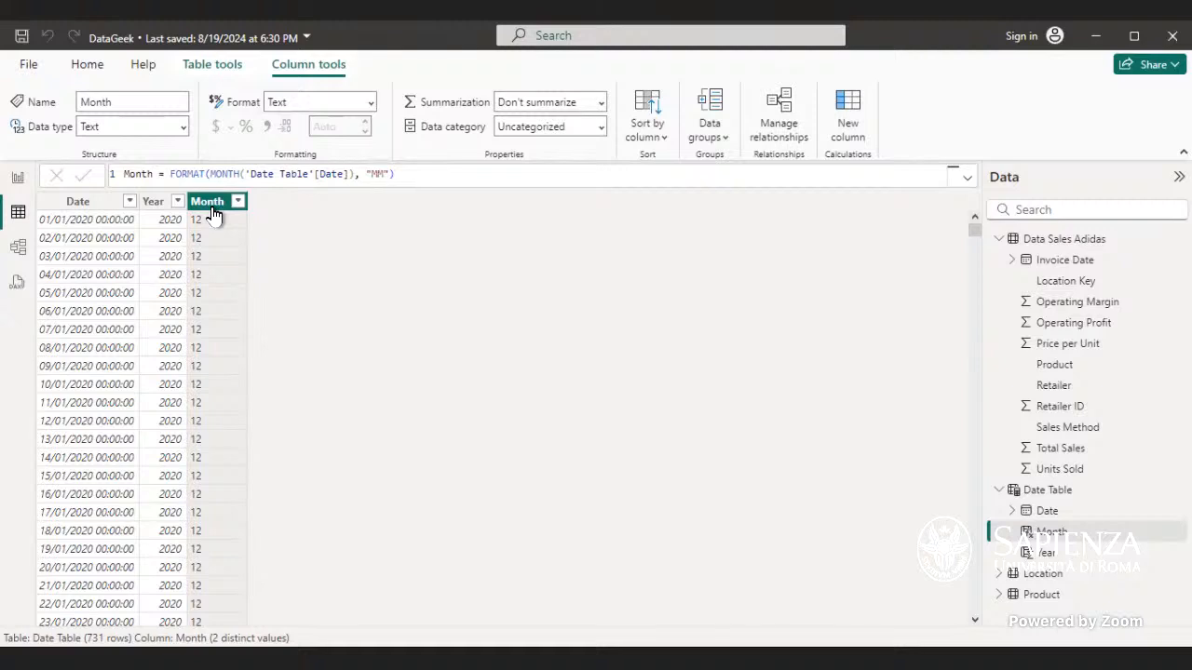
Step: Change the Month column's format string to "MMM" and commit the formula
double_click(386, 174)
type("MMM")
key("Return")
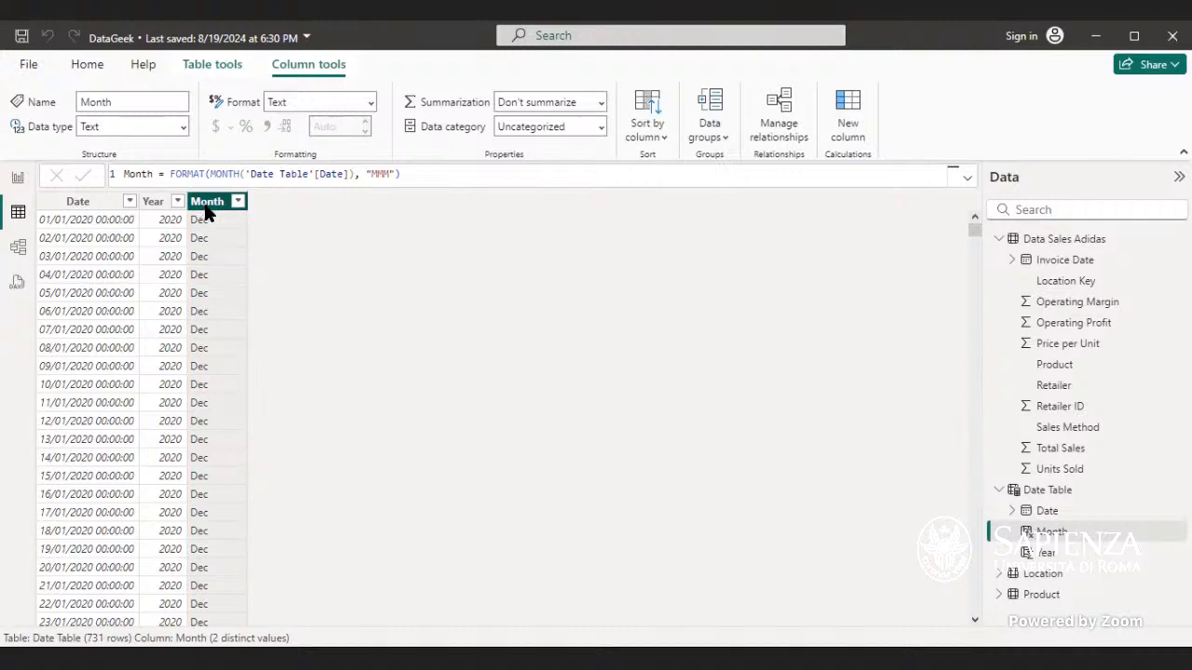
Step: Try to reference the Month level of the Date hierarchy inside the Month formula
left_click(388, 175)
left_click(404, 174)
left_click(354, 174)
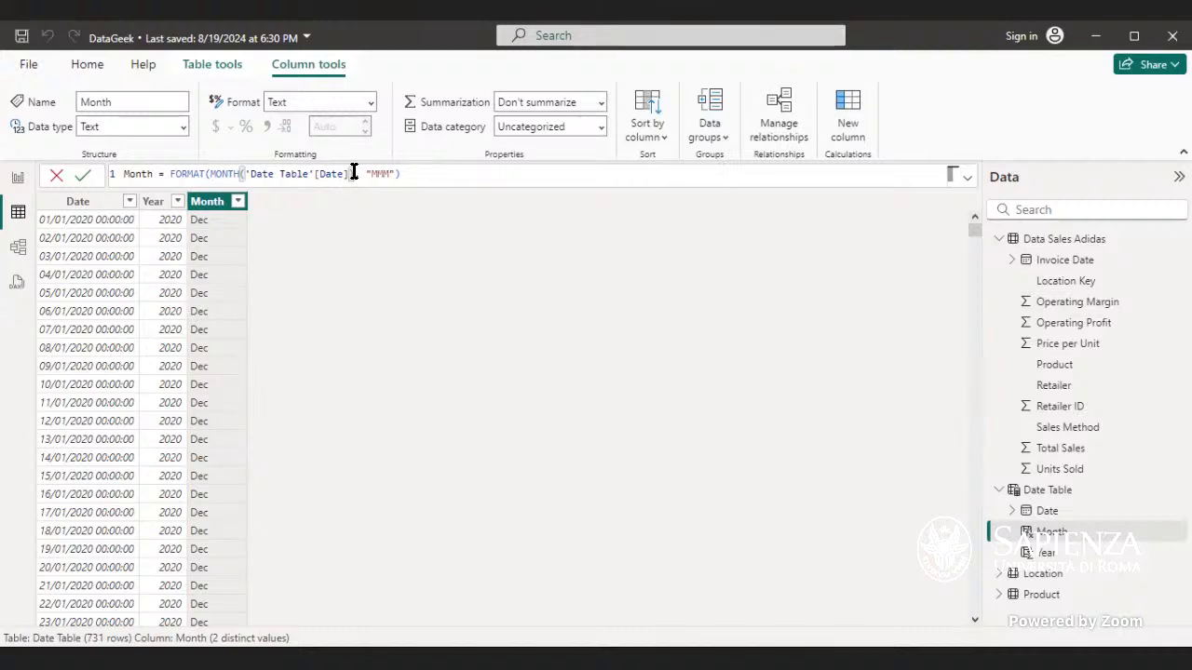
key("BackSpace")
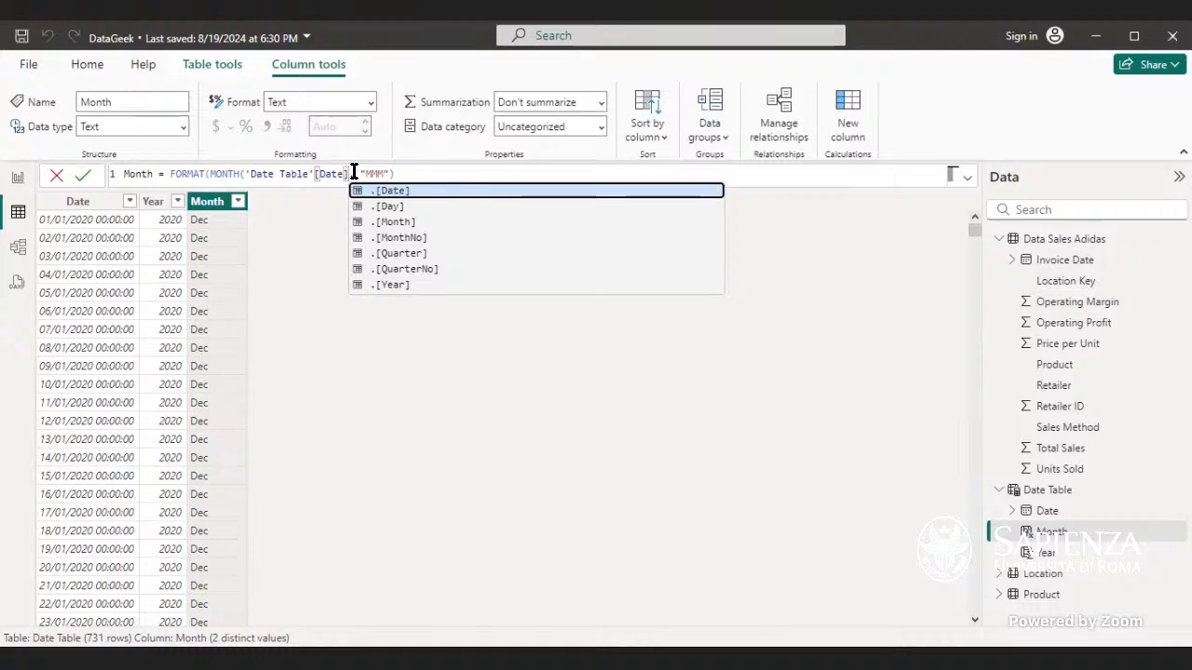
key("Down")
key("Down")
key("Tab")
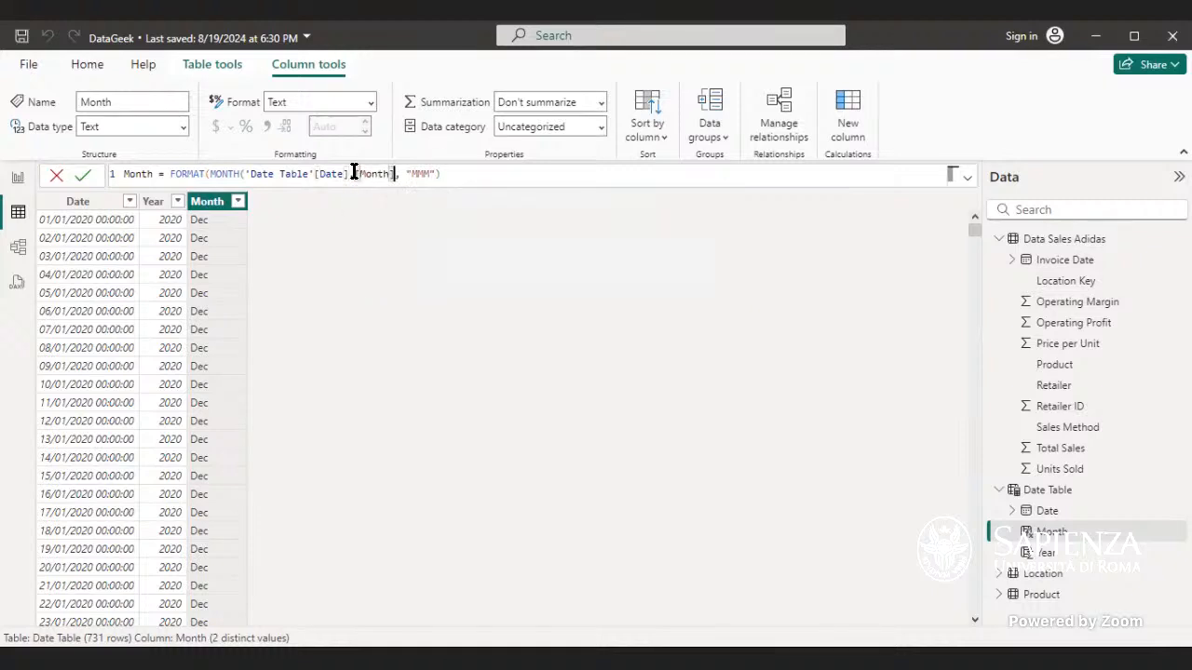
type(")")
left_click(450, 174)
key("BackSpace")
key("BackSpace")
key("BackSpace")
key("BackSpace")
key("BackSpace")
key("BackSpace")
key("BackSpace")
key("BackSpace")
key("BackSpace")
type(")")
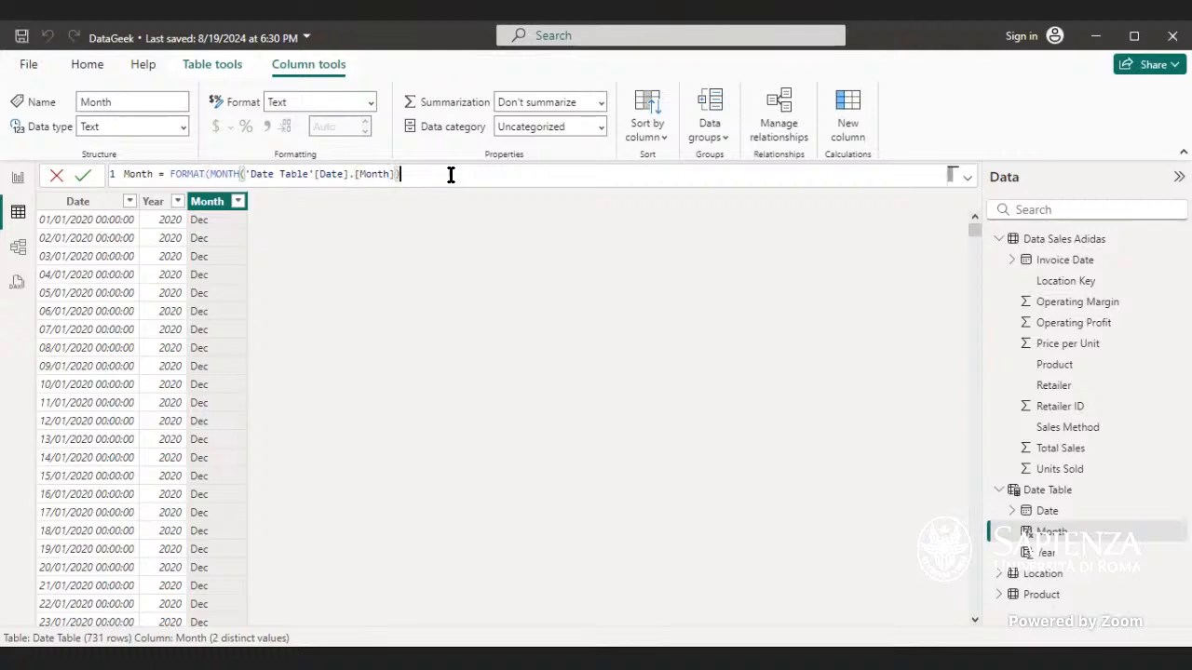
Step: Rewrite the Month formula as FORMAT(MONTH('Date Table'[Date]), "MMMM") and commit it
key("BackSpace")
key("BackSpace")
key("BackSpace")
key("BackSpace")
key("BackSpace")
key("BackSpace")
key("BackSpace")
key("BackSpace")
key("BackSpace")
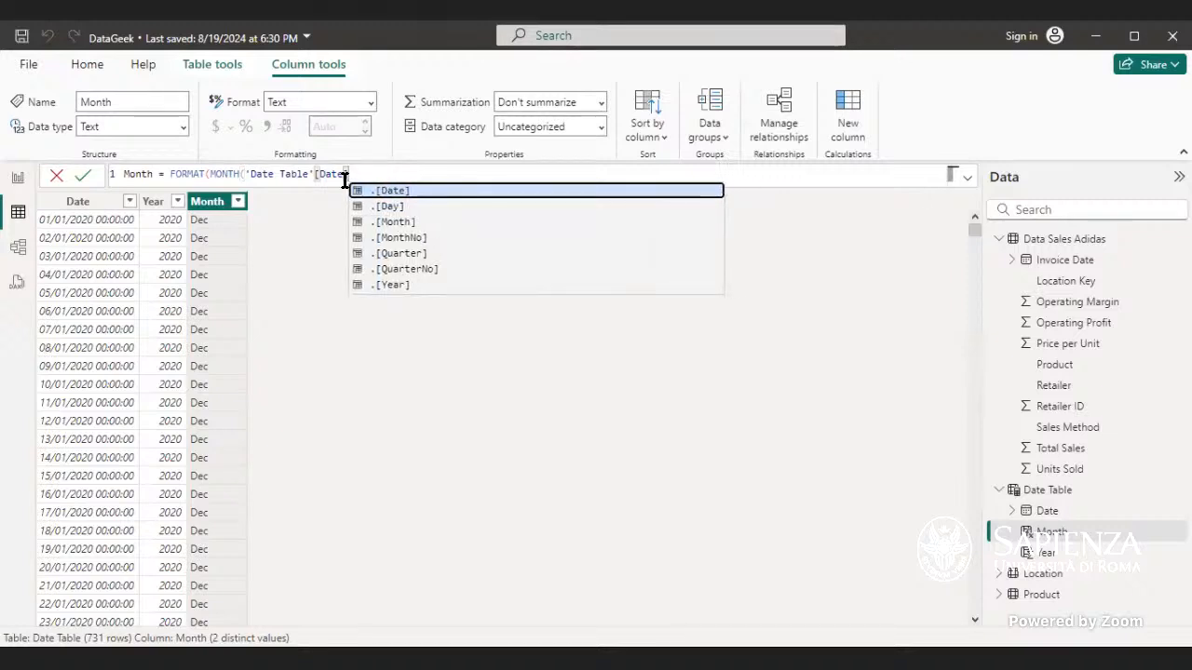
type(")")
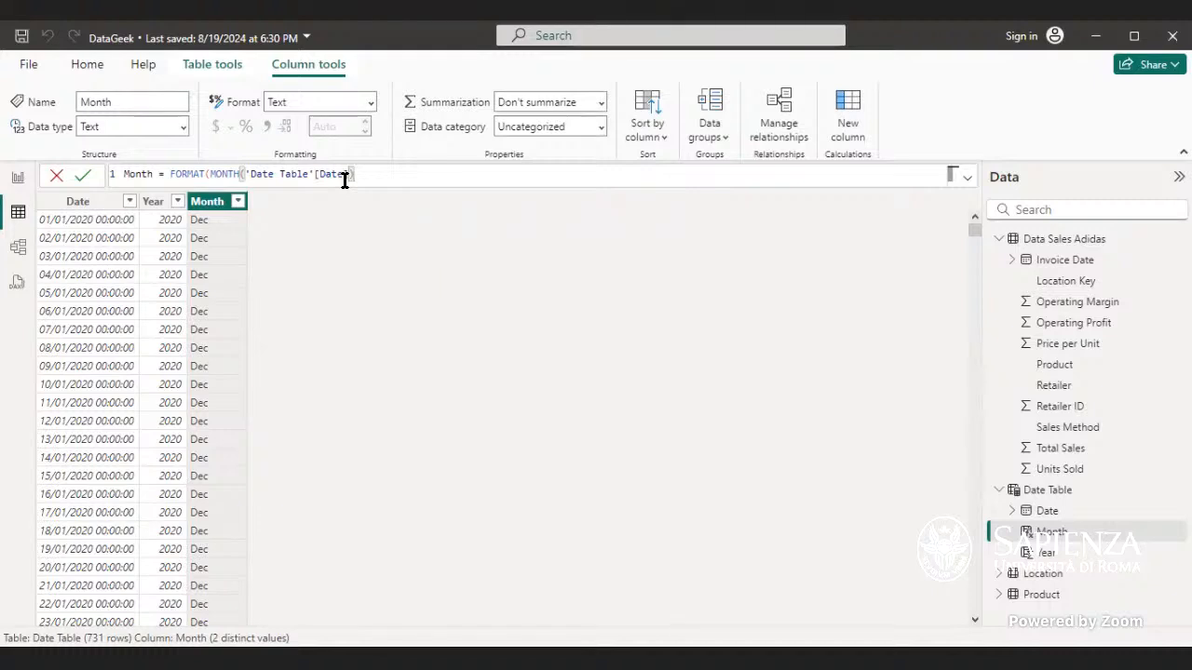
type(", ")
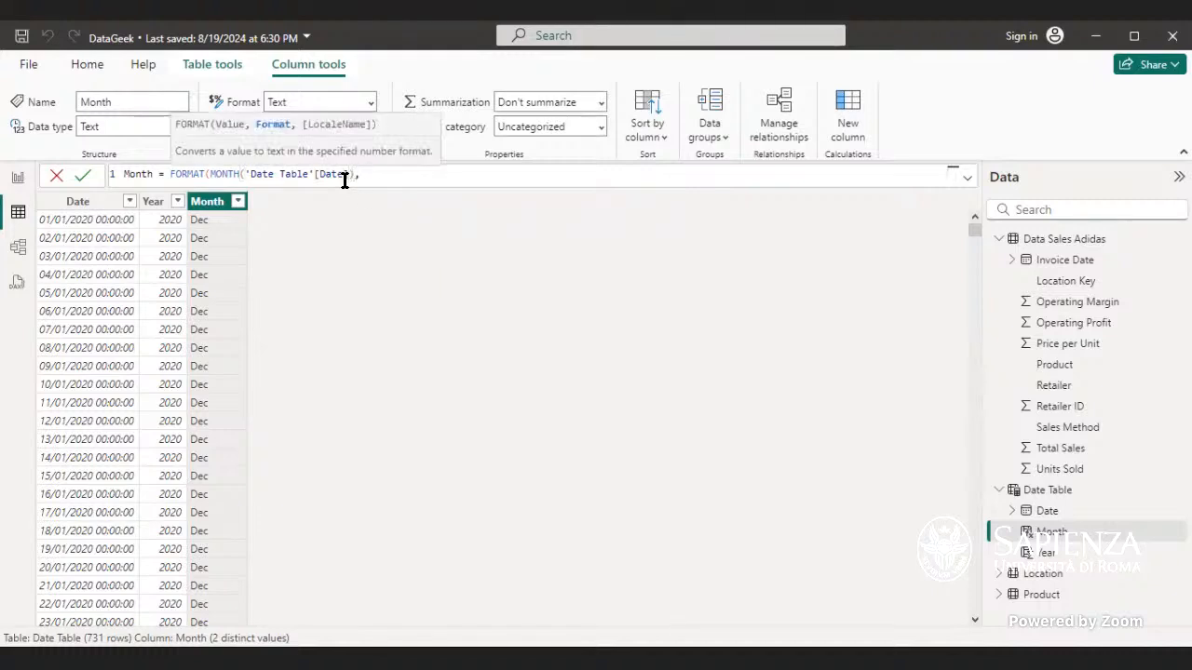
type("\"MMMM\")")
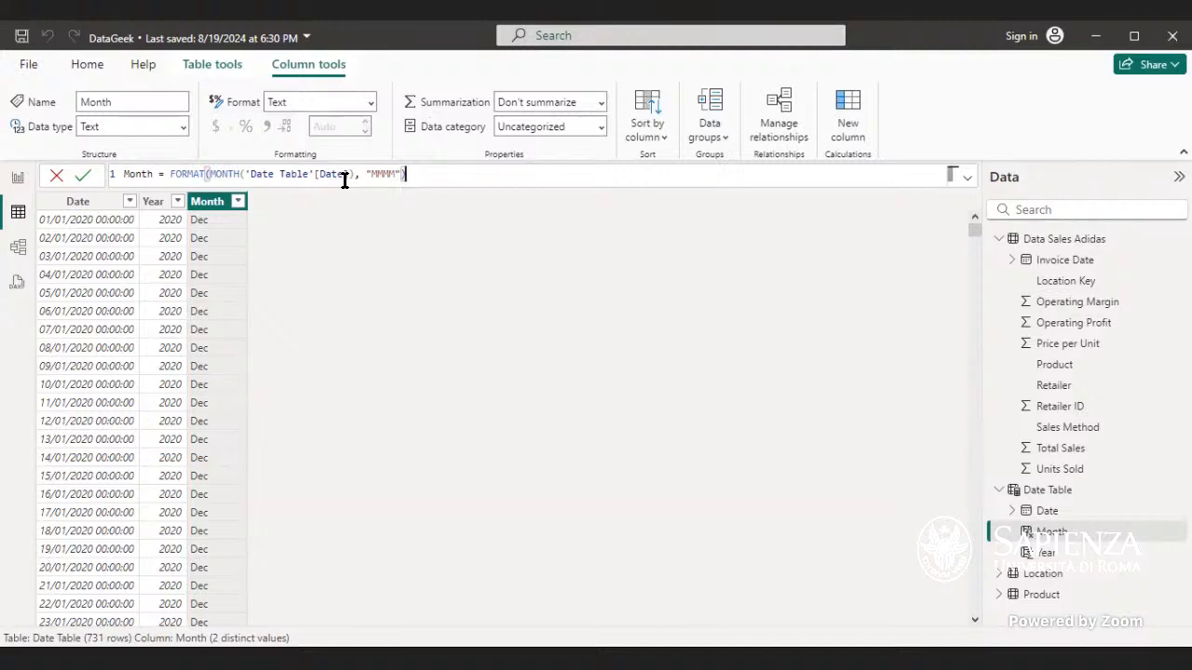
key("Return")
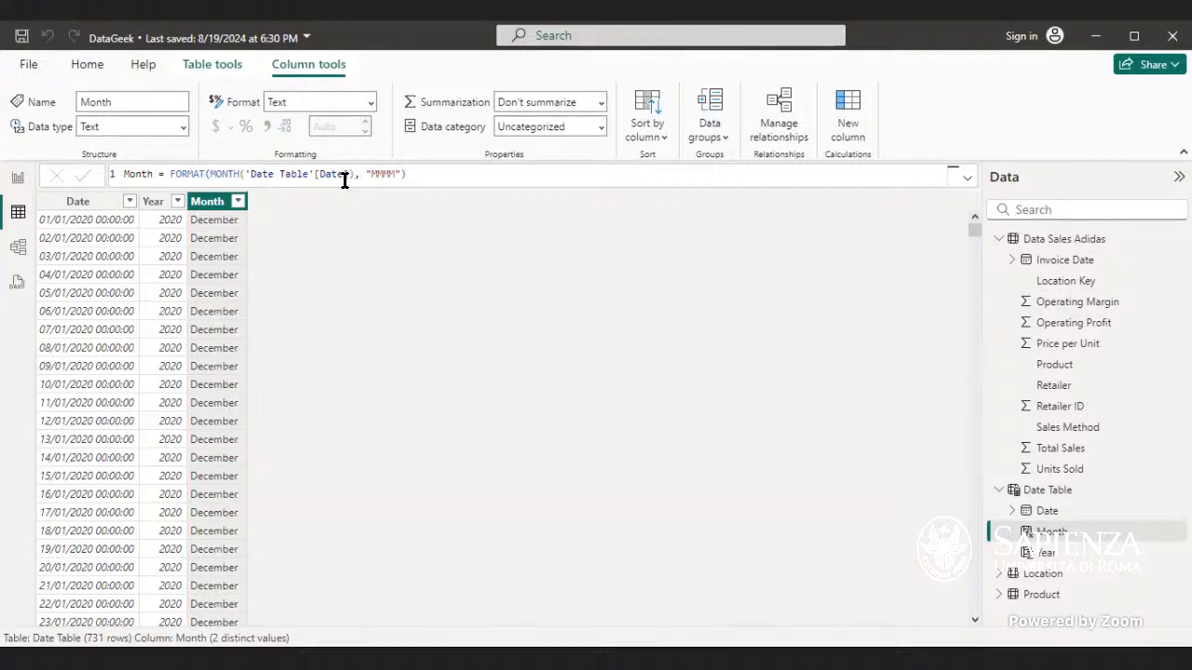
Step: Check the Month column's values, then sort the Month column by the Date column
left_click(238, 202)
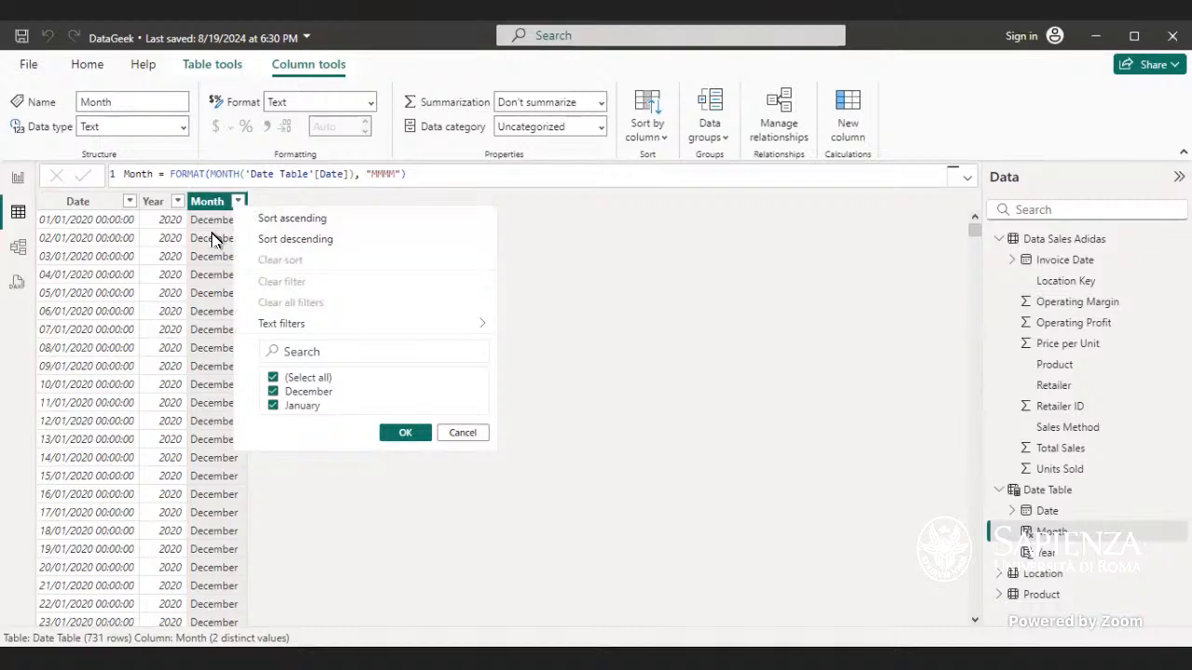
left_click(466, 434)
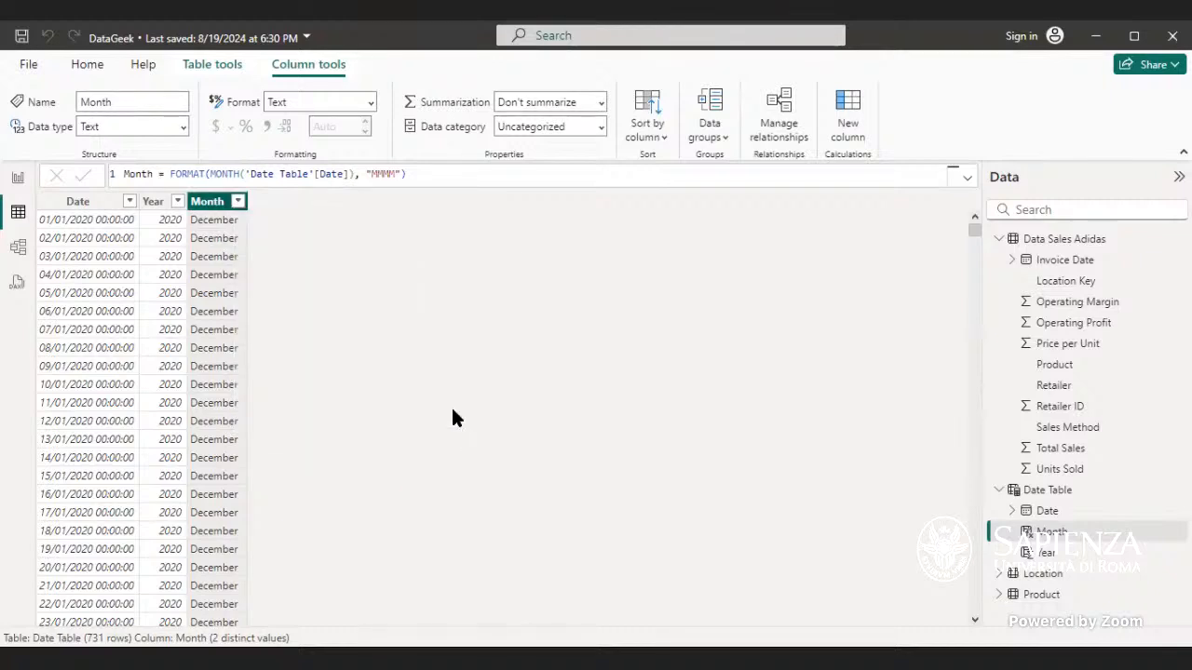
left_click(645, 135)
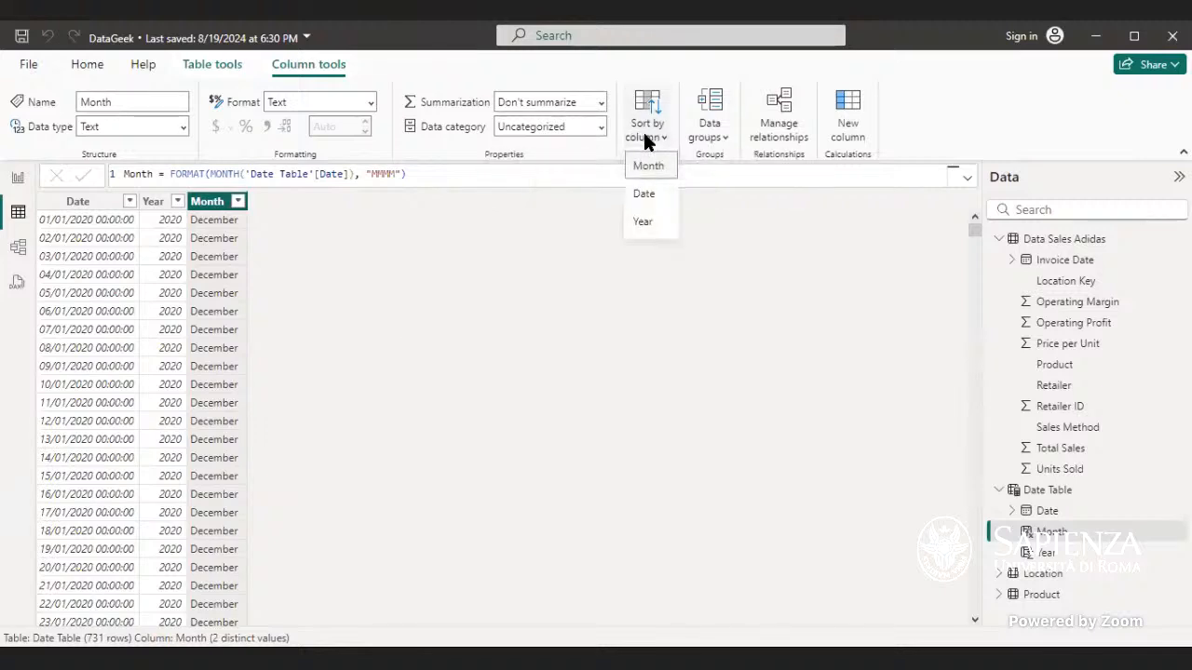
left_click(649, 195)
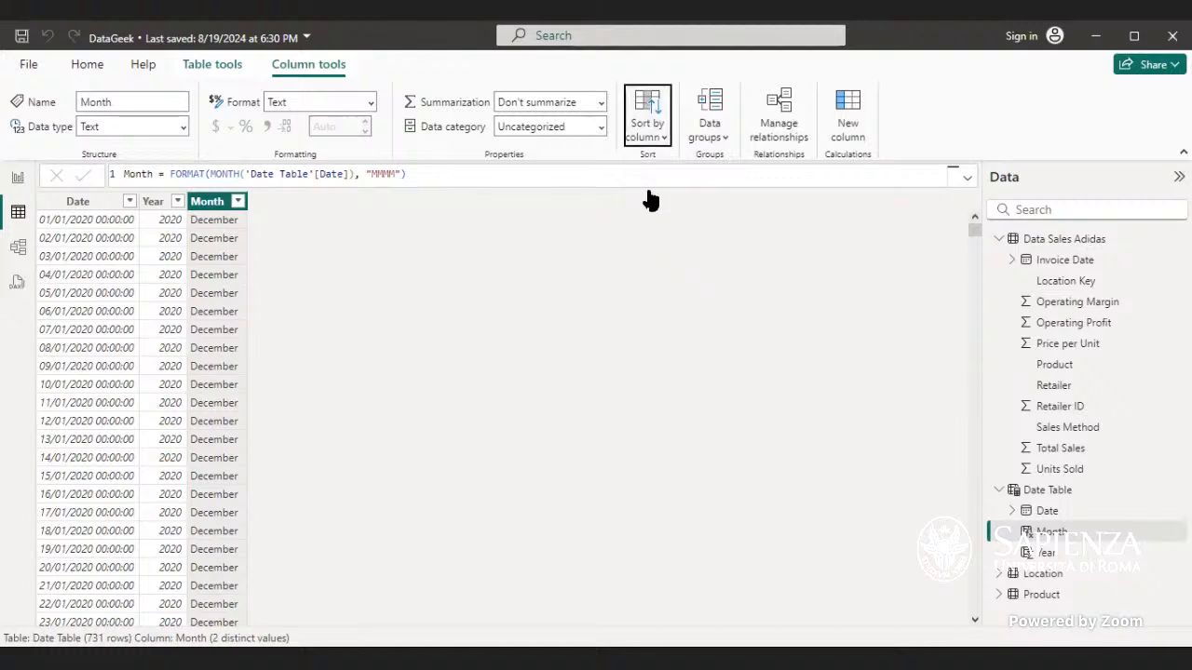
Step: Try to sort the Month column by the Year column and dismiss the resulting dialog
left_click(765, 391)
left_click(656, 133)
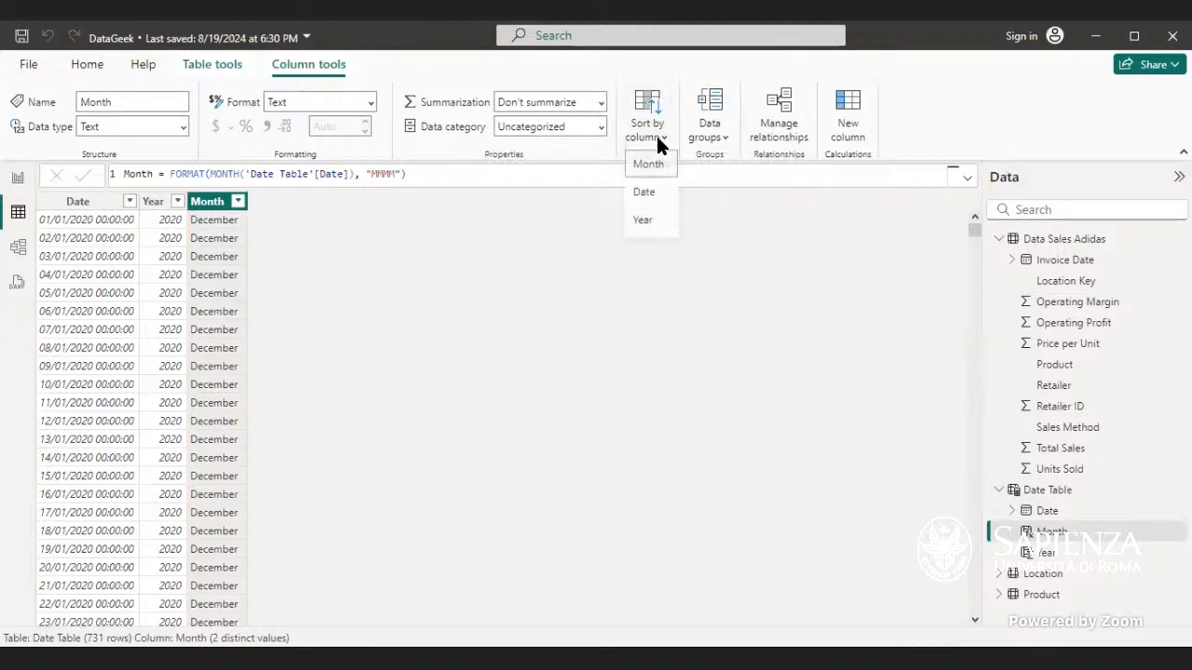
left_click(636, 223)
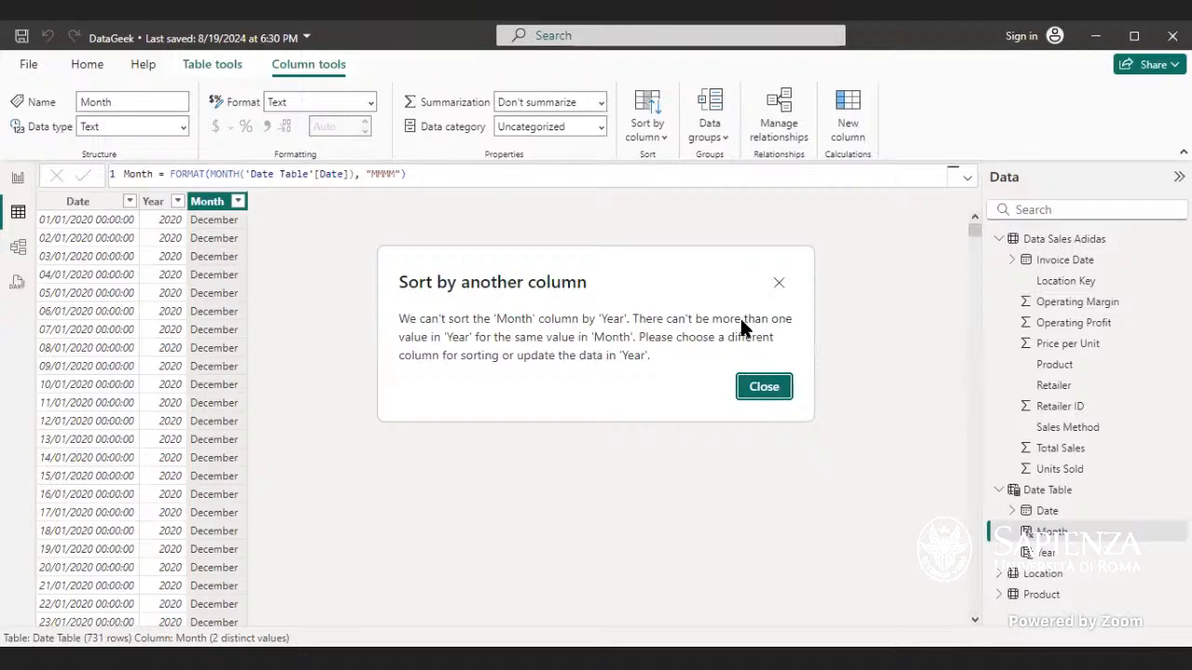
left_click(758, 386)
left_click(646, 155)
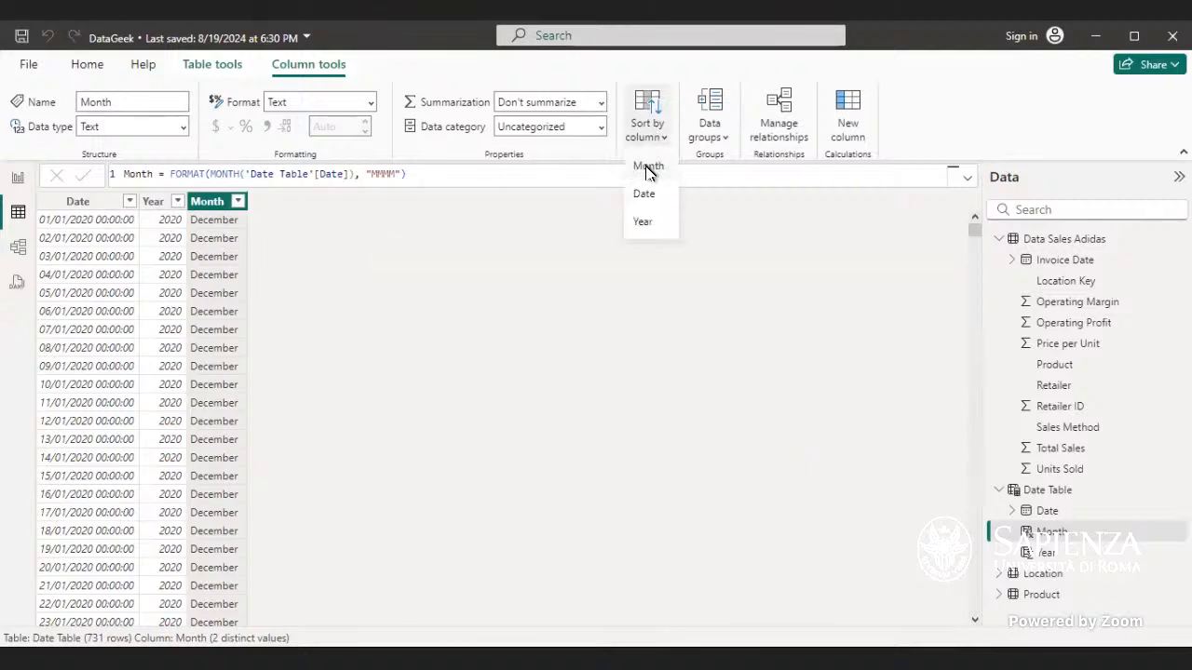
left_click(648, 157)
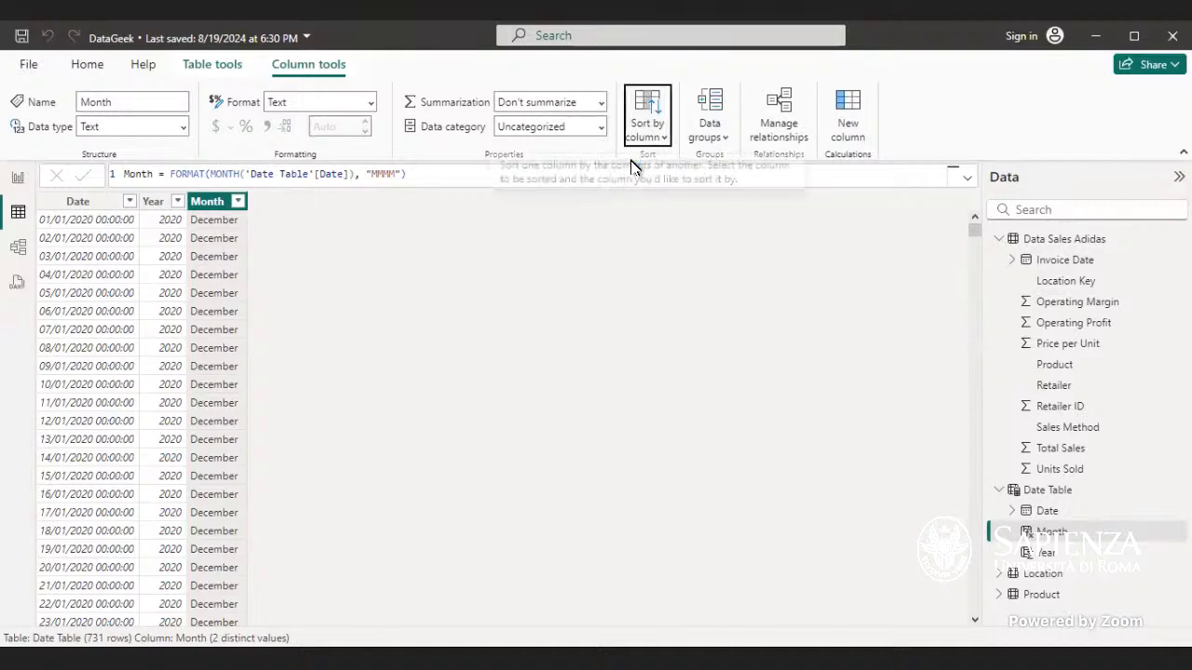
Step: Sort the Month column descending, then clear the sort
right_click(216, 208)
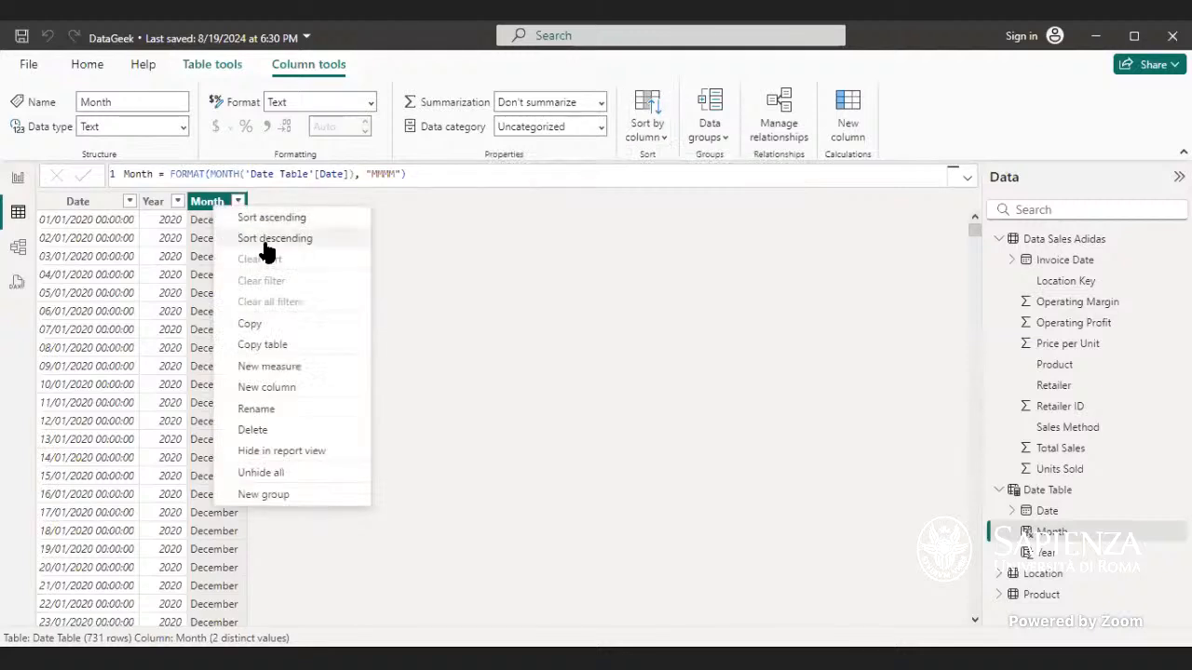
left_click(264, 238)
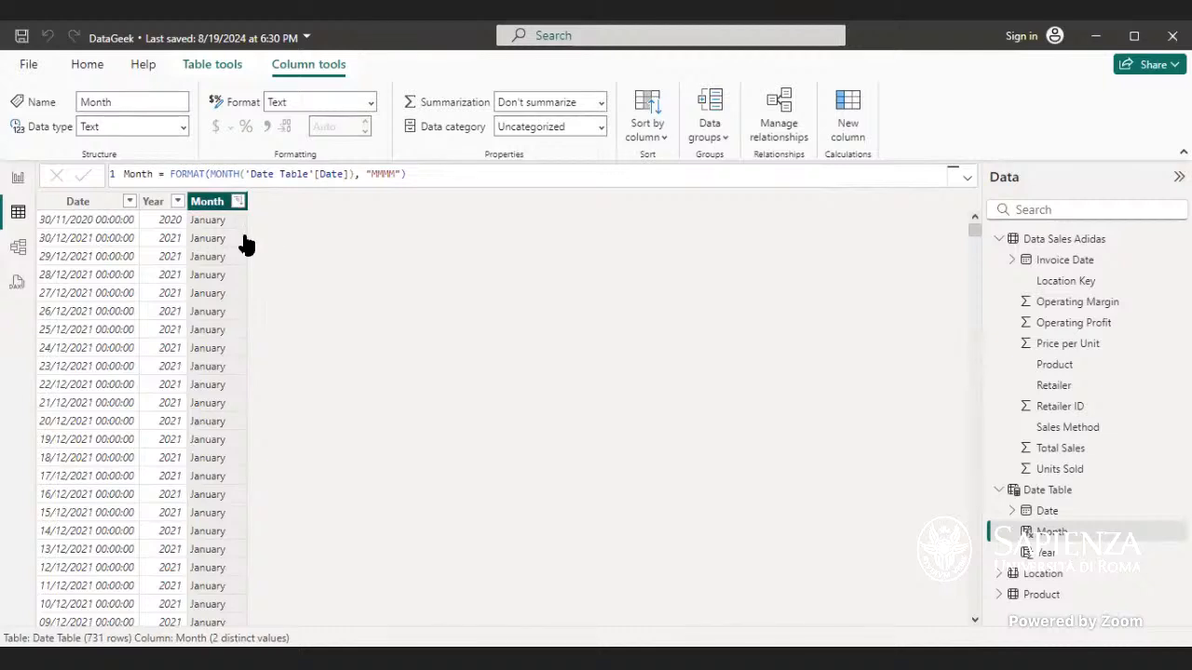
left_click(237, 203)
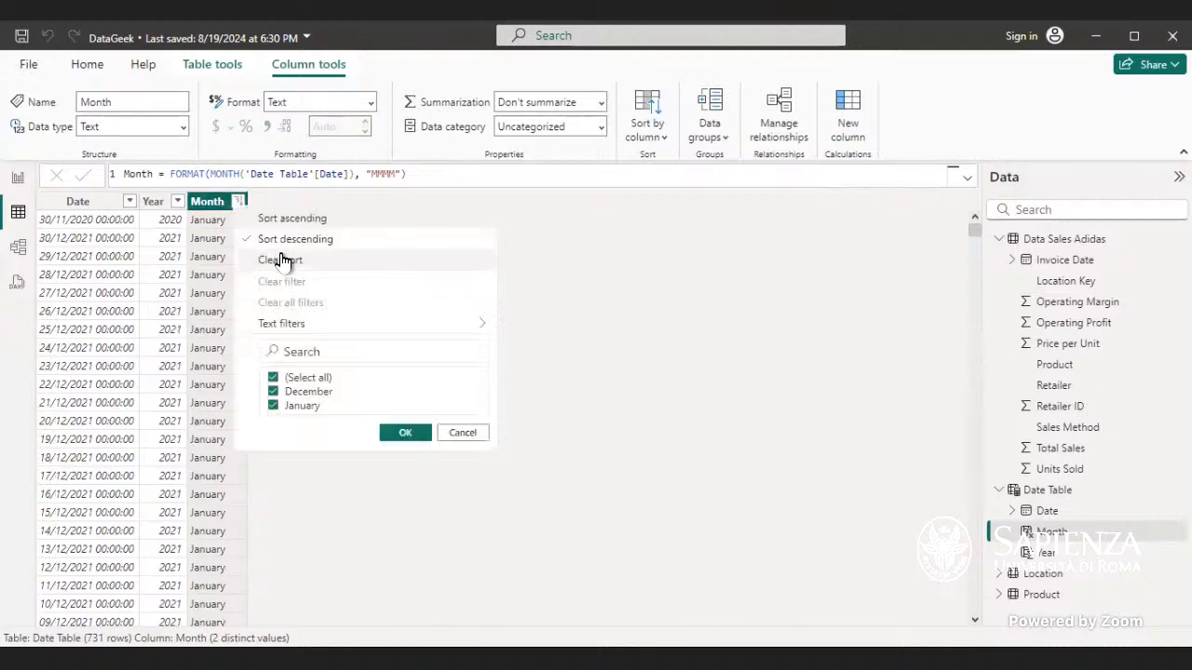
left_click(304, 257)
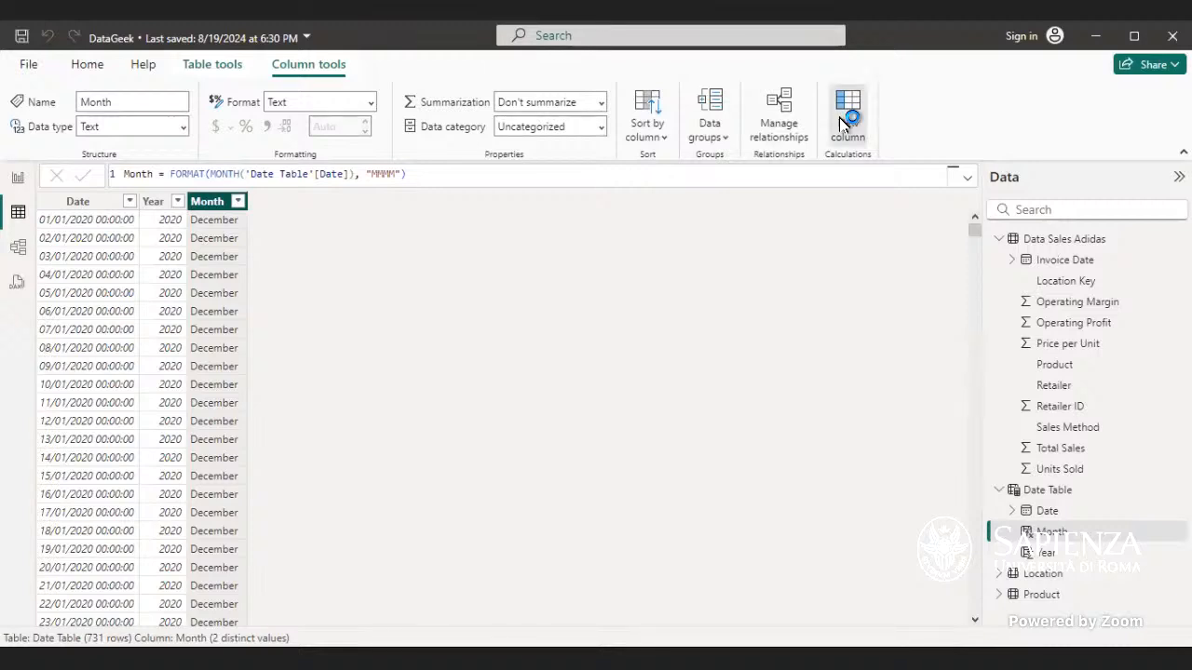
Step: Create a new column Quarter = FORMAT(QUARTER('Date Table'[Date]), "QQQ") and commit it
double_click(161, 179)
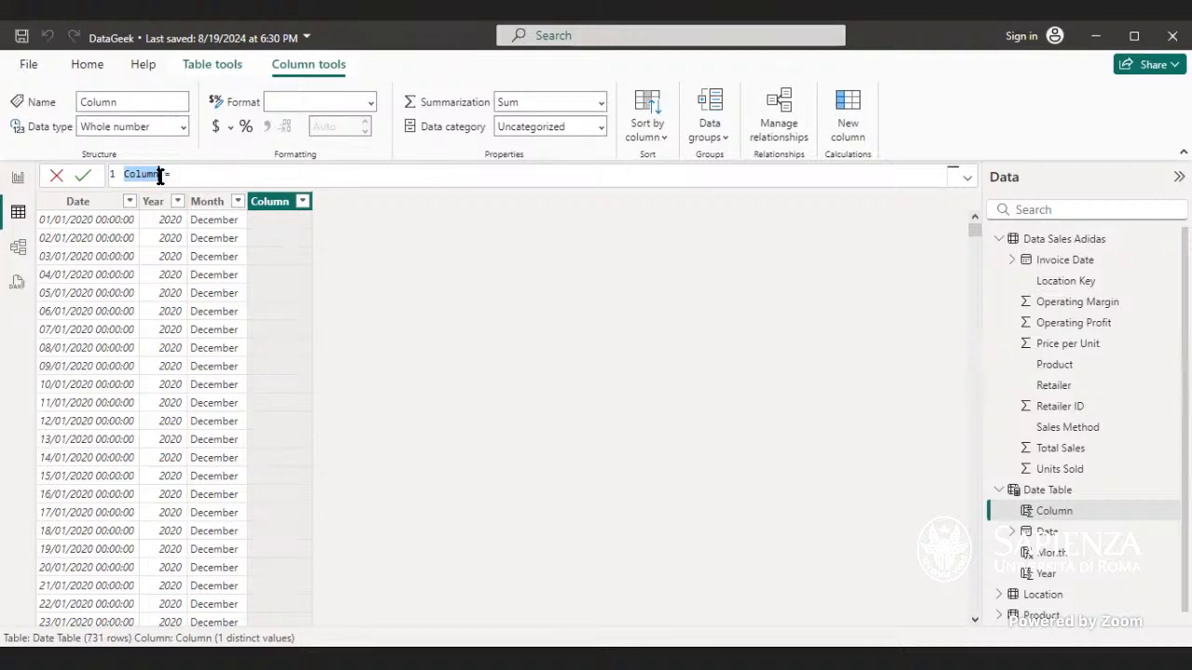
key("BackSpace")
type("Week")
key("BackSpace")
key("BackSpace")
key("BackSpace")
key("BackSpace")
type("Quarter = FORMAT(")
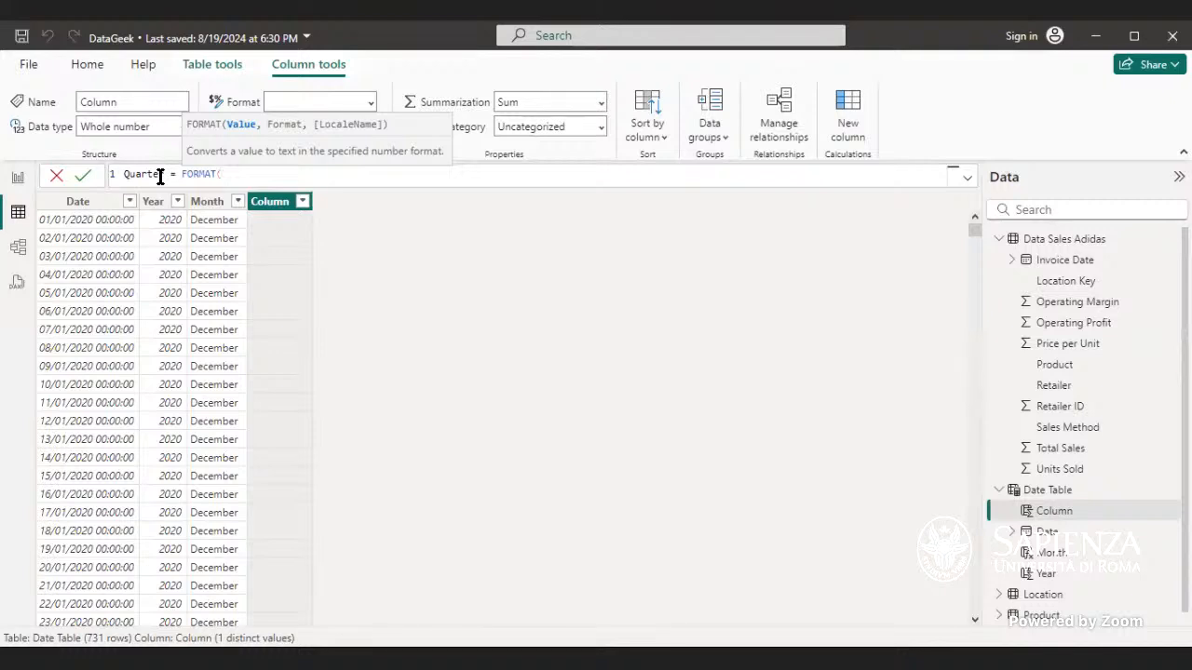
type("q")
key("Tab")
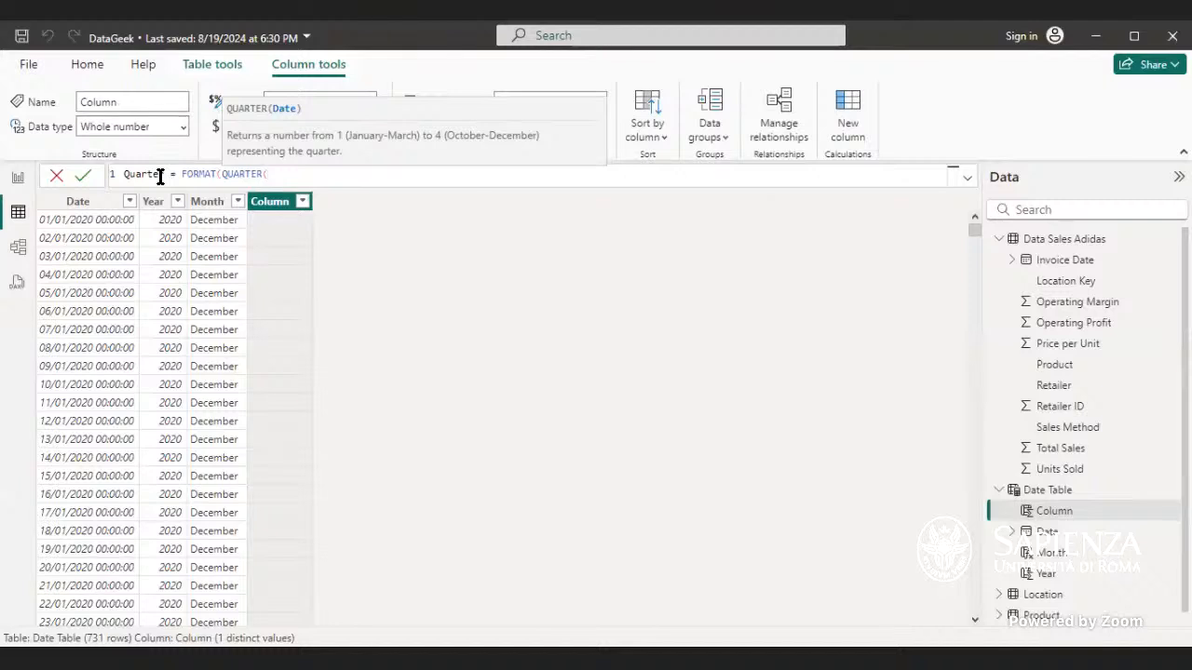
type("d")
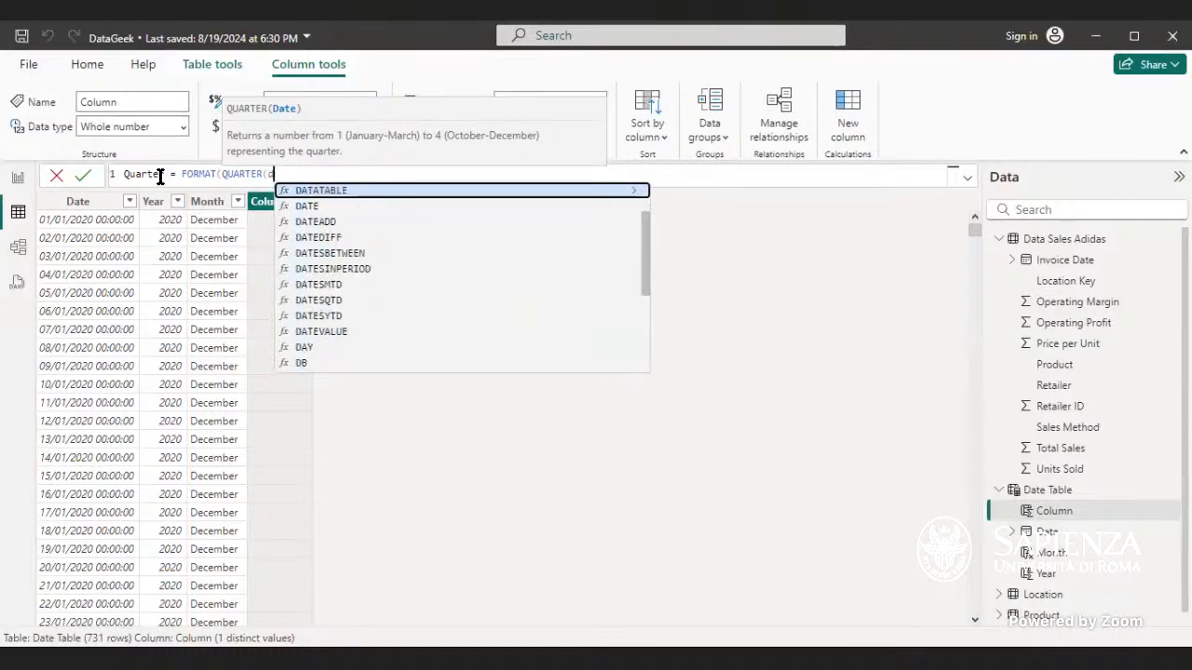
type("ate")
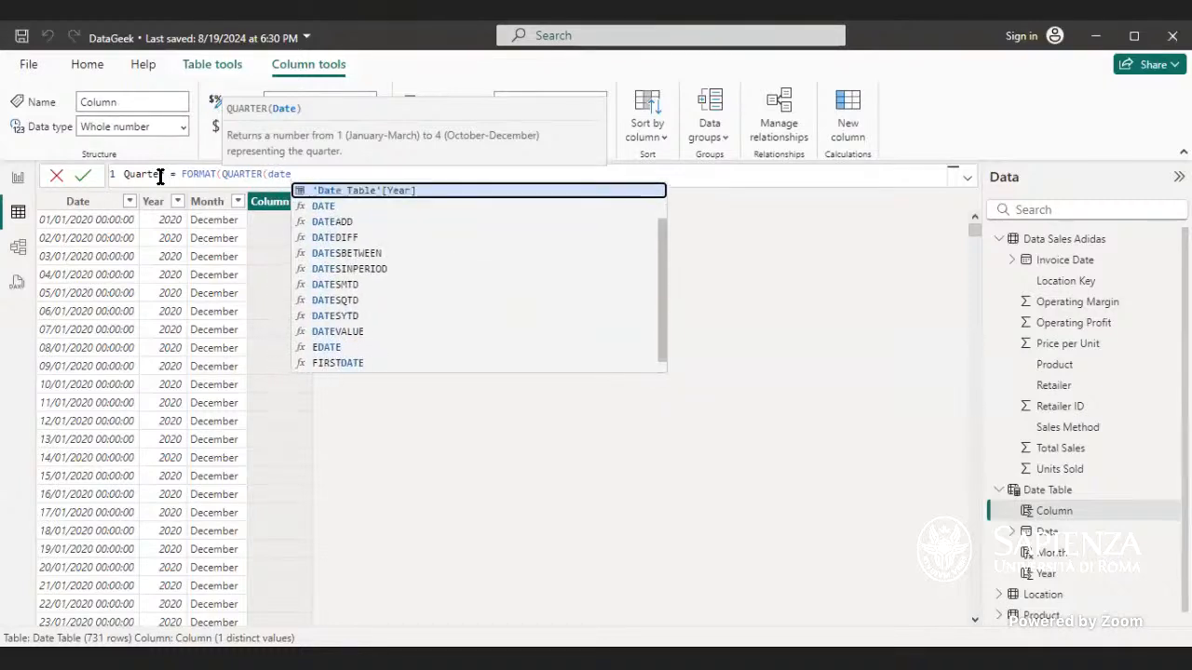
key("Up")
key("Down")
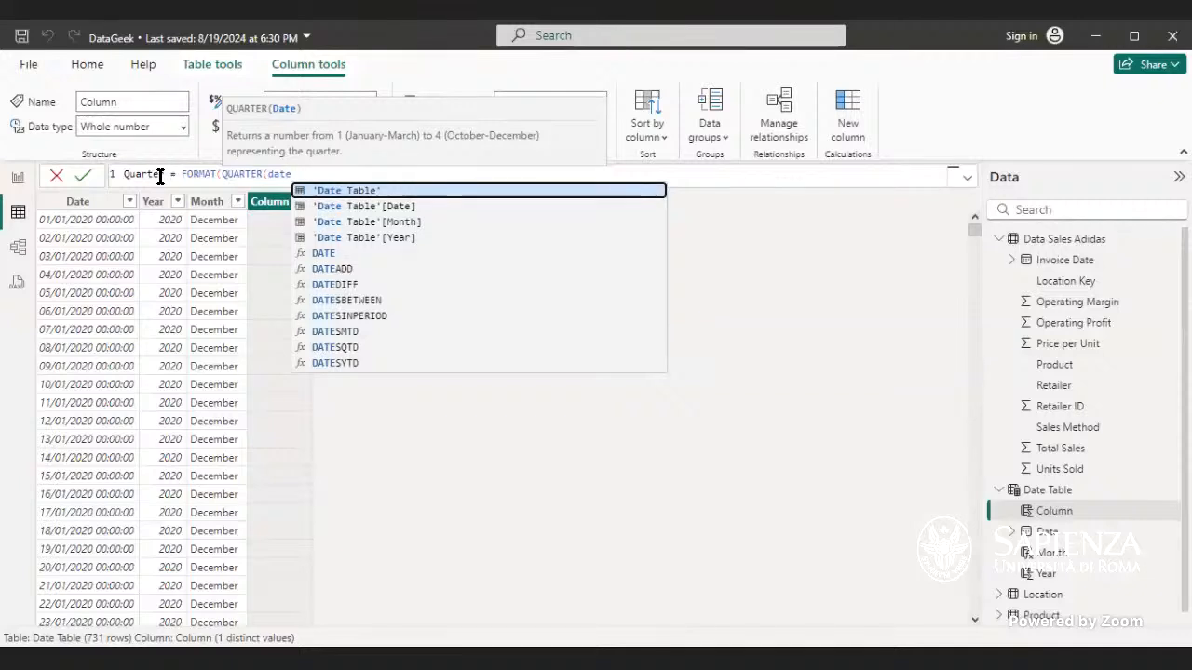
key("Down")
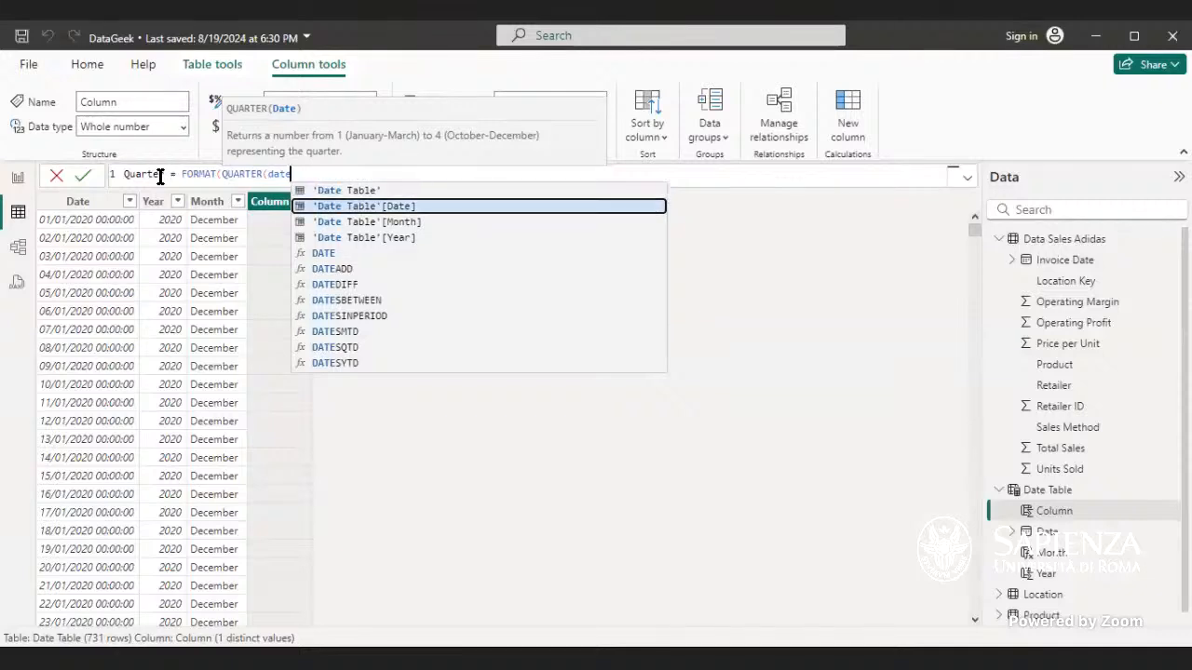
key("Tab")
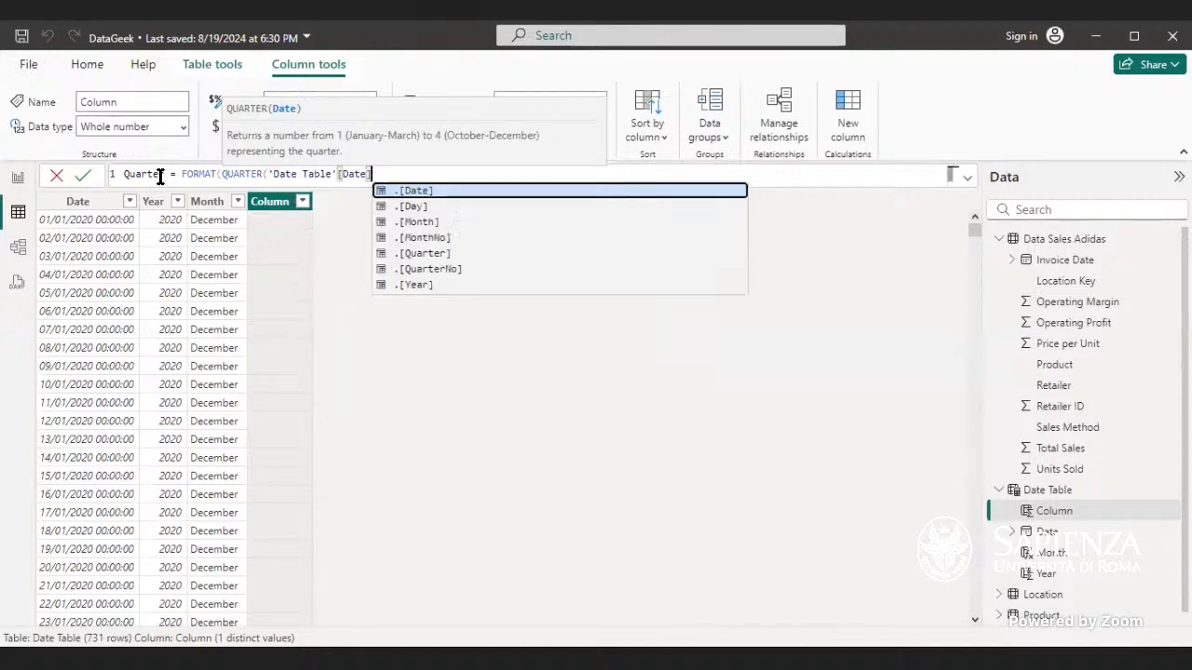
type("),")
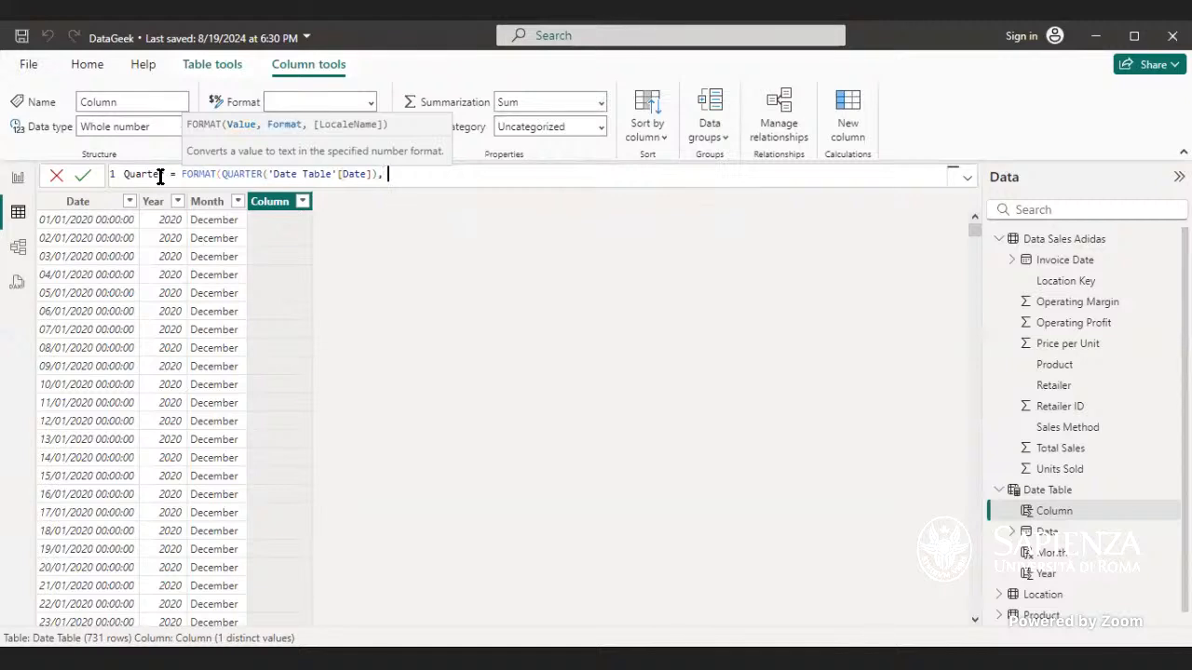
type(" \"\"")
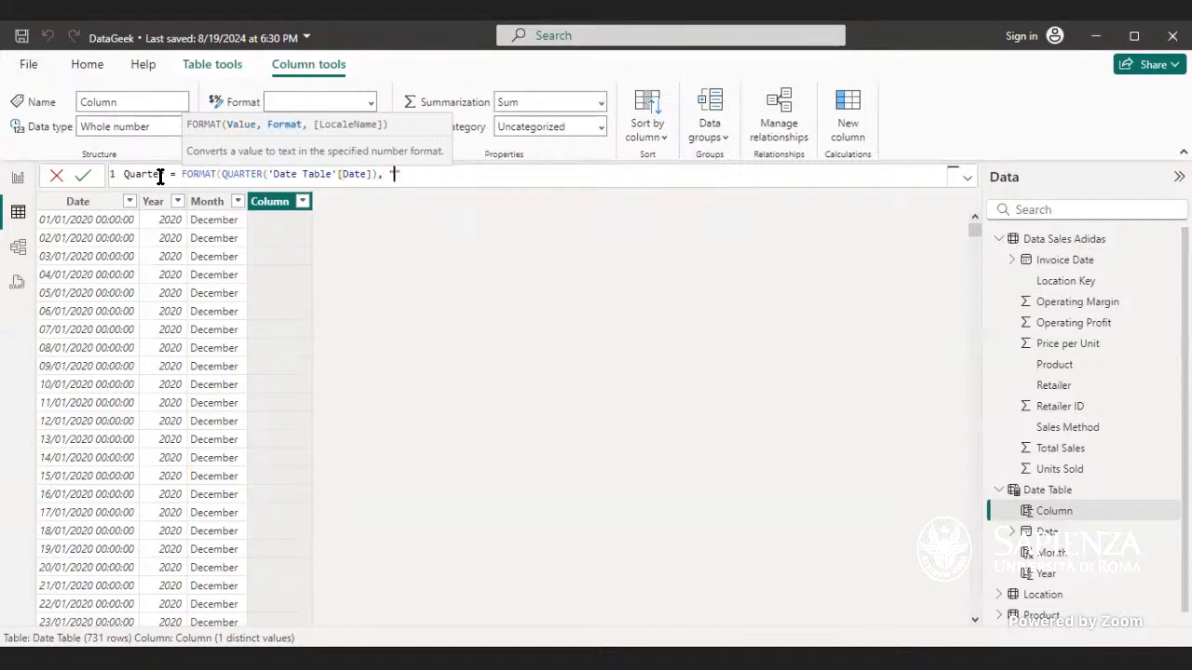
type("QQQ")
type(")")
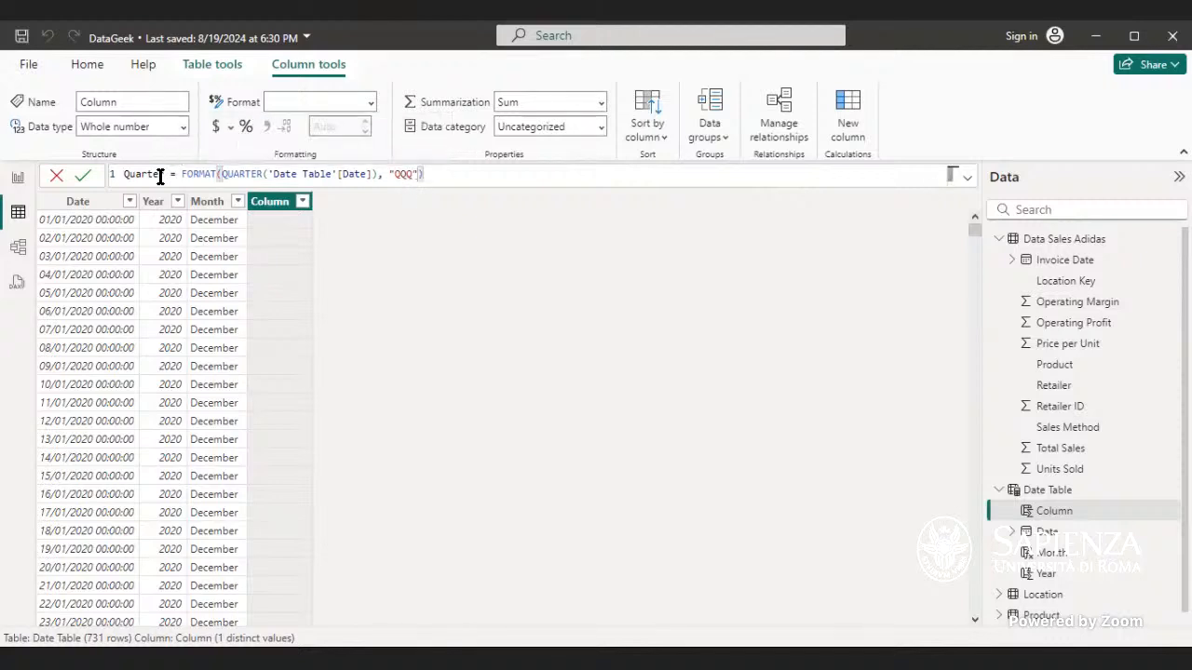
key("Return")
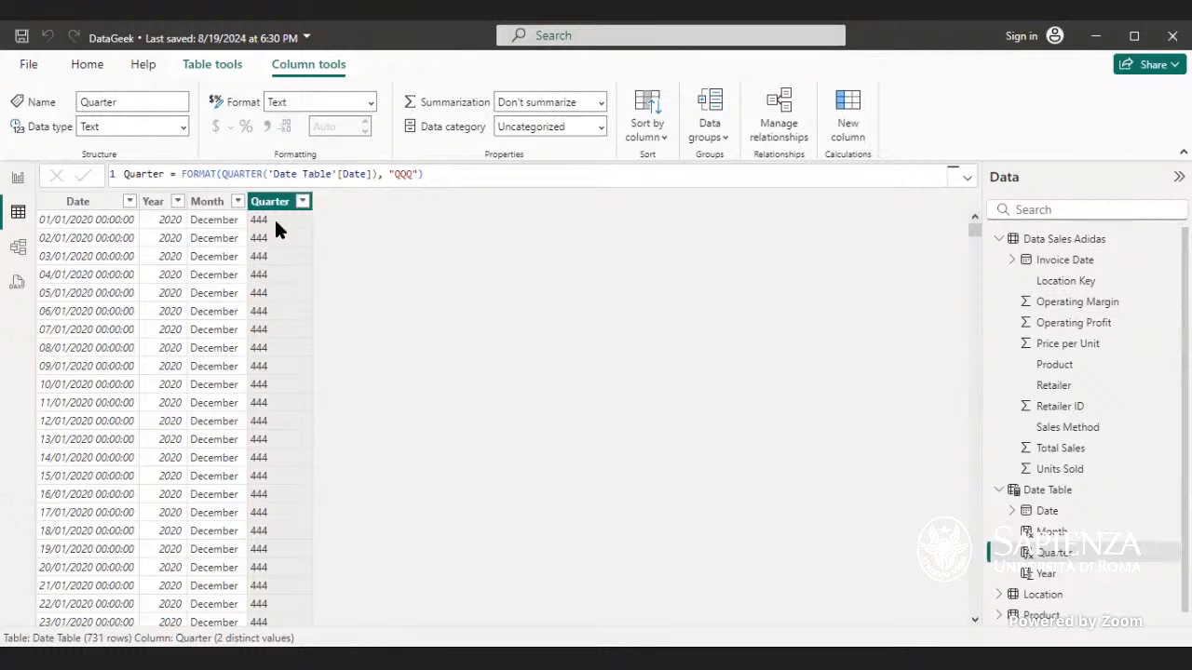
left_click(448, 177)
left_click(276, 207)
double_click(262, 175)
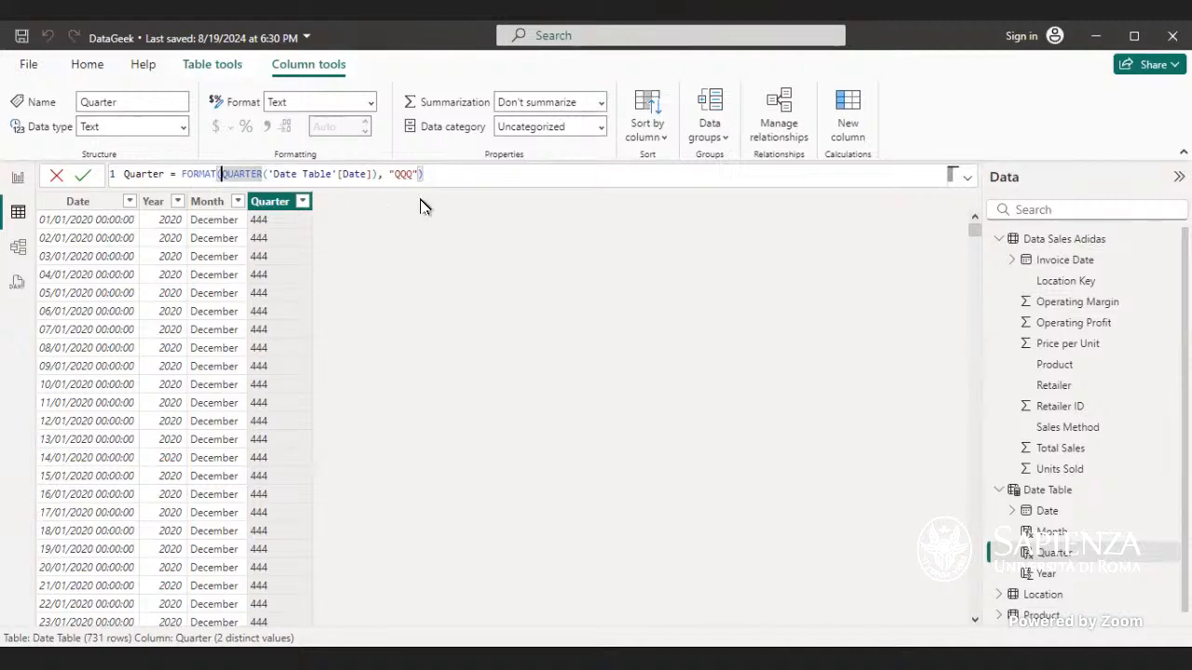
left_click(423, 175)
type(")")
left_click_drag(220, 175, 186, 173)
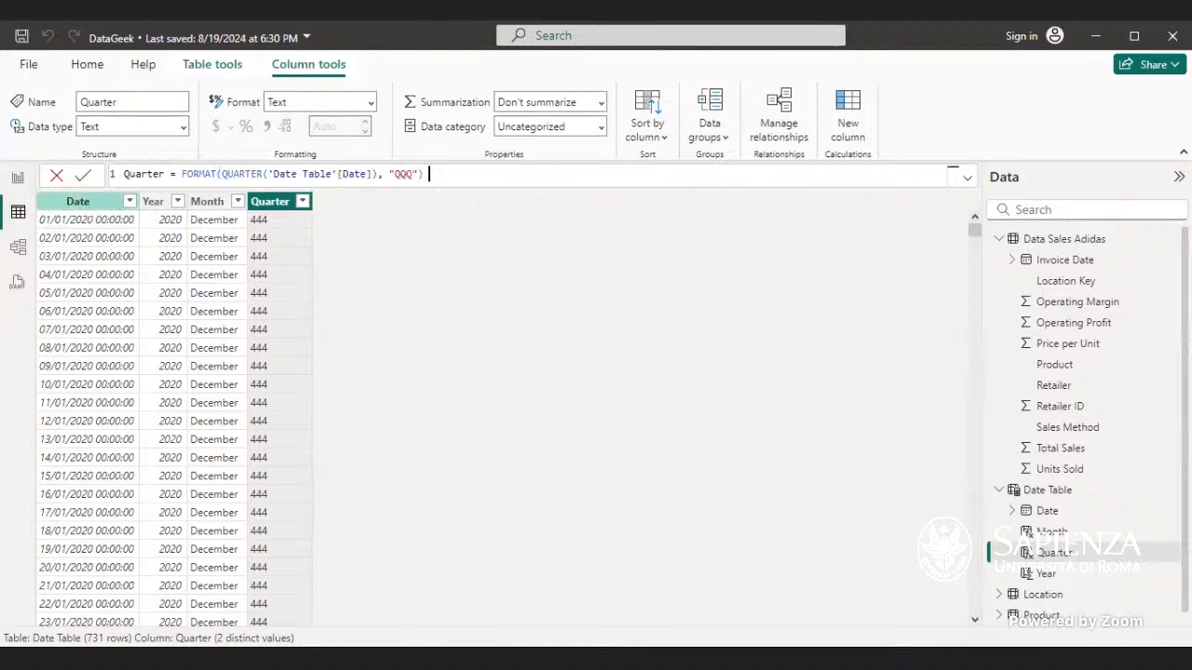
left_click(16, 179)
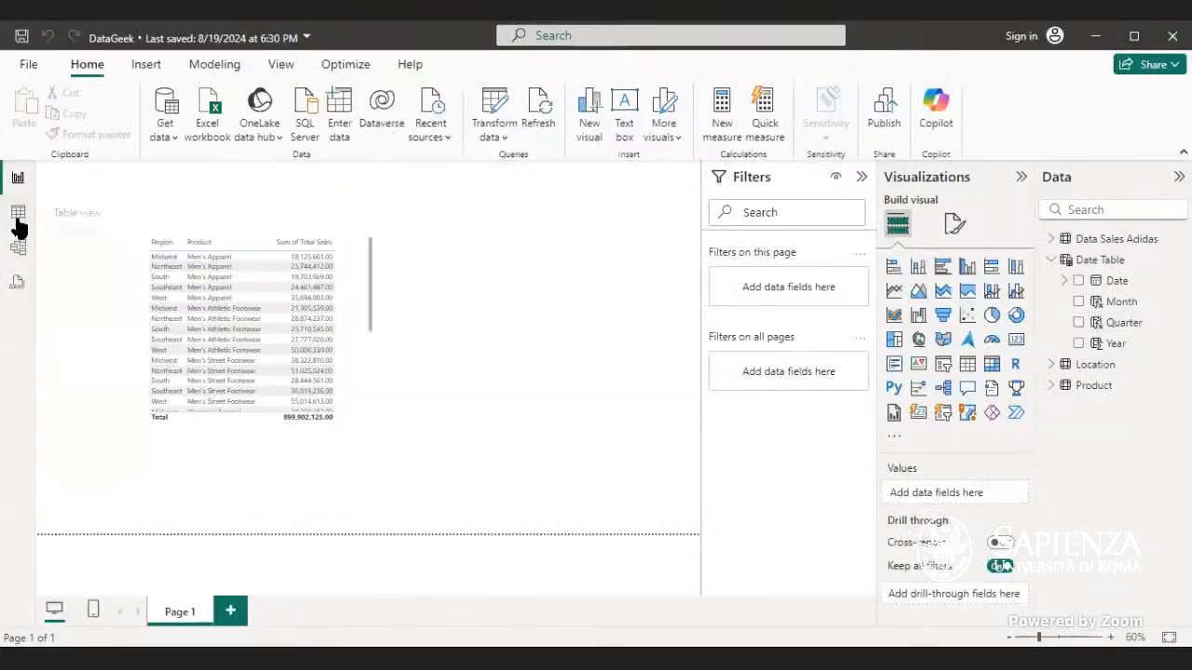
left_click(17, 221)
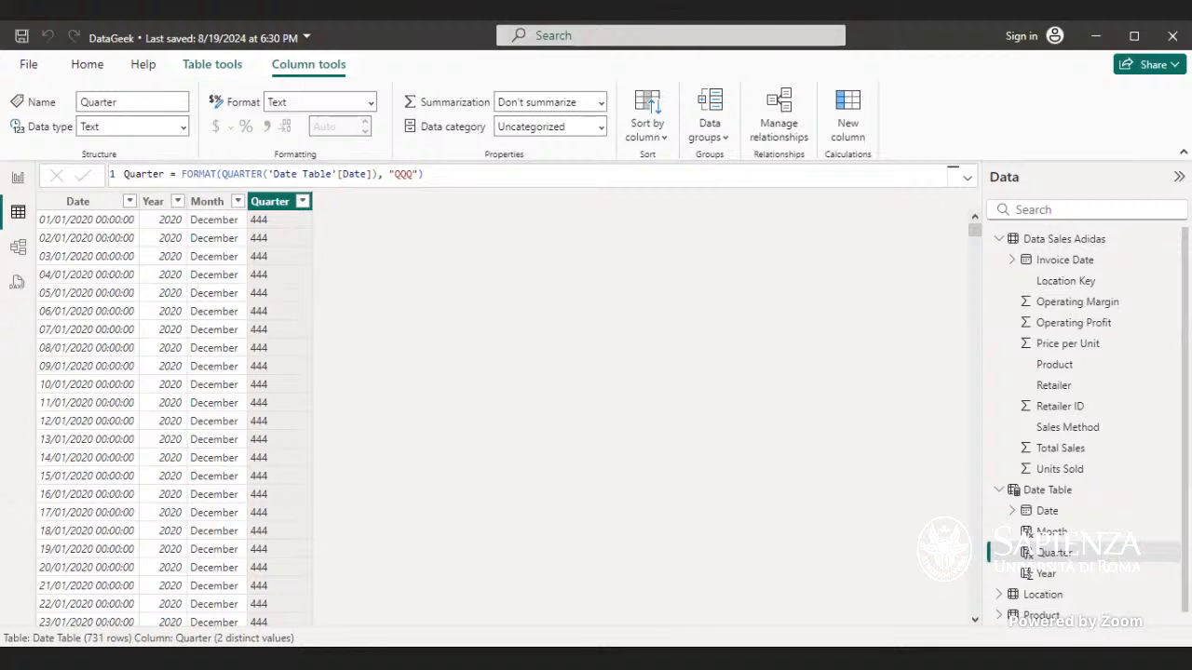
left_click(447, 176)
left_click_drag(221, 173, 254, 173)
left_click_drag(274, 174, 339, 189)
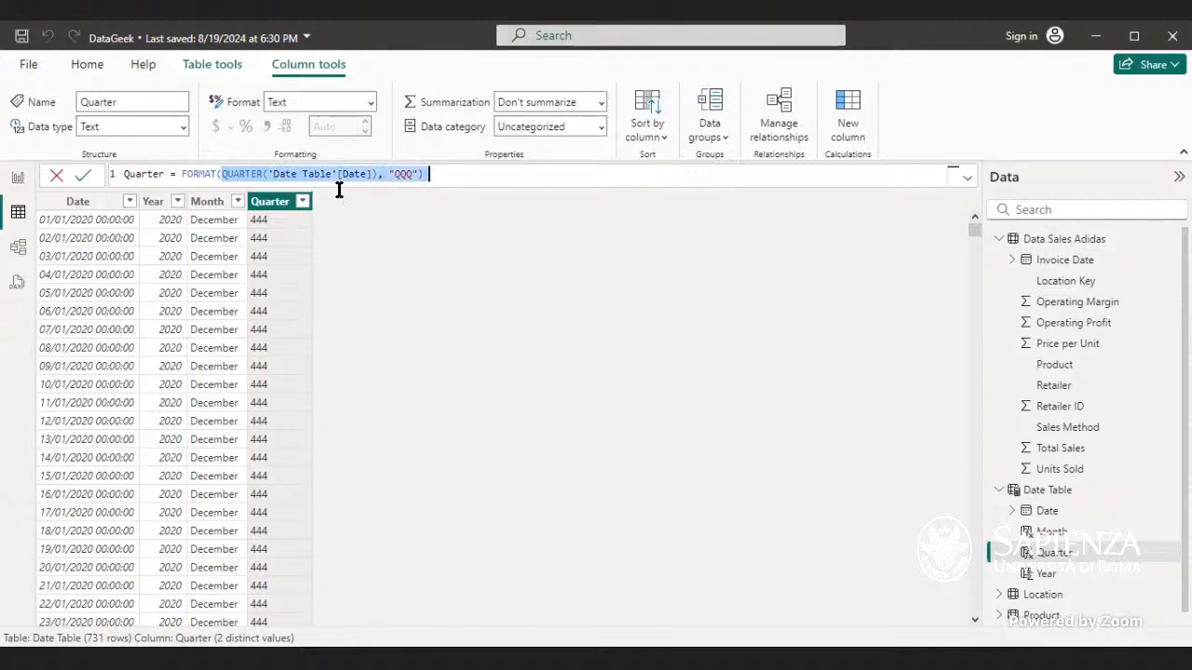
left_click(426, 175)
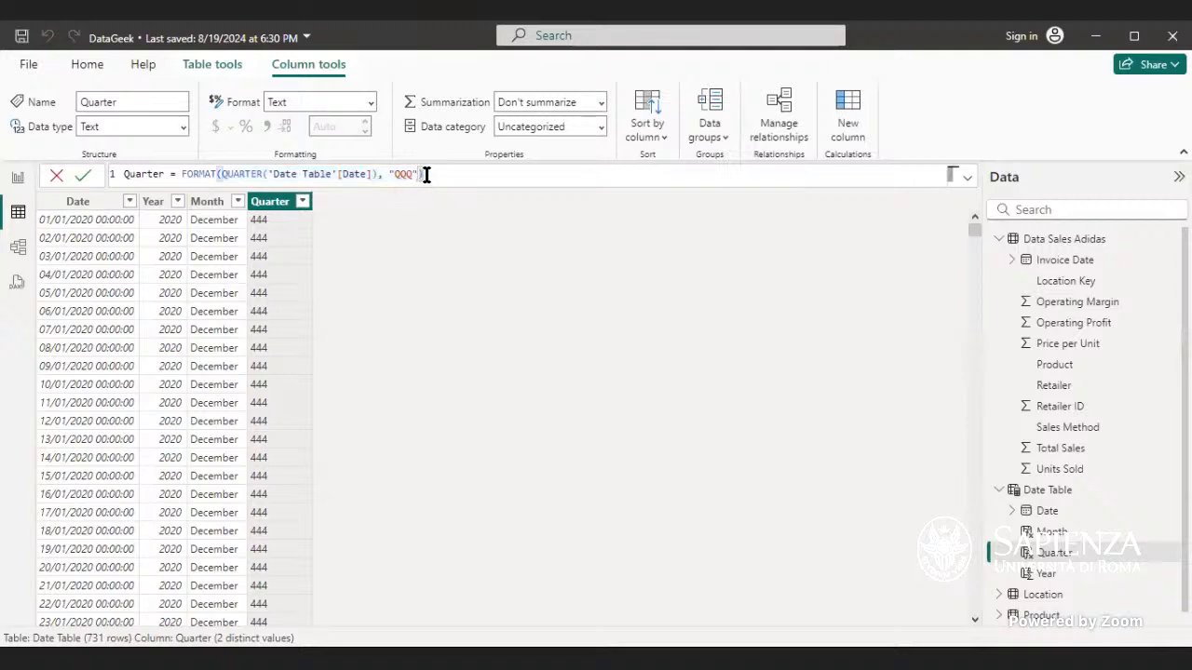
key("BackSpace")
key("BackSpace")
key("BackSpace")
key("BackSpace")
key("BackSpace")
key("BackSpace")
key("BackSpace")
key("BackSpace")
key("BackSpace")
key("BackSpace")
key("BackSpace")
key("BackSpace")
key("BackSpace")
key("BackSpace")
key("BackSpace")
key("BackSpace")
key("BackSpace")
key("BackSpace")
key("BackSpace")
key("BackSpace")
key("BackSpace")
key("BackSpace")
key("BackSpace")
key("BackSpace")
key("BackSpace")
key("BackSpace")
key("BackSpace")
key("BackSpace")
key("BackSpace")
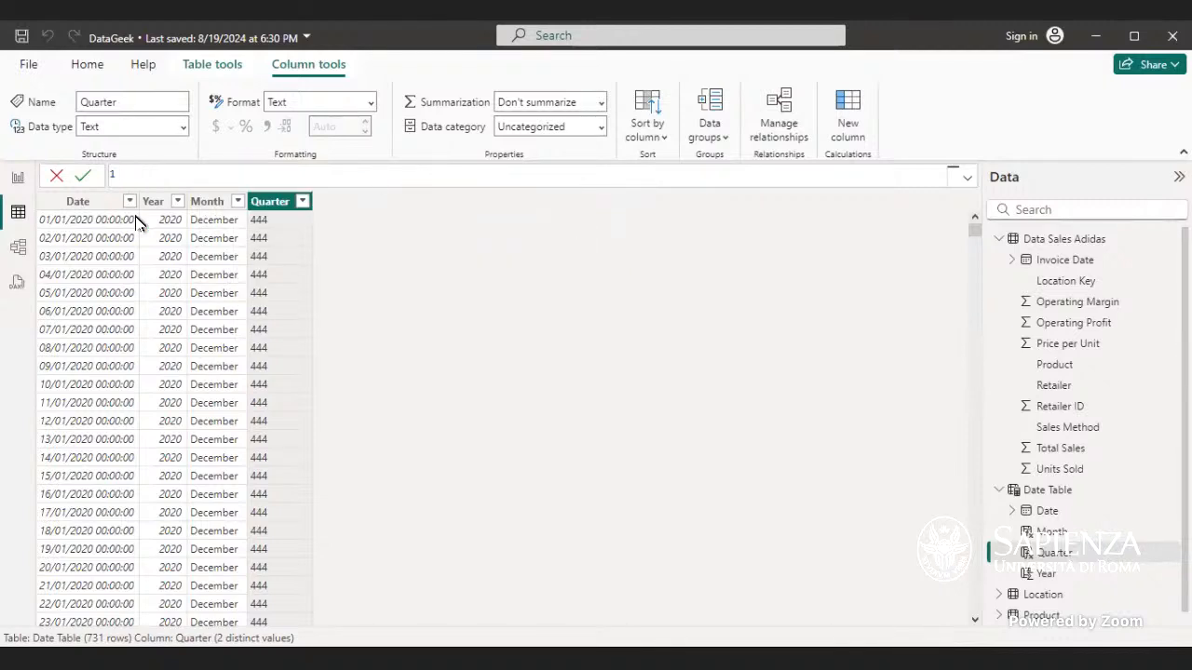
left_click(57, 176)
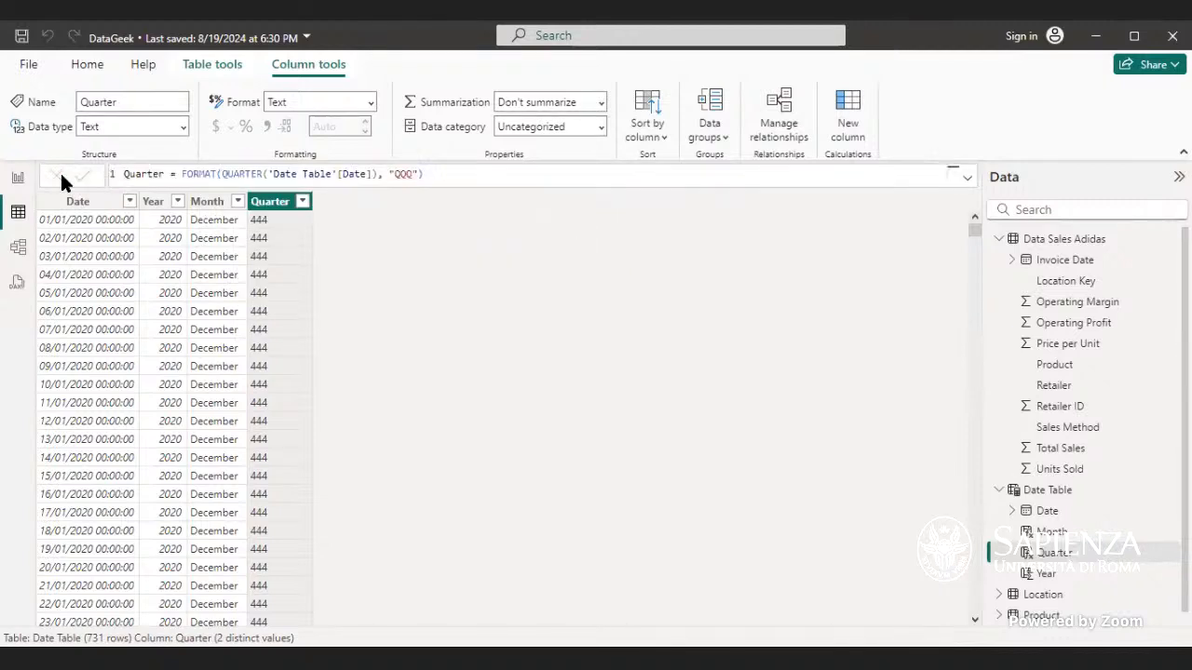
Step: Delete the Month column from the Date Table
right_click(213, 210)
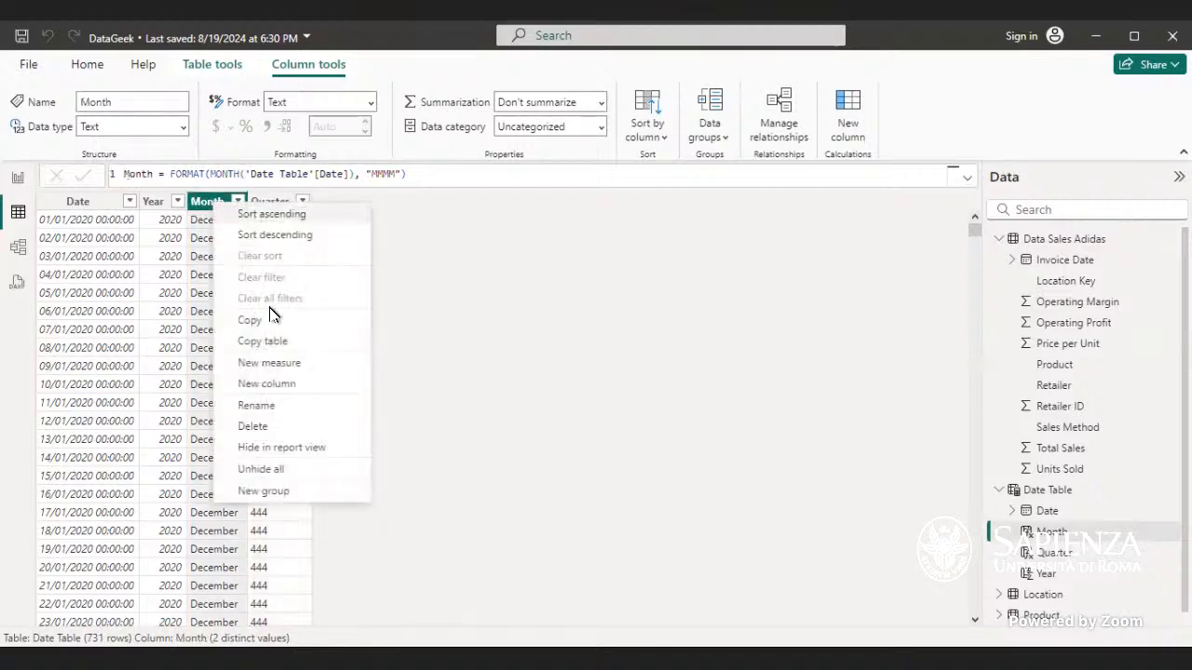
left_click(276, 430)
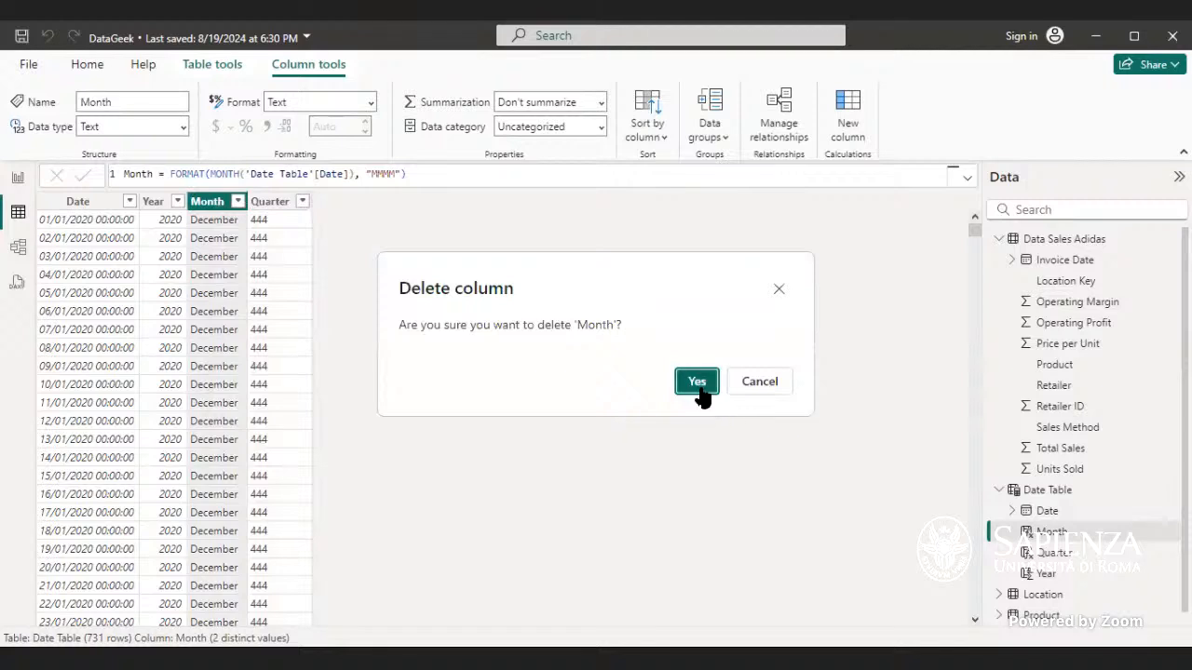
left_click(698, 389)
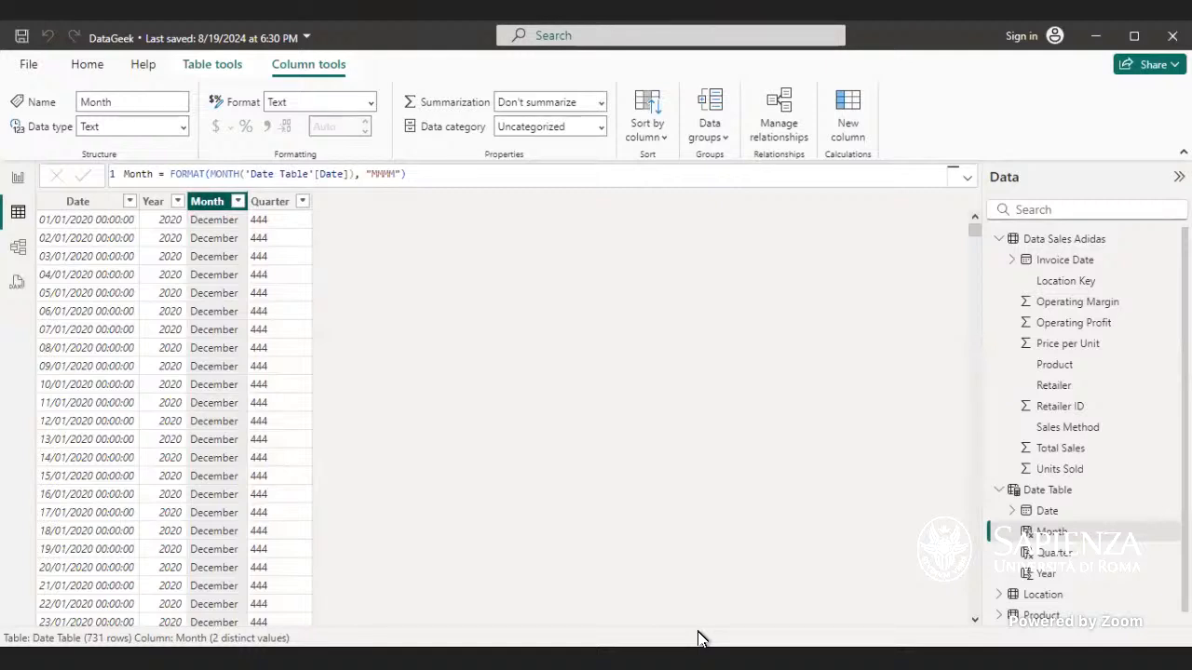
key("Delete")
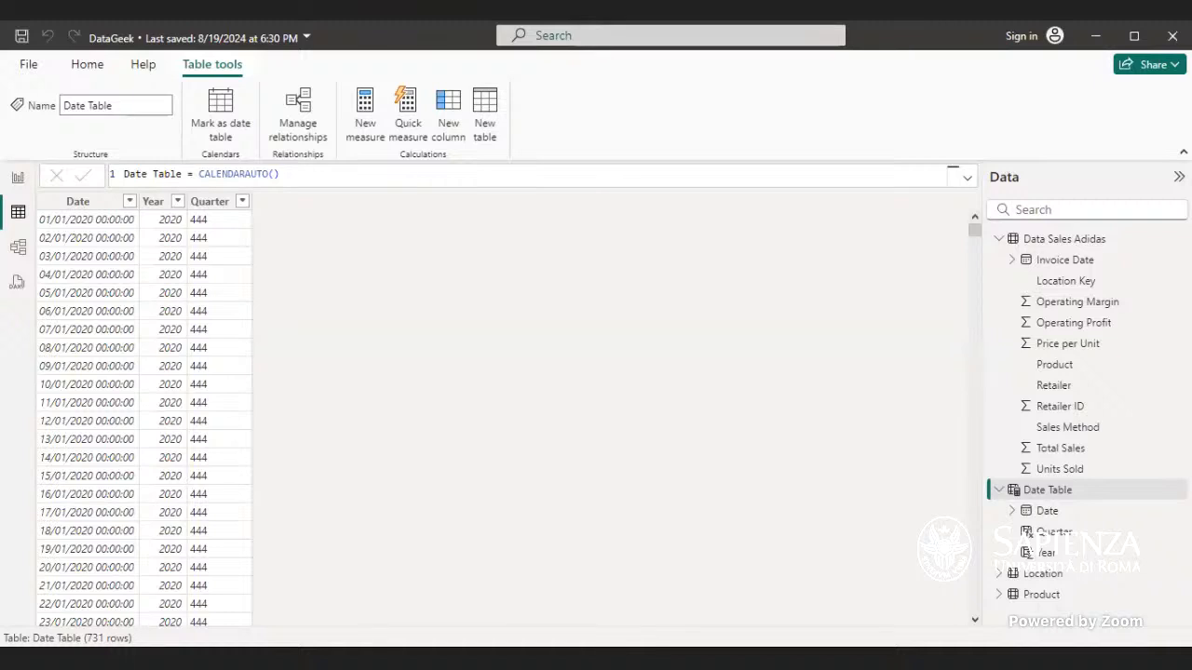
Step: Delete the Quarter column from the Date Table
right_click(212, 209)
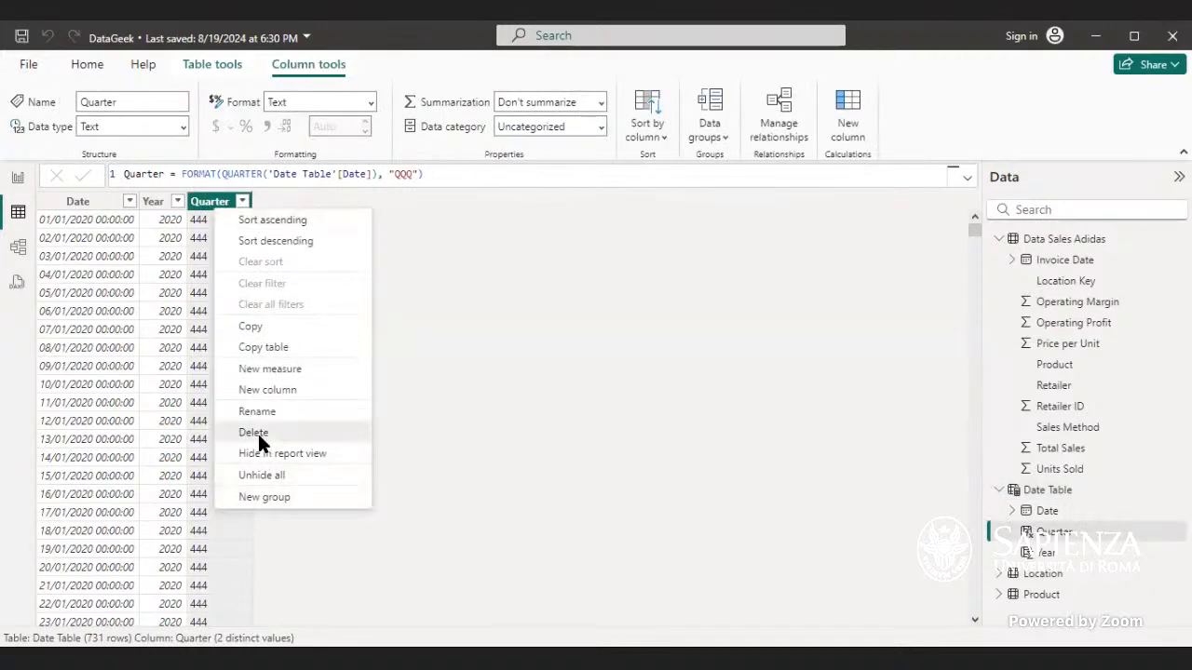
left_click(255, 434)
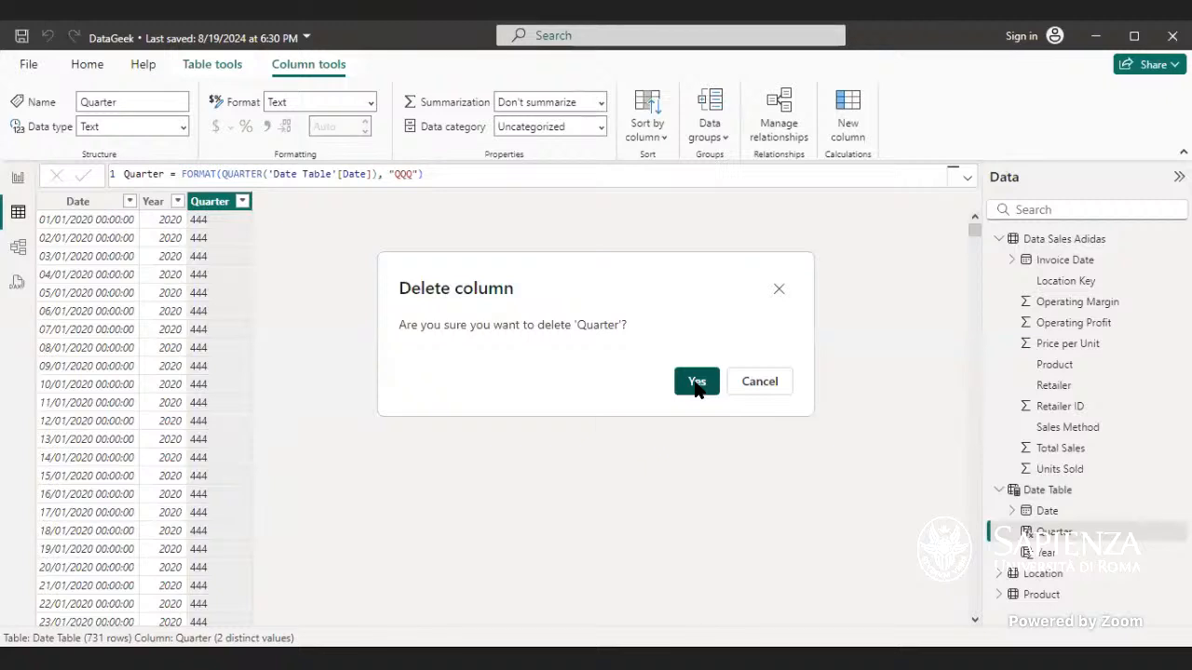
left_click(697, 383)
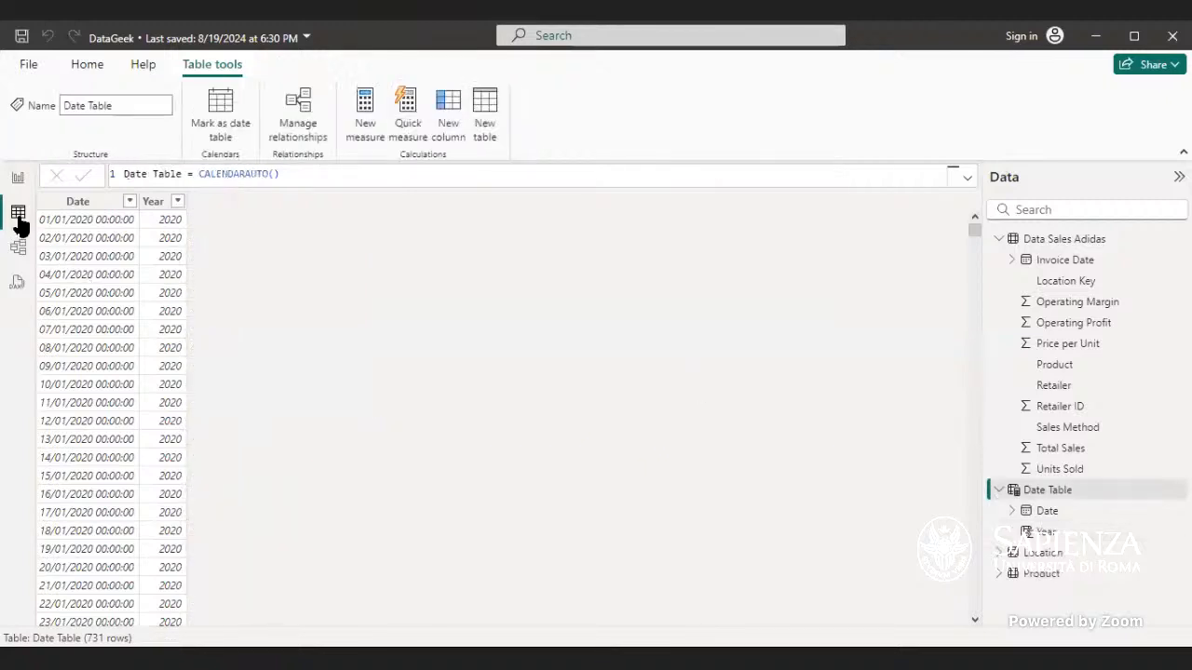
Step: Add a new column and write the formula Month = MONTH('Date Table'[Date])
left_click(155, 202)
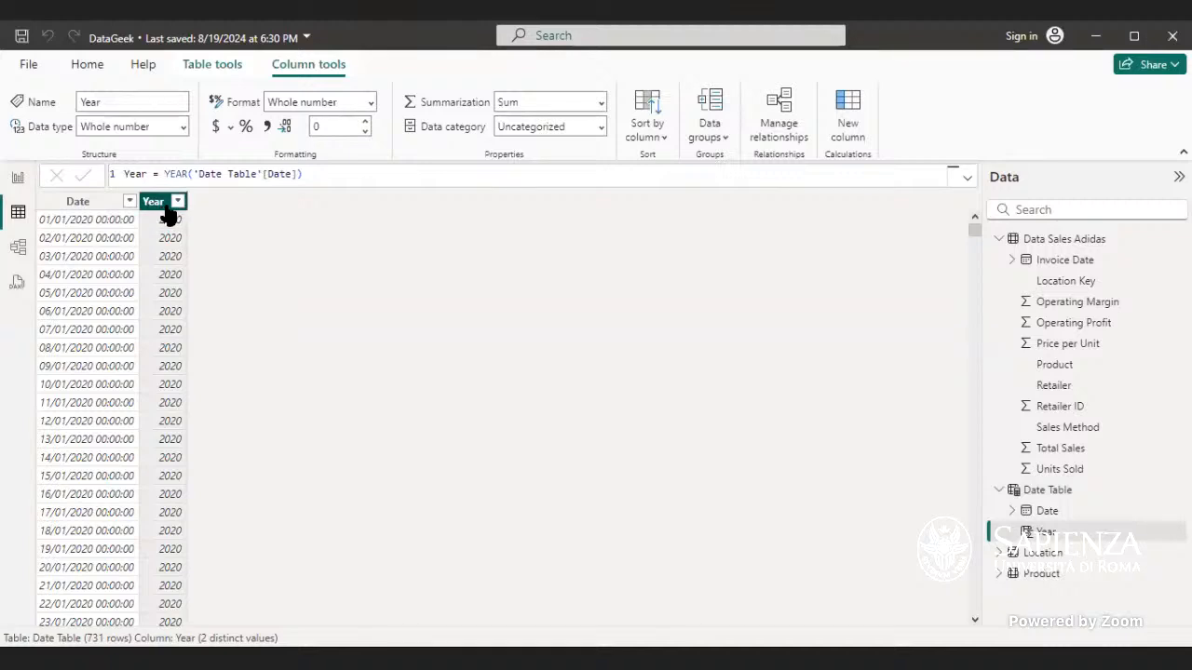
left_click(373, 171)
left_click(840, 124)
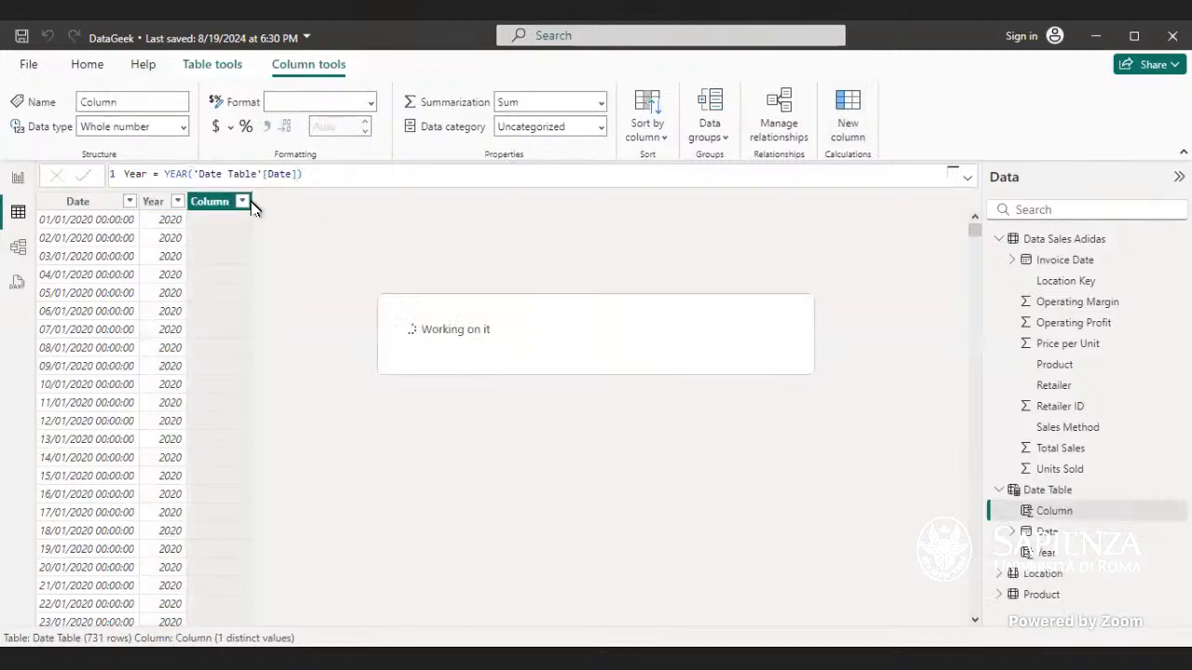
type("Month =")
left_click(173, 174)
type("mont")
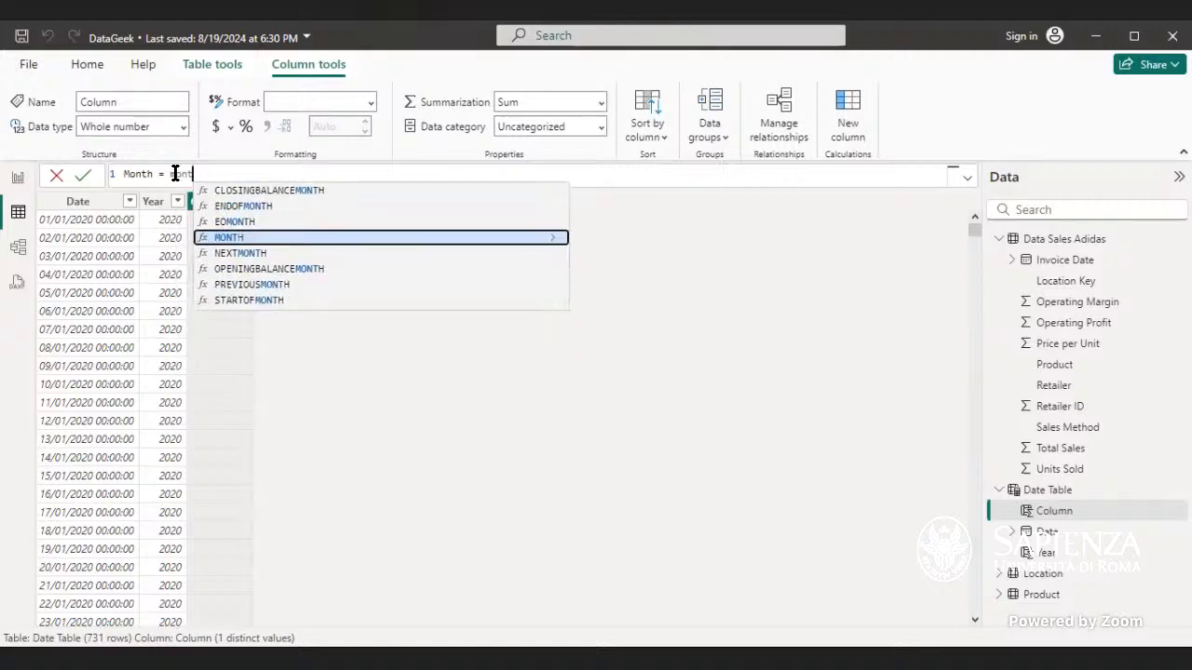
key("Tab")
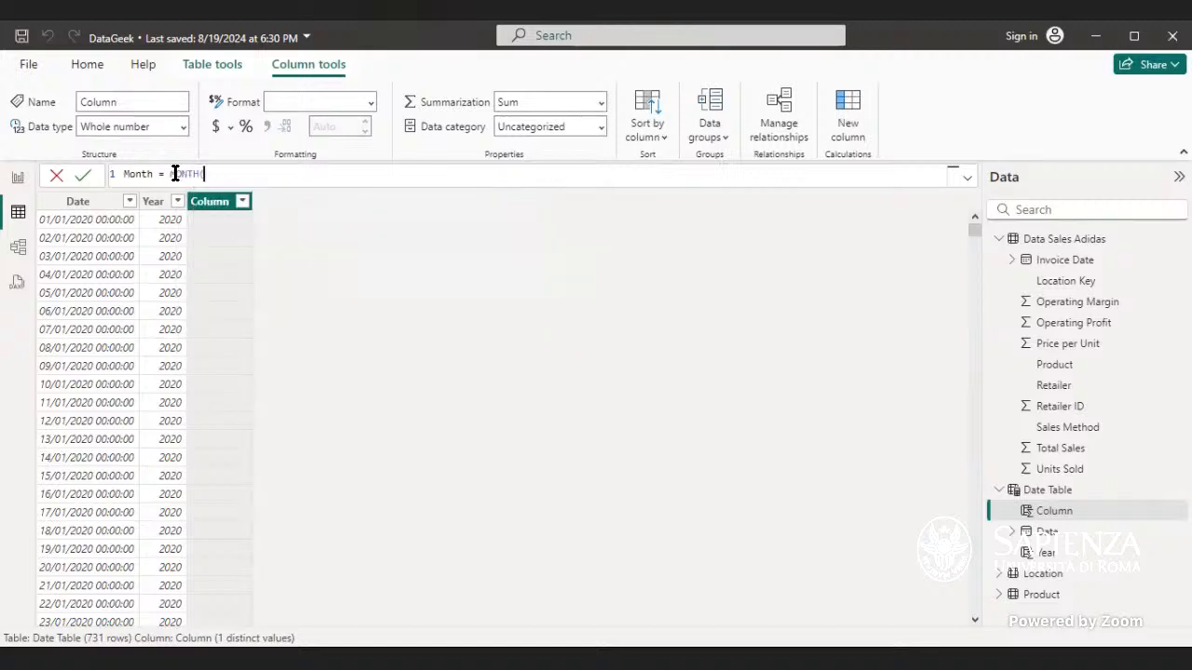
type("date")
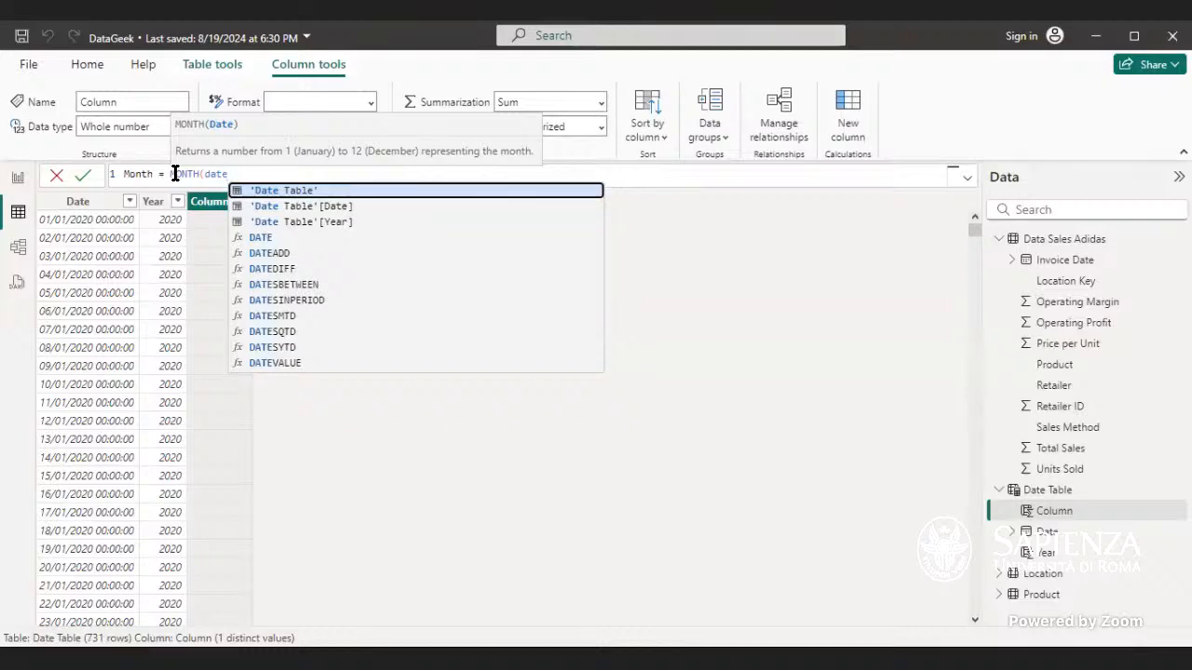
key("Up")
key("Down")
key("Down")
key("Tab")
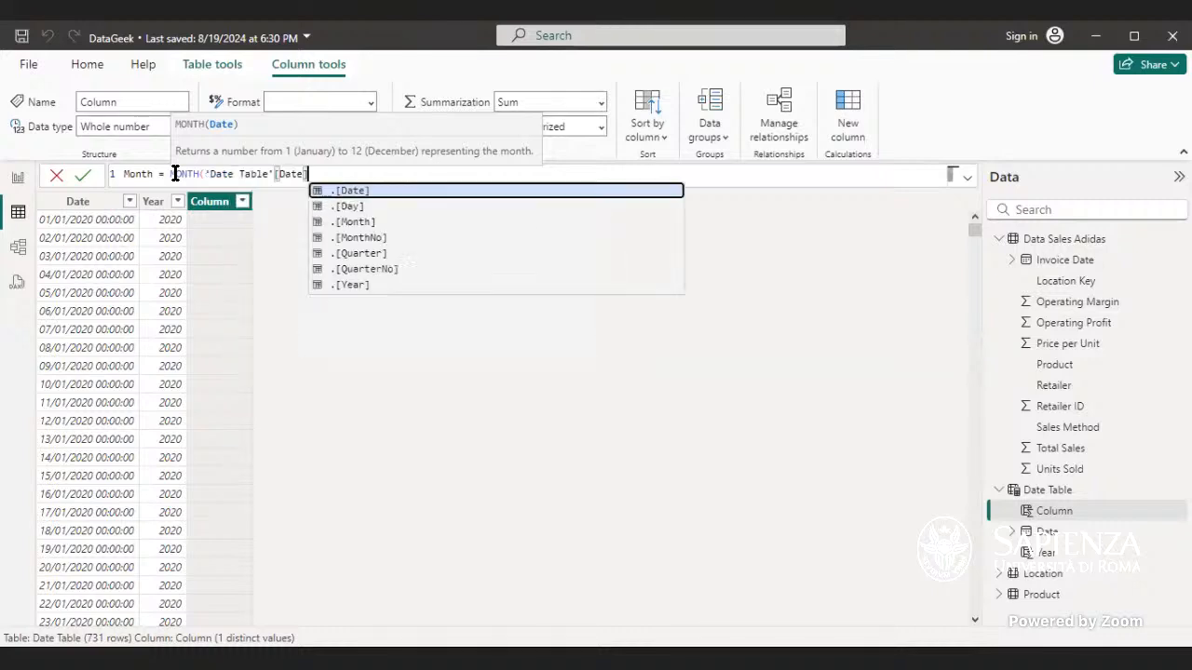
type(")")
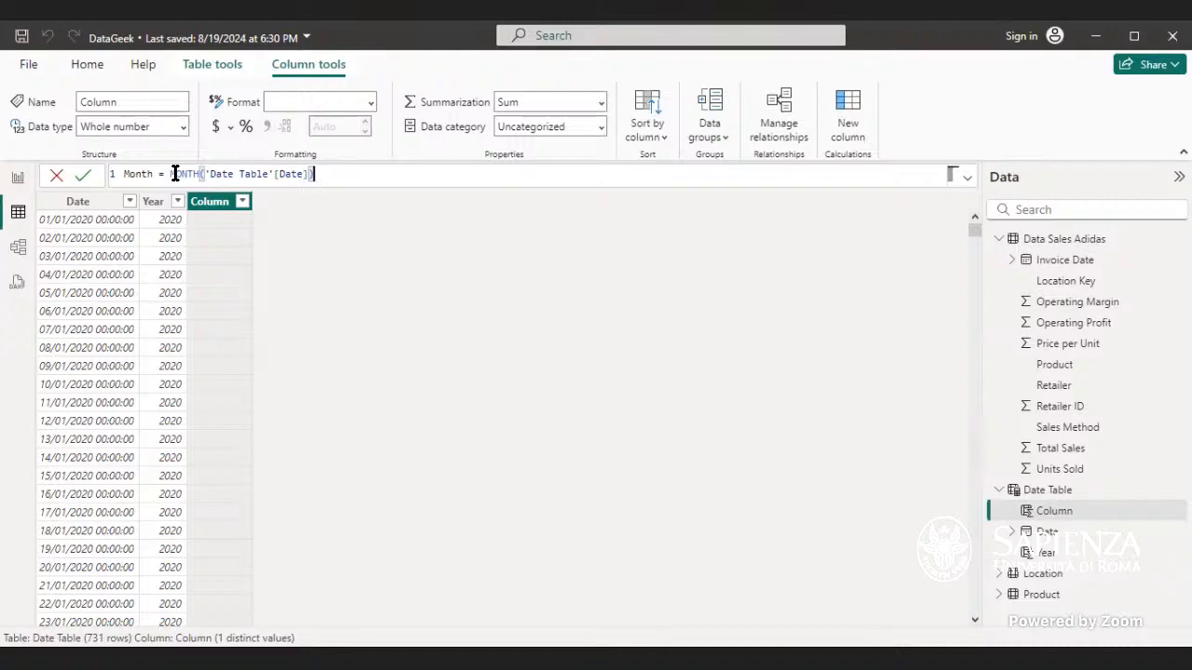
Step: Replace MONTH with FORMAT and commit Month = FORMAT('Date Table'[Date], "MMM")
double_click(198, 174)
key("BackSpace")
key("BackSpace")
key("BackSpace")
key("BackSpace")
key("BackSpace")
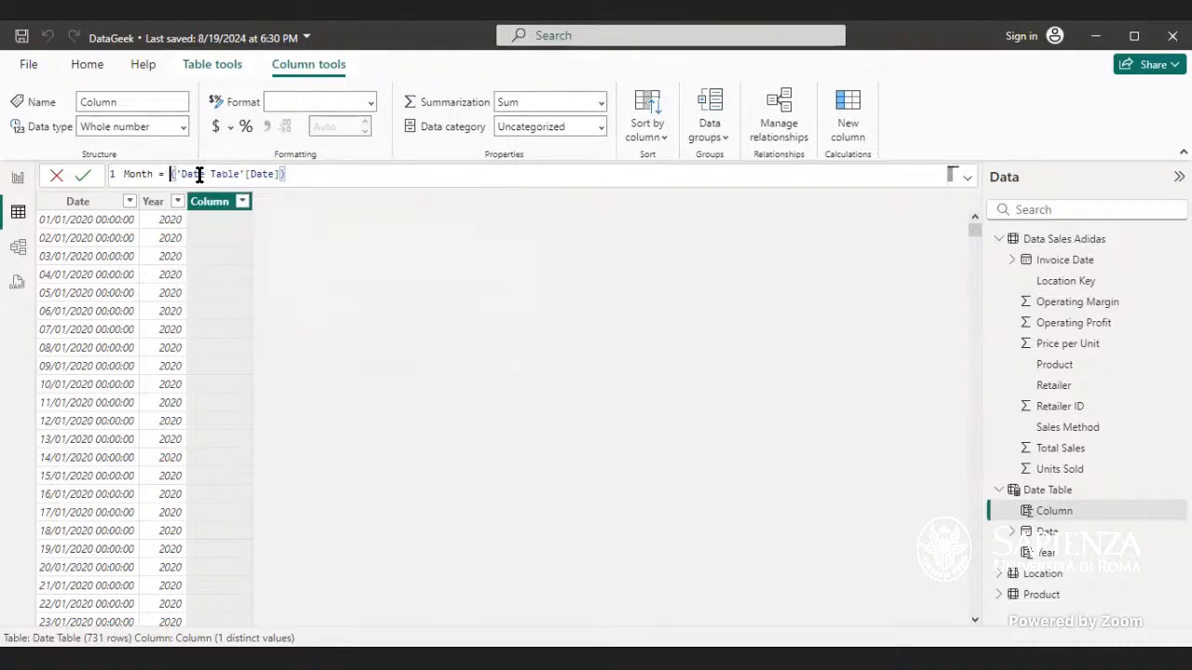
type("Format")
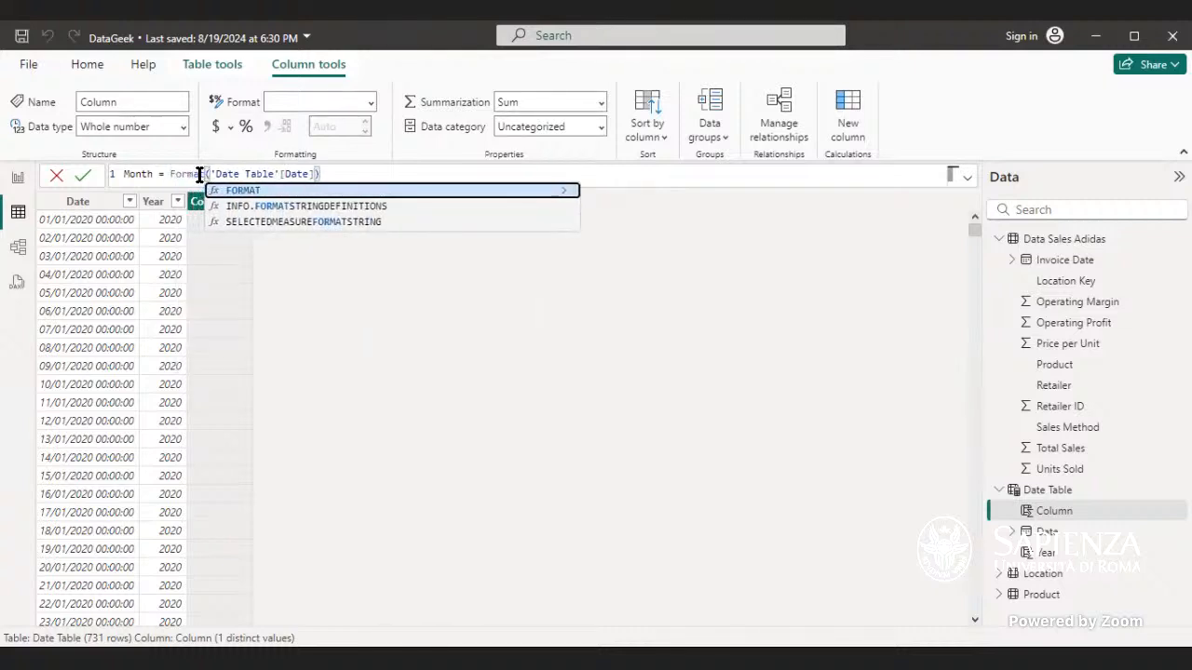
key("Tab")
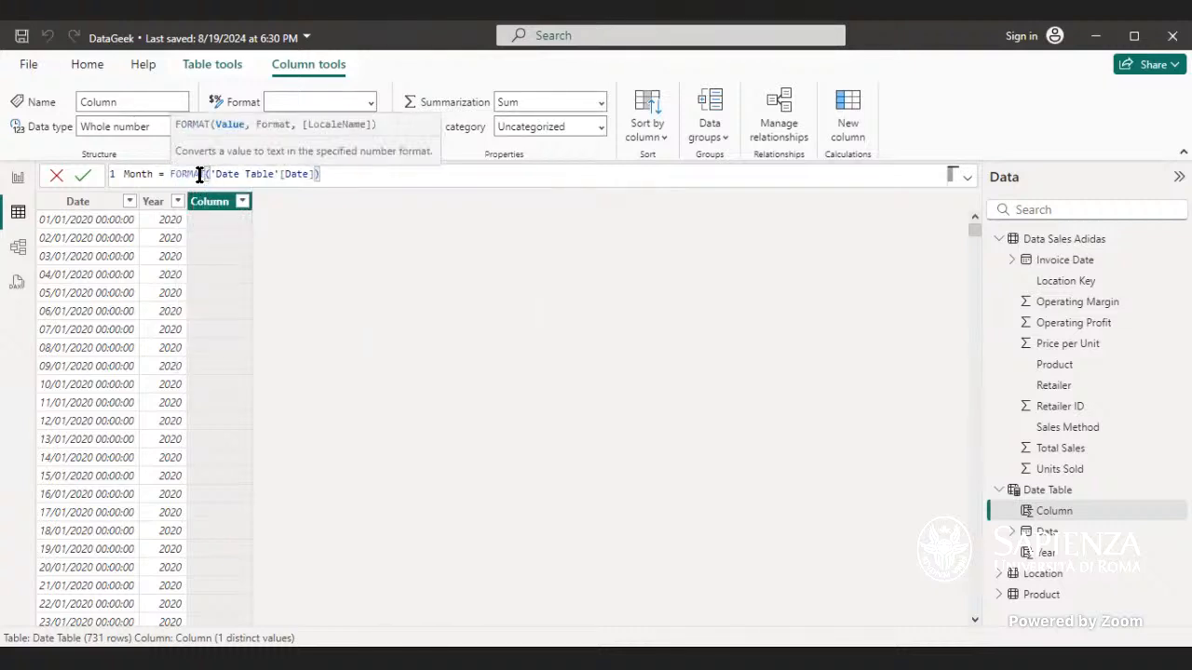
left_click(319, 176)
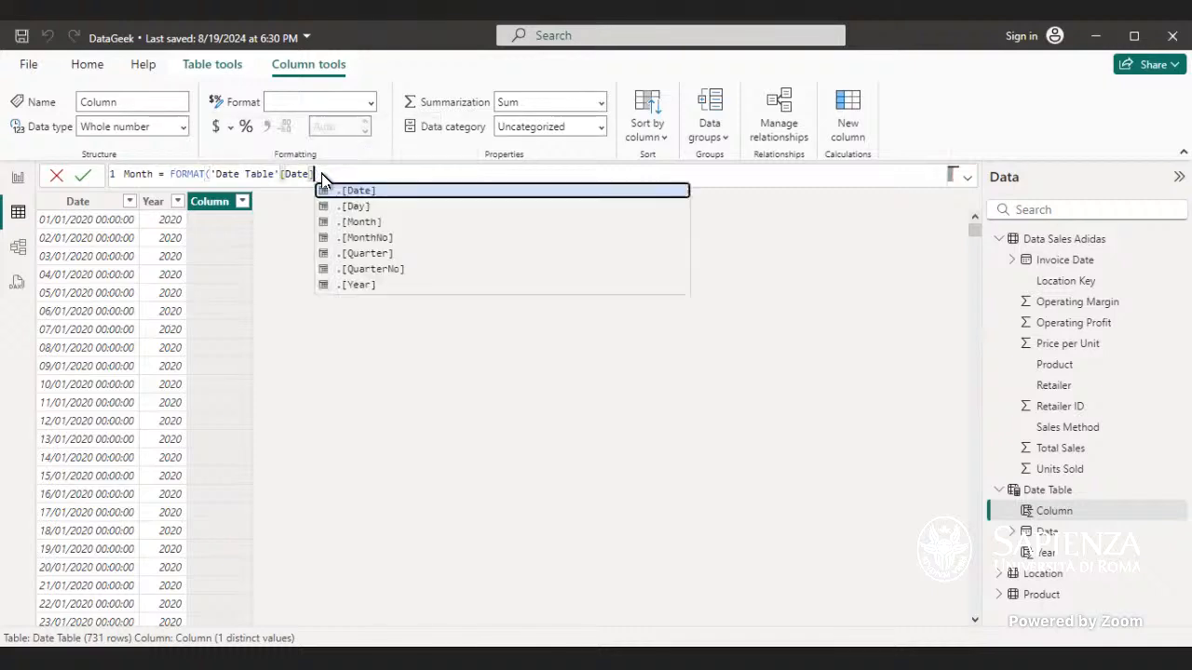
type(",")
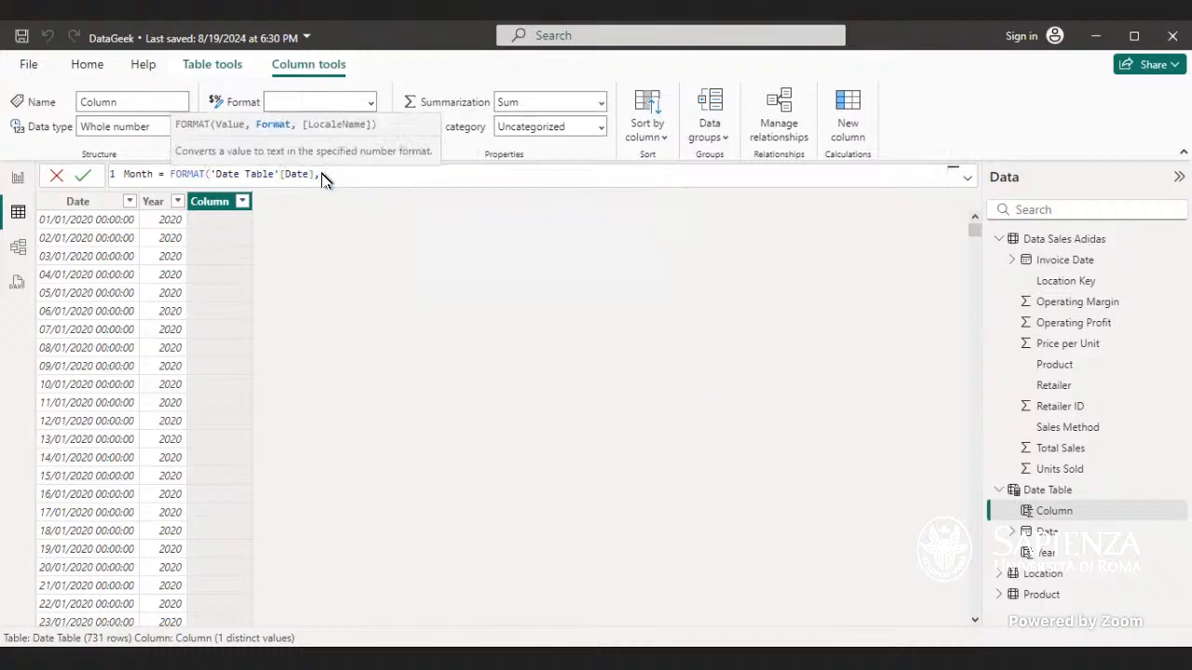
type(" \"MMM\")")
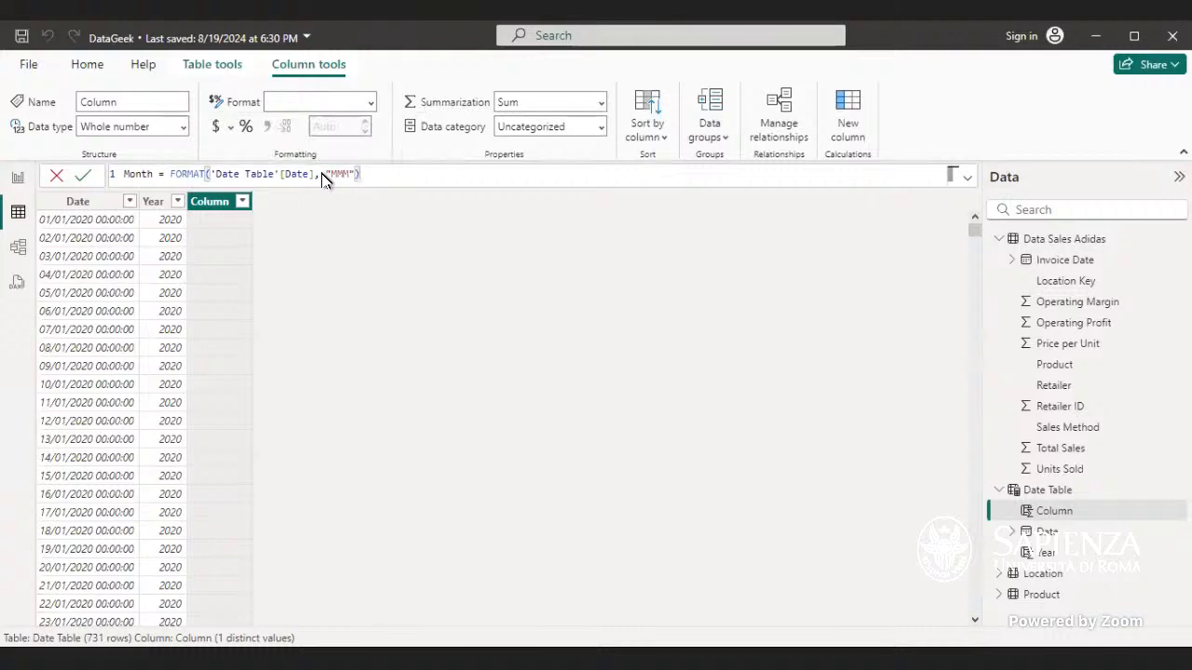
key("Return")
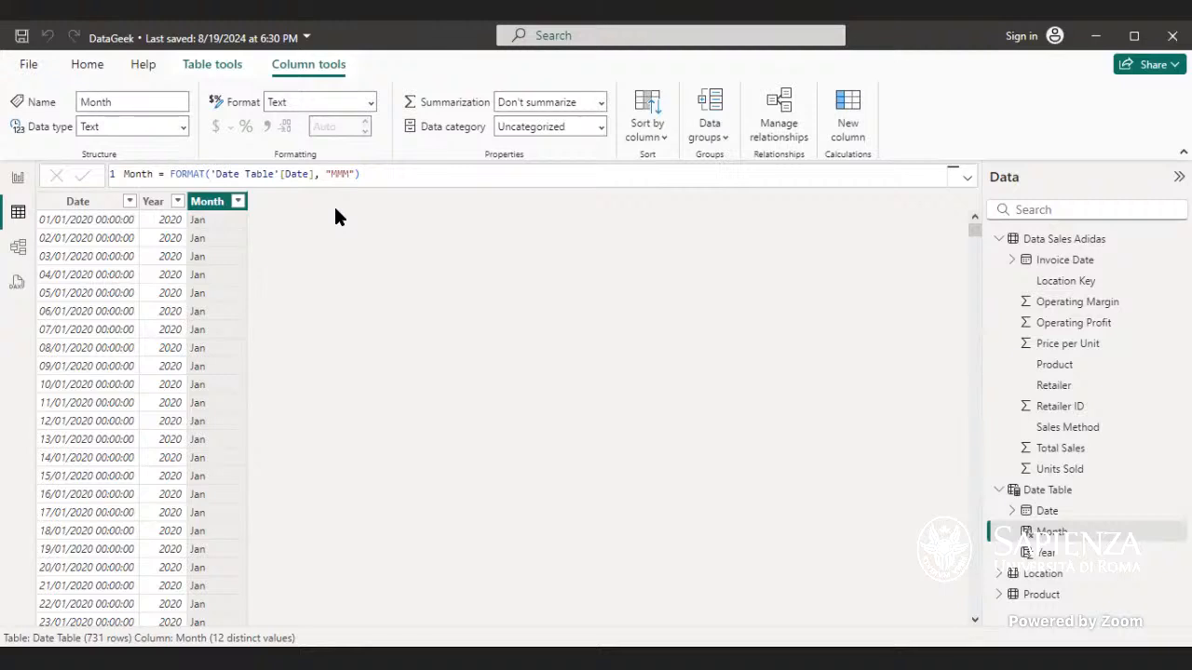
Step: Review the formulas of the Month and Year columns
double_click(204, 174)
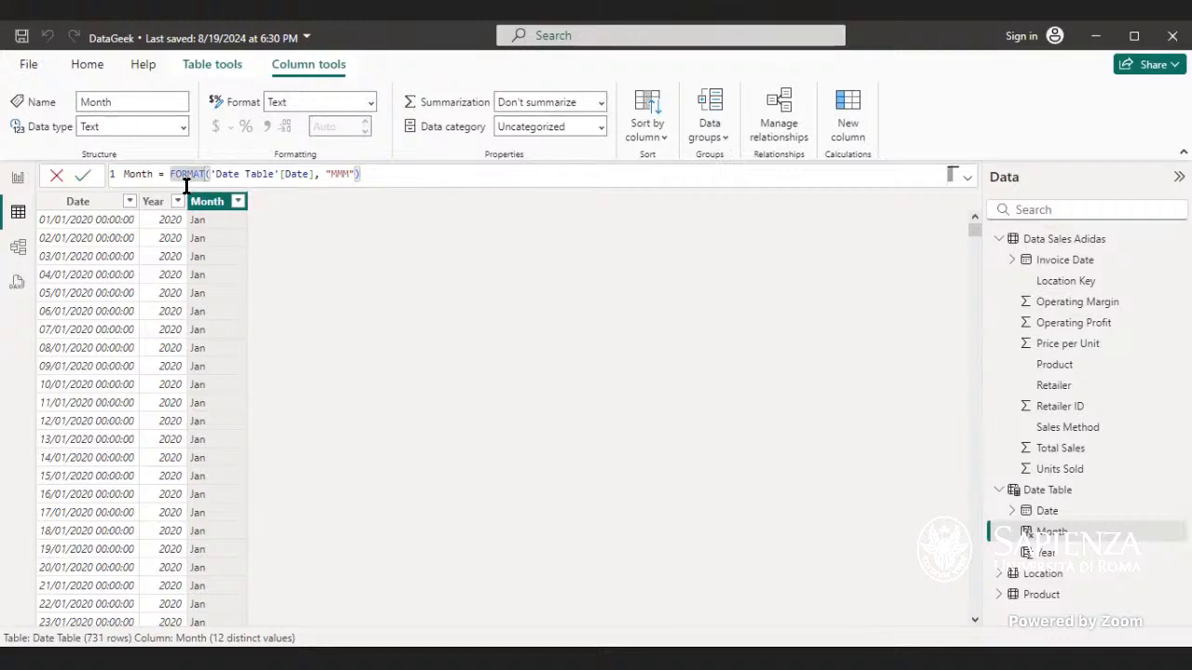
left_click(155, 203)
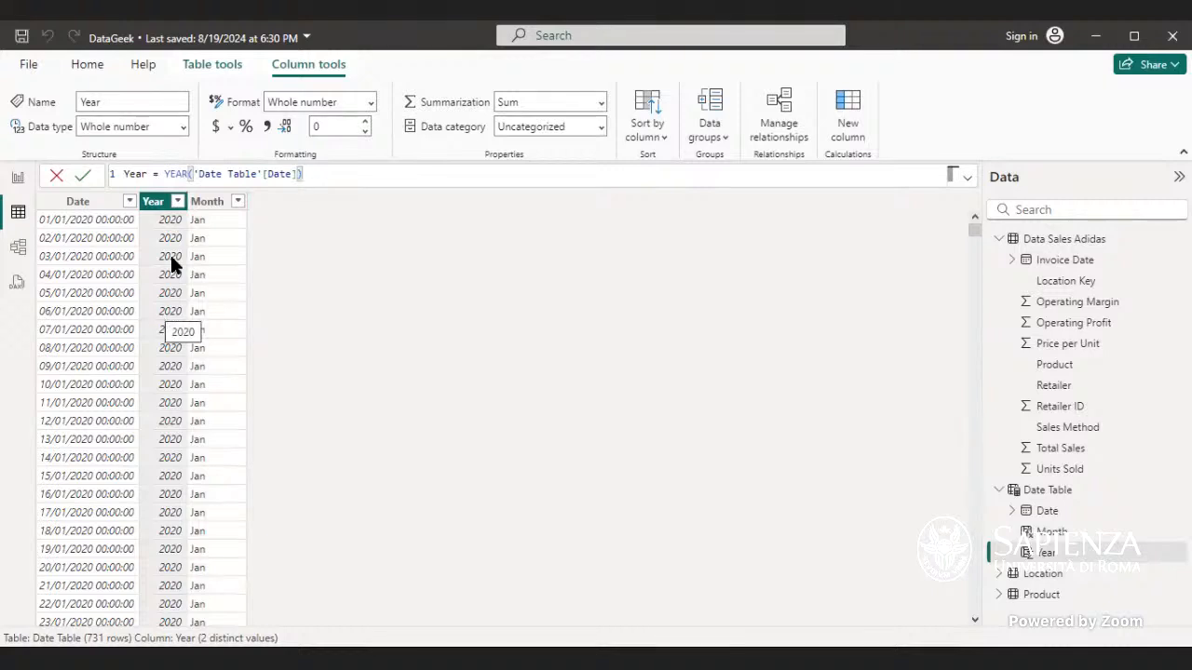
left_click(208, 205)
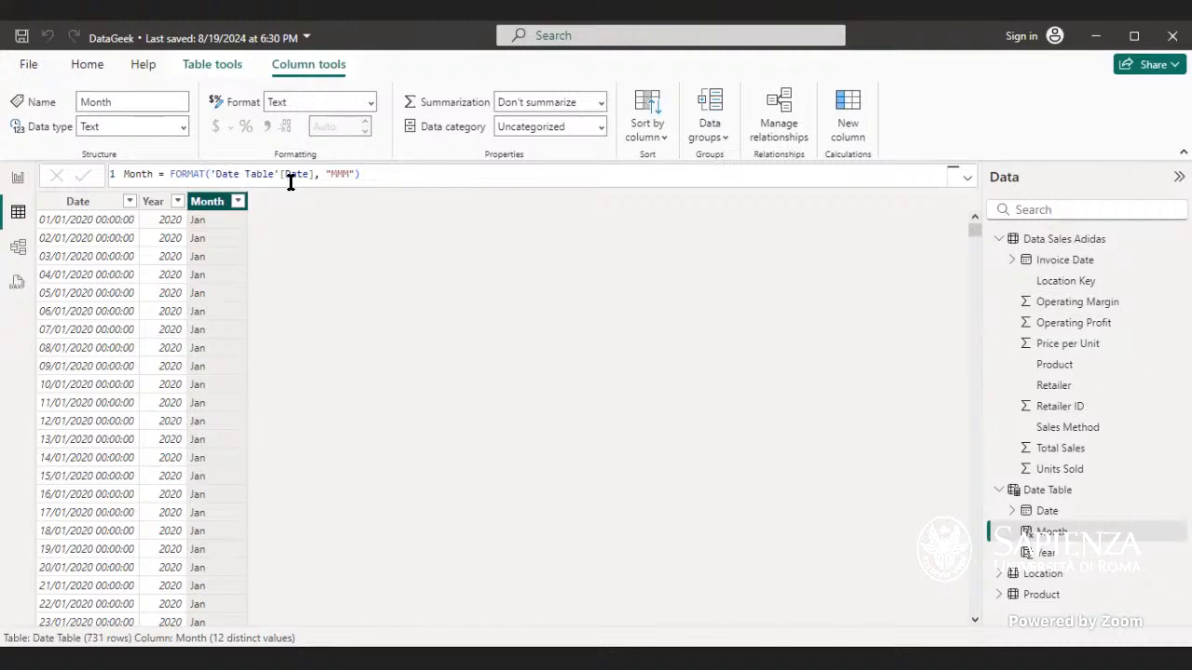
Step: Change the Month column's format string to "M" and commit the formula
double_click(350, 175)
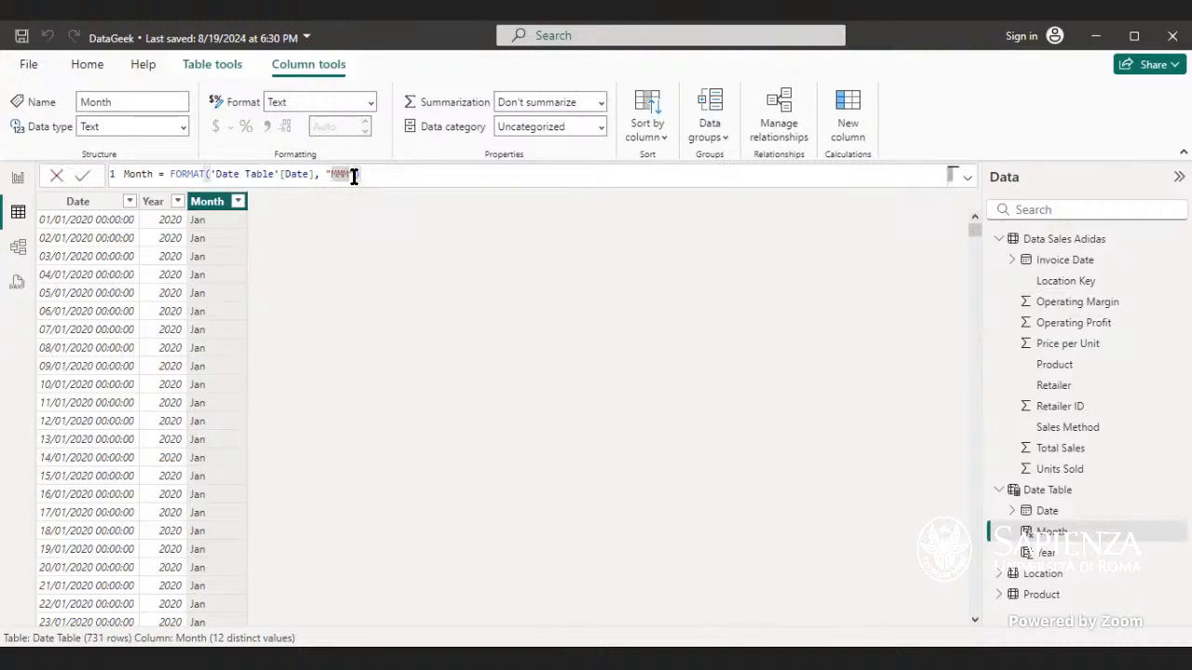
key("Return")
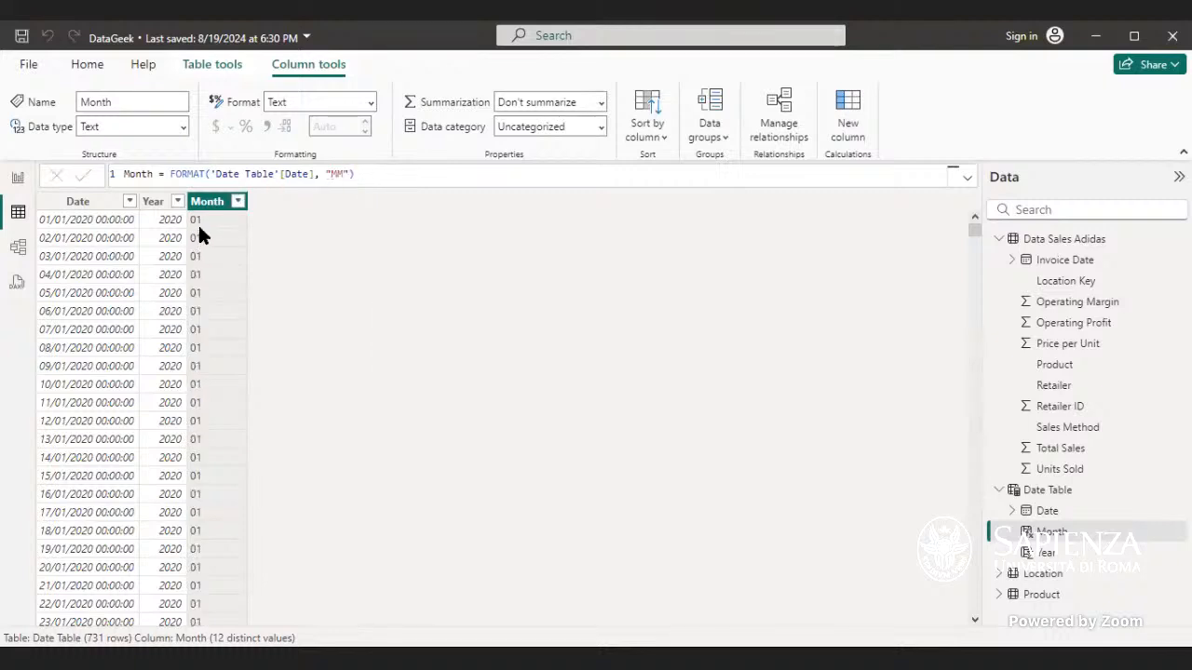
double_click(343, 173)
type("M")
key("Return")
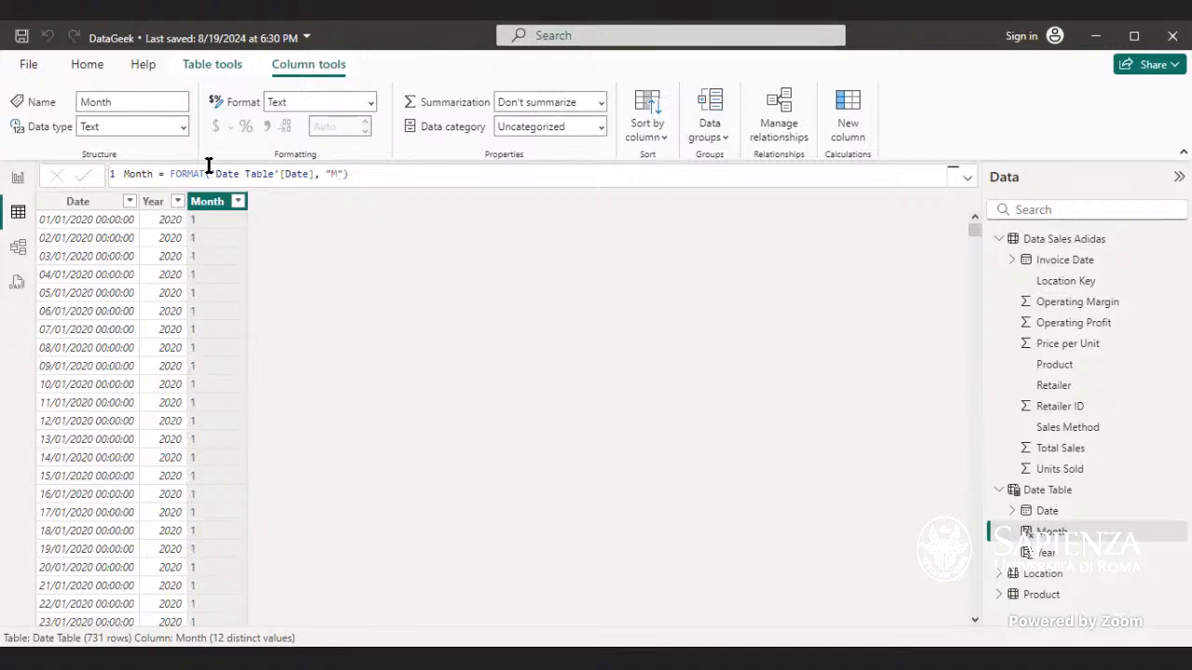
Step: Try the Month column's format strings "MMM" and "MMMM", committing each formula
left_click(337, 174)
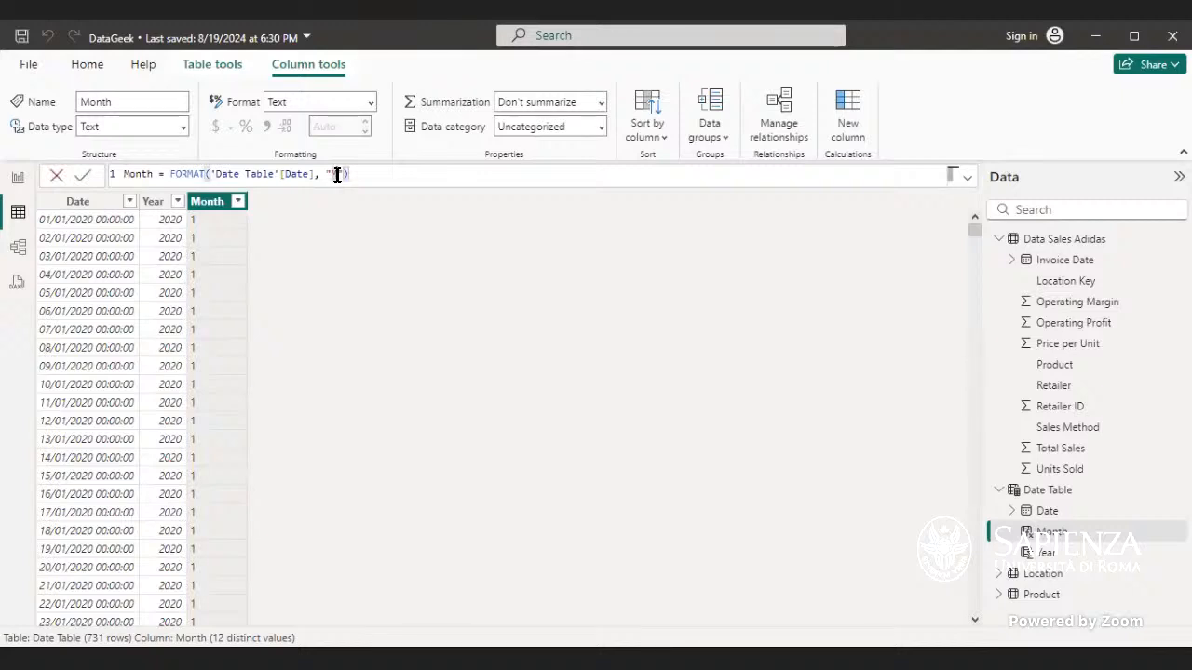
type("MM")
key("Return")
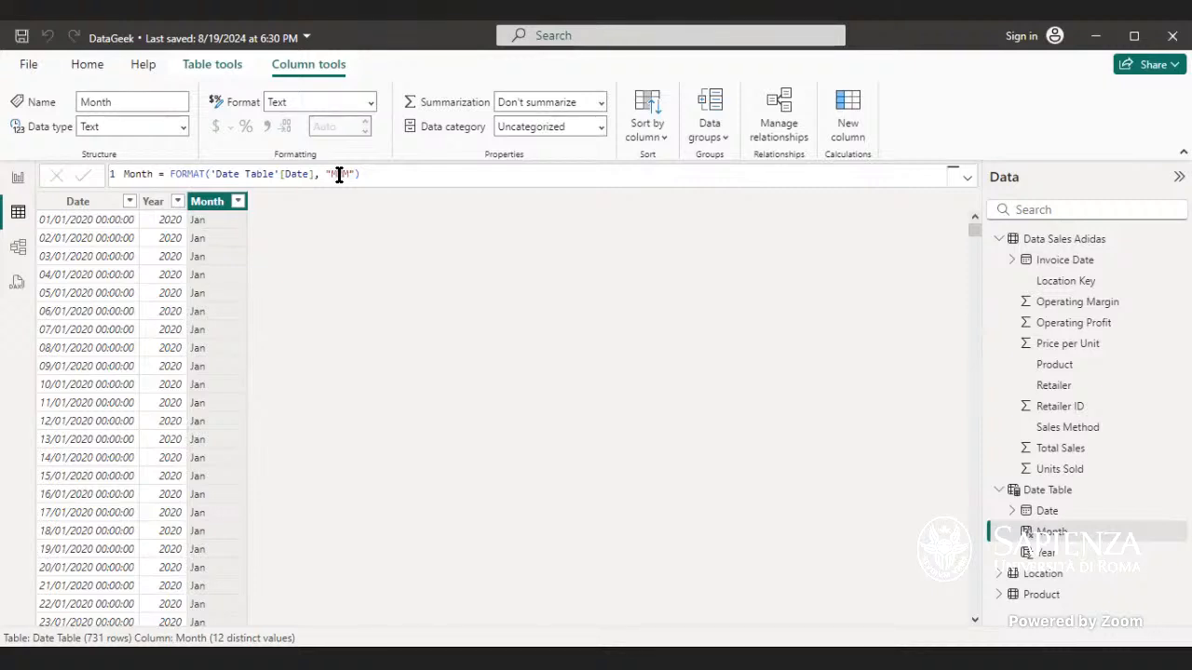
double_click(348, 174)
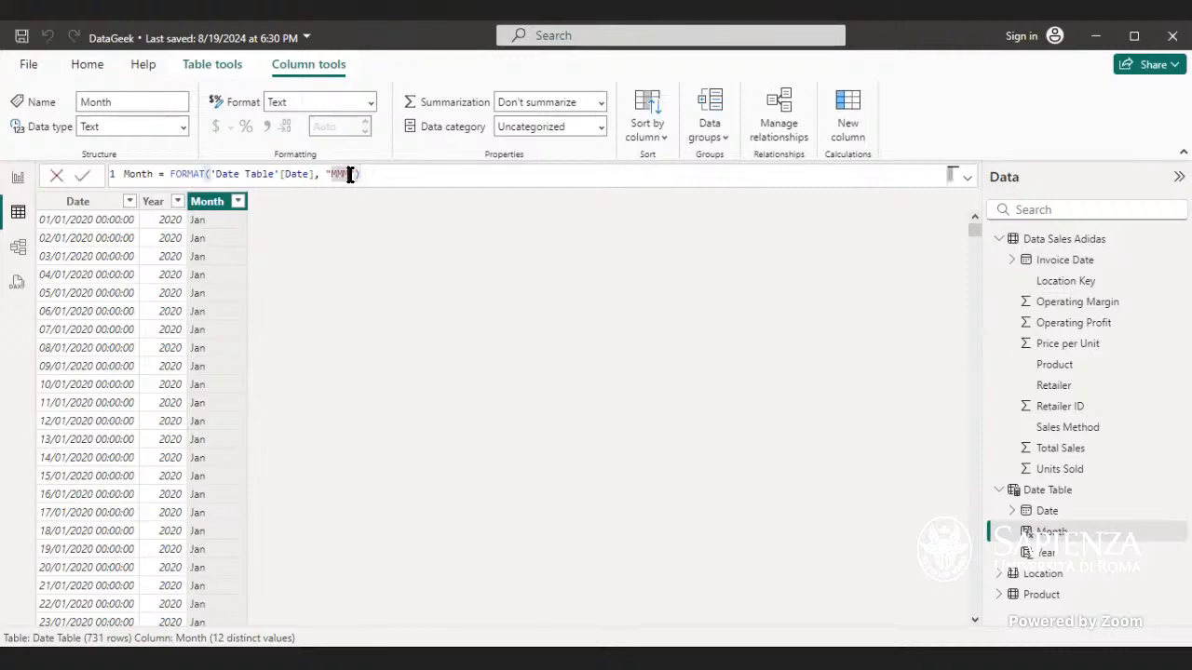
type("MMMM")
key("Return")
Step: Set the Month column's format string back to "MMM" and commit the formula
double_click(356, 173)
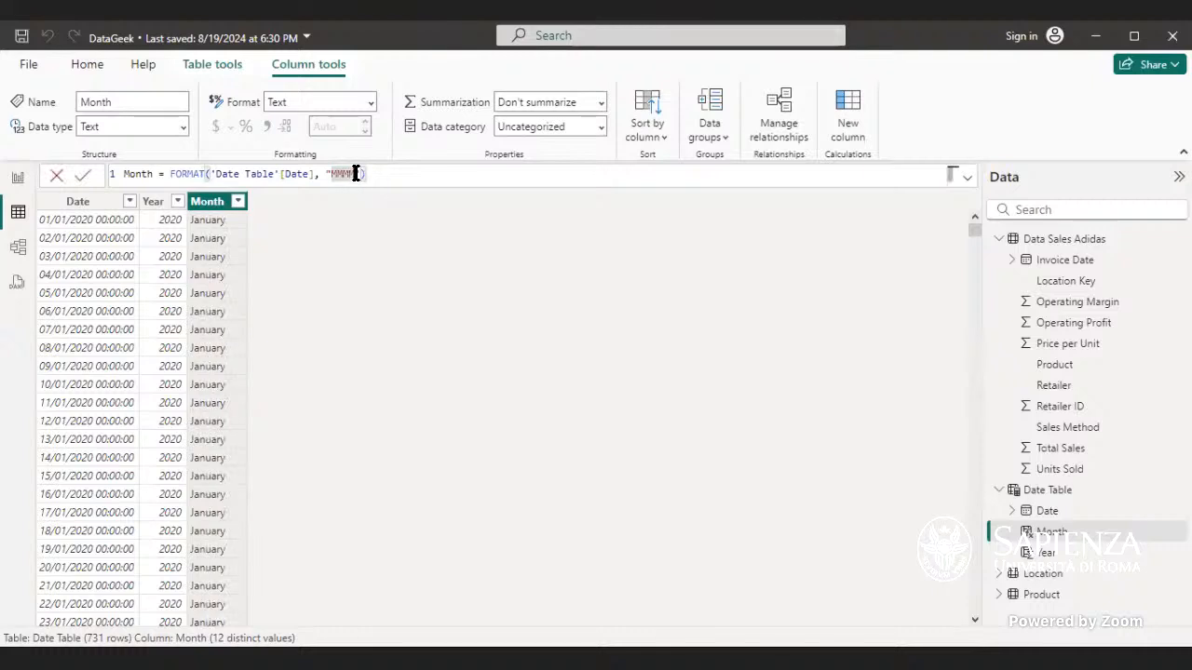
type("MMM")
key("Return")
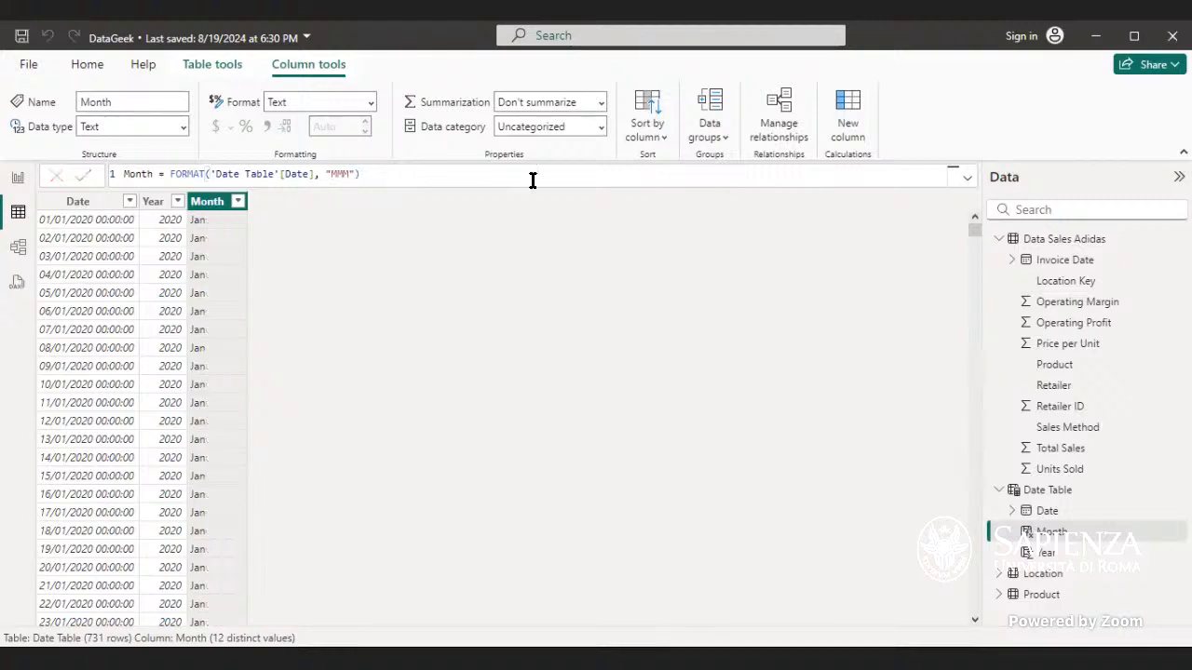
Step: Add a new column to the Date Table and name it Quarter
left_click(847, 130)
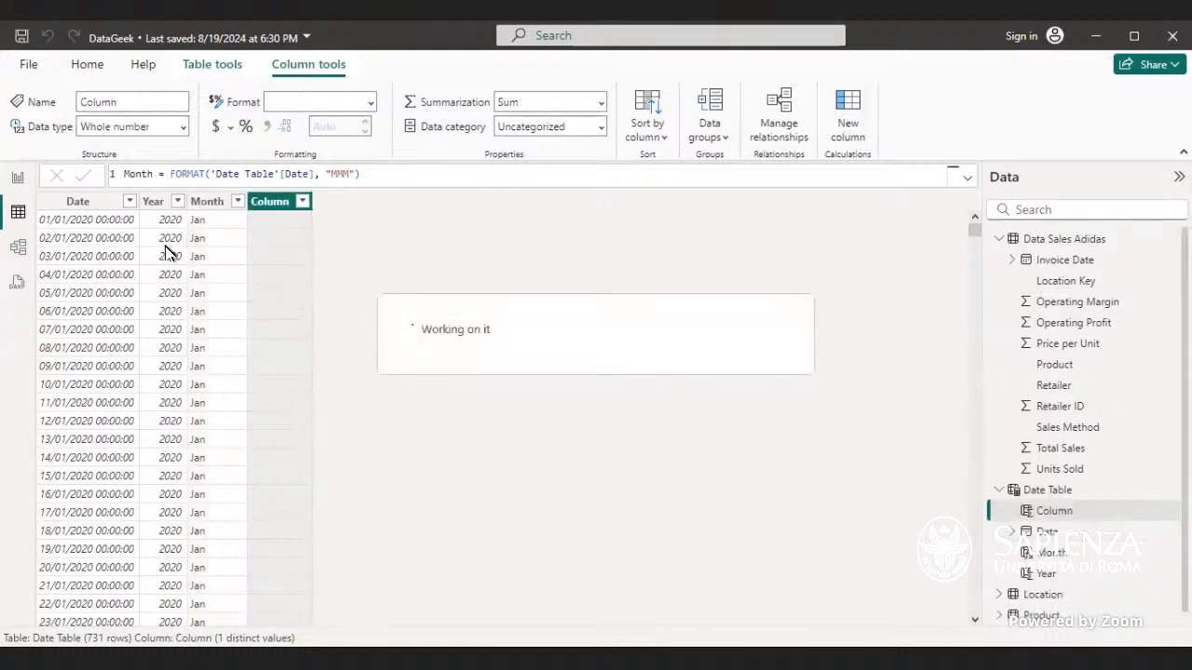
left_click_drag(158, 175, 108, 183)
type("Quart")
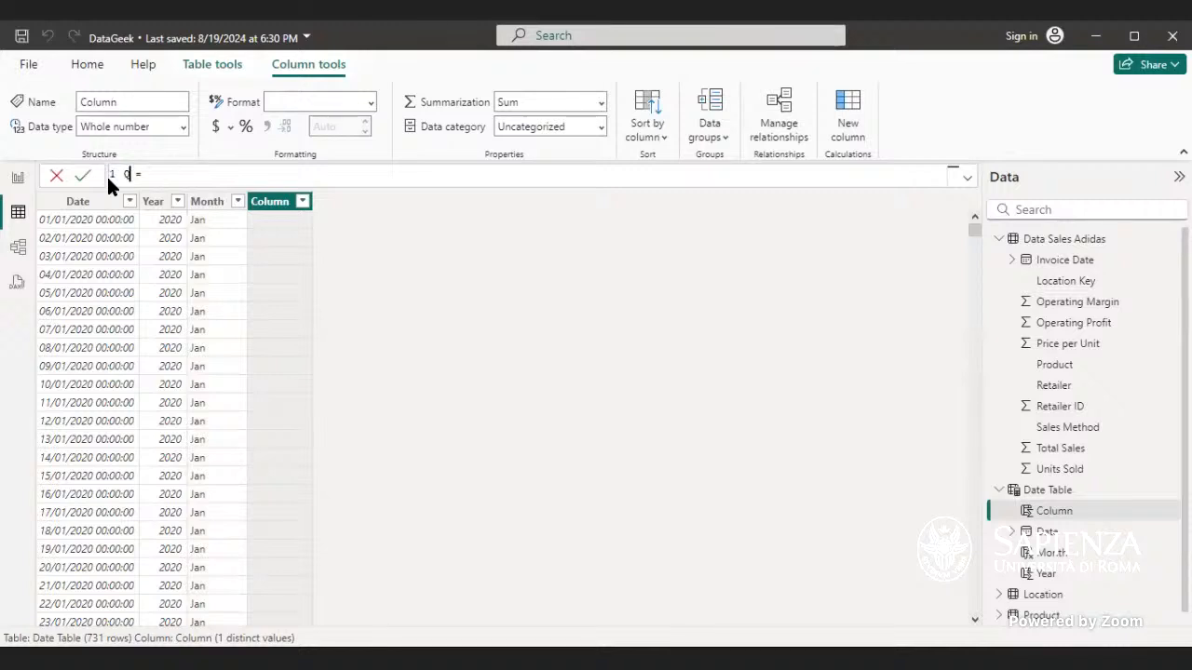
type("er")
type("qtm")
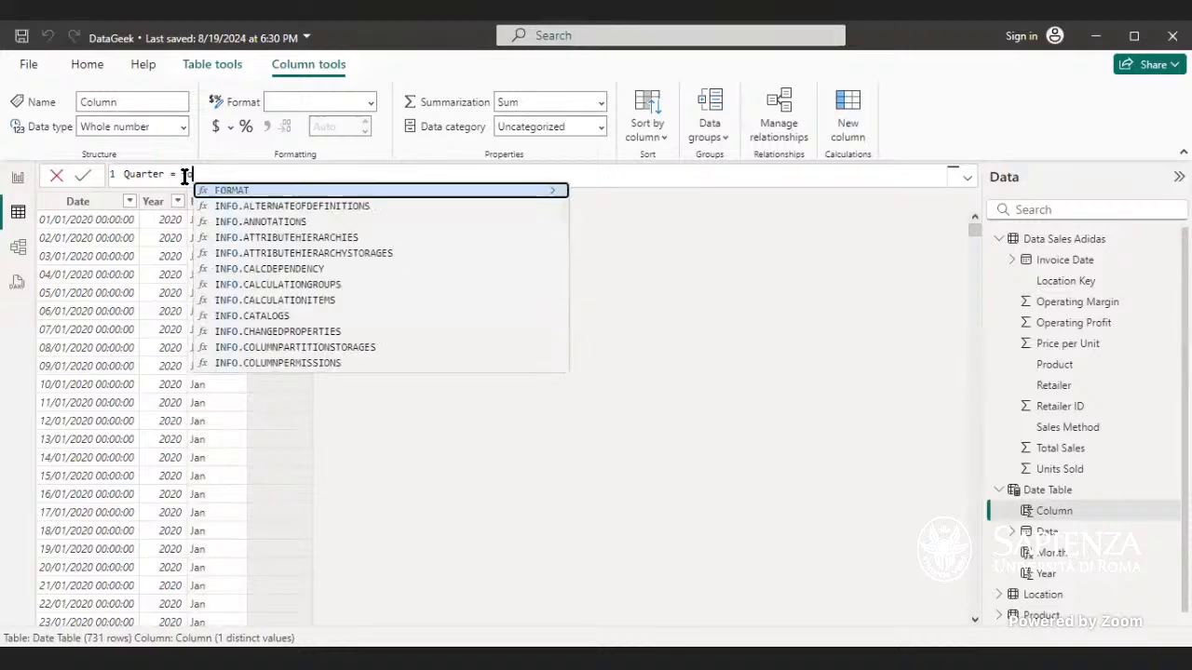
key("BackSpace")
key("BackSpace")
key("BackSpace")
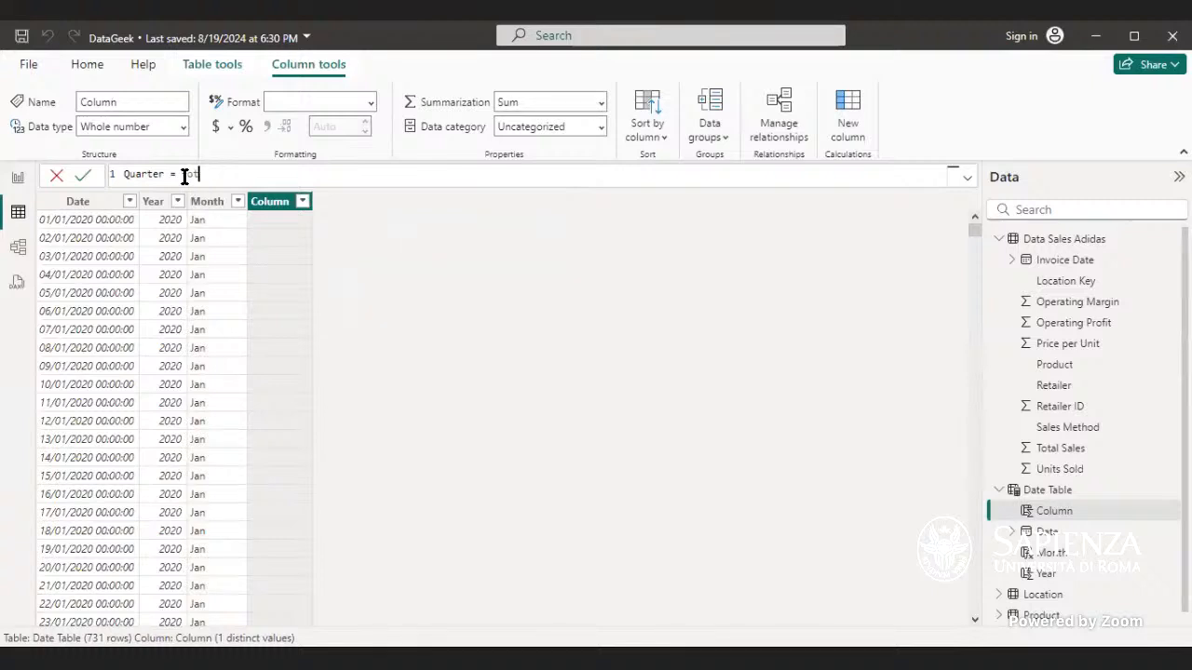
Step: Write the formula Quarter = FORMAT('Date Table'[Date], "QQQ") and commit it
type("forma")
key("Tab")
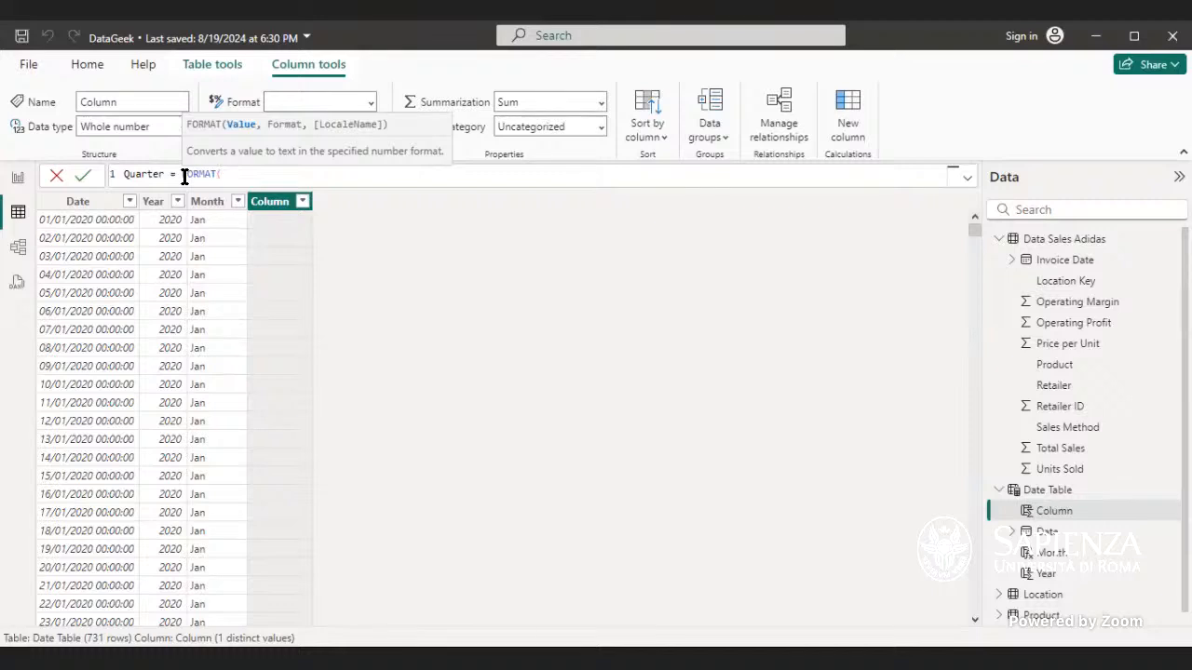
type("da")
key("Up")
key("Up")
key("Up")
key("Up")
key("Down")
key("Down")
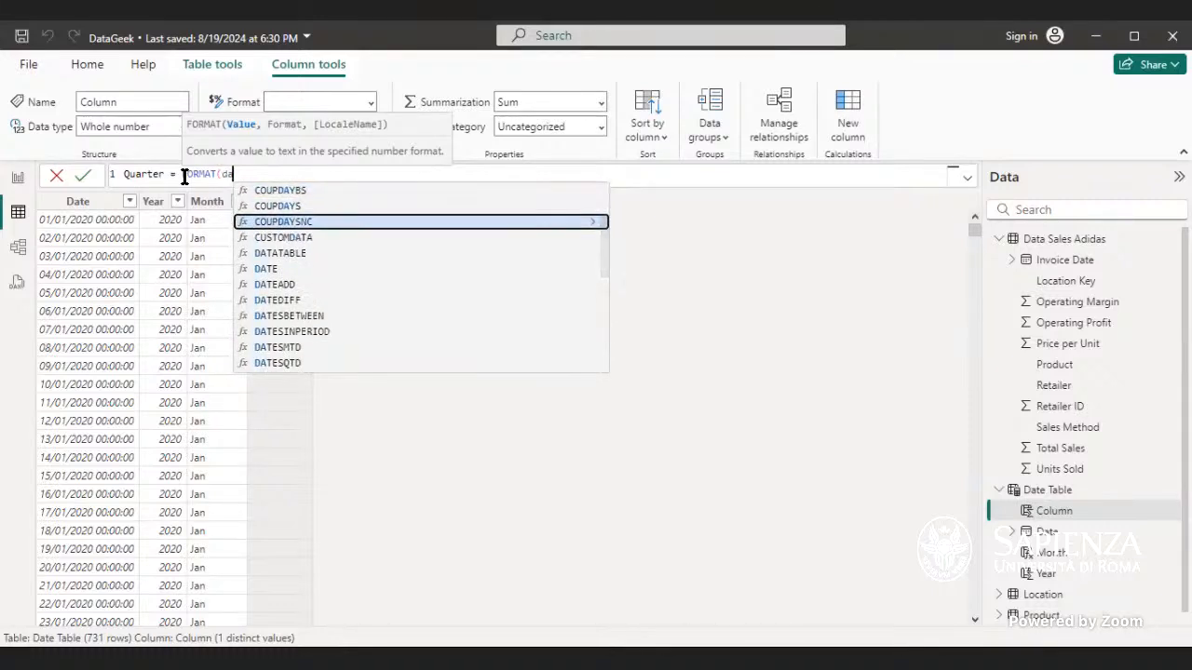
type("te")
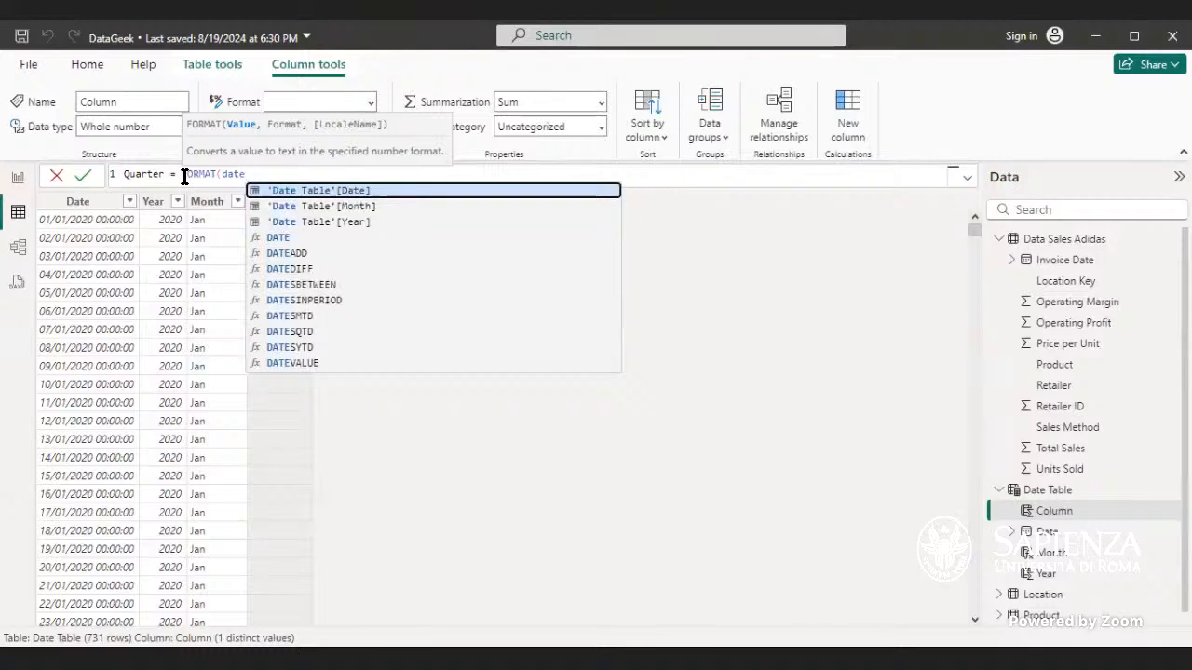
left_click(350, 191)
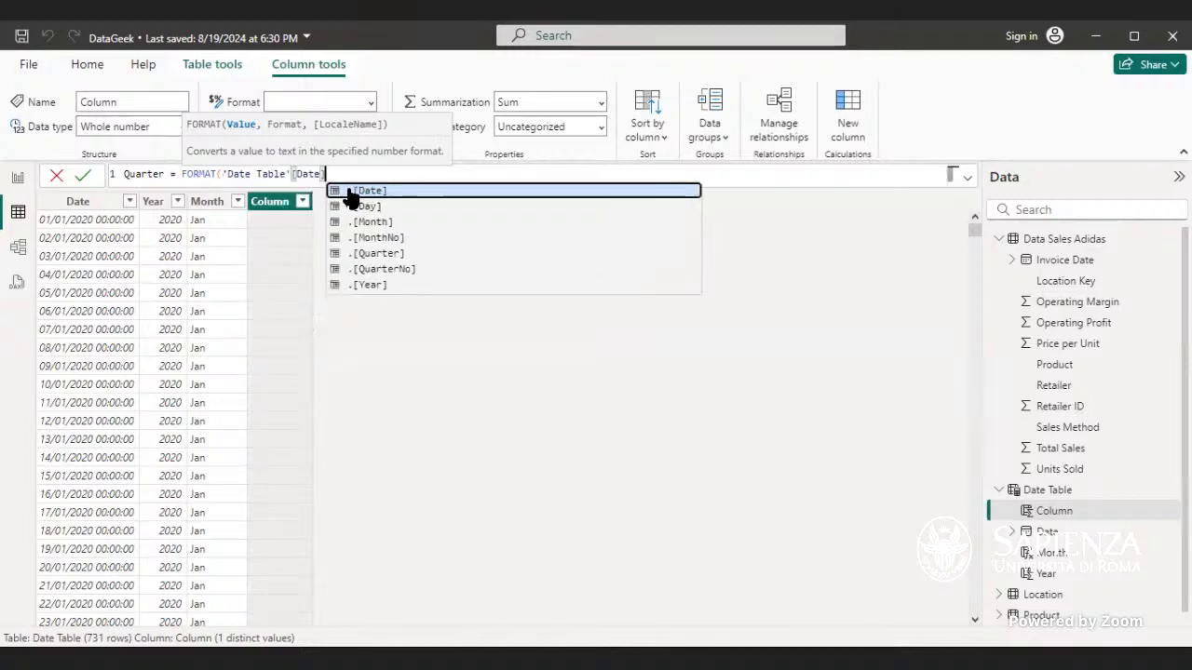
type(",")
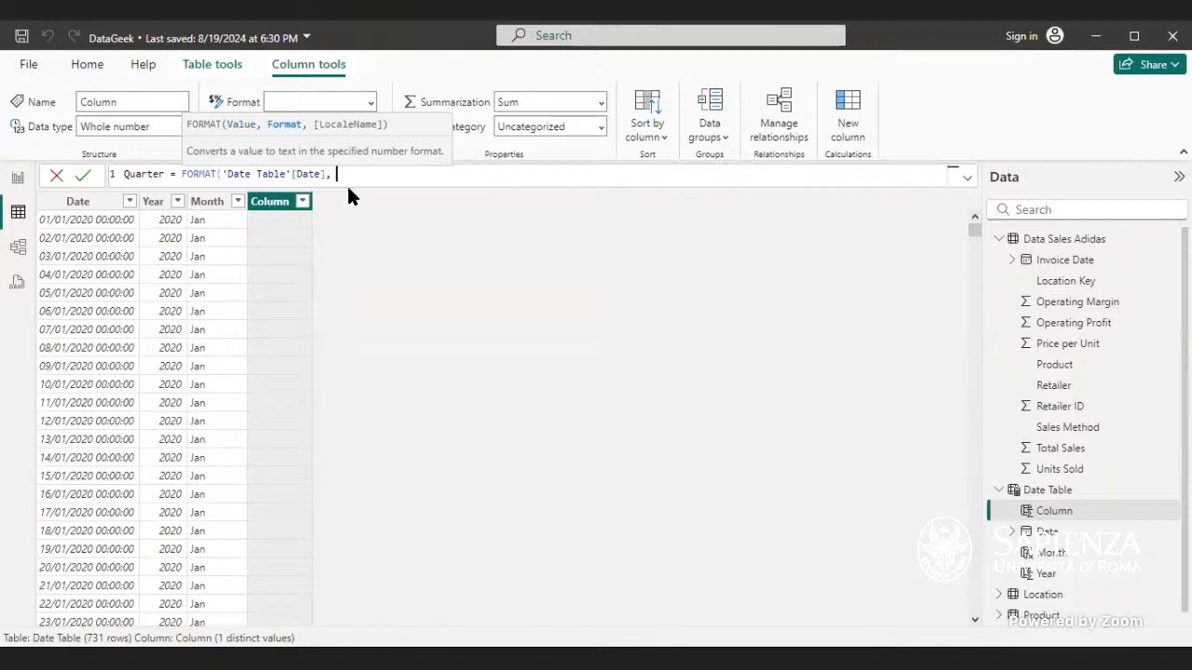
type(" \"QQQ\")")
key("Return")
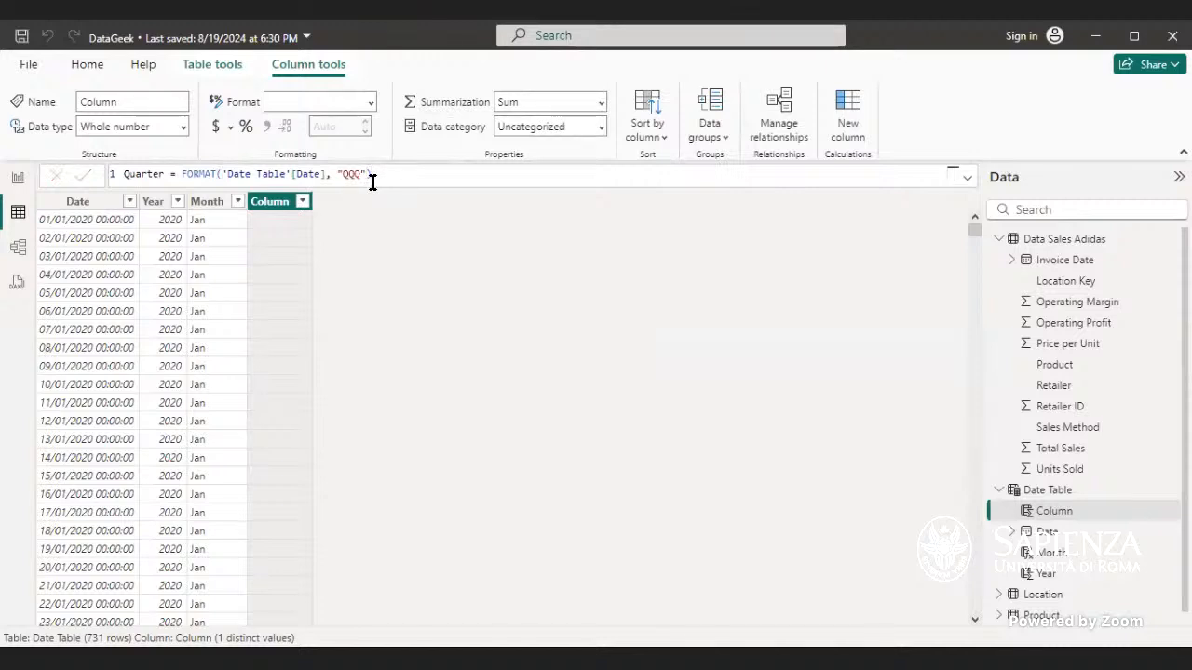
Step: Try the Quarter column's format strings "QQ" and "QQQQ", committing each formula
double_click(362, 174)
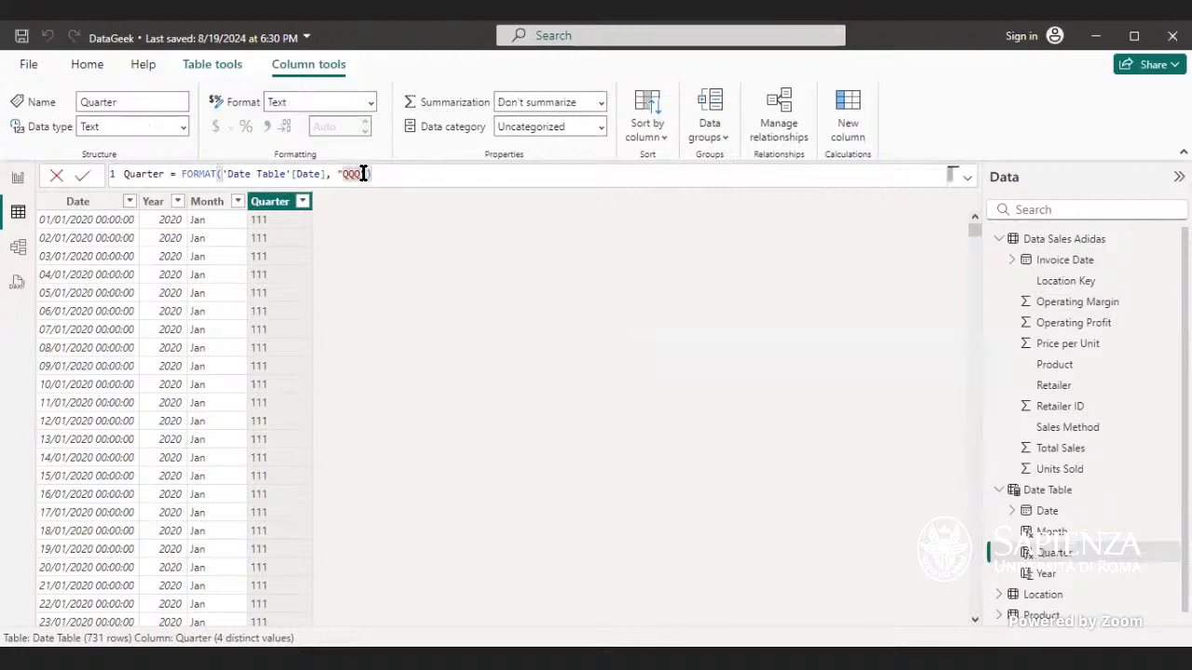
type("QQ")
key("Return")
left_click(363, 174)
double_click(353, 174)
type("QQQQ")
key("Return")
double_click(366, 173)
left_click(388, 179)
key("Return")
Step: Replace the Quarter formula with Quarter = QUARTER('Date Table'[Date]) and commit it
left_click(203, 207)
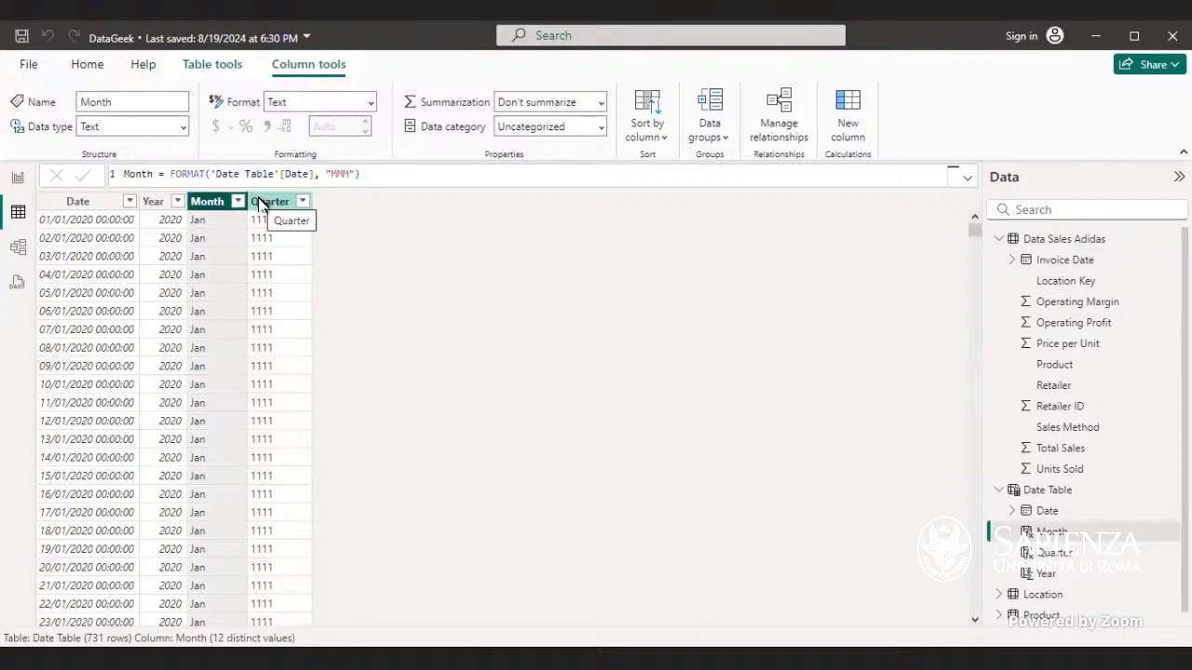
left_click(260, 204)
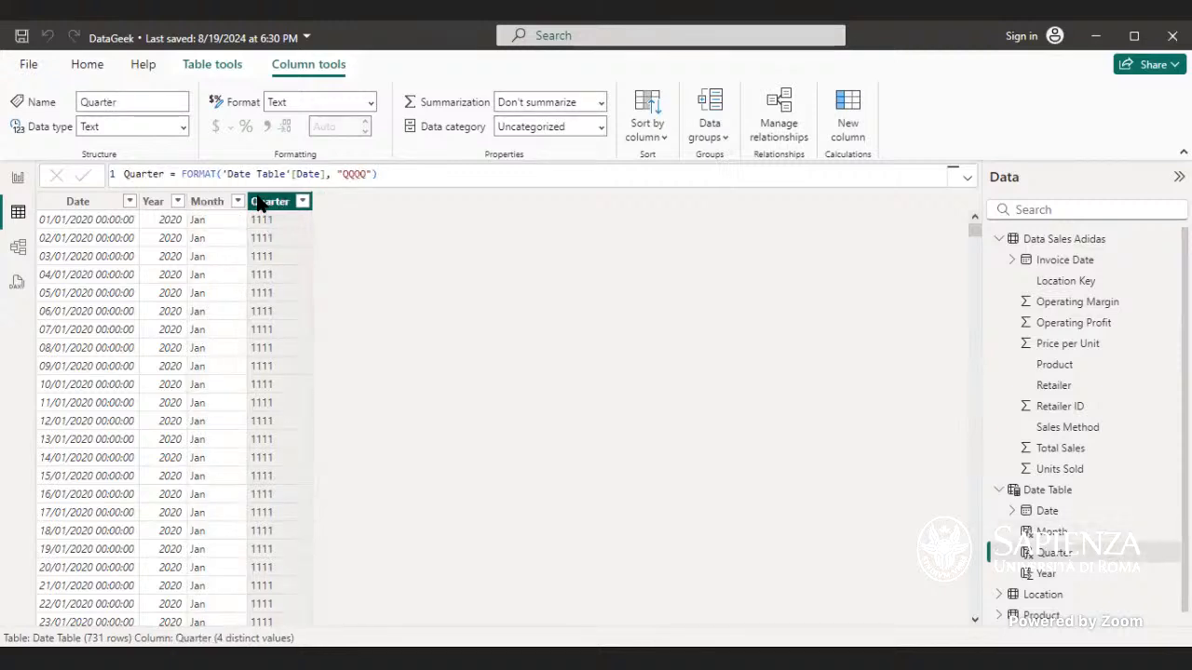
double_click(366, 174)
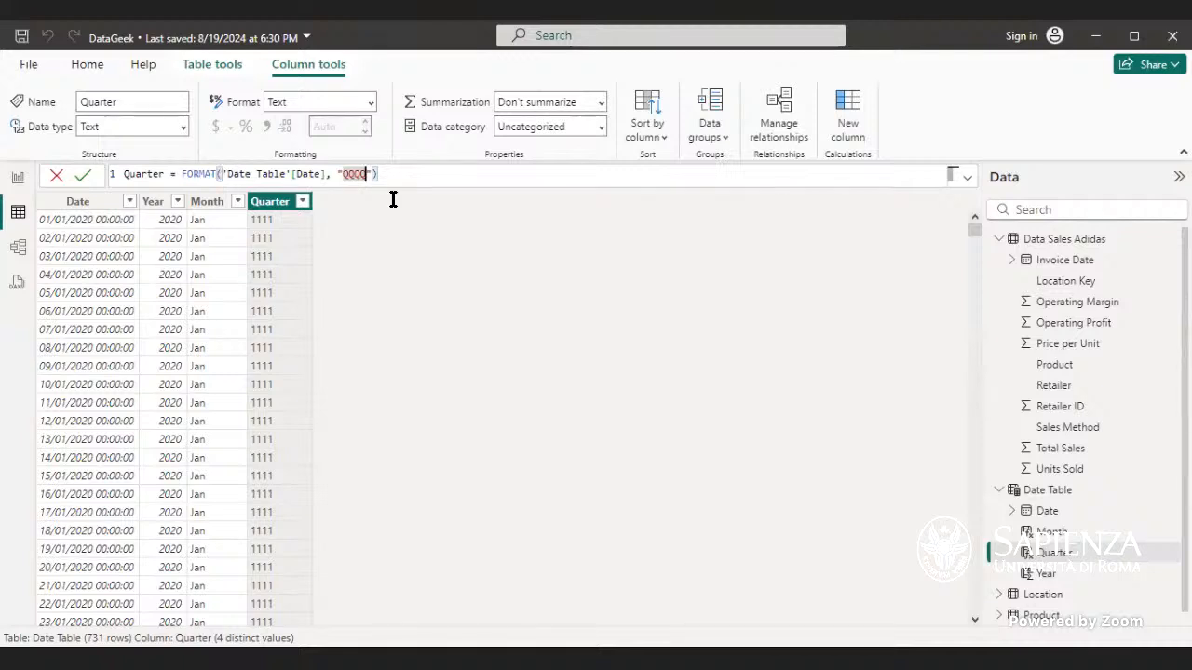
left_click(217, 174)
double_click(217, 174)
key("BackSpace")
type("F")
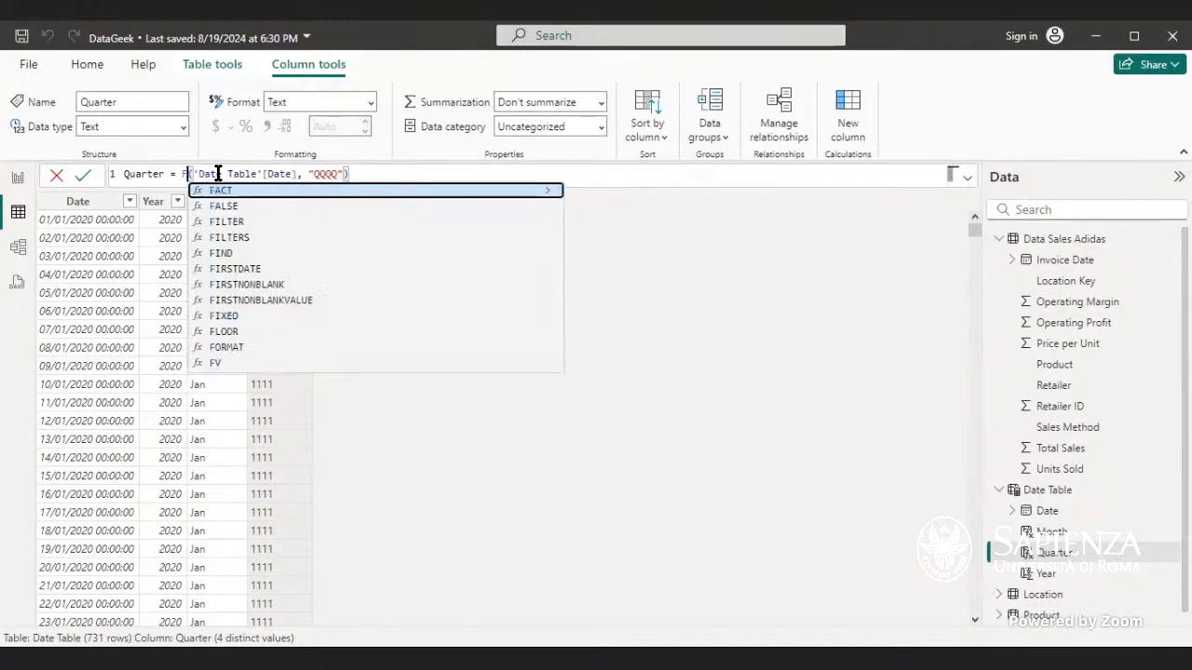
key("BackSpace")
type("quar")
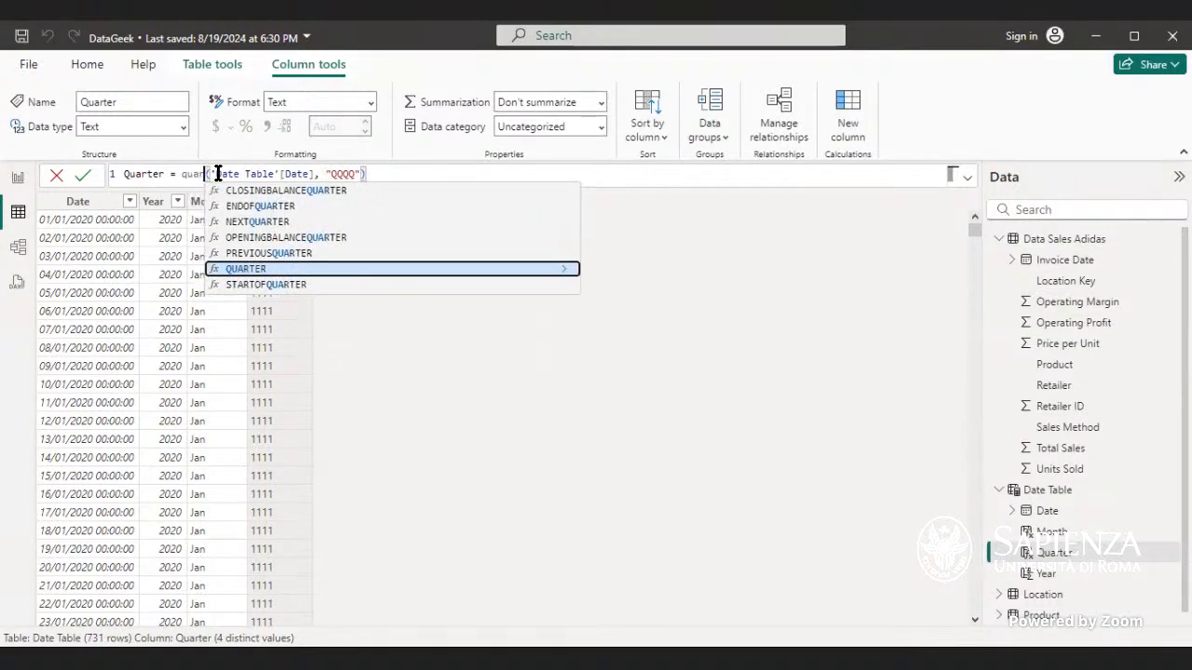
key("Tab")
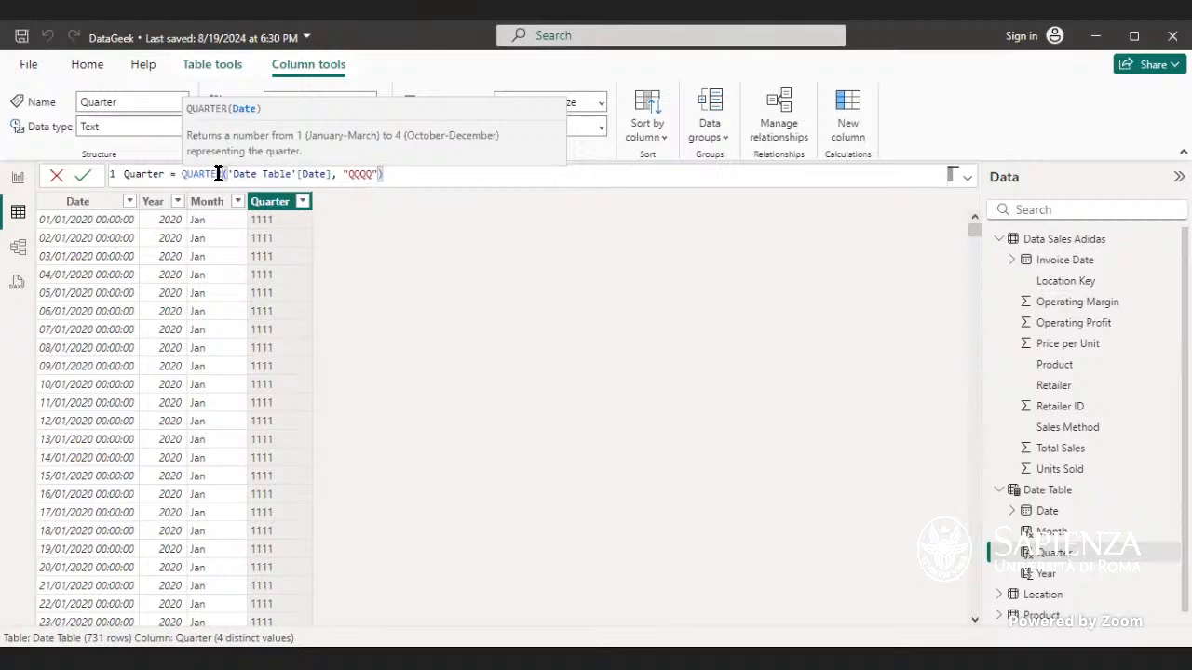
left_click_drag(378, 177, 333, 178)
key("BackSpace")
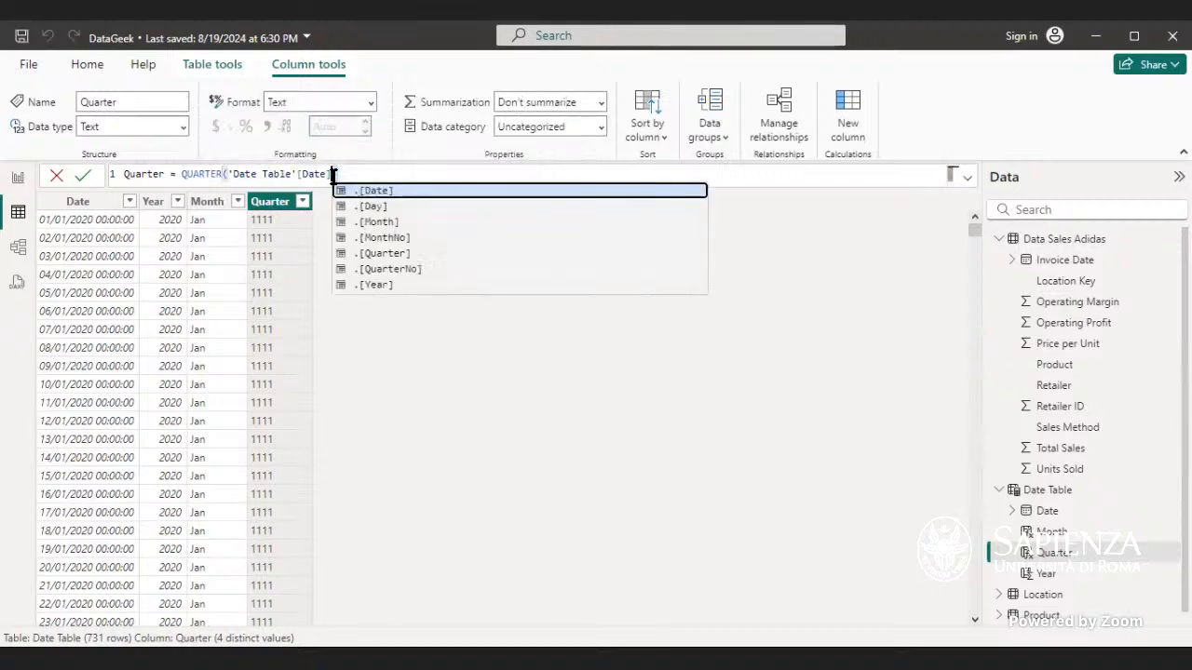
type(")")
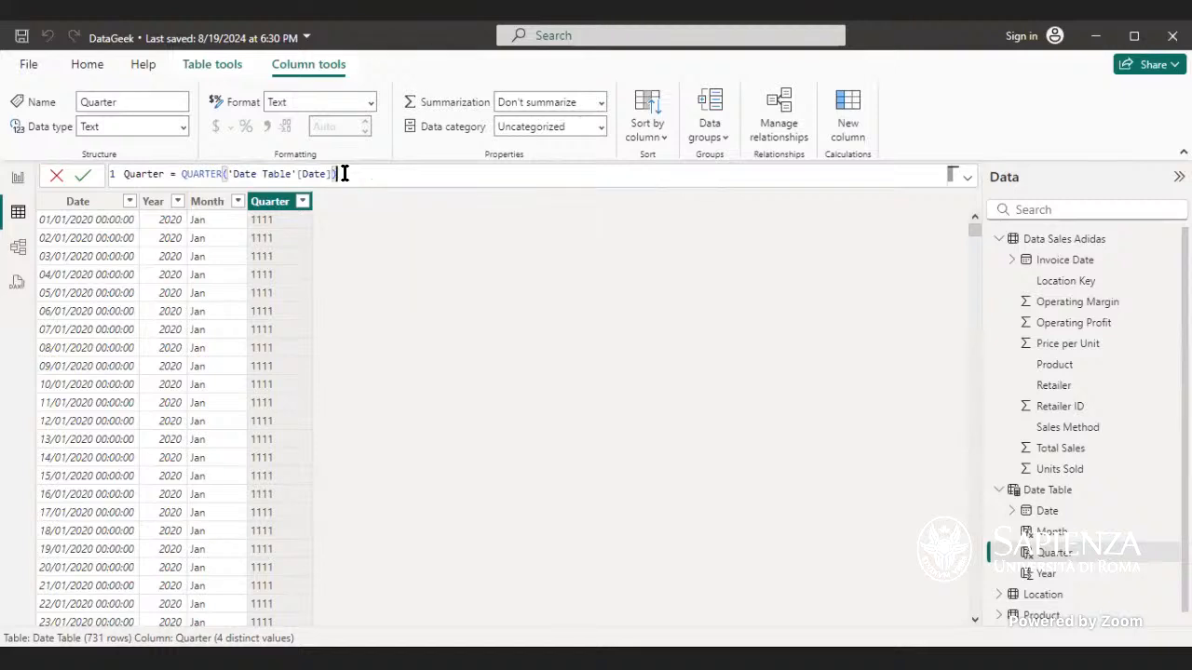
key("Return")
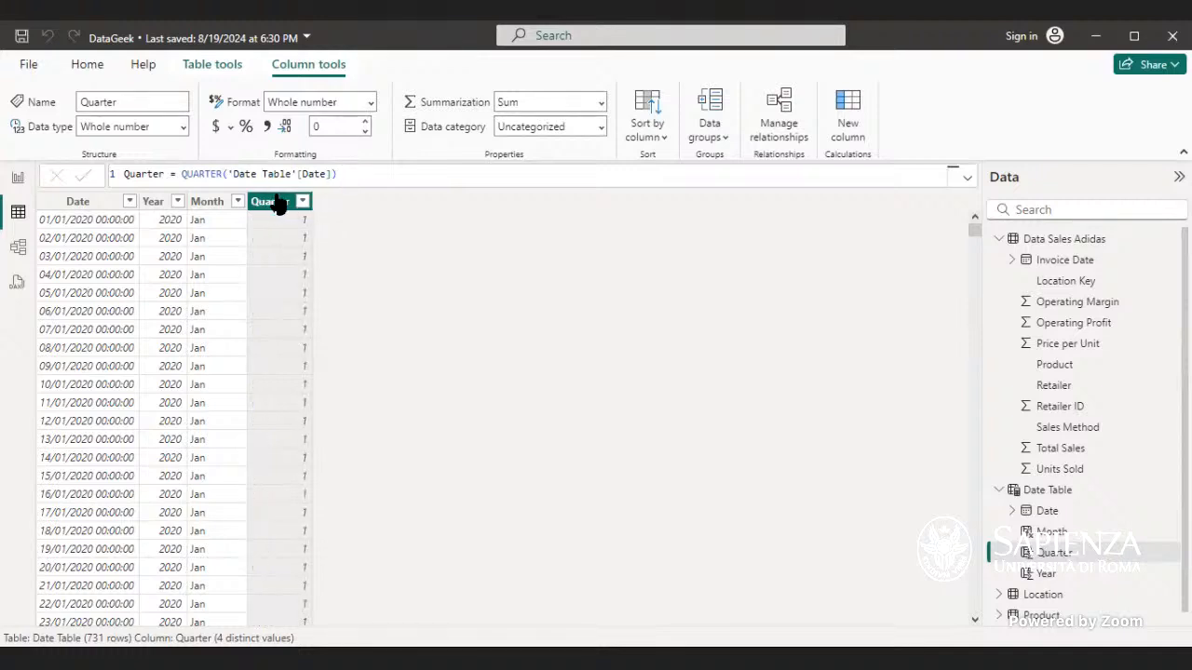
Step: Wrap the Quarter formula as FORMAT(QUARTER('Date Table'[Date]), "QQQ") and commit it
left_click(331, 175)
double_click(182, 174)
type("form")
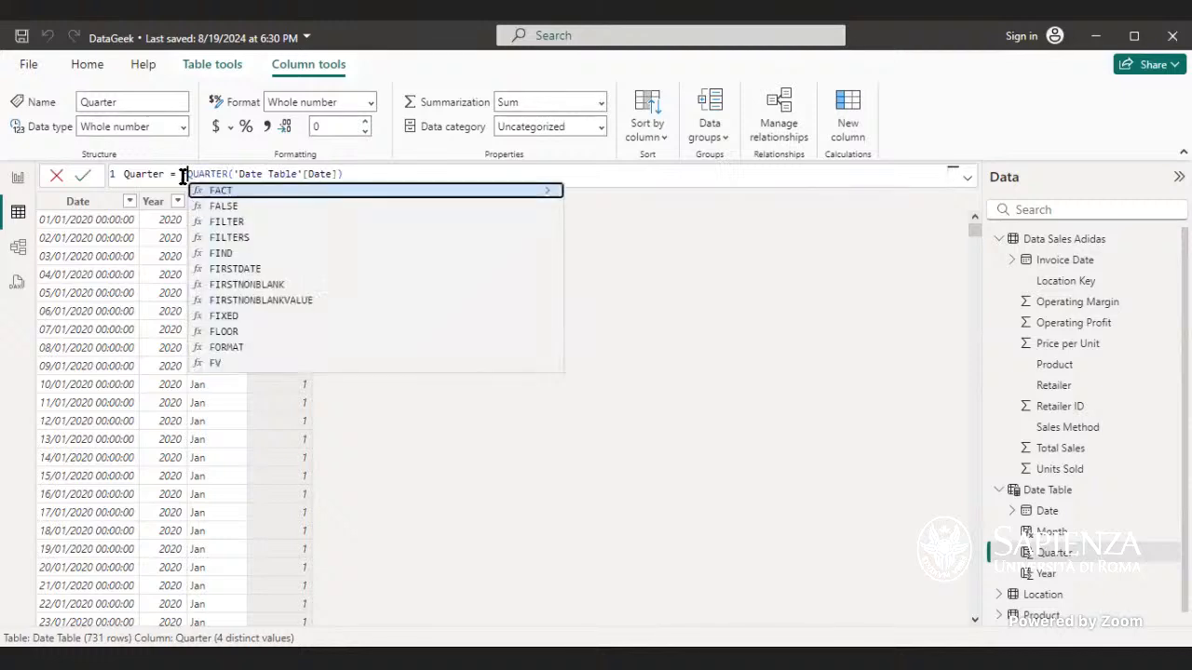
key("BackSpace")
type("m")
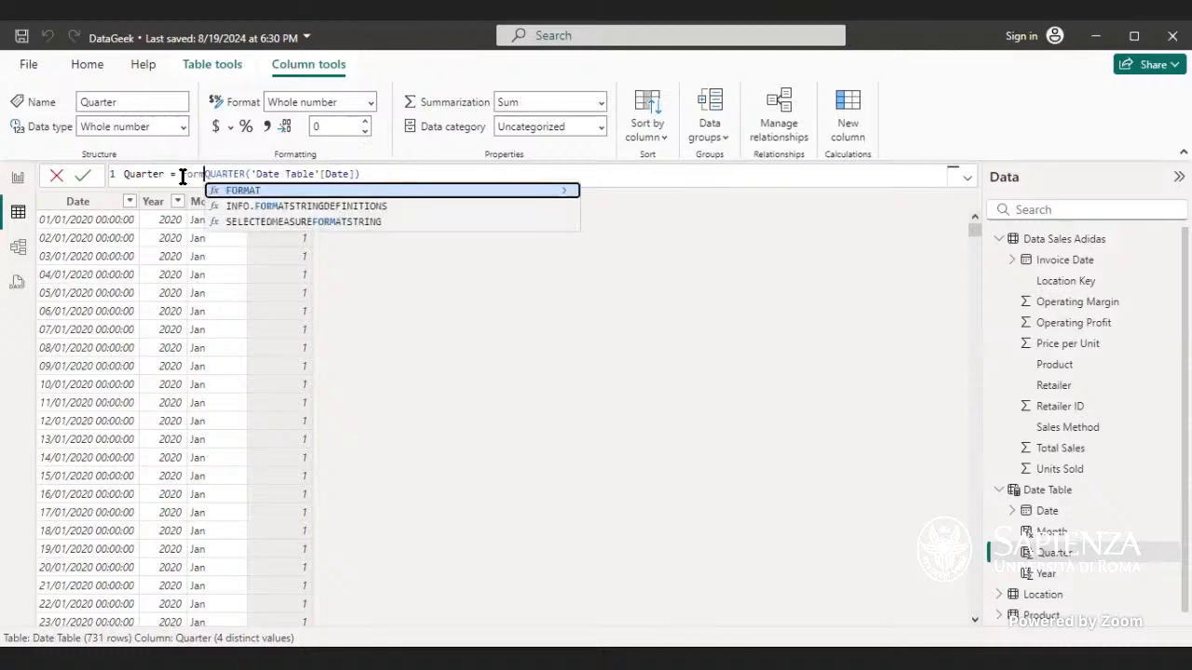
key("Tab")
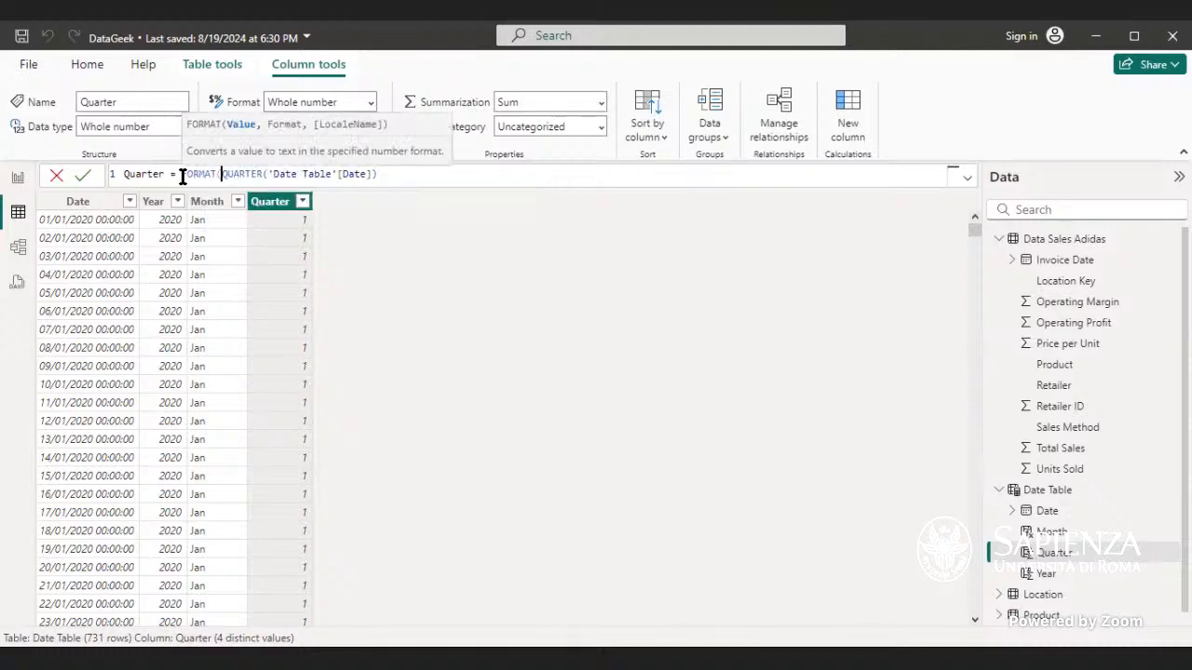
left_click(381, 174)
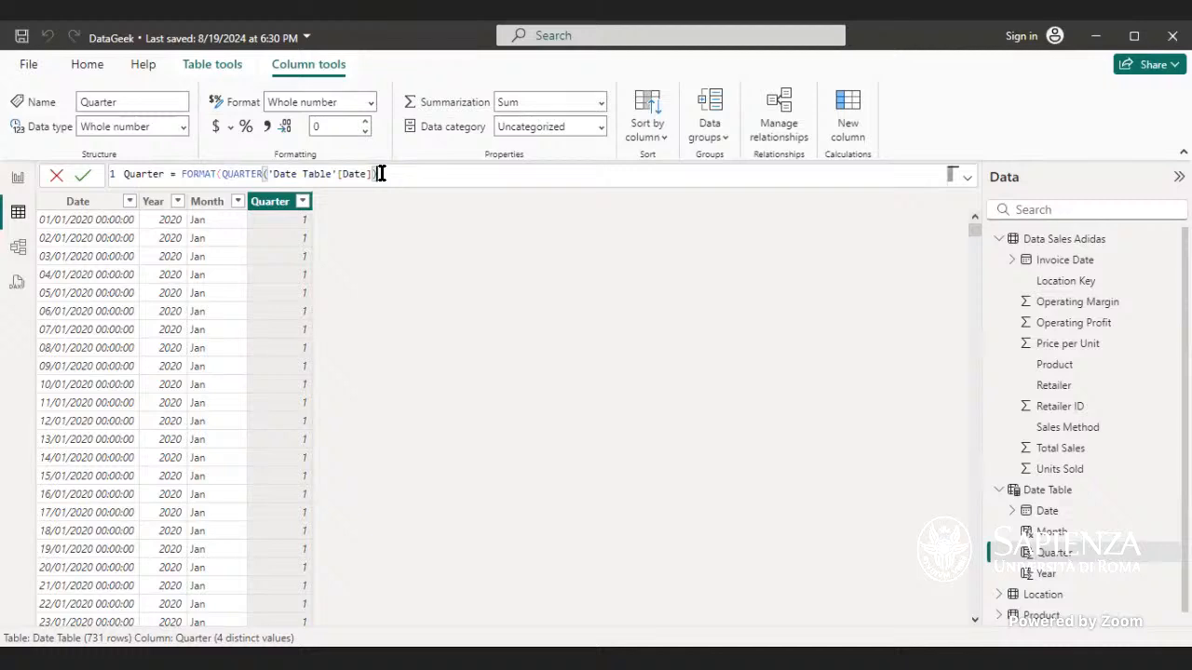
key("BackSpace")
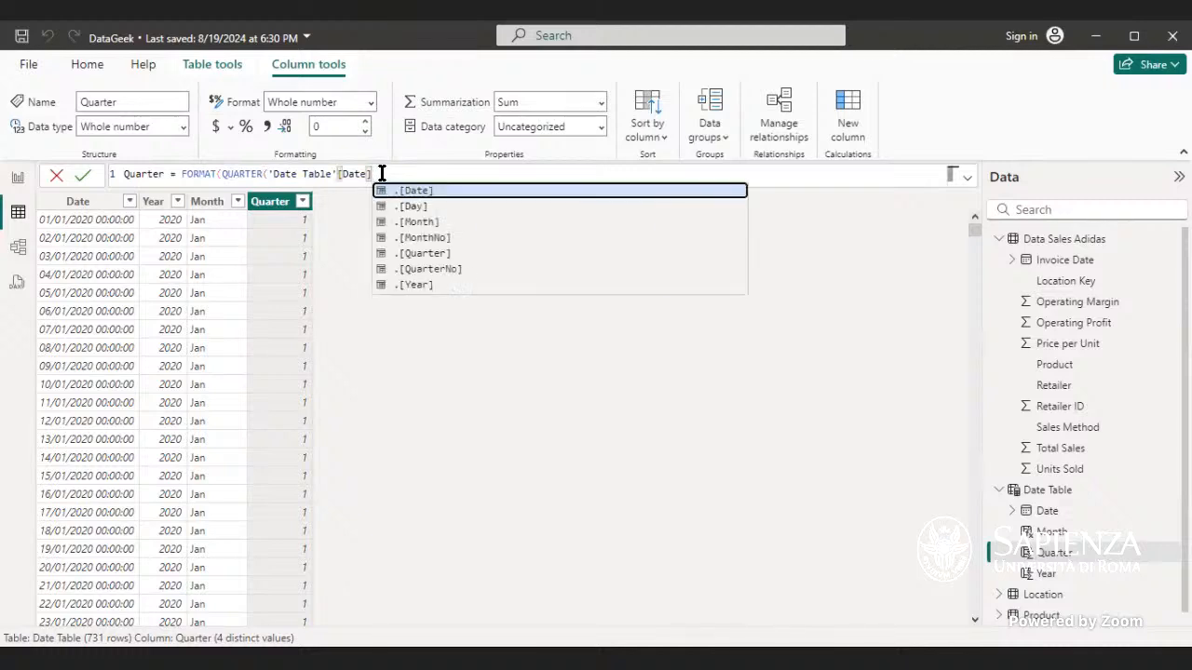
type(",")
key("BackSpace")
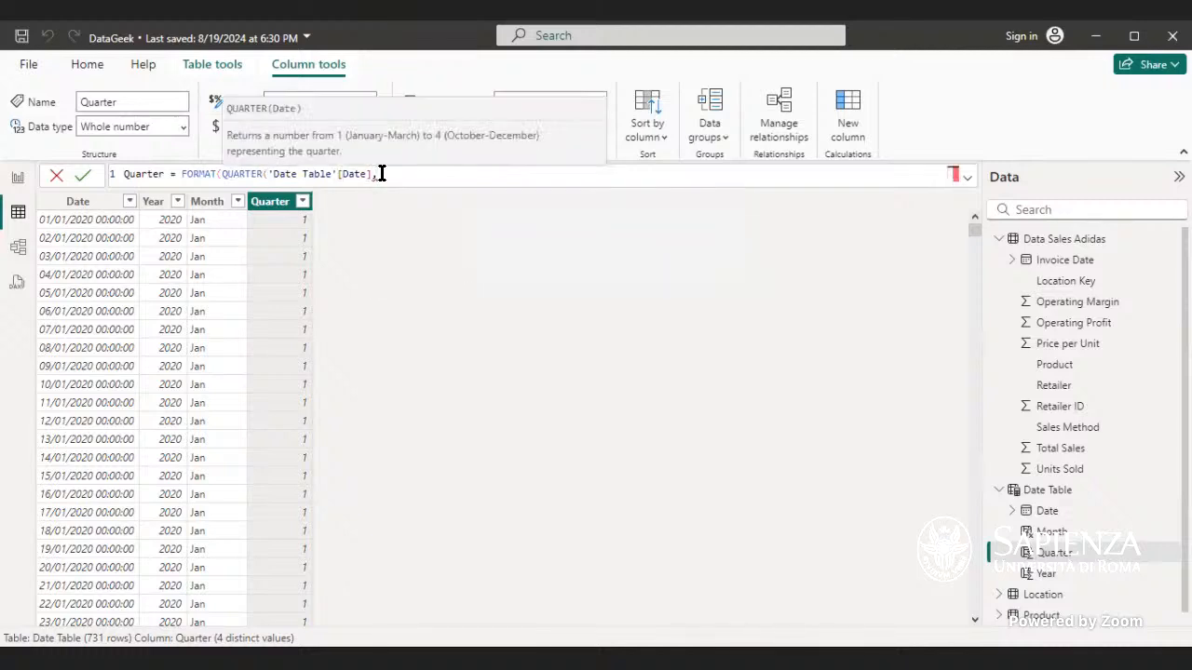
type("), \"W")
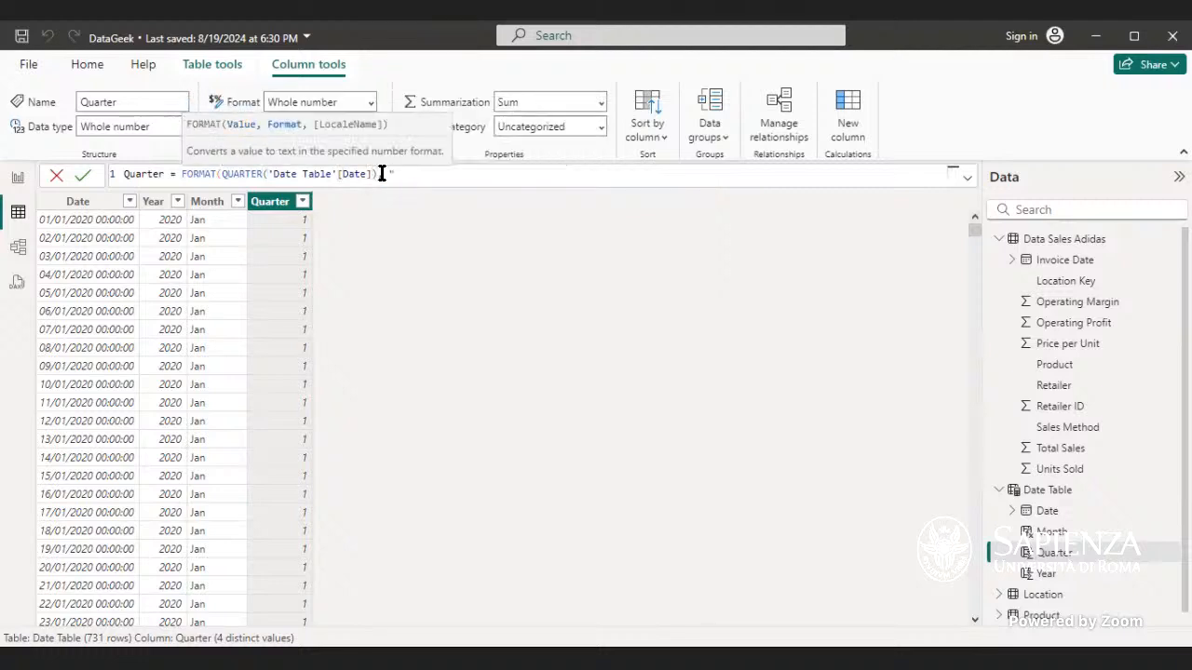
type("\"QQQ\")")
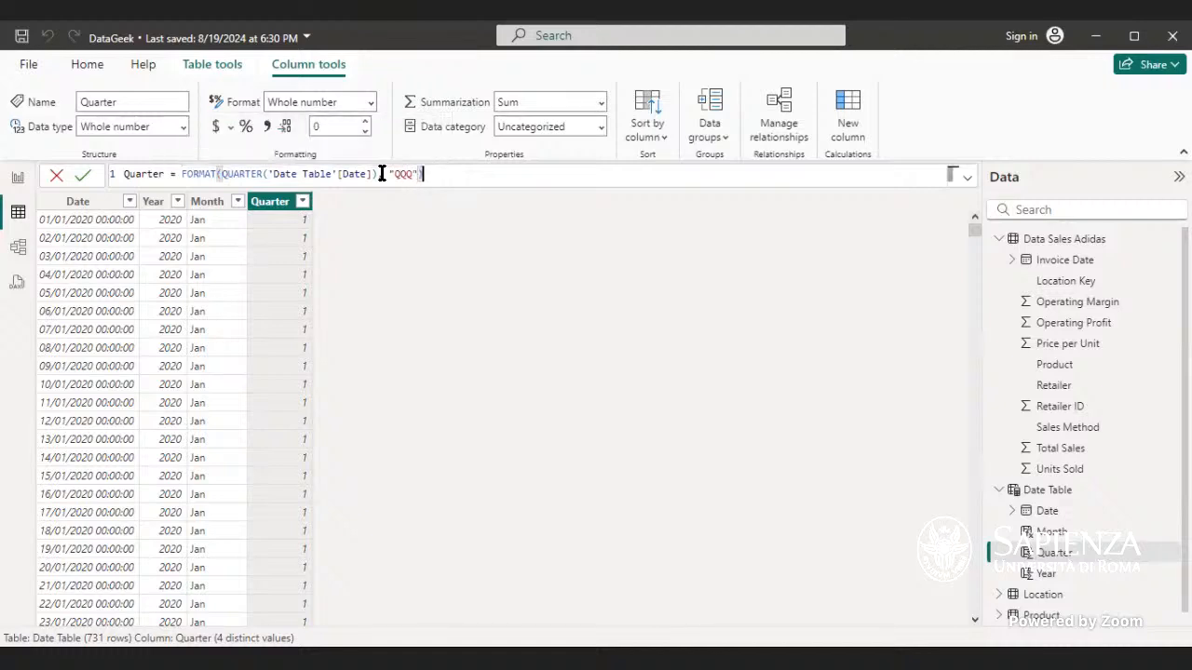
key("Return")
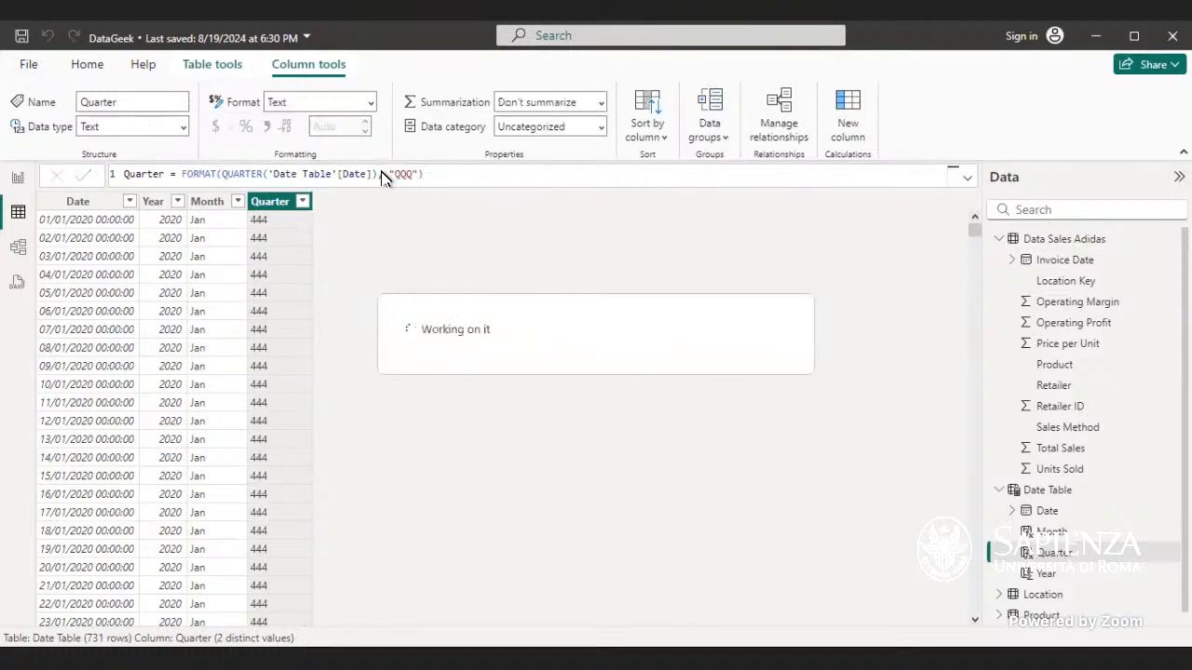
Step: Change the Quarter formula to FORMAT('Date Table'[Date].[Quarter]), removing the QUARTER wrapper and the format string, and commit it
left_click(265, 176)
left_click_drag(265, 176, 222, 176)
key("BackSpace")
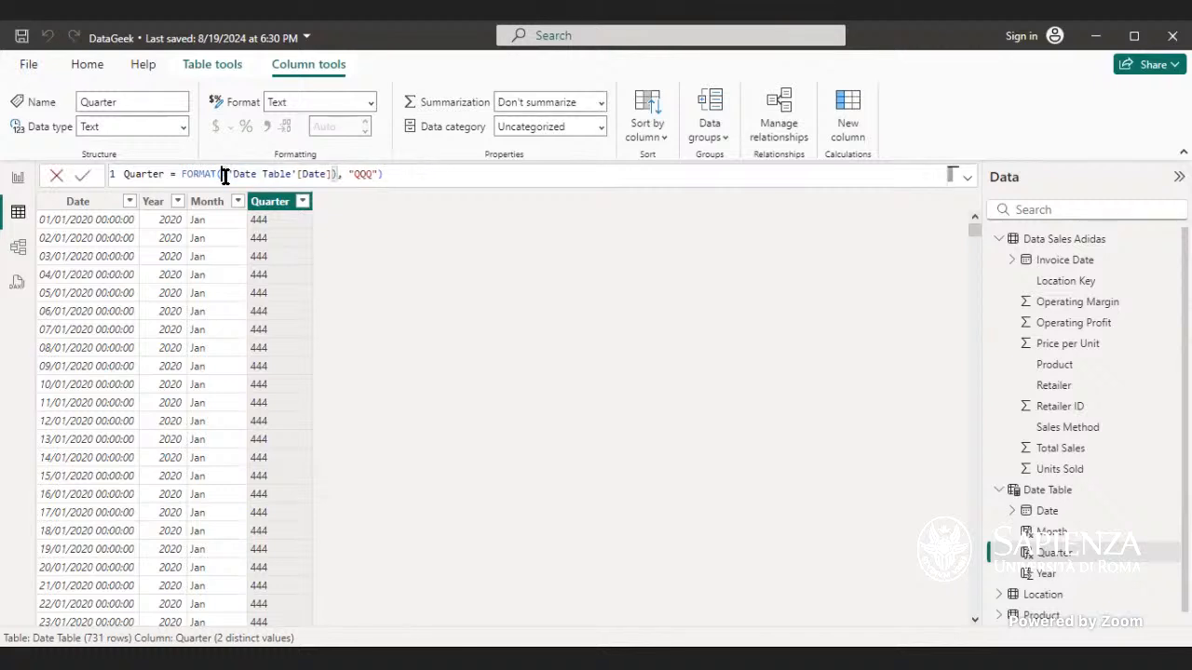
left_click(376, 175)
left_click(229, 175)
type("'")
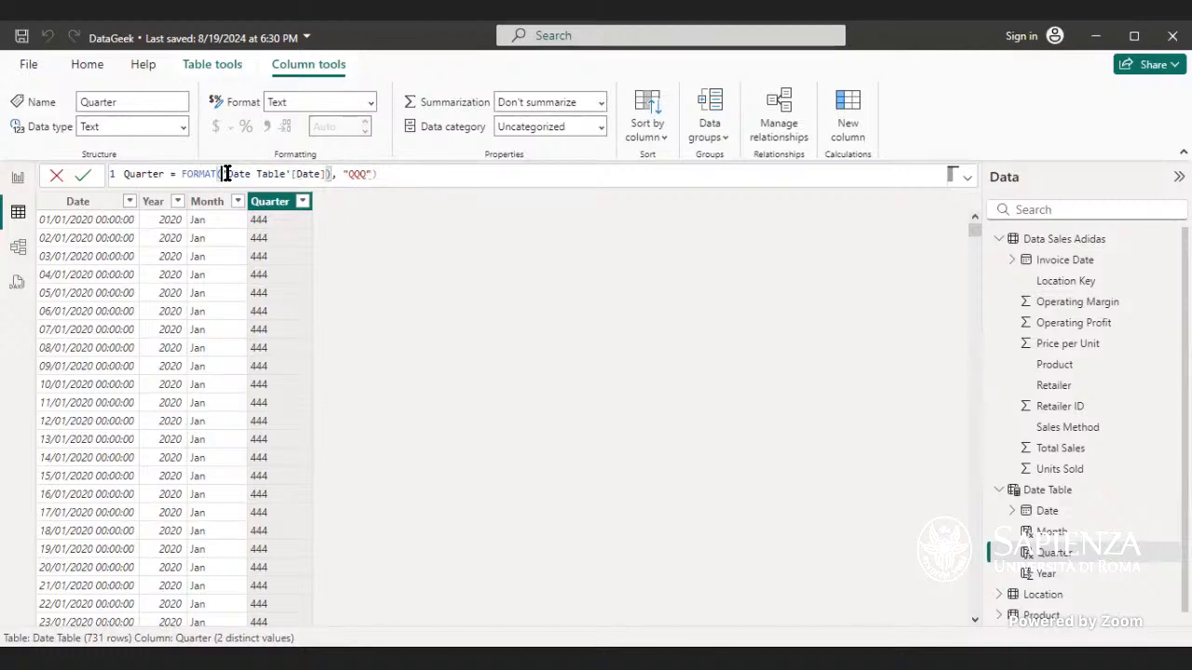
left_click(332, 173)
key("BackSpace")
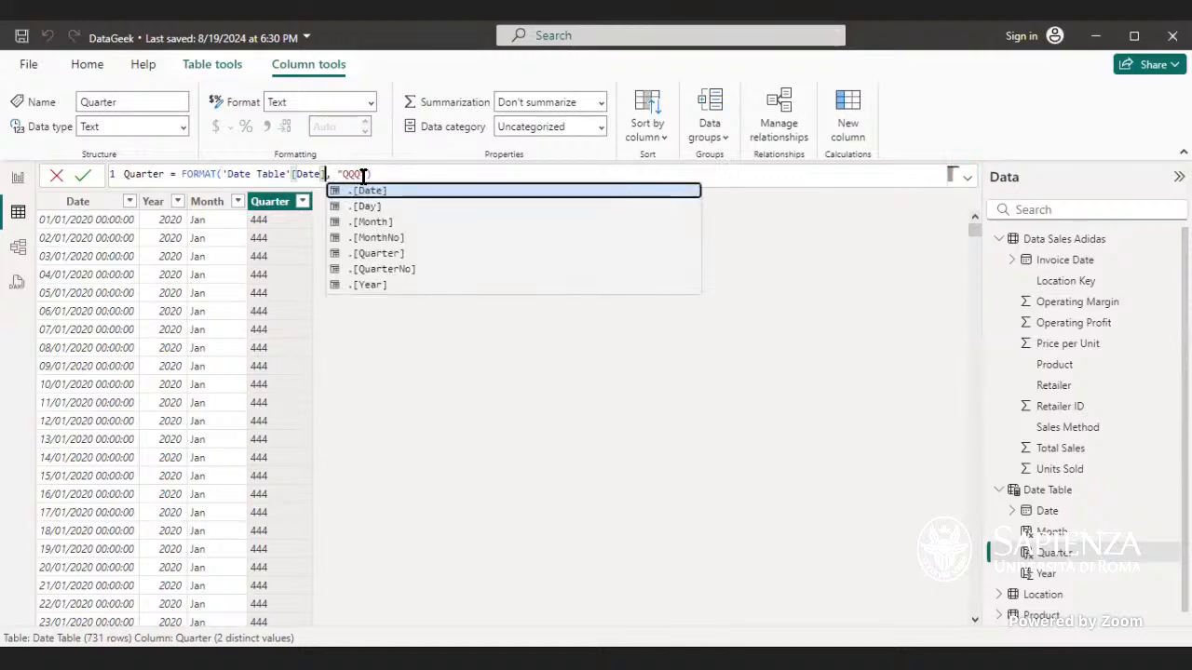
key("Down")
key("Down")
key("Down")
key("Down")
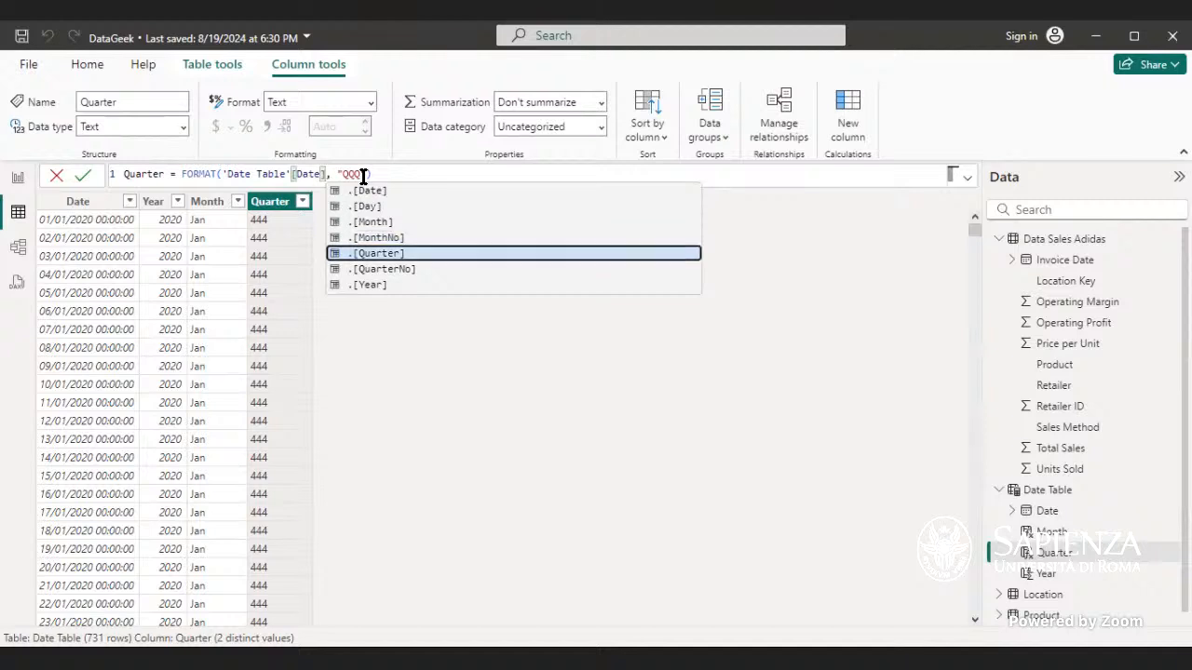
key("Tab")
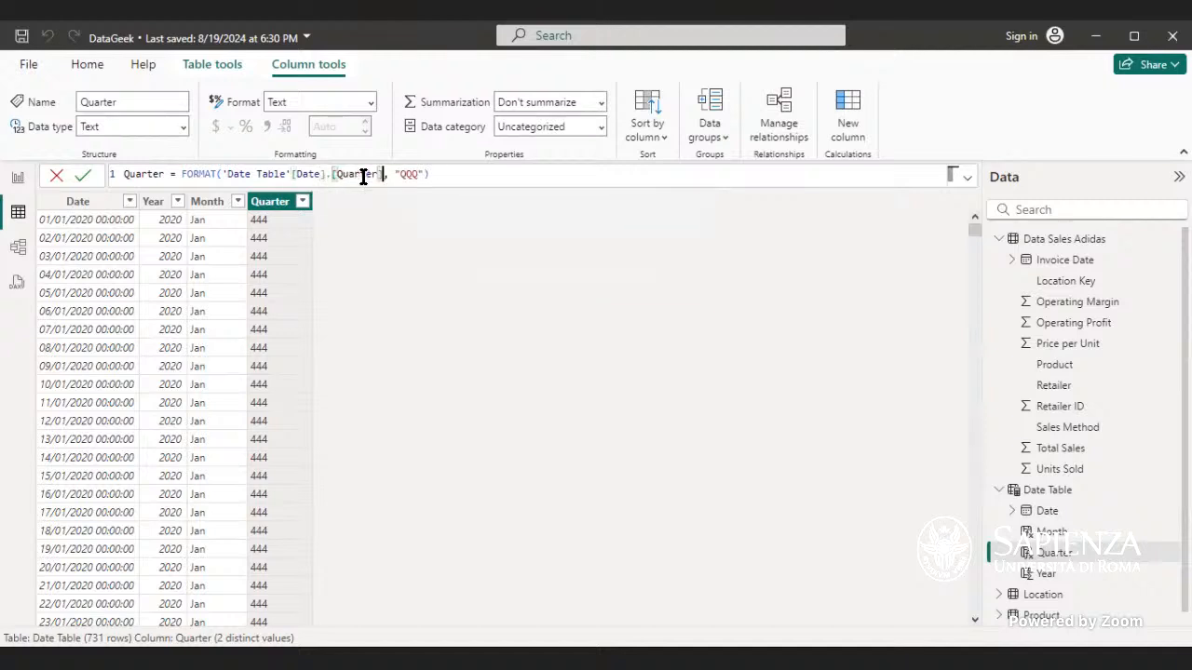
left_click(421, 174)
key("BackSpace")
key("BackSpace")
key("BackSpace")
key("BackSpace")
key("BackSpace")
key("BackSpace")
key("BackSpace")
key("Return")
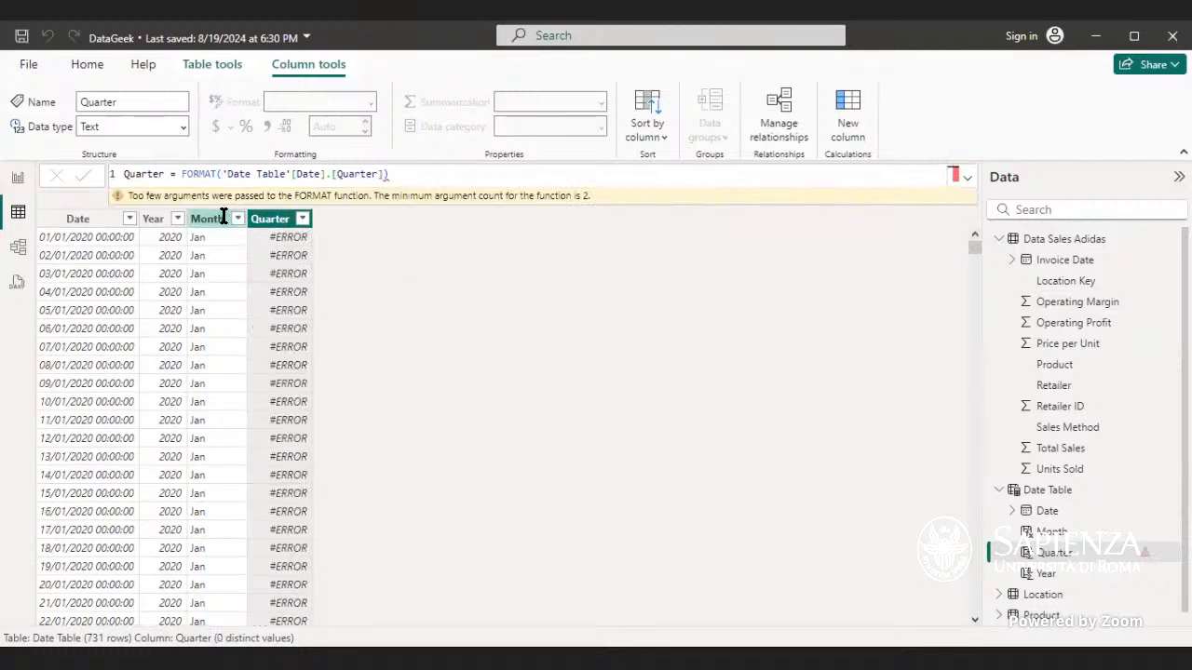
Step: Rewrite the Quarter formula as FORMAT of 'Date Table'[Date] with a backslash-escaped Q quarter format string and commit it
left_click(386, 174)
key("BackSpace")
key("BackSpace")
key("BackSpace")
key("BackSpace")
key("BackSpace")
key("BackSpace")
key("BackSpace")
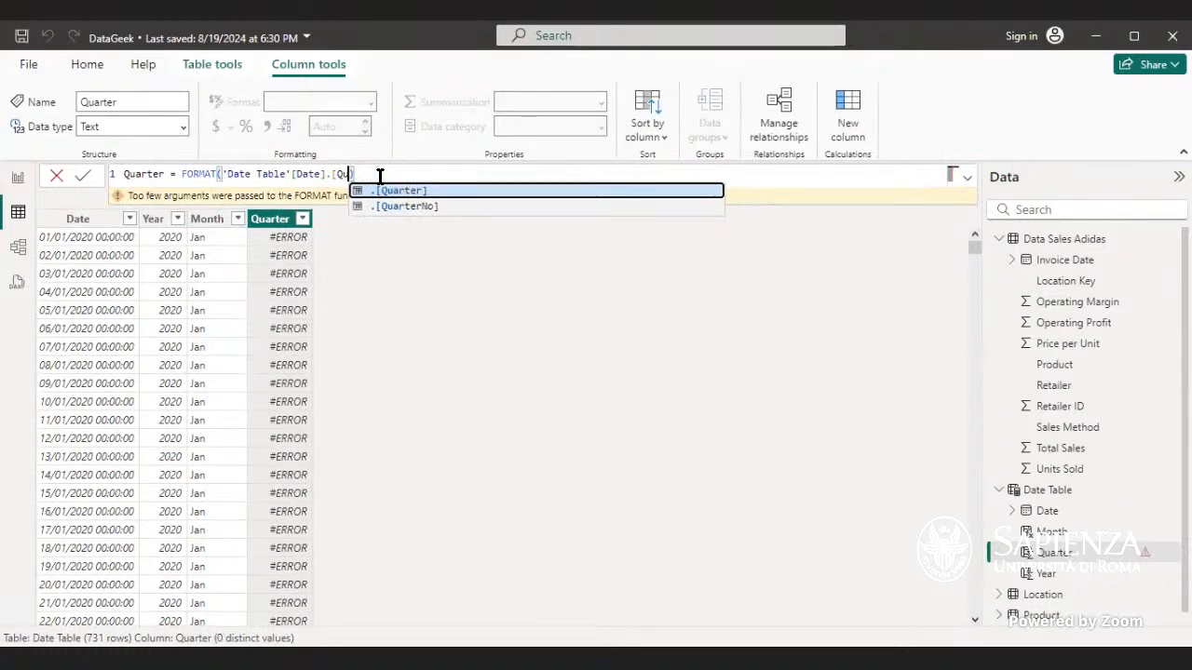
key("Tab")
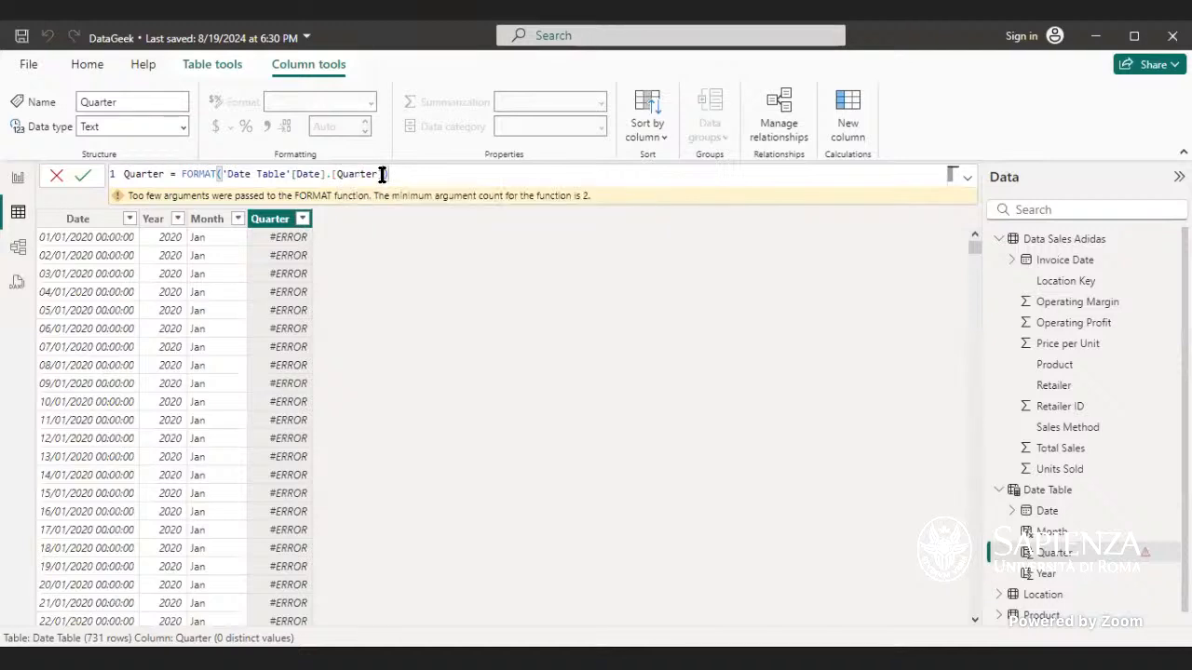
left_click(223, 174)
double_click(211, 174)
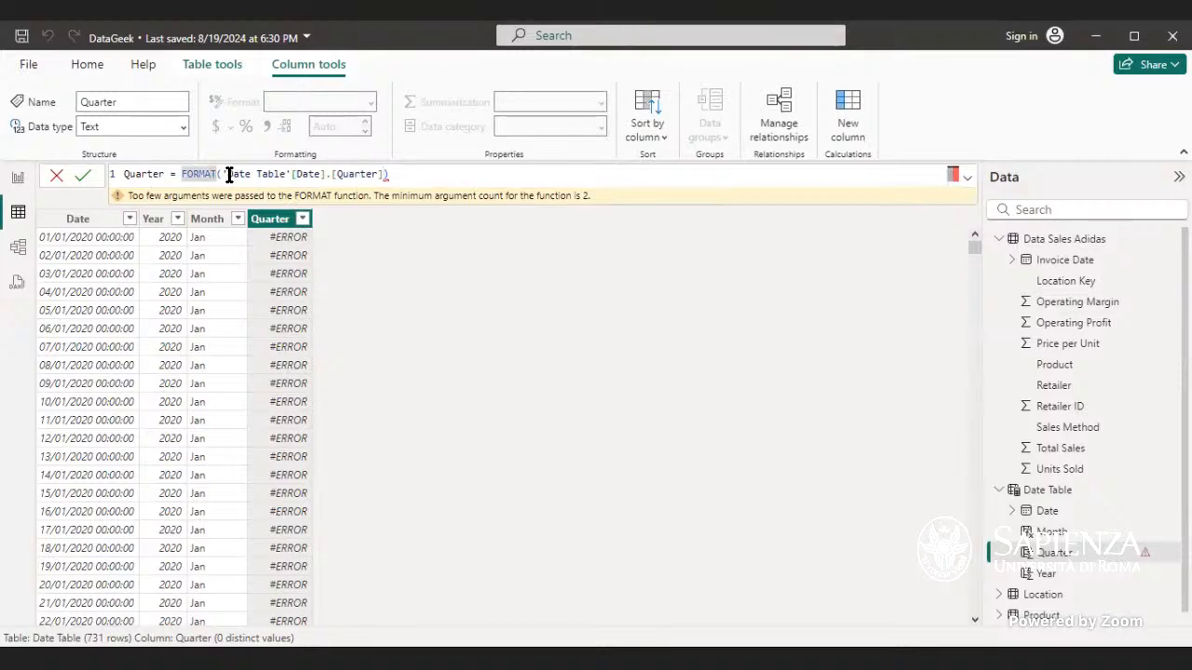
left_click(385, 174)
key("BackSpace")
key("BackSpace")
key("BackSpace")
key("BackSpace")
key("BackSpace")
key("BackSpace")
key("BackSpace")
key("BackSpace")
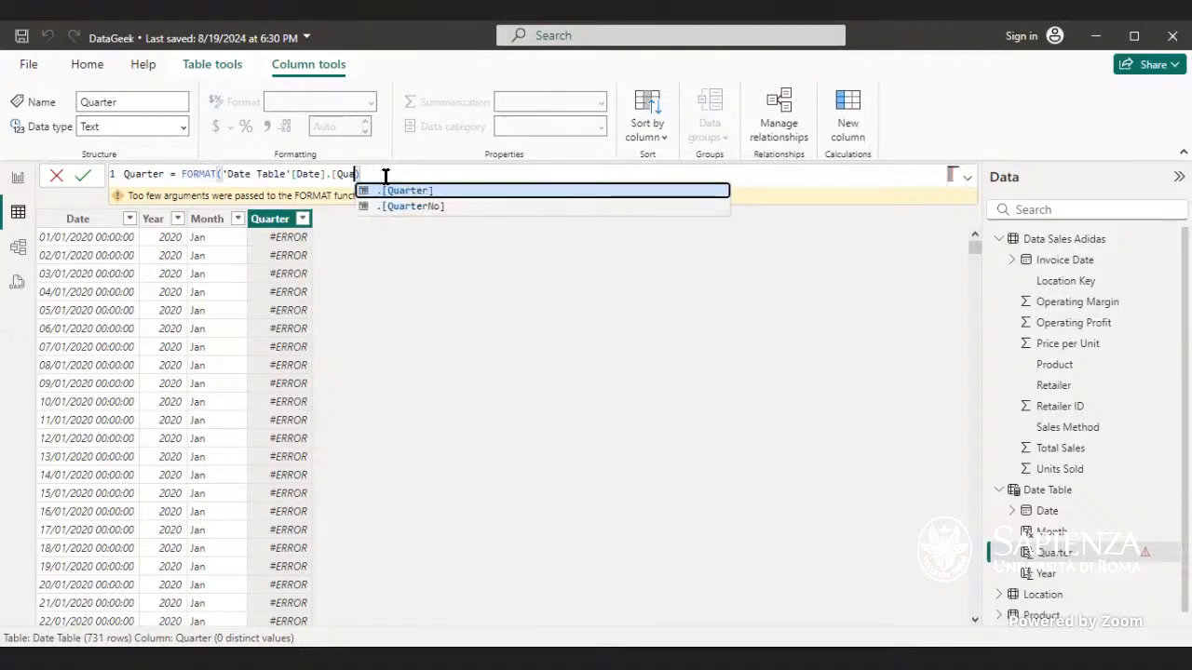
key("BackSpace")
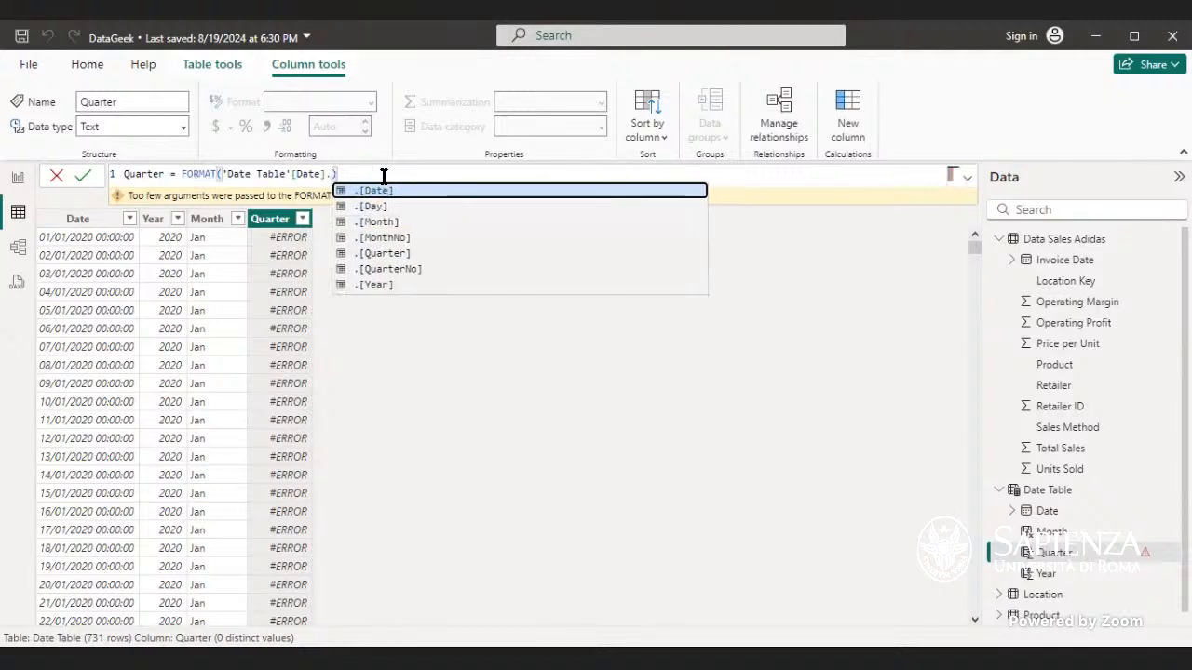
key("BackSpace")
type(", ")
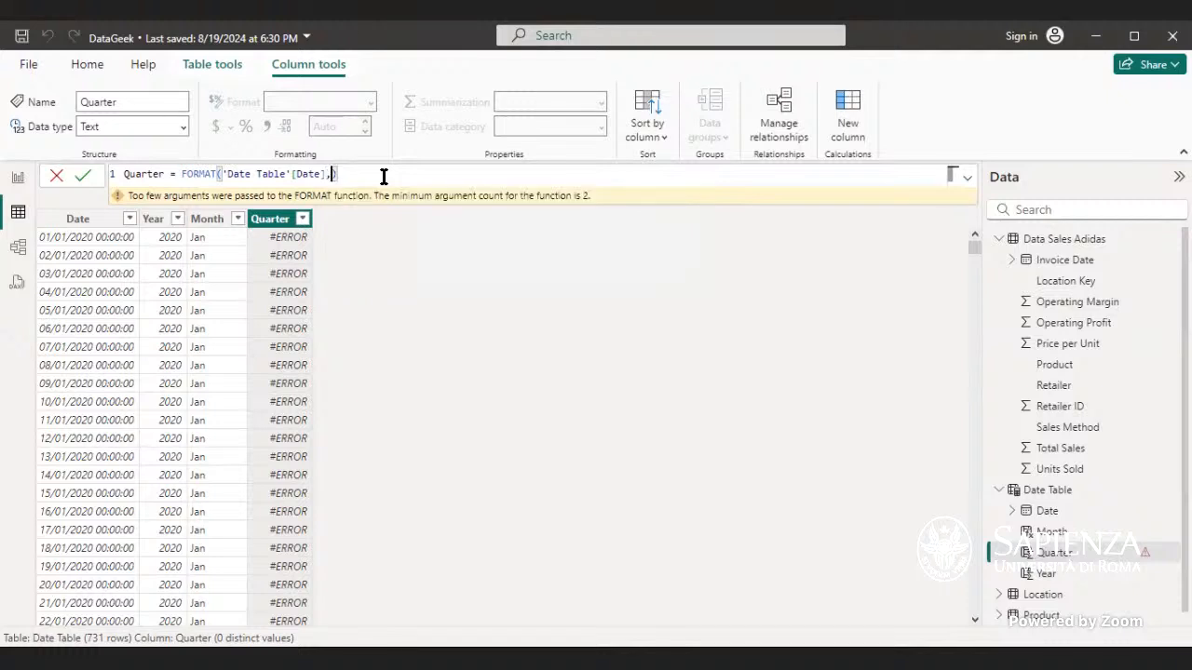
type("\"Q")
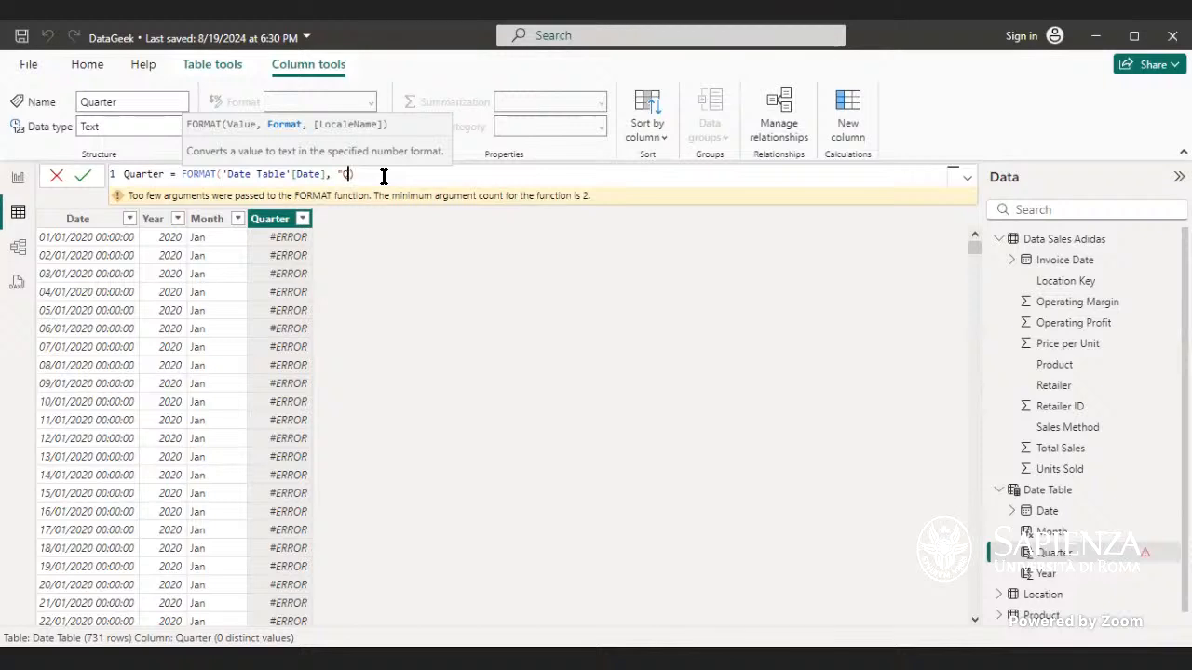
type("Q1")
key("Left")
key("Left")
key("Left")
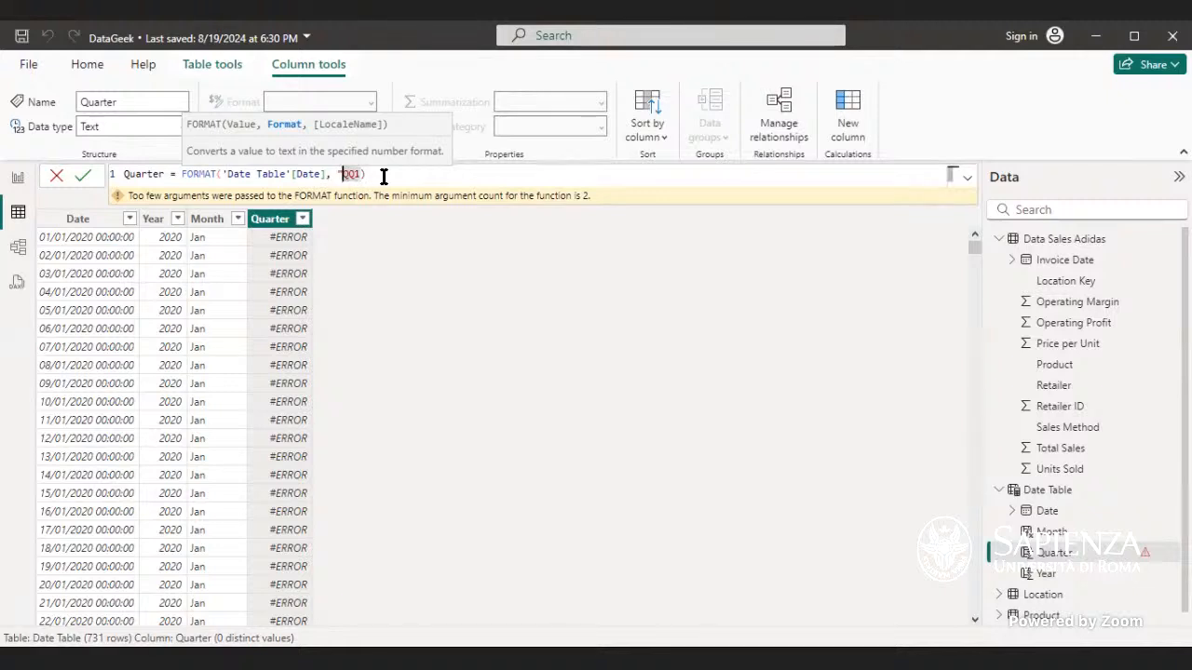
type("\\\\")
left_click(360, 177)
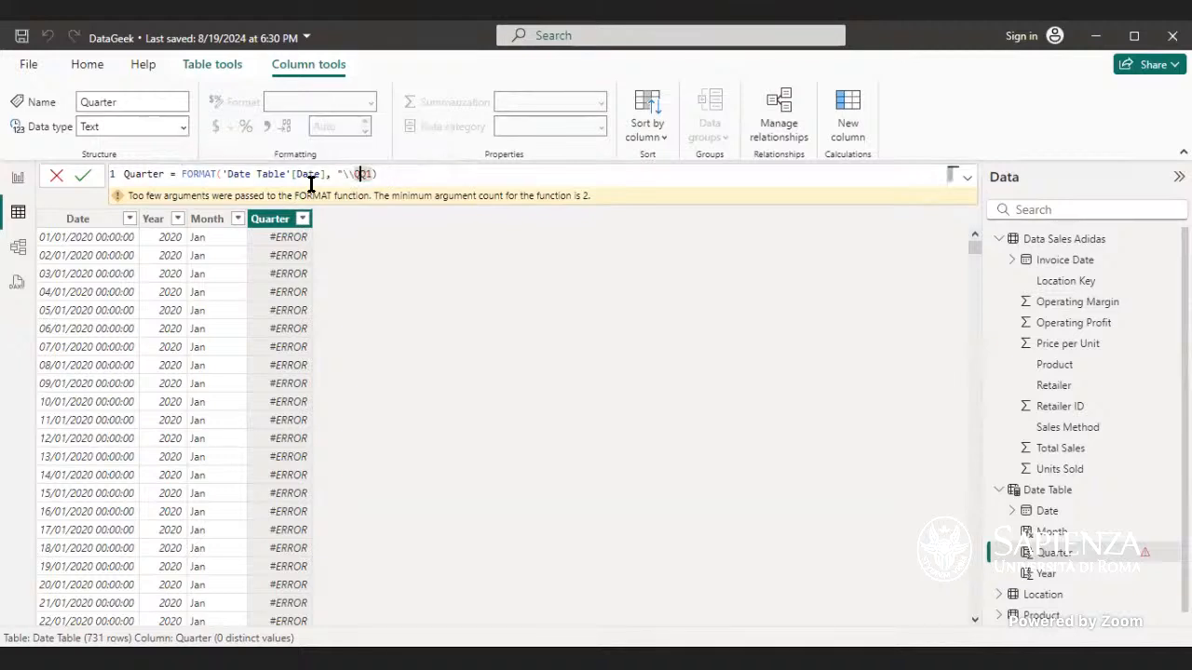
double_click(363, 174)
left_click(371, 174)
type("\")")
key("Return")
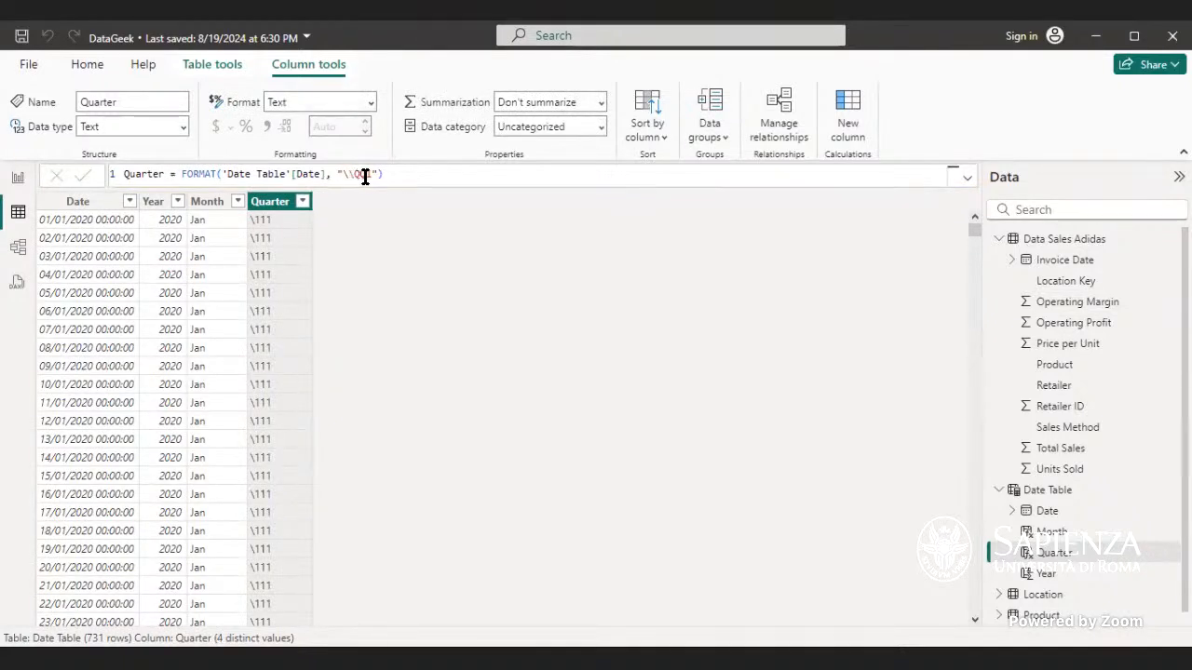
Step: Clear the format string inside the Quarter formula's FORMAT call
left_click_drag(373, 176, 344, 174)
key("BackSpace")
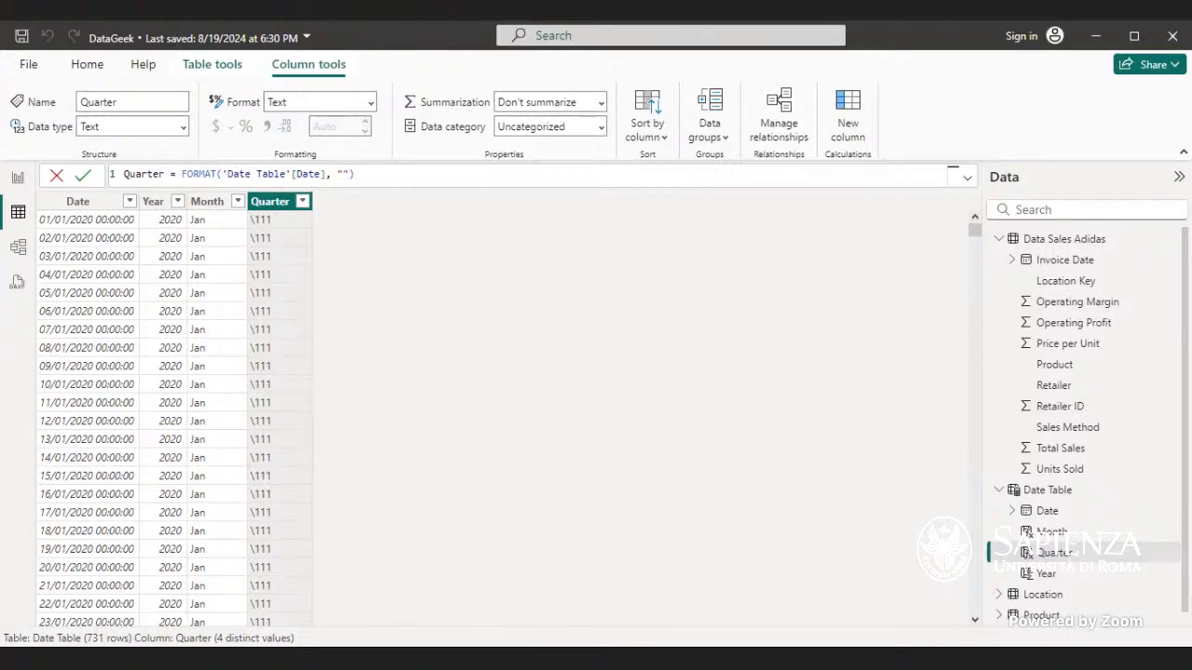
Step: Set the Quarter formula's format string to "\QQ" and commit it
type("\\QQ")
key("Return")
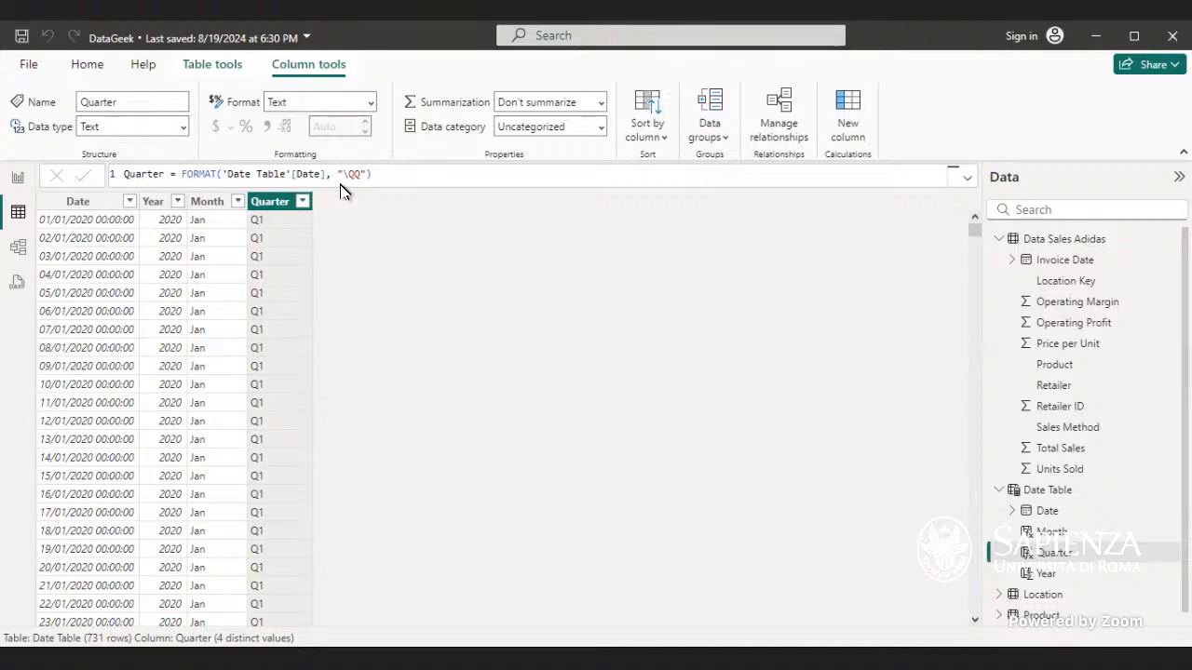
Step: Add a quote character at the end of the Quarter format string and commit the formula
left_click(359, 176)
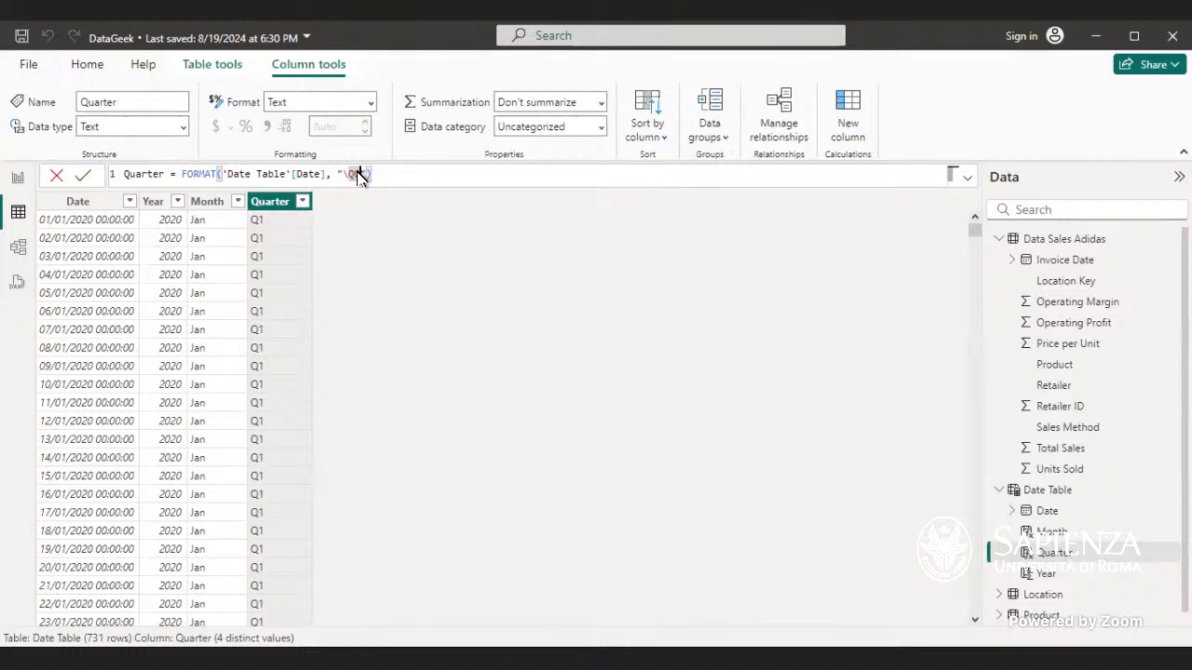
left_click(400, 154)
left_click(210, 177)
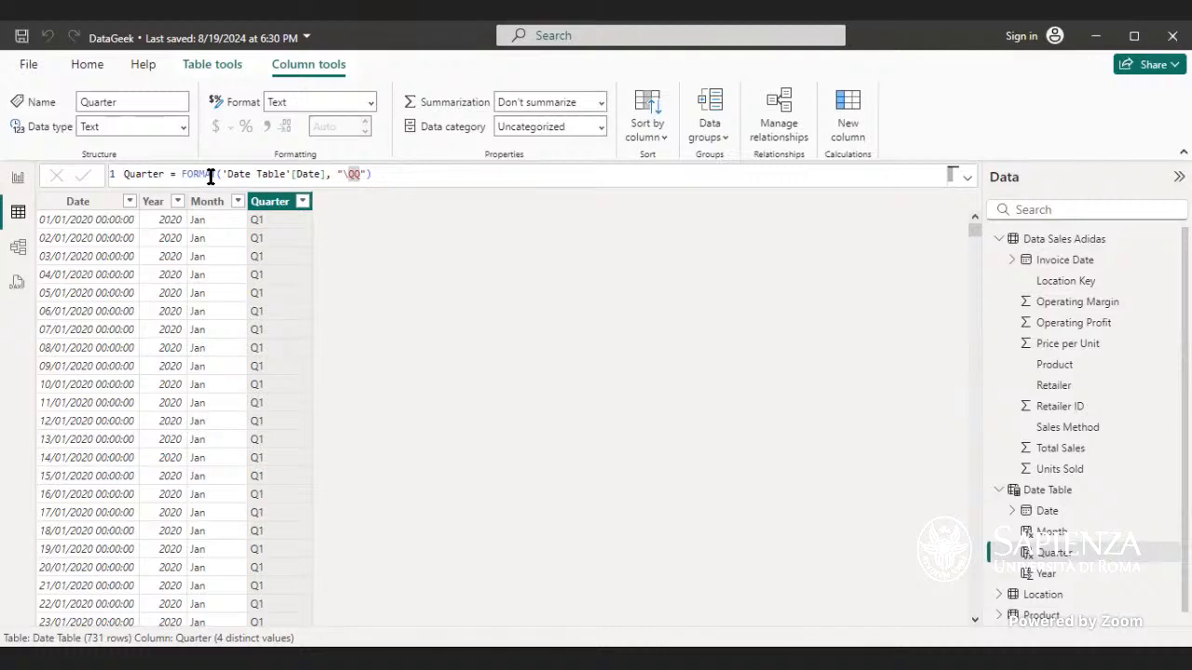
left_click(359, 174)
type("\"")
key("Return")
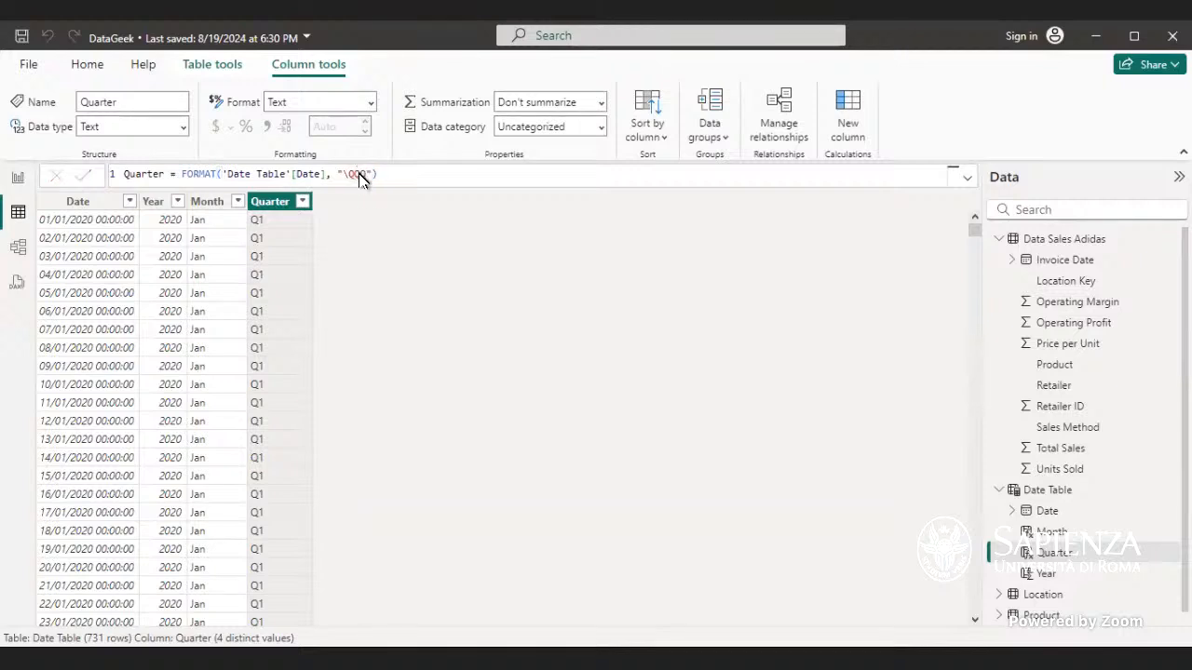
Step: Insert another backslash into the Quarter format string and commit the formula
left_click(363, 175)
left_click(344, 174)
type("\\")
key("Return")
Step: Create a new Day column defined as FORMAT('Date Table'[Date], "DDD")
left_click(842, 143)
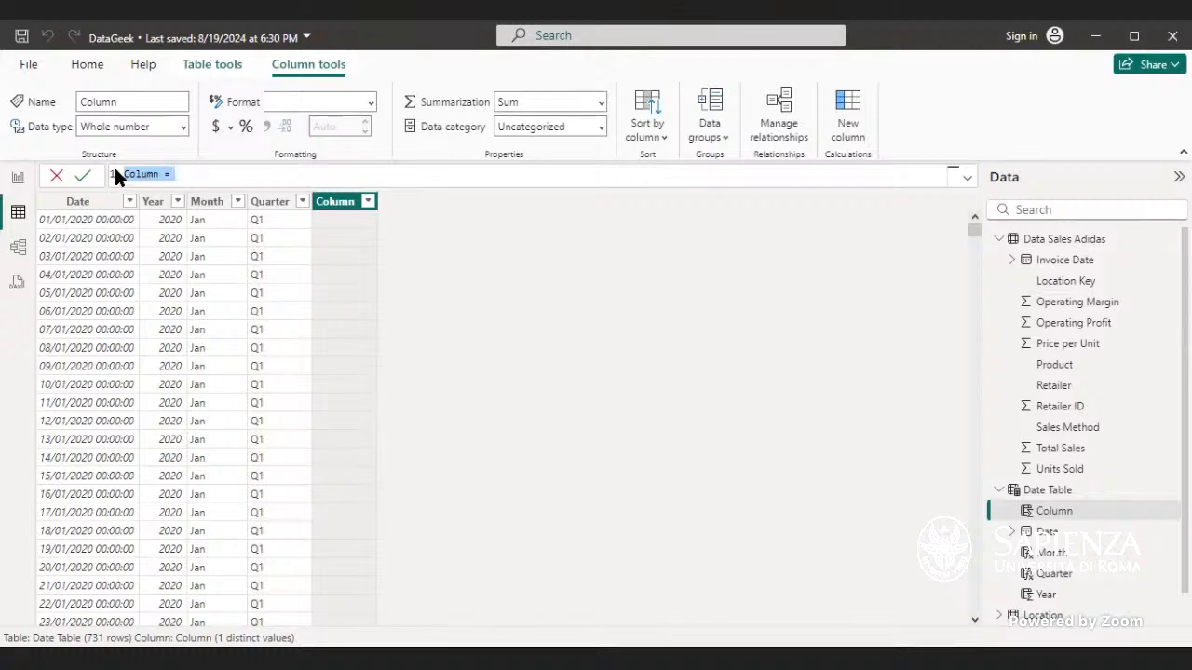
key("BackSpace")
type("1 Day =")
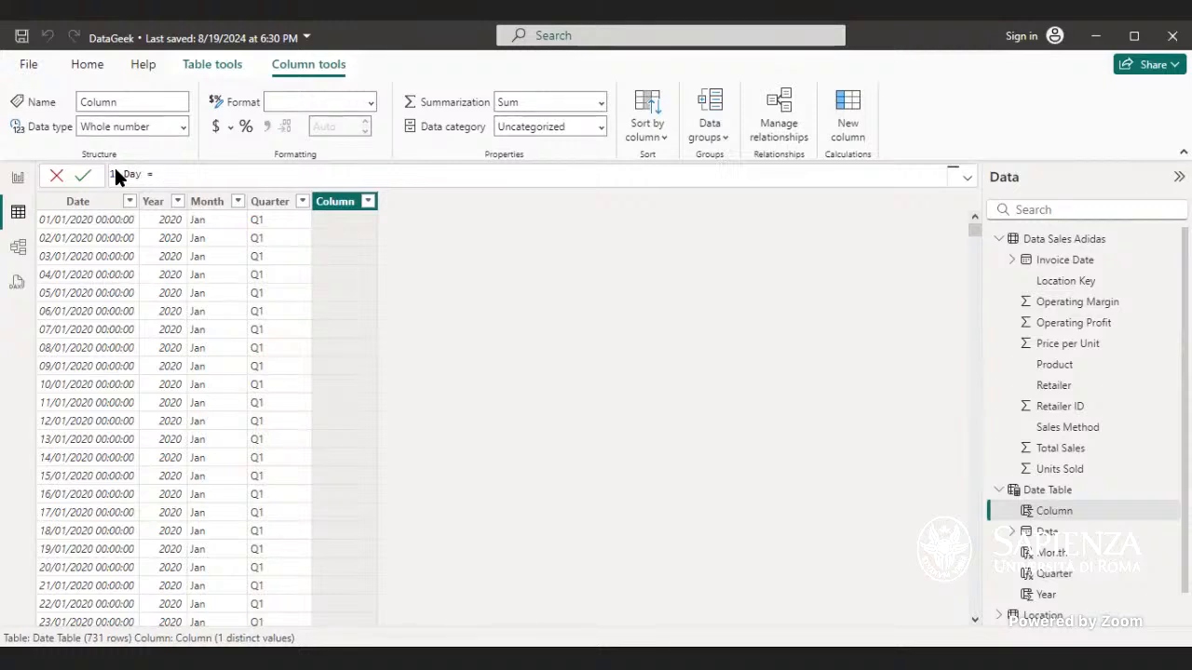
type(" Format")
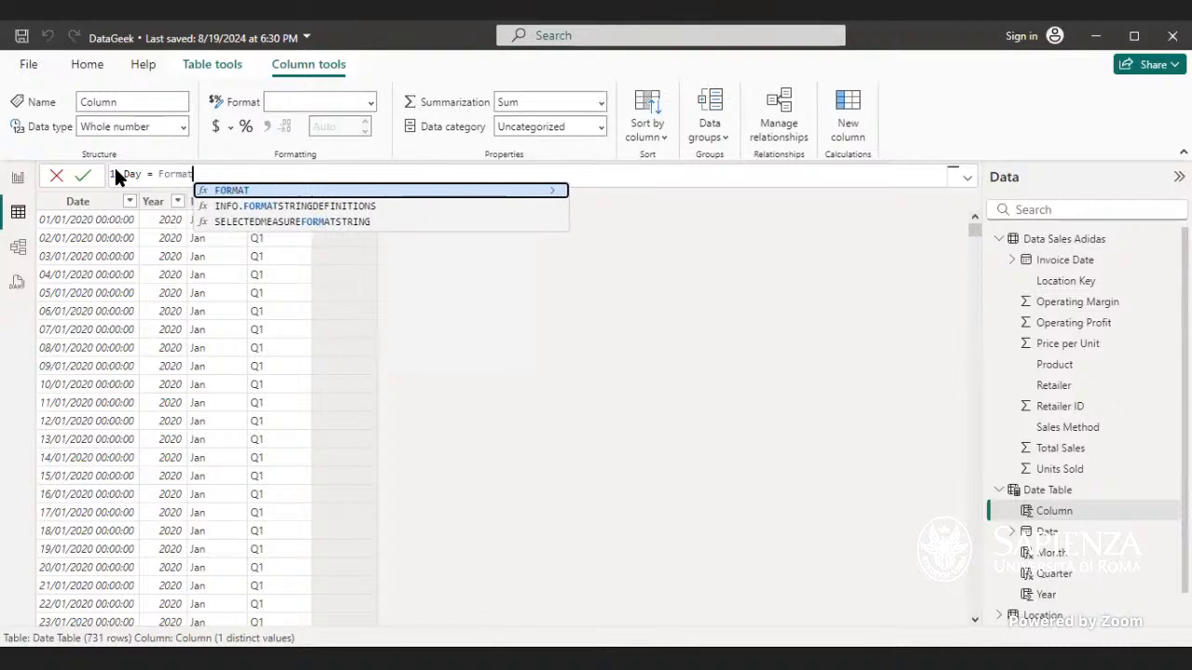
key("Tab")
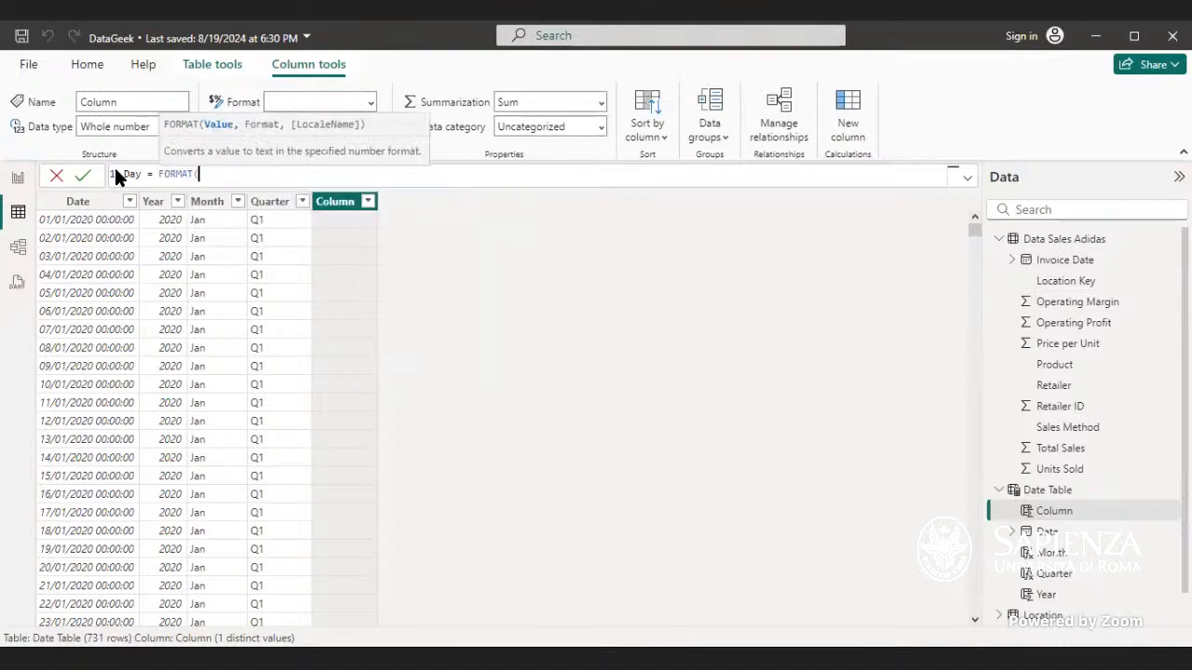
type("date")
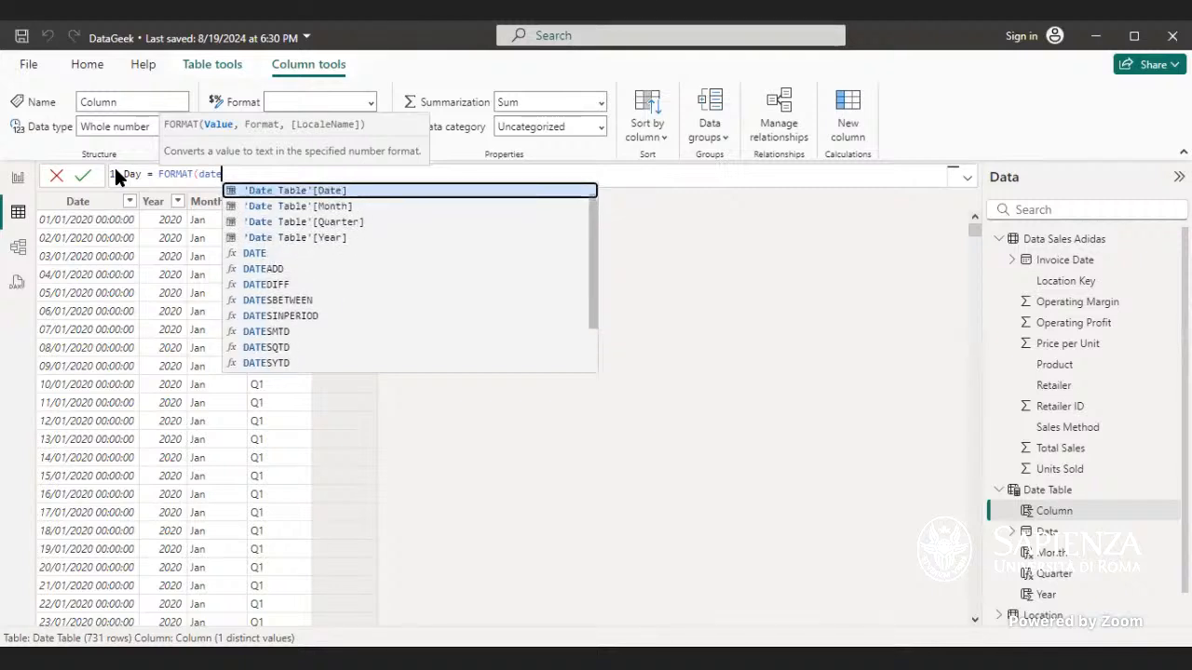
key("Tab")
type(",")
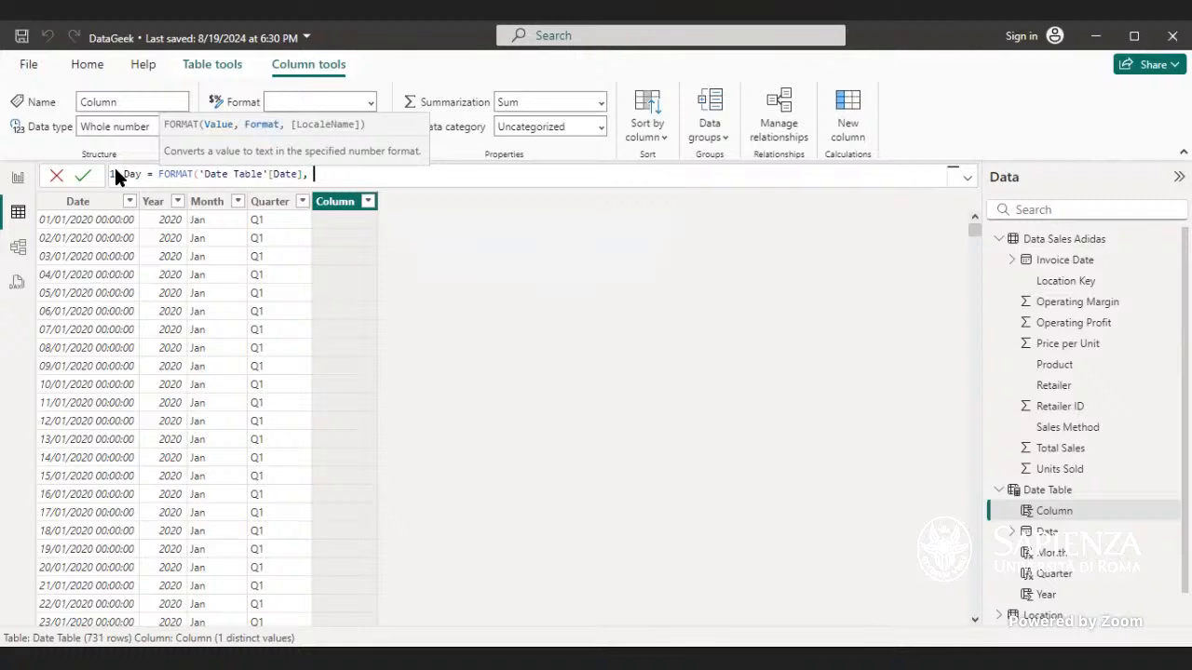
type(" \"DDD\")")
key("Return")
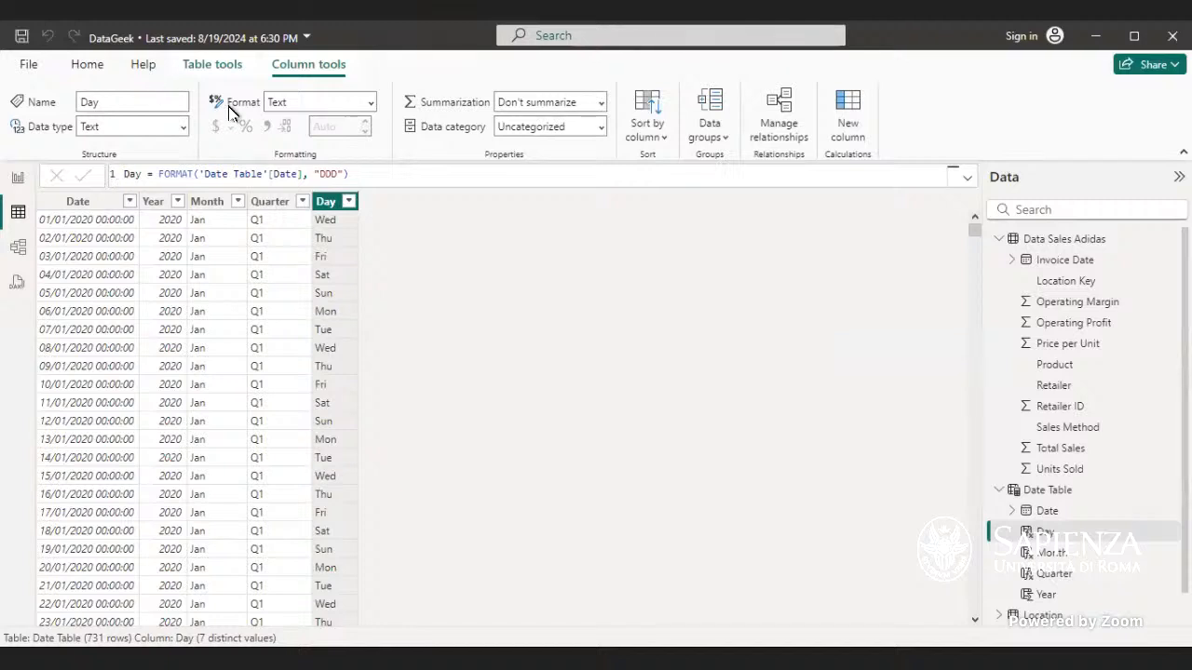
Step: Change the Day column's format string to "DDDD" and commit it
left_click(333, 174)
type("D")
key("Return")
Step: Revert the Day column's format string to "DDD" and commit it
left_click(342, 173)
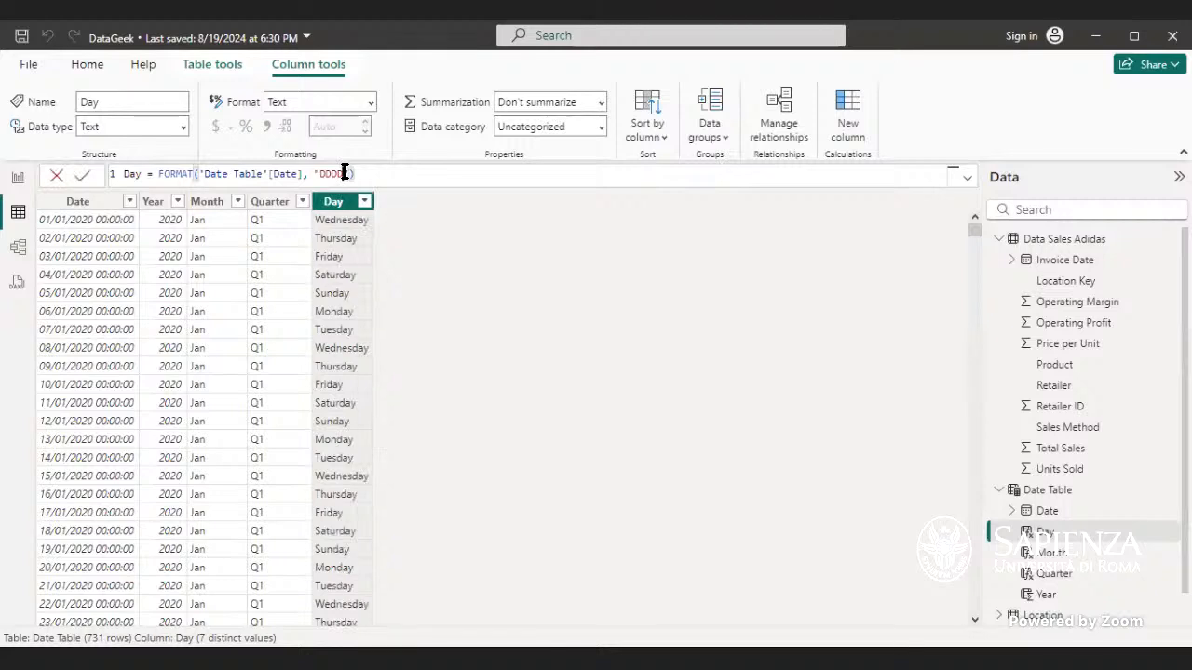
key("BackSpace")
key("Return")
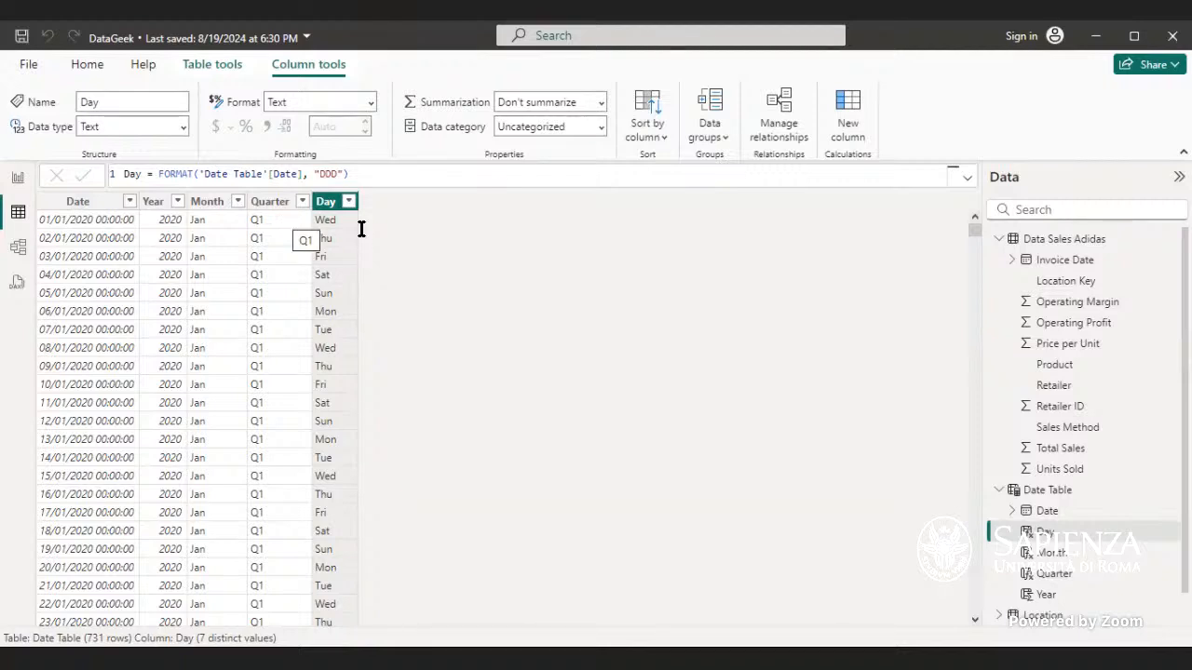
Step: Create a new calculated table named DateTable starting with ADDCOLUMNS(CALENDARAUTO(), as its formula
left_click(20, 178)
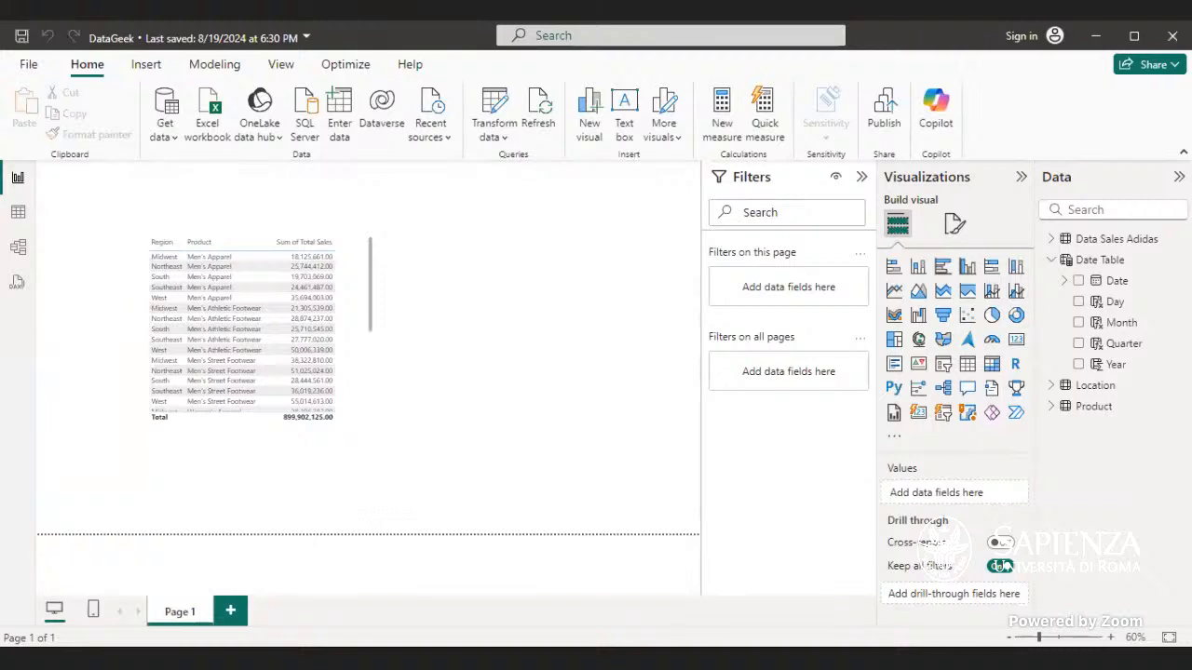
left_click(18, 213)
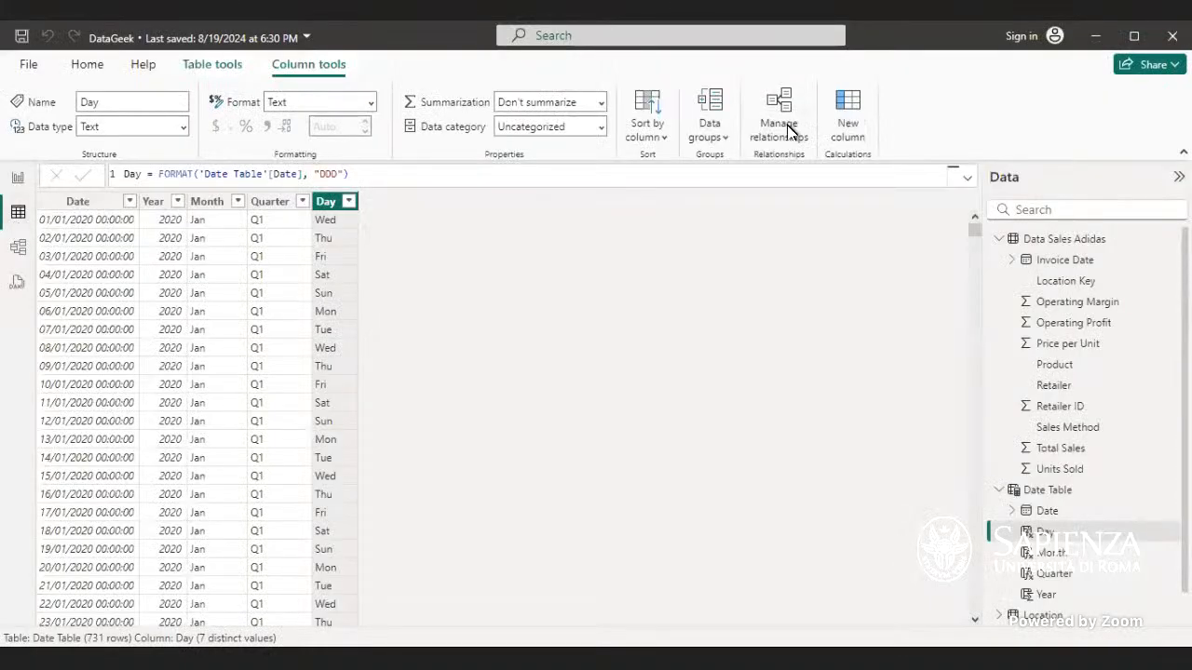
left_click(192, 58)
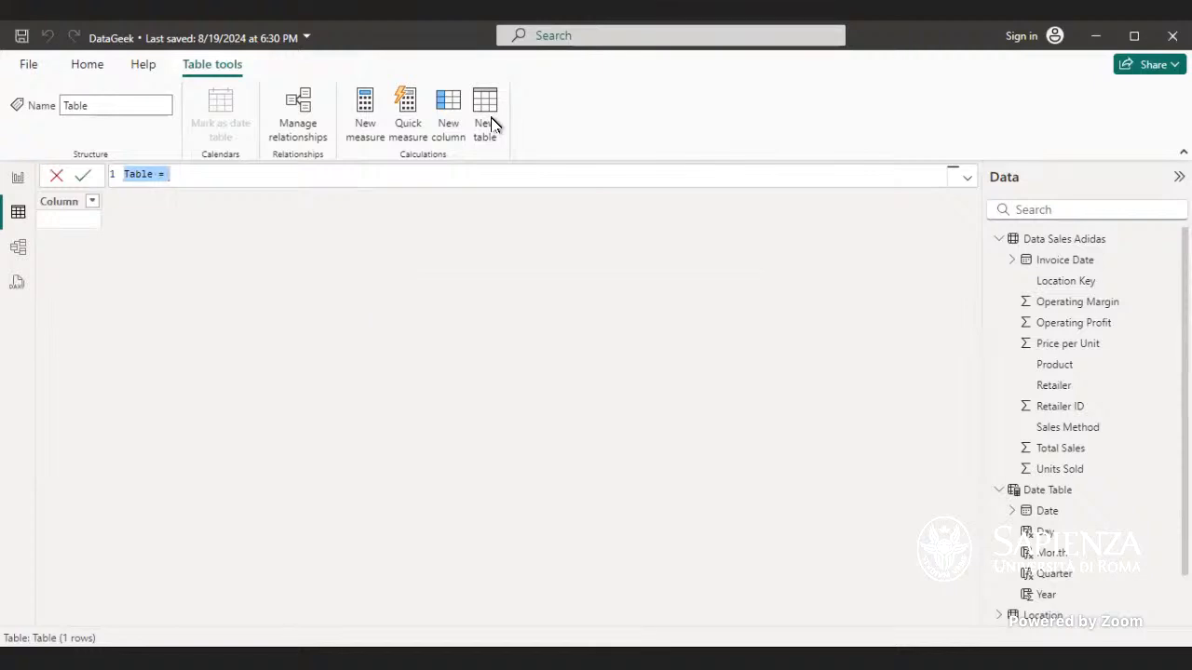
left_click(161, 176)
left_click_drag(154, 174, 125, 174)
type("DateTable")
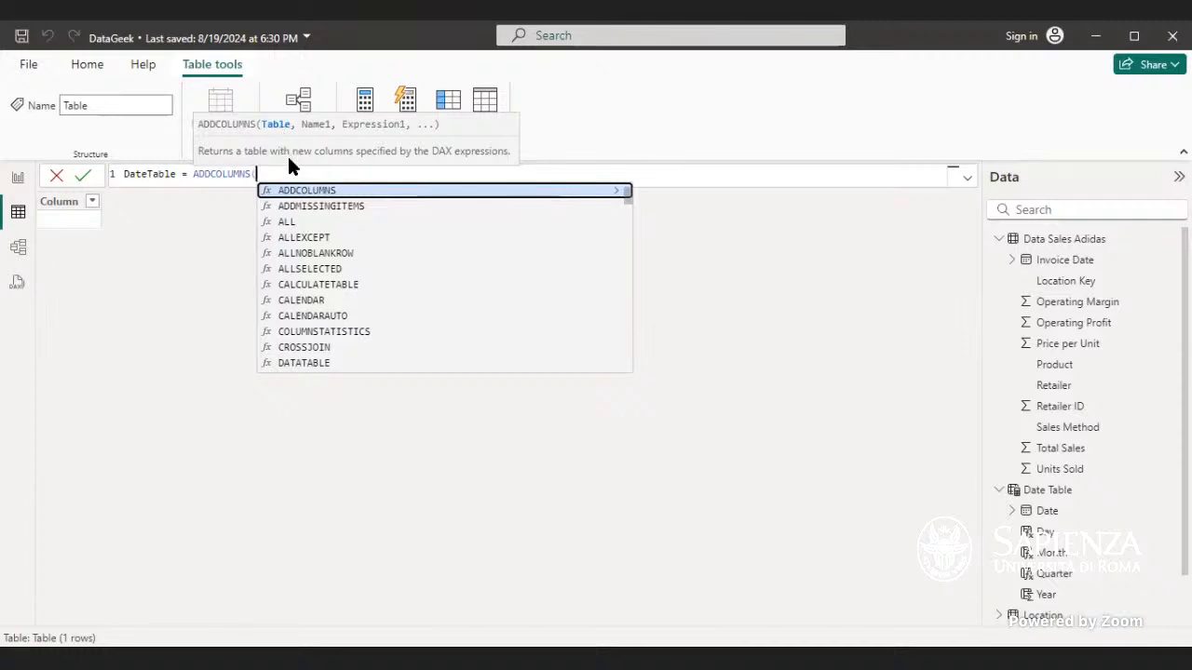
type("ca")
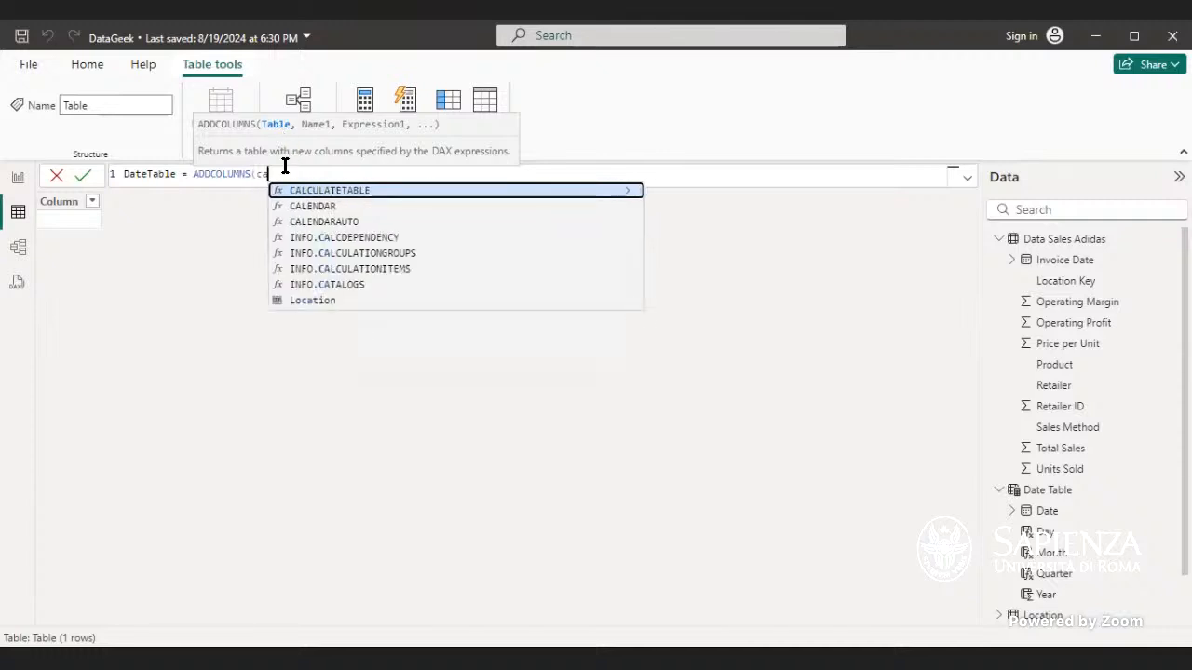
key("Down")
key("Down")
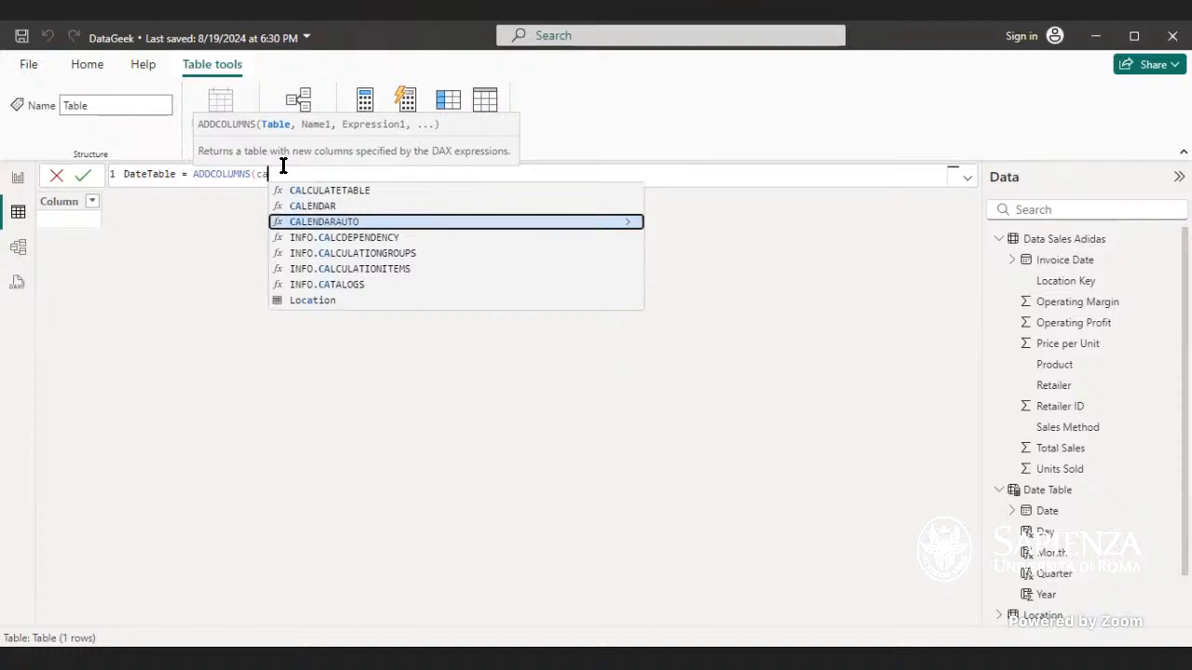
key("Tab")
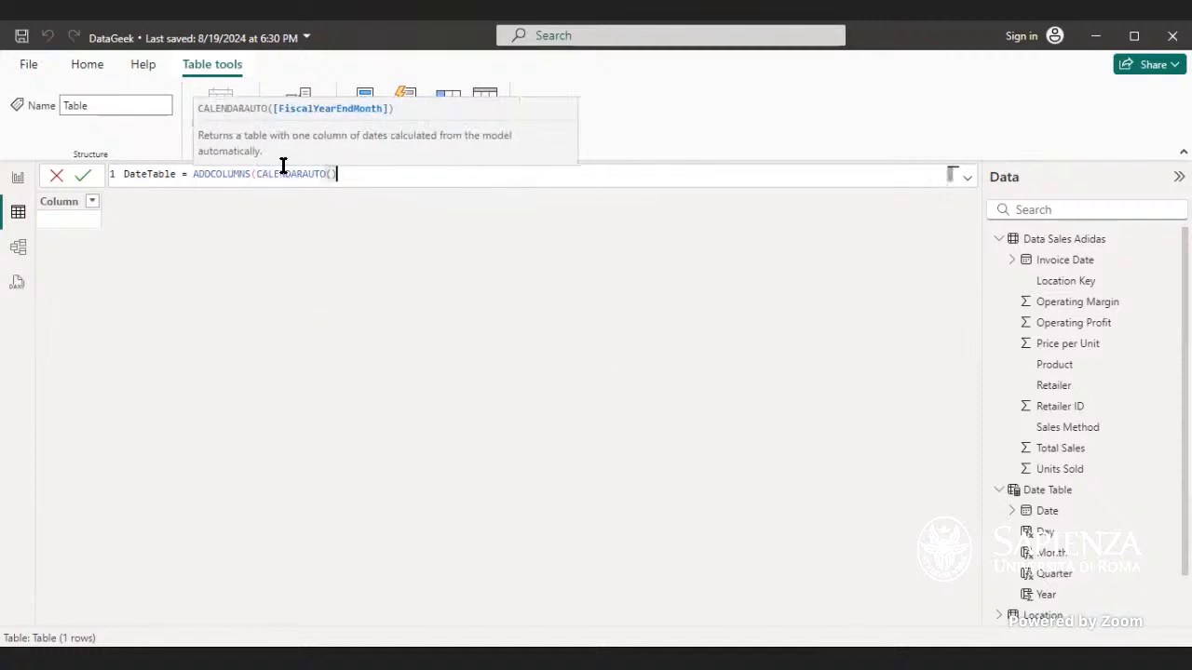
type("),")
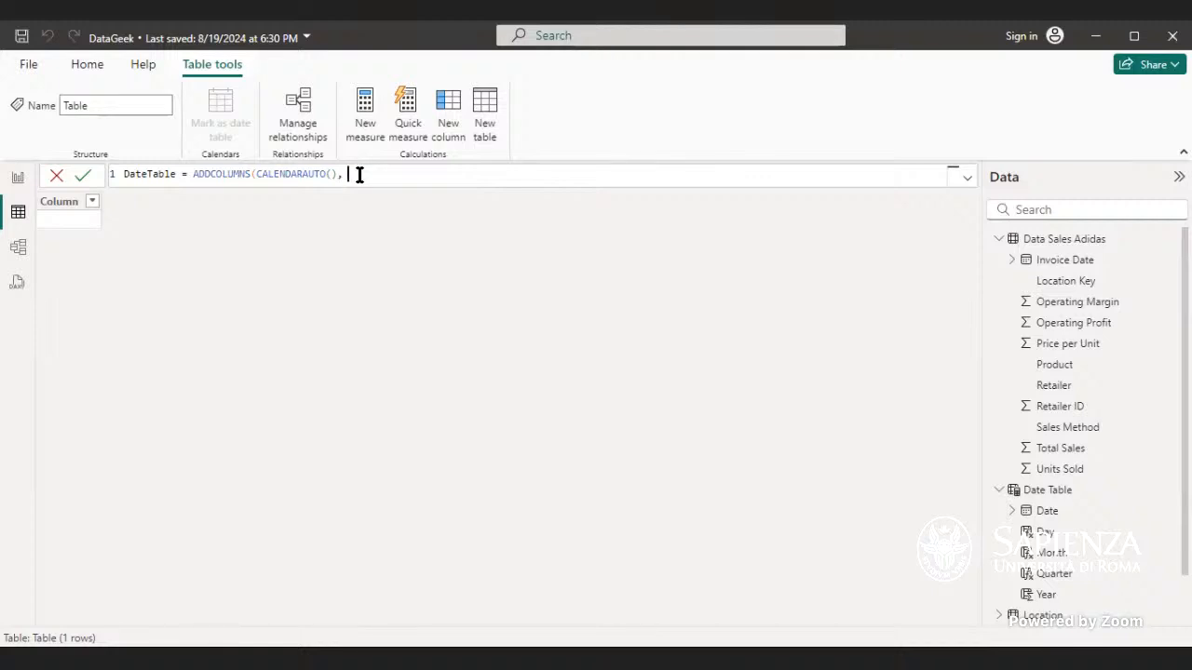
Step: Add a "Month" column name followed by a FORMAT function to the DateTable formula
type("\"Month\",")
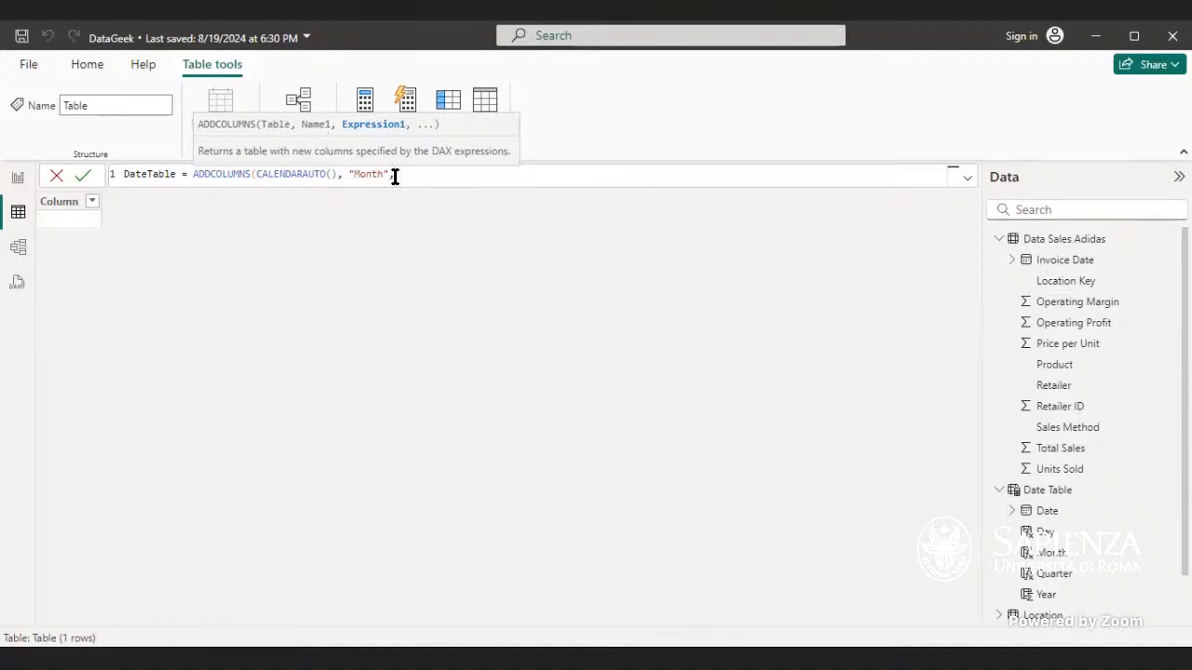
type("FORMAT(")
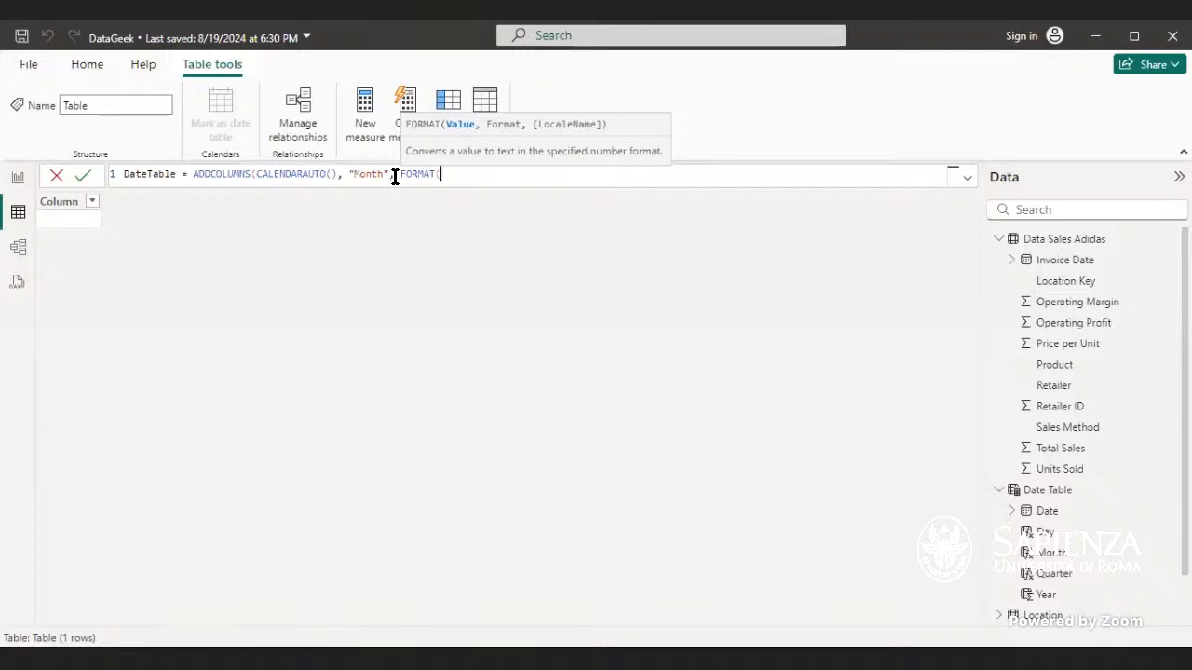
type("date")
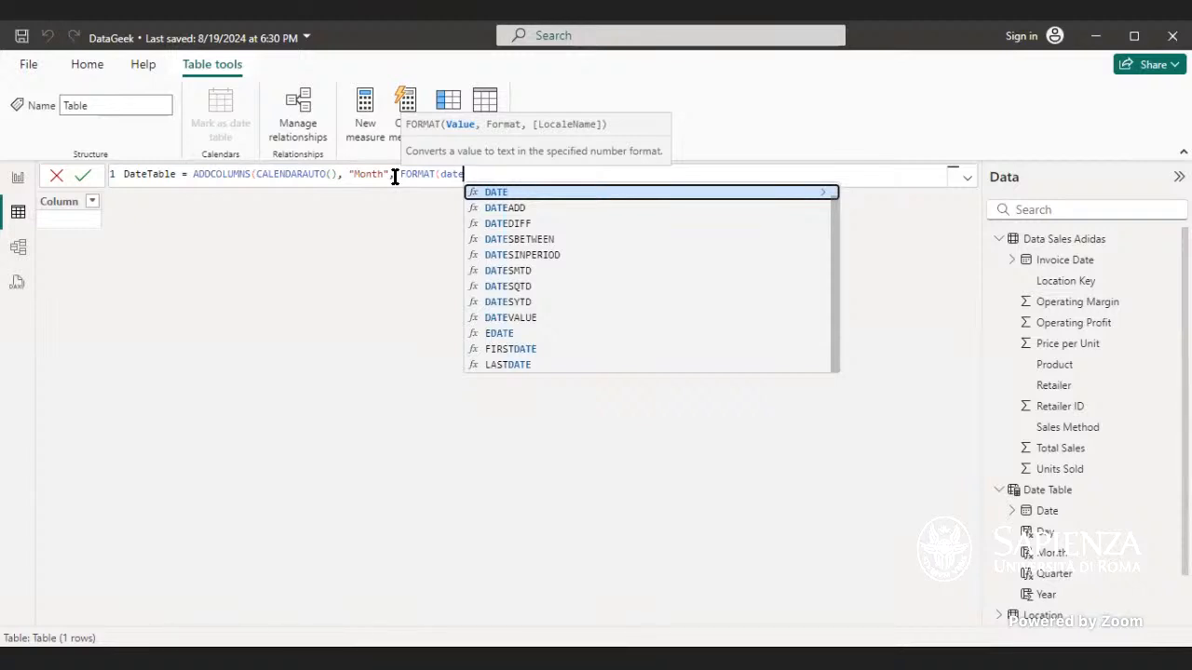
key("Tab")
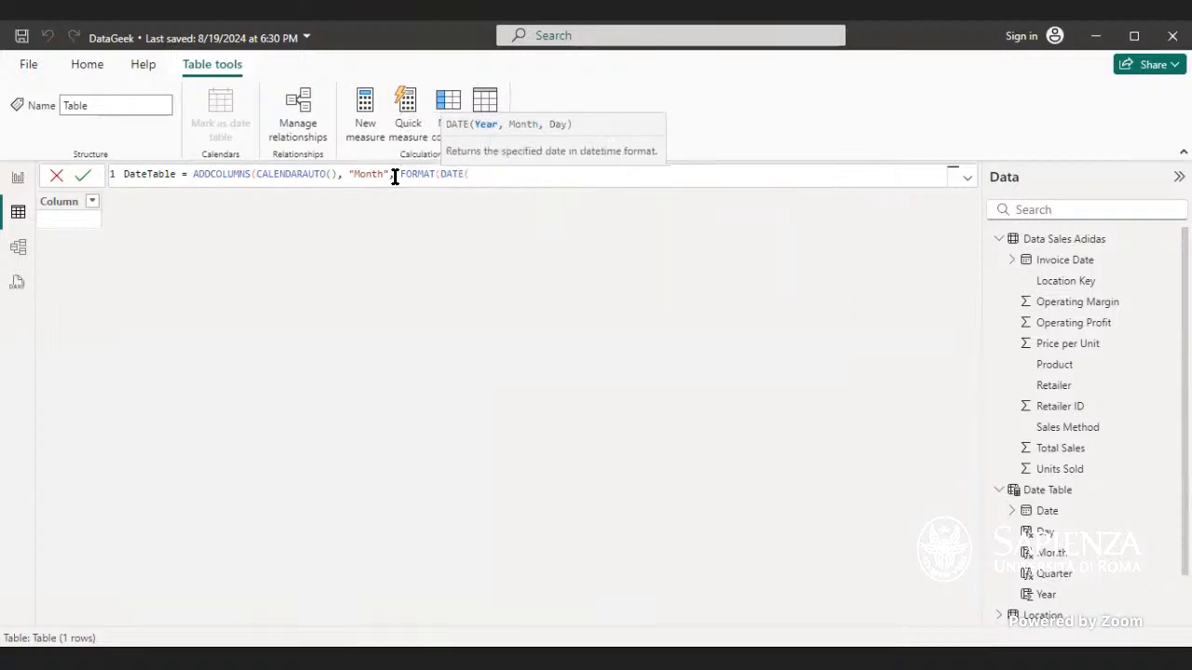
key("BackSpace")
key("BackSpace")
key("BackSpace")
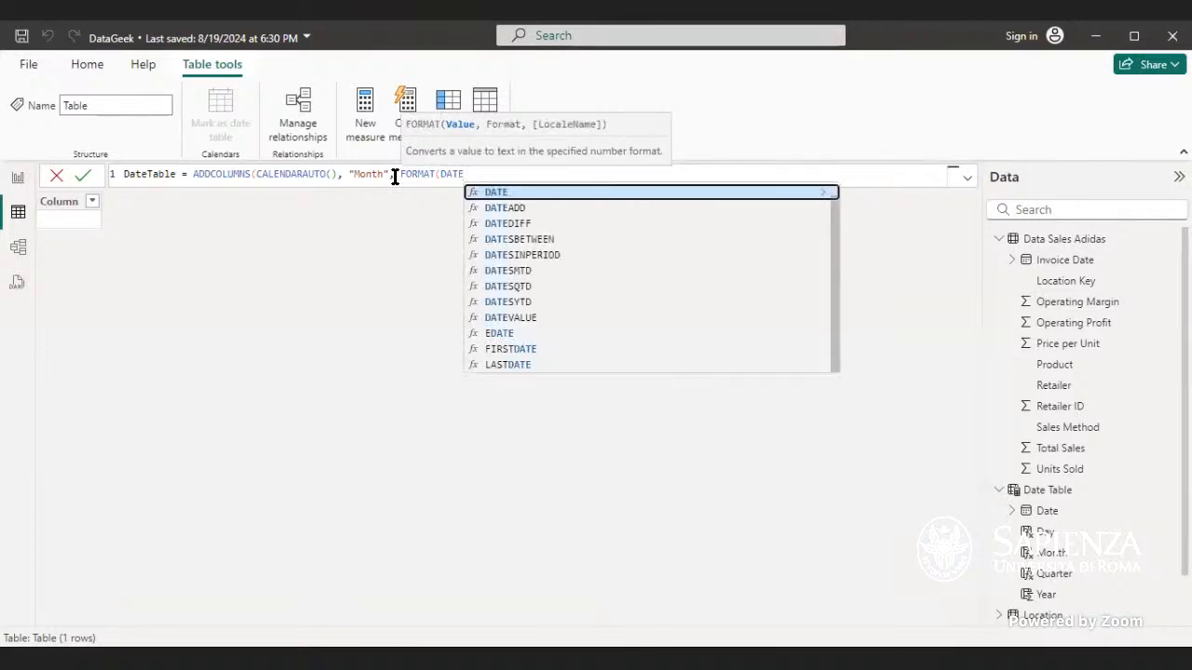
key("BackSpace")
key("BackSpace")
key("BackSpace")
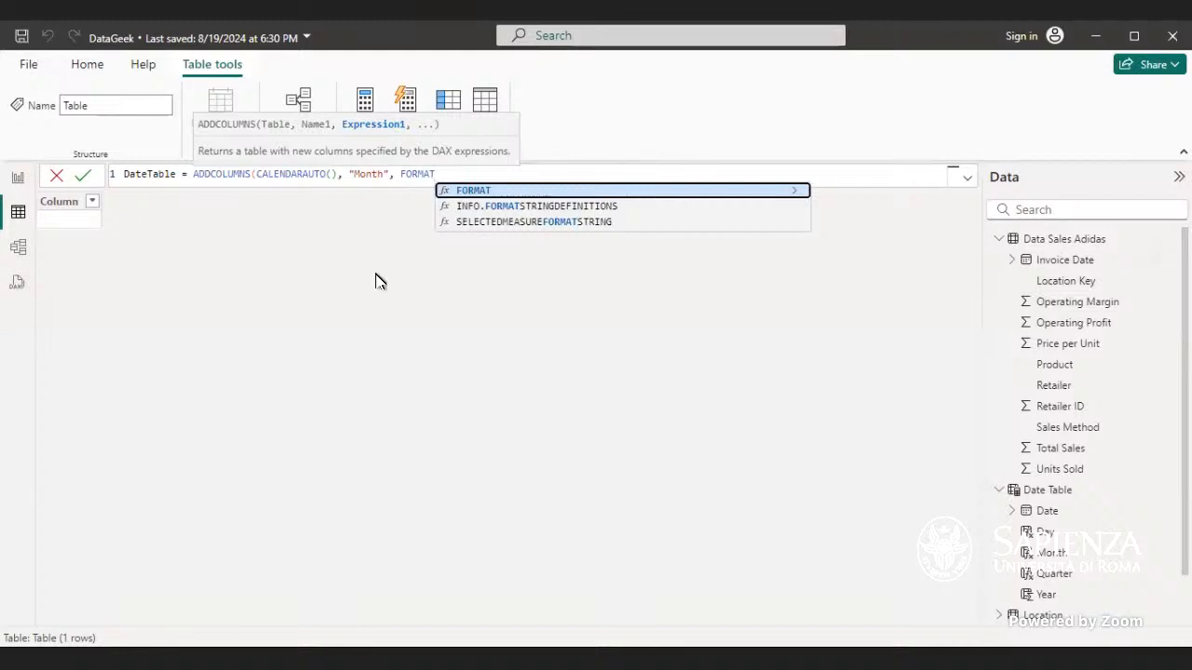
Step: Complete the Month expression as FORMAT(DATE,"MMM") and commit the DateTable formula
left_click_drag(435, 174, 65, 175)
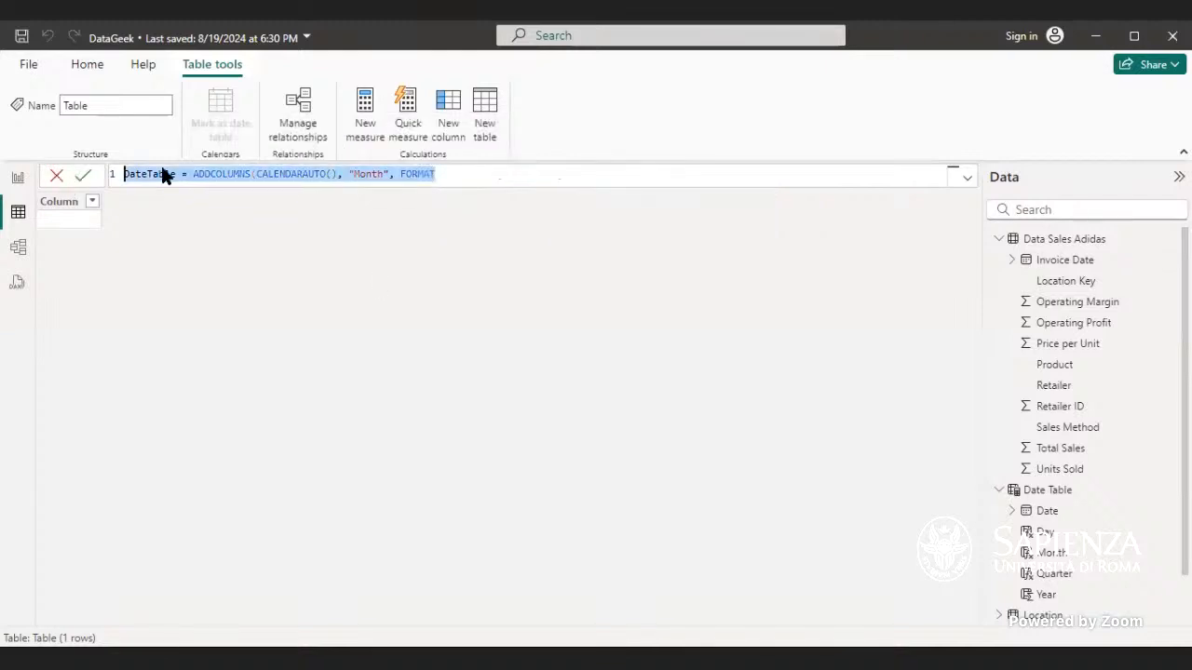
left_click(498, 174)
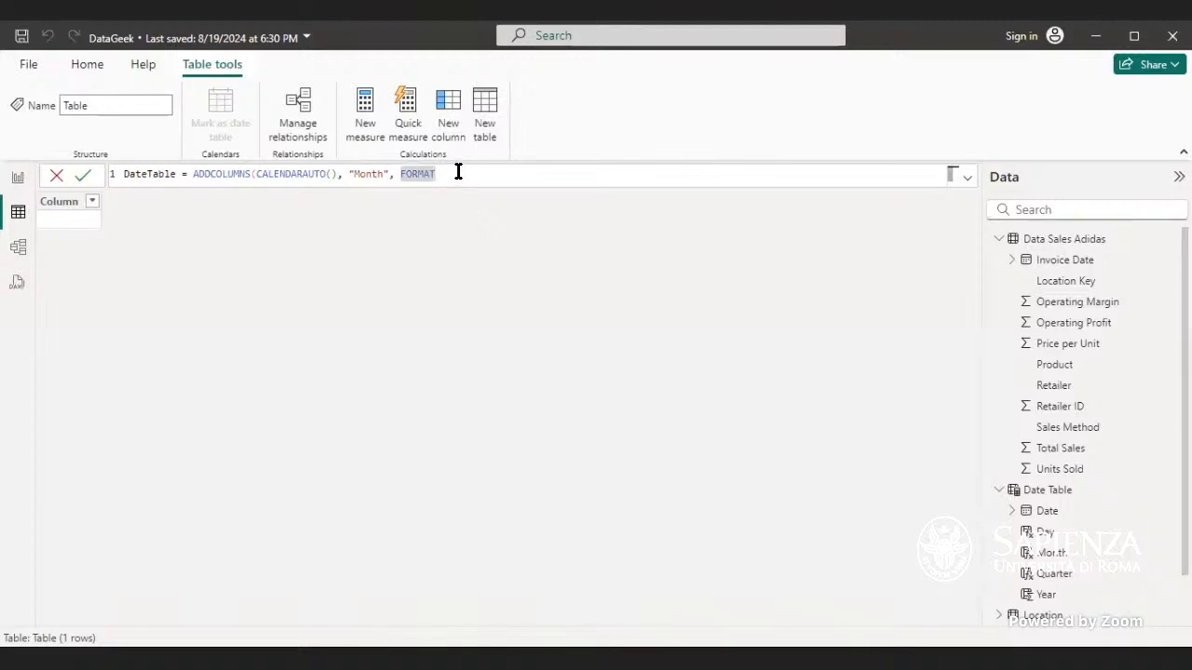
type("(")
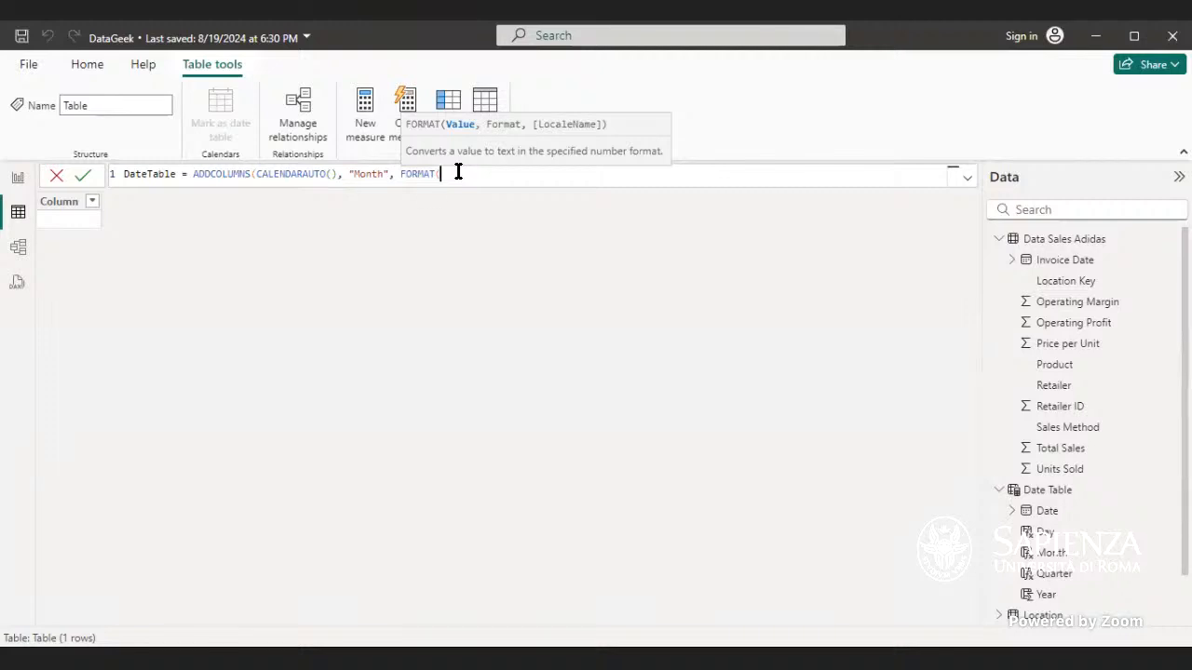
type("dat")
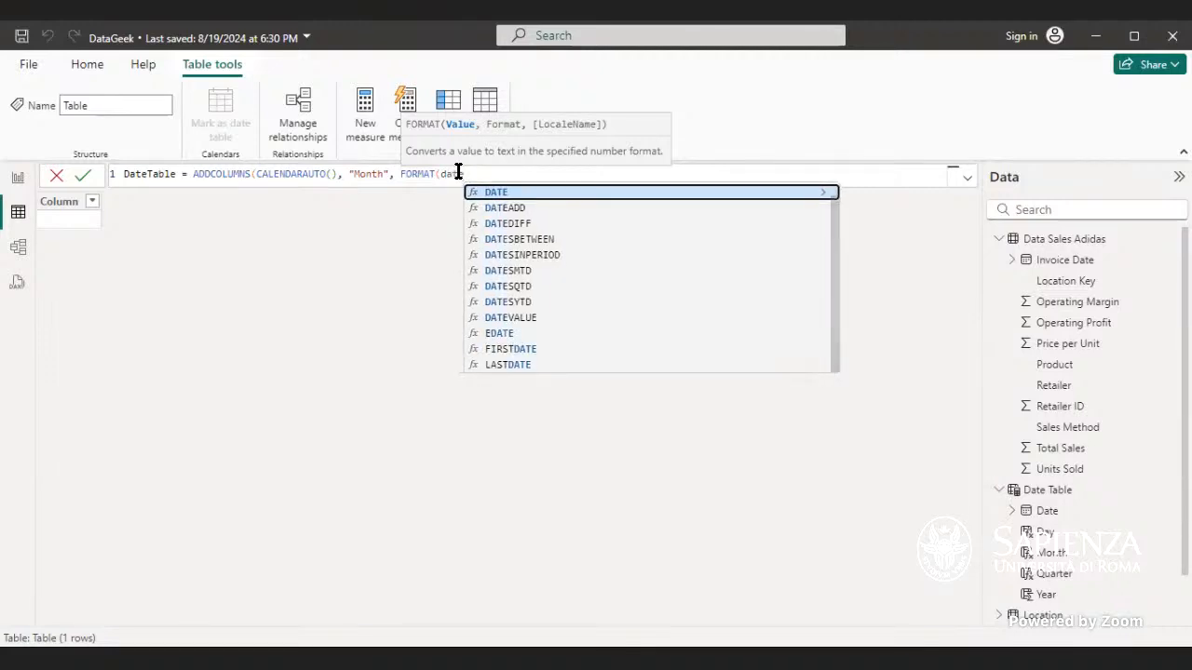
key("Tab")
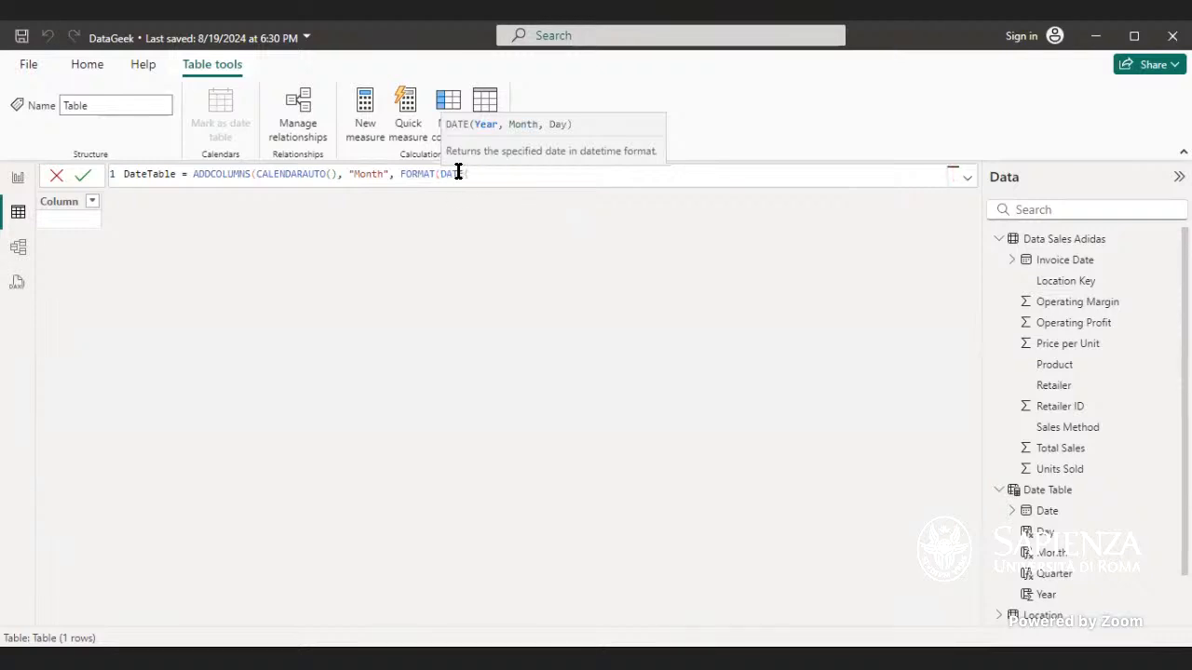
key("BackSpace")
key("Escape")
type(",\"")
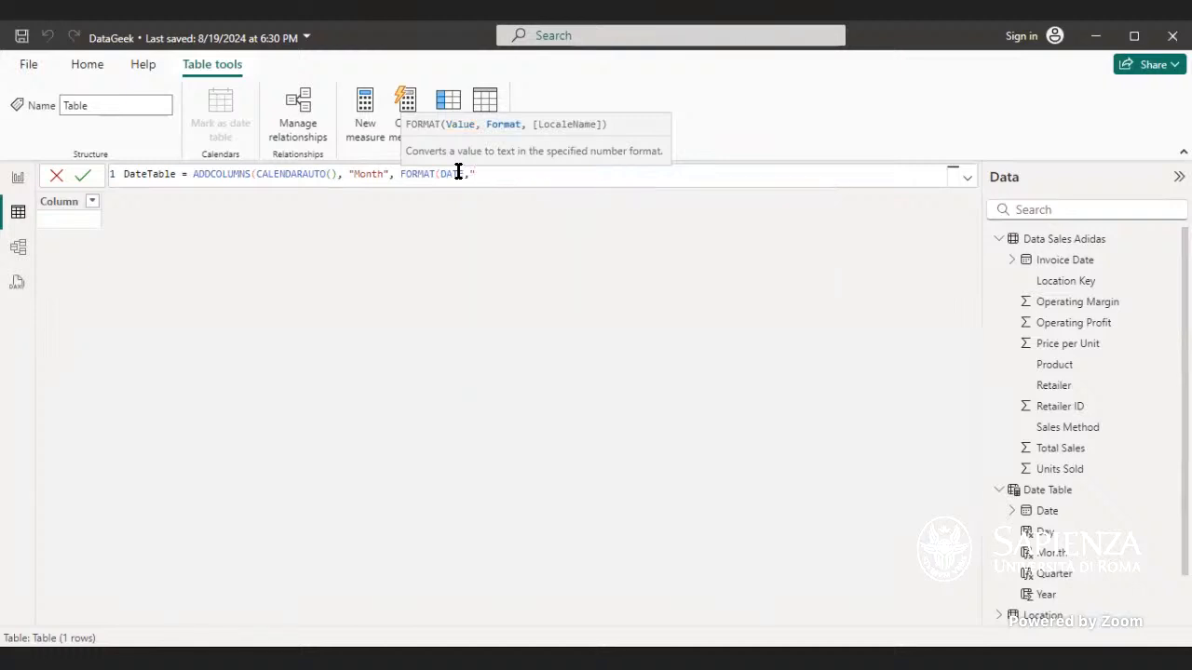
type("MMM\")")
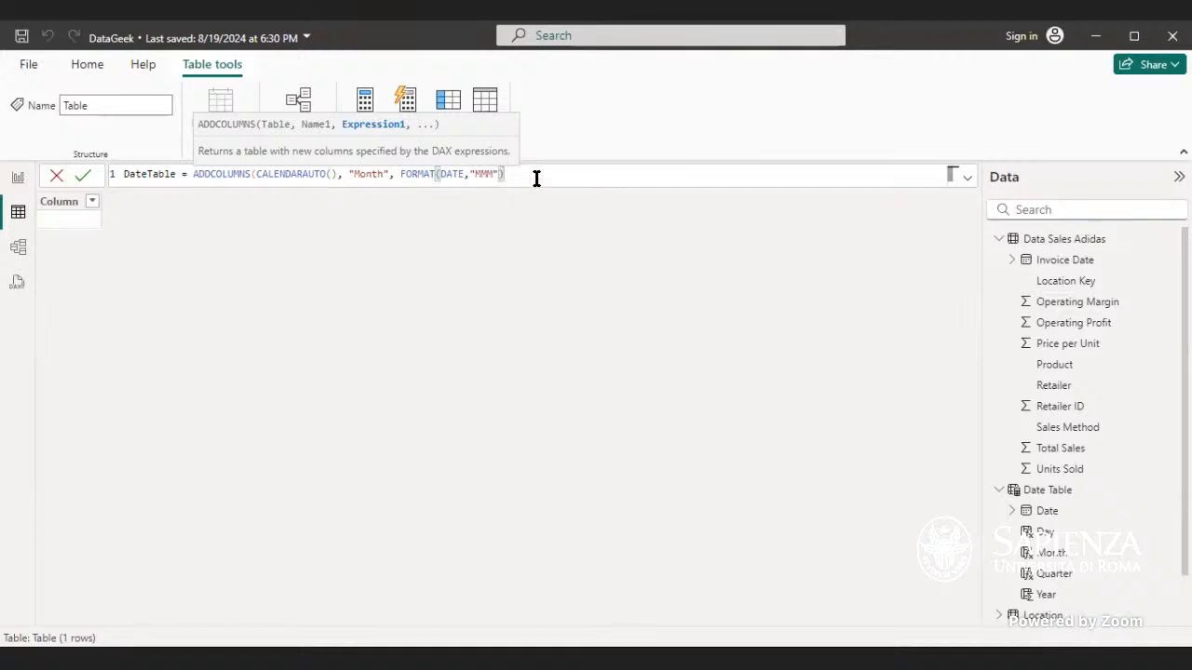
key("Return")
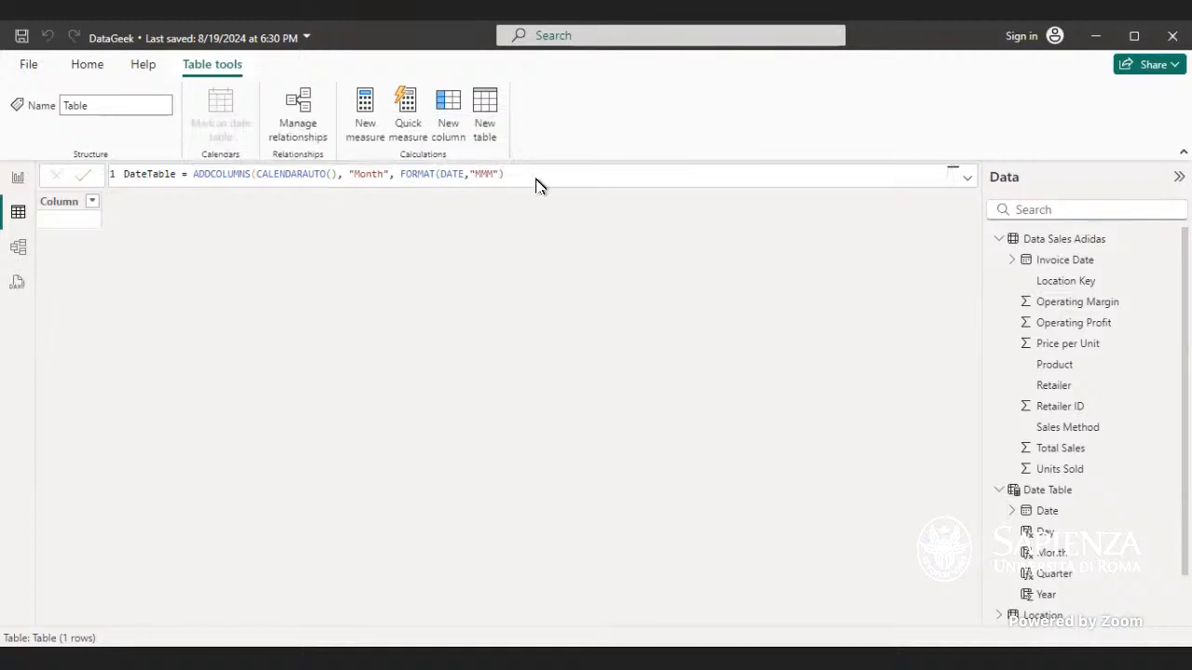
Step: Replace DATE in the Month expression with the [Date] column reference and commit the DateTable formula
double_click(464, 174)
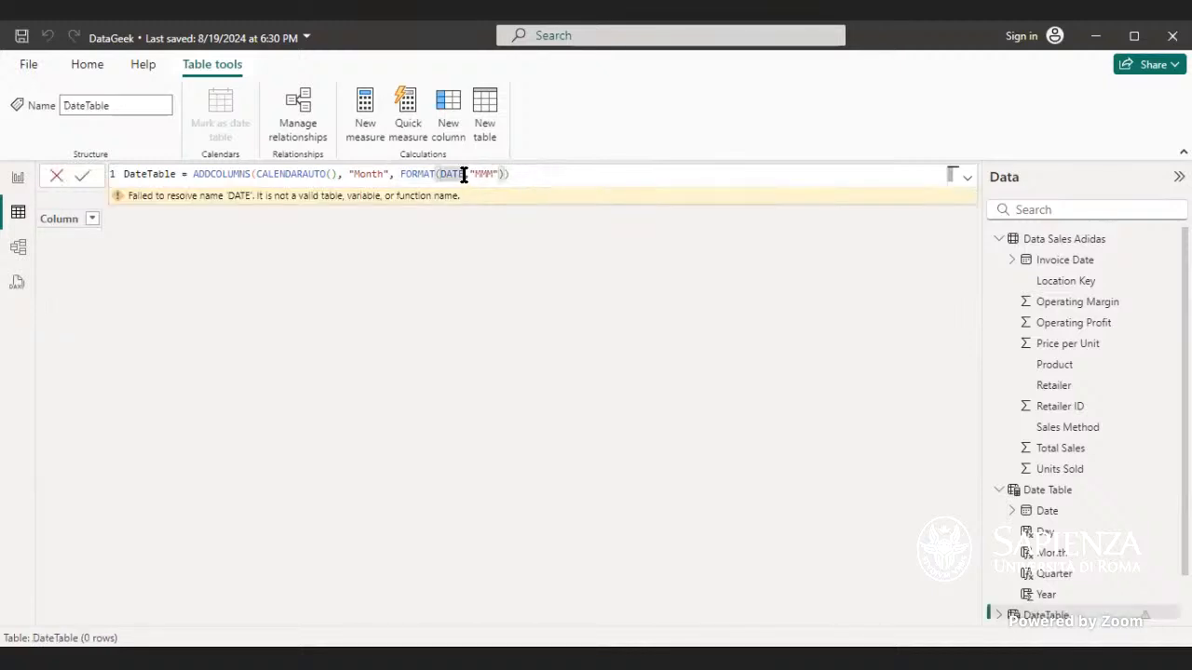
key("BackSpace")
type("in")
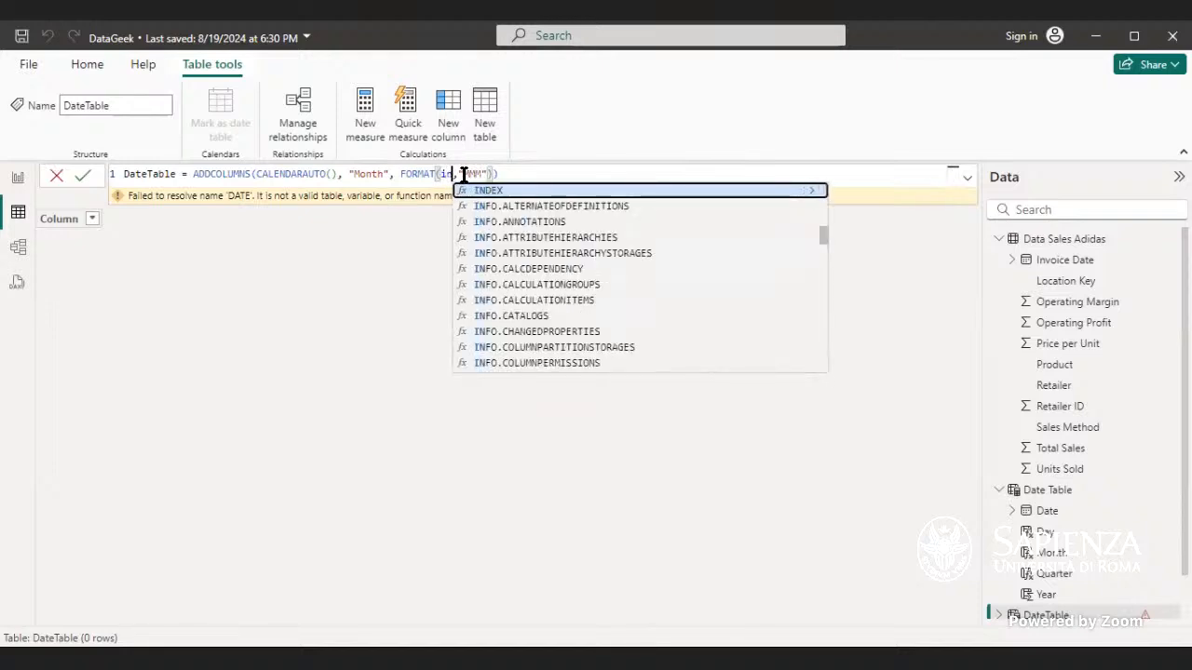
type("v")
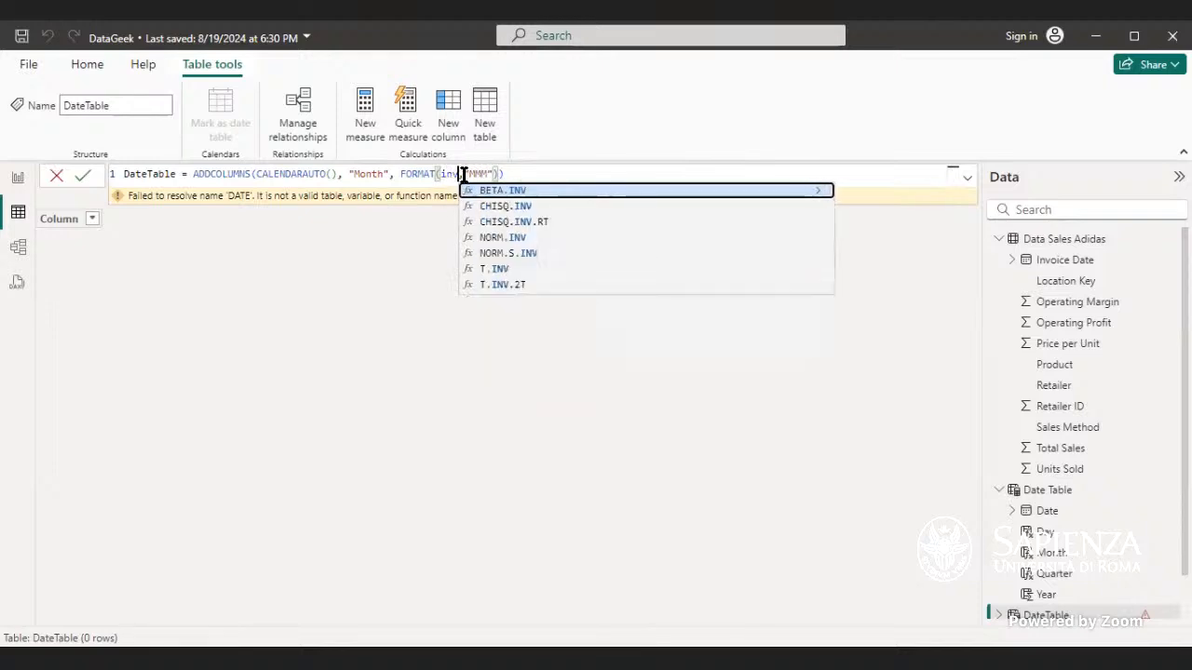
key("BackSpace")
key("BackSpace")
key("BackSpace")
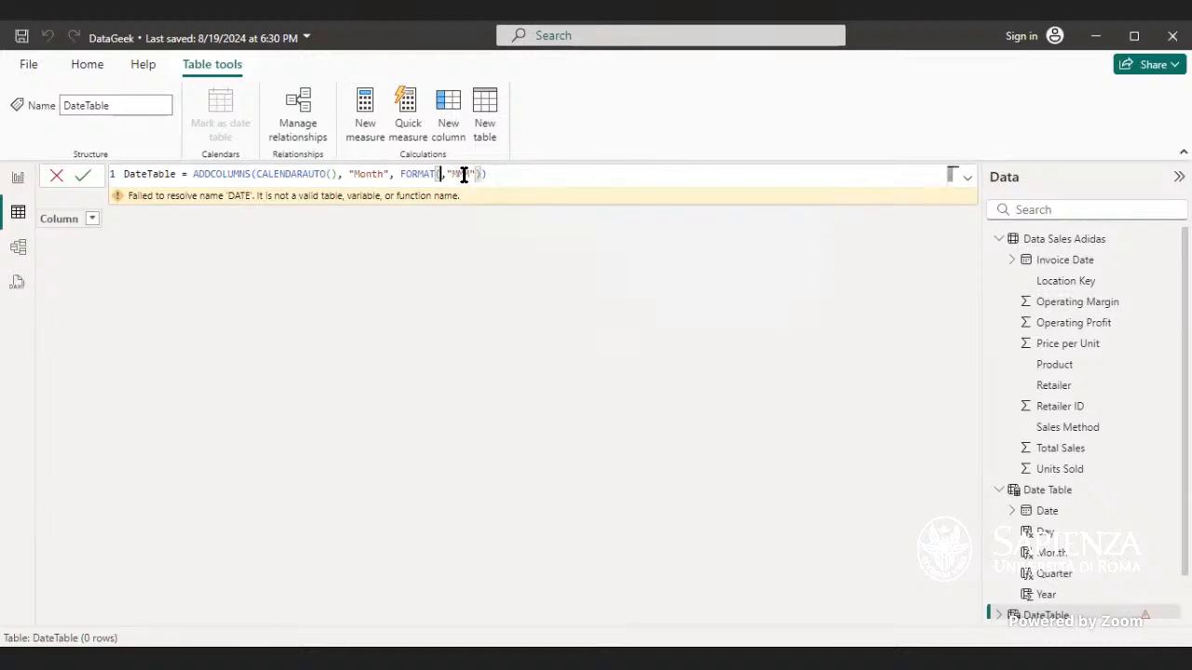
type("date")
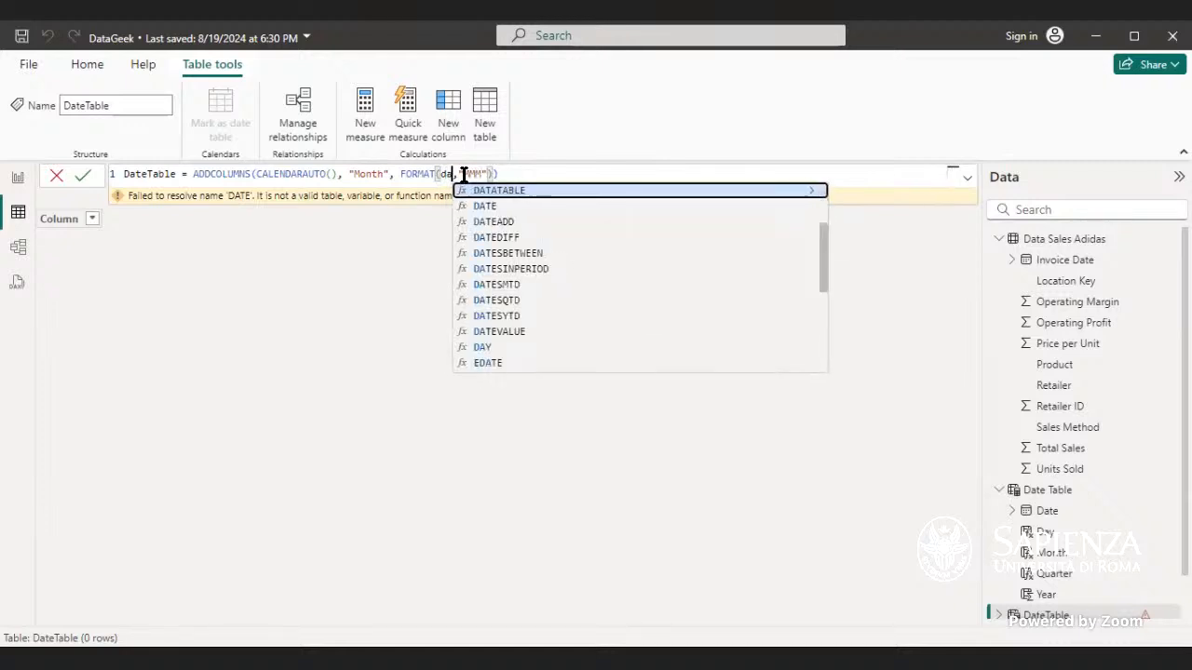
key("Up")
key("Down")
key("Tab")
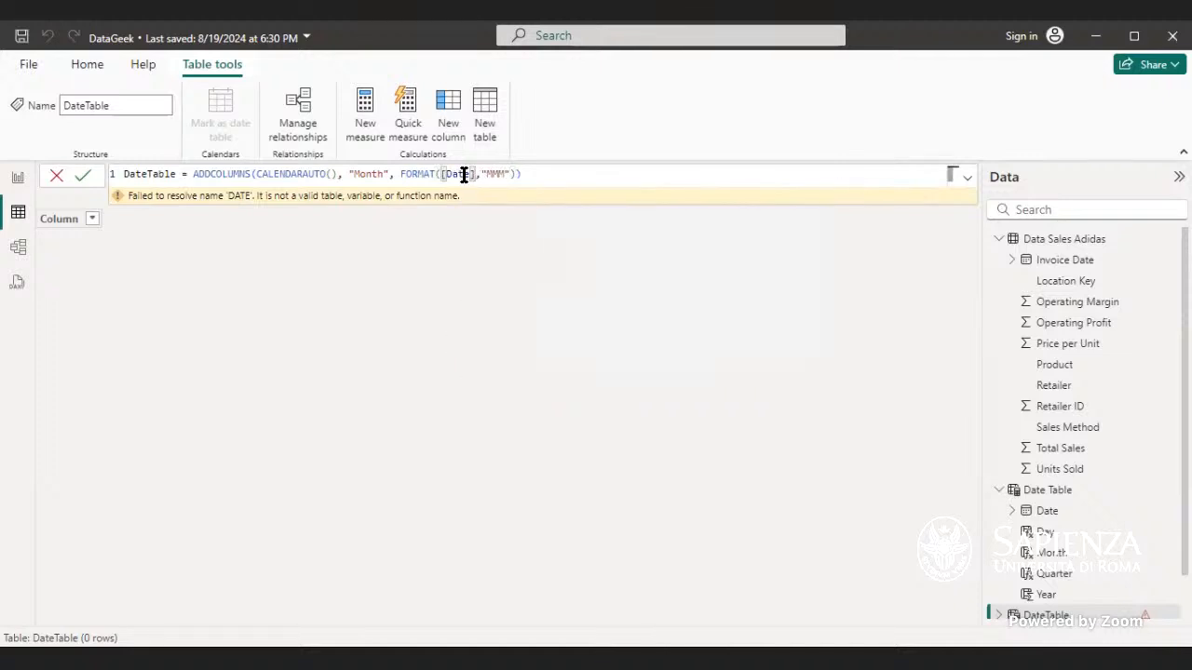
key("Return")
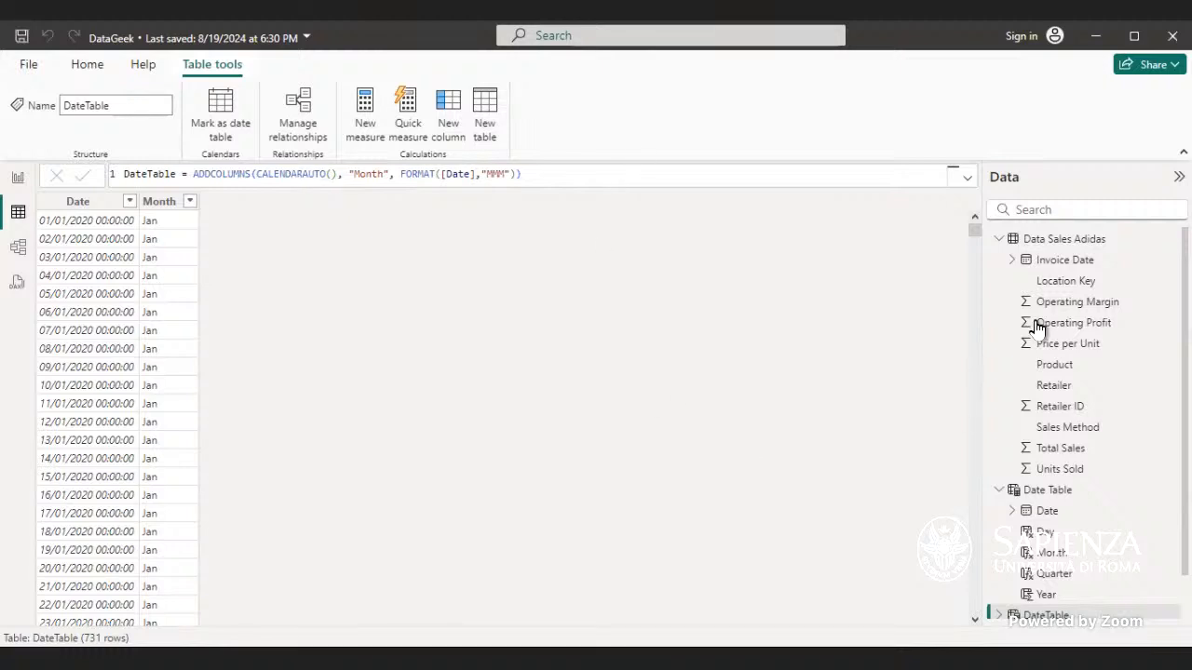
Step: Compare the existing Date Table's columns, including Year, with the new DateTable
left_click(1051, 491)
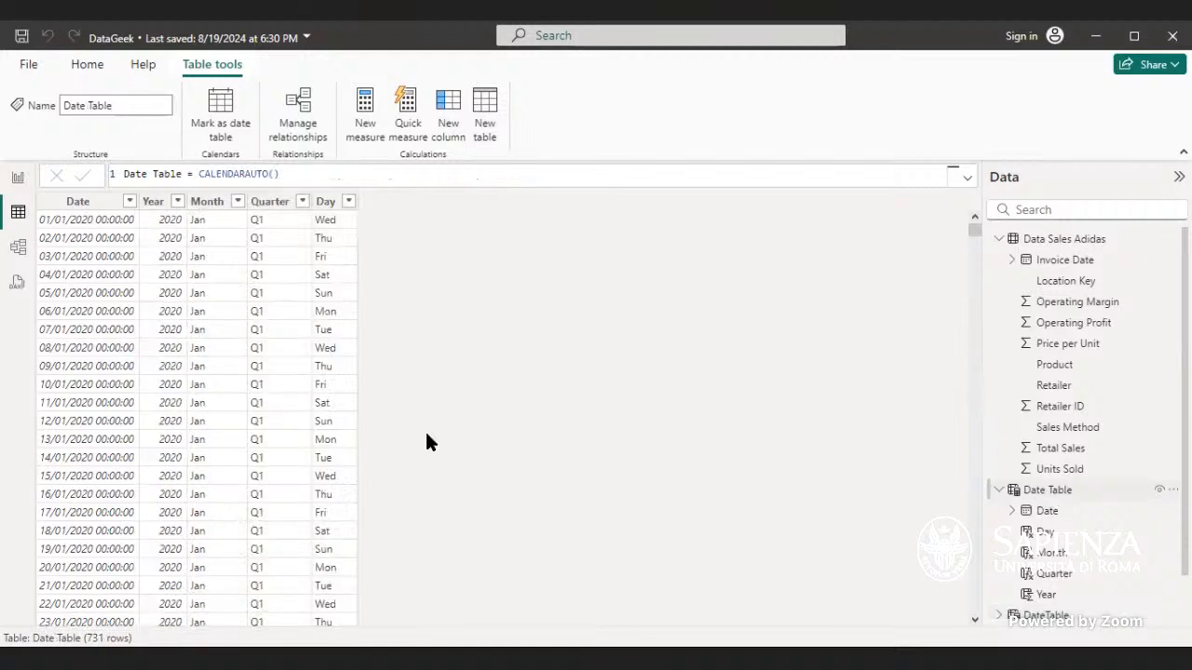
left_click(152, 203)
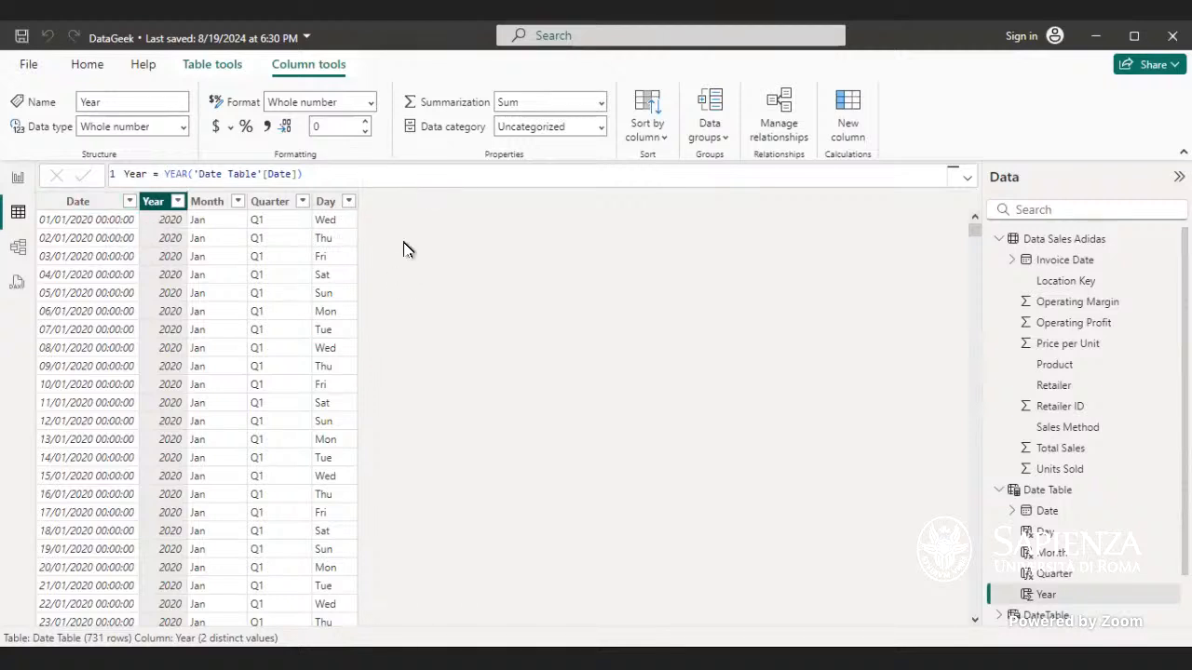
left_click(1034, 617)
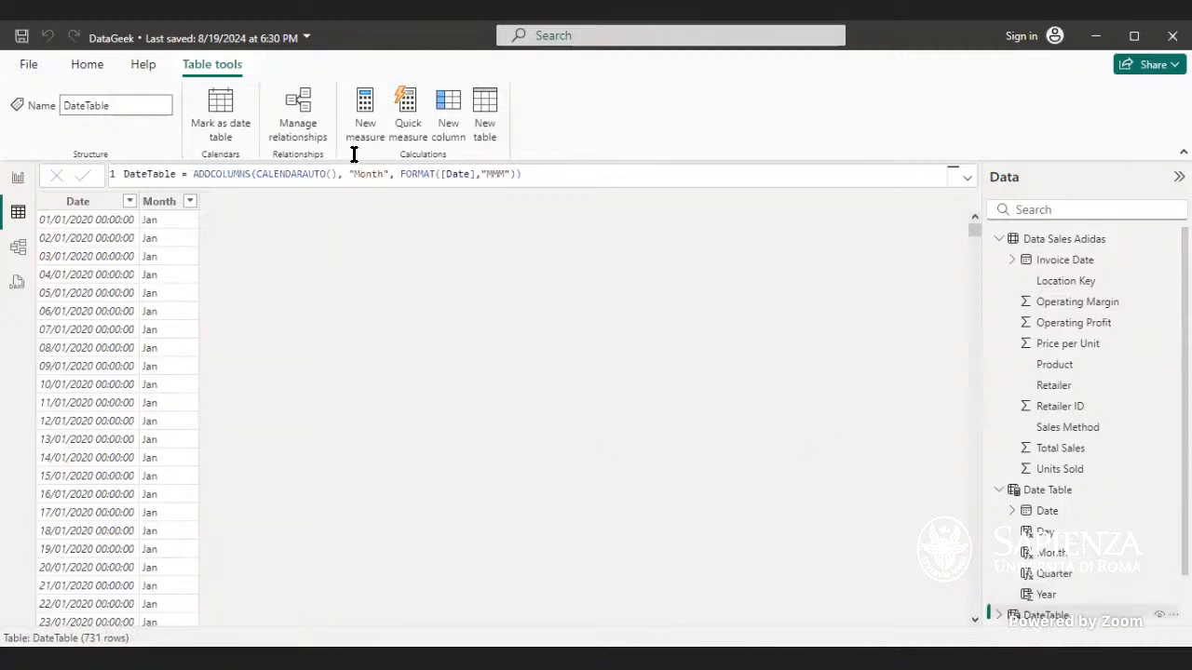
Step: Append a "Quarter" column name to the DateTable's ADDCOLUMNS formula
left_click(516, 177)
type(")")
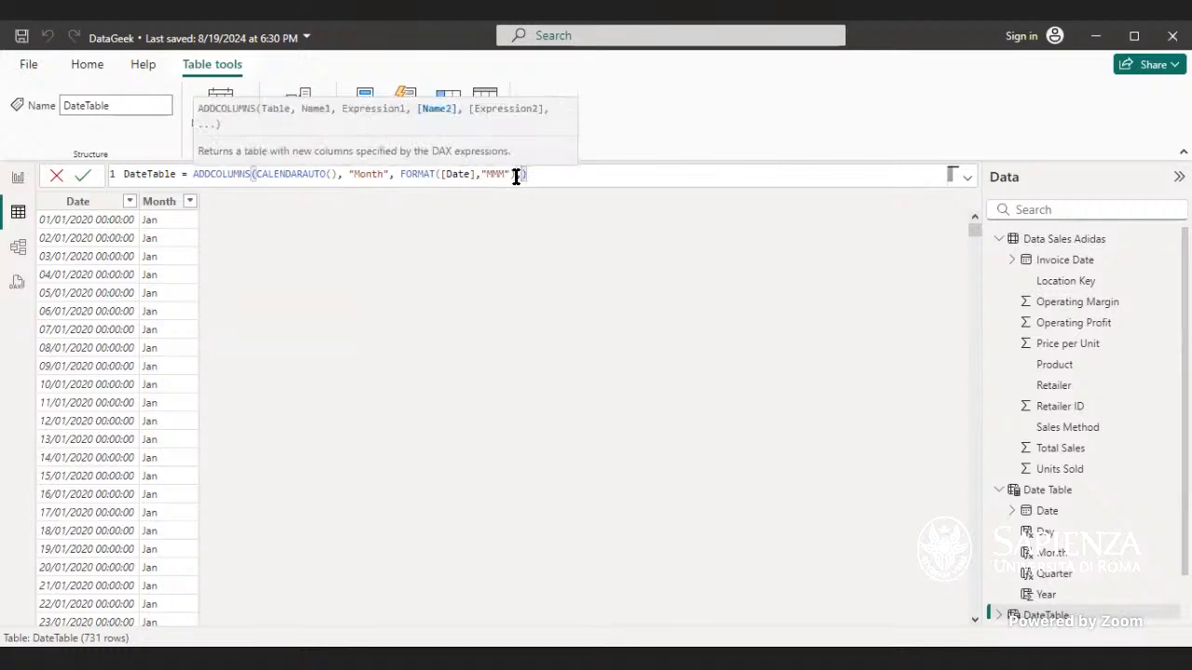
type(",")
type("\"\"Quarter, ")
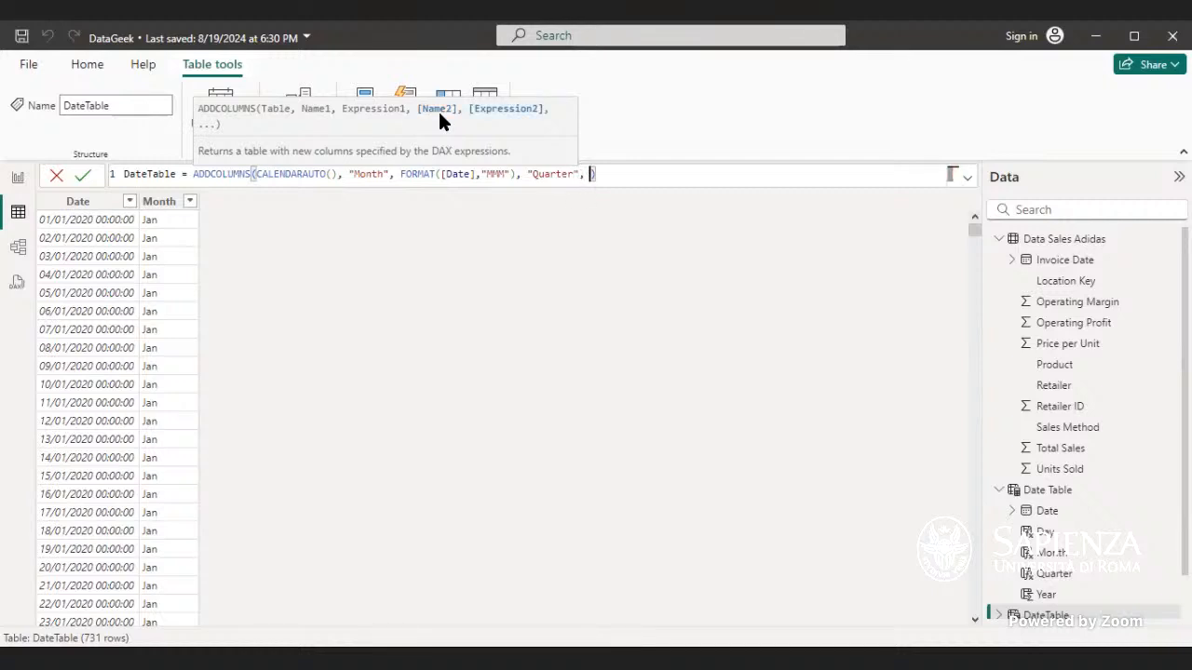
type("format")
Step: Complete the Quarter expression as FORMAT([Date], "\QQ") and close the formula's parentheses
key("Tab")
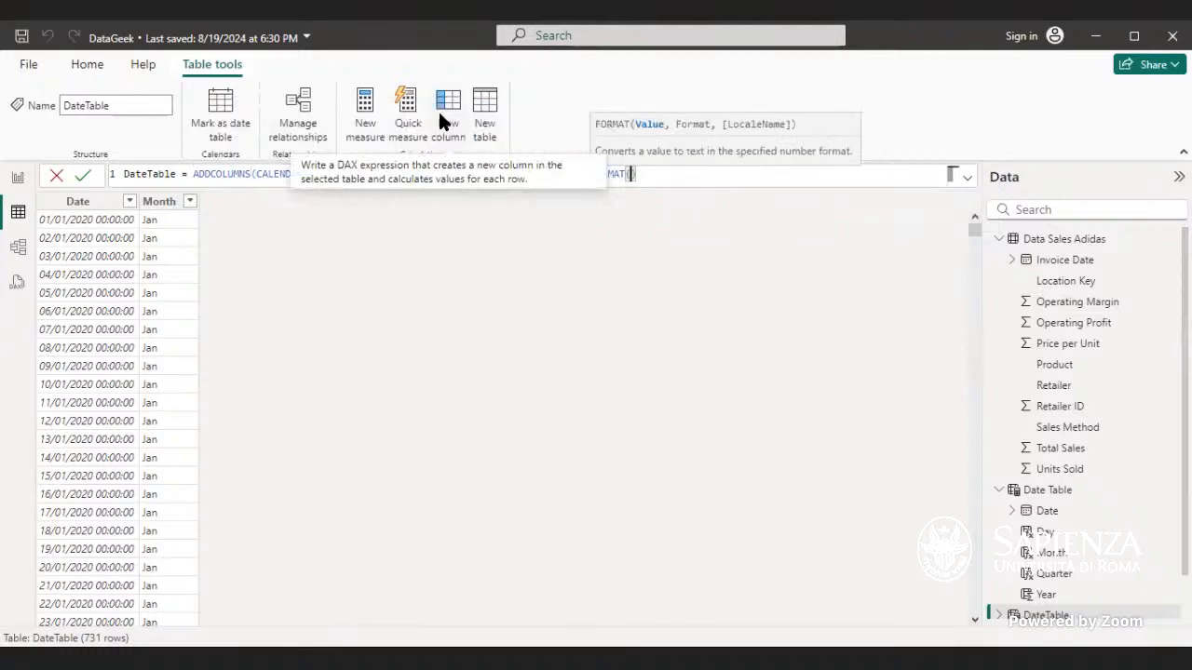
type("date")
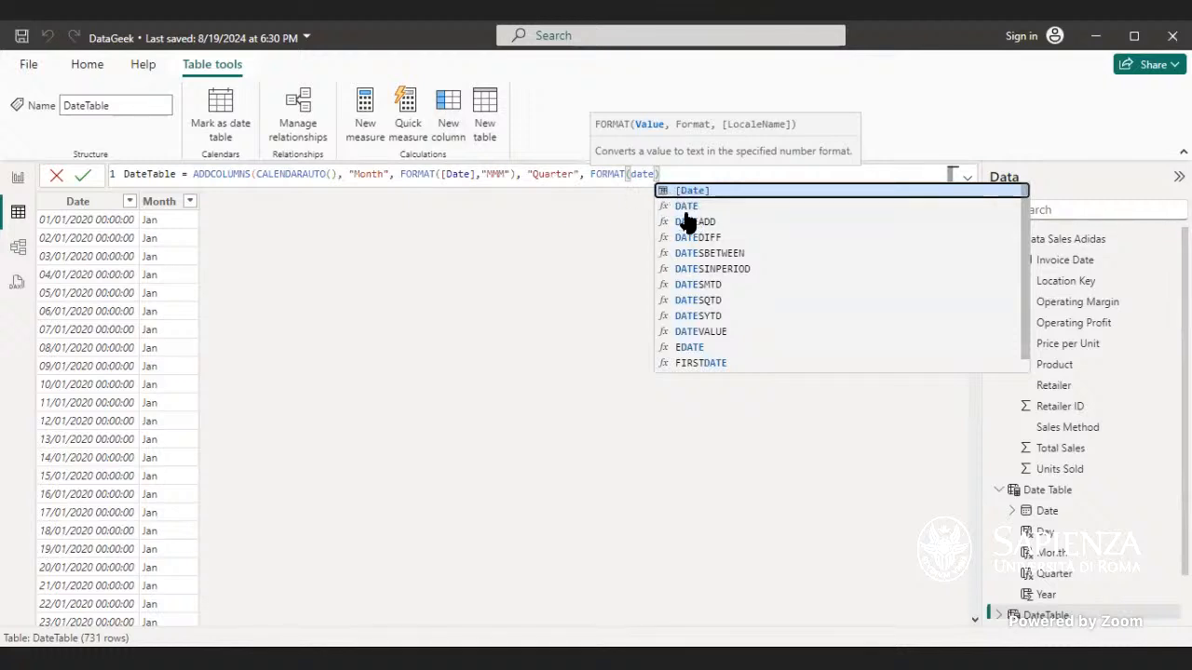
key("Up")
key("Down")
key("Tab")
type(", \"\\QQ")
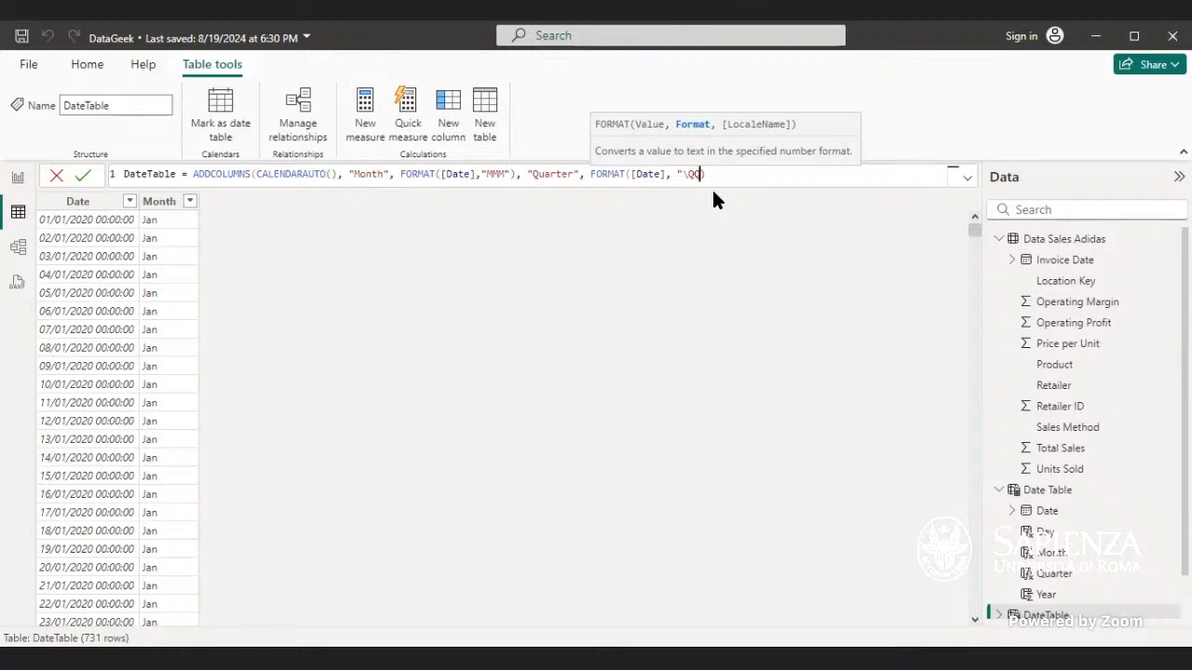
type("\"")
left_click(716, 175)
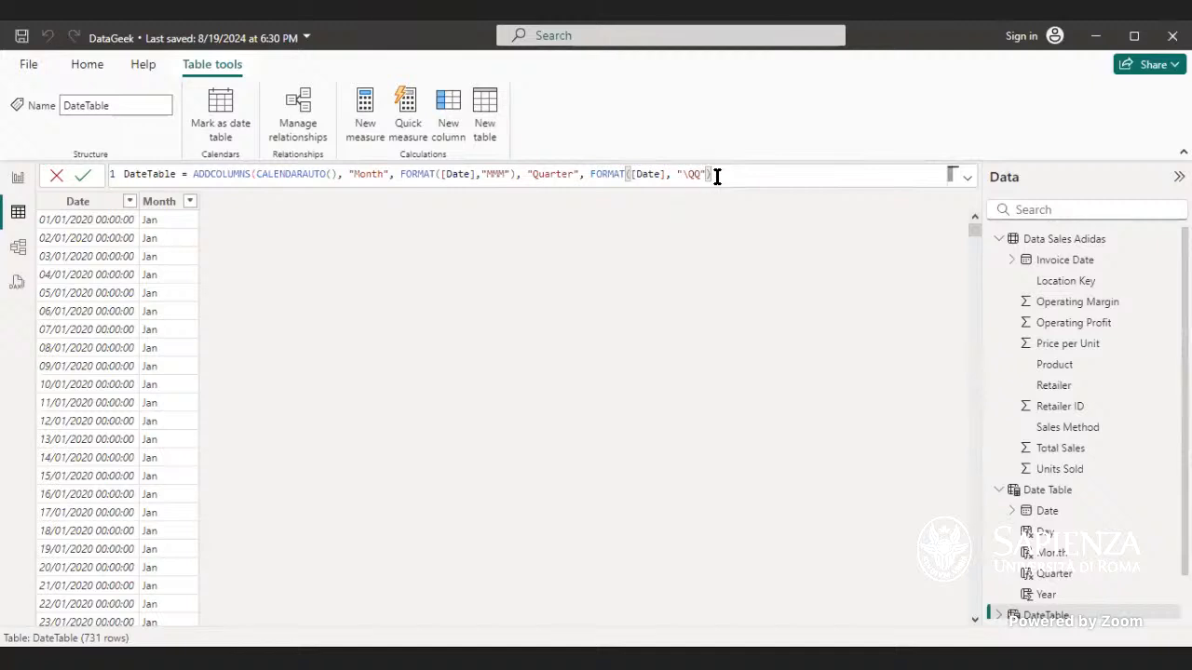
type(")")
type(")")
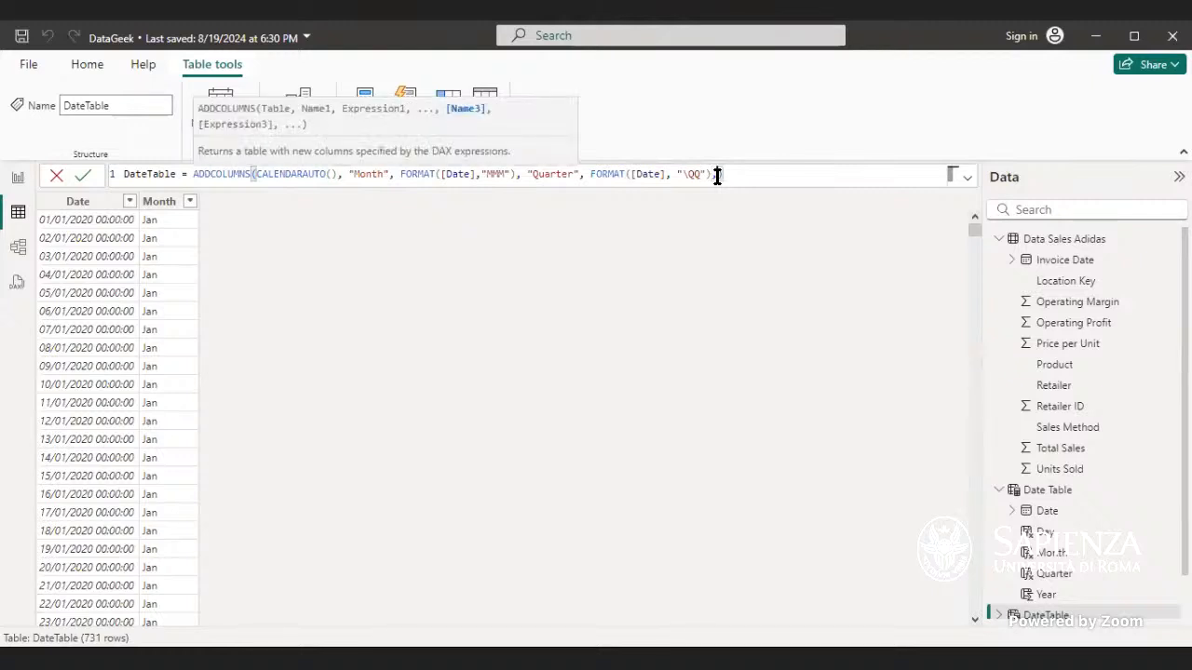
type(", \"")
type("Da")
type("y\"")
type("\"")
type(",")
type(" Fo")
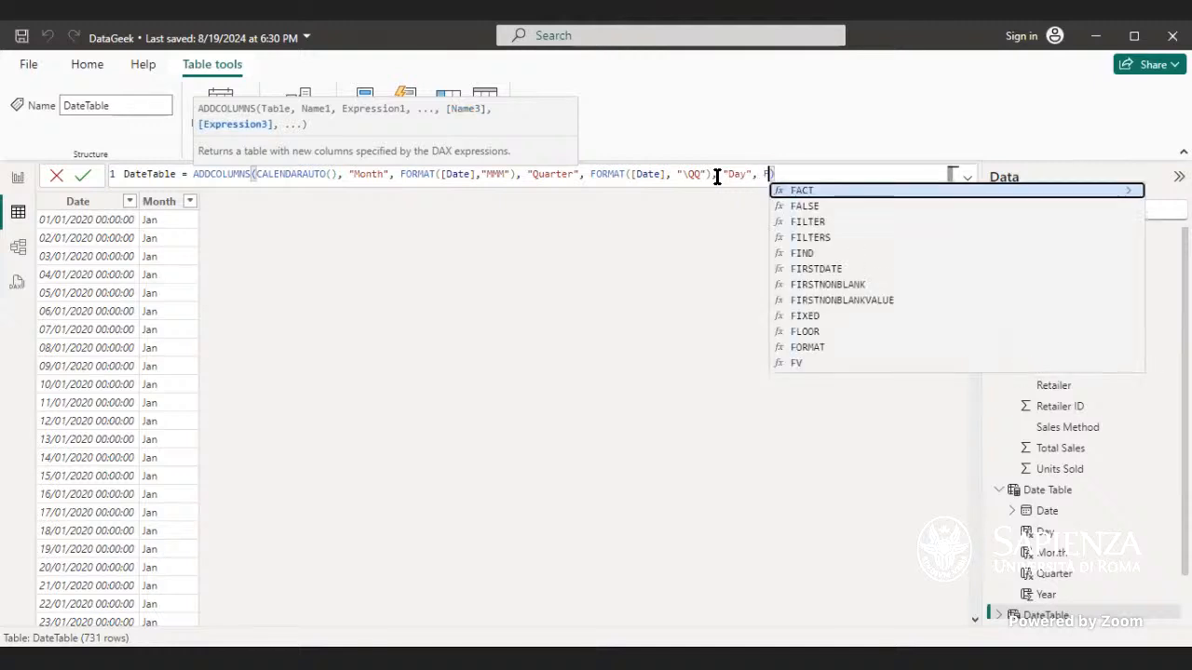
type("rmat")
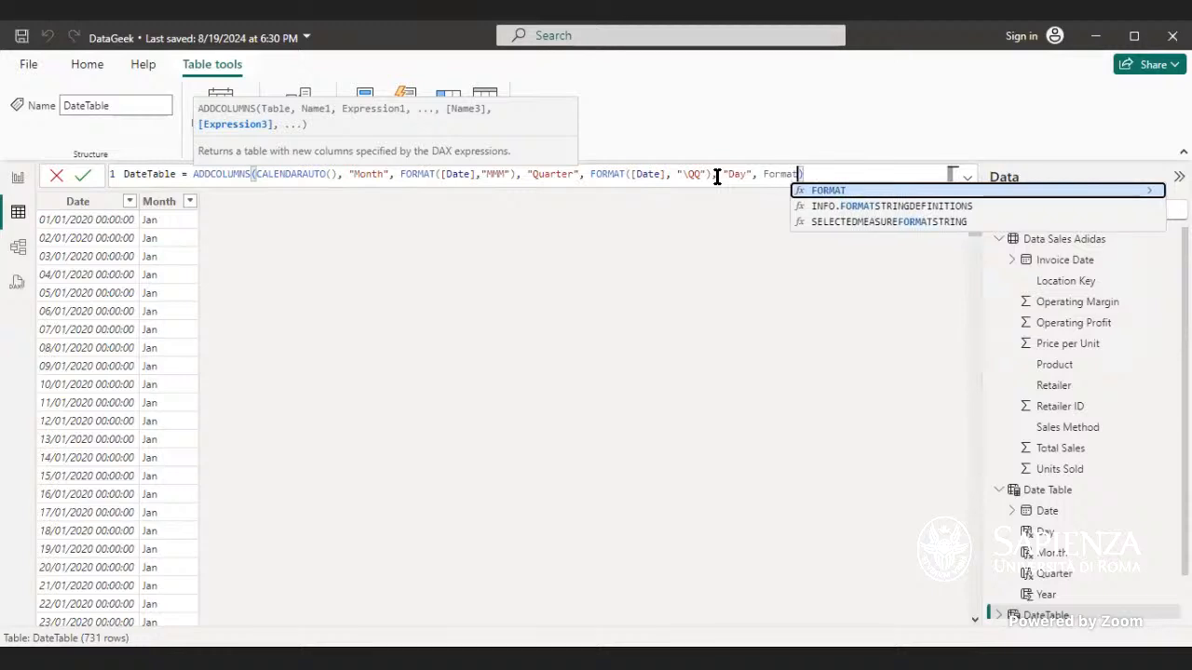
Step: Add a "Day" column with FORMAT([Date], "DDD") to the DateTable formula, followed by a comma
key("Tab")
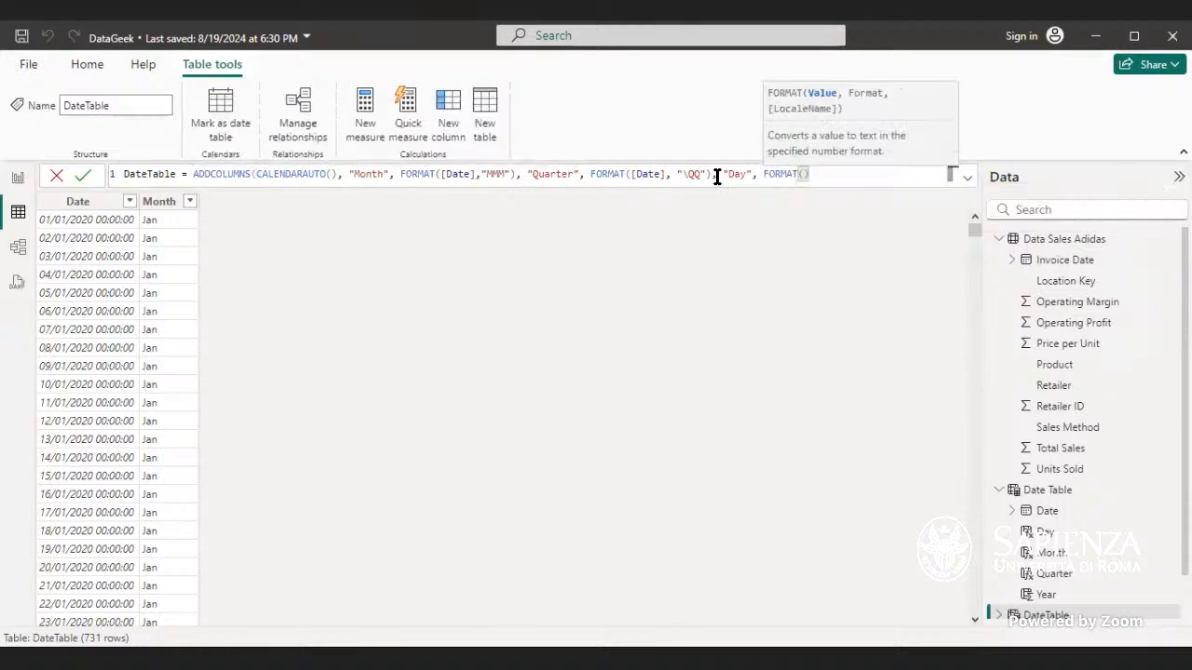
type("da")
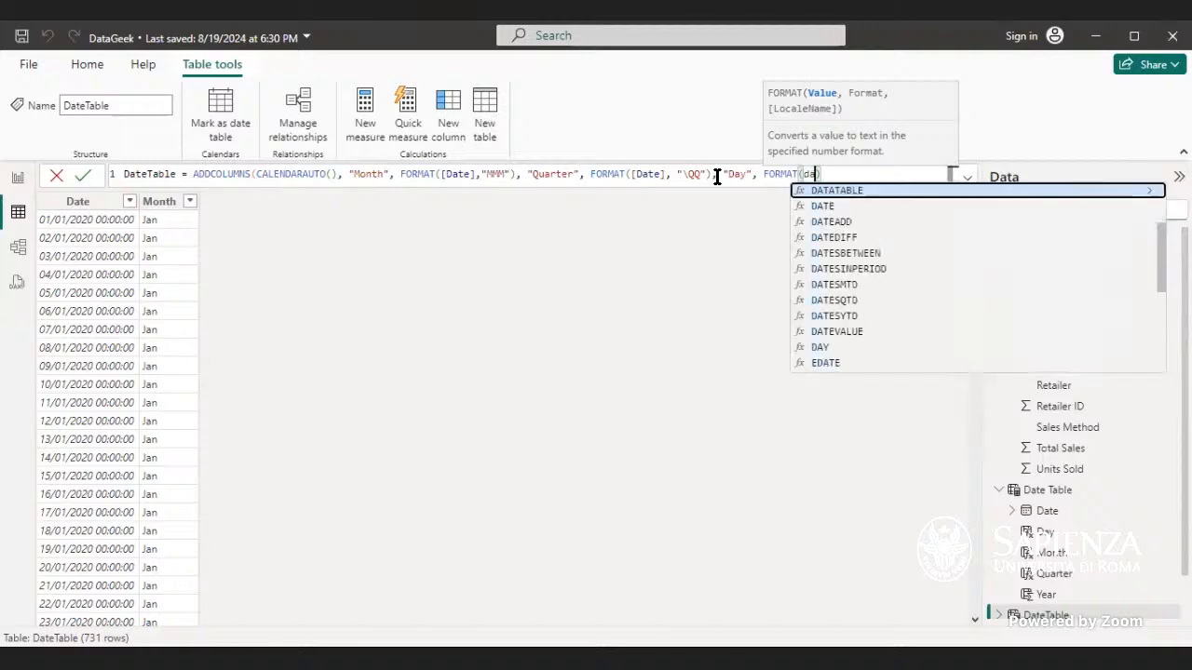
type("te")
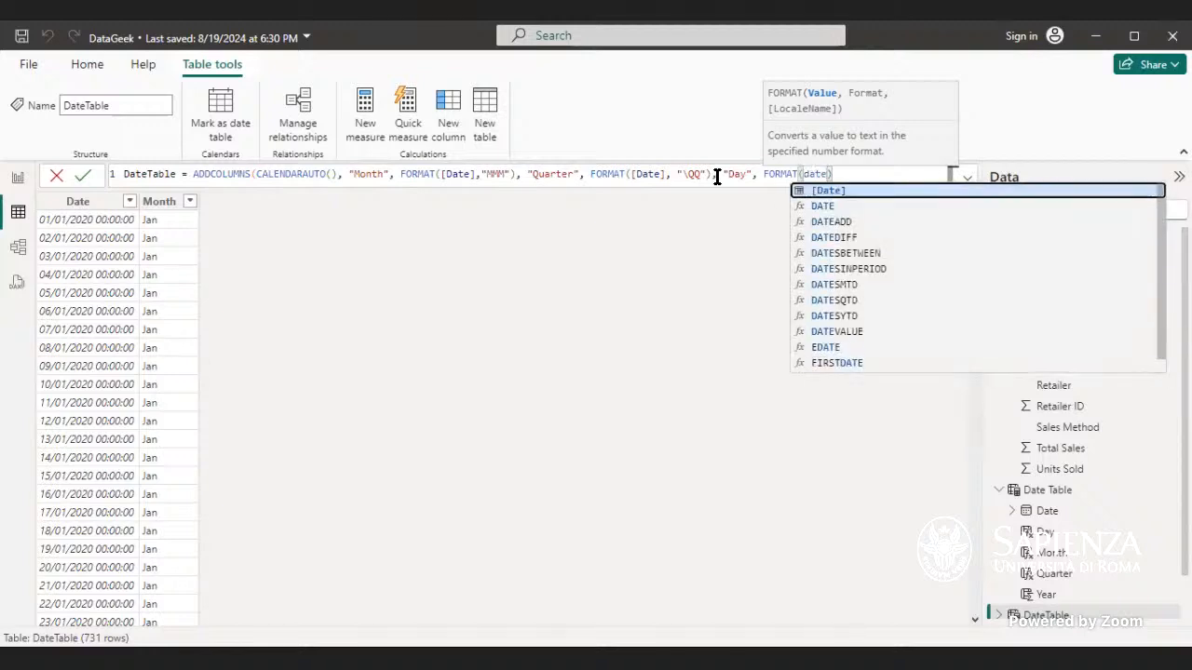
key("Tab")
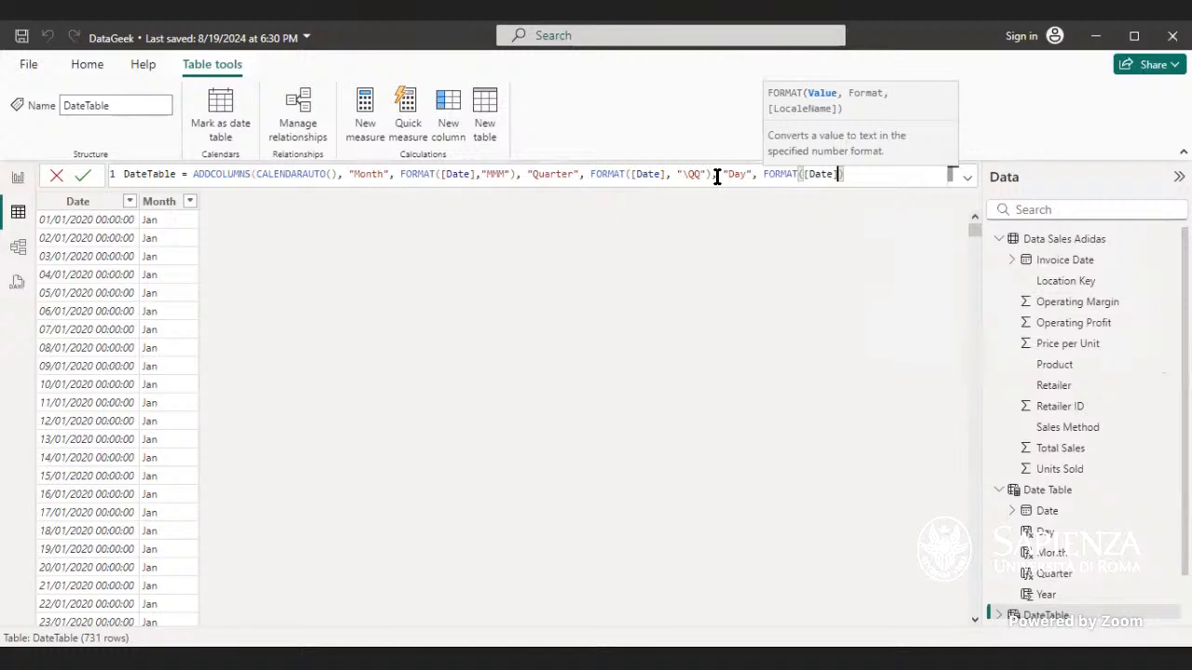
type(", \"DDD")
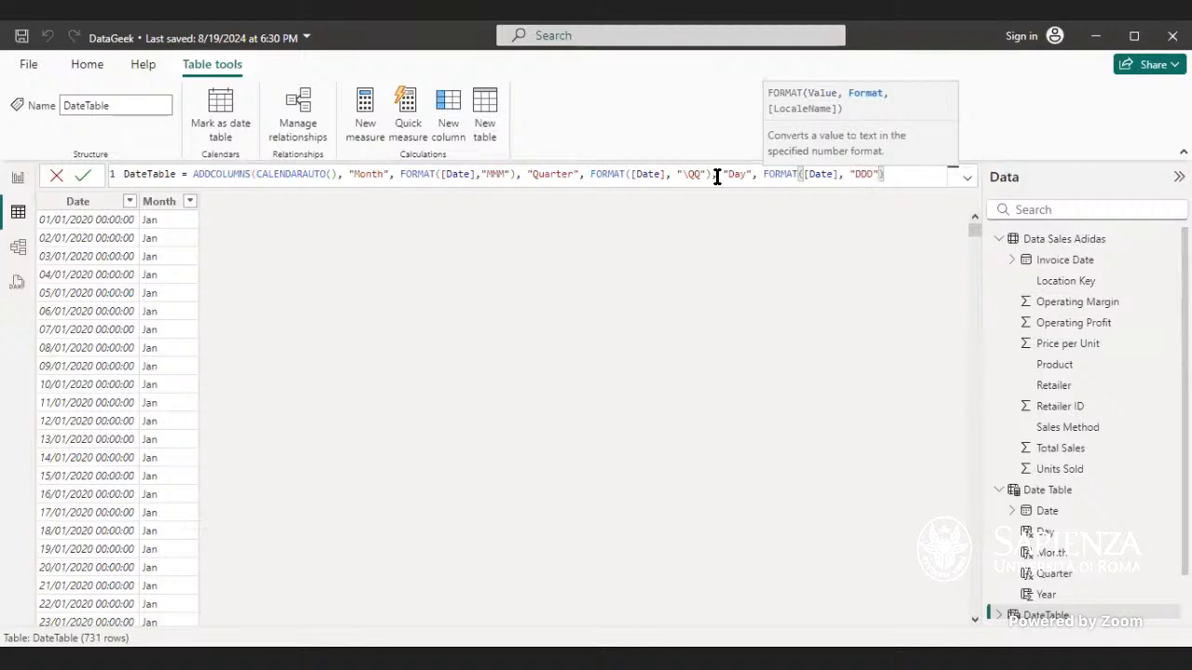
key("End")
type(",")
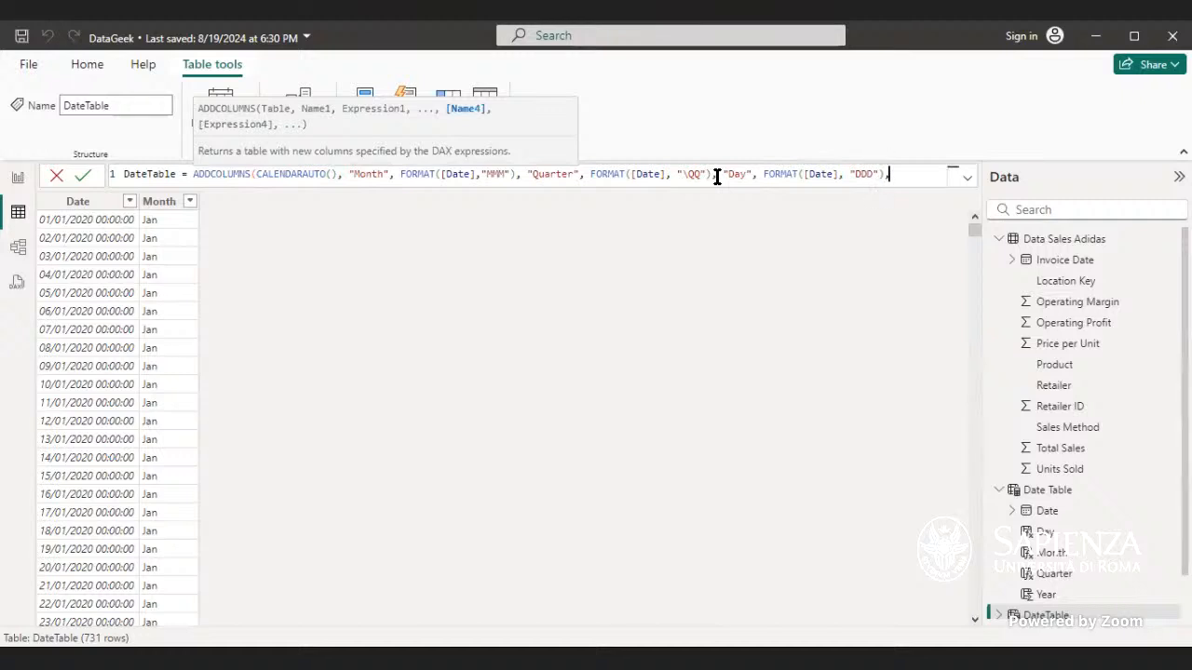
type("\"Year\", format")
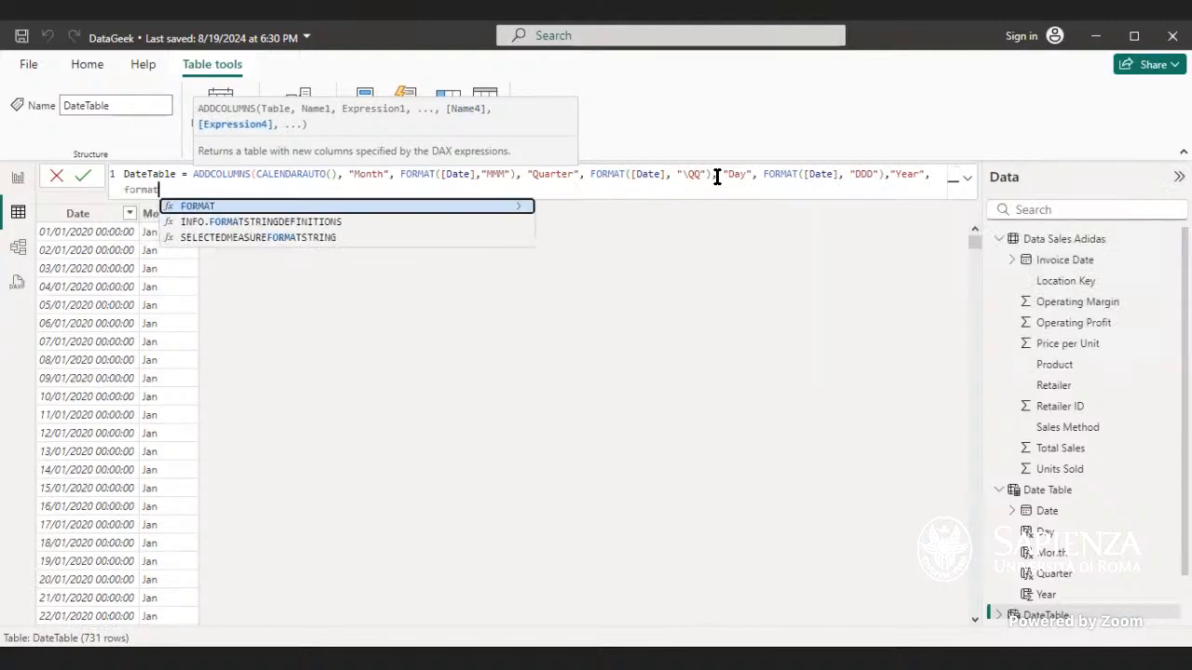
Step: Add a "Year" column with FORMAT([Date], "YYYY") to the DateTable formula and commit it
key("Tab")
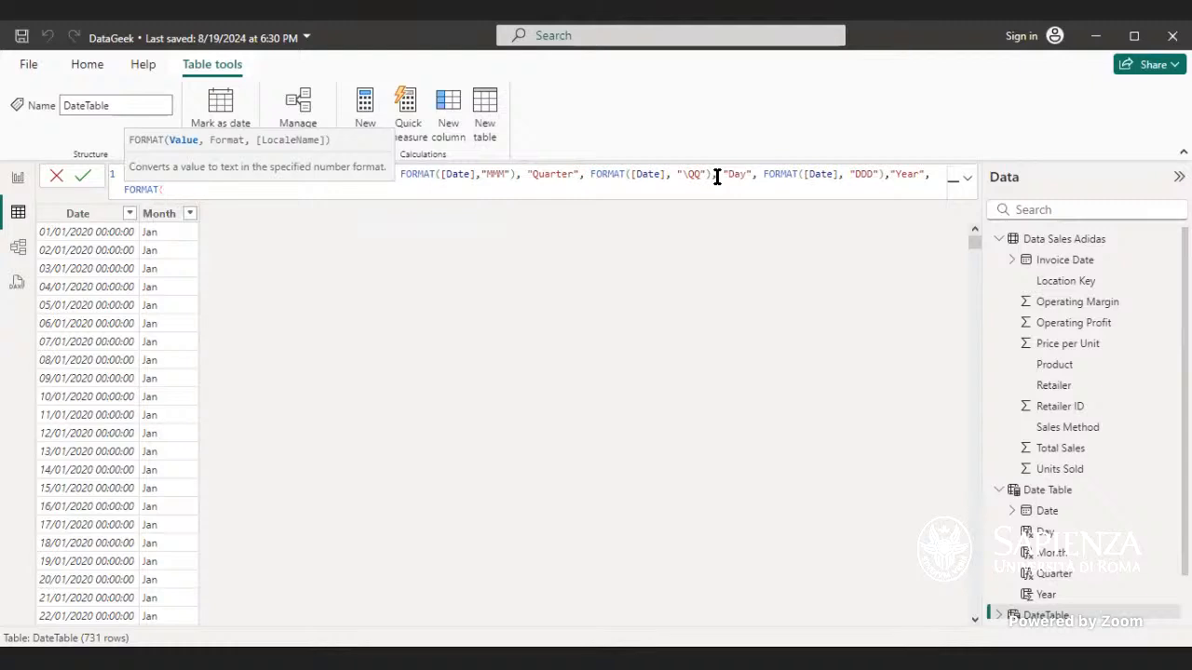
type("date")
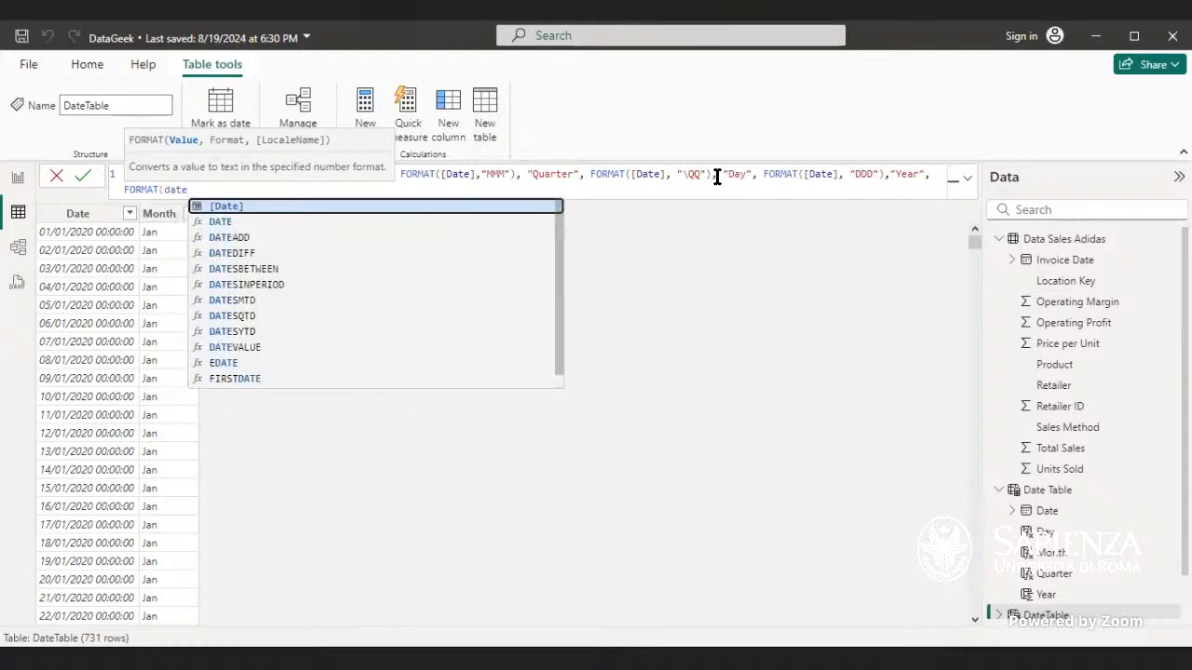
key("Tab")
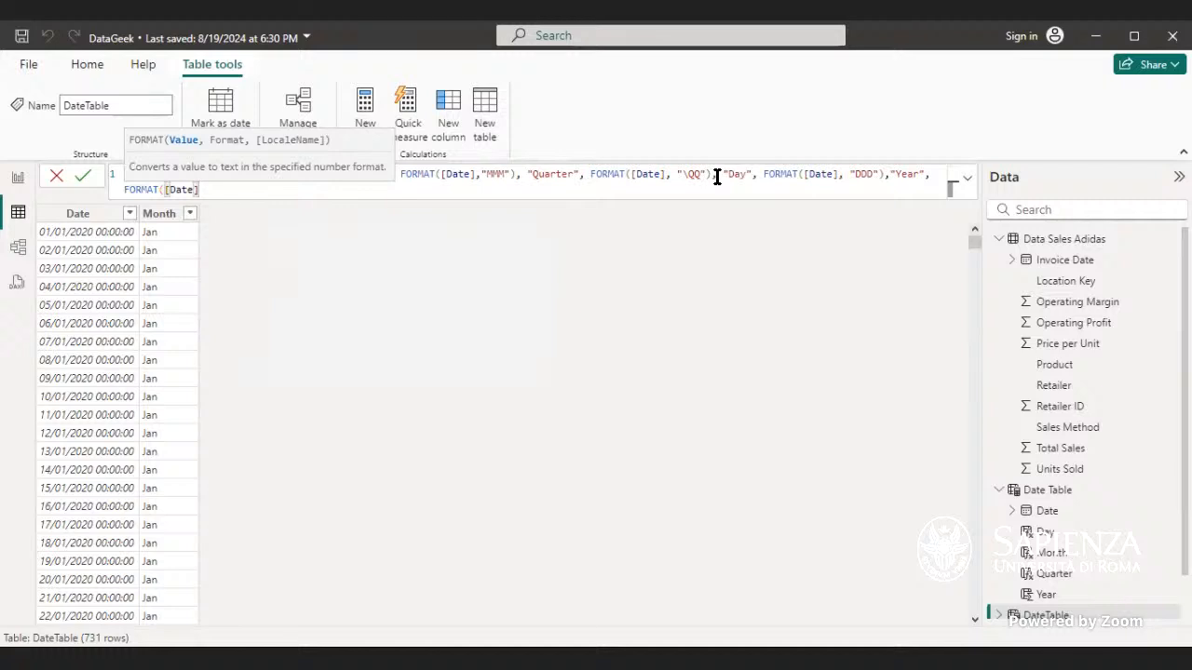
type(", \"YYYY")
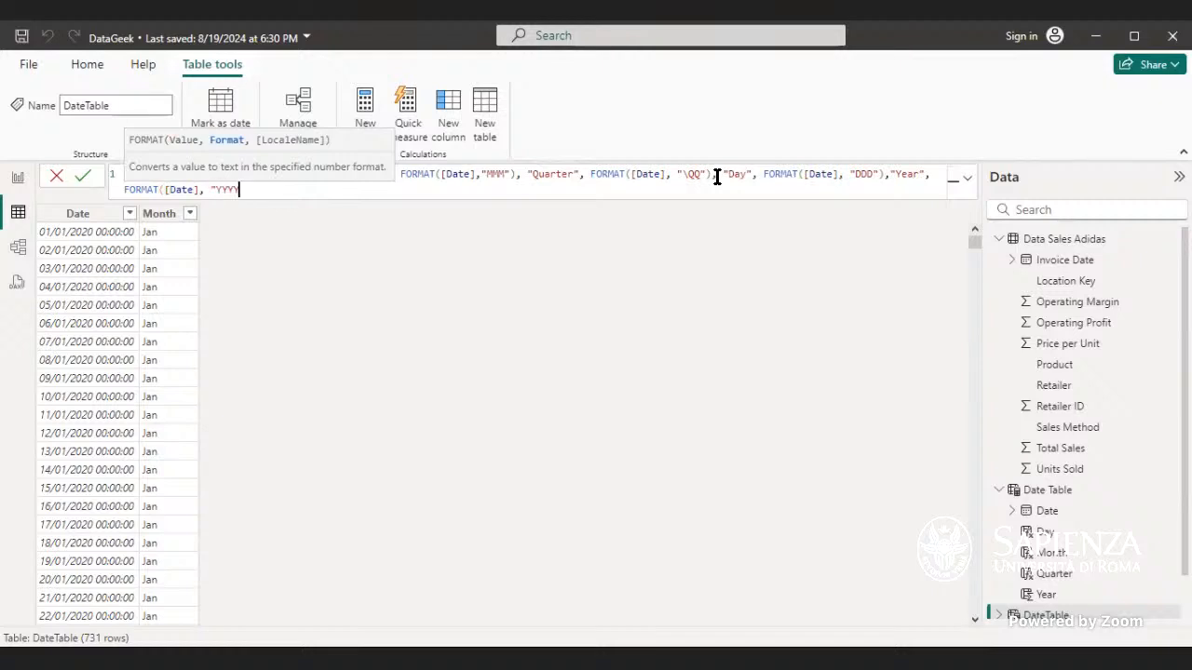
type("\")")
key("Return")
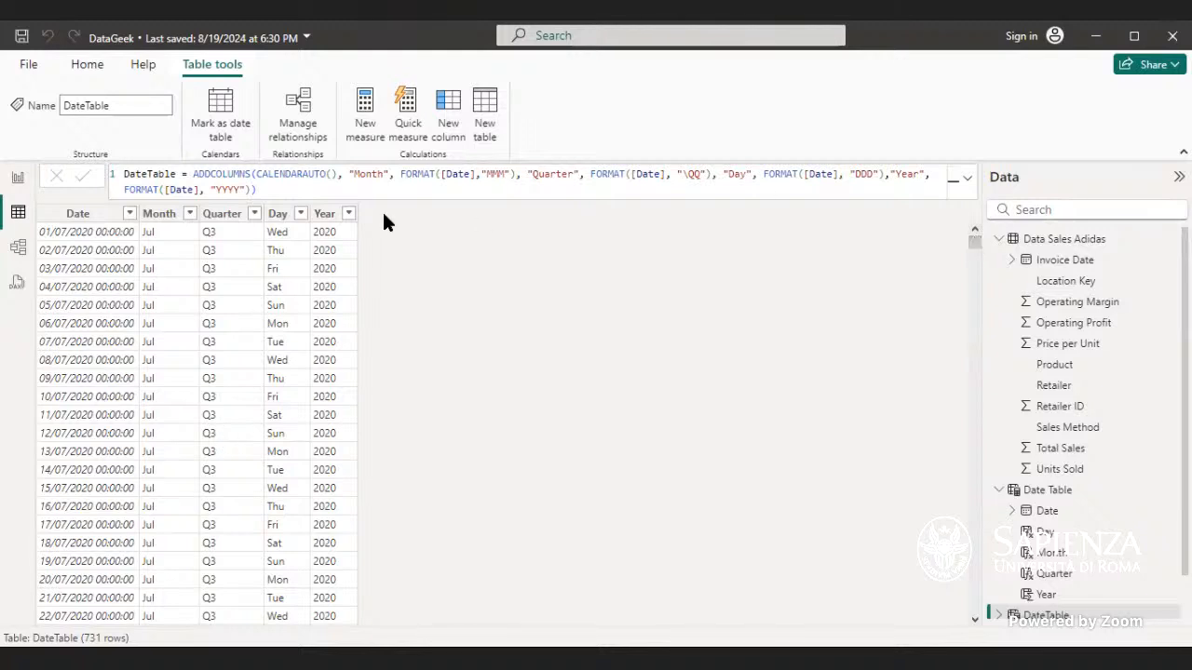
Step: Try to sort the DateTable's Month column by the Day column
left_click(196, 227)
left_click_drag(974, 244, 977, 210)
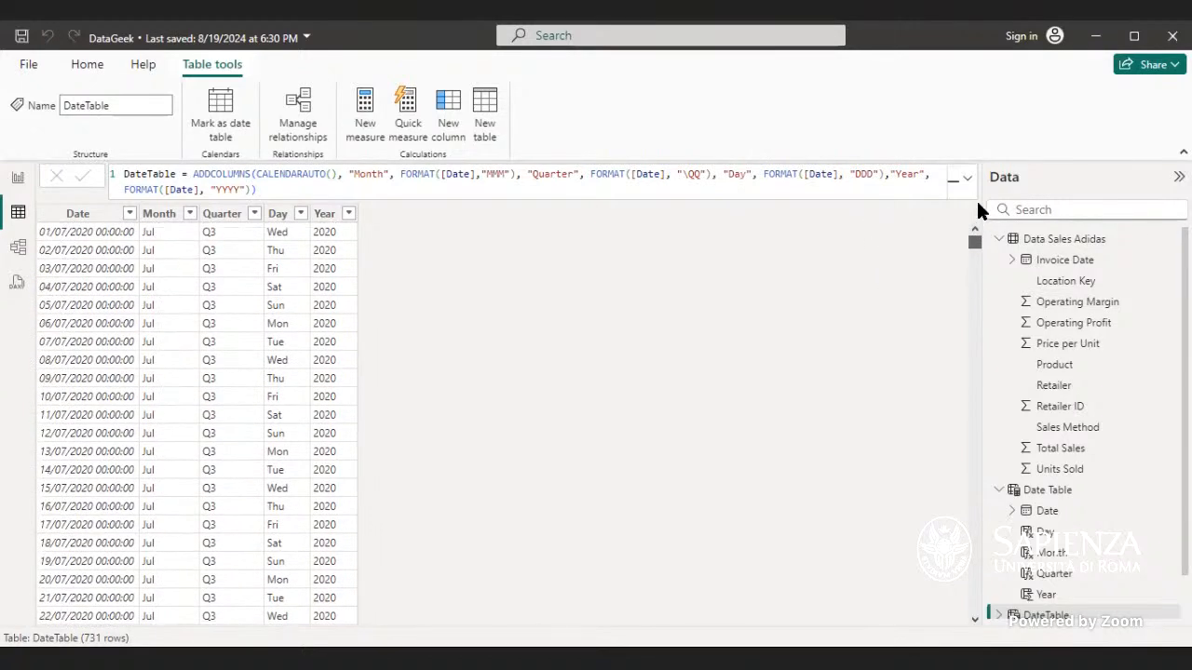
left_click(159, 216)
left_click(664, 127)
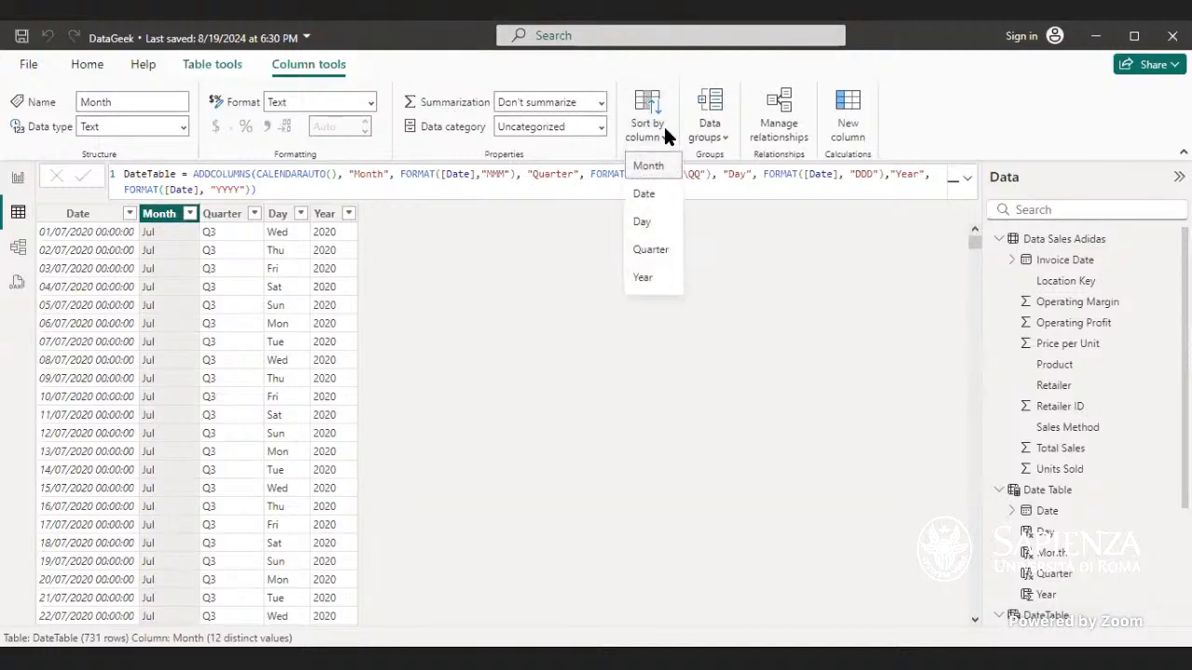
left_click(642, 221)
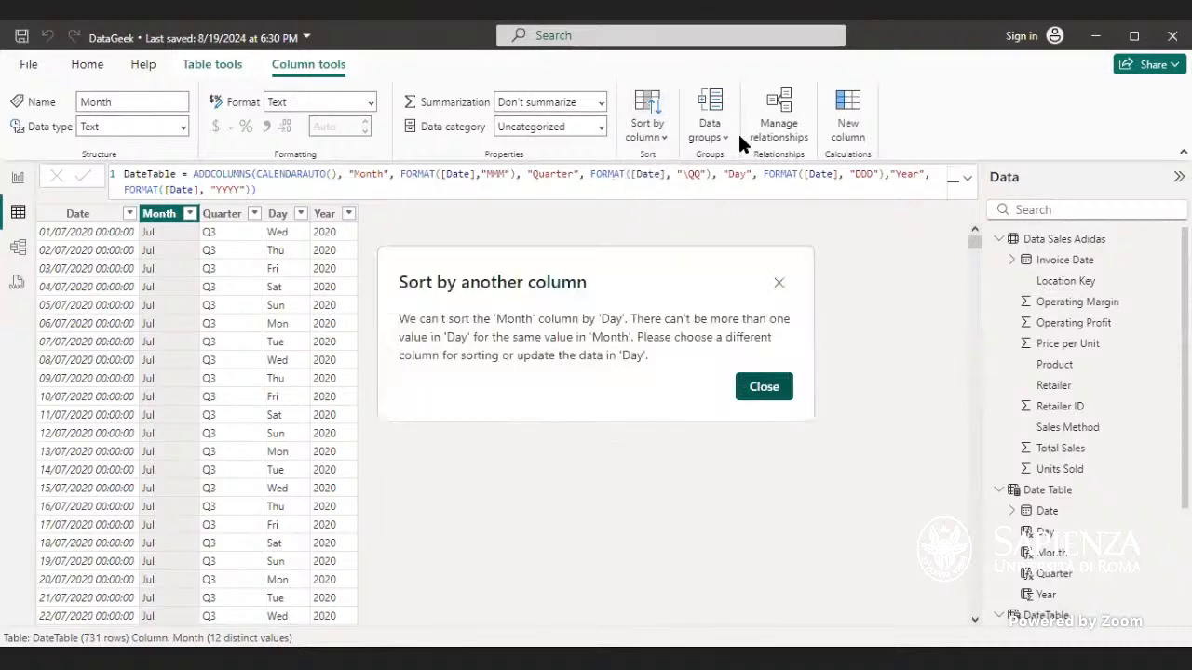
left_click(759, 386)
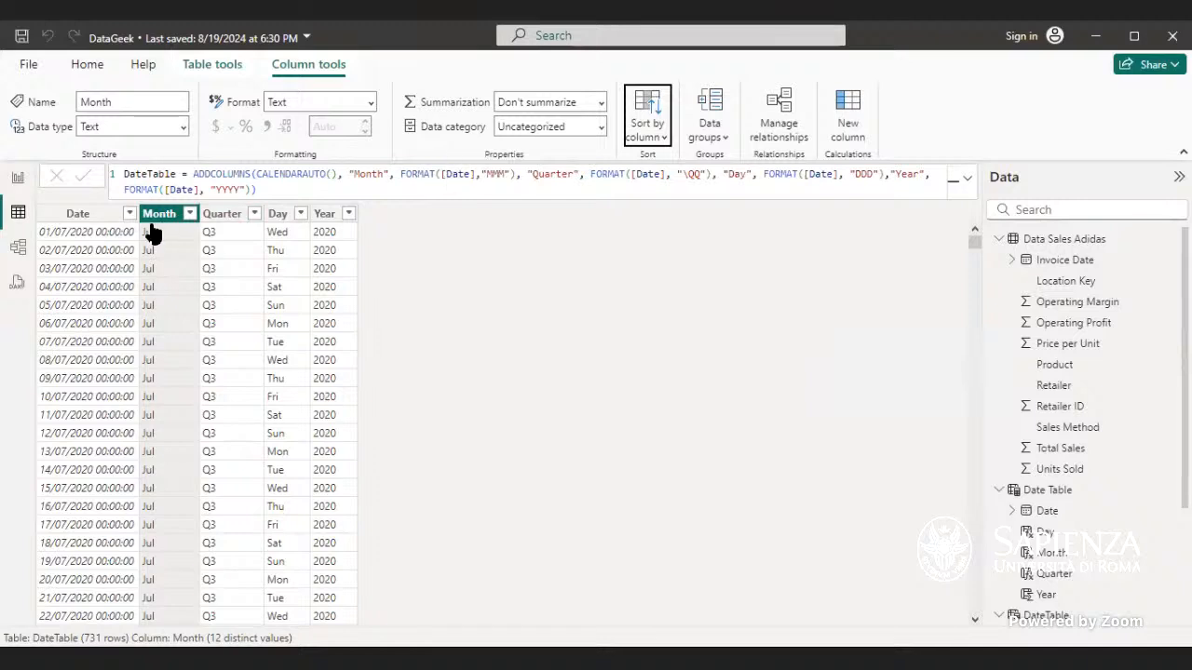
Step: Set the Month column's sort-by column to Month
left_click(663, 115)
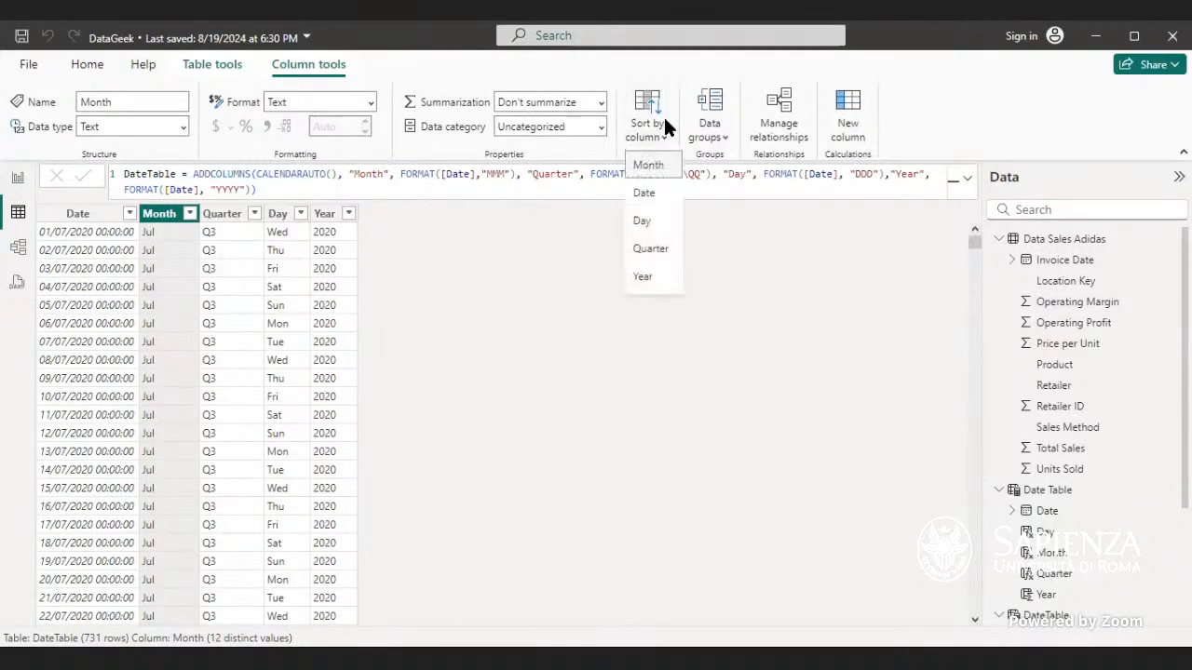
left_click(654, 167)
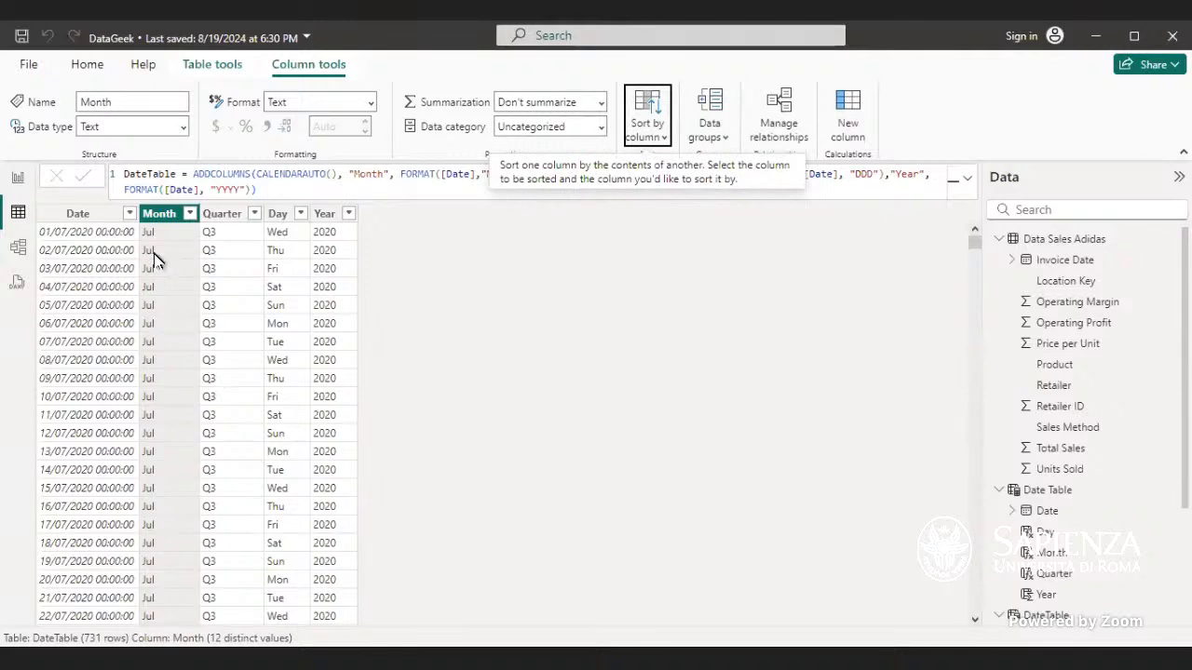
Step: Mark the DateTable as a date table using its Date column
left_click(92, 72)
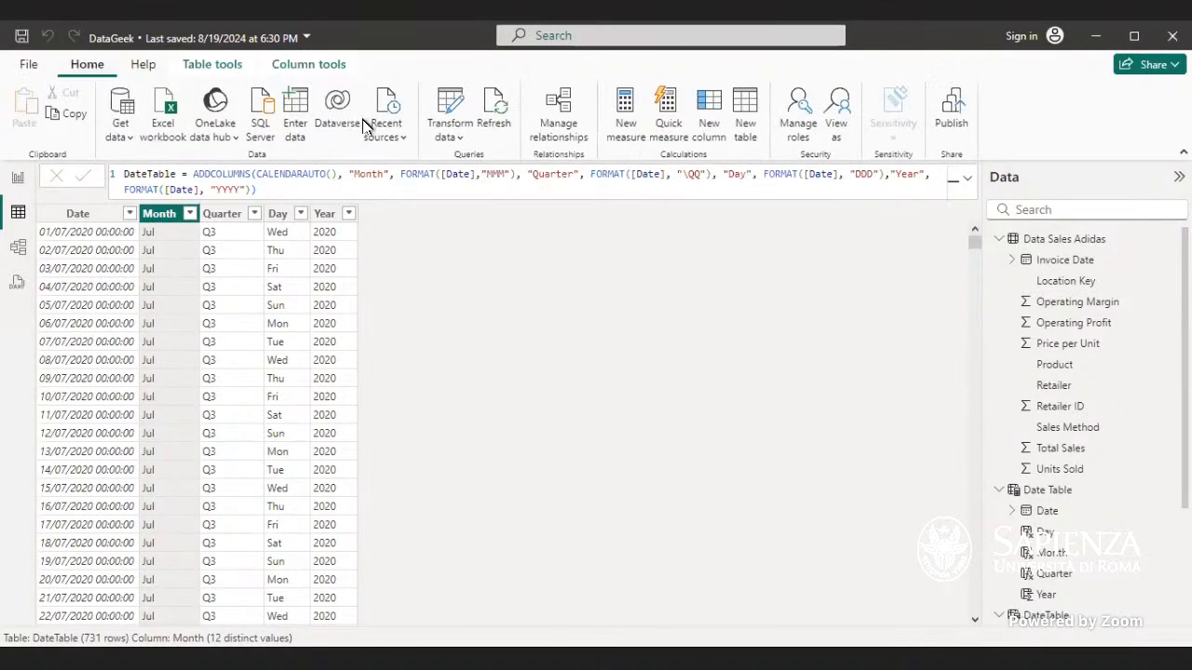
left_click(222, 70)
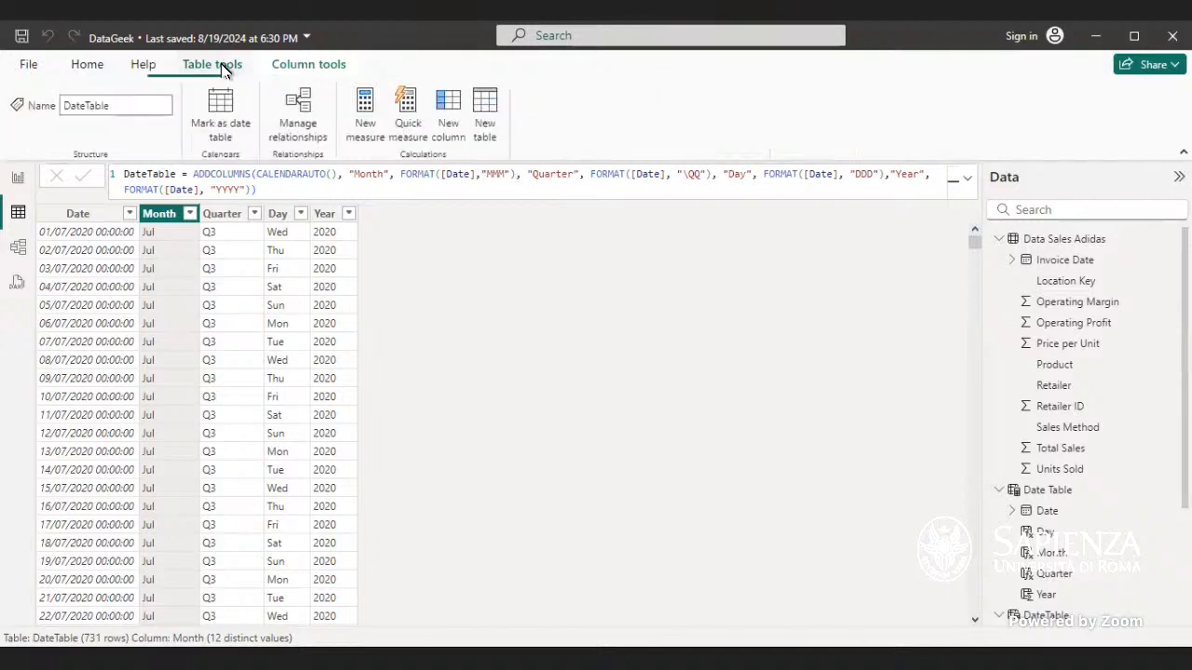
left_click(232, 127)
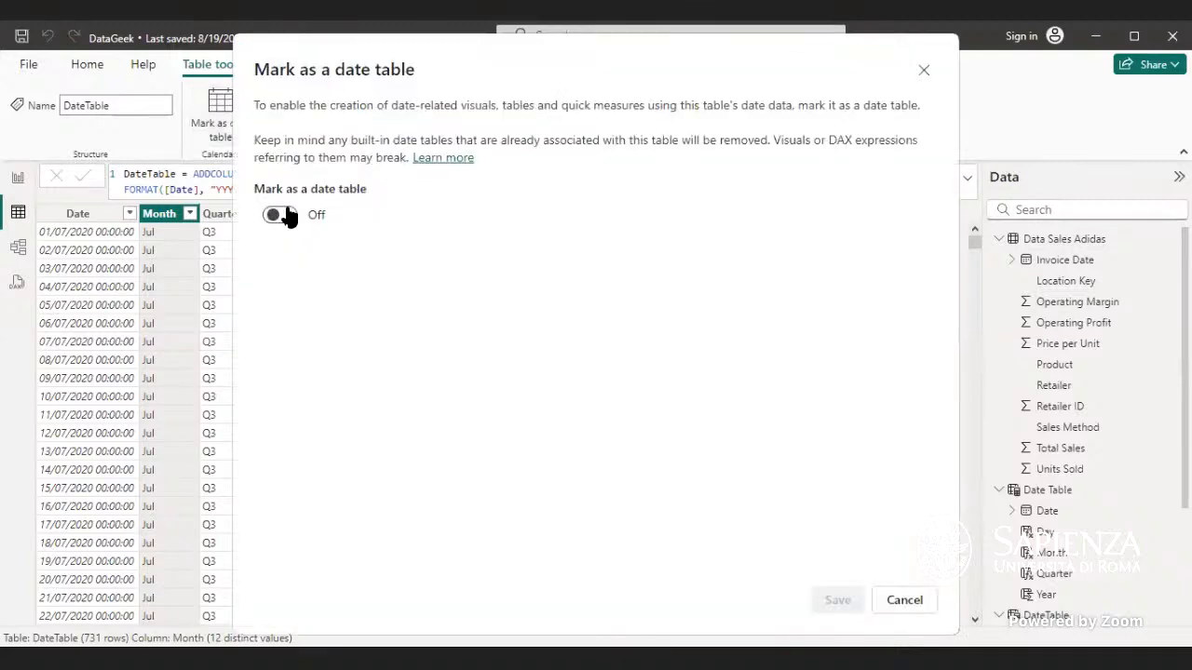
left_click(278, 216)
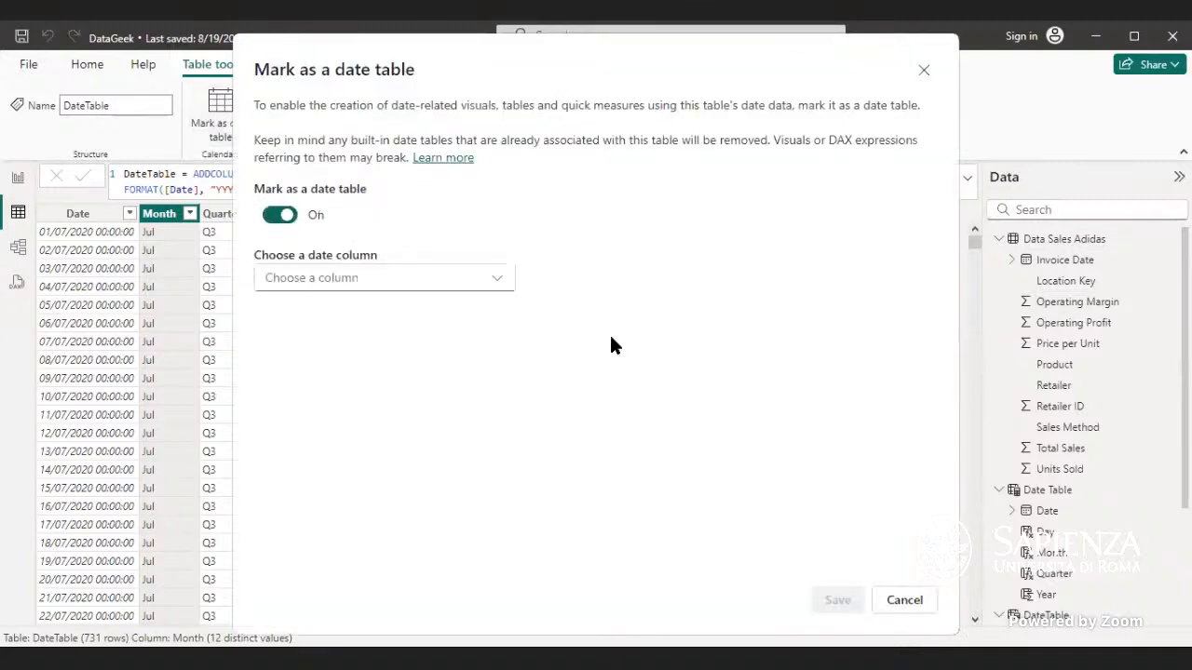
left_click(493, 278)
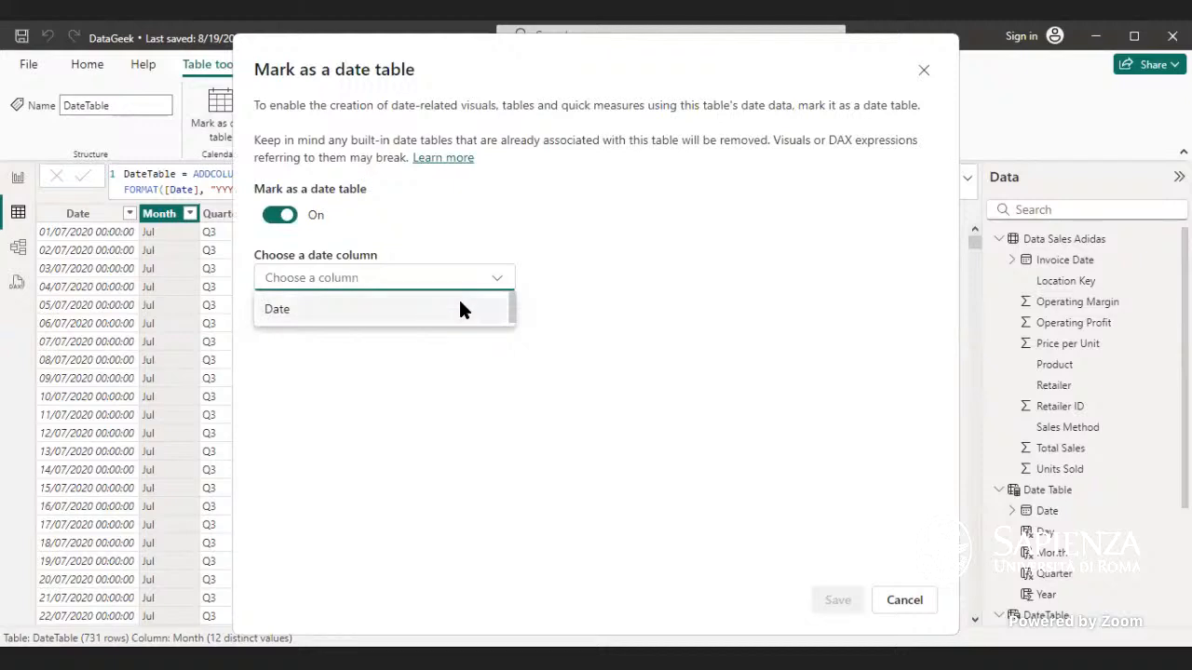
left_click(462, 309)
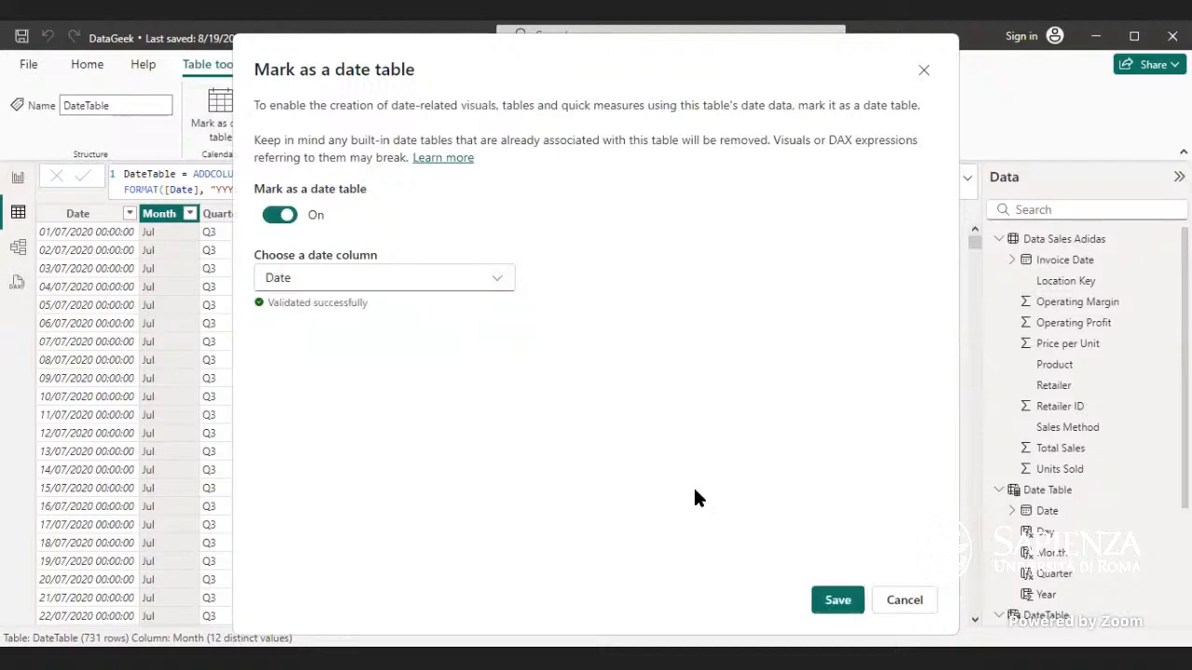
left_click(854, 603)
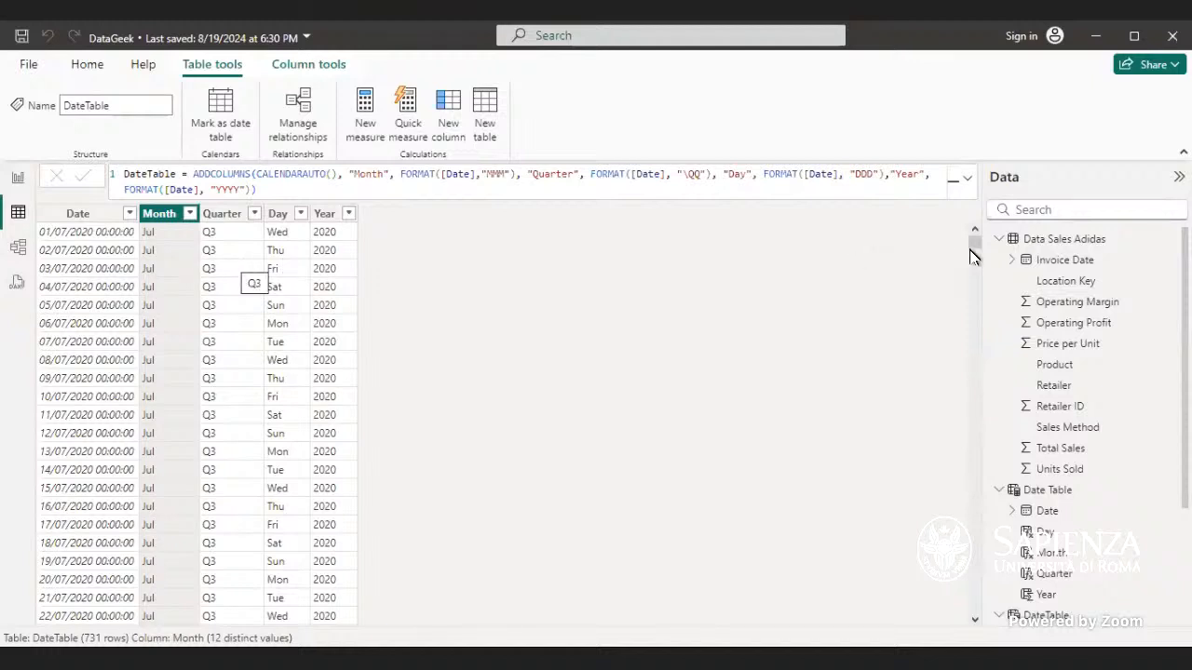
Step: Change the DateTable formula's Month format to "MMMM" and Day format to "DDDD" and commit it
left_click_drag(974, 244, 667, 191)
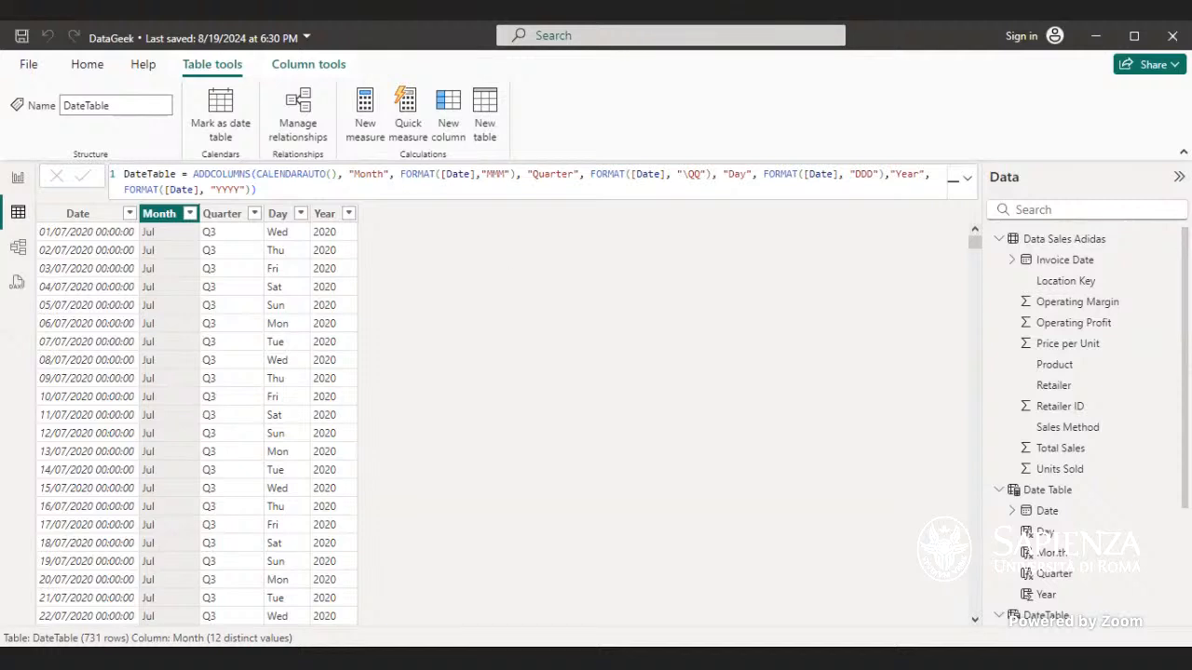
left_click(502, 173)
double_click(503, 173)
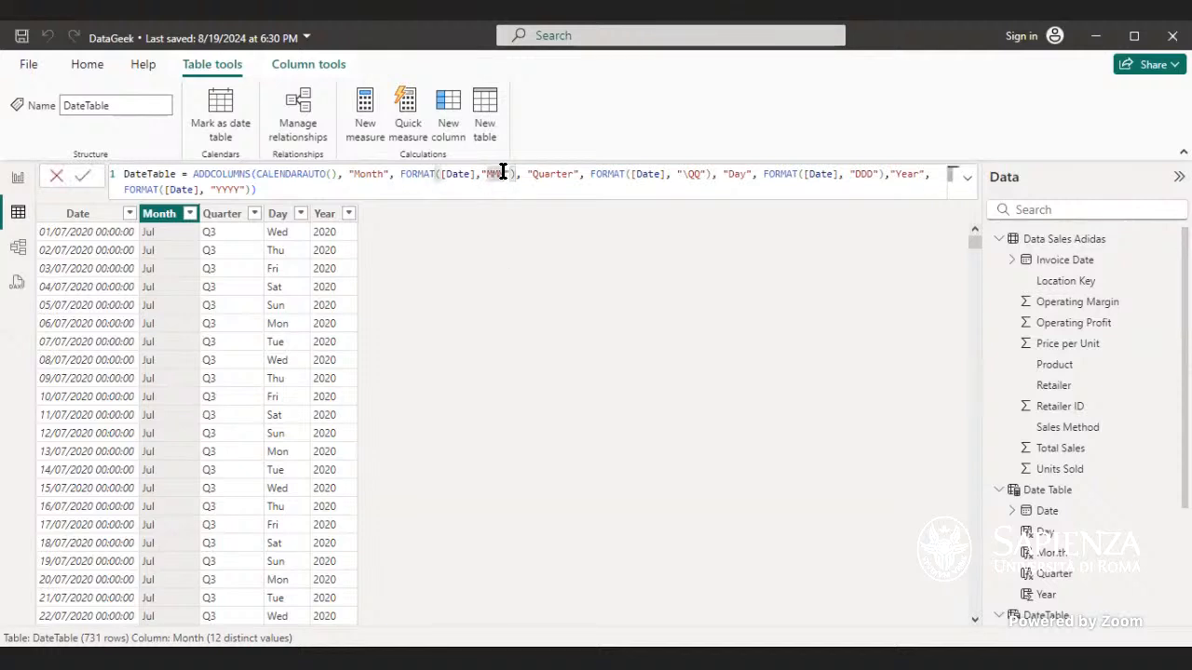
type("MMMM")
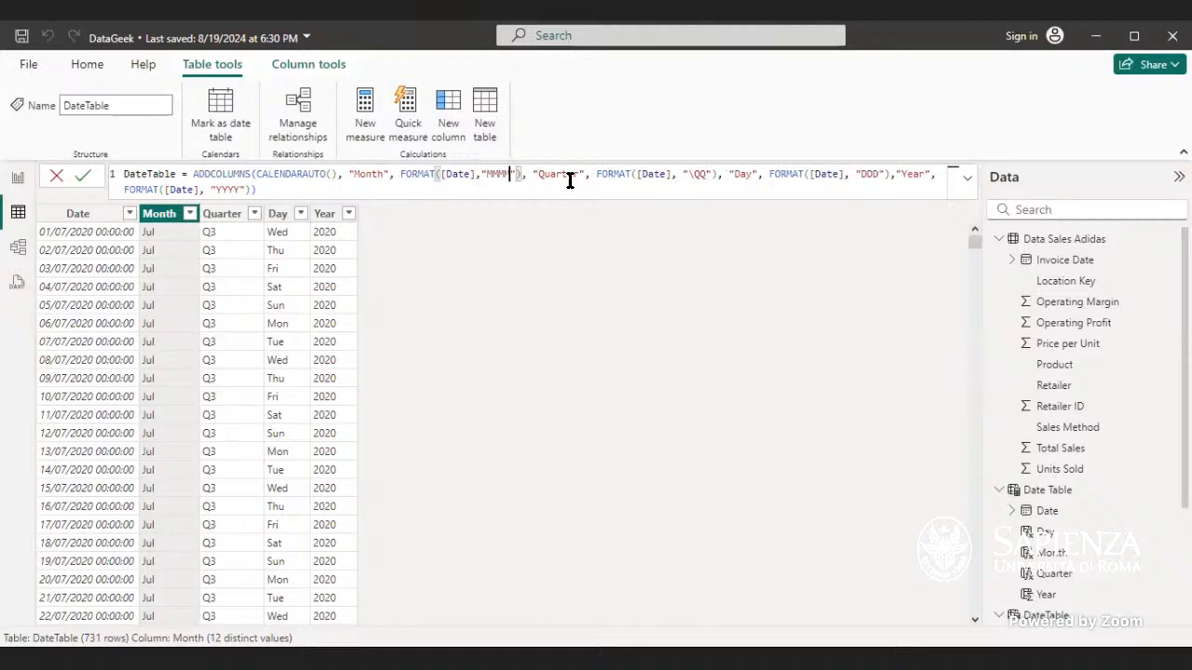
left_click(877, 174)
double_click(877, 174)
type("DDDD")
key("Return")
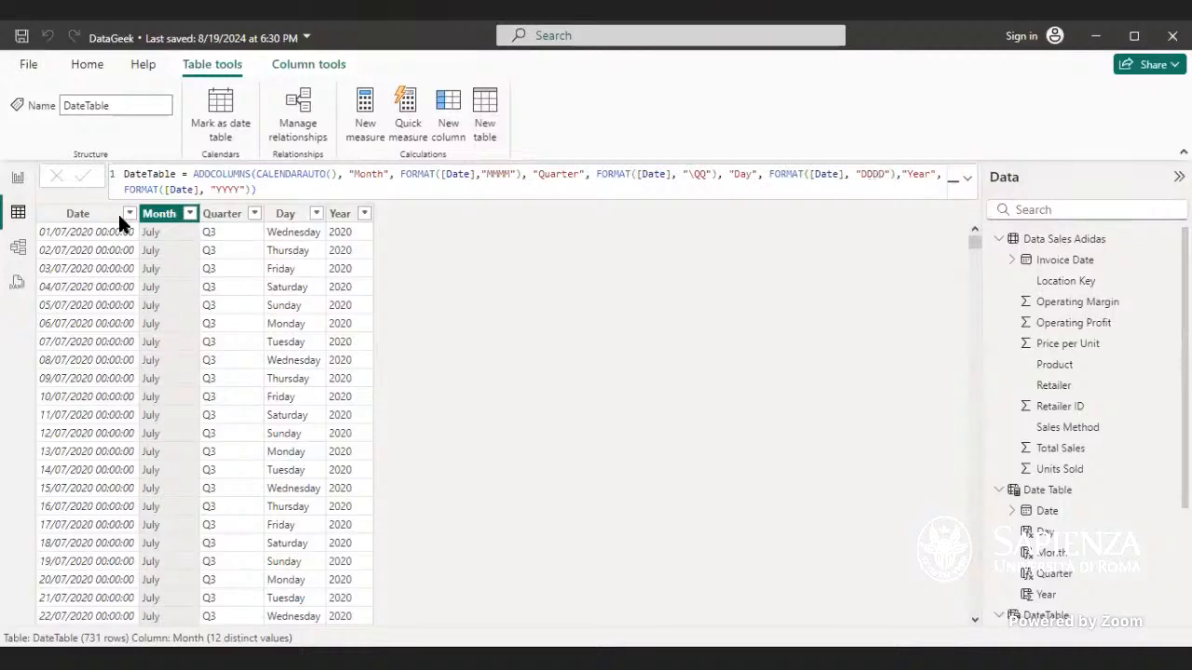
Step: Sort the Month column ascending and clear the sort again
left_click(190, 213)
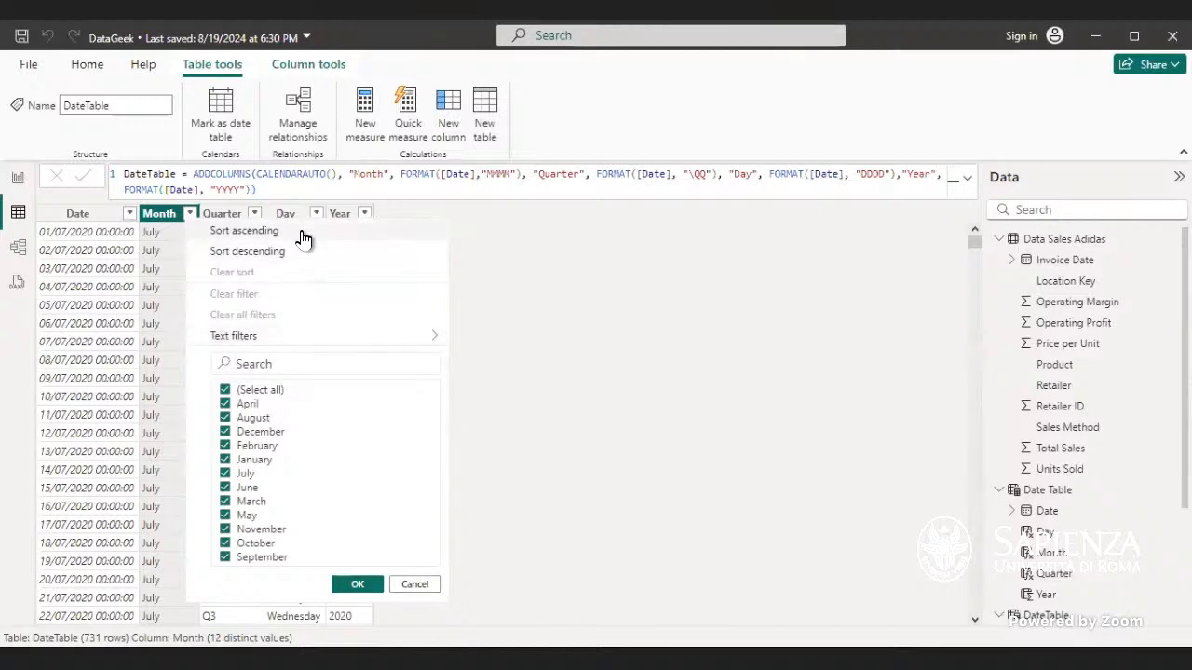
left_click(244, 231)
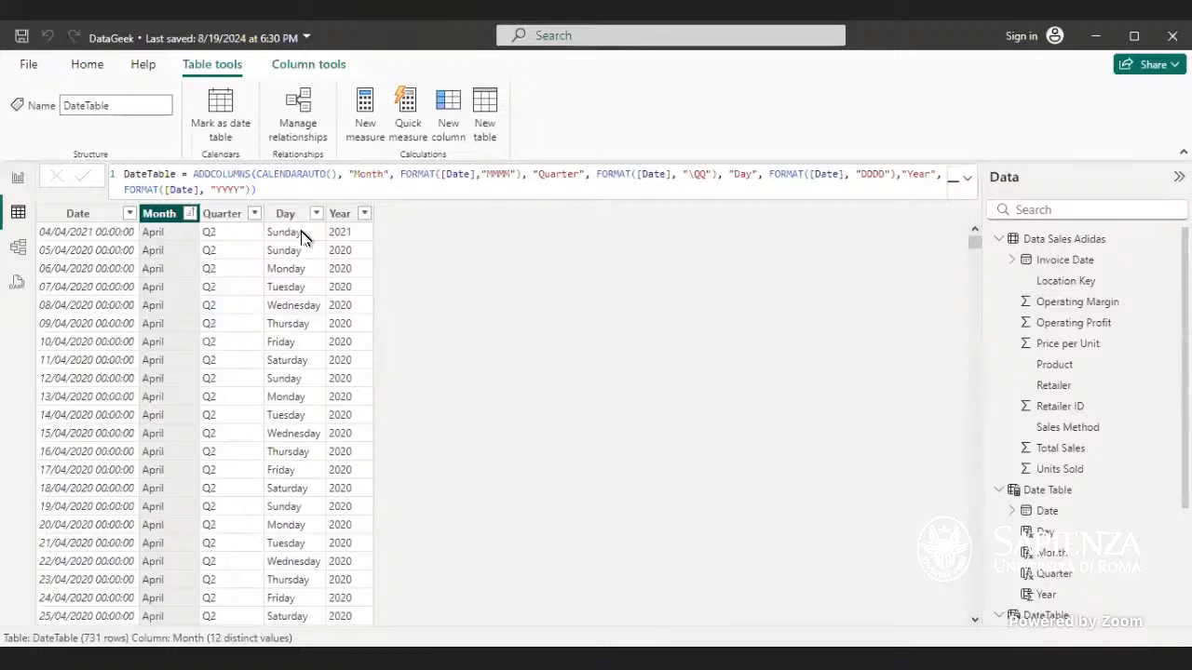
left_click(190, 214)
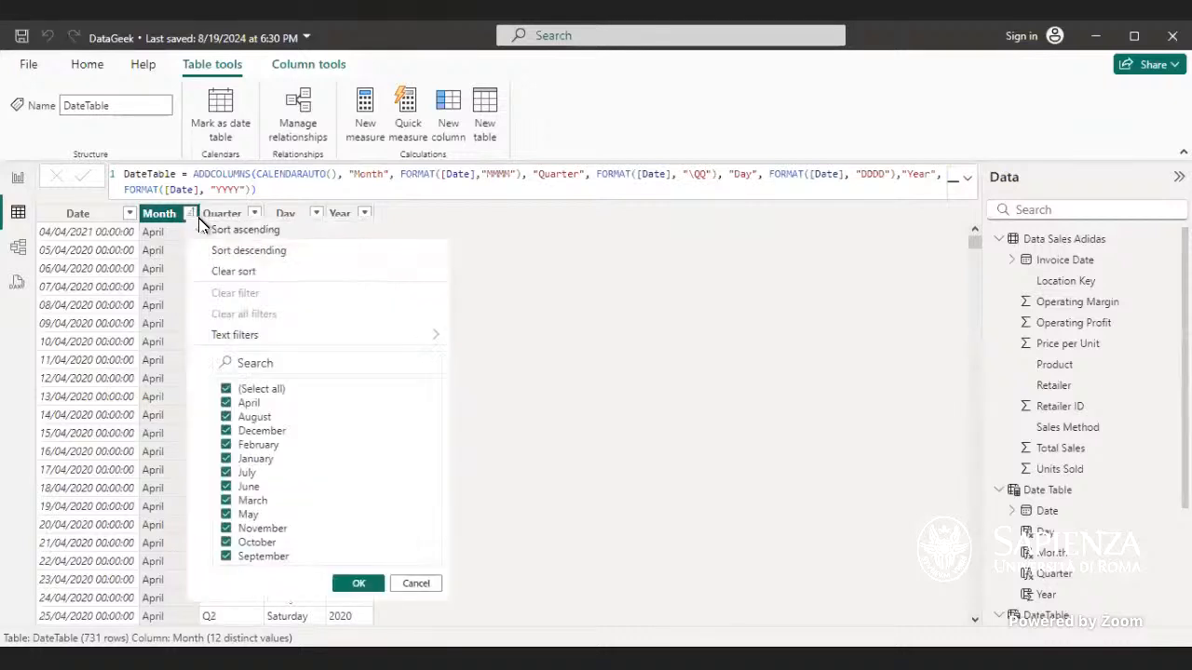
left_click(232, 270)
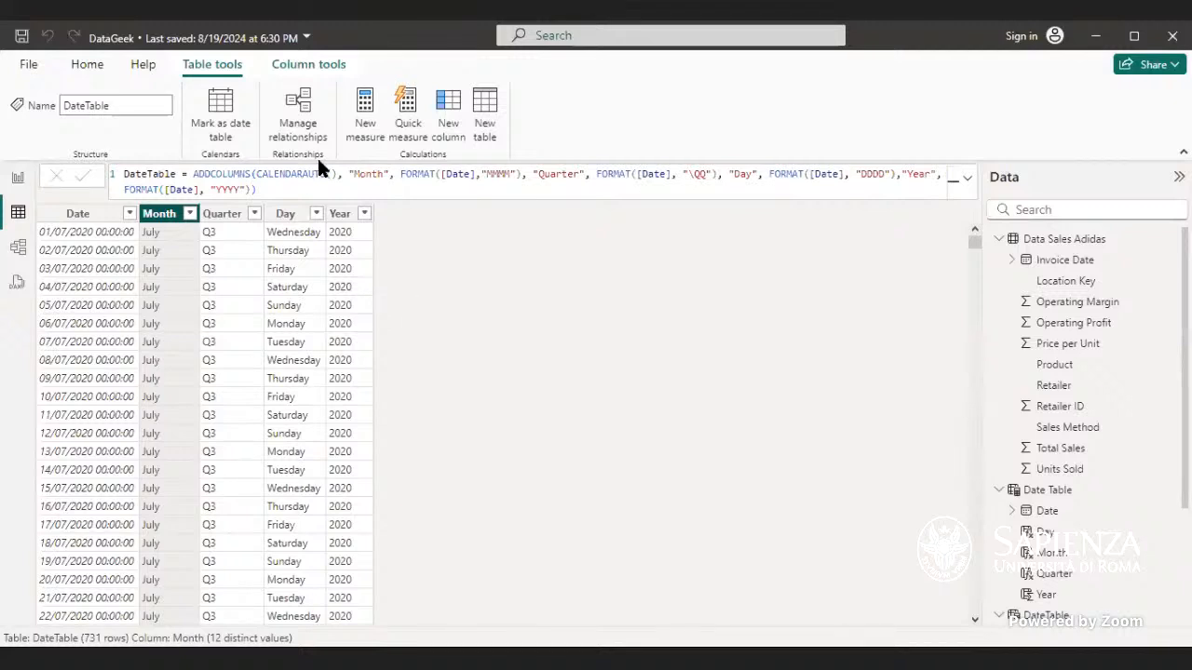
Step: Inspect the Date Table and DateTable columns and the Date hierarchy in the Data pane of report view
left_click(87, 67)
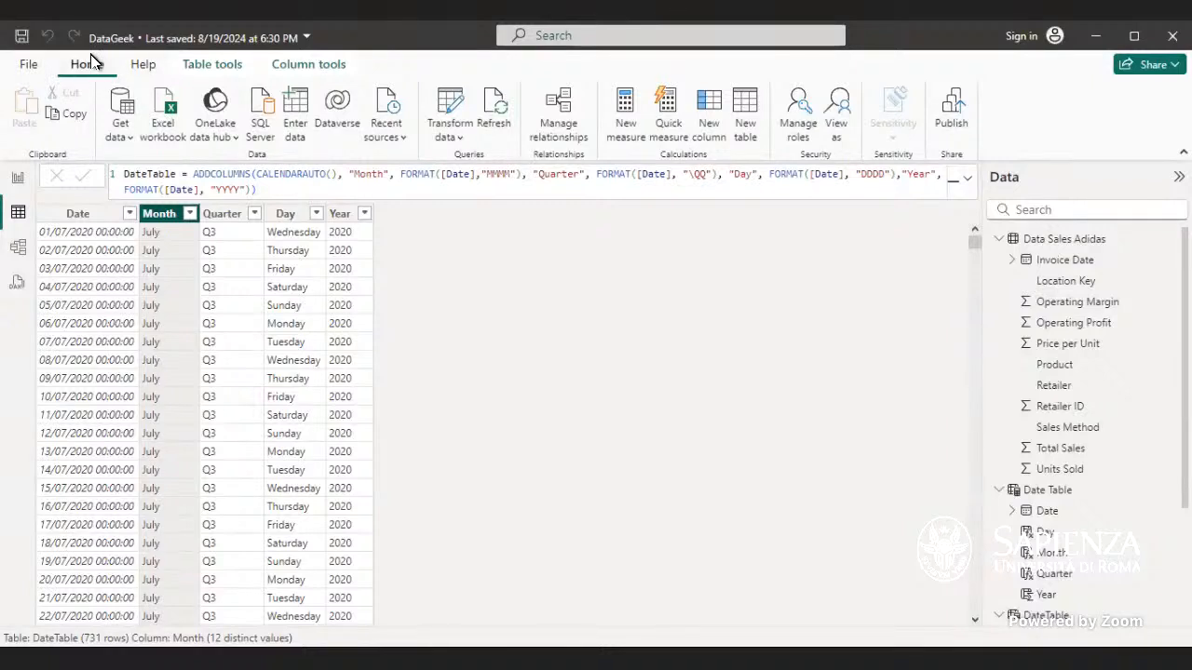
left_click(221, 62)
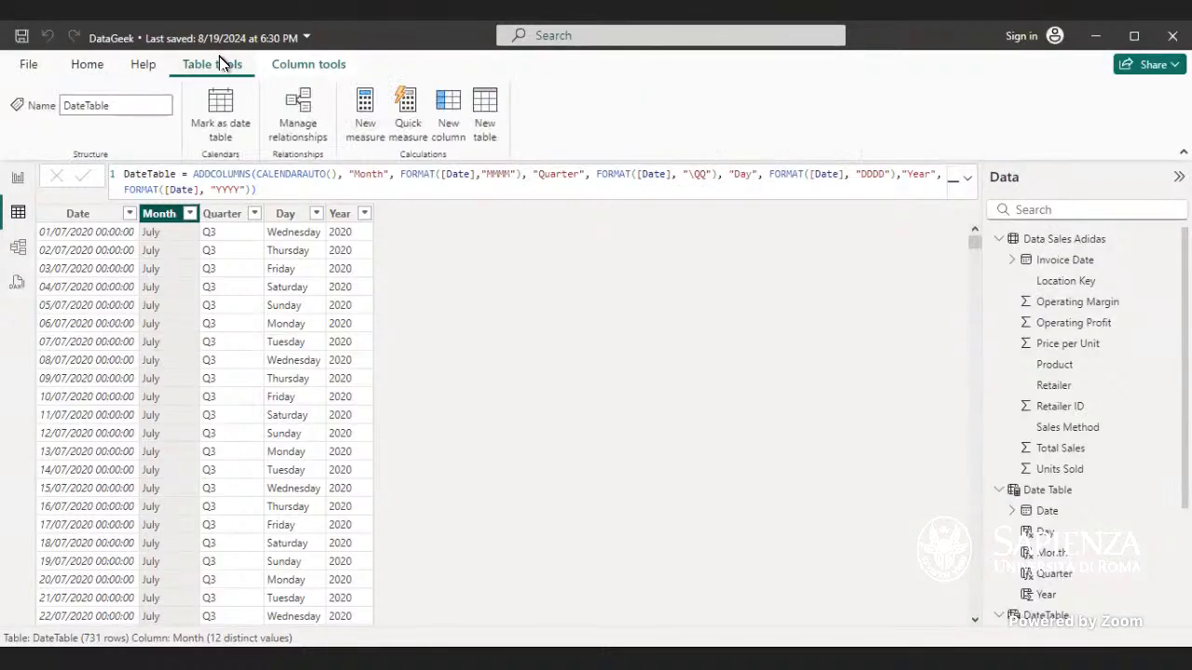
left_click(252, 177)
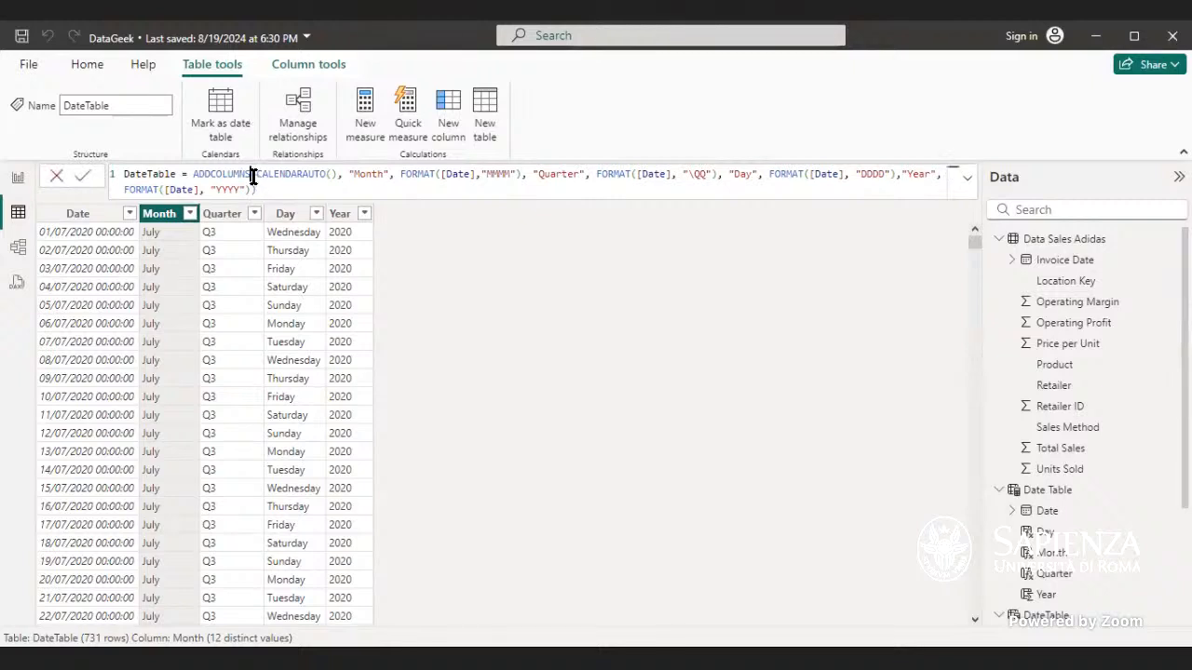
left_click(342, 177)
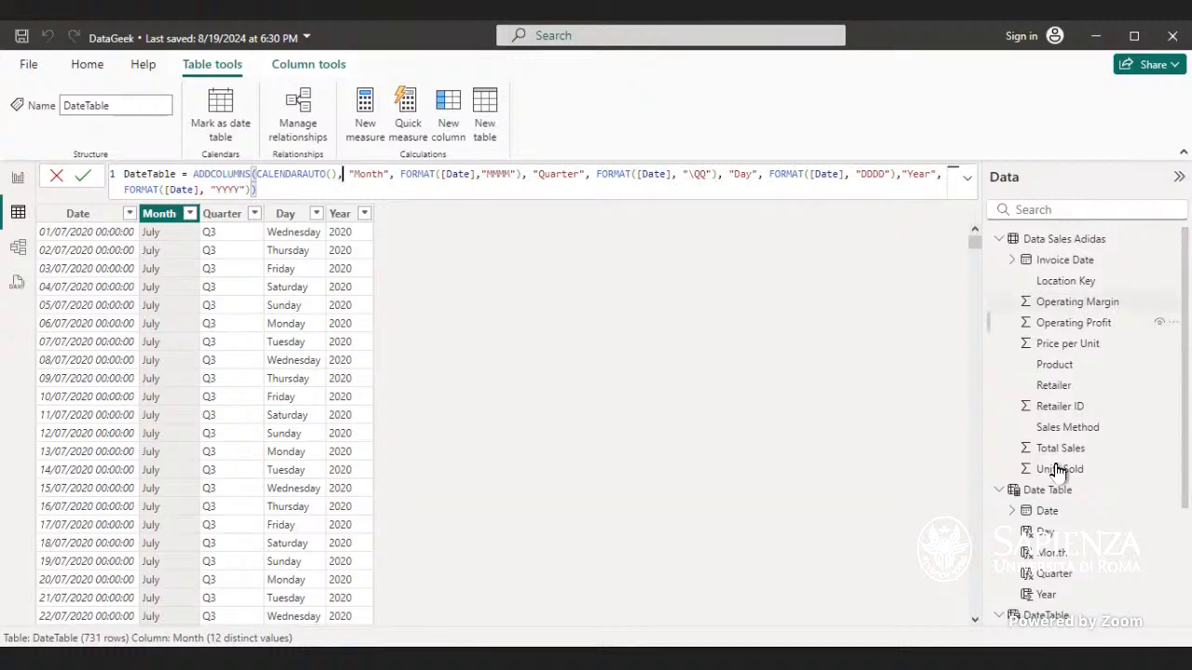
left_click(1012, 511)
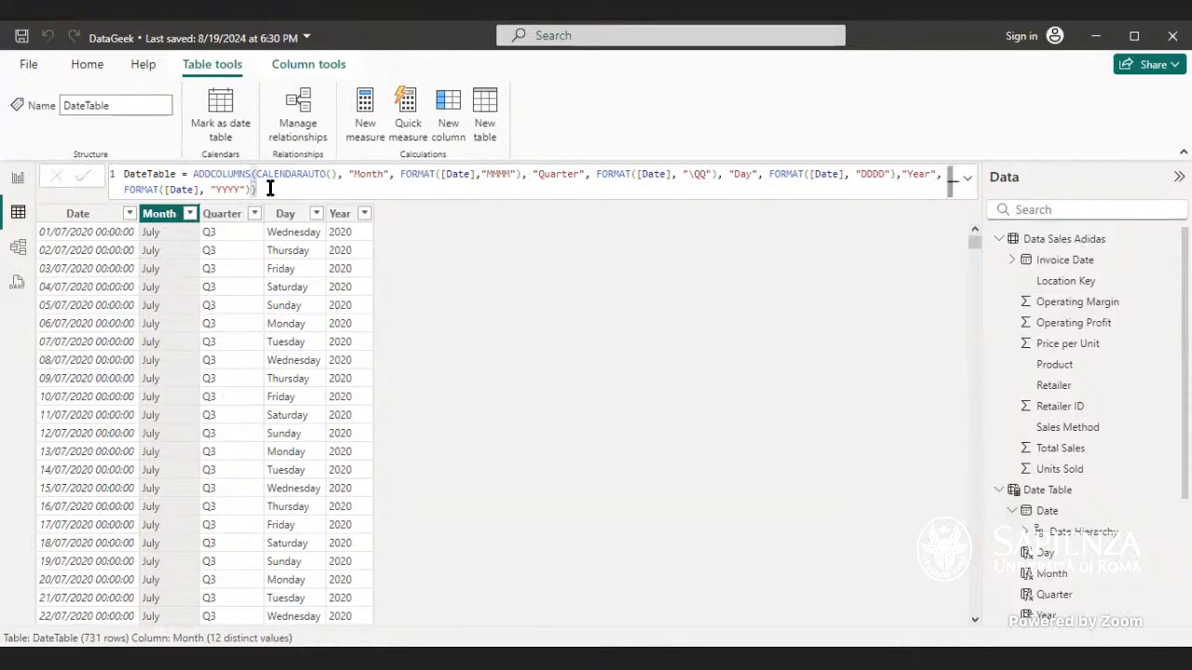
left_click(16, 178)
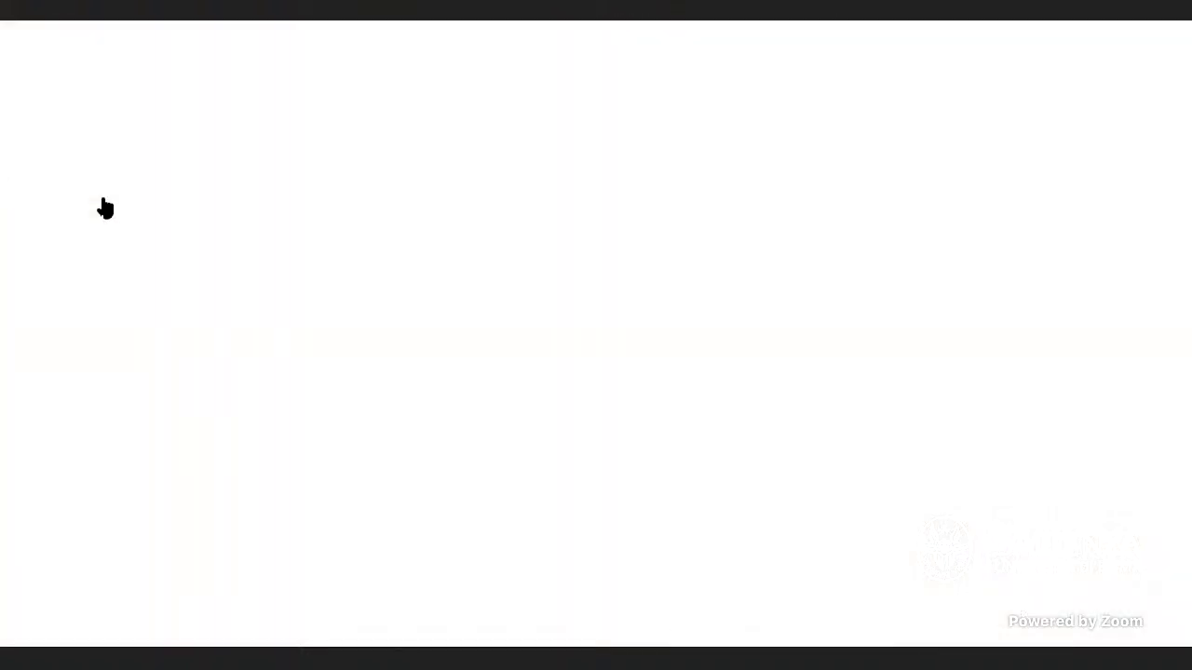
left_click(1051, 386)
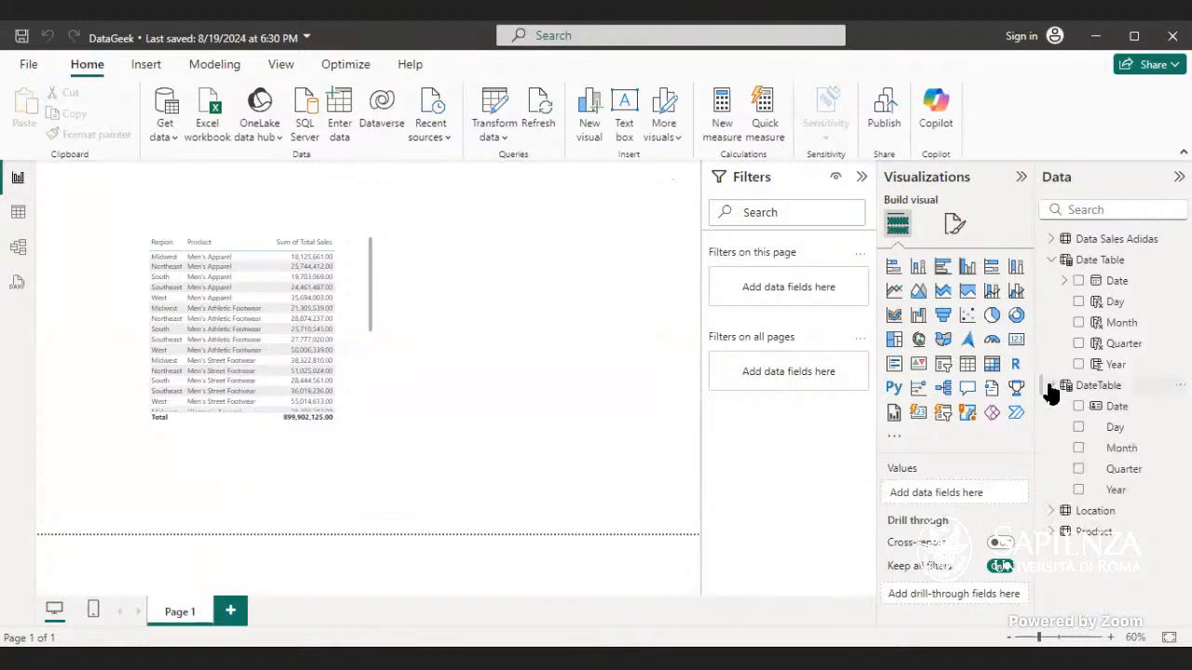
left_click(1106, 406)
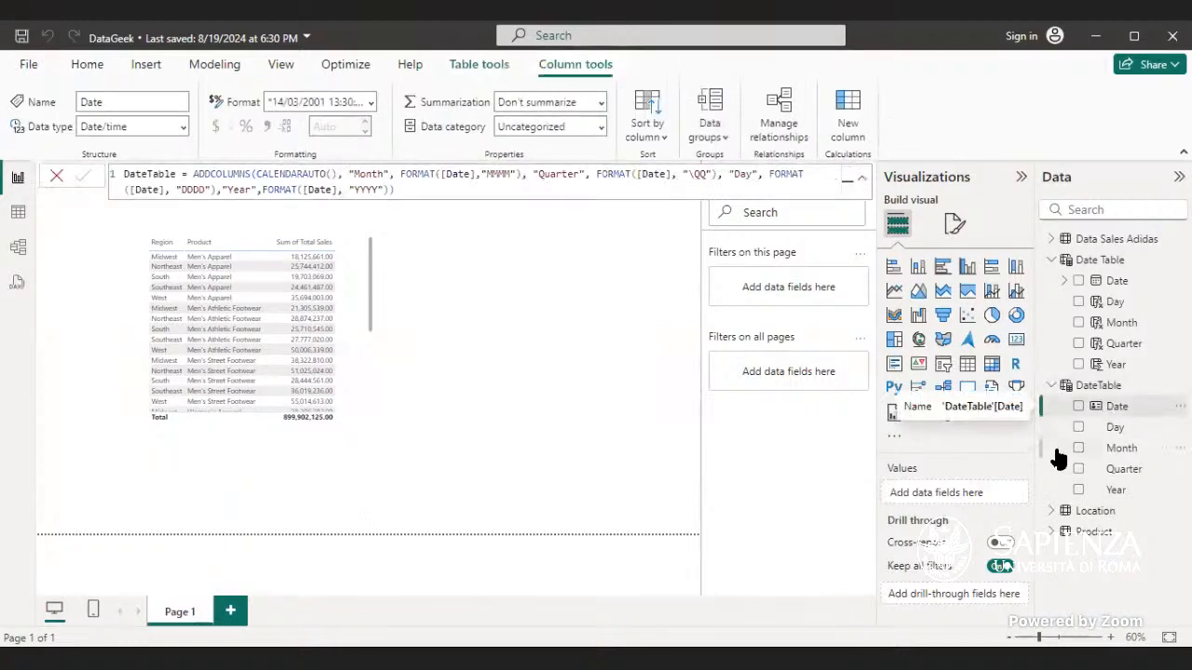
left_click(1051, 385)
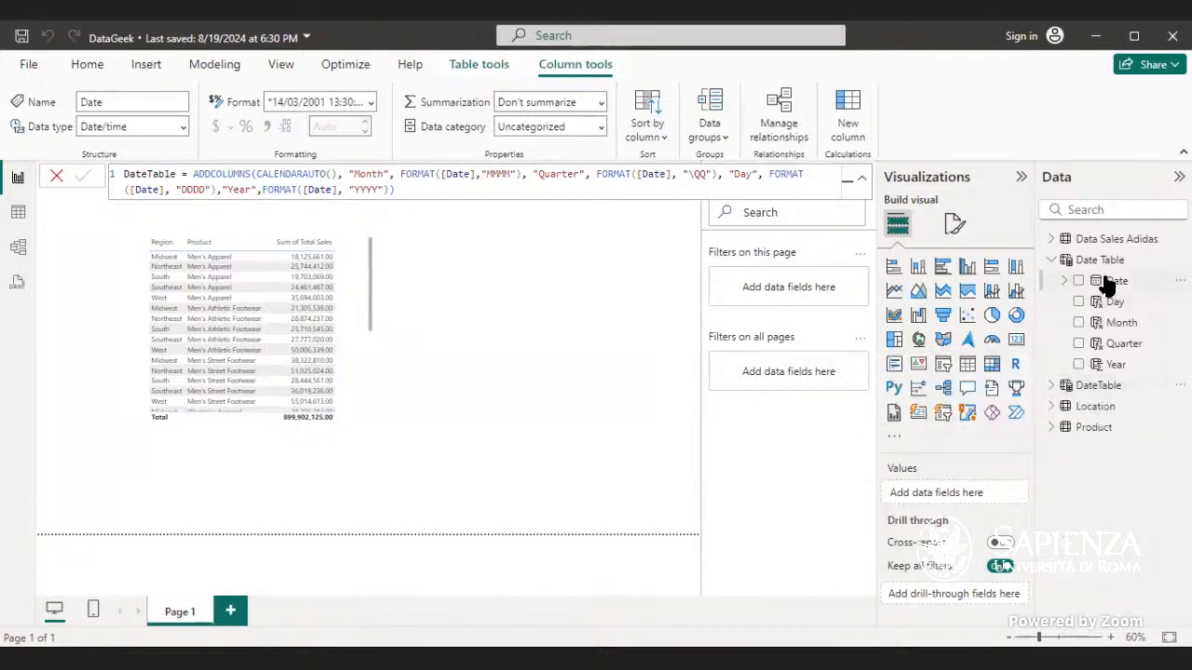
left_click(1109, 282)
left_click(1064, 281)
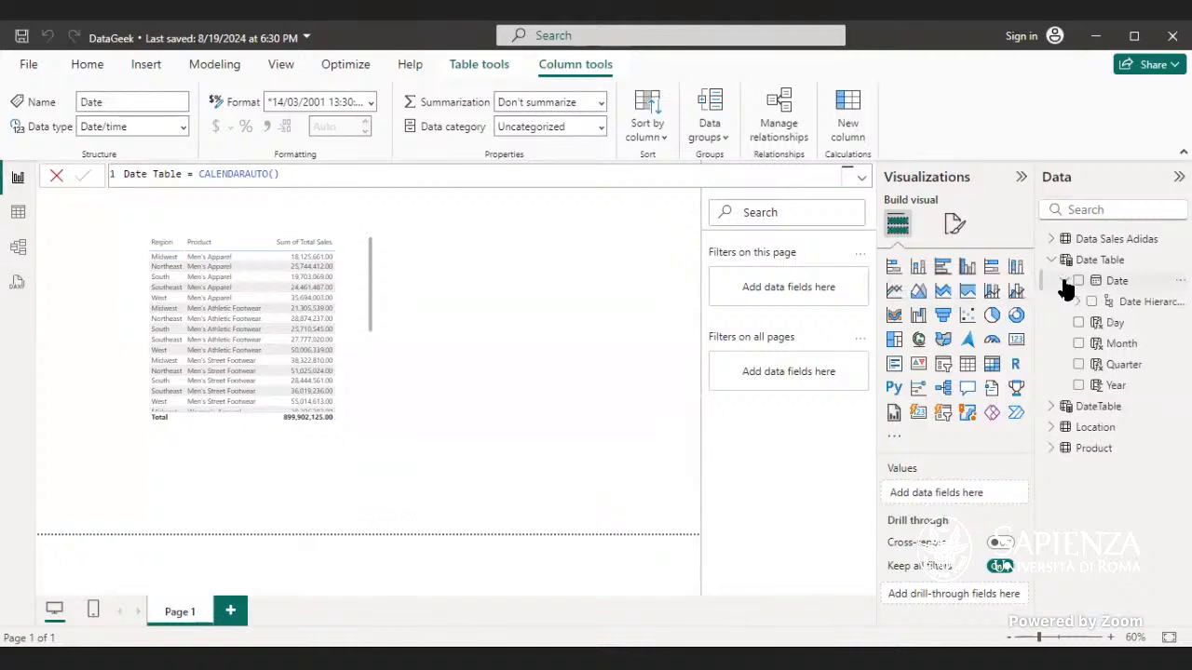
left_click(1064, 282)
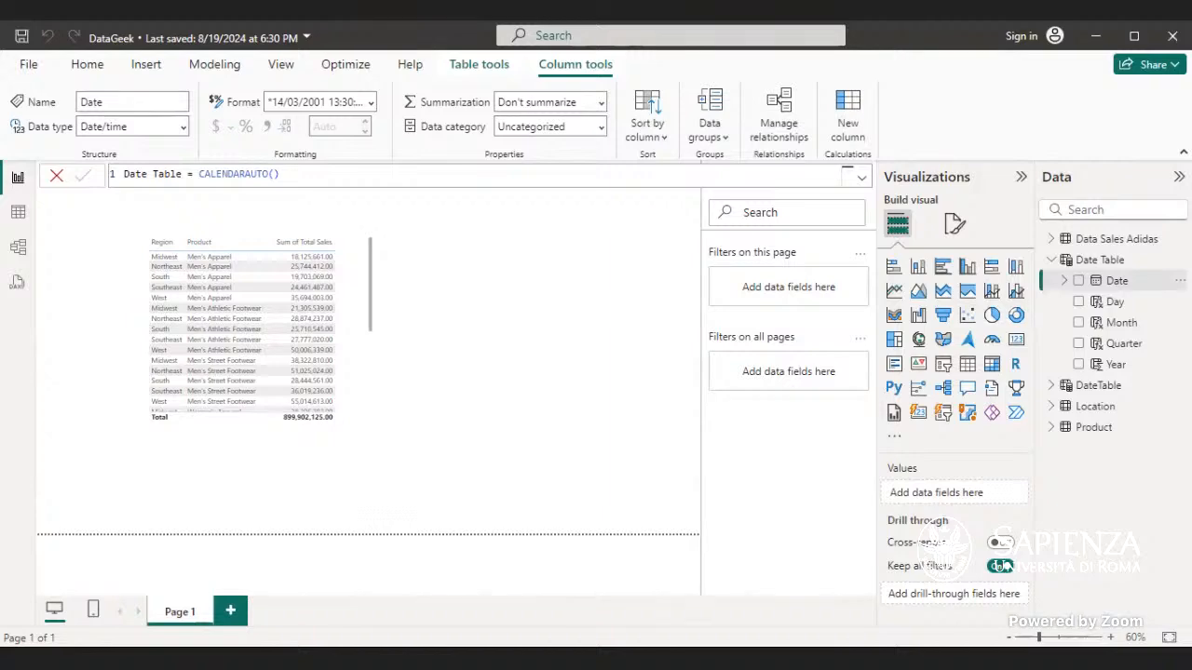
left_click(19, 212)
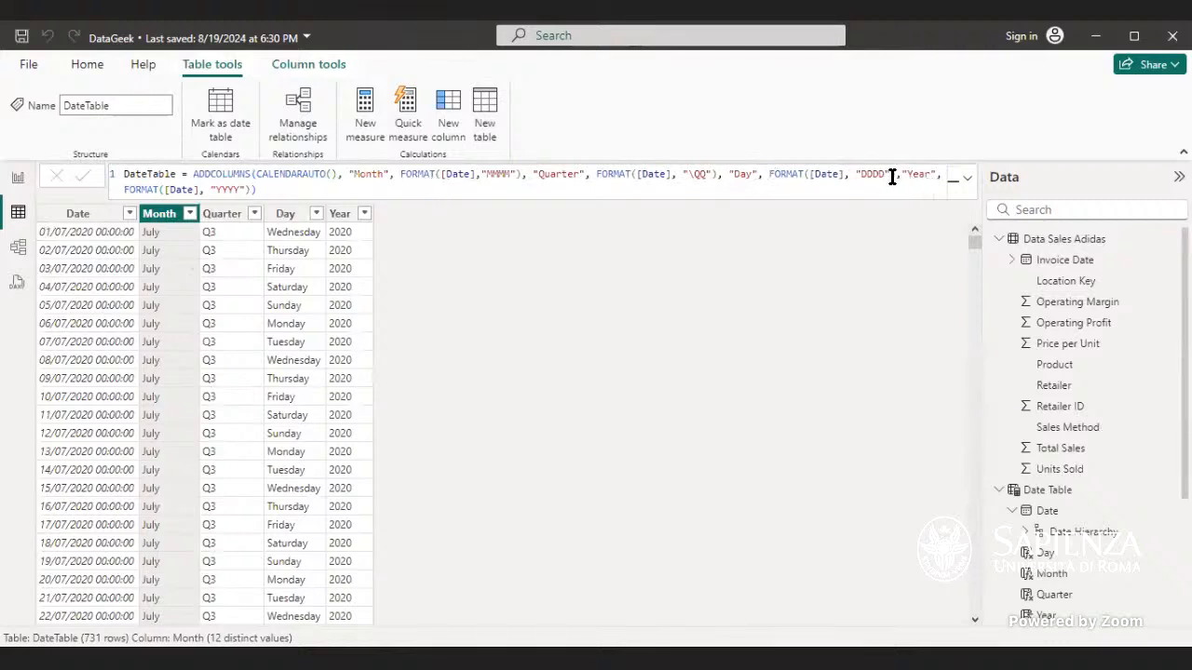
Step: Move the FORMAT([Date], "YYYY") expression to directly after CALENDARAUTO() in the DateTable formula
left_click_drag(250, 191, 125, 197)
key("ctrl+c")
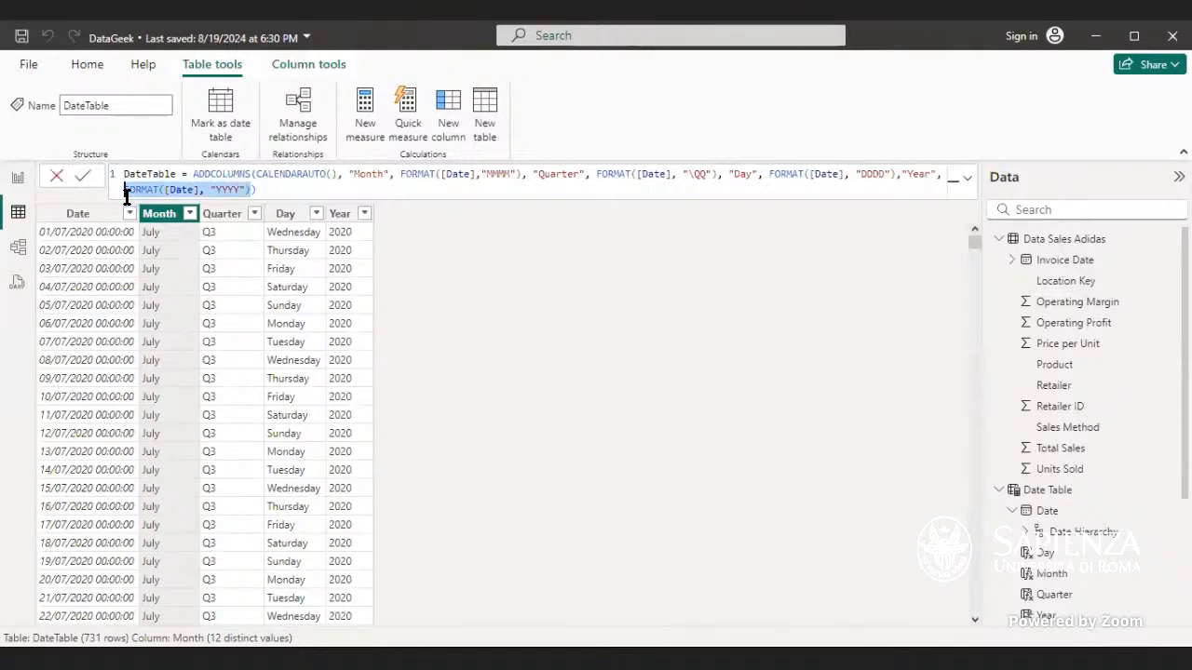
key("BackSpace")
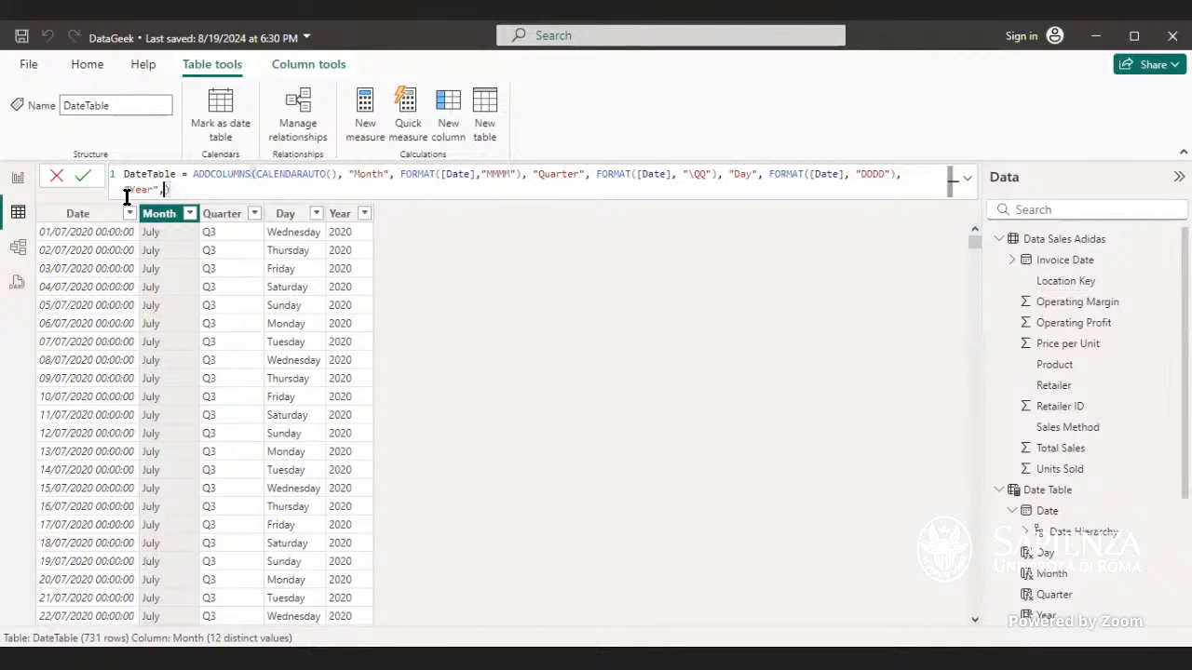
left_click(343, 178)
key("ctrl+v")
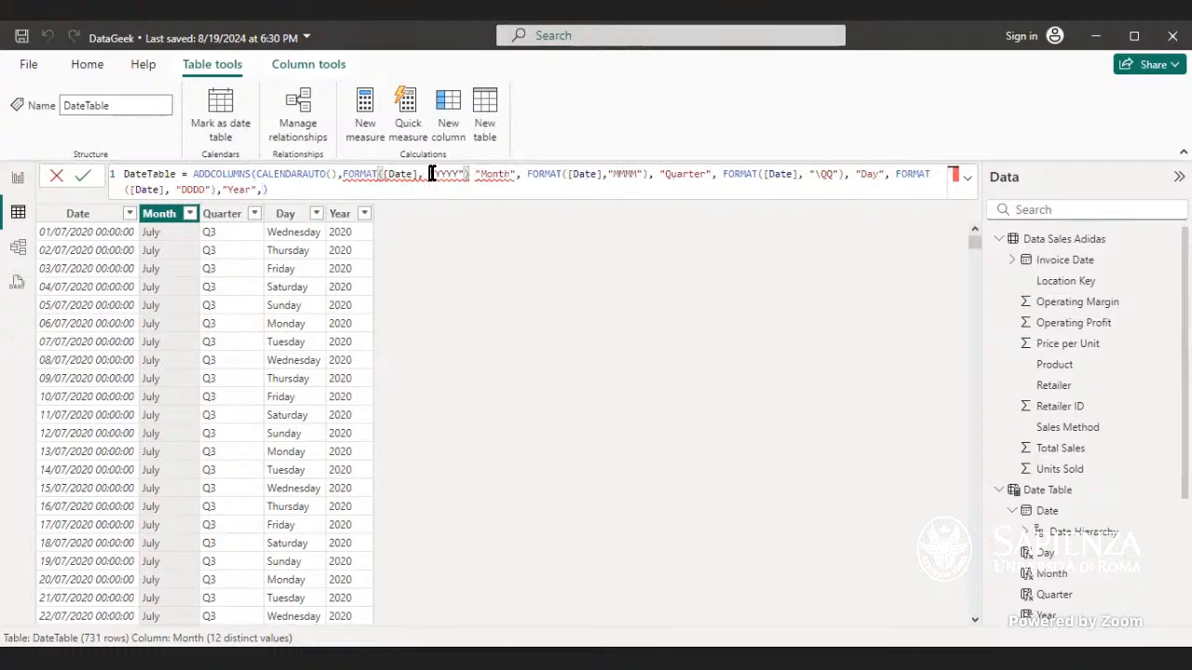
Step: Insert "YYYY" as the column name before the year FORMAT expression, delete the trailing "Year" argument, and commit the DateTable formula
left_click(431, 175)
left_click(341, 177)
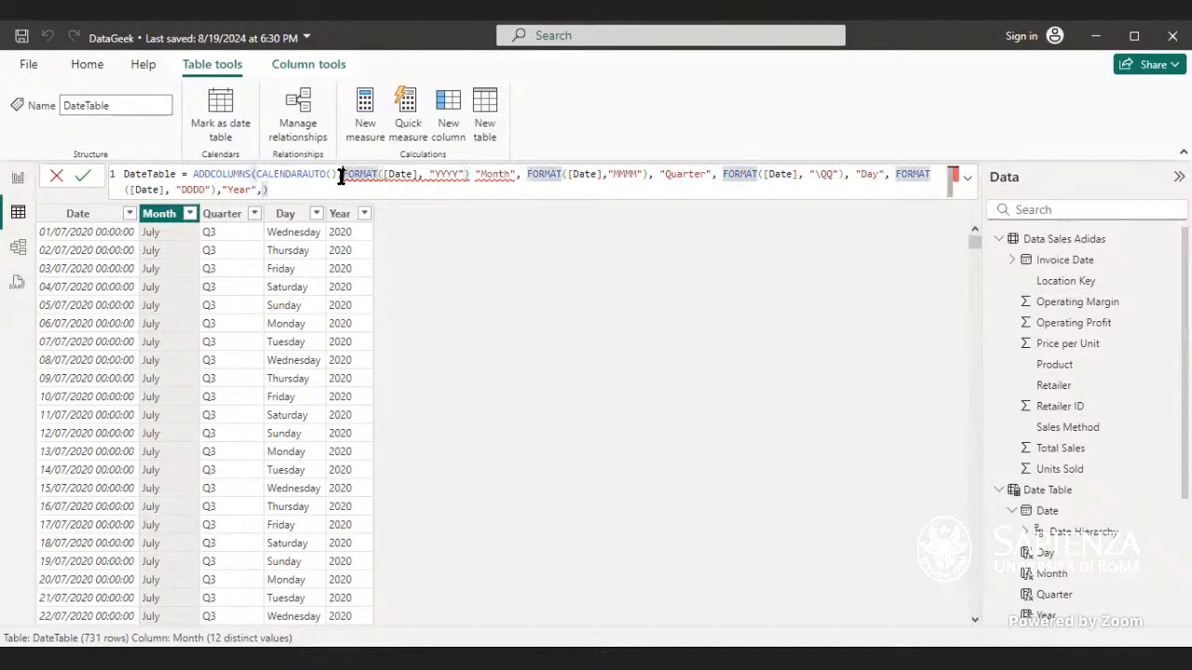
type("\"")
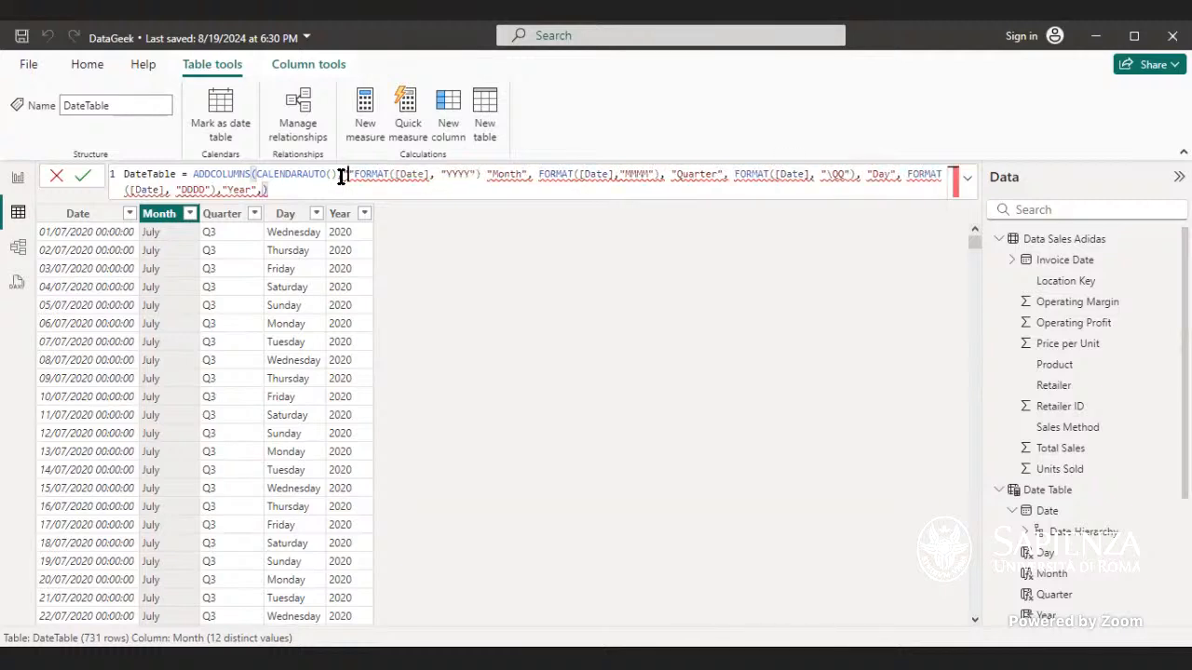
type("YYYY\"")
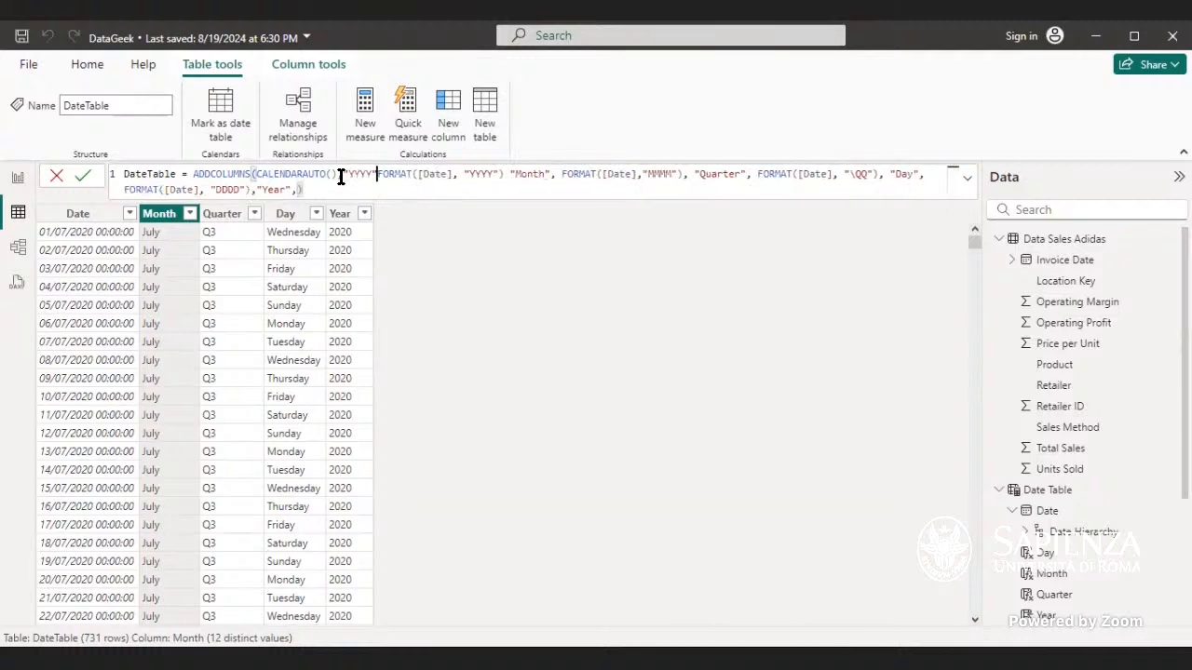
type(",")
left_click(341, 177)
type(",")
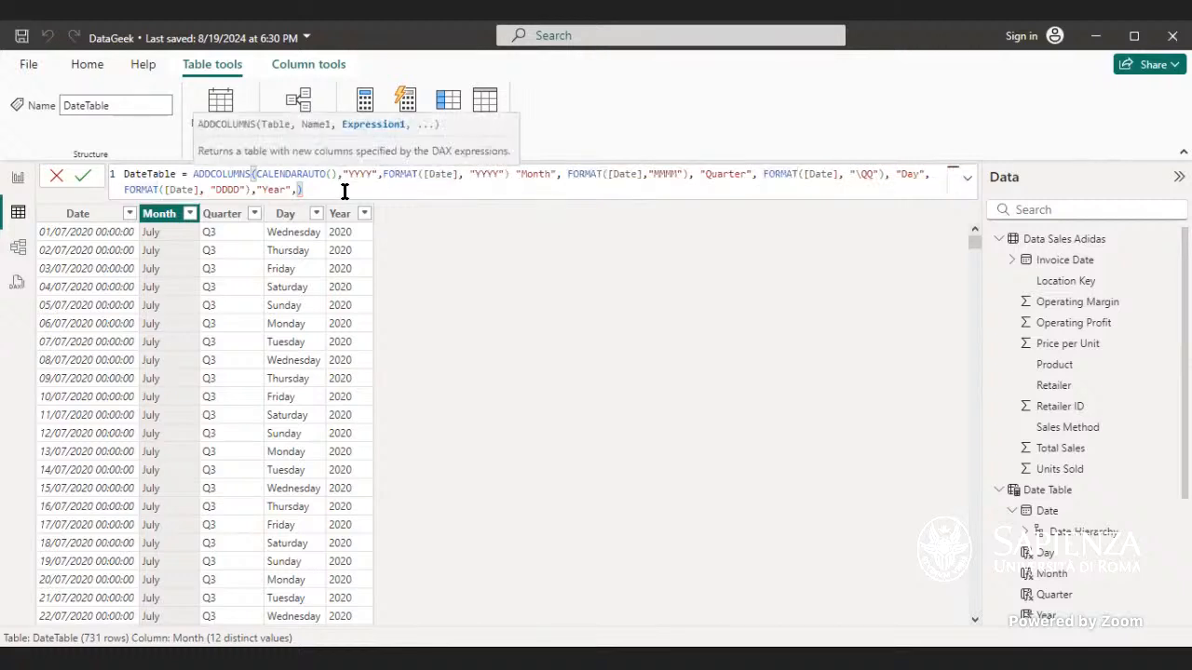
left_click_drag(303, 189, 251, 191)
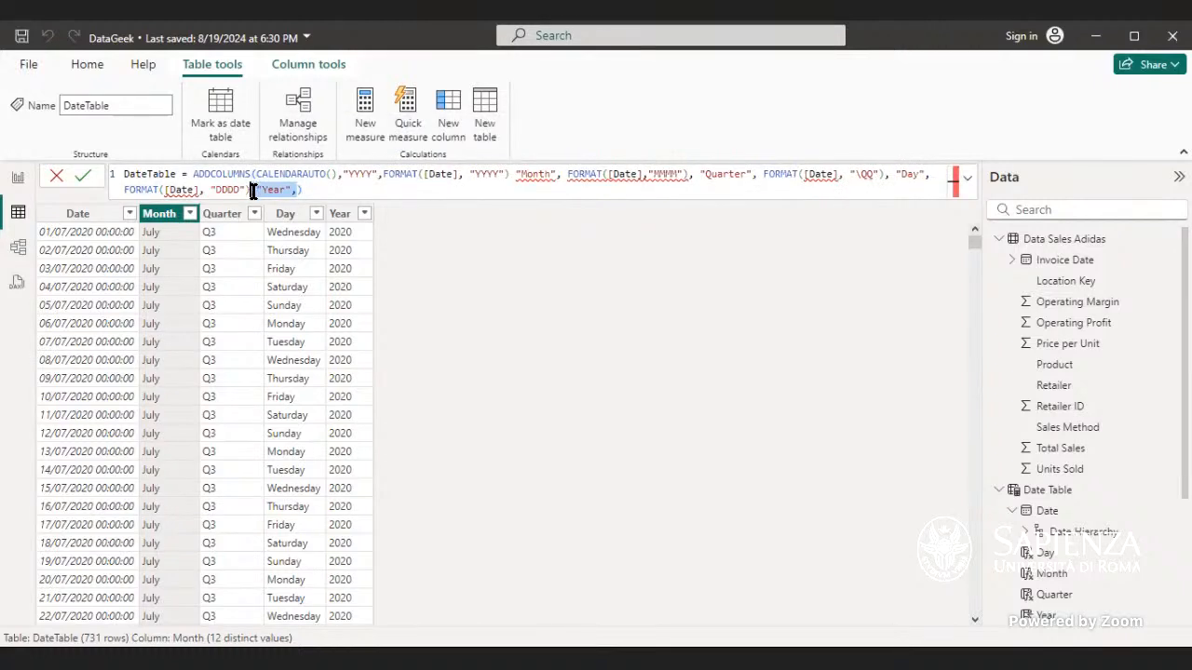
key("BackSpace")
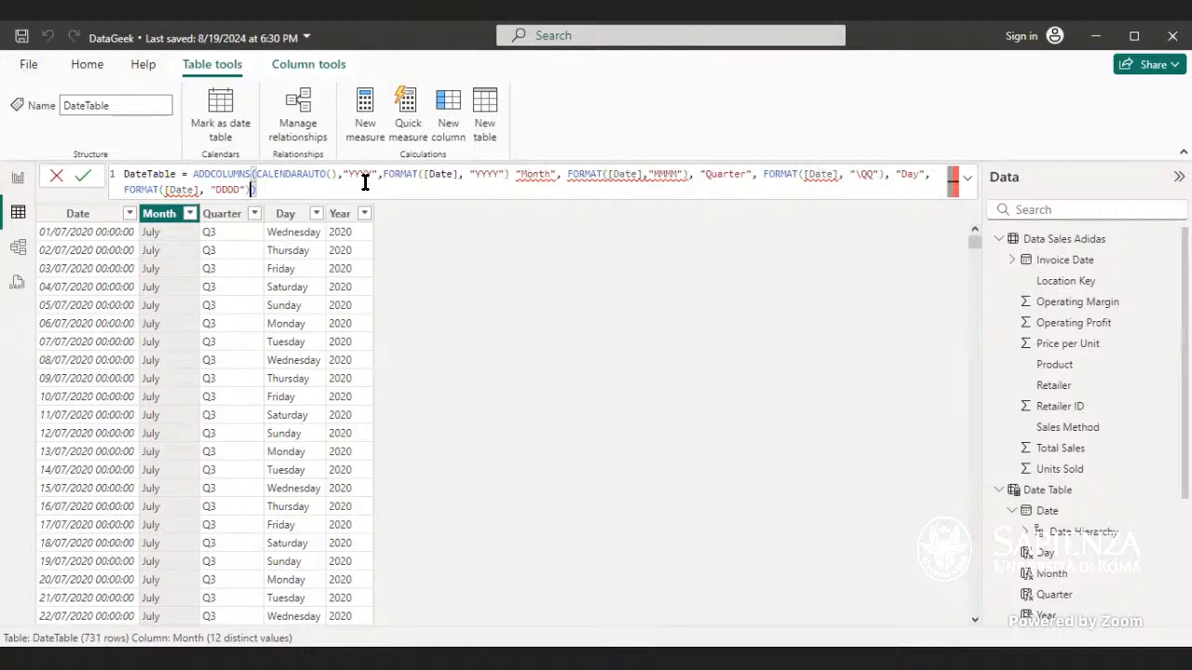
left_click(514, 174)
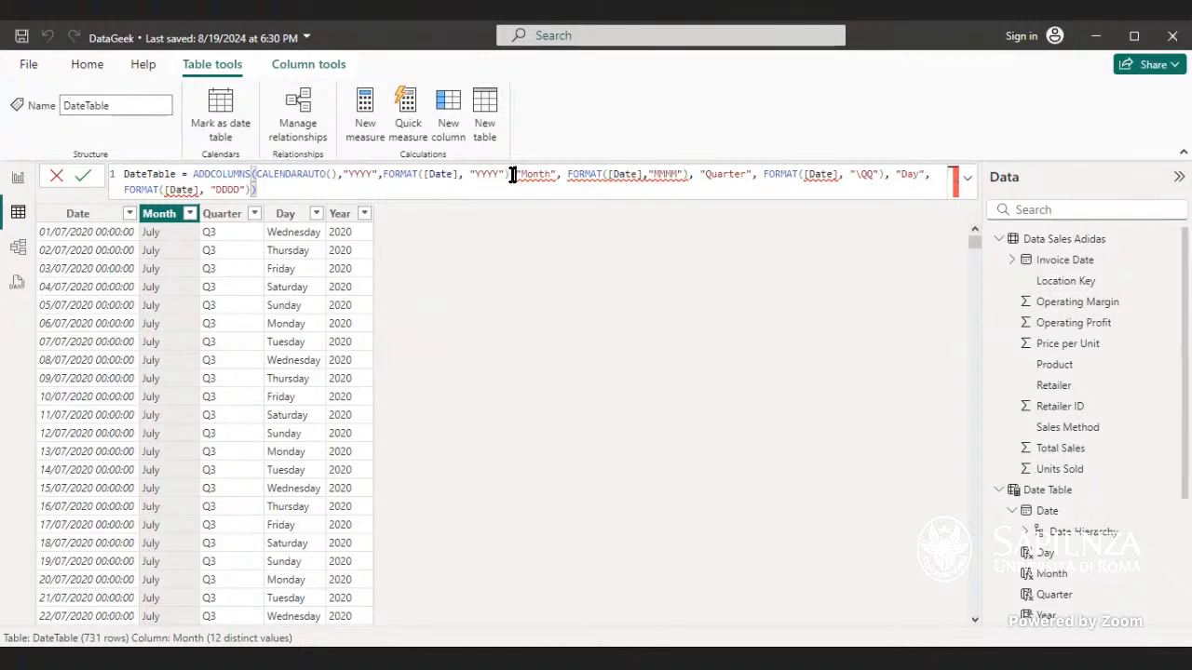
type(",")
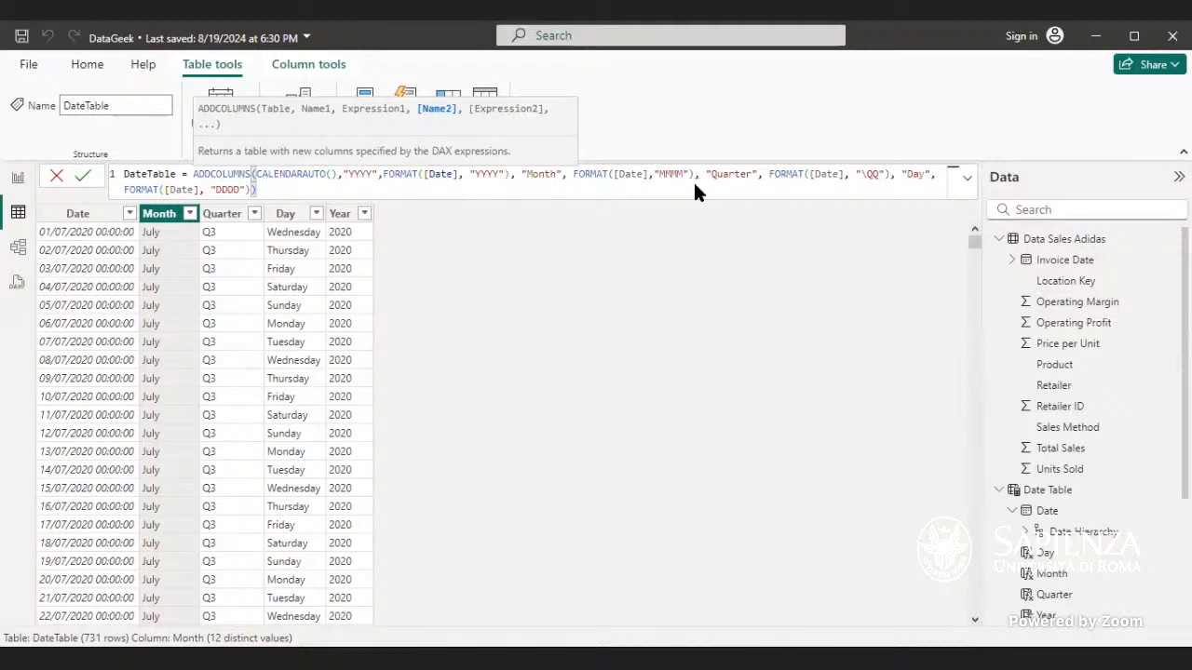
left_click(315, 198)
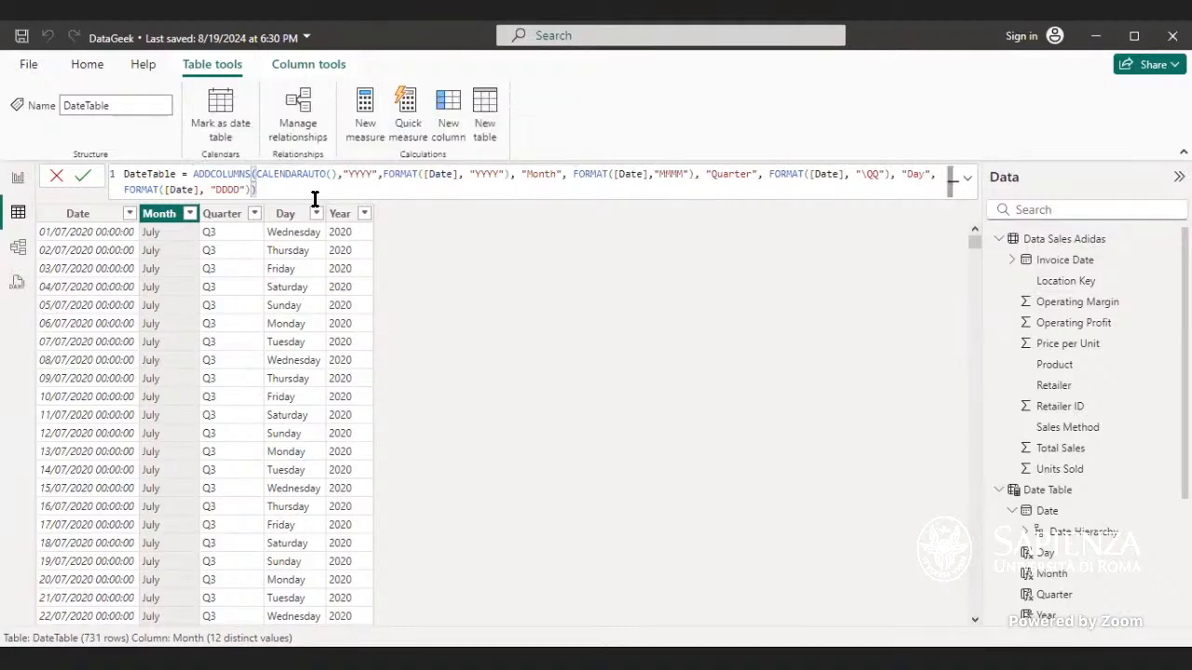
key("Return")
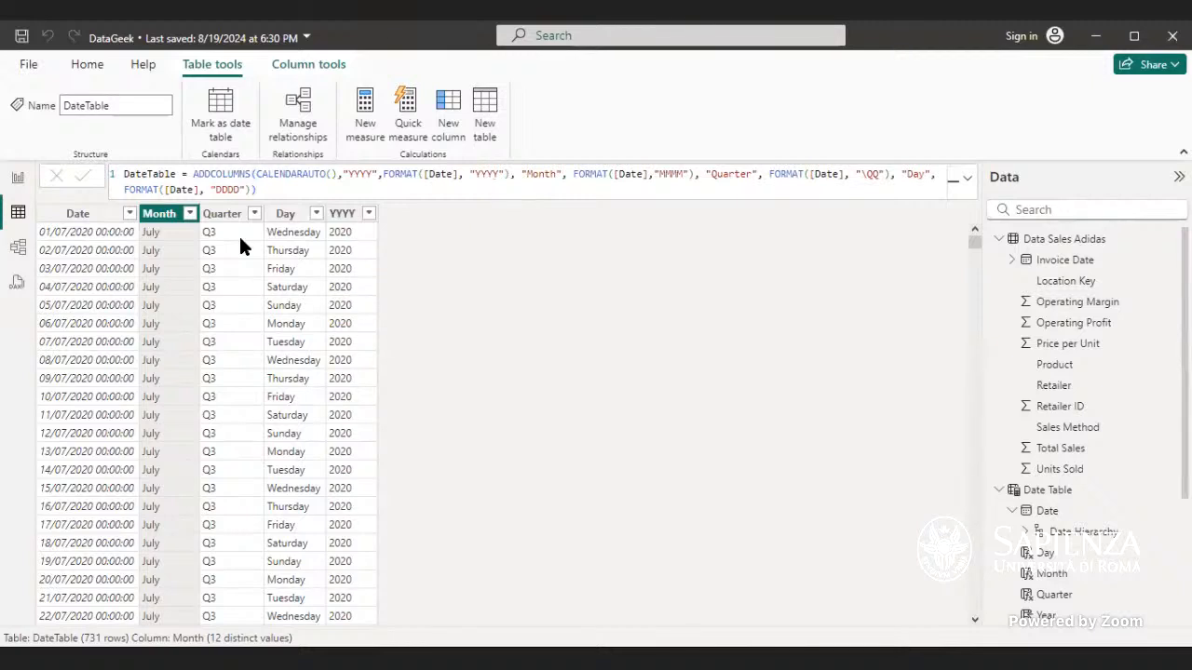
Step: Retype the [Date] reference inside the year FORMAT expression of the DateTable formula
double_click(453, 174)
type("D")
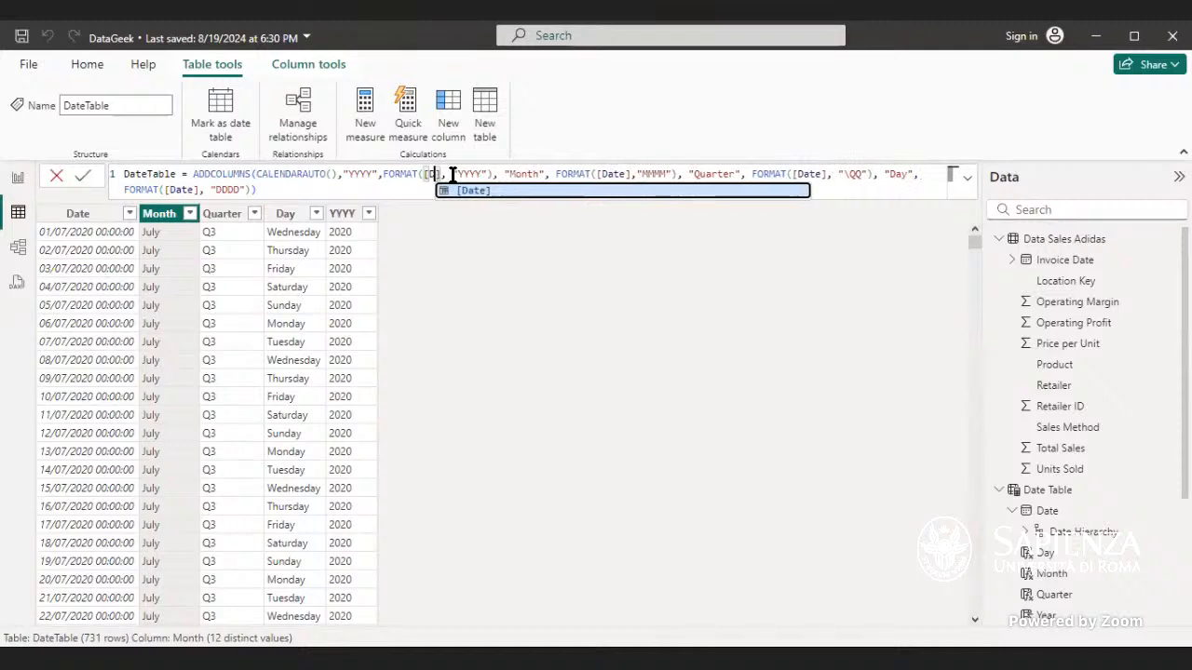
key("BackSpace")
key("BackSpace")
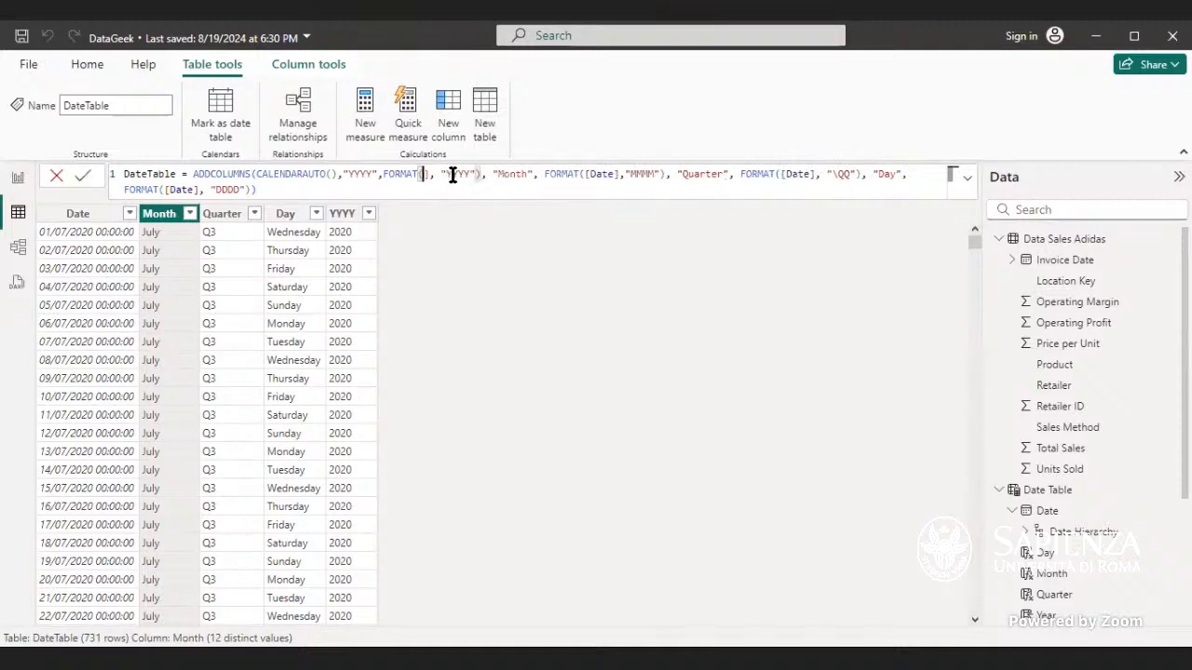
type("[")
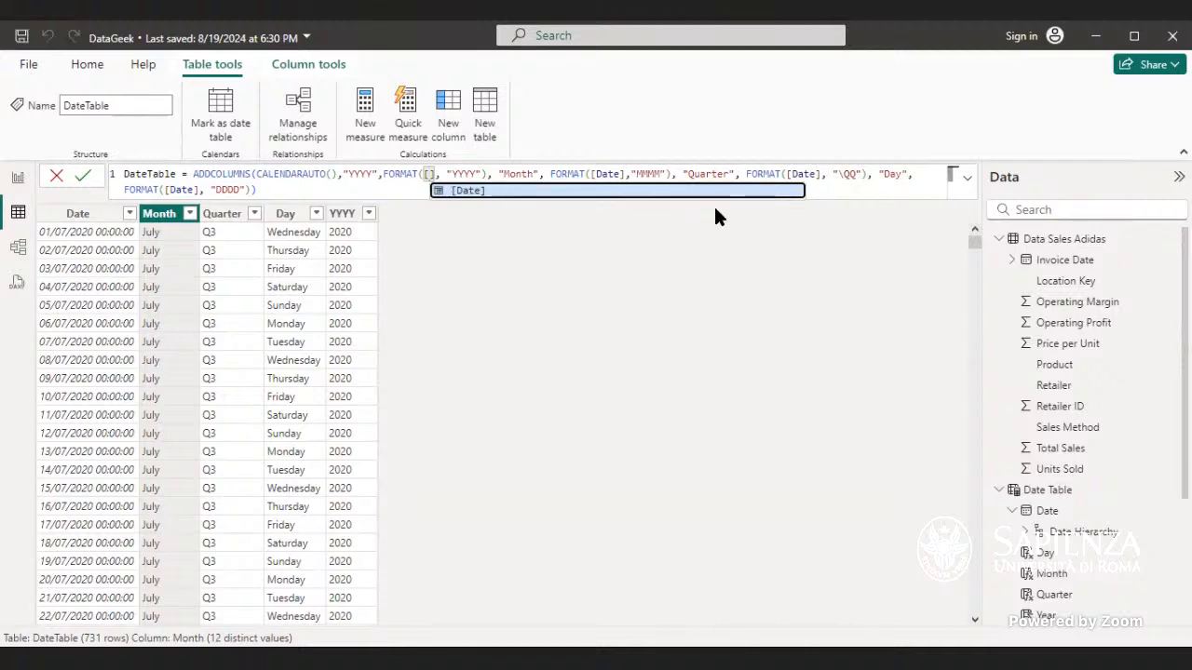
left_click(485, 191)
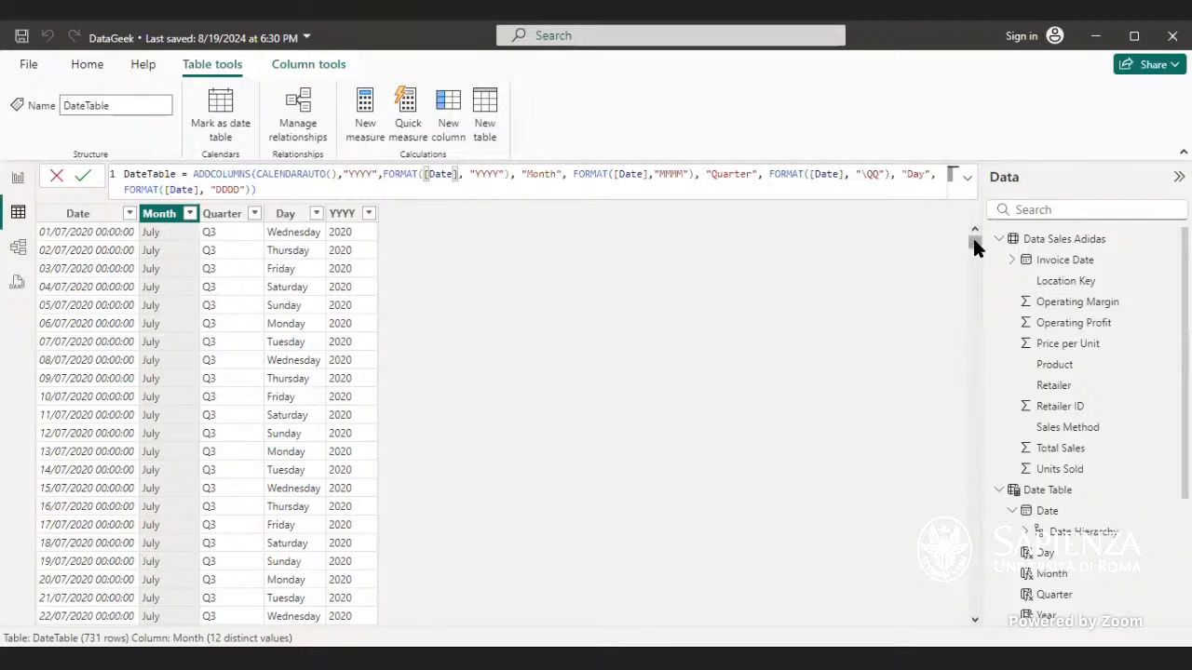
Step: Inspect the DateTable rows and the old Date Table's Day column formula, then reopen DateTable
left_click_drag(975, 244, 969, 501)
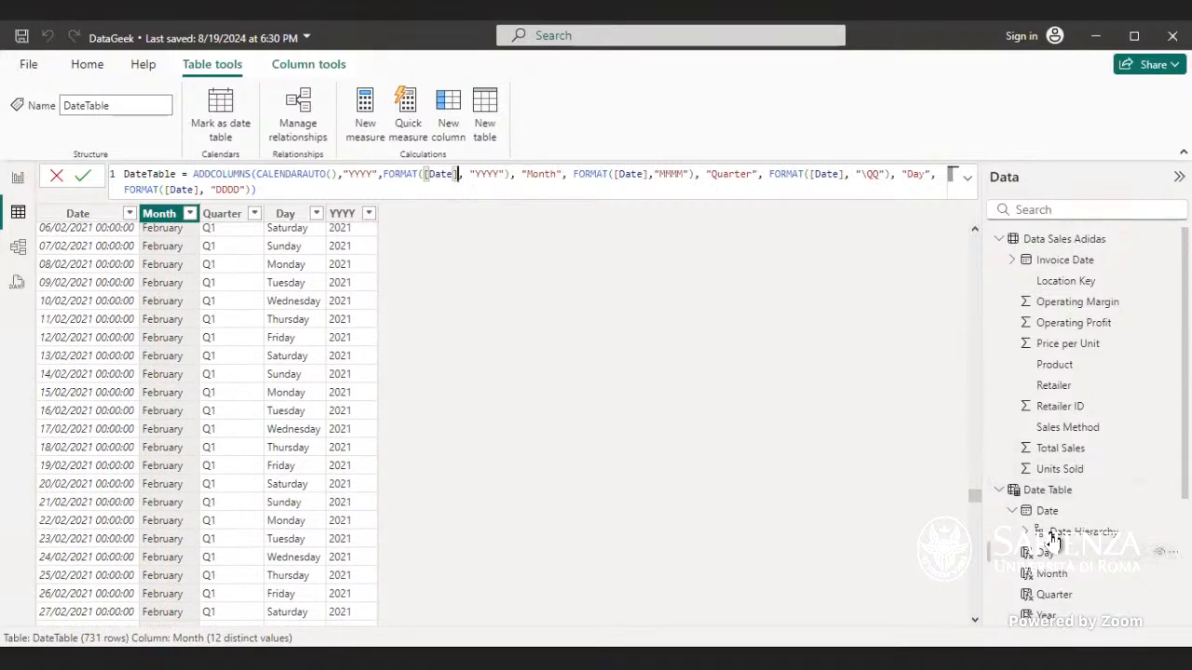
left_click(1037, 496)
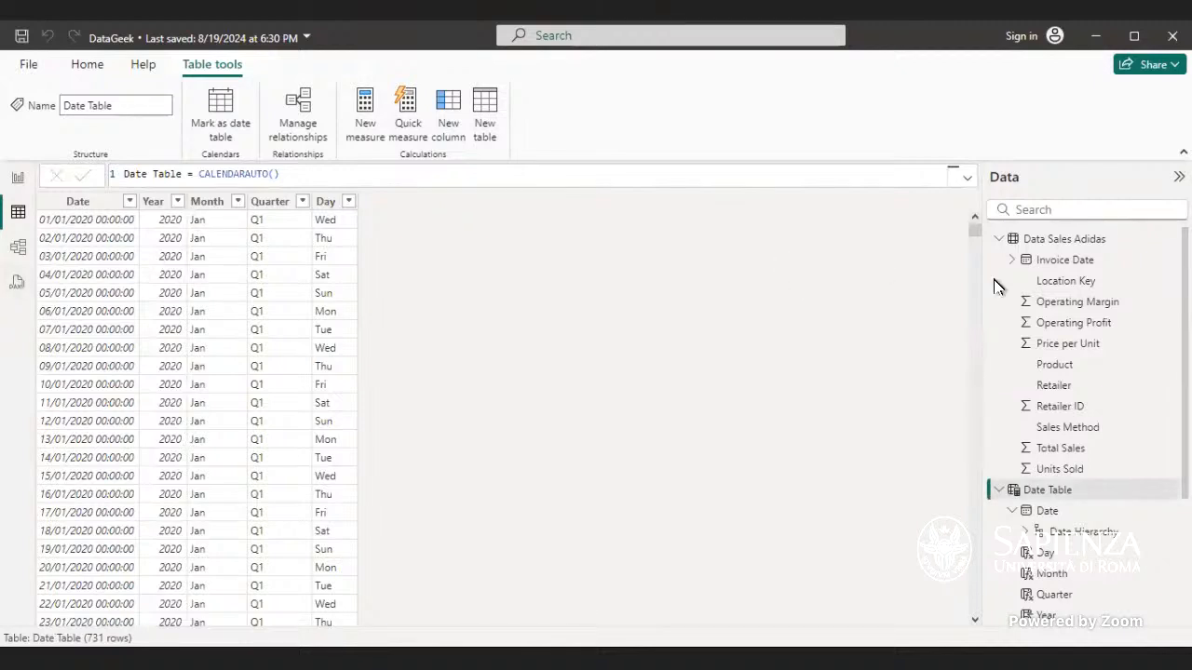
left_click(1046, 552)
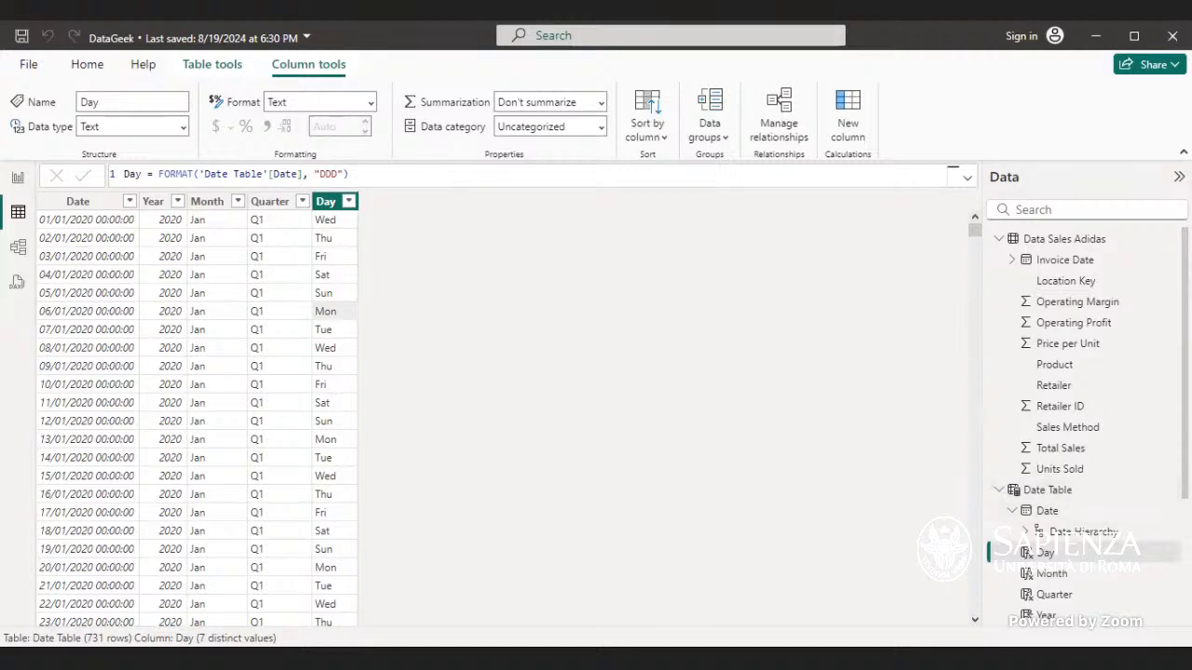
scroll(1080, 419, "down", 3)
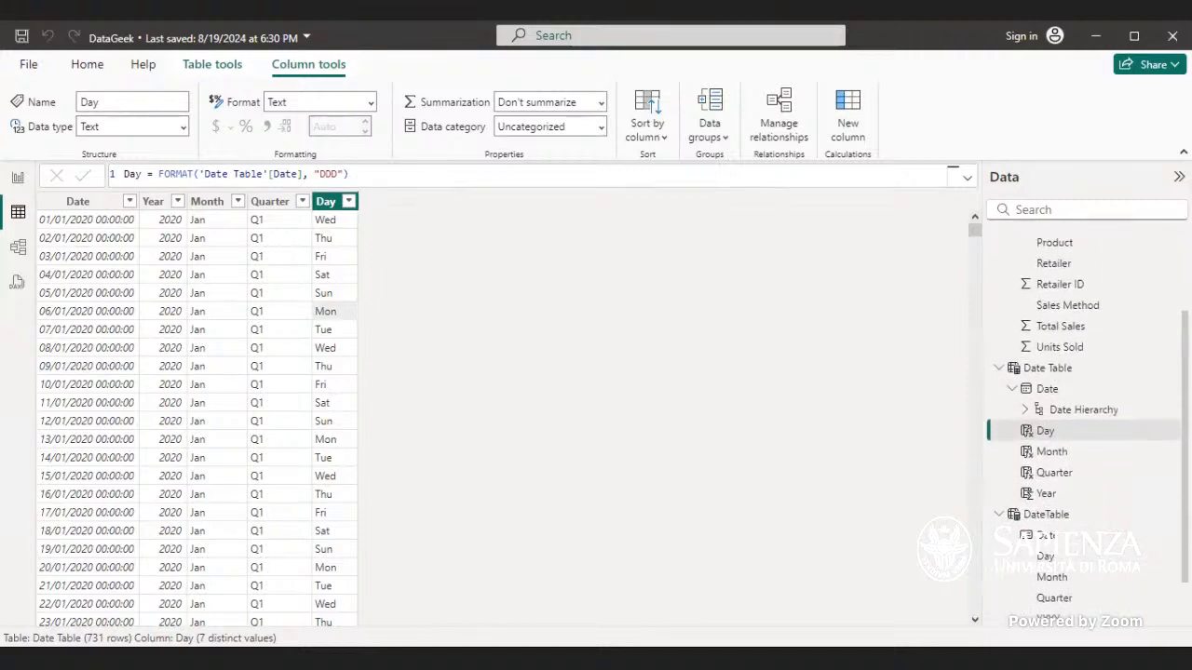
scroll(1085, 424, "down", 1)
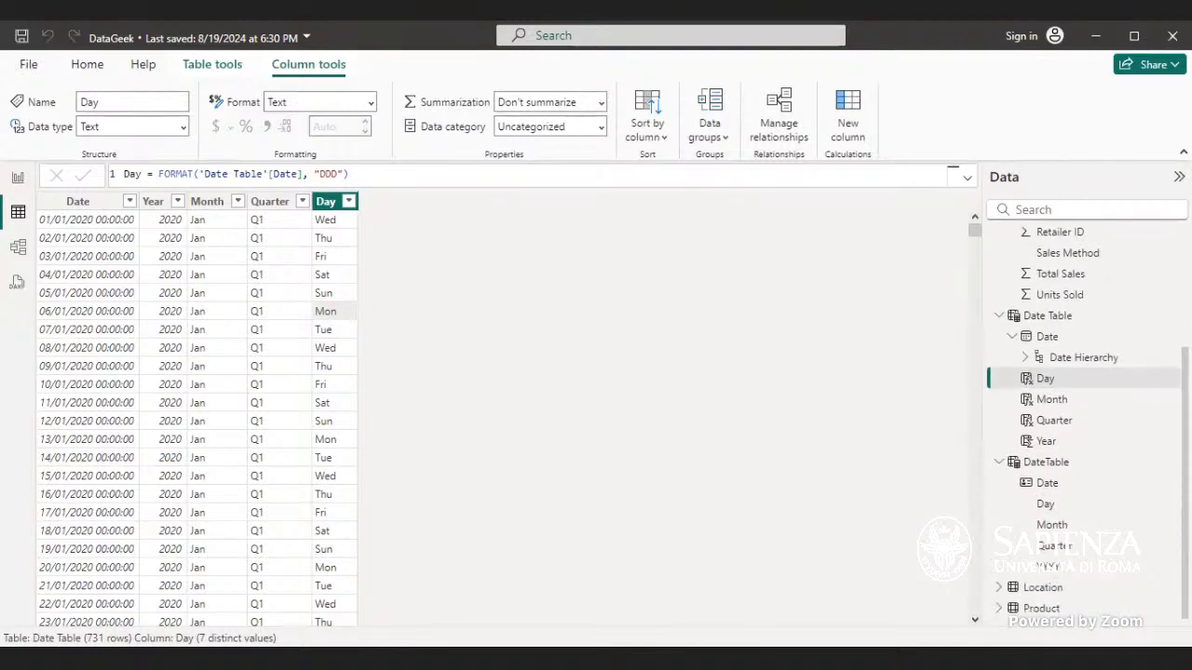
left_click(1052, 462)
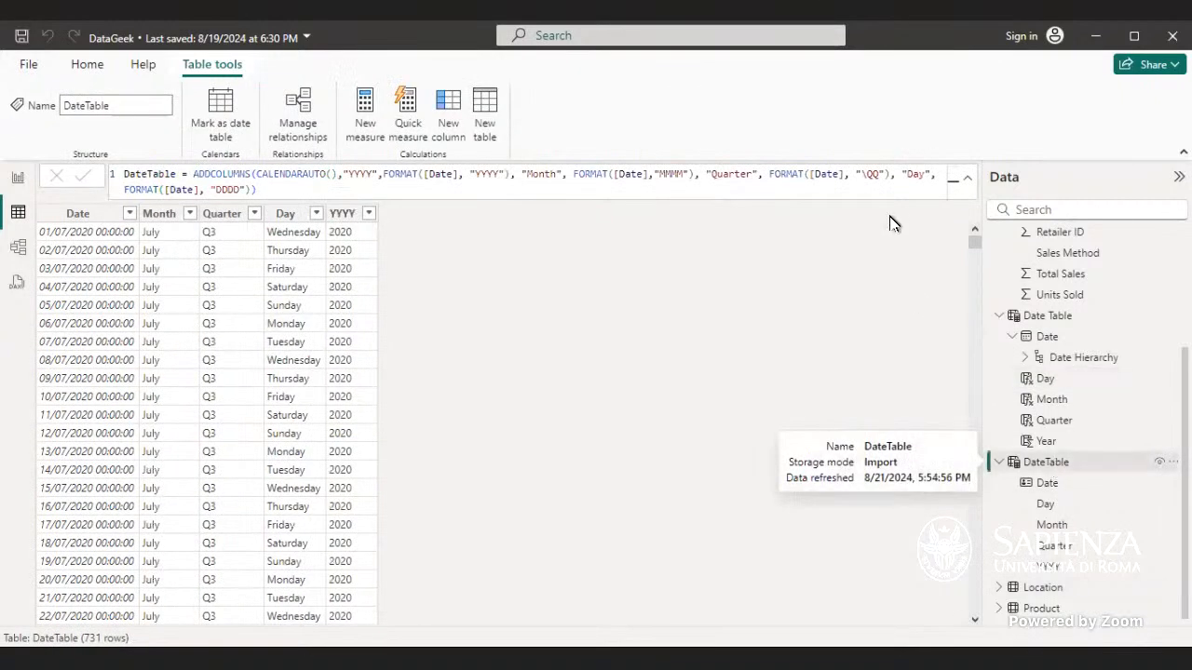
Step: Adjust the separator after the "YYYY" column name in the DateTable formula and commit it
left_click(379, 175)
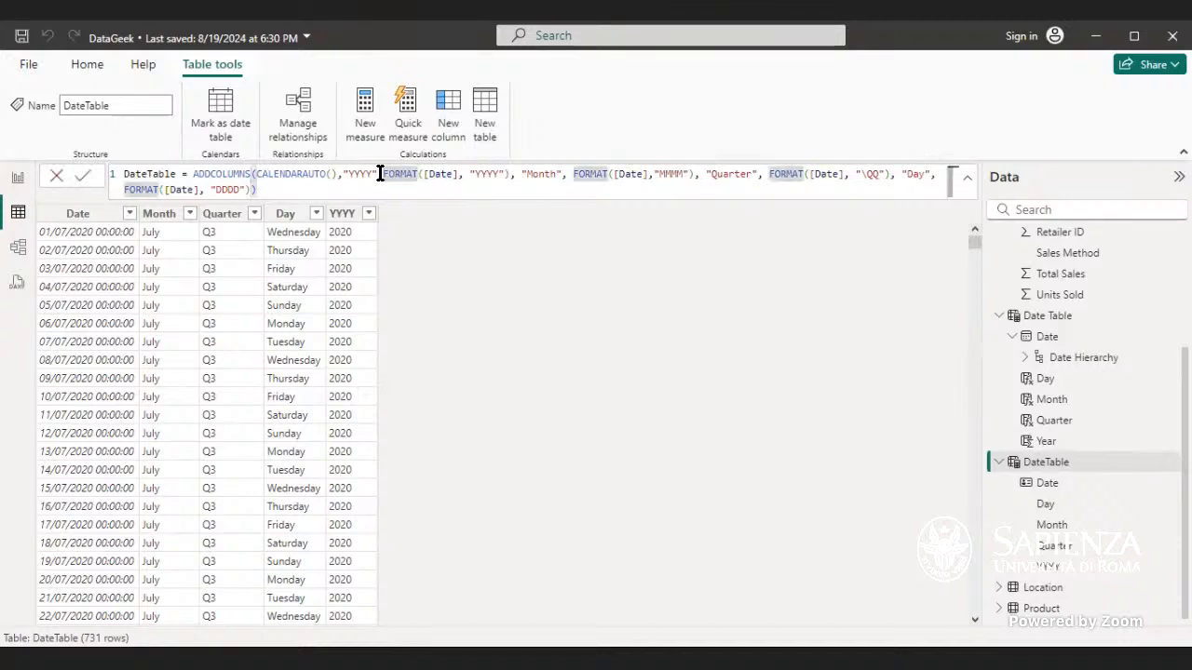
type(",")
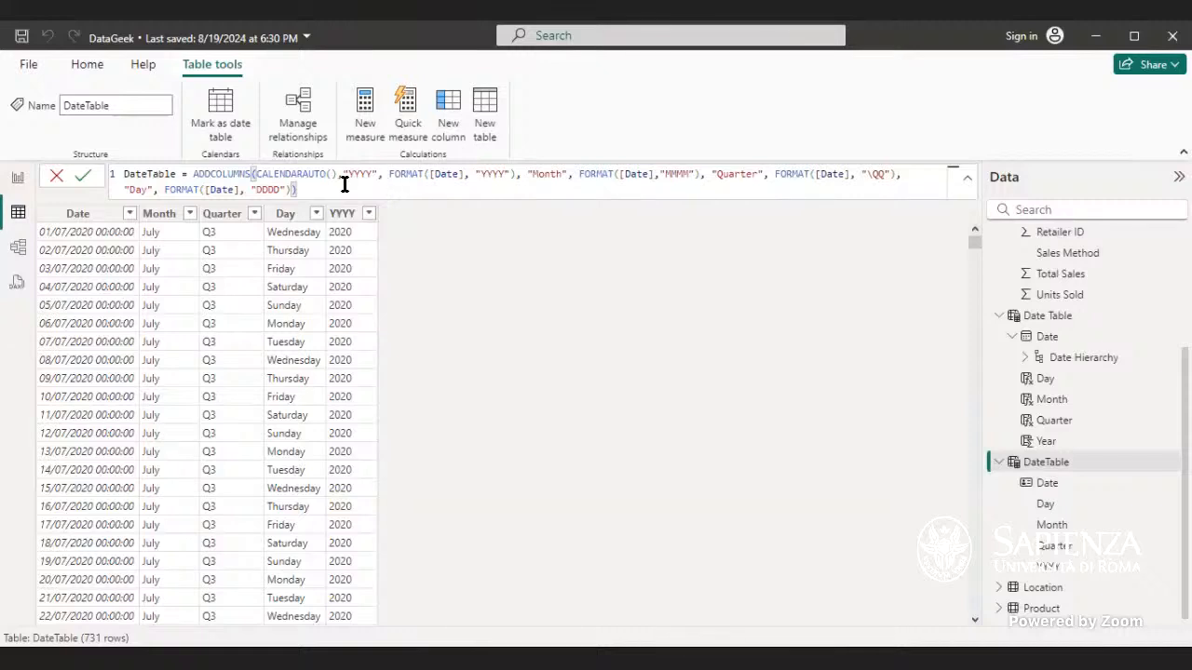
key("Return")
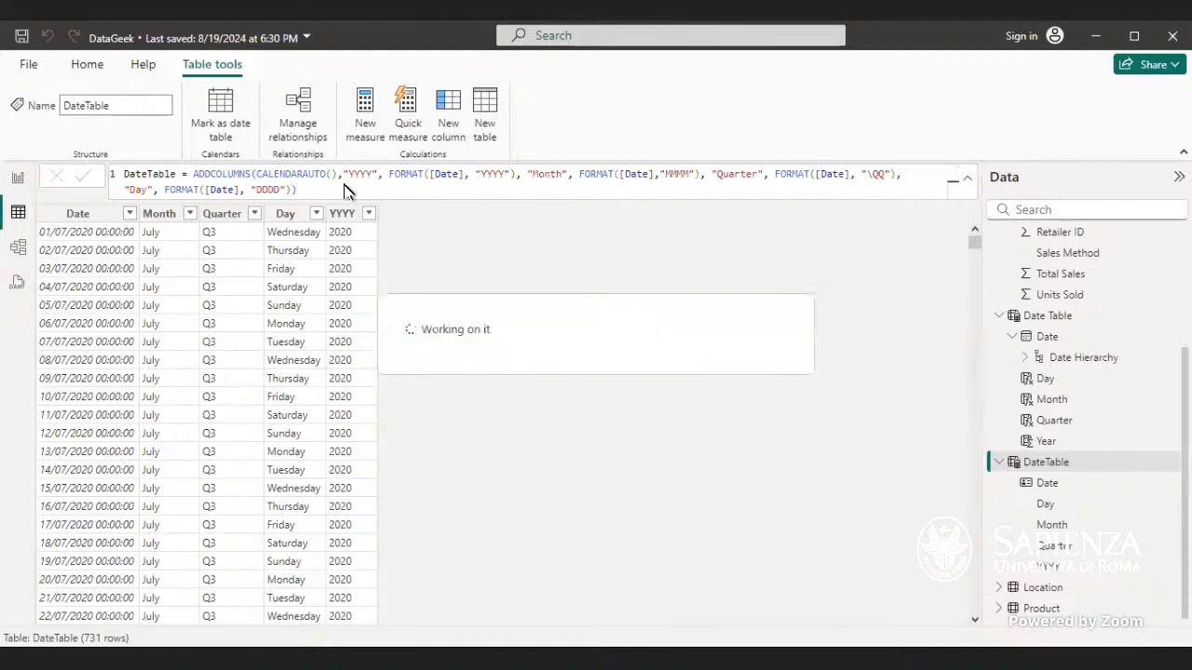
Step: Set the DateTable Date column to sort by the Month column and apply an ascending sort
left_click(78, 214)
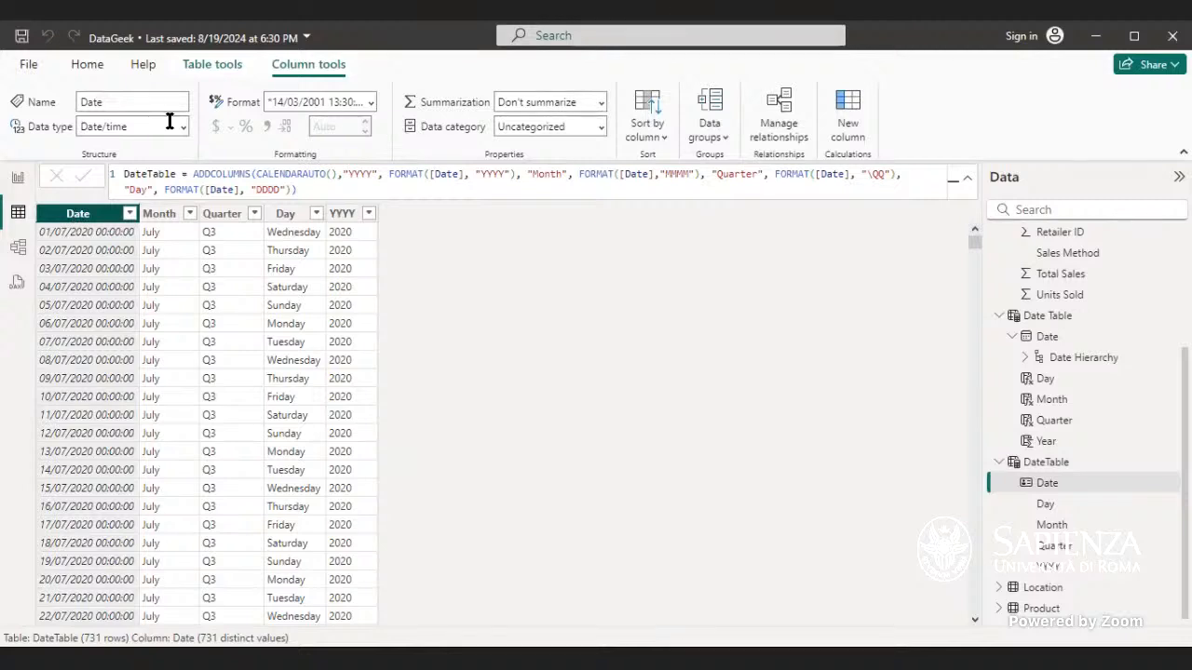
left_click(663, 147)
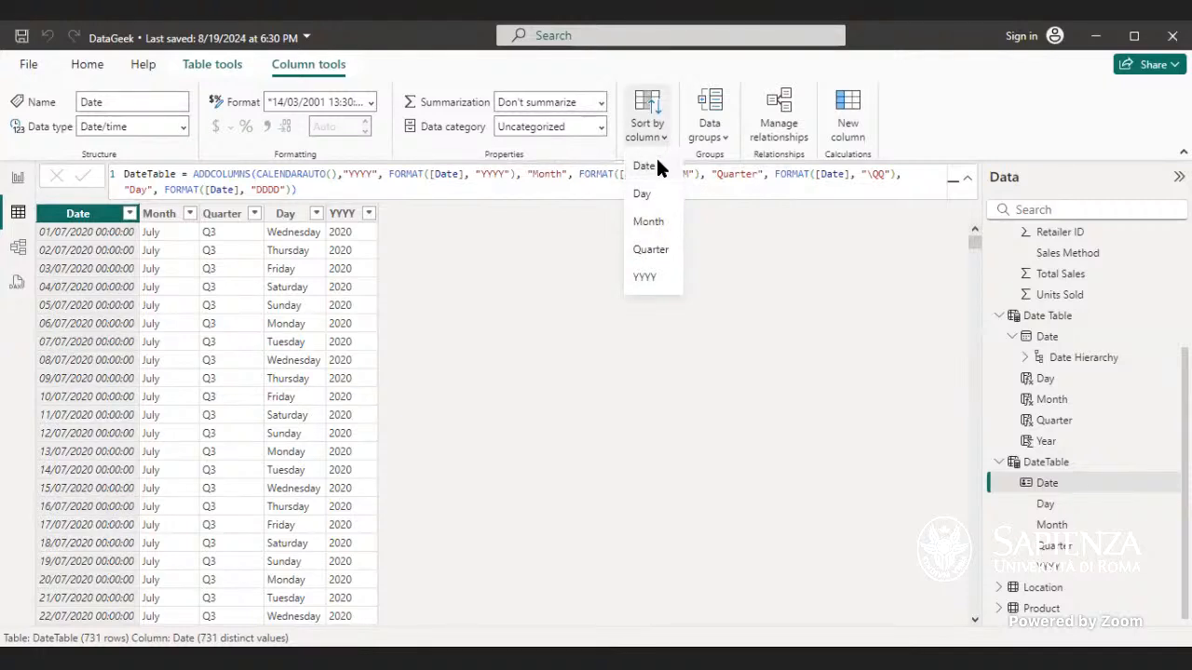
left_click(657, 165)
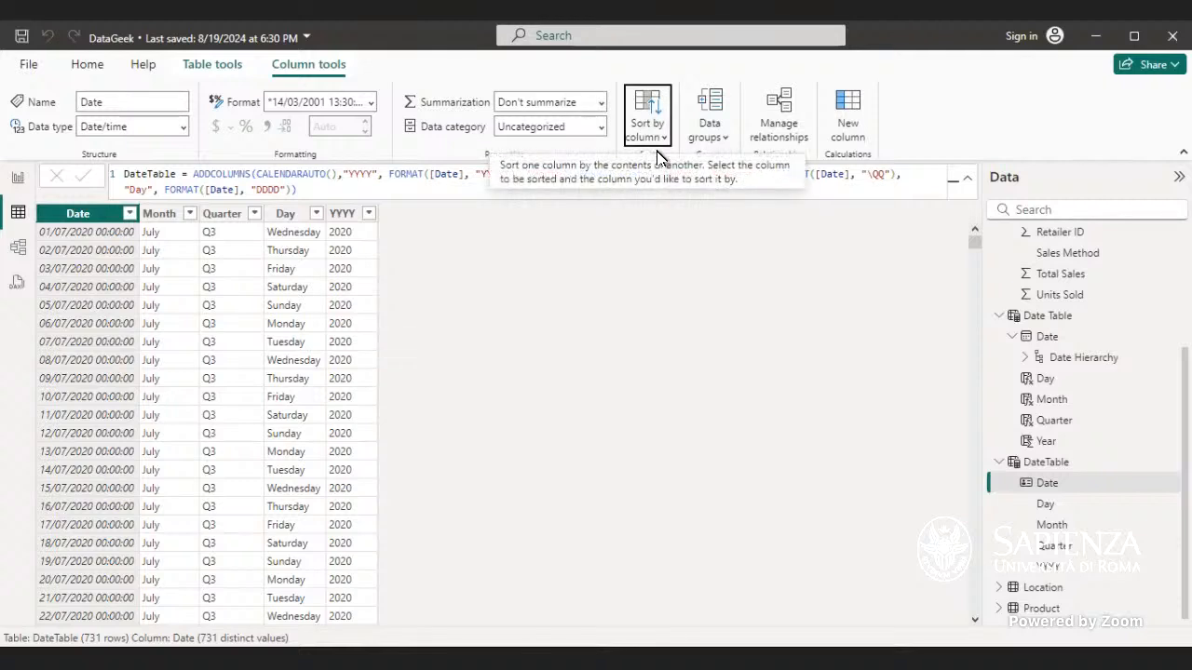
left_click(659, 138)
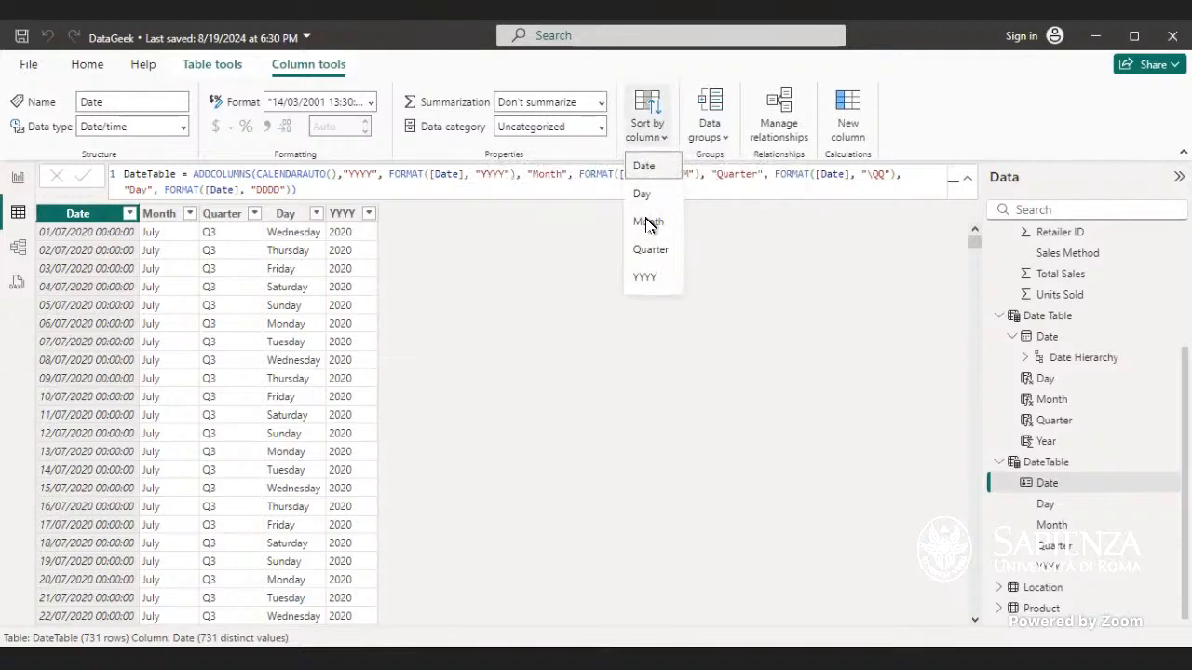
left_click(648, 222)
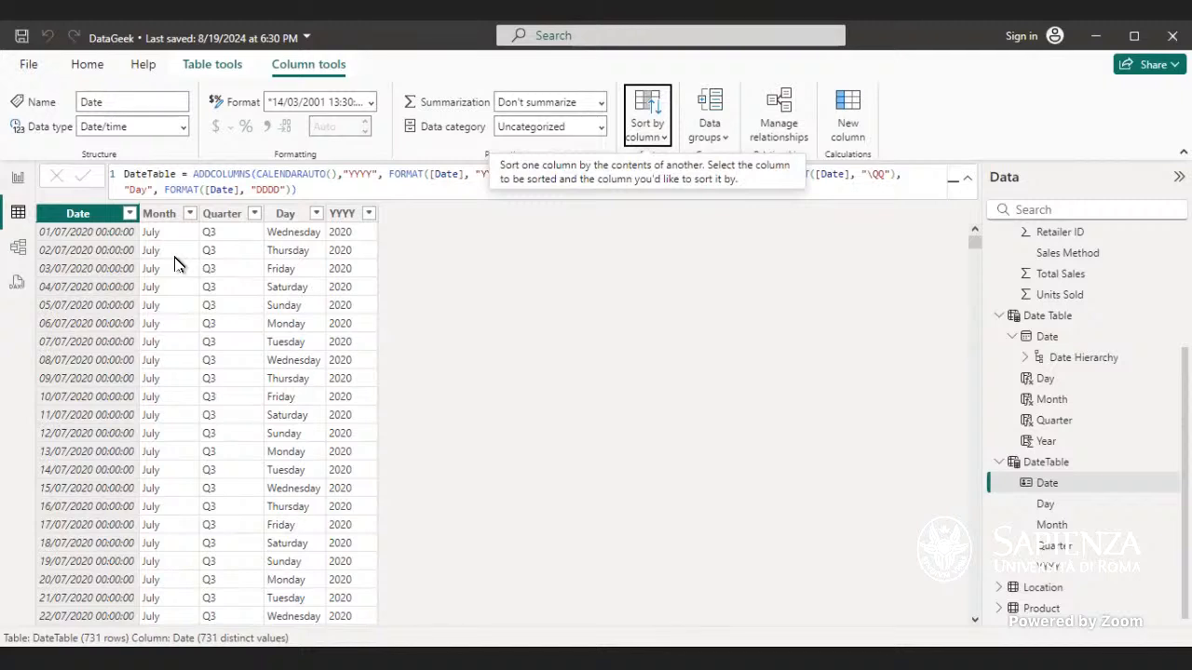
left_click(648, 128)
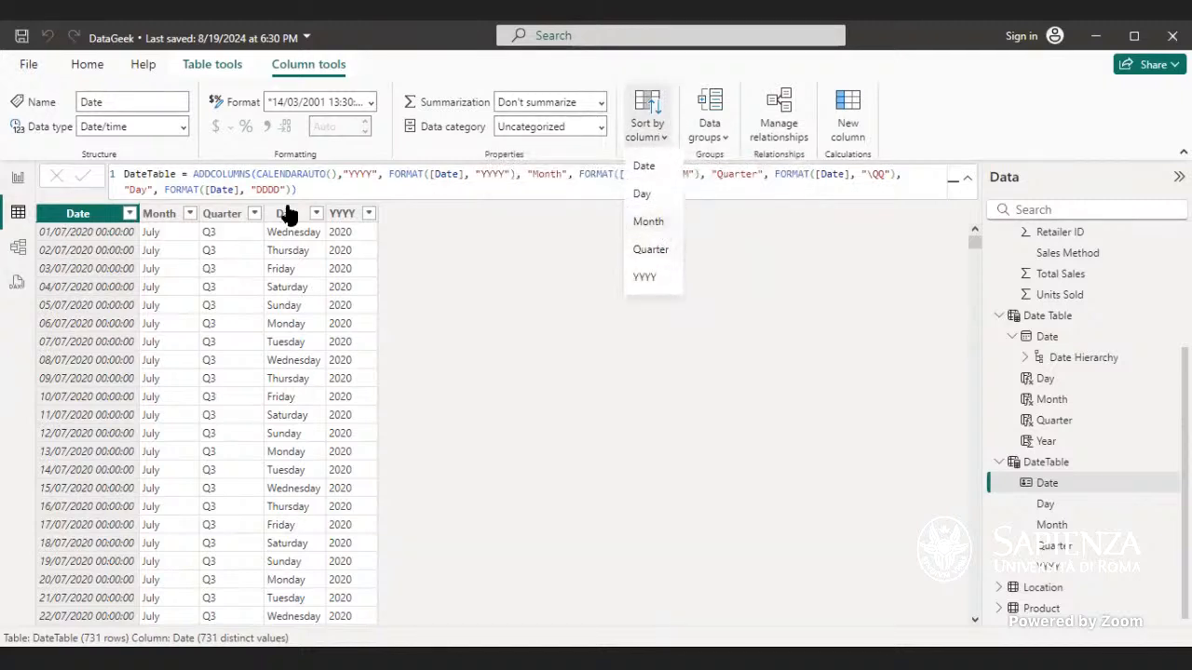
left_click(130, 215)
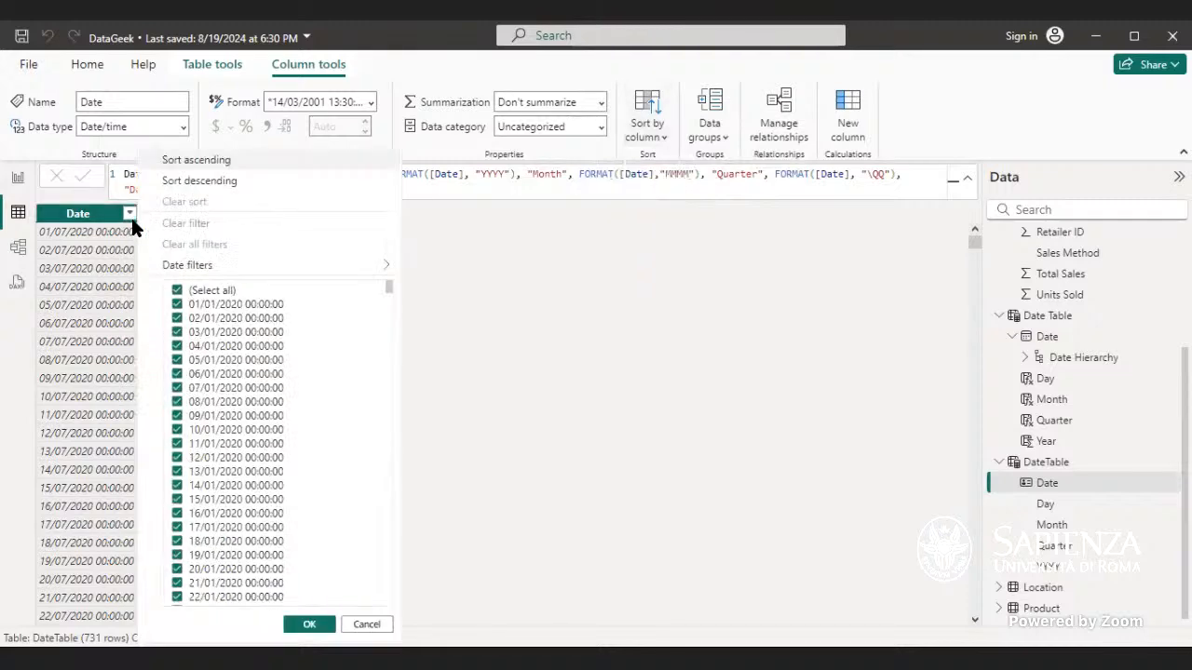
left_click(199, 164)
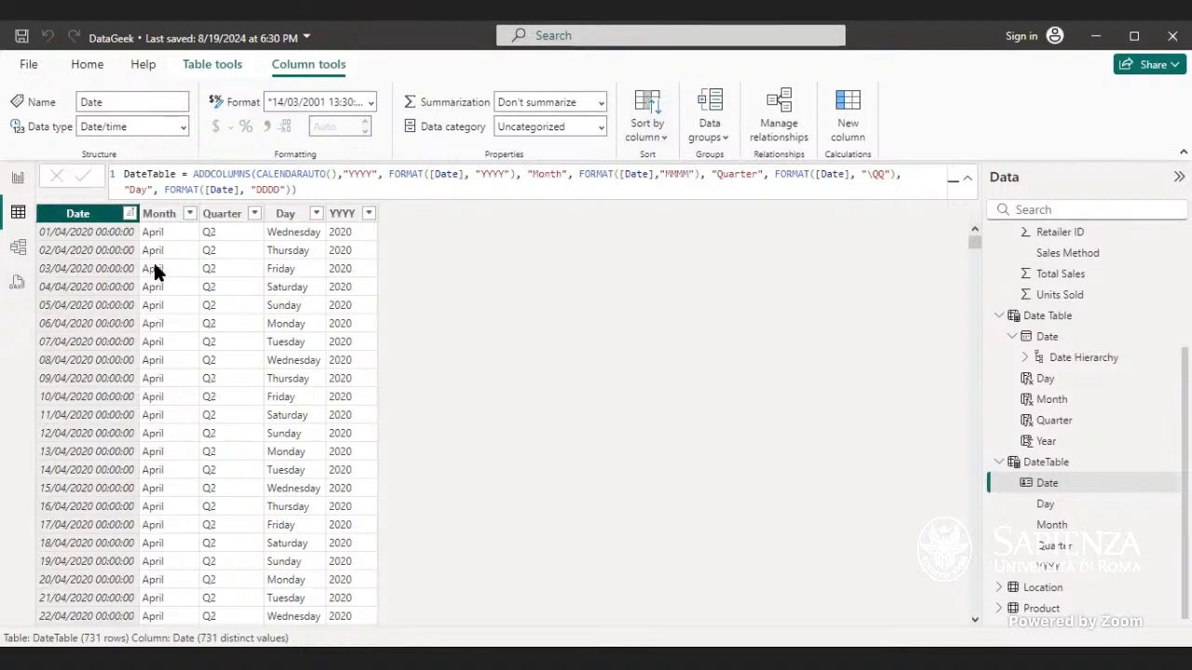
Step: Set the Date column to sort by the Day column, then back to sorting by Date
left_click(646, 130)
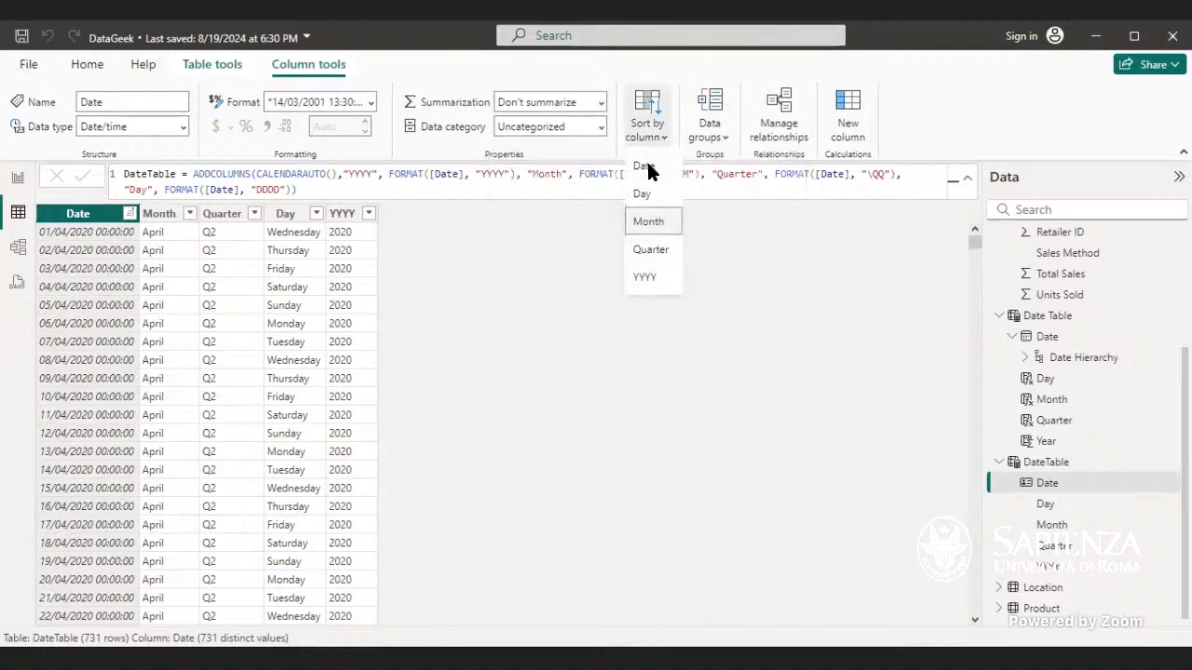
left_click(646, 194)
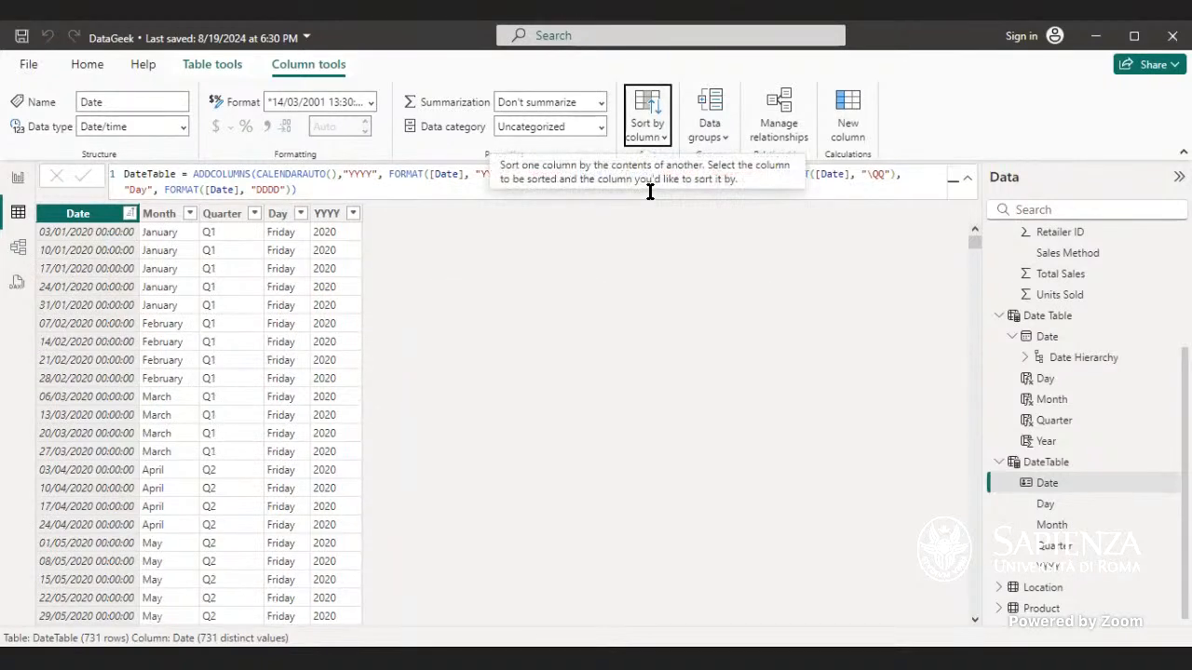
left_click(649, 130)
left_click(655, 165)
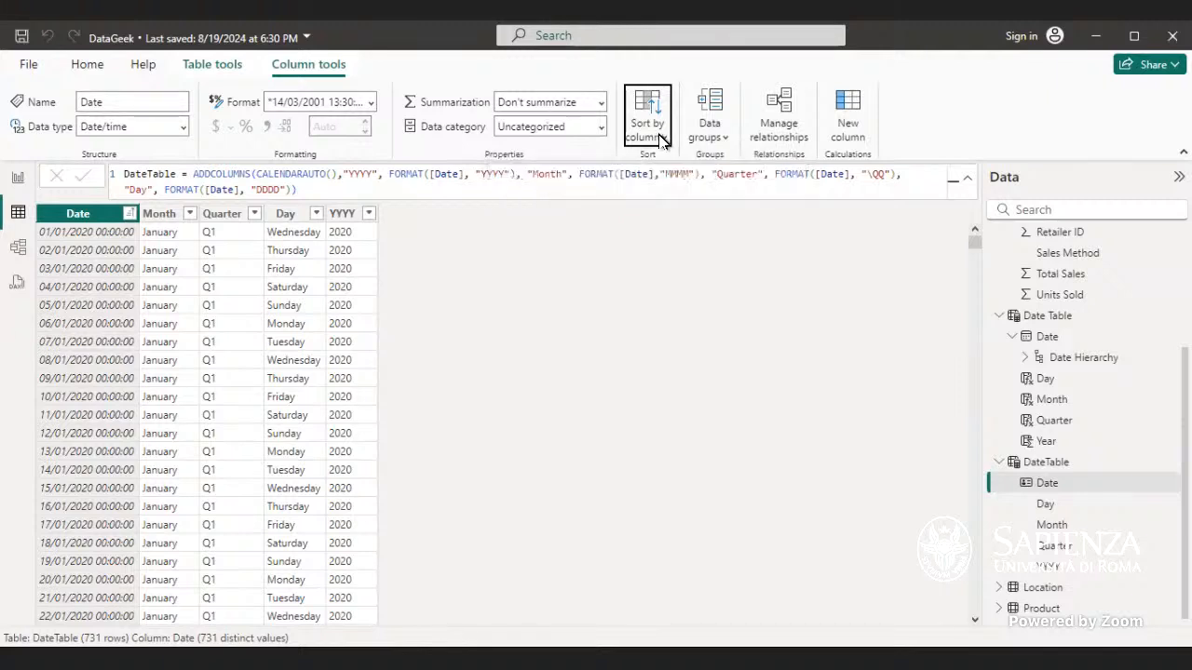
left_click(657, 136)
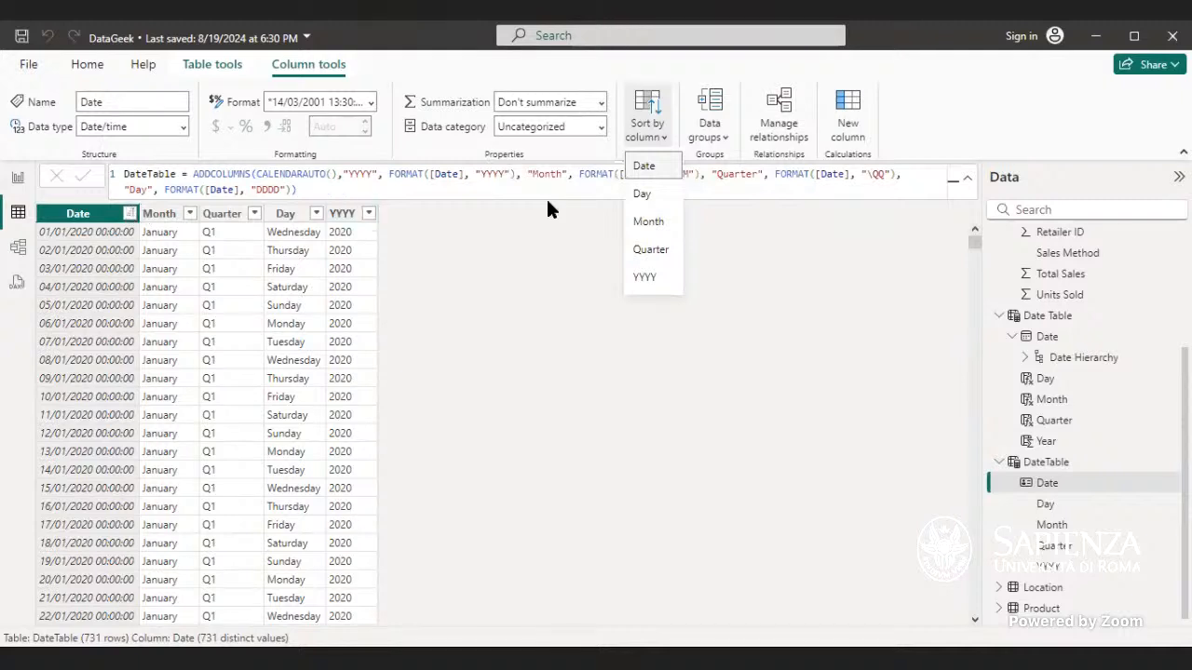
Step: Keep the DateTable Date column sorted by Date and open the old Date Table
left_click(641, 165)
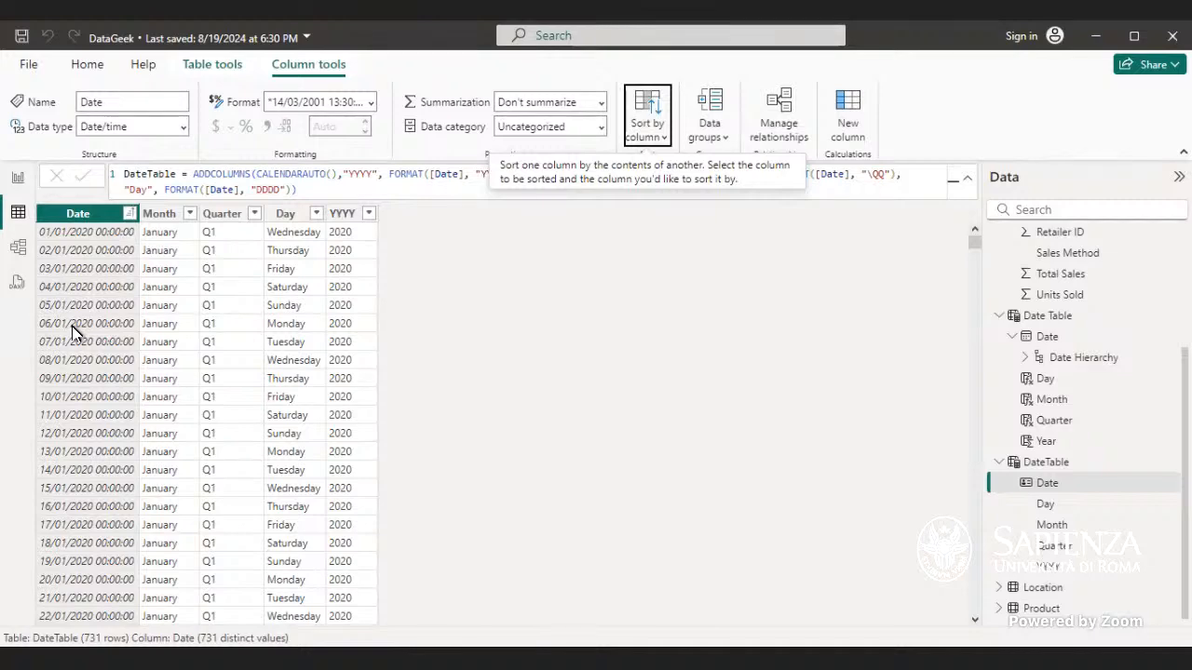
left_click(1049, 319)
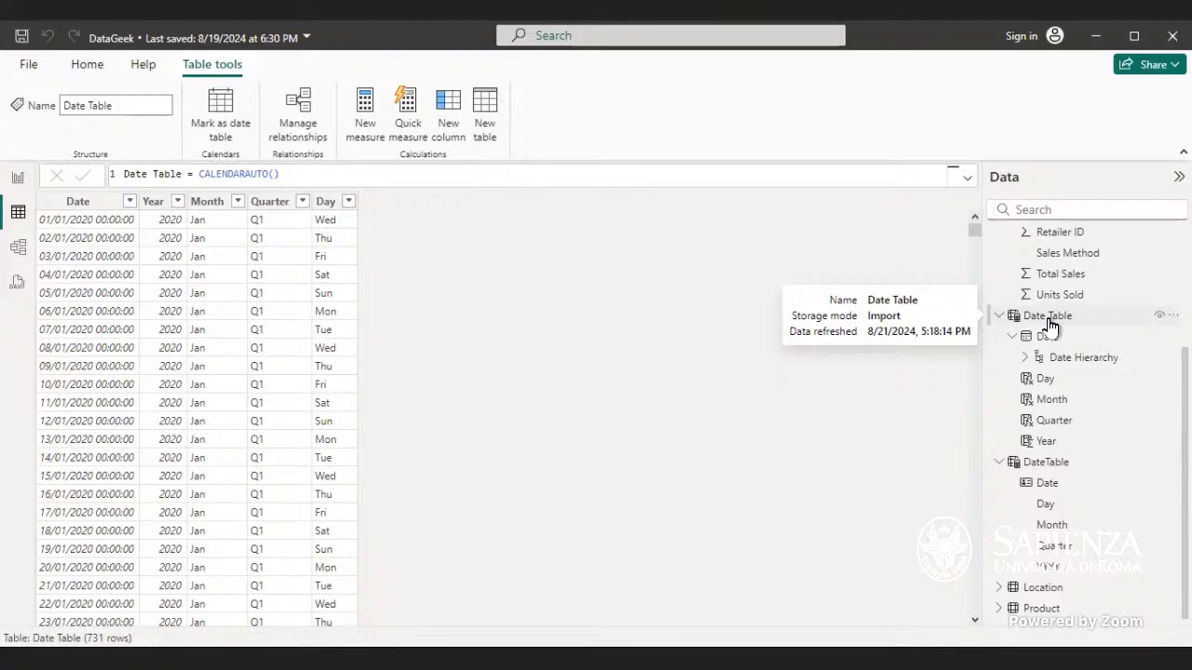
left_click(1049, 325)
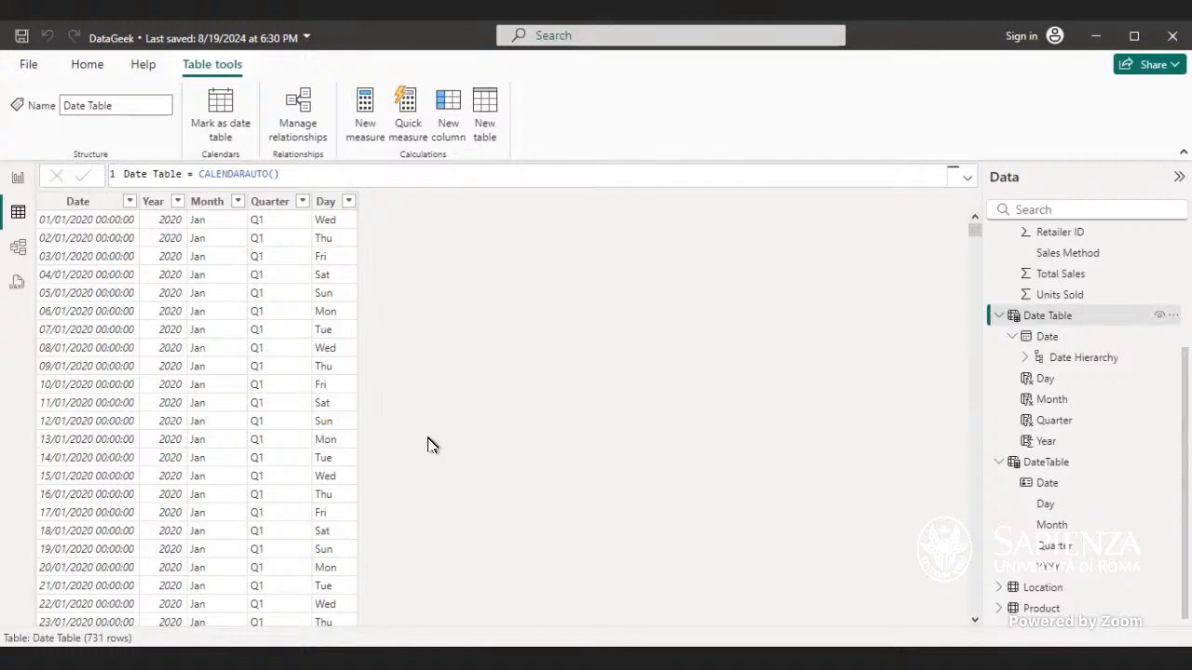
Step: Delete the DateTable table from the model
right_click(1048, 465)
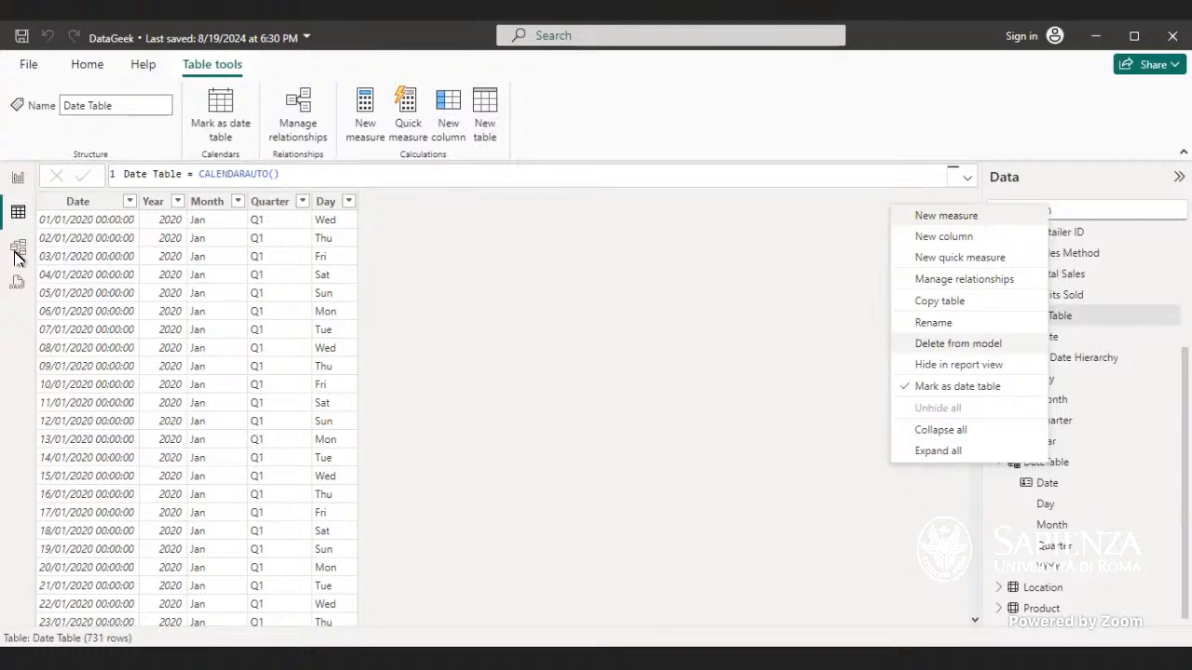
left_click(700, 466)
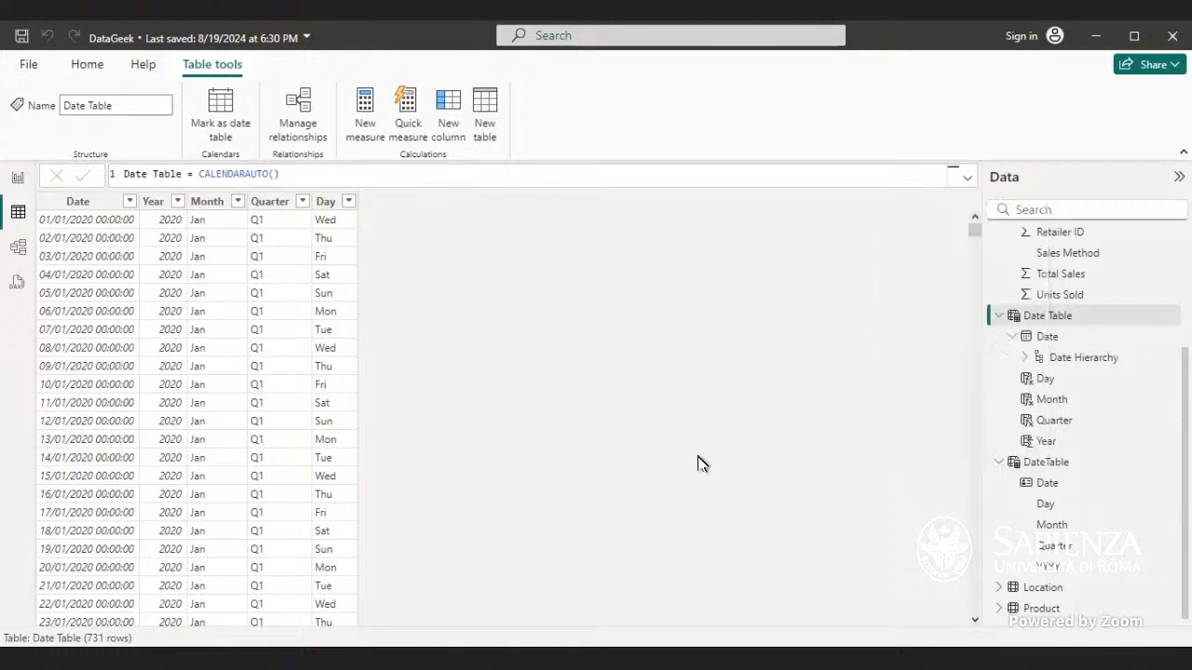
right_click(1057, 465)
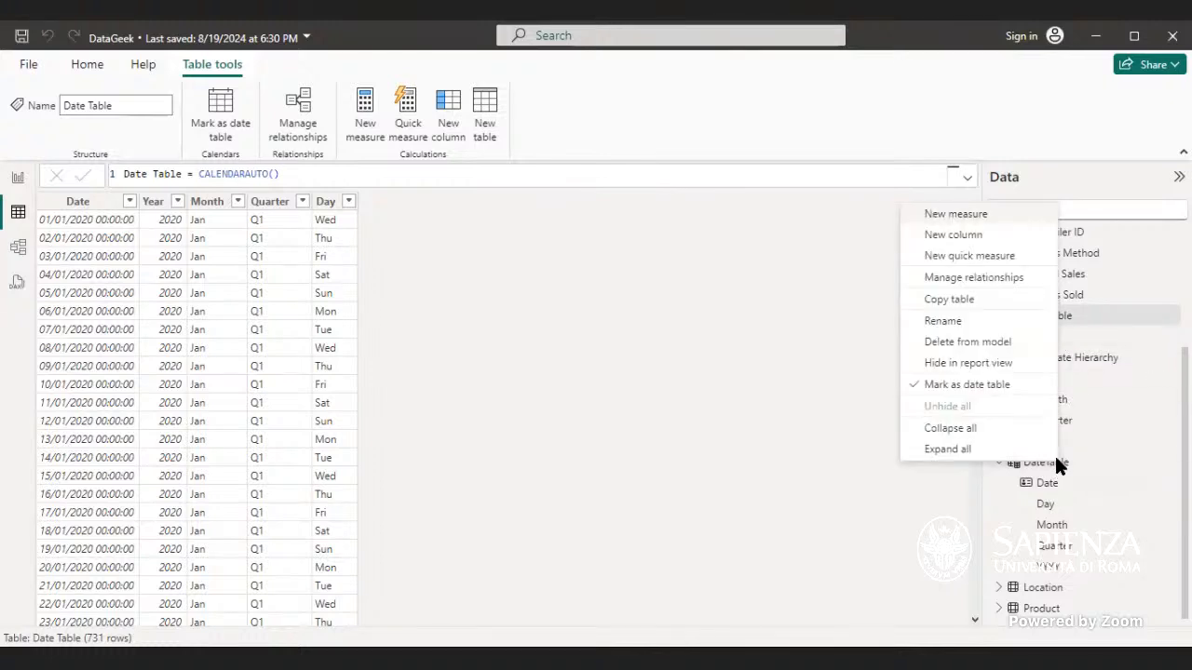
left_click(1006, 344)
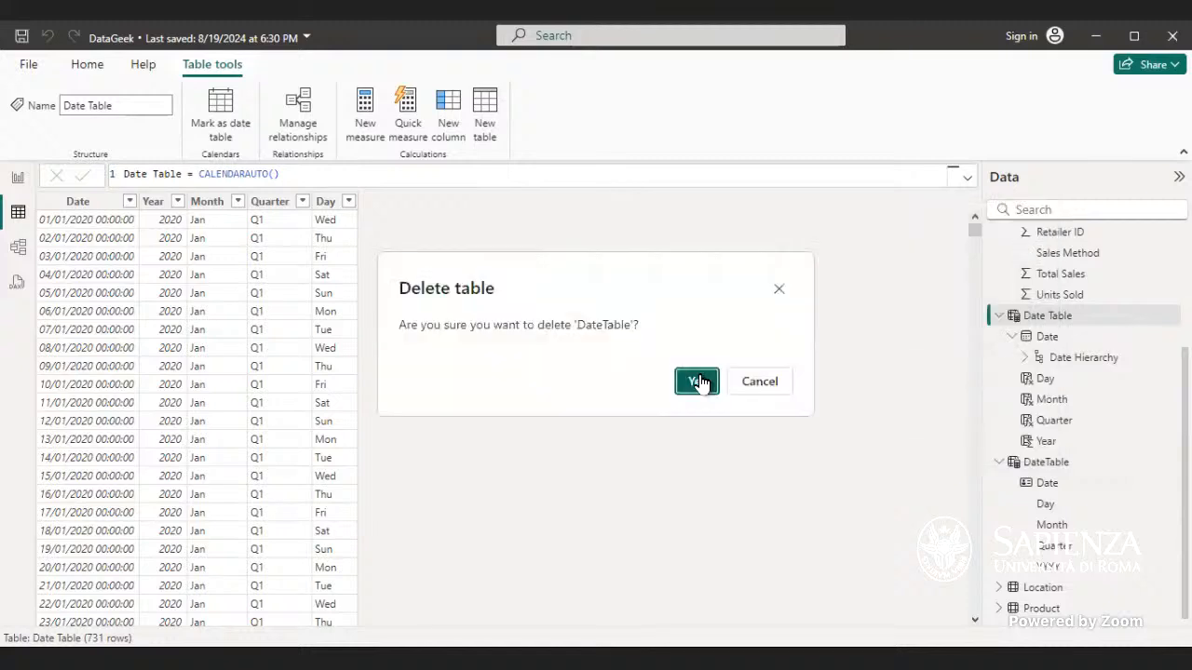
left_click(697, 381)
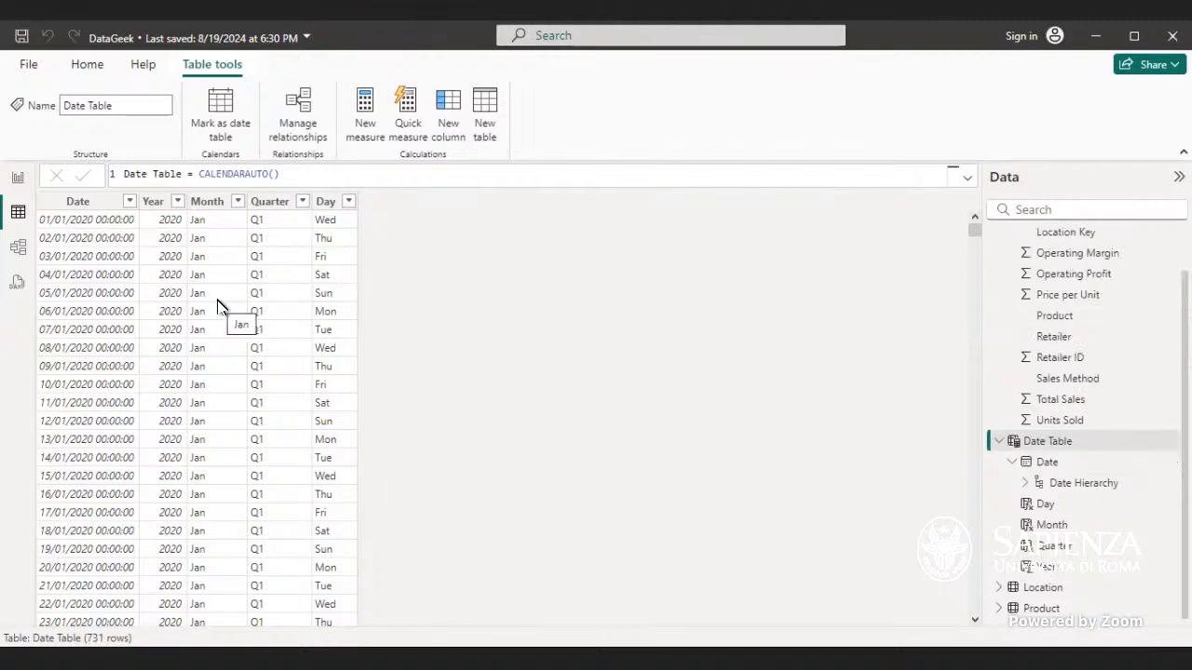
Step: Rearrange the Date Table, Location and Data Sales Adidas cards in the model diagram
left_click(19, 245)
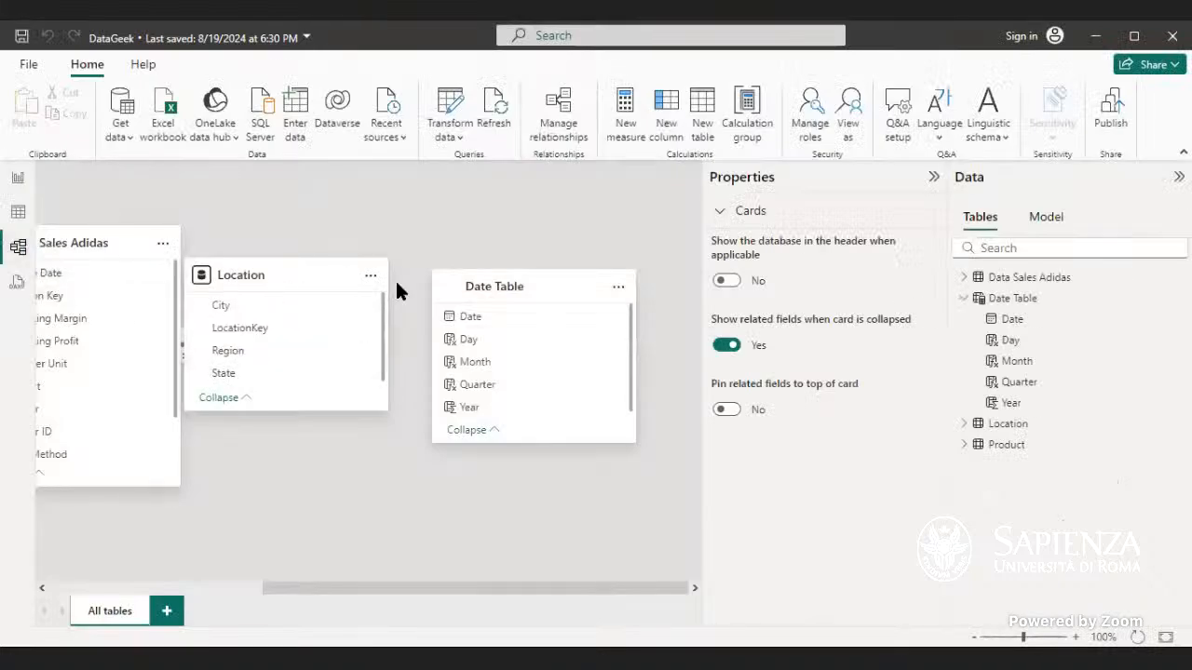
mouse_move(460, 281)
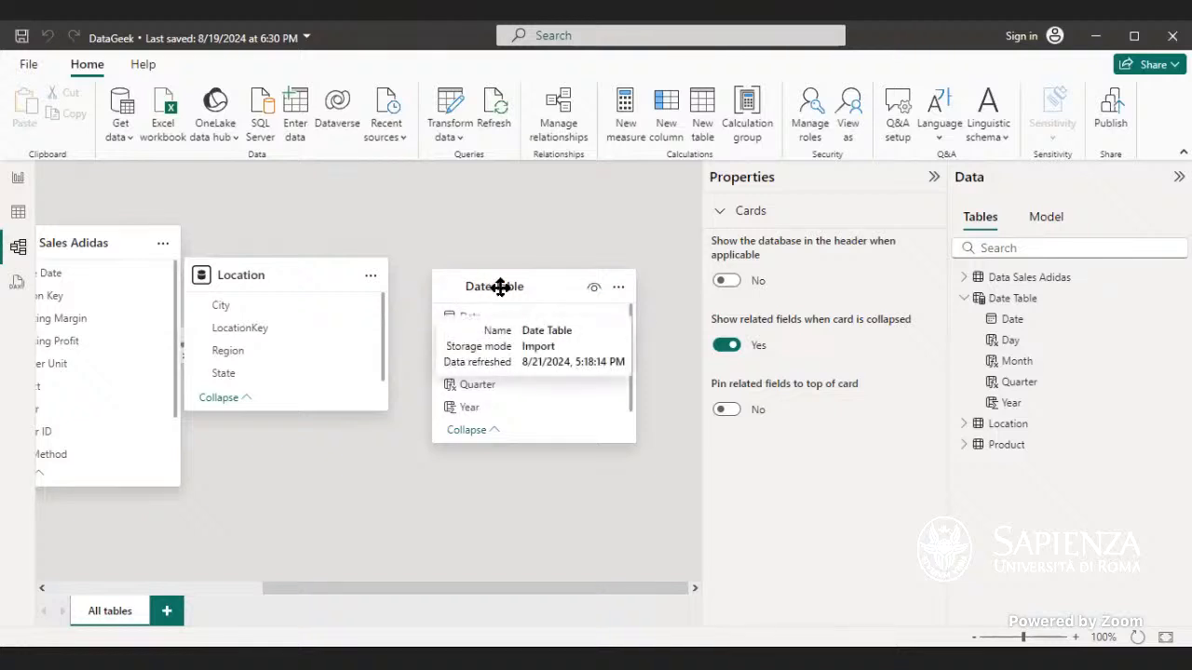
left_click_drag(500, 296, 558, 273)
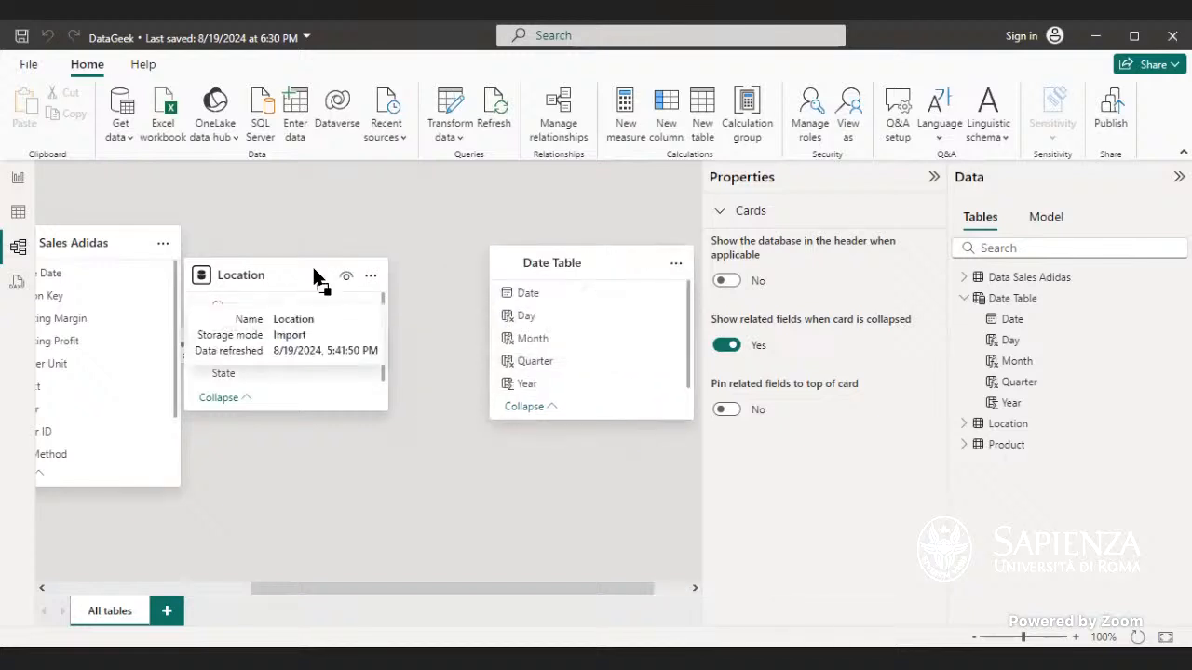
left_click_drag(316, 278, 367, 280)
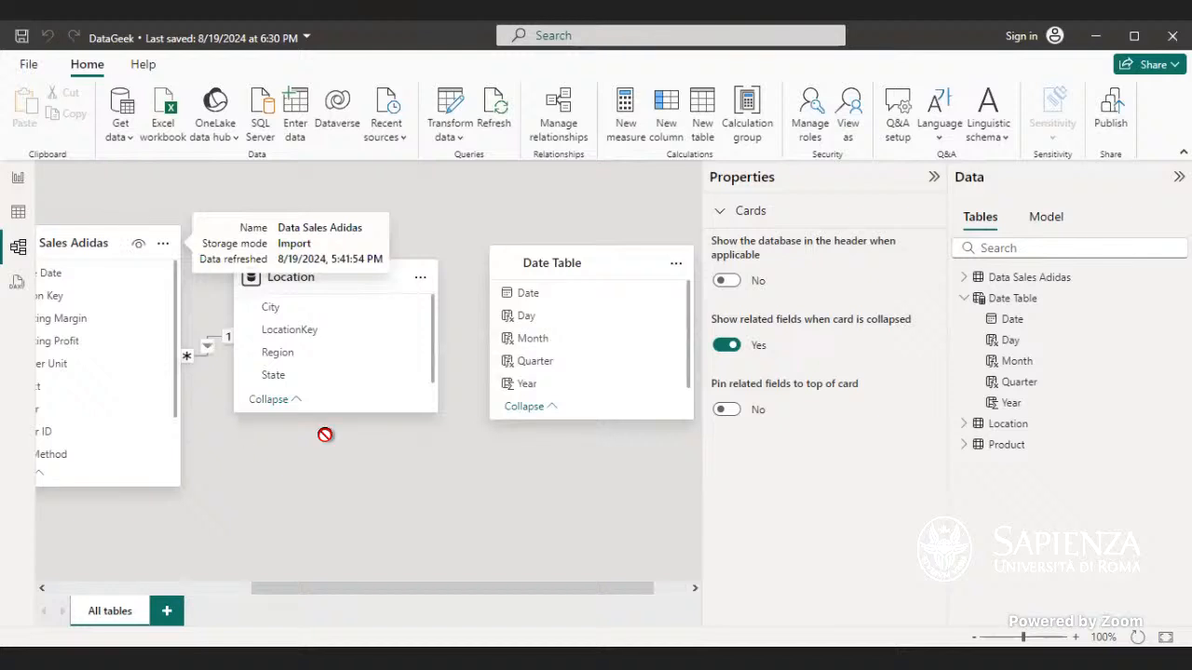
left_click_drag(325, 435, 242, 421)
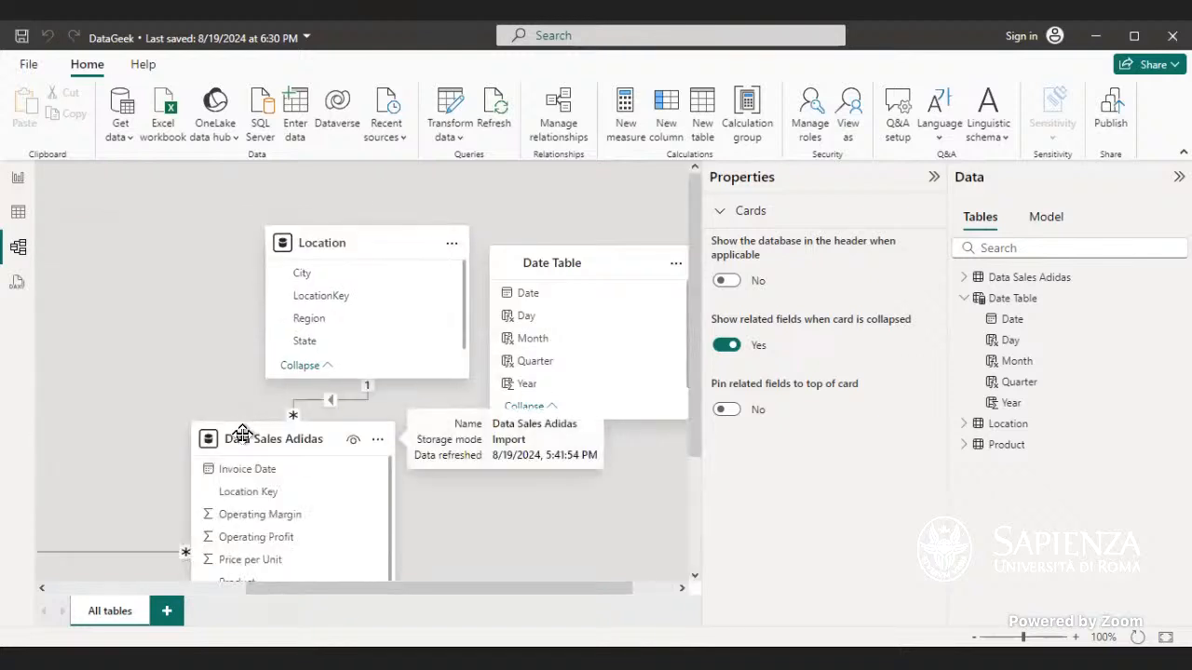
left_click_drag(258, 587, 59, 589)
left_click_drag(207, 244, 370, 244)
left_click_drag(338, 590, 524, 612)
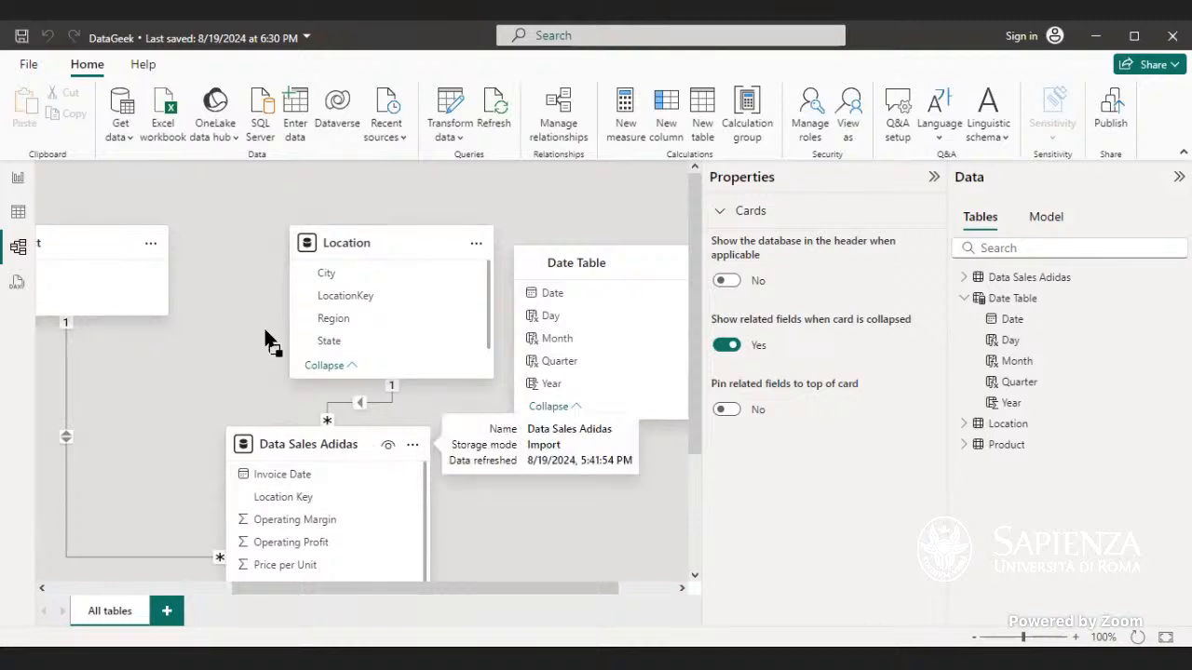
left_click_drag(268, 340, 269, 340)
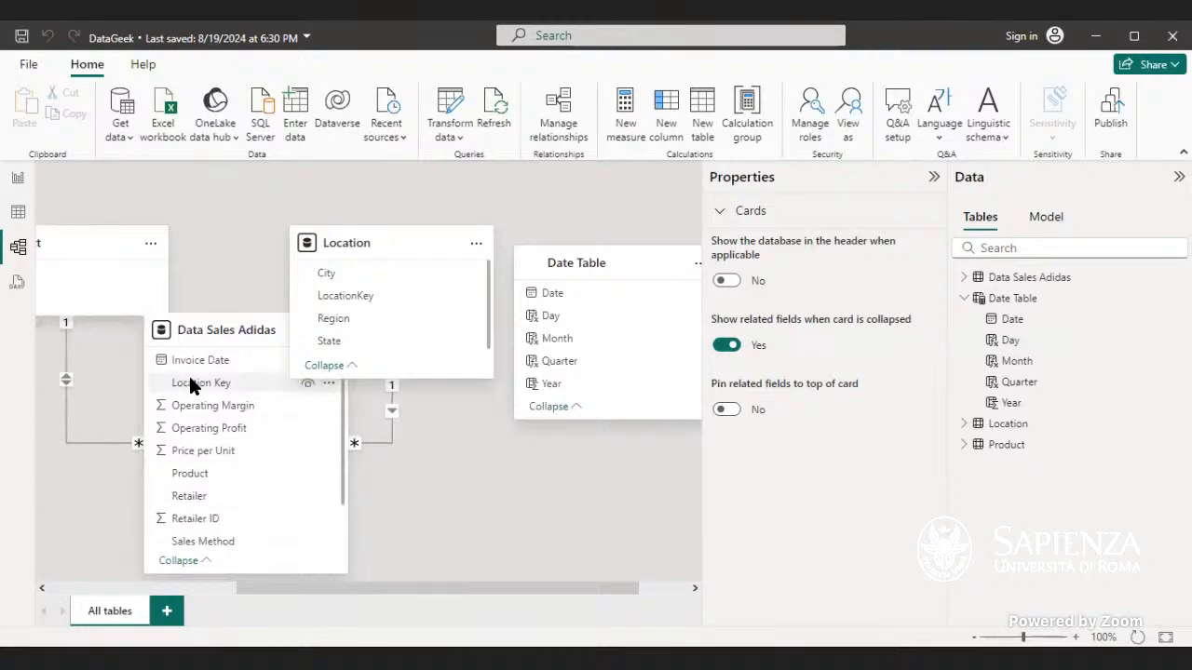
Step: Create a many-to-one relationship from Data Sales Adidas Invoice Date to Date Table Date
left_click(226, 362)
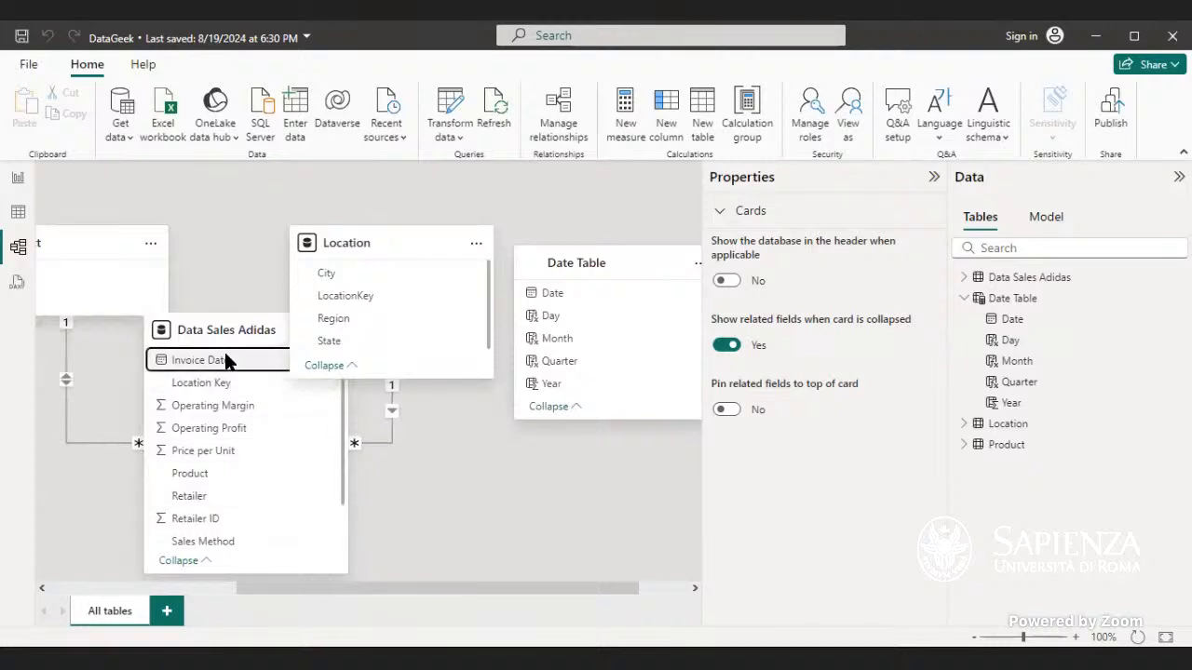
left_click_drag(226, 361, 599, 297)
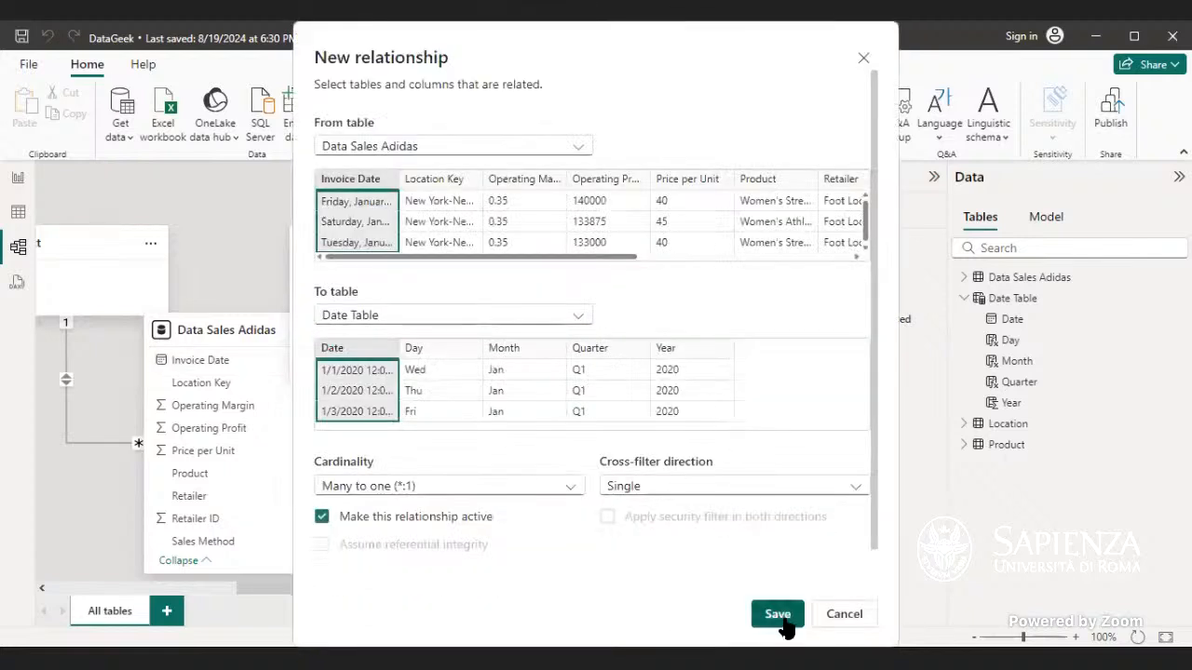
left_click(782, 616)
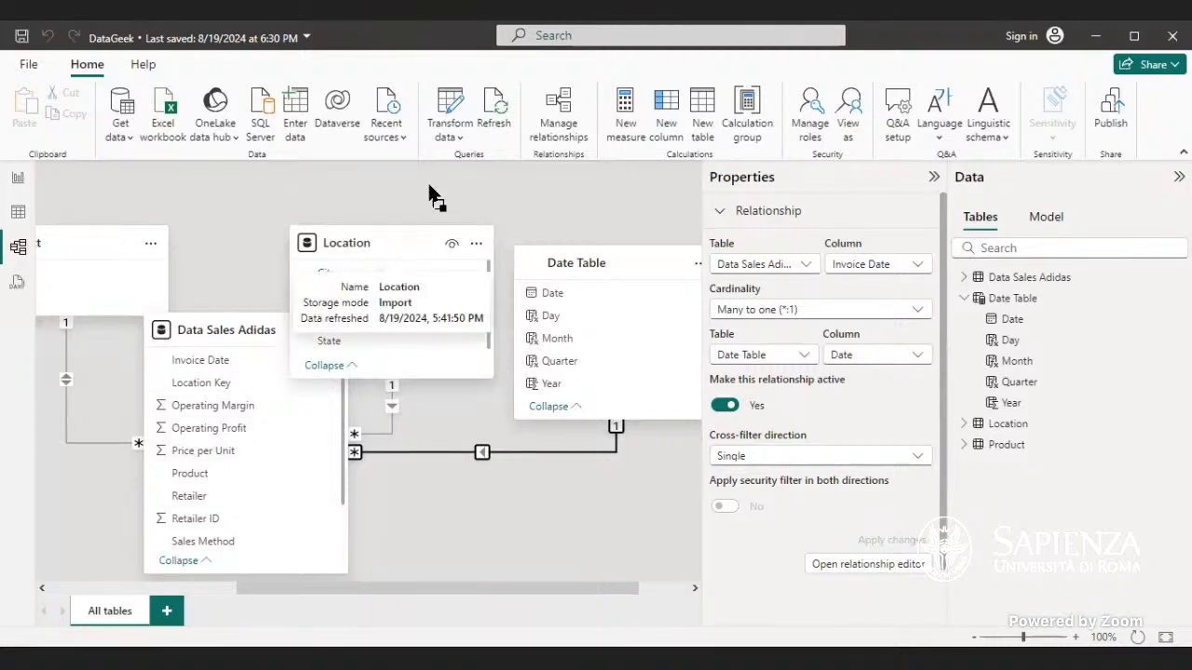
Step: Move the Location card below and the Data Sales Adidas card beside the Date Table in the diagram
left_click_drag(391, 243, 425, 243)
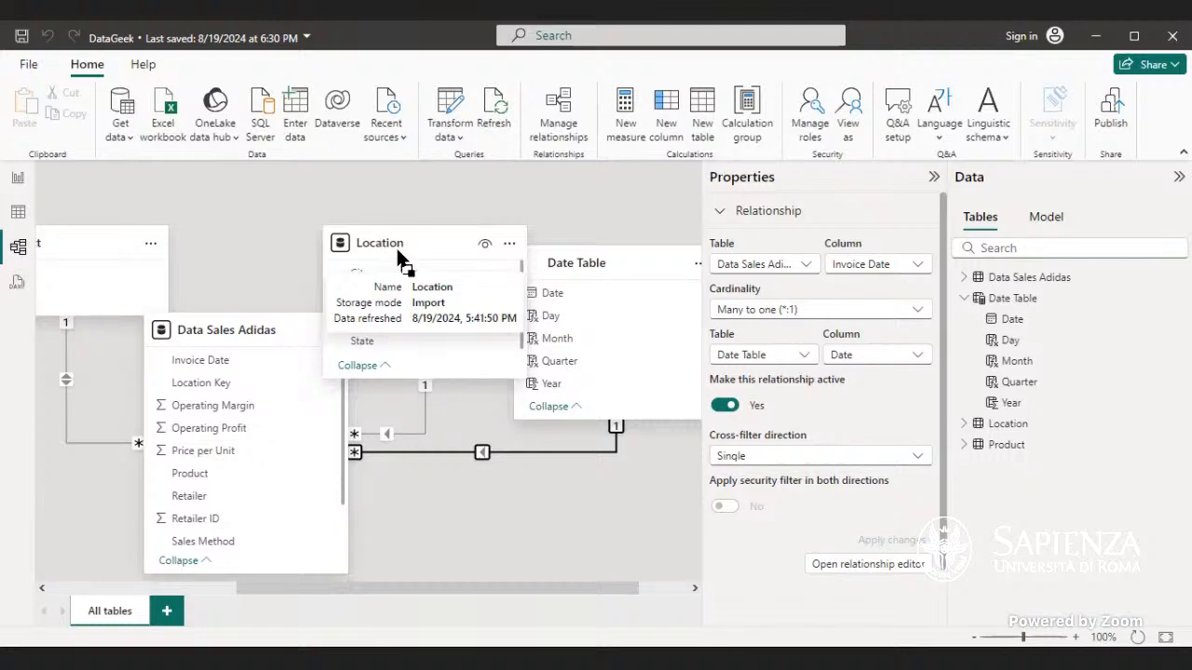
left_click_drag(404, 214, 497, 549)
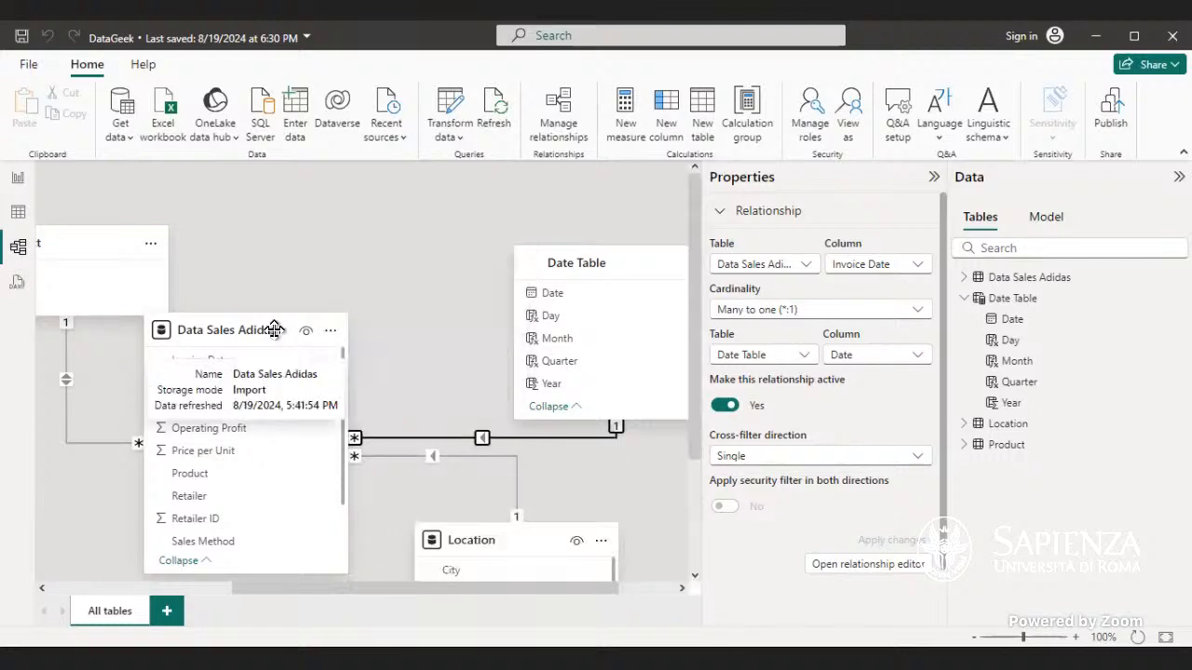
left_click_drag(274, 334, 365, 245)
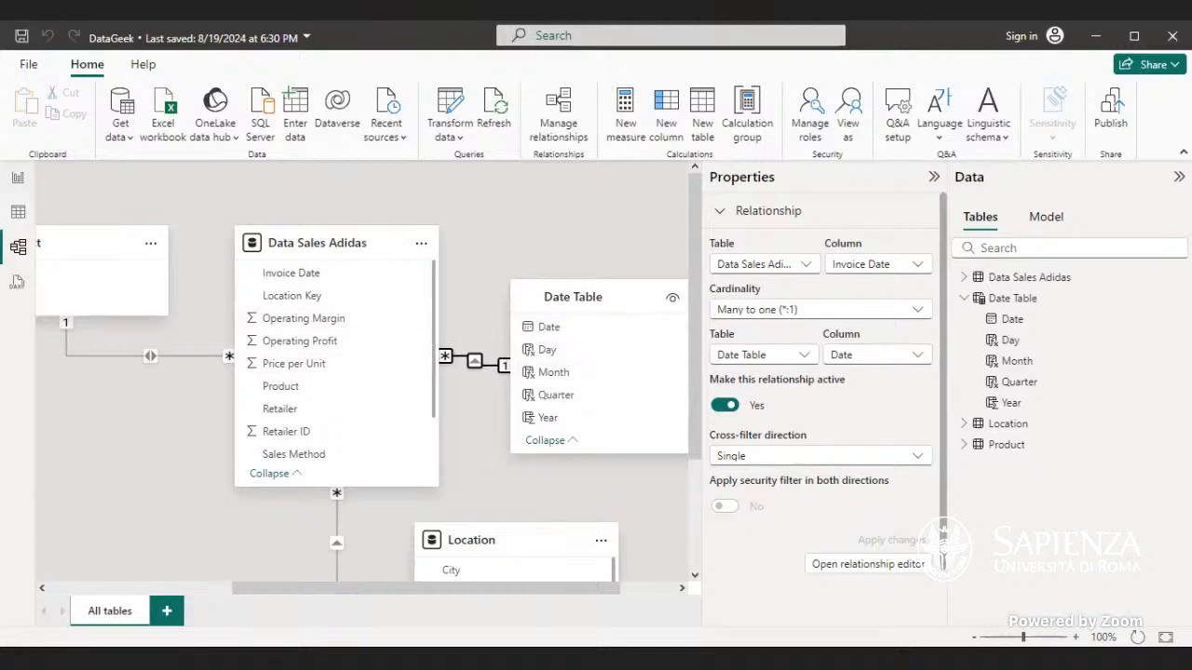
Step: Add a new table visual to the report page and move it beside the existing table
left_click(13, 181)
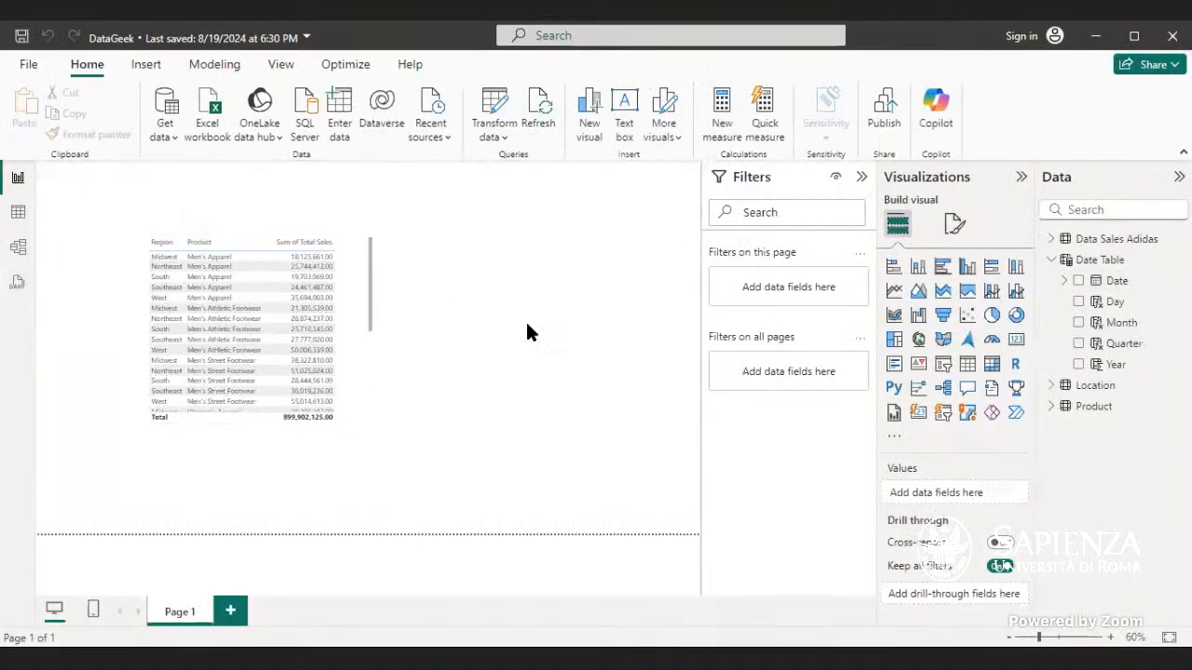
left_click(966, 369)
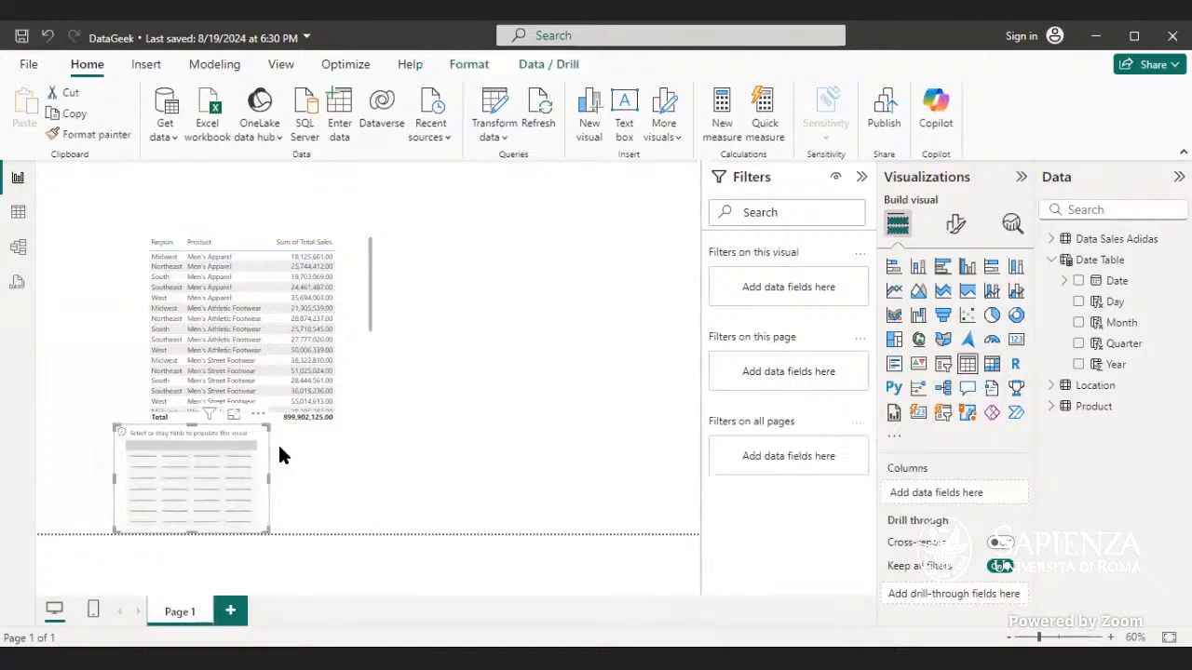
left_click_drag(420, 477, 492, 466)
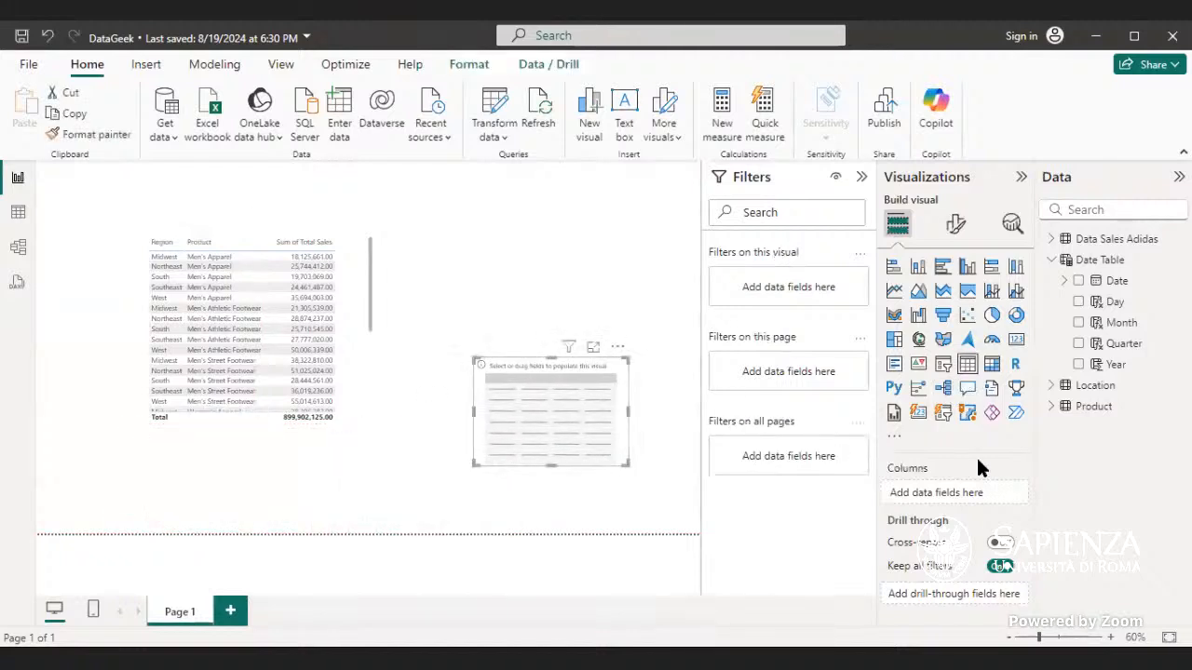
Step: Add Total Sales and Date Table Year to the new table visual, setting Year to Don't summarize
left_click(1052, 240)
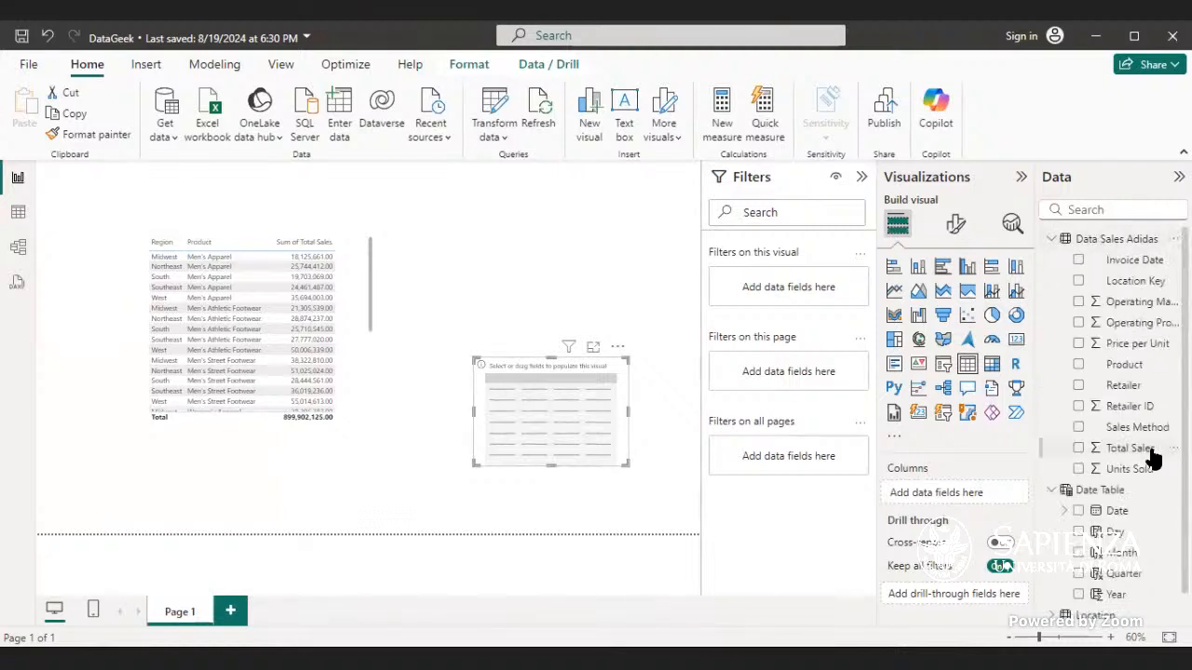
left_click_drag(1150, 452, 587, 402)
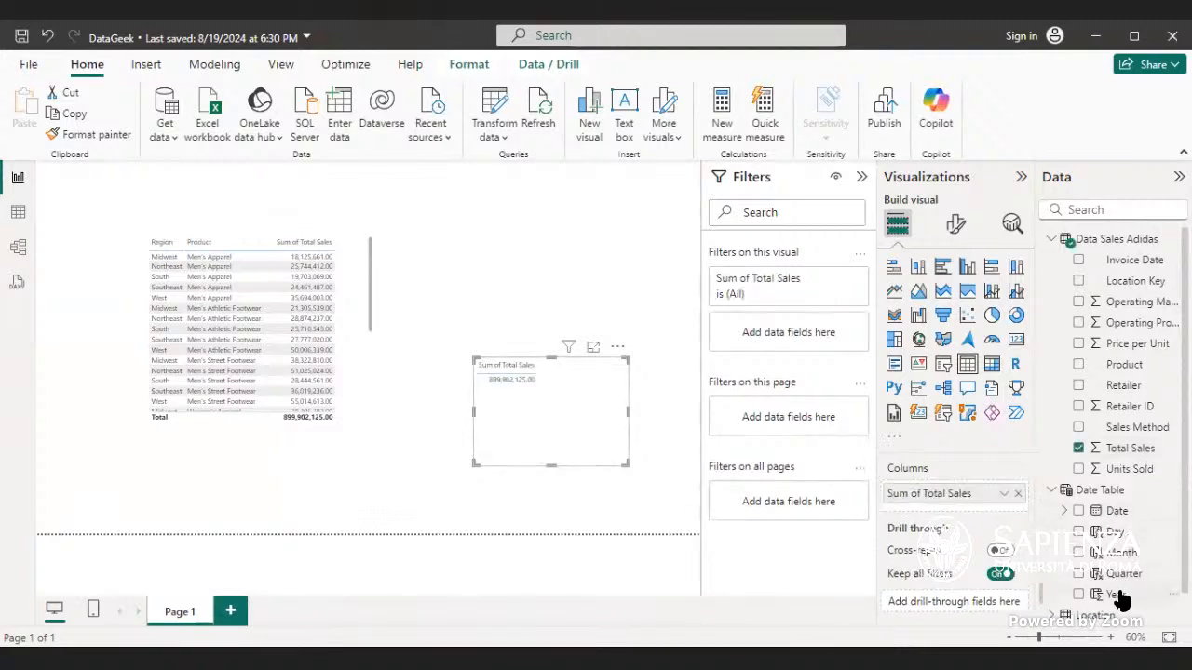
left_click_drag(1122, 600, 587, 416)
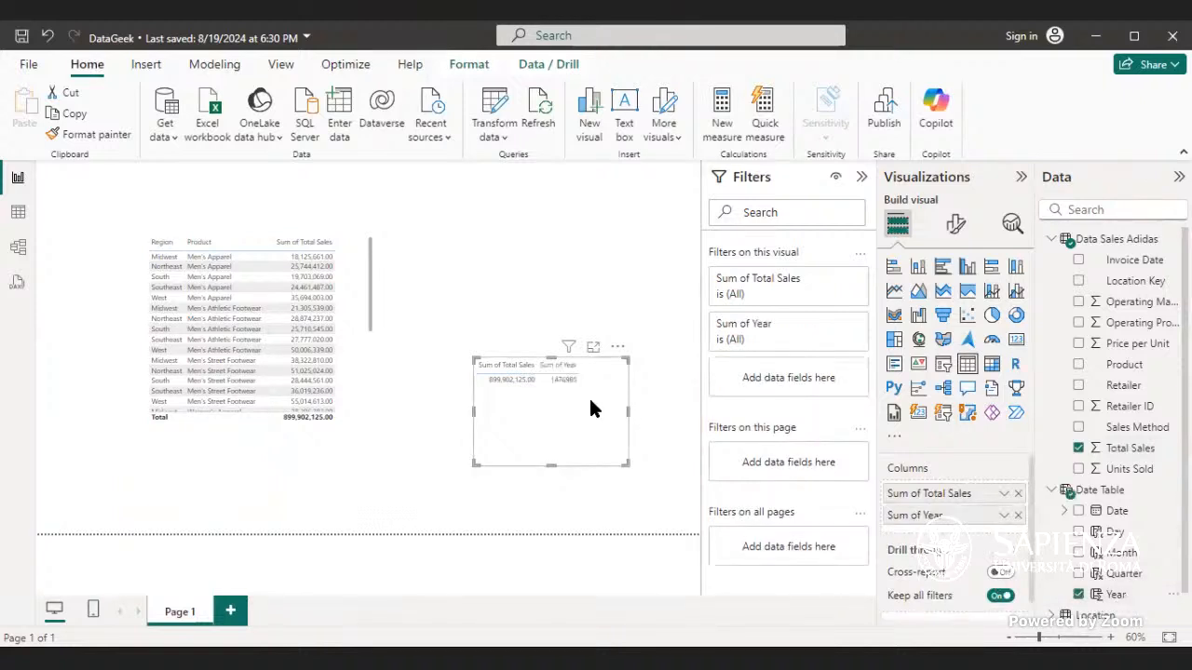
left_click(1003, 516)
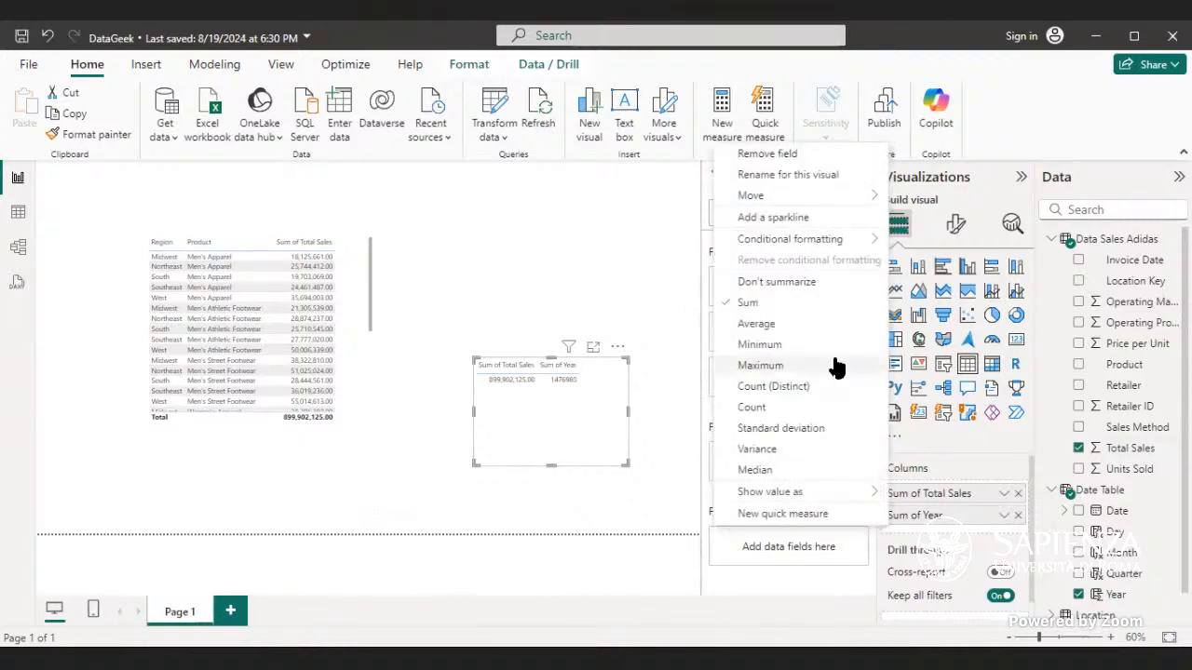
left_click(835, 284)
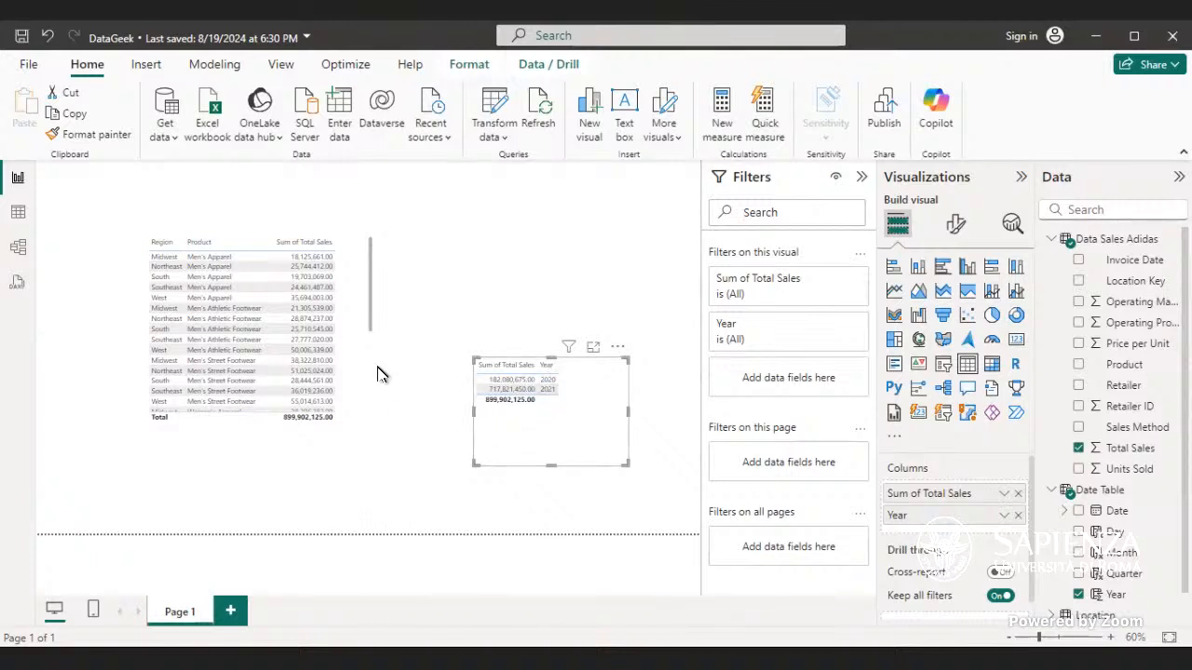
Step: Delete the relationship between Data Sales Adidas and Date Table in the model view
left_click(19, 249)
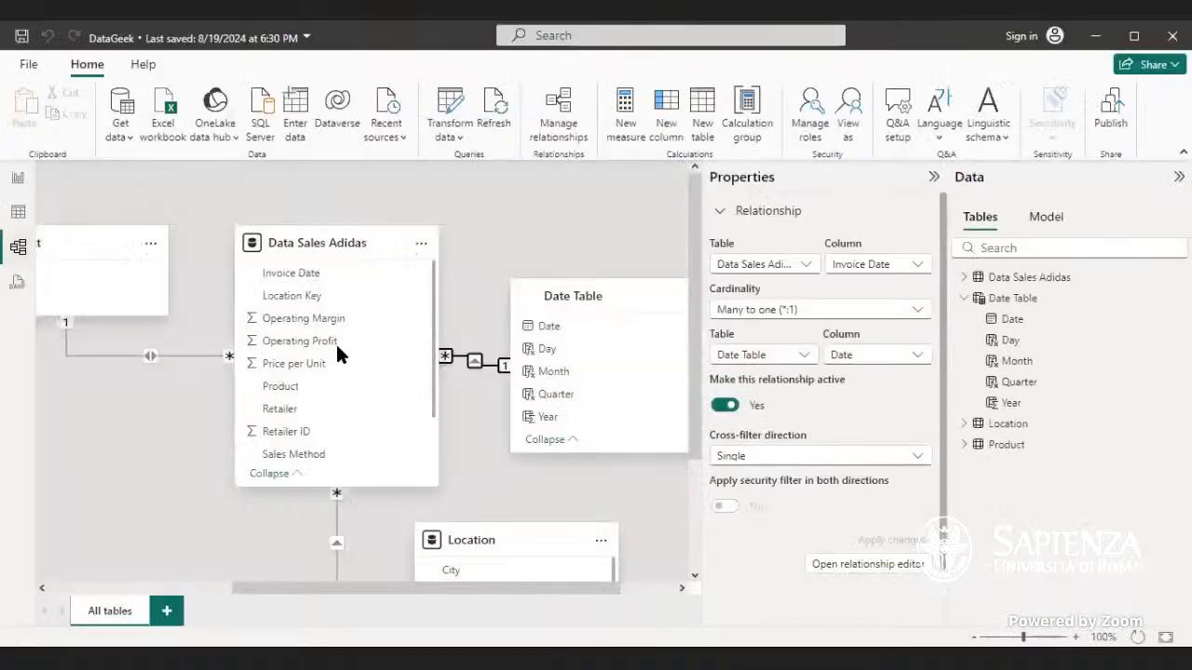
right_click(475, 361)
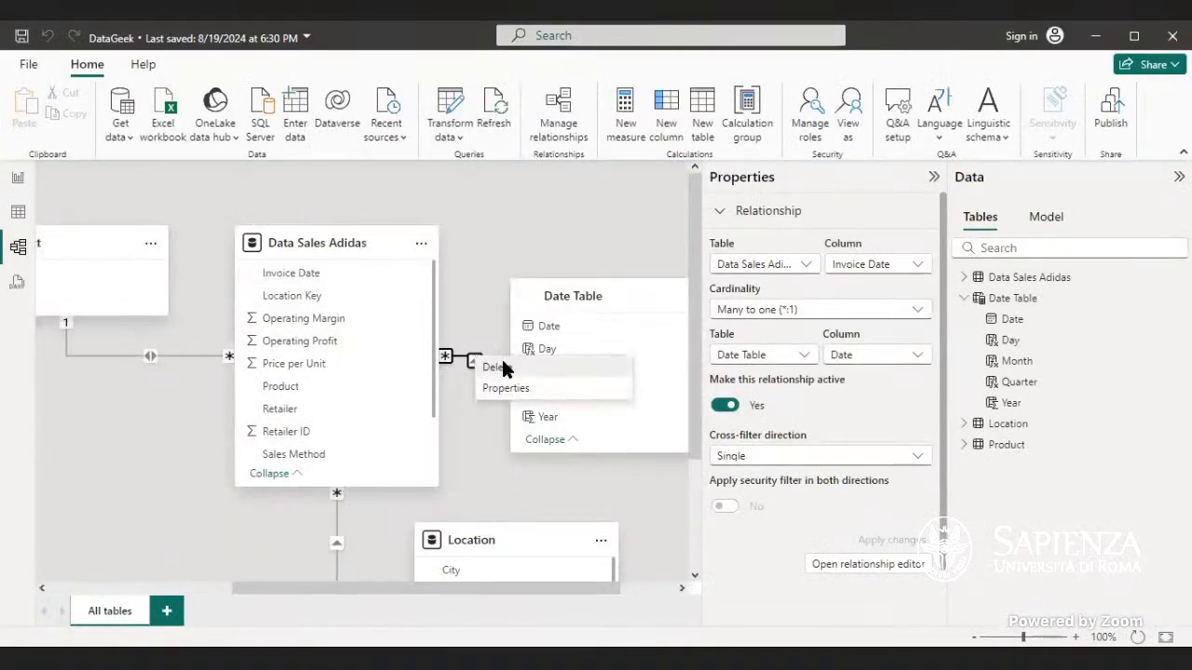
left_click(611, 372)
left_click(697, 383)
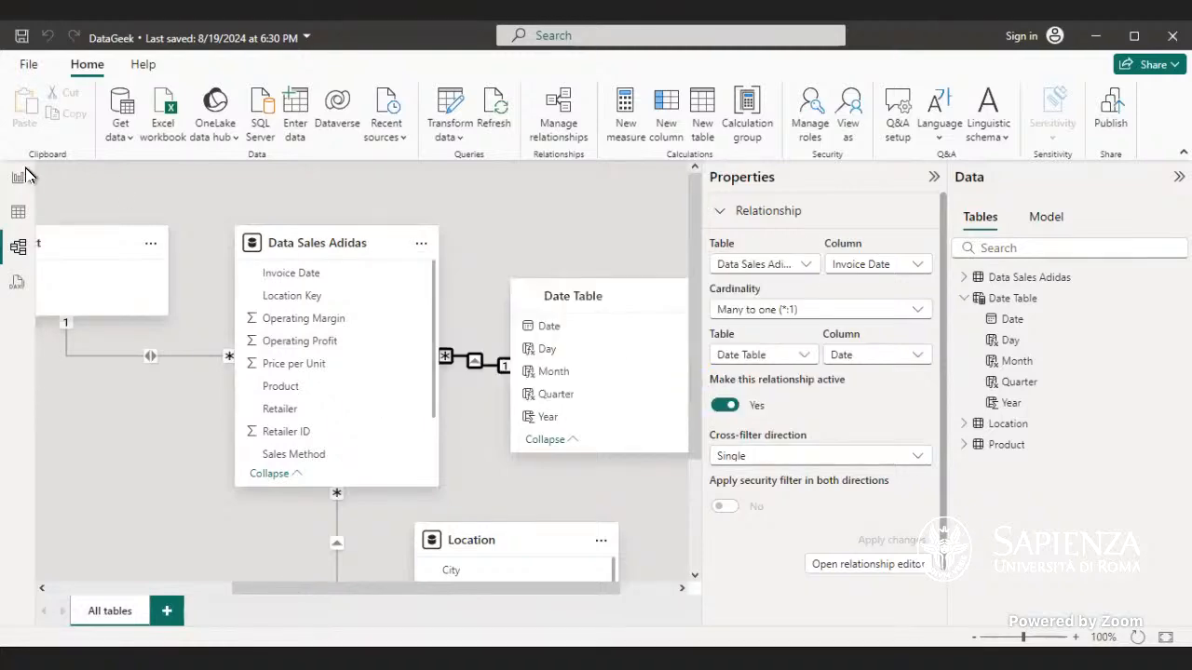
left_click(109, 176)
Step: Return to the report and examine the new table's Total Sales by Year
left_click(18, 177)
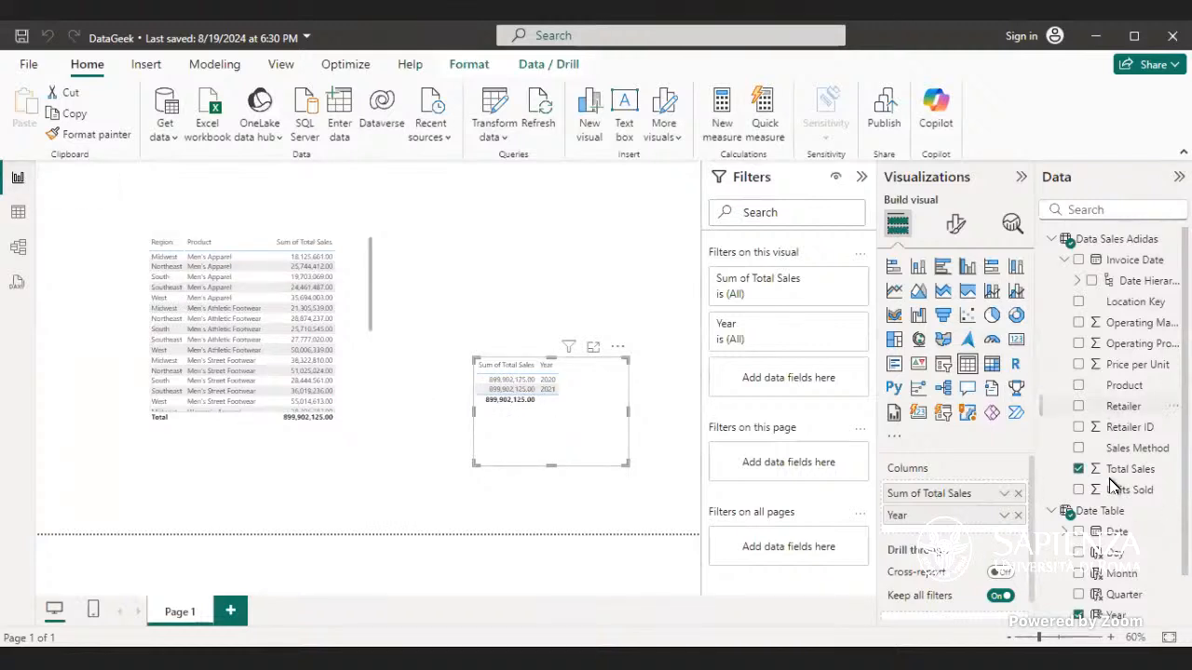
scroll(1113, 423, "down", 1)
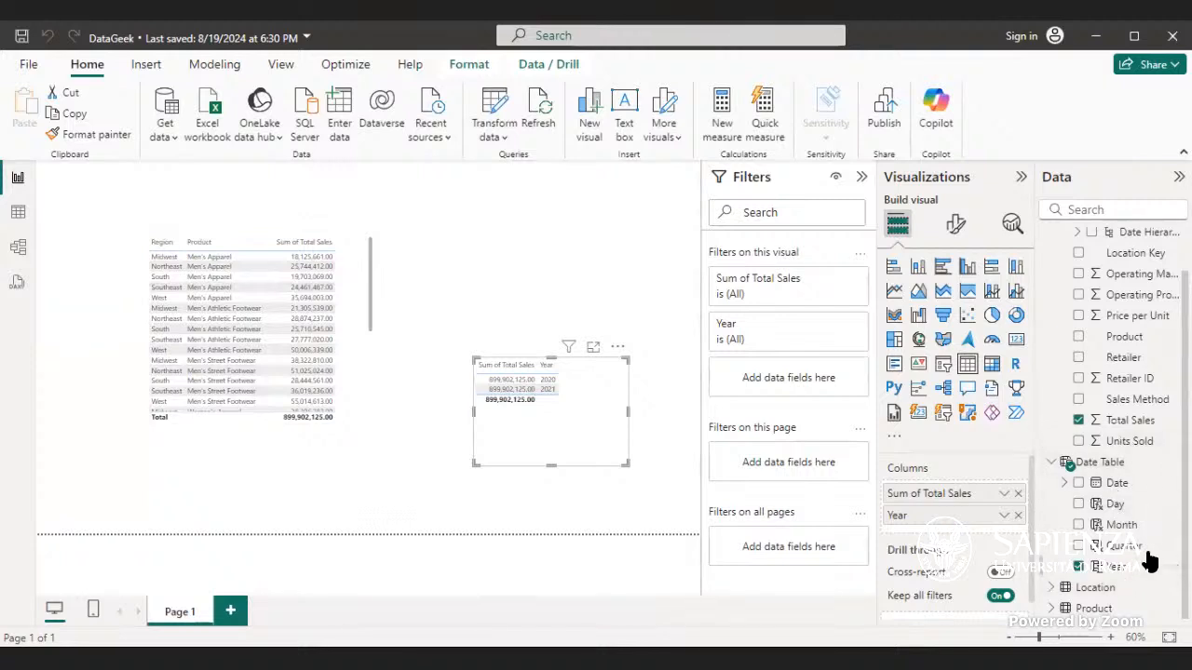
scroll(1083, 298, "up", 2)
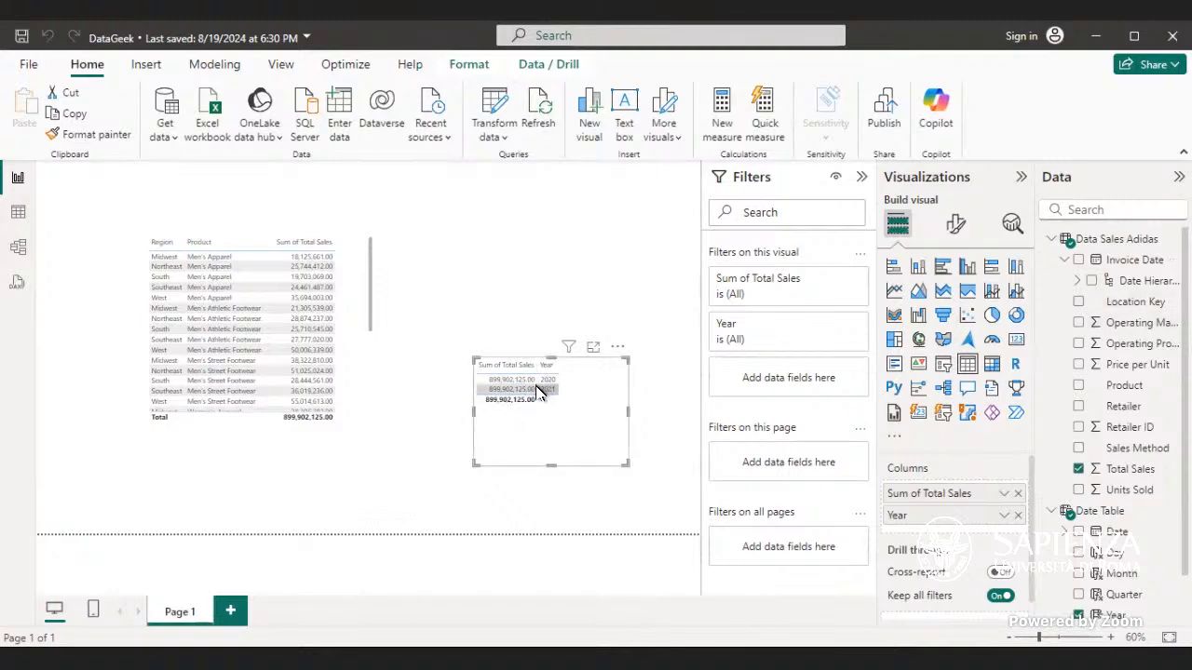
Step: Recreate the relationship by linking the Date Table's Date to Invoice Date in Data Sales Adidas
left_click(18, 248)
left_click(527, 327)
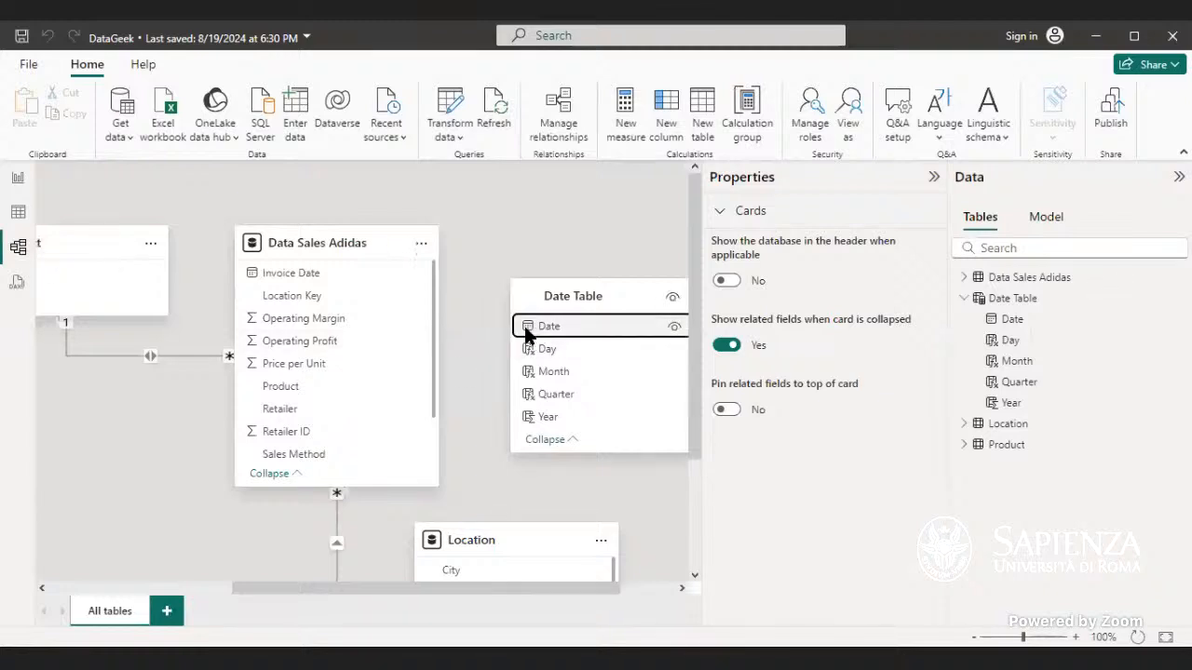
left_click_drag(525, 326, 278, 284)
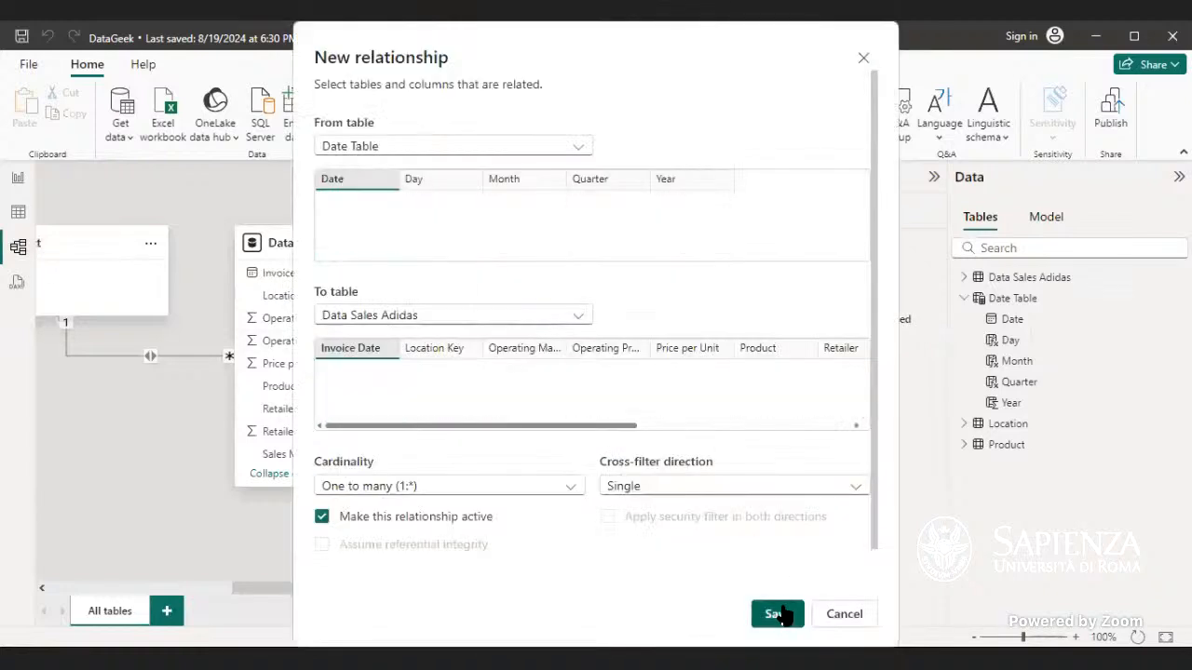
left_click(781, 614)
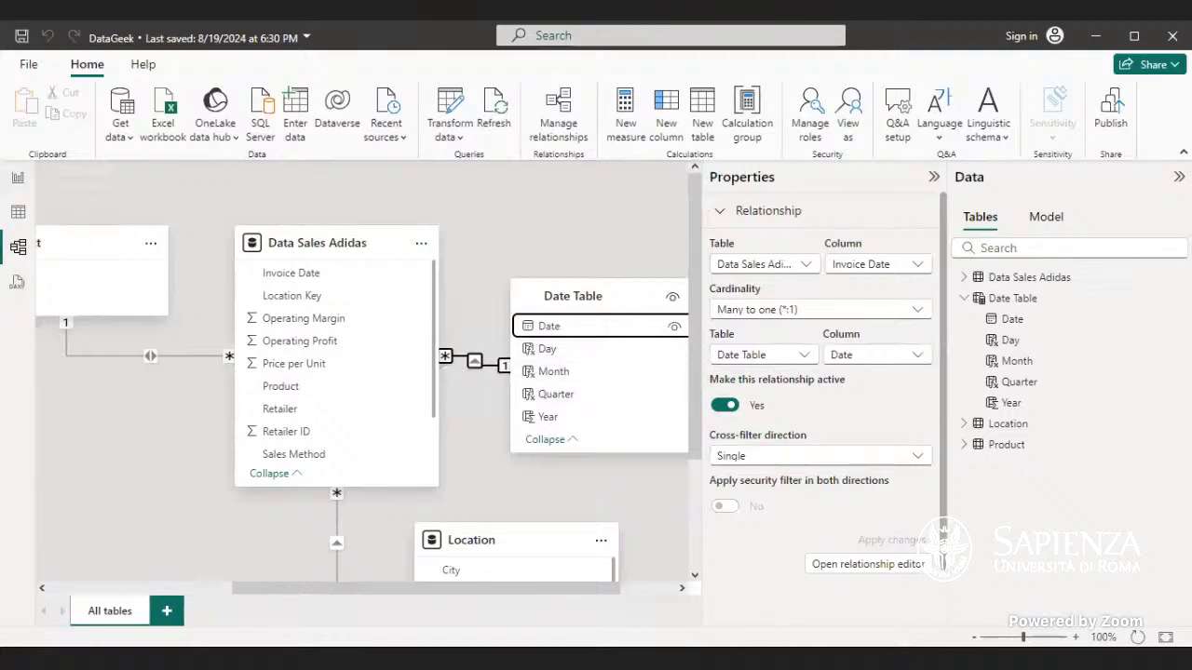
Step: Back in the report, replace Year with the Date Table's Month in the new table visual's columns
left_click(18, 176)
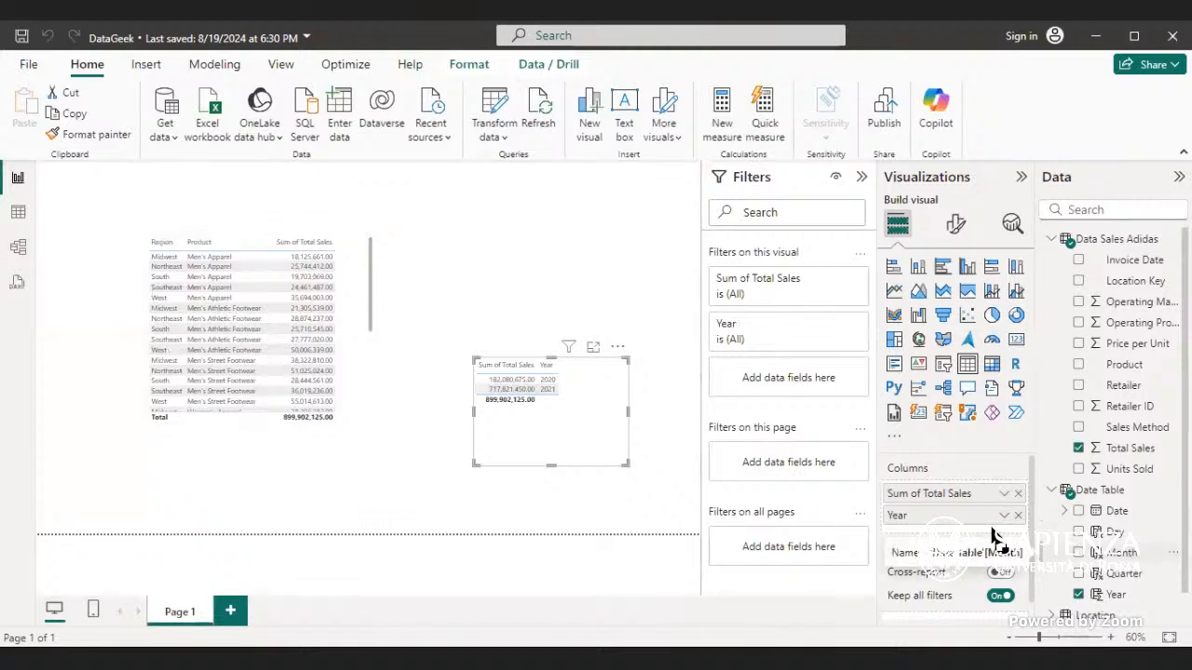
left_click_drag(992, 535, 989, 537)
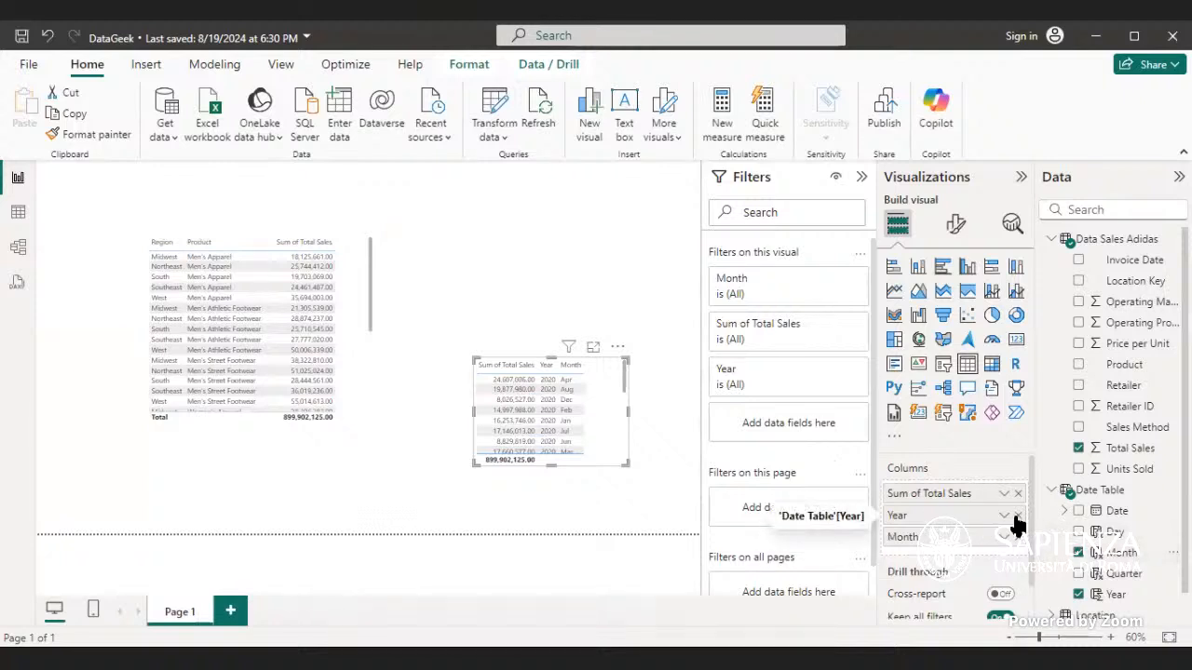
left_click(1015, 515)
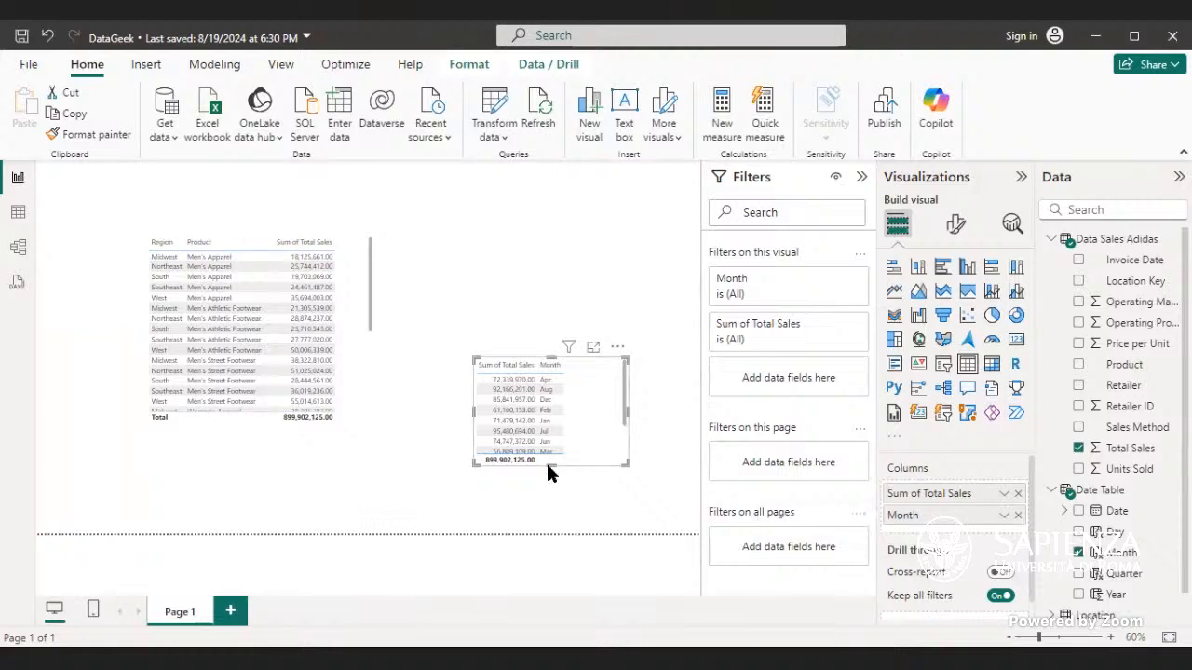
Step: Enlarge the new table visual and move it up beside the first table
left_click_drag(548, 463, 552, 516)
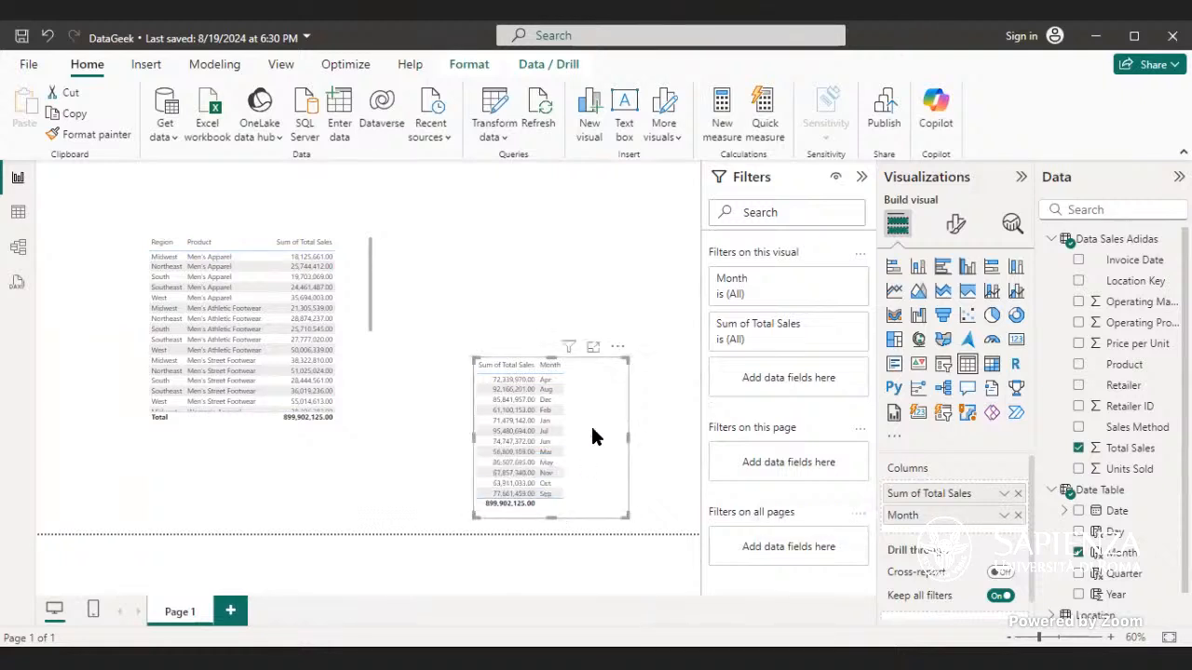
left_click_drag(599, 354, 566, 258)
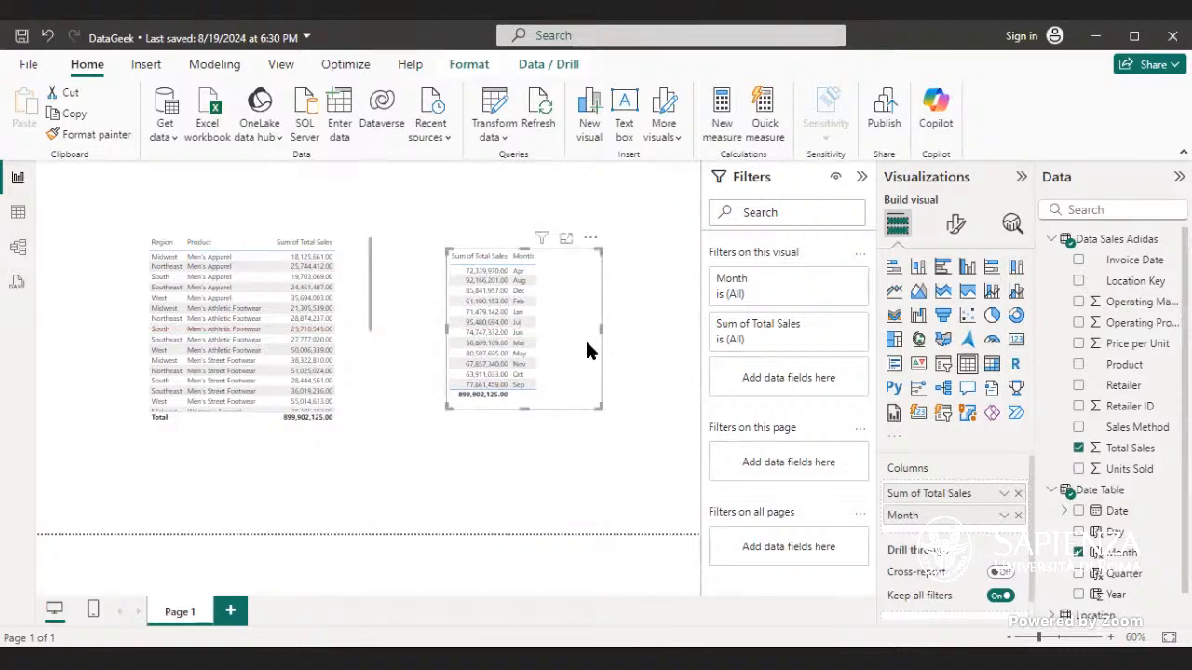
left_click(520, 263)
left_click(521, 263)
right_click(521, 262)
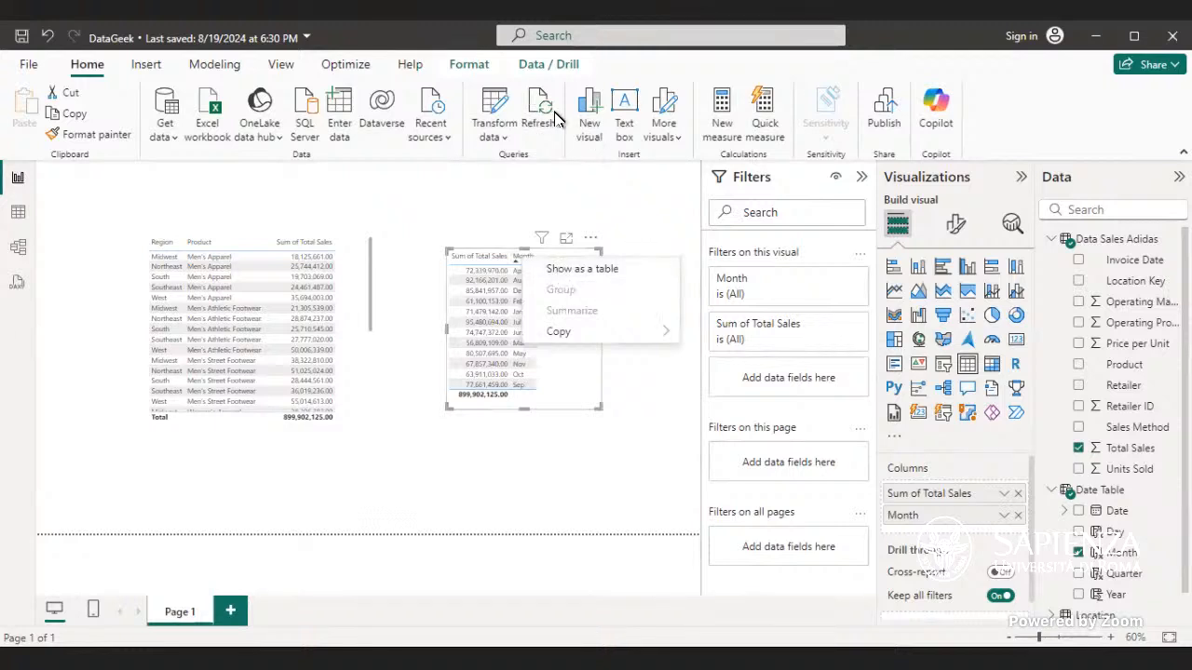
left_click(89, 73)
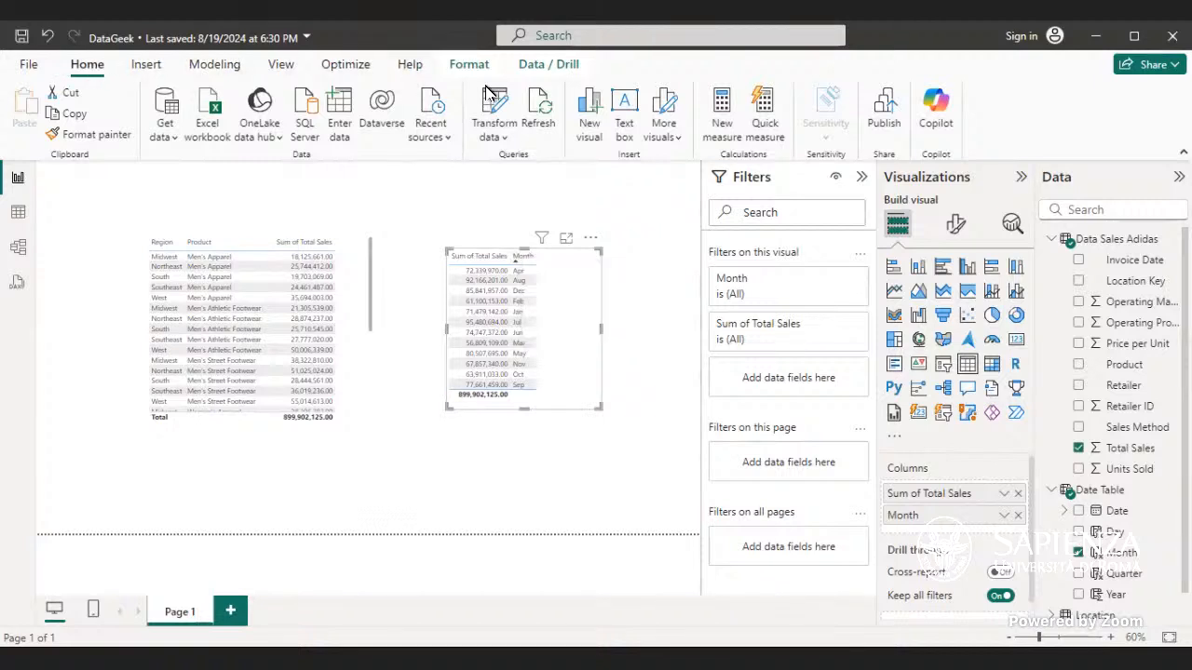
left_click(470, 65)
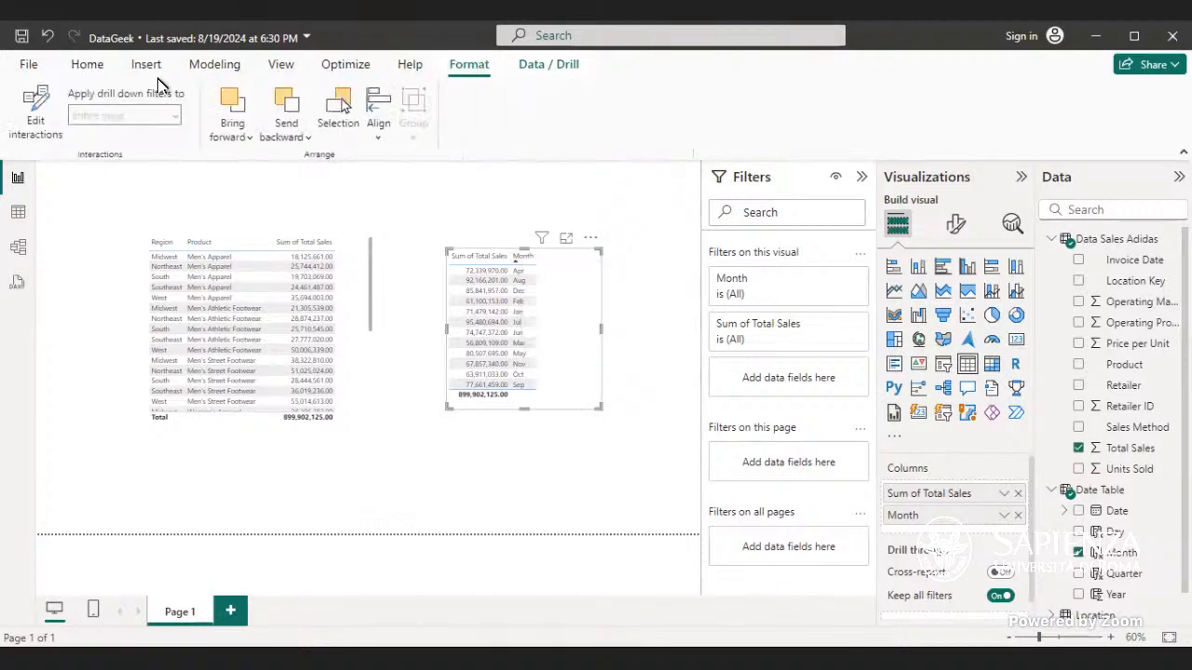
left_click(113, 65)
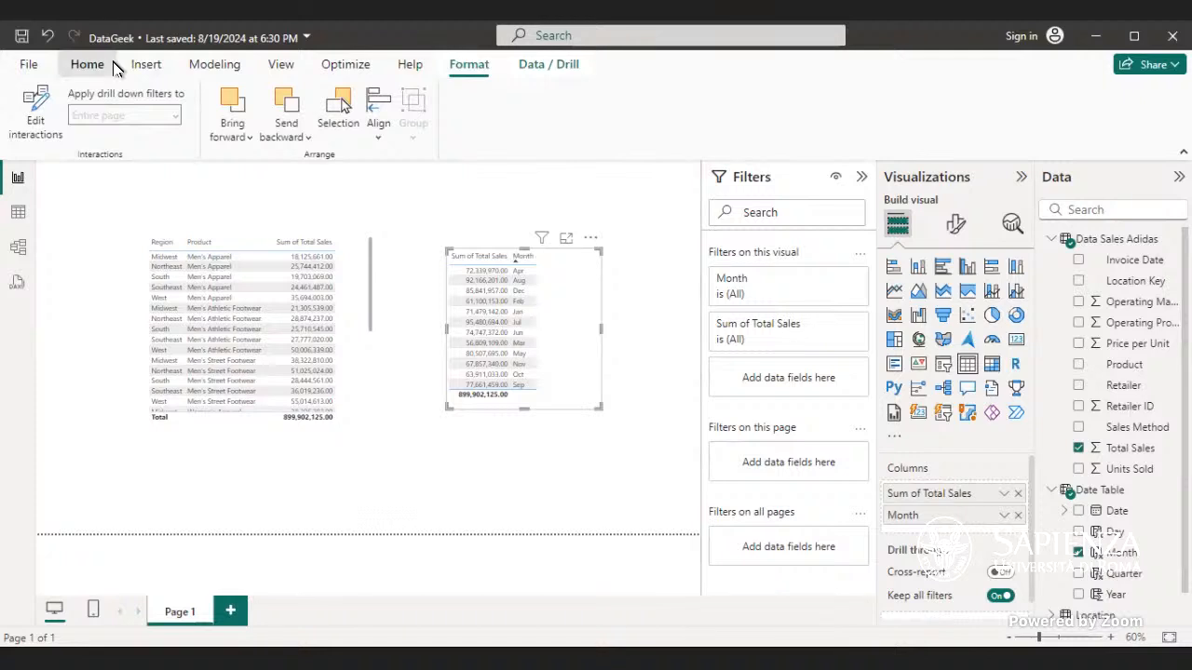
Step: Sort the new table by Sum of Total Sales in descending order
left_click(479, 257)
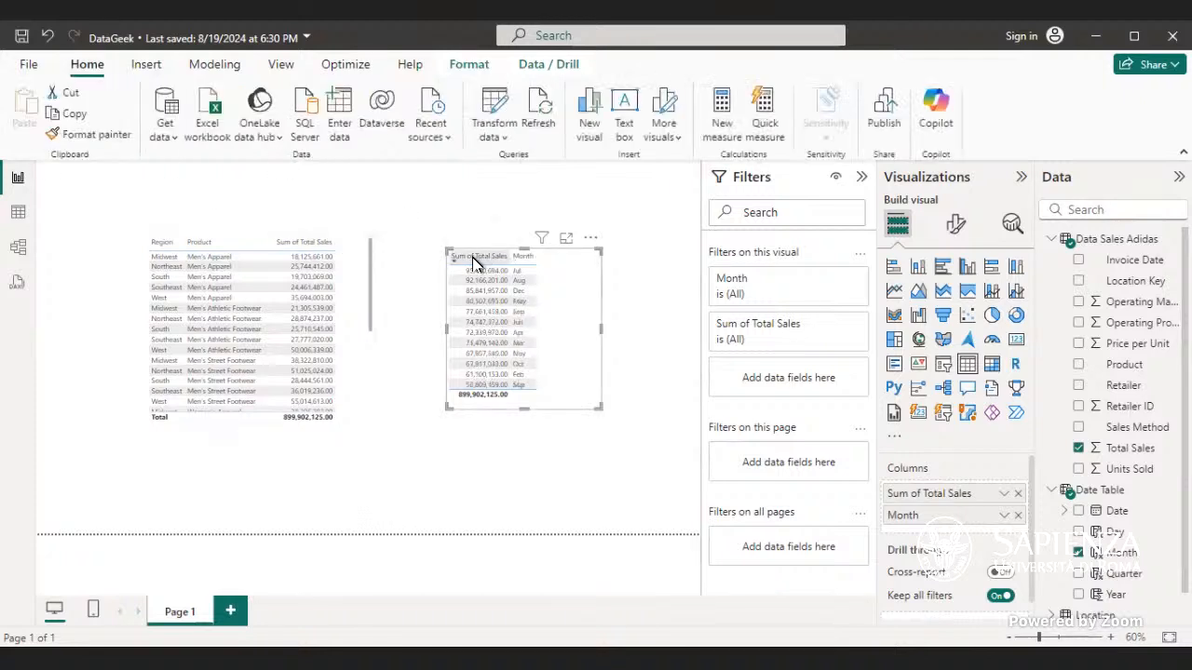
left_click(472, 261)
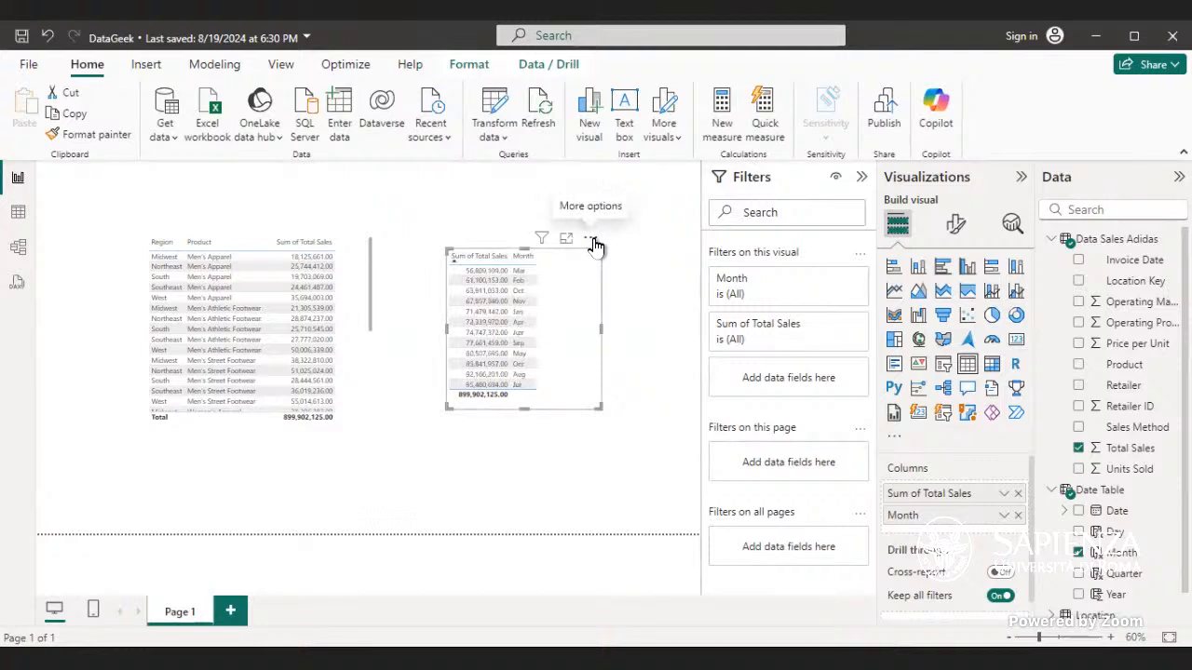
left_click(590, 239)
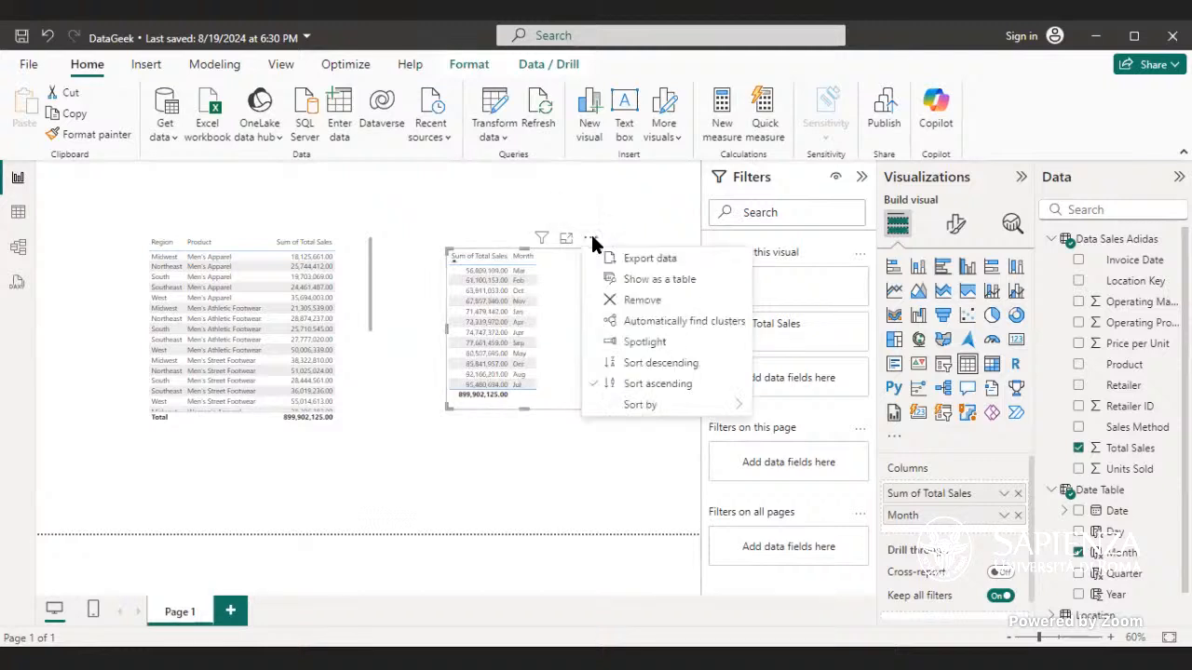
left_click(668, 364)
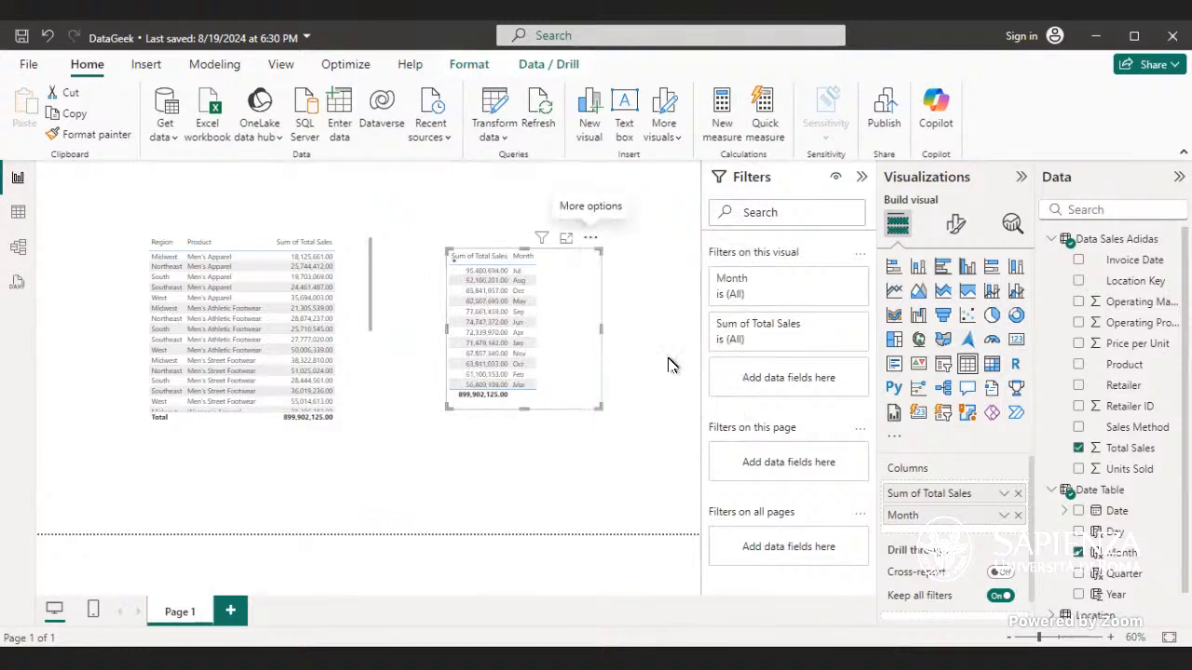
Step: Switch the new table's sort field to Month
left_click(588, 240)
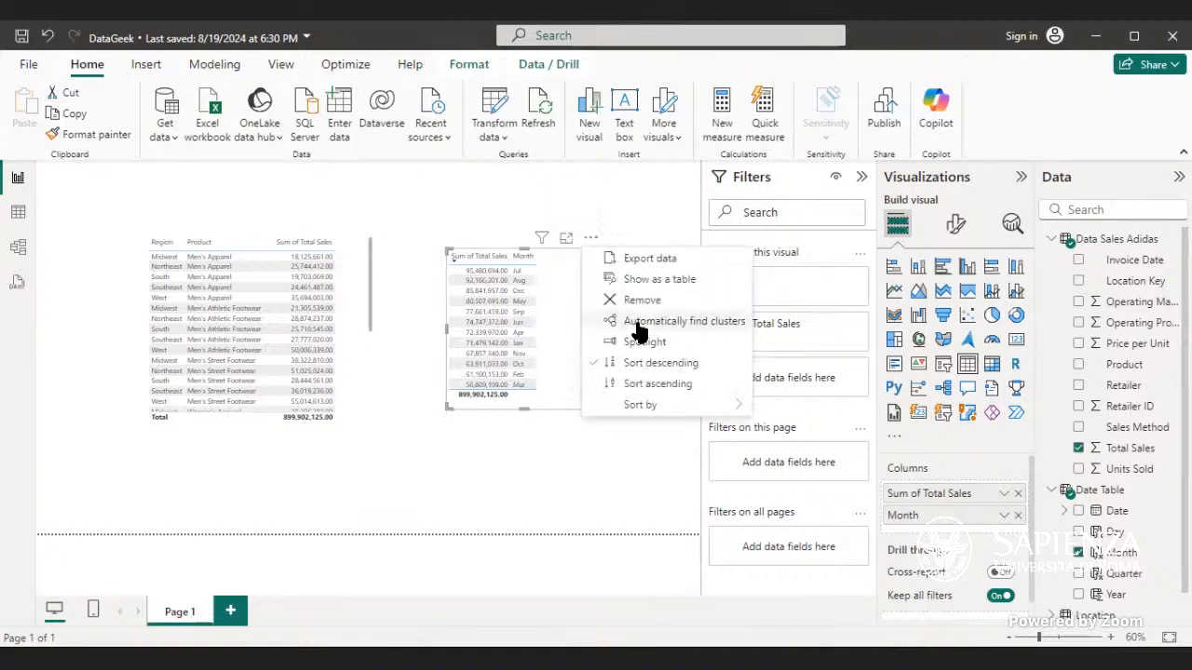
mouse_move(705, 409)
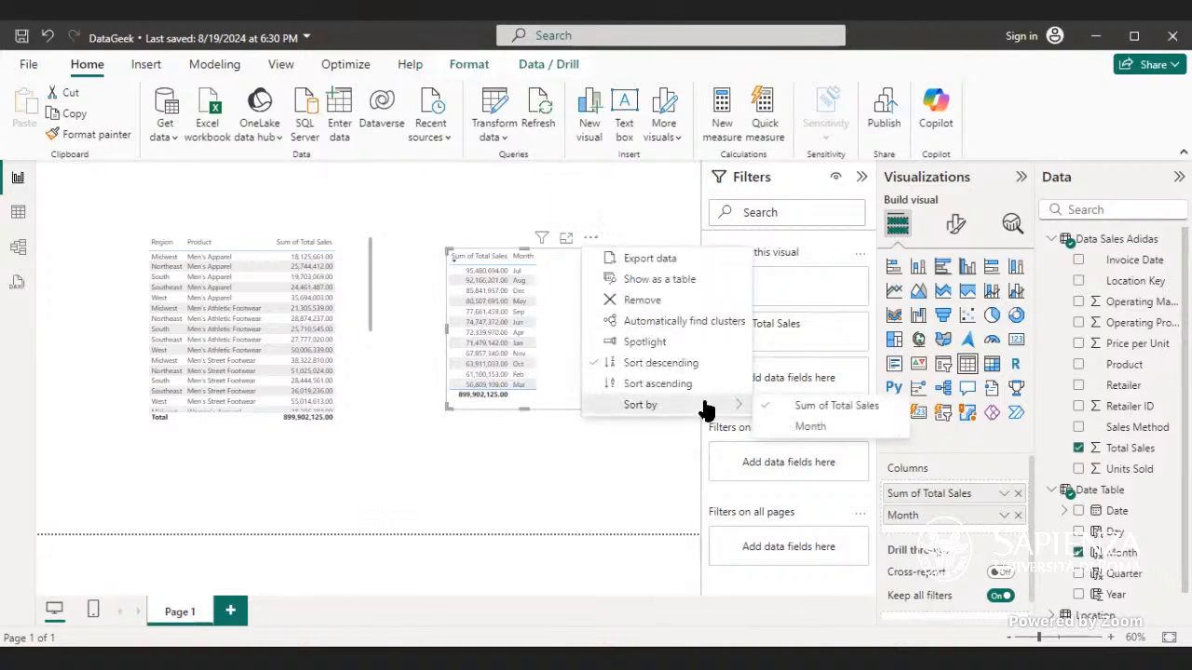
left_click(815, 426)
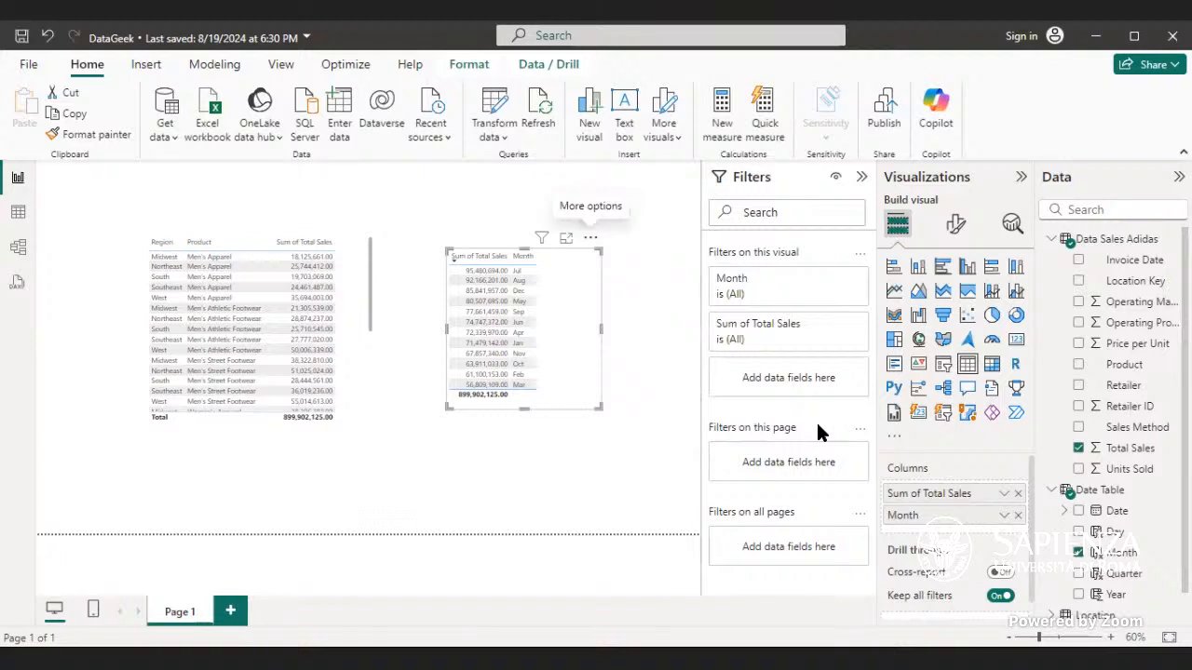
left_click(518, 261)
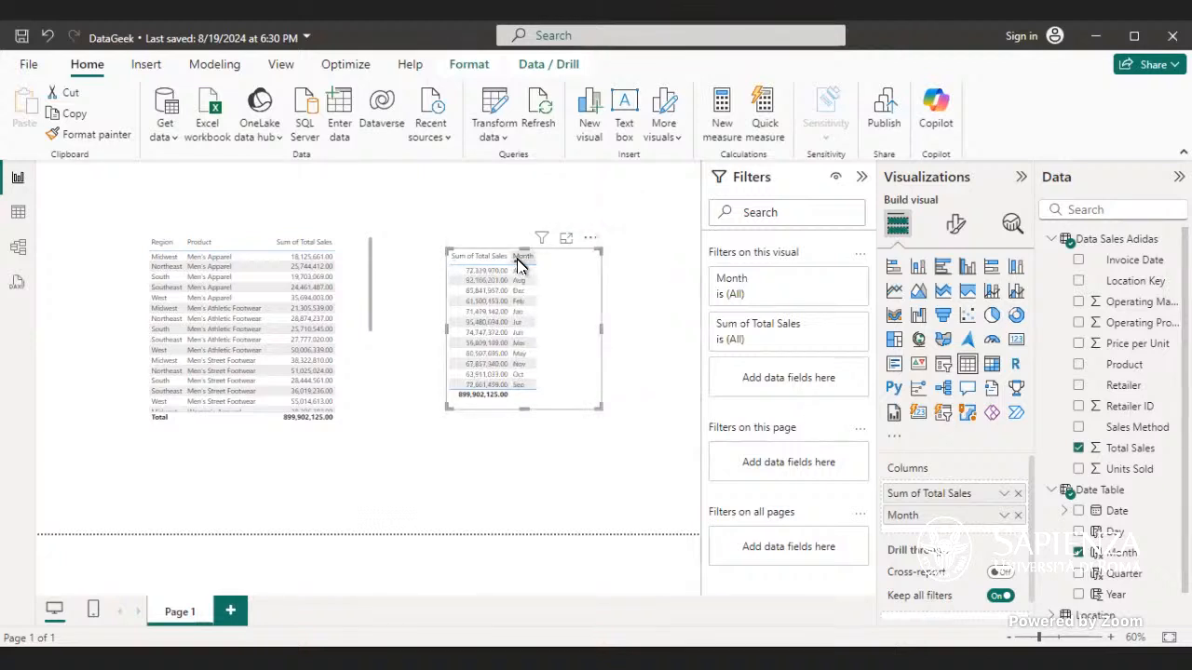
left_click(589, 239)
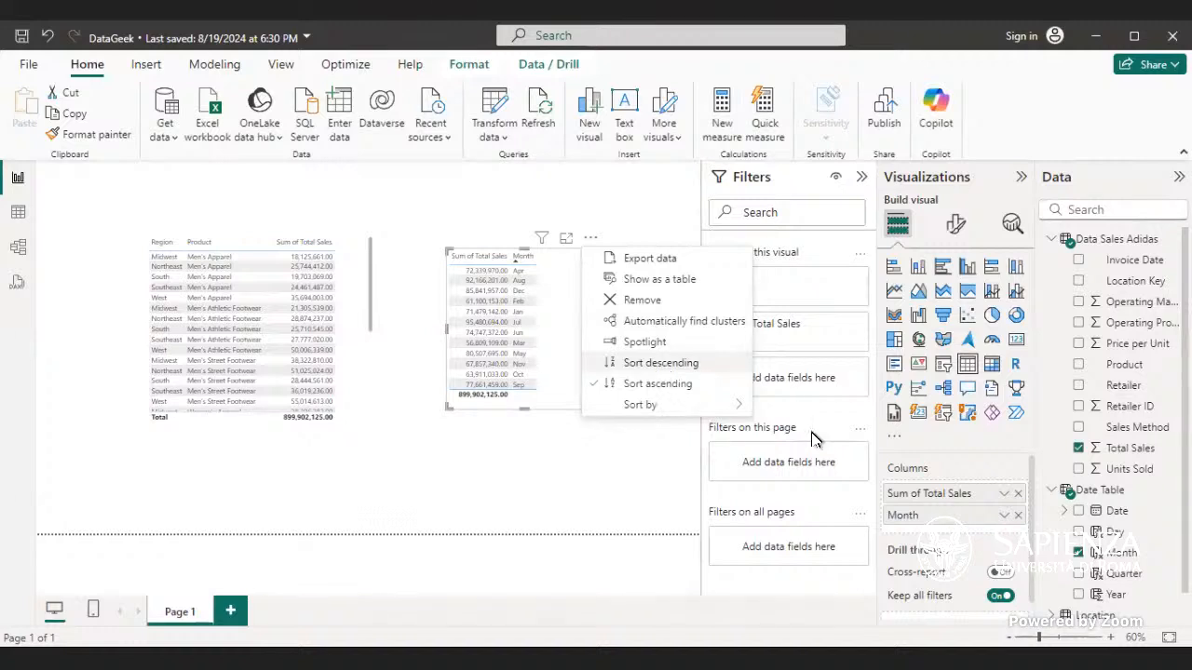
left_click(591, 239)
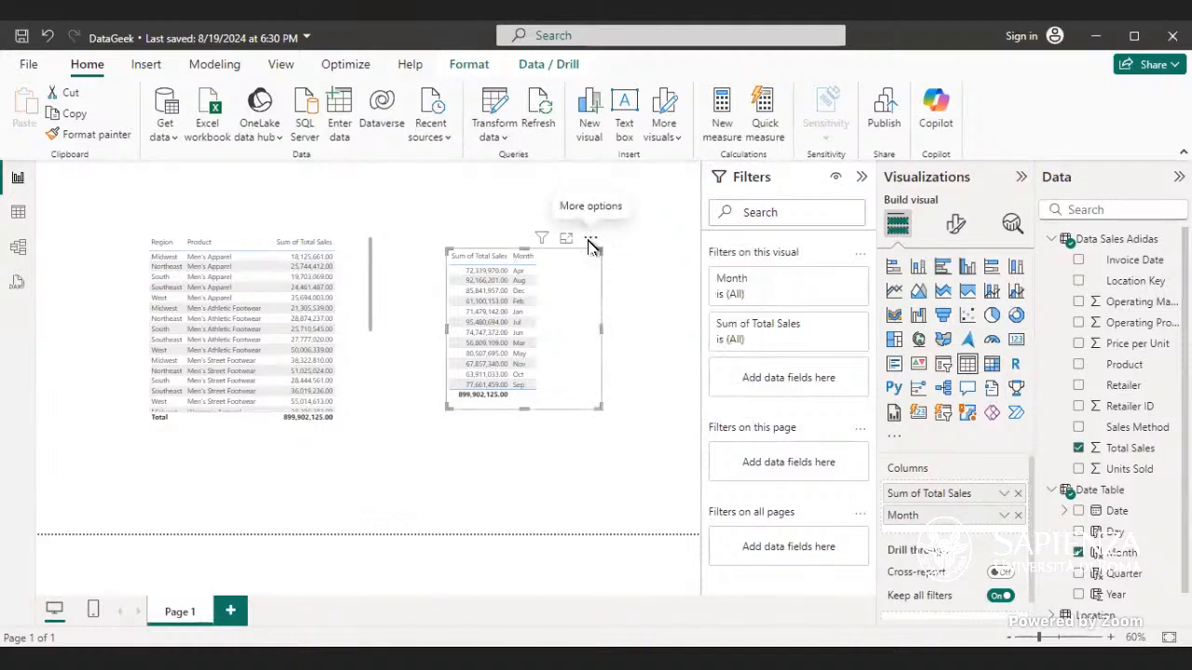
left_click(591, 238)
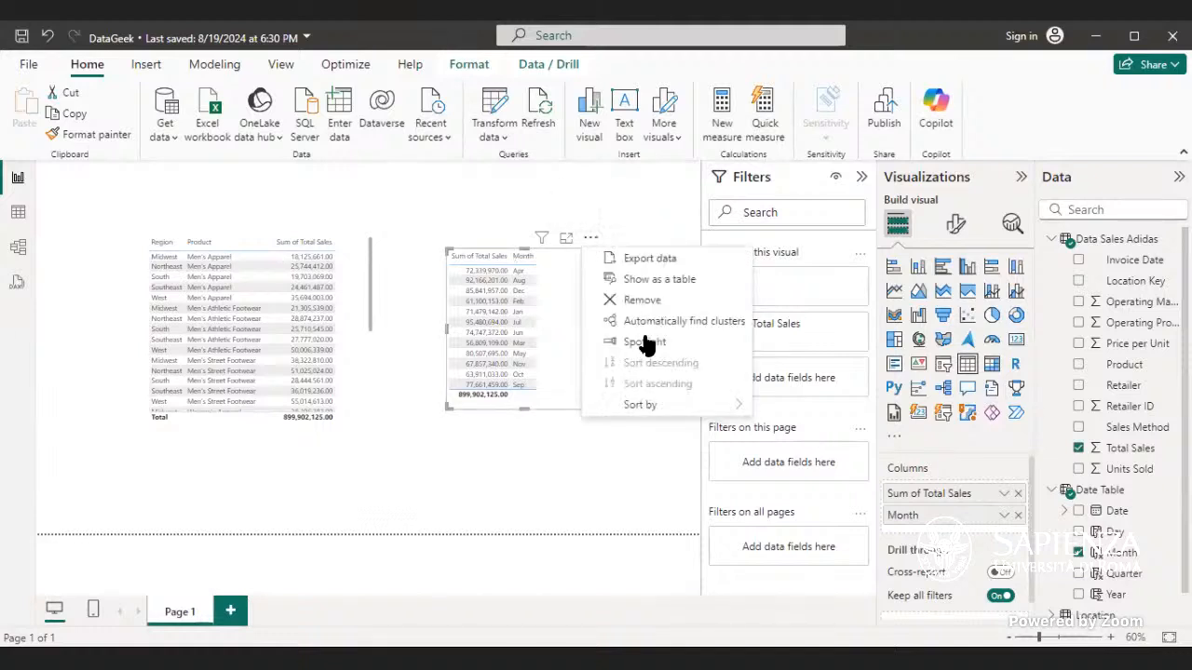
left_click(521, 265)
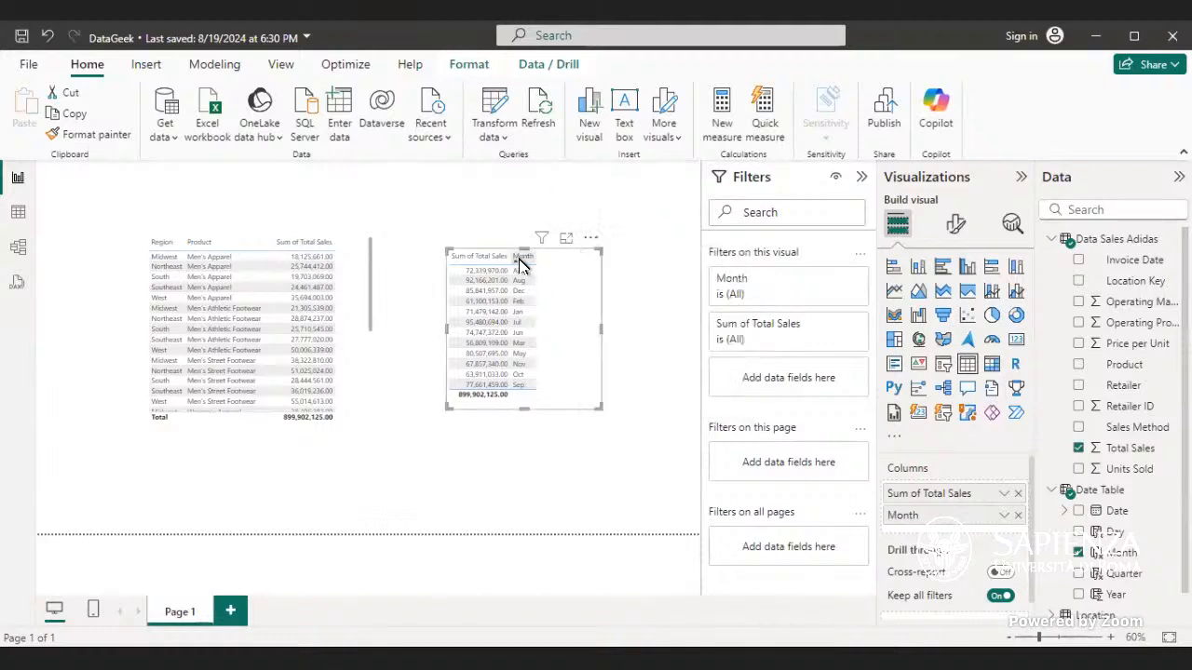
Step: Change the new table's Month sort to descending order
left_click(590, 239)
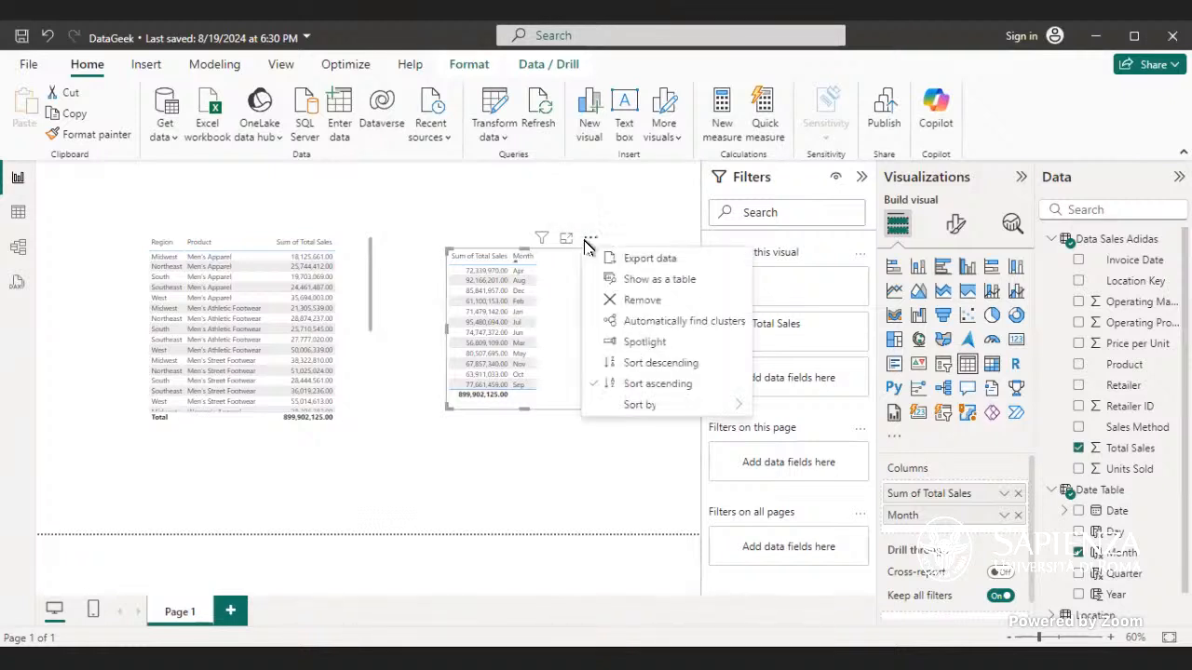
left_click(639, 363)
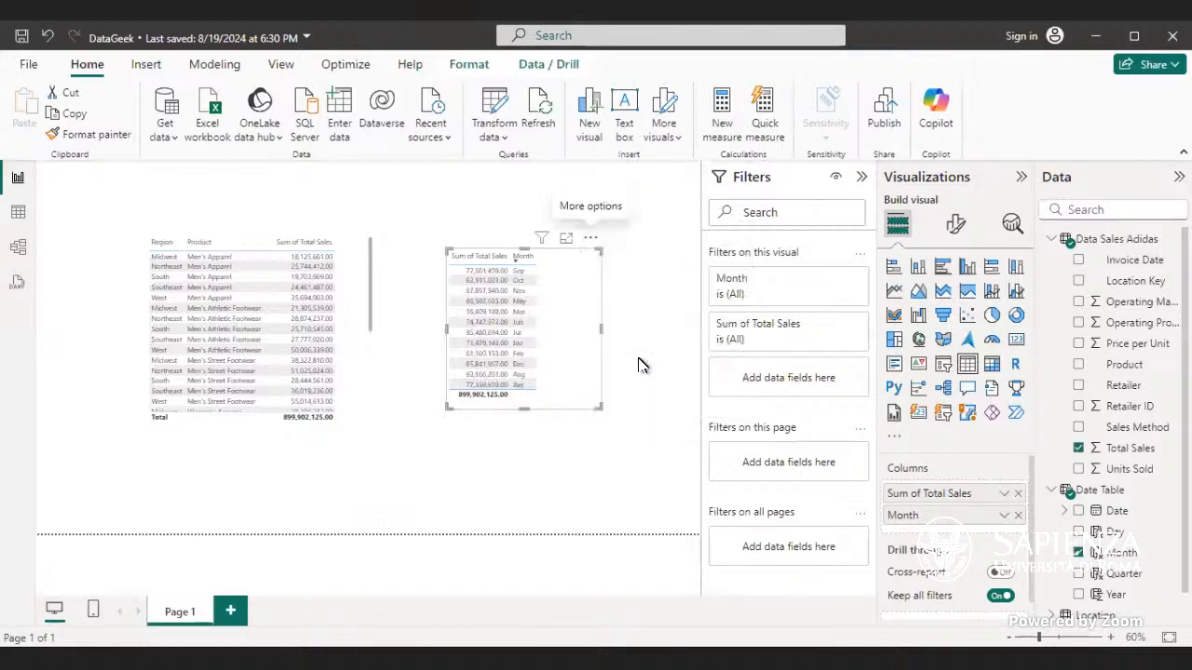
mouse_move(524, 407)
left_mouse_down()
mouse_move(519, 444)
mouse_move(523, 410)
left_mouse_up()
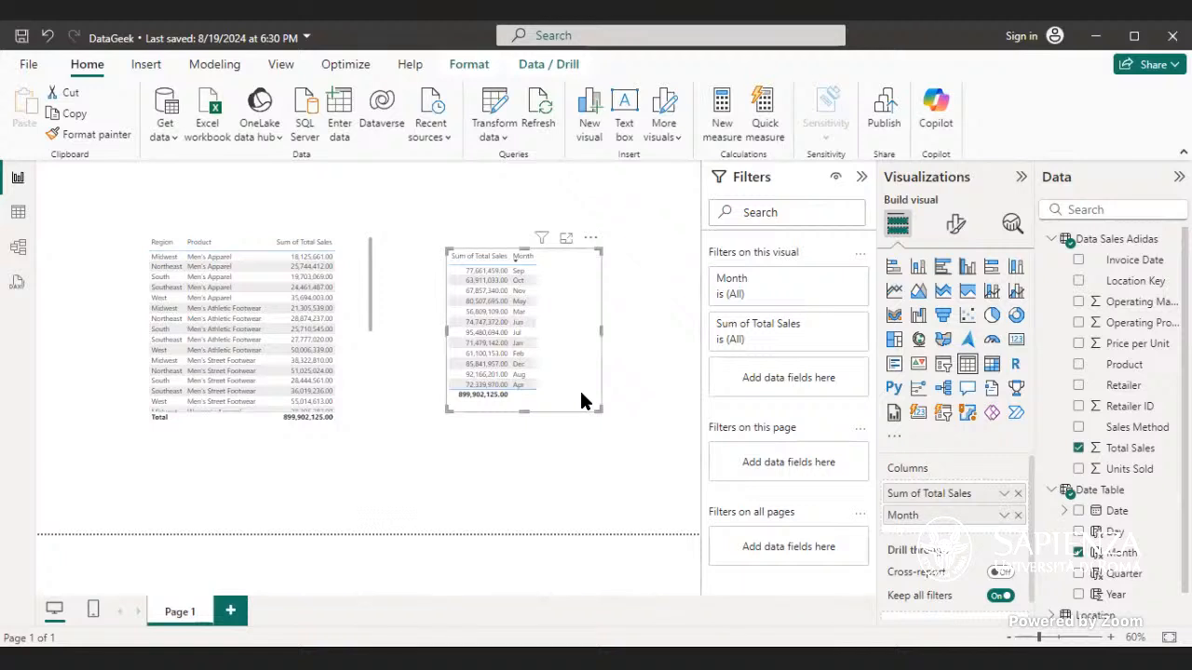
Step: Reverse the table's sort to ascending and sort it by Sum of Total Sales
left_click(507, 261)
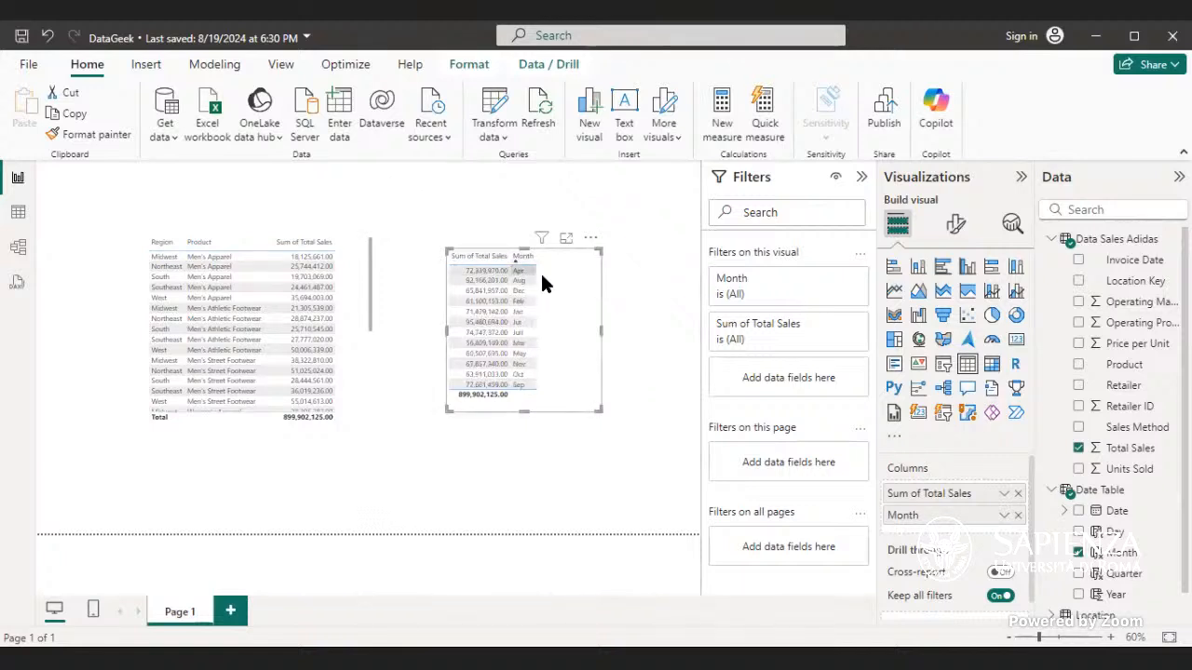
left_click(590, 237)
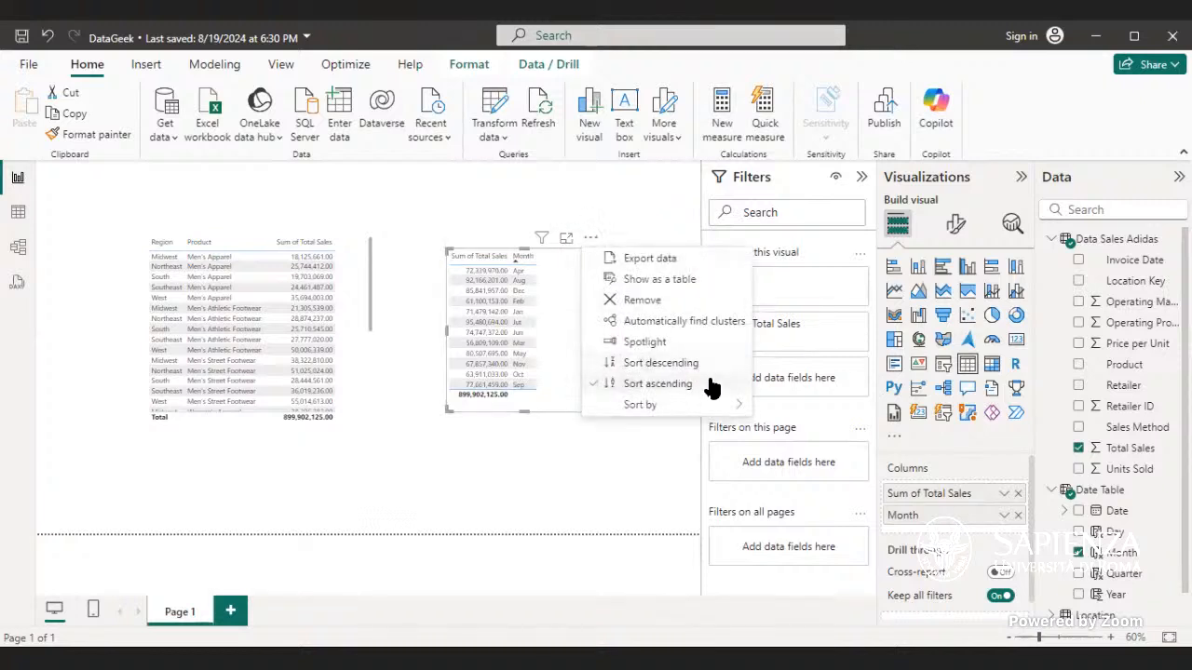
mouse_move(711, 408)
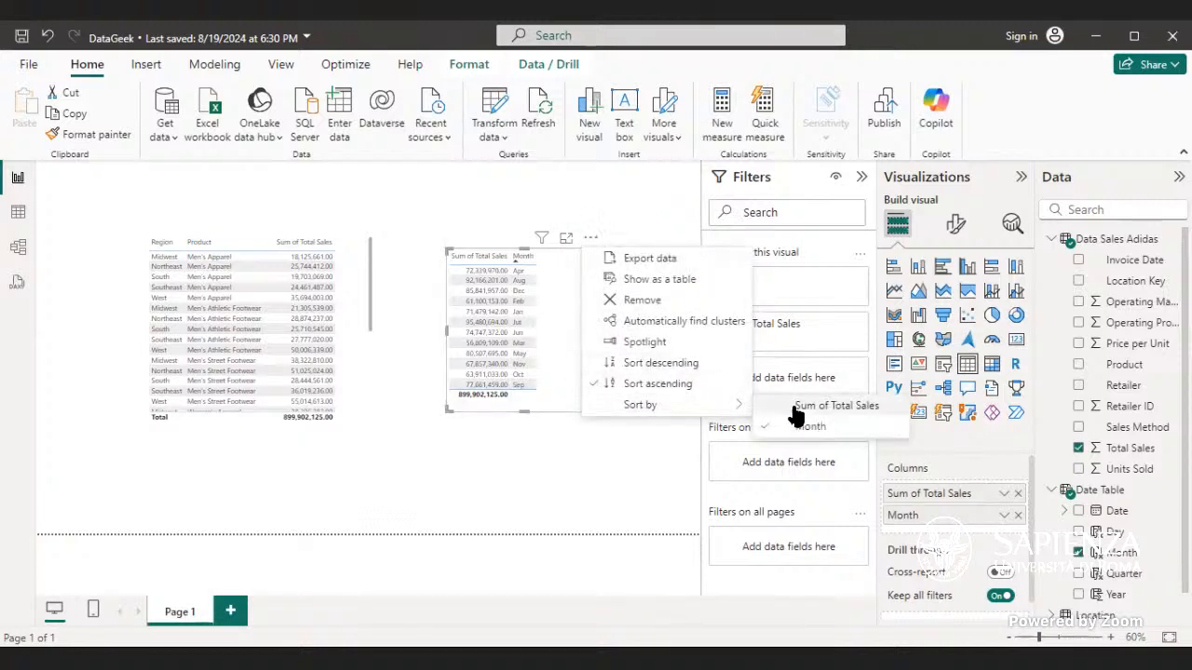
left_click(794, 407)
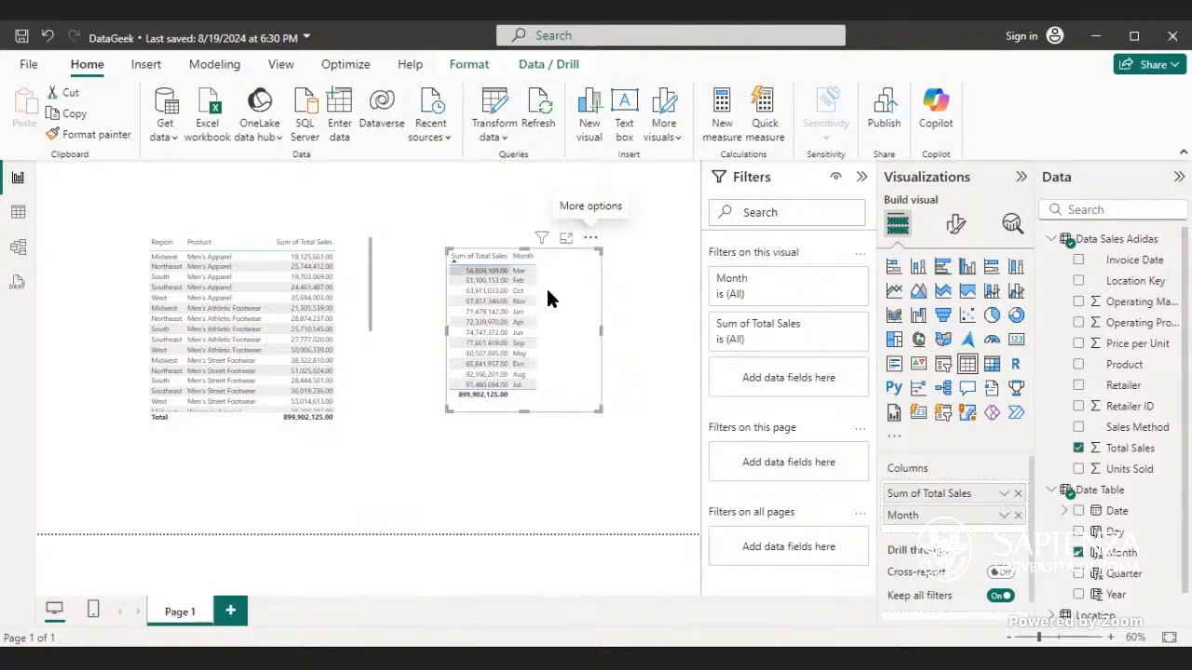
Step: Sort the new table by Month, then reverse it to descending order
left_click(588, 240)
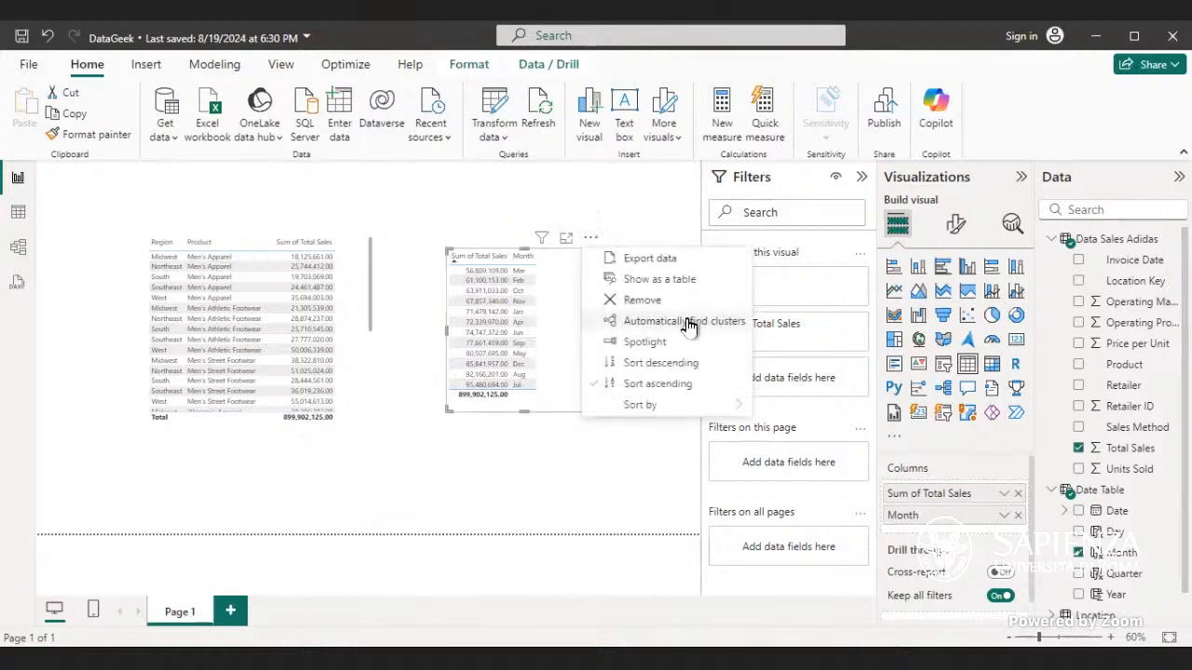
mouse_move(678, 404)
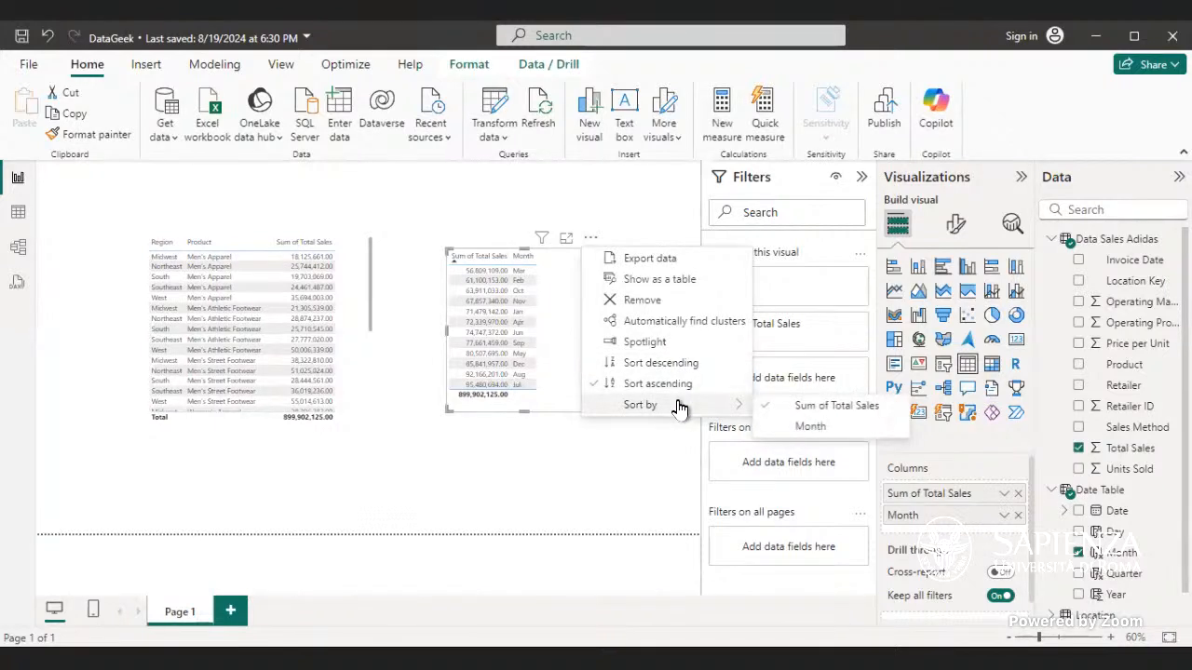
left_click(790, 425)
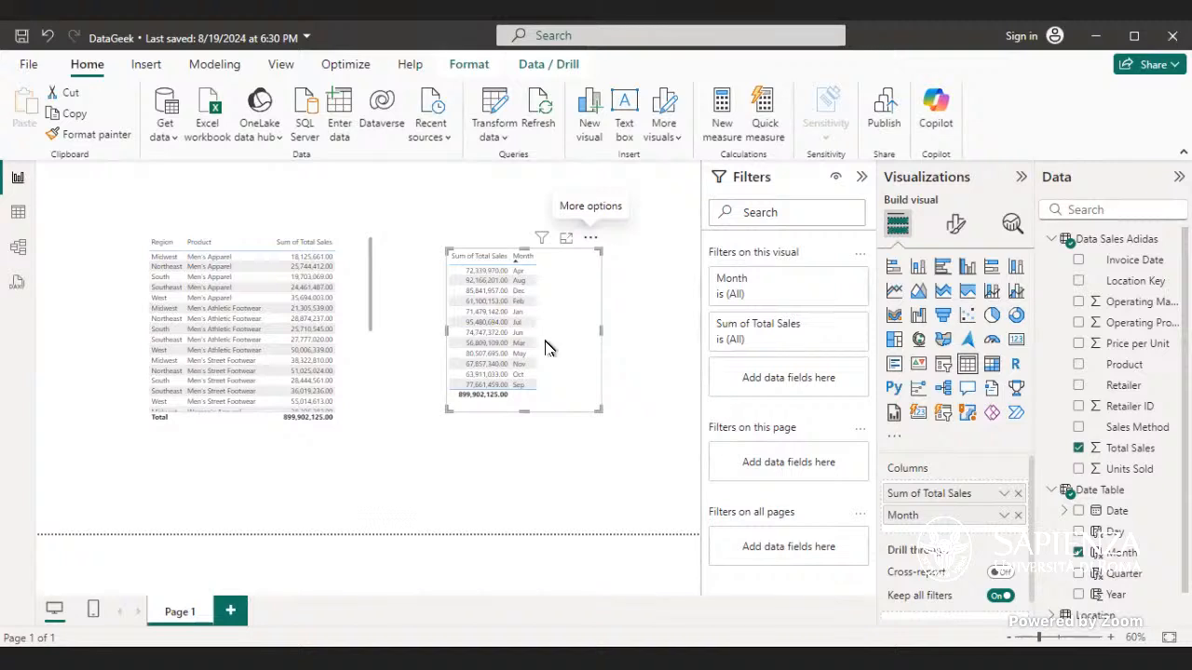
left_click(517, 266)
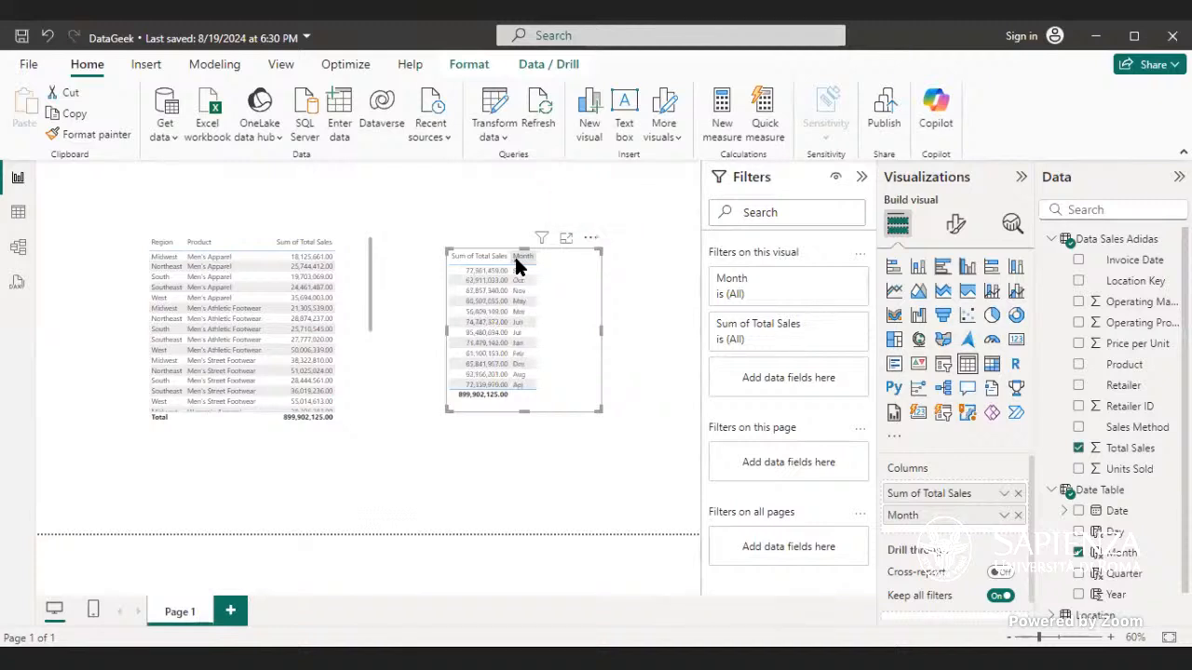
Step: Sort the new table visual in ascending order
left_click(590, 239)
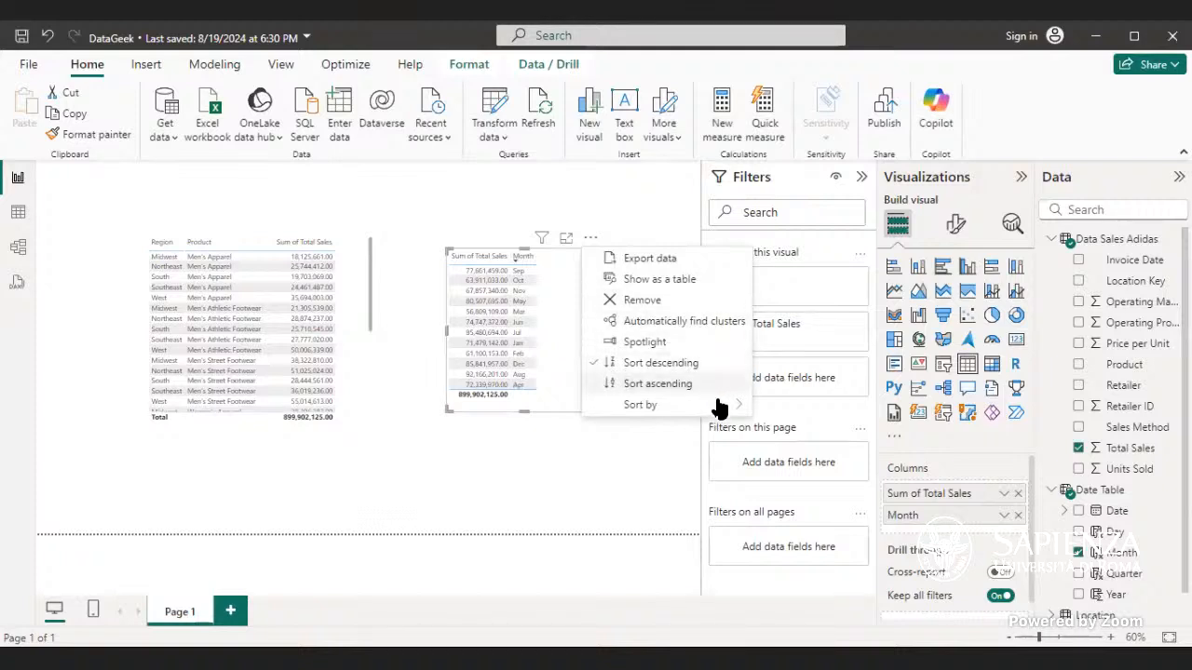
mouse_move(720, 409)
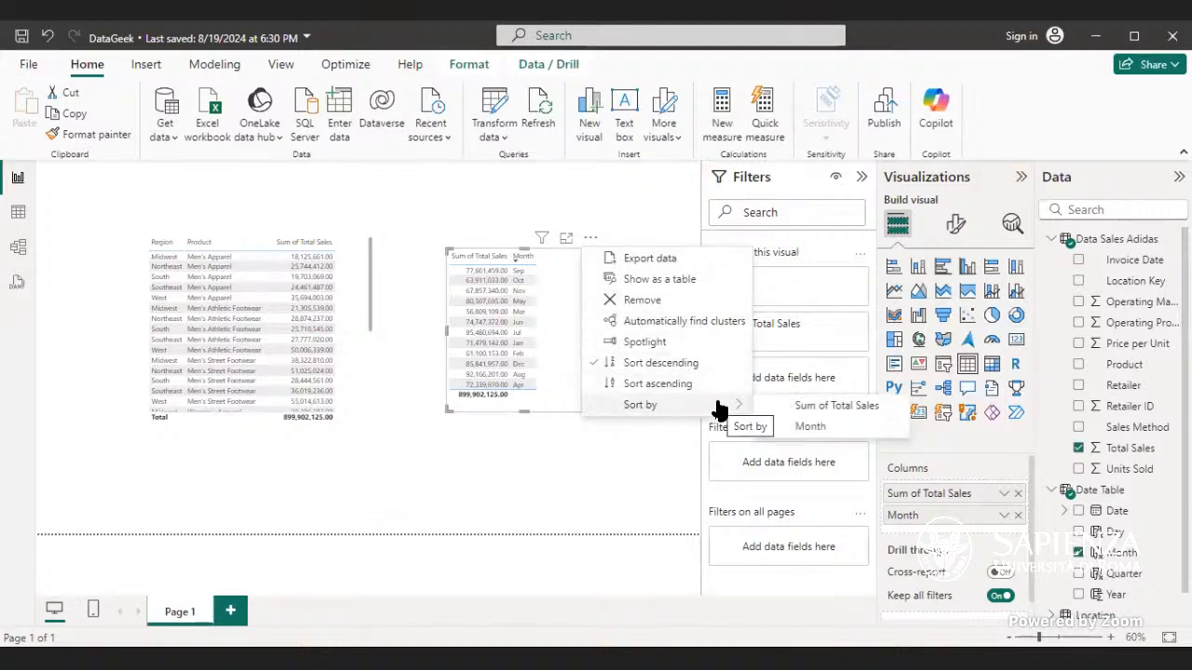
left_click(642, 383)
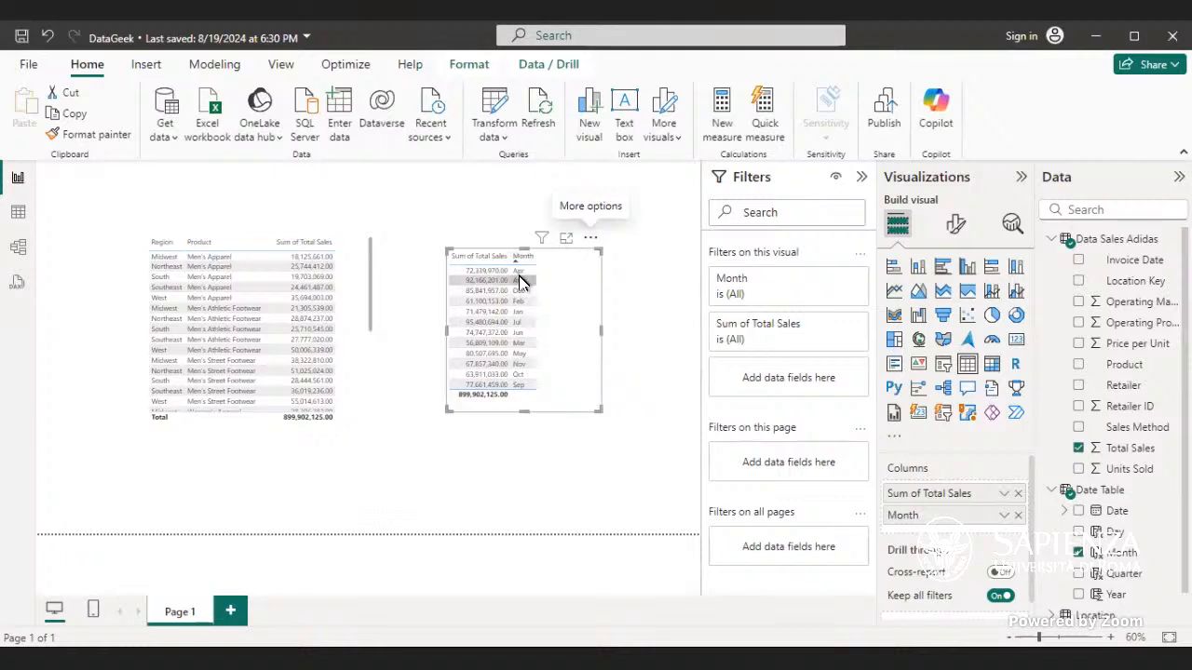
Step: Inspect the Date Table in table view and its relationship in model view, returning to the report
left_click(18, 213)
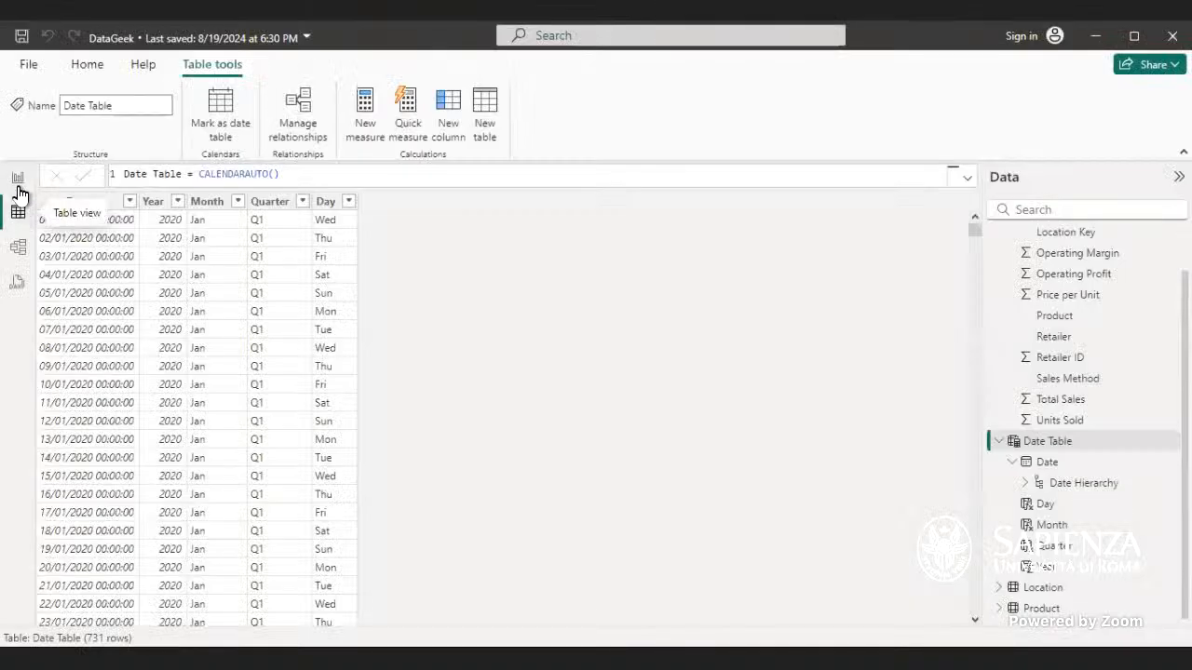
left_click(18, 246)
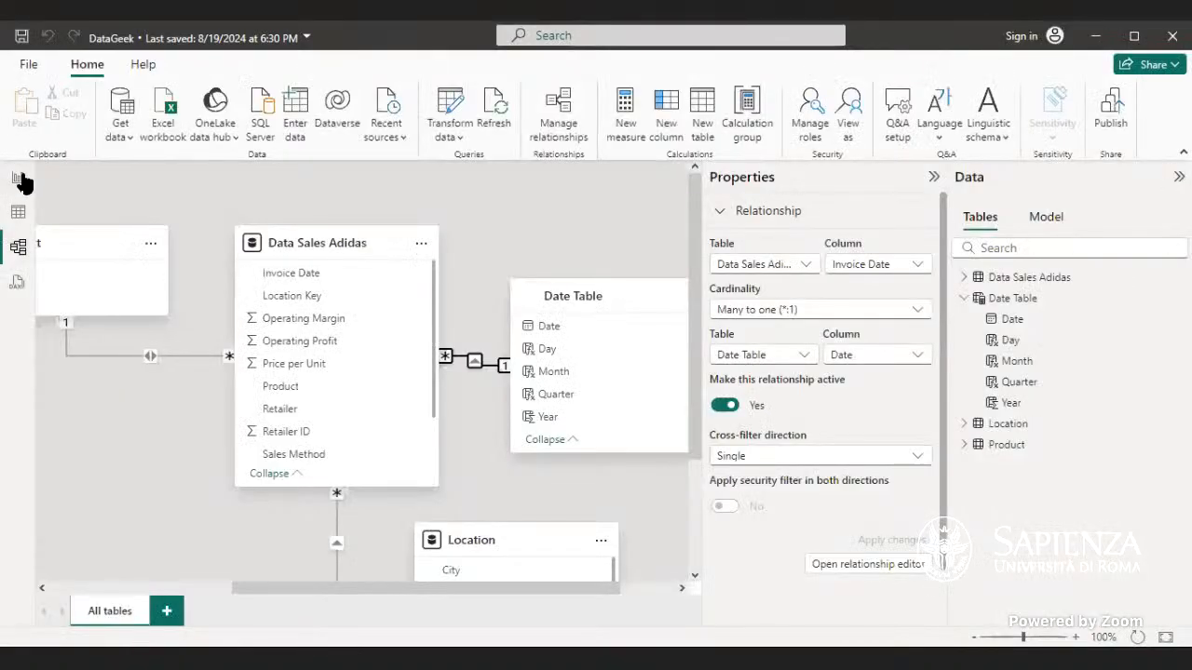
left_click(18, 177)
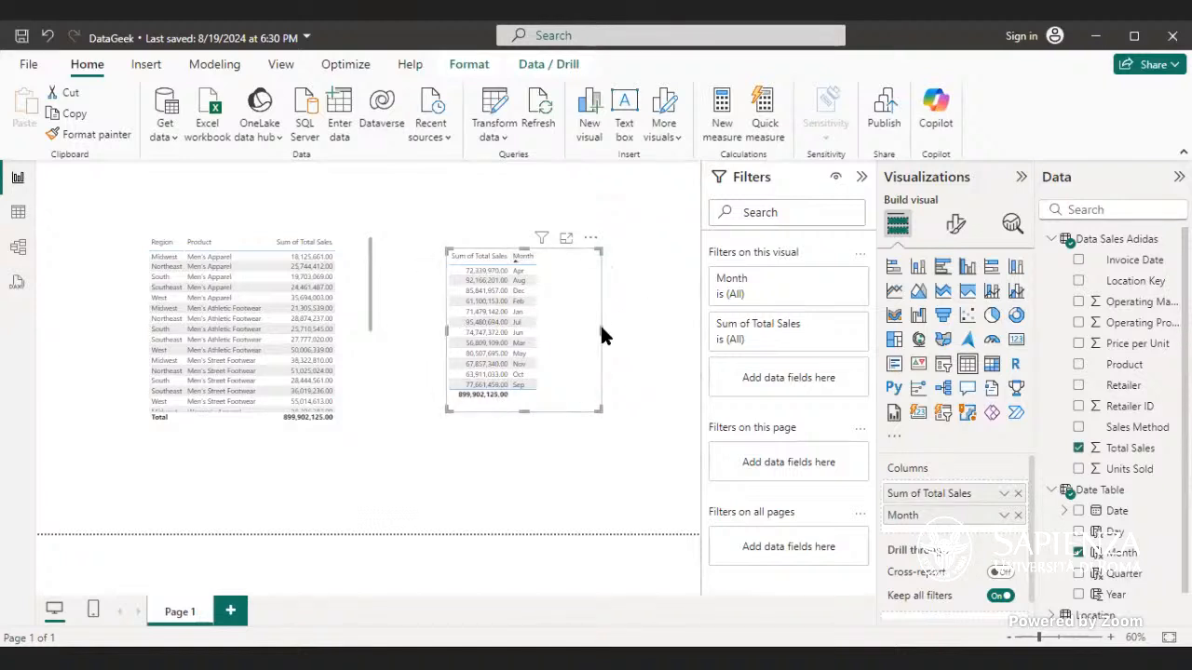
Step: Sort the new table by Month and test cross-filtering by selecting and clearing the April row
left_click(592, 239)
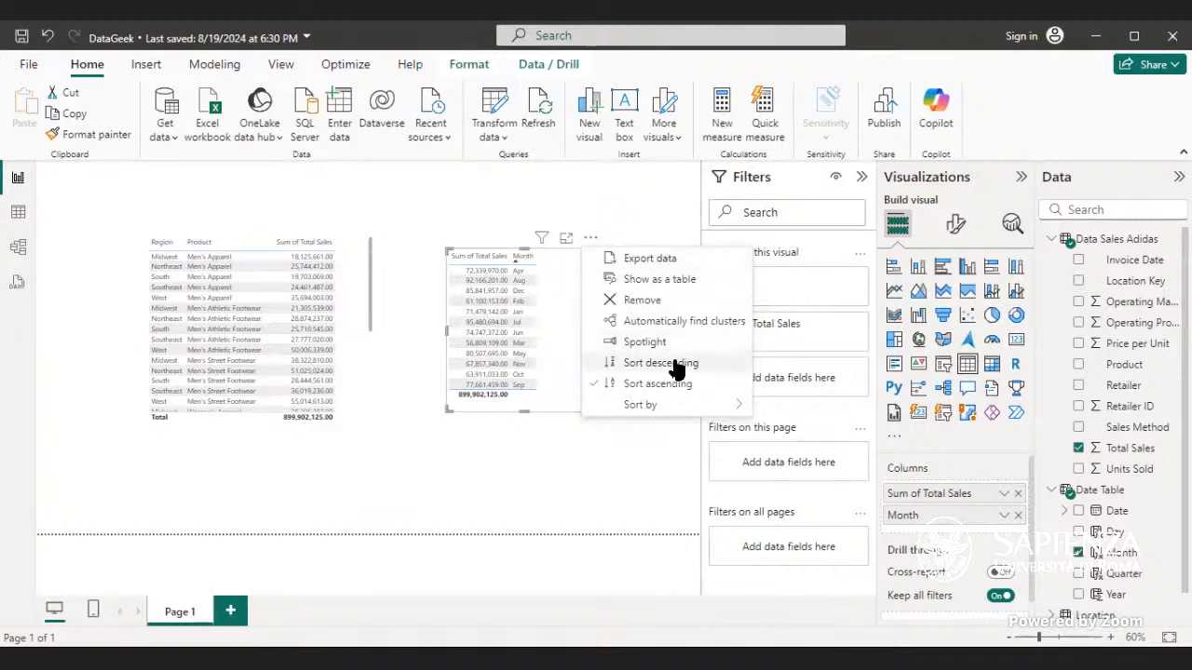
mouse_move(693, 408)
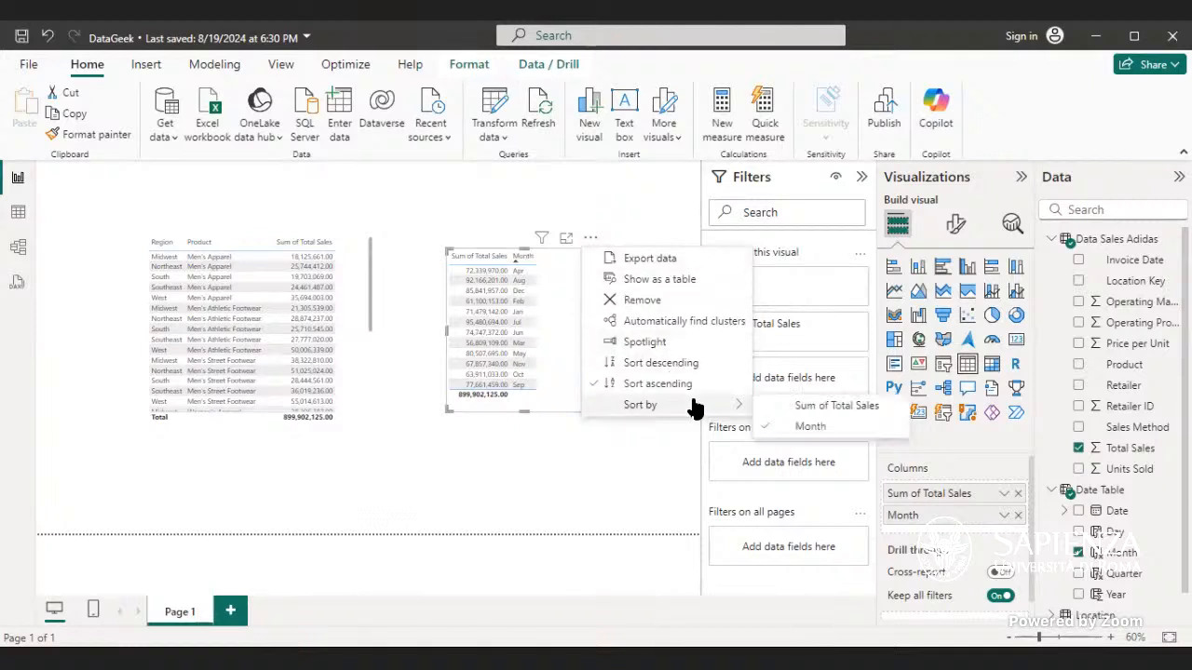
left_click(791, 427)
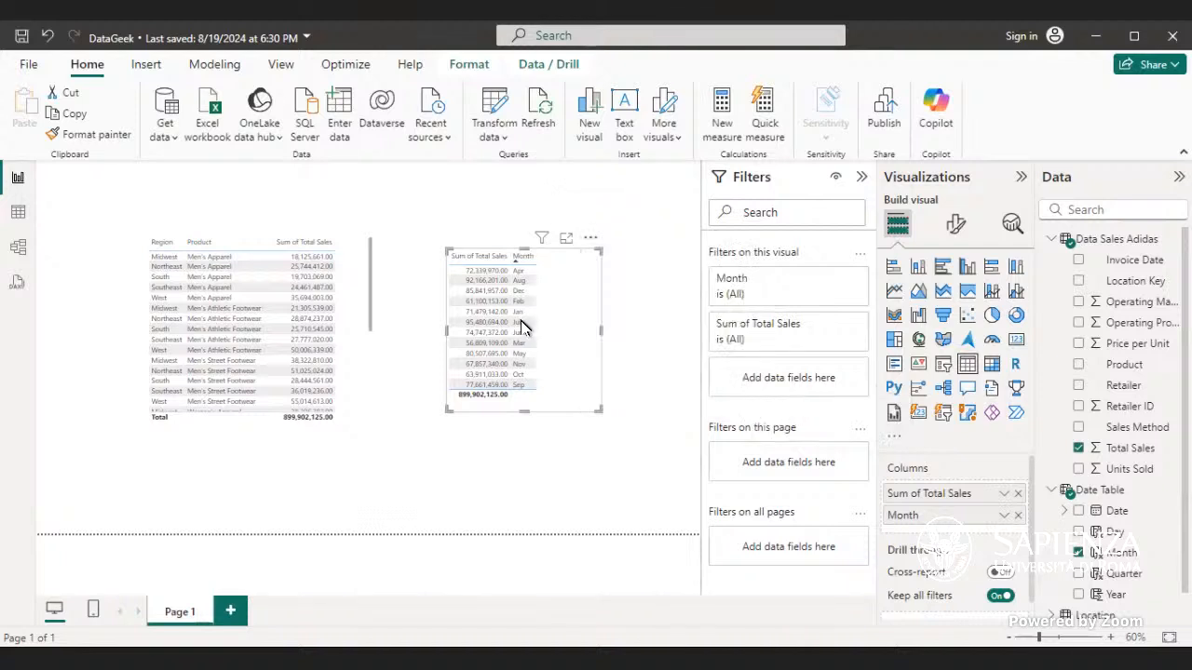
left_click(519, 271)
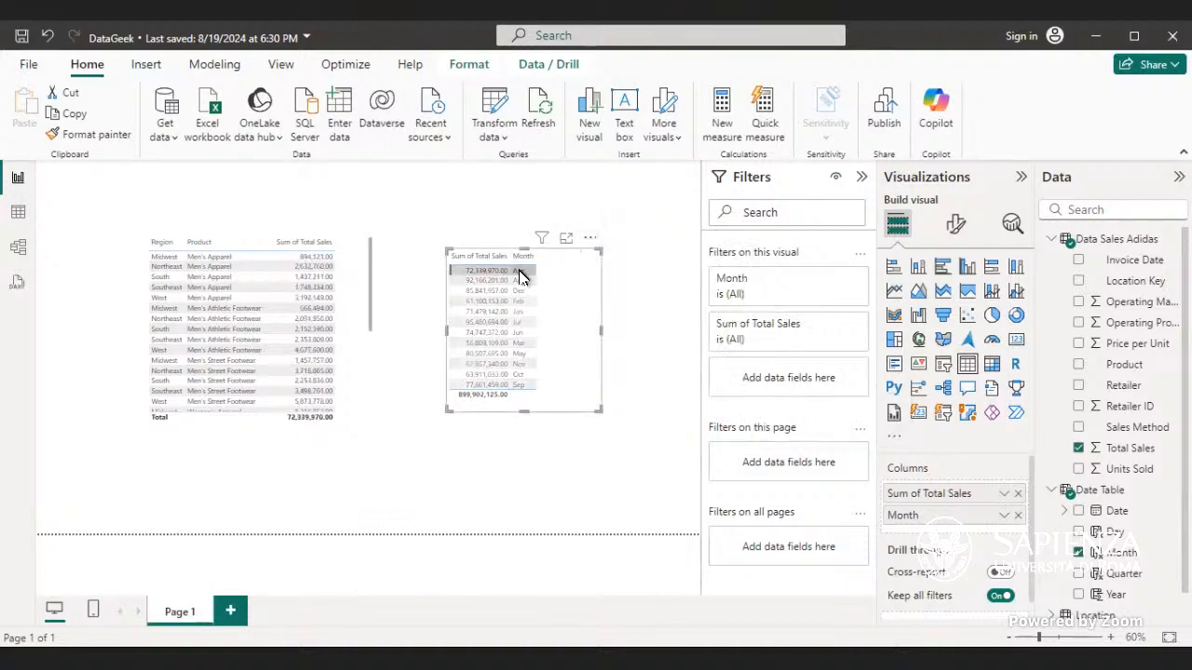
left_click(519, 271)
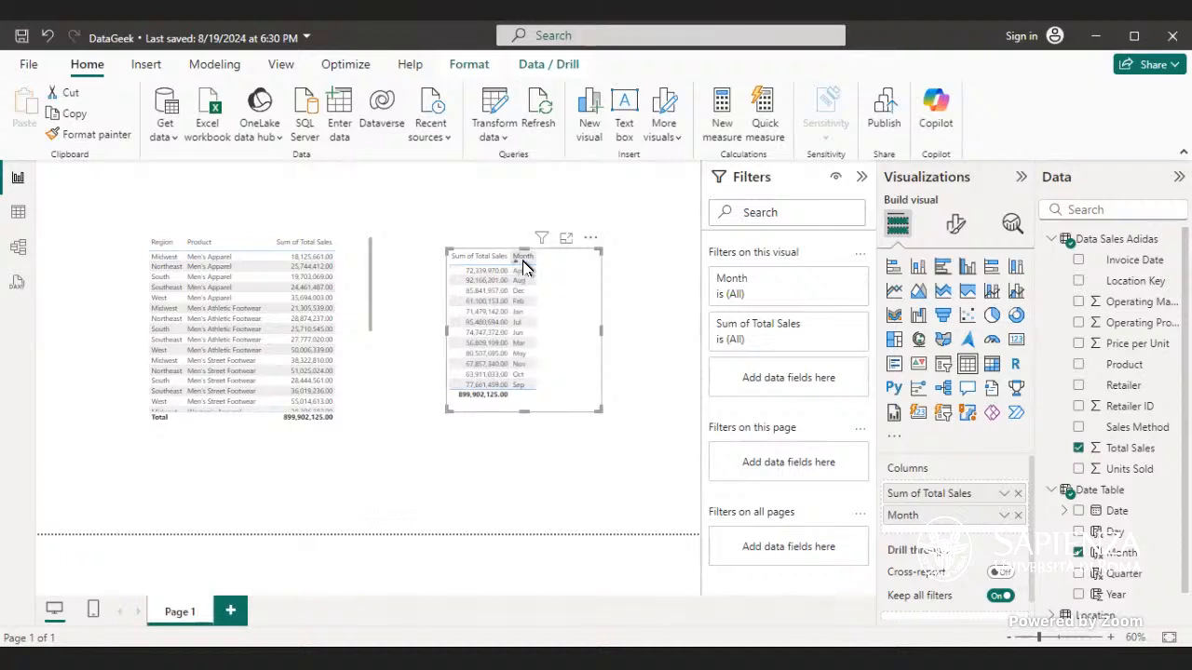
Step: Re-sort the new table through its column headers, ending on Sum of Total Sales
left_click(523, 265)
right_click(526, 266)
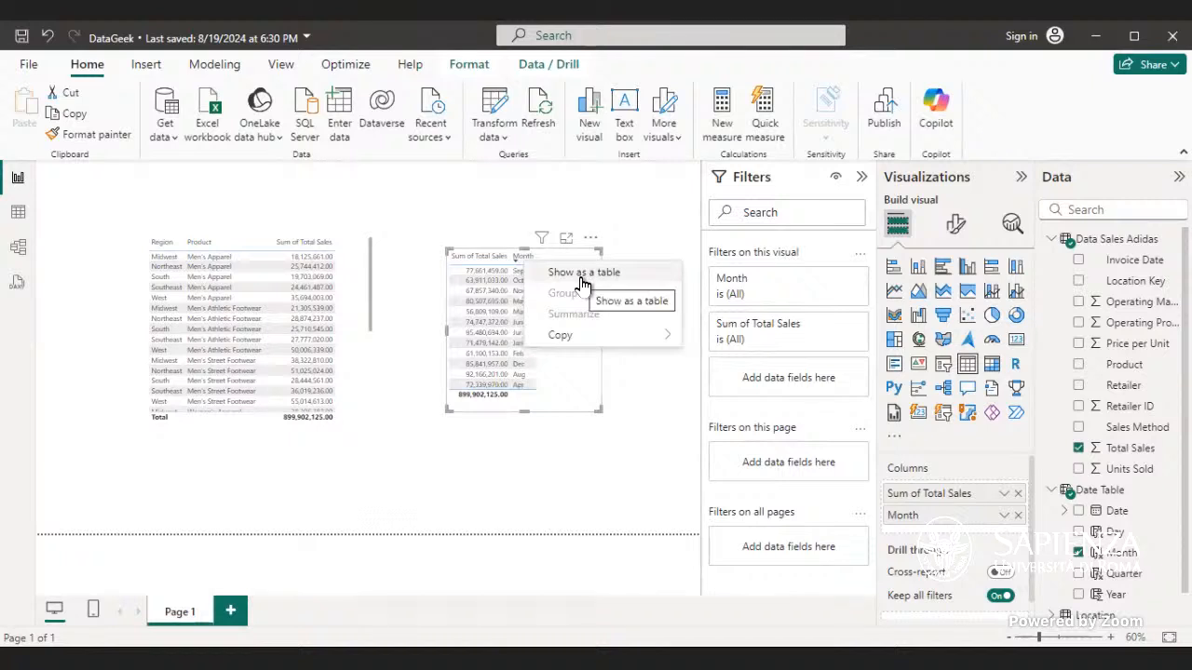
left_click(503, 263)
left_click(505, 261)
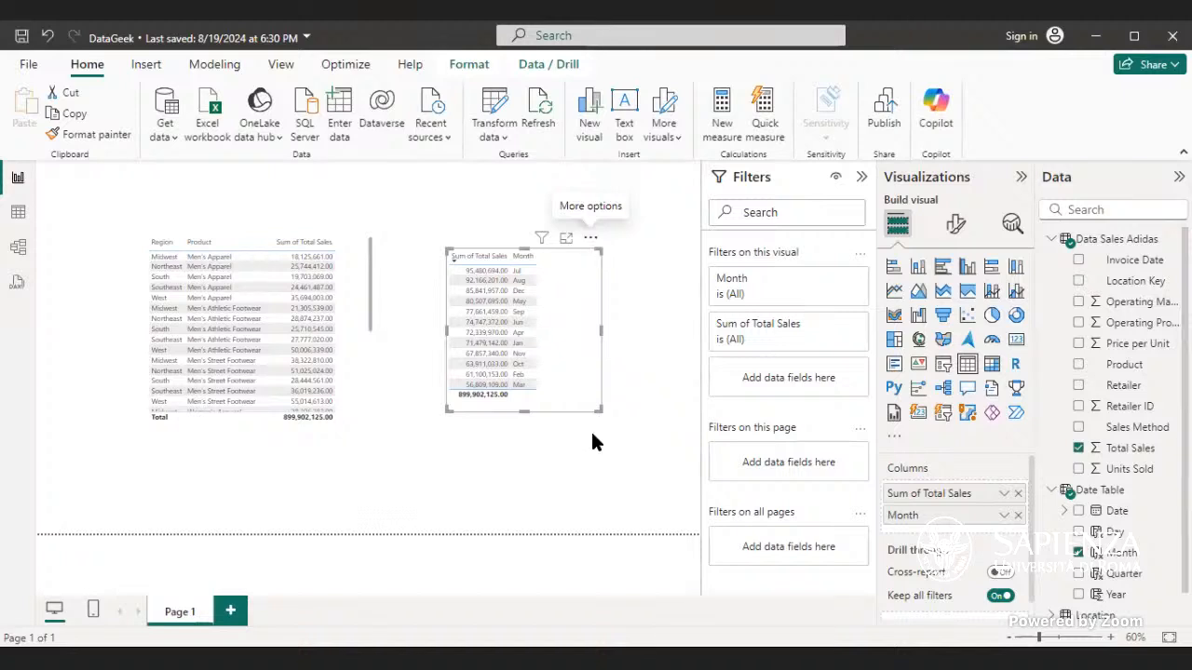
Step: Narrow the table visual and move Month ahead of Sum of Total Sales in its columns
left_click_drag(601, 335, 565, 346)
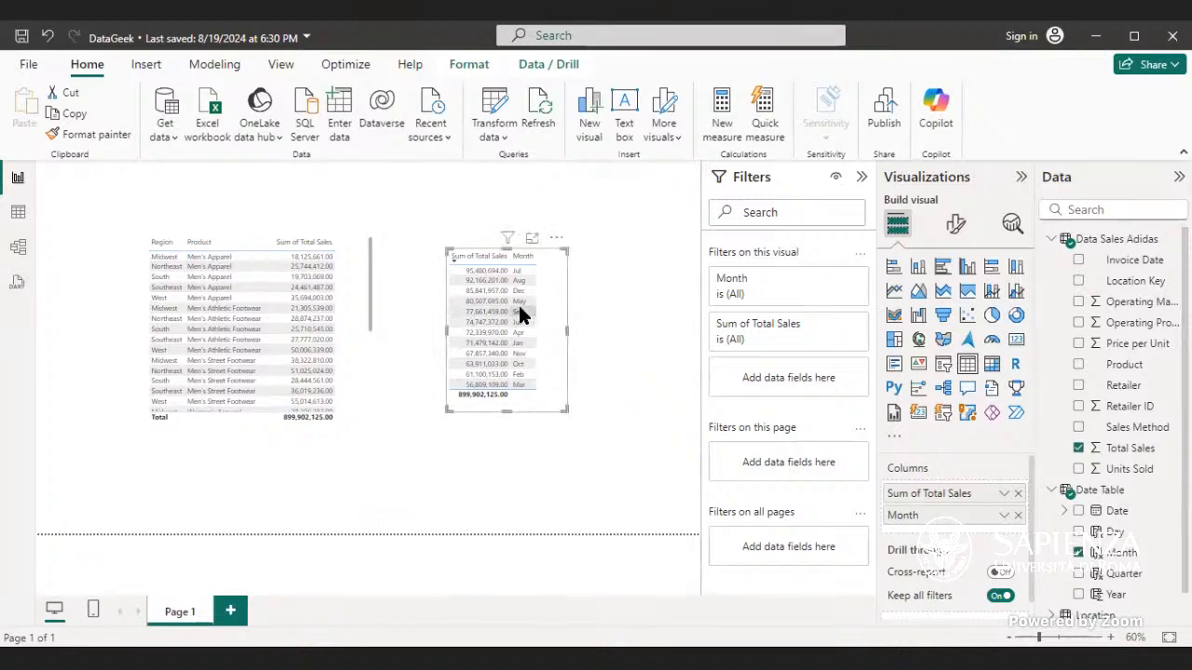
left_click_drag(928, 527, 934, 495)
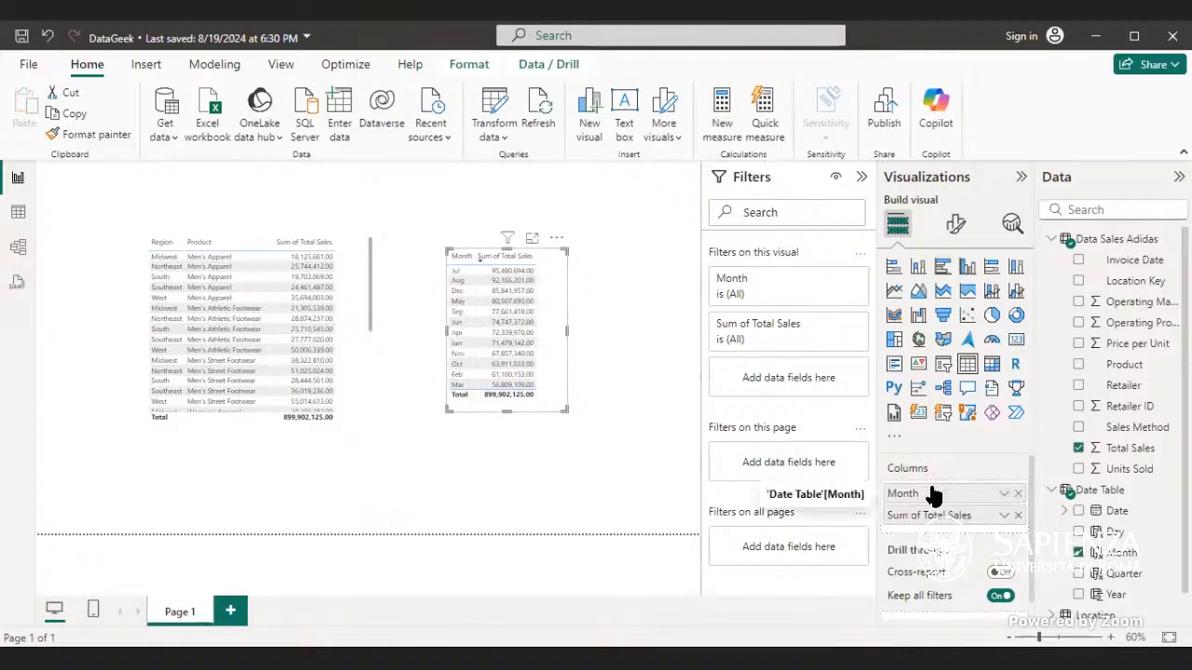
Step: Sort the table visual by Month in ascending order
left_click(555, 239)
mouse_move(621, 403)
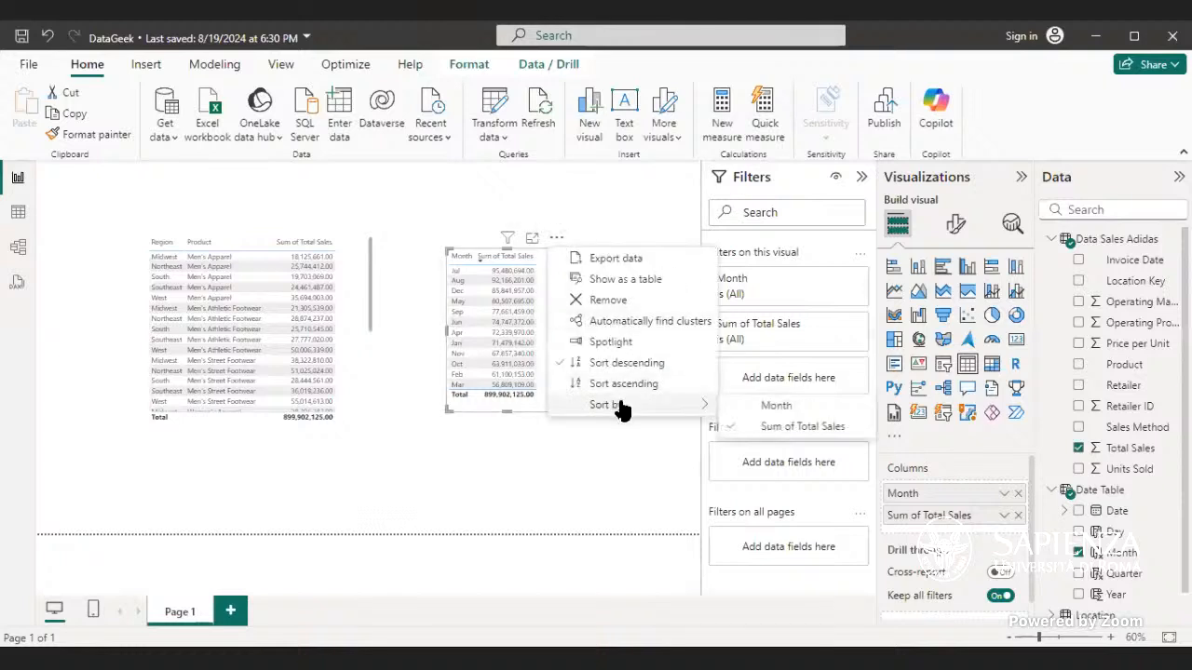
left_click(749, 407)
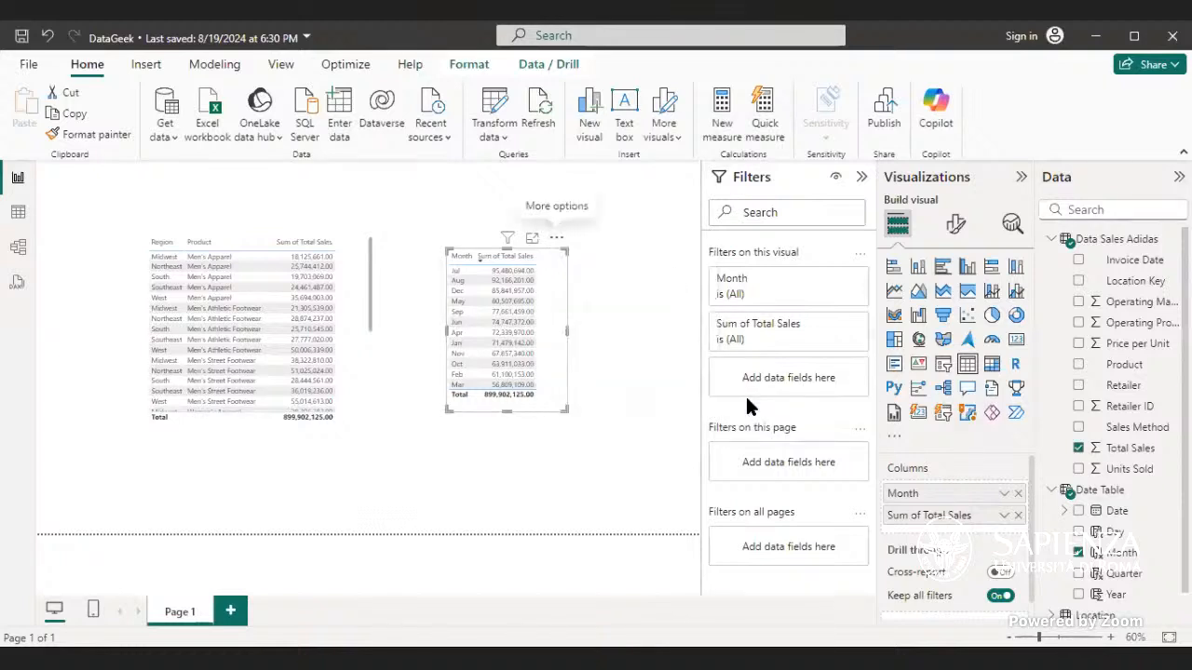
left_click(556, 238)
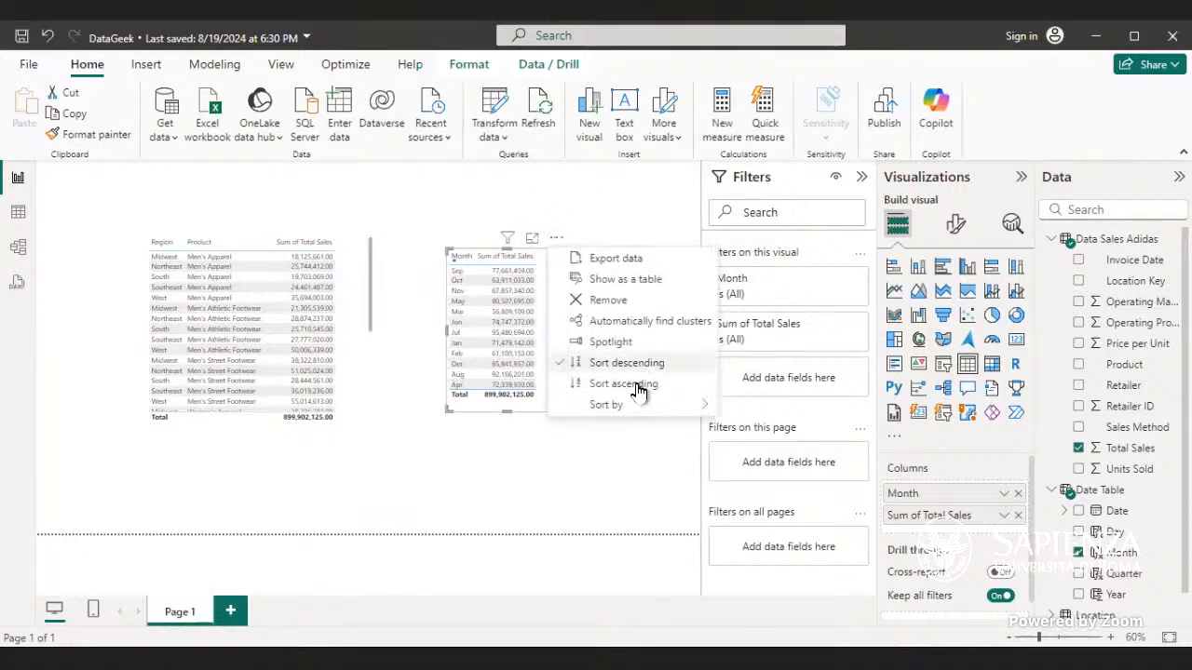
left_click(639, 385)
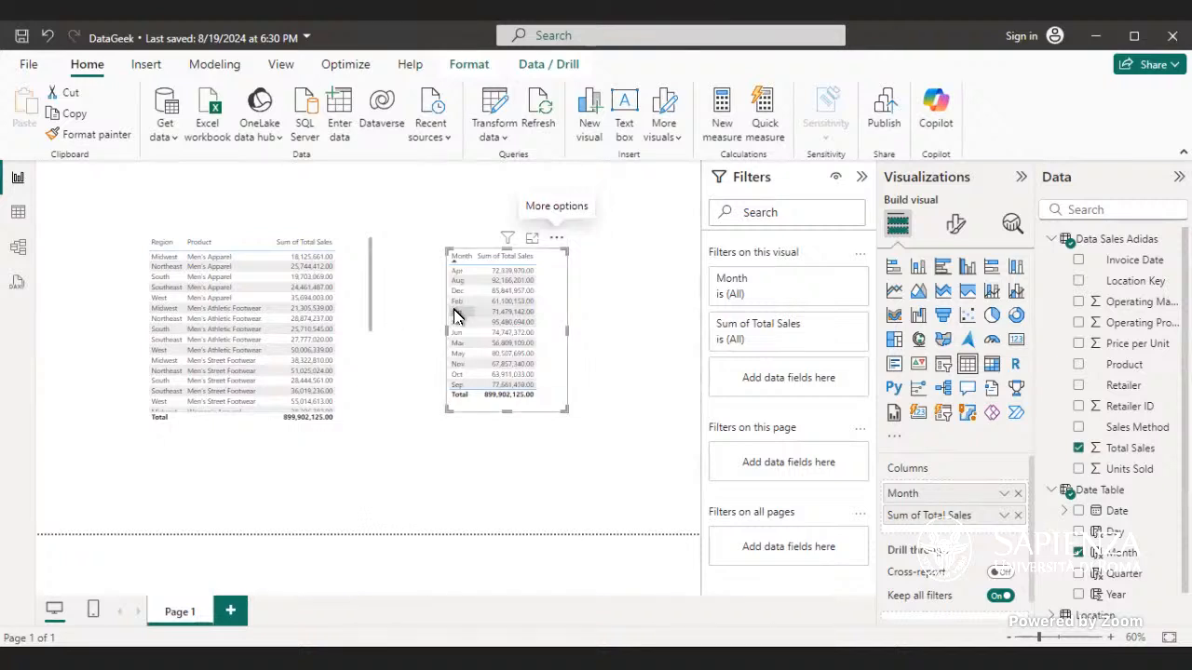
left_click(456, 257)
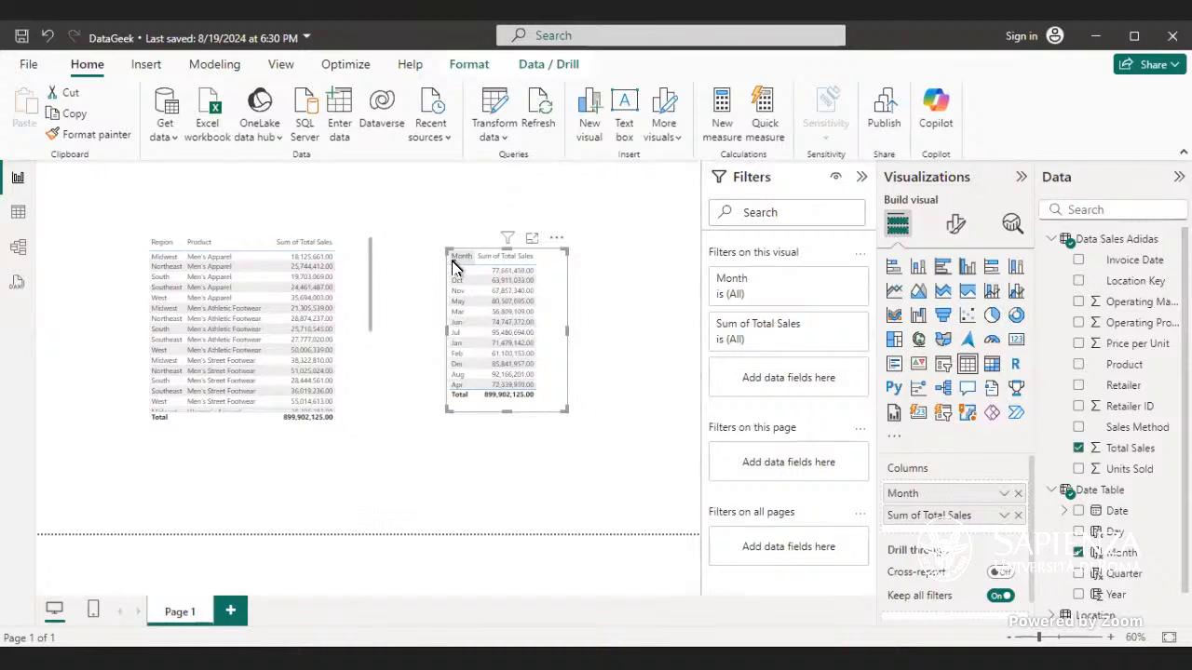
left_click(455, 259)
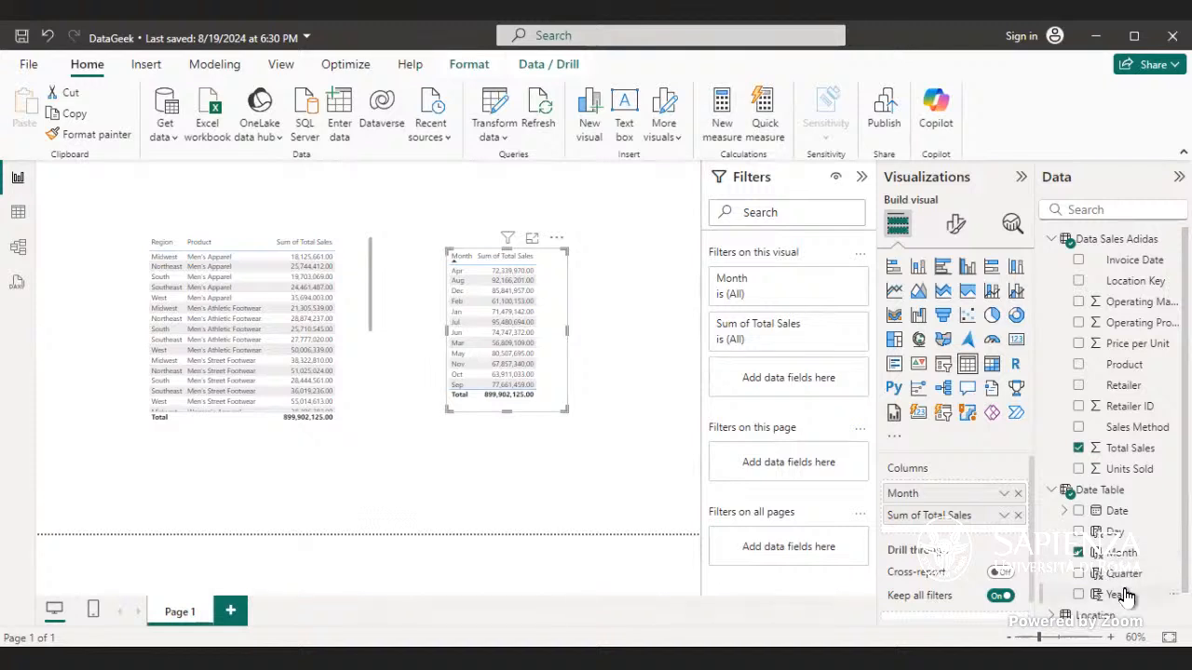
Step: Add the Date Table's Year to the visual, set it to Don't summarize and move it to the first column
left_click_drag(1129, 600, 954, 505)
right_click(943, 545)
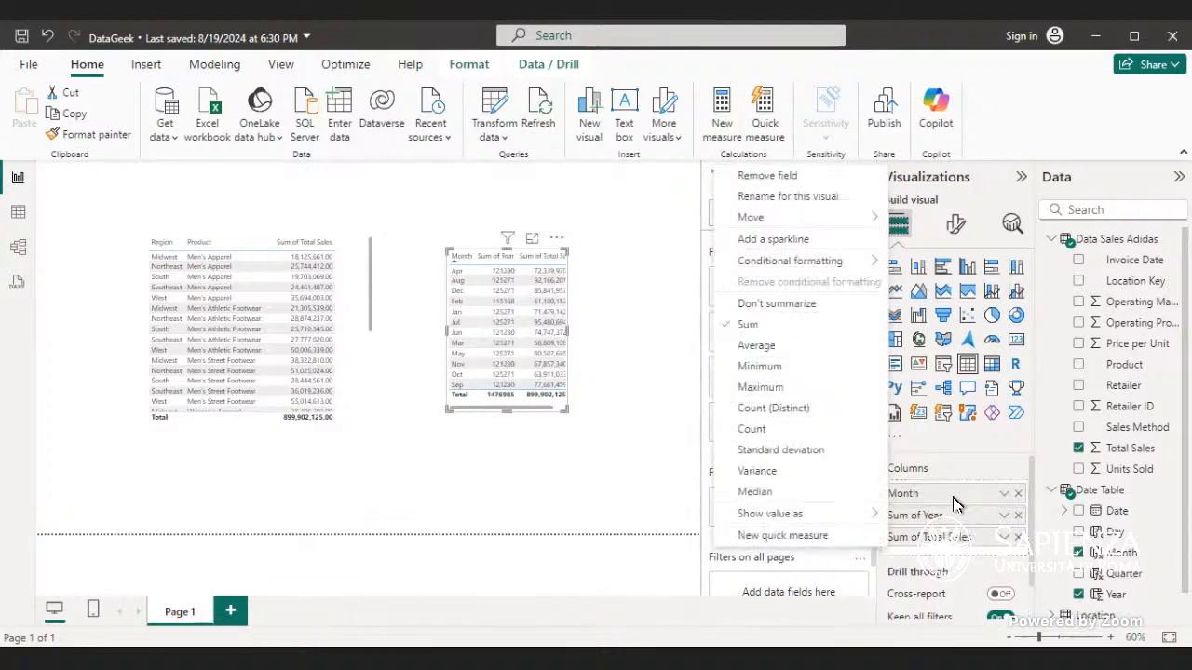
left_click(1005, 518)
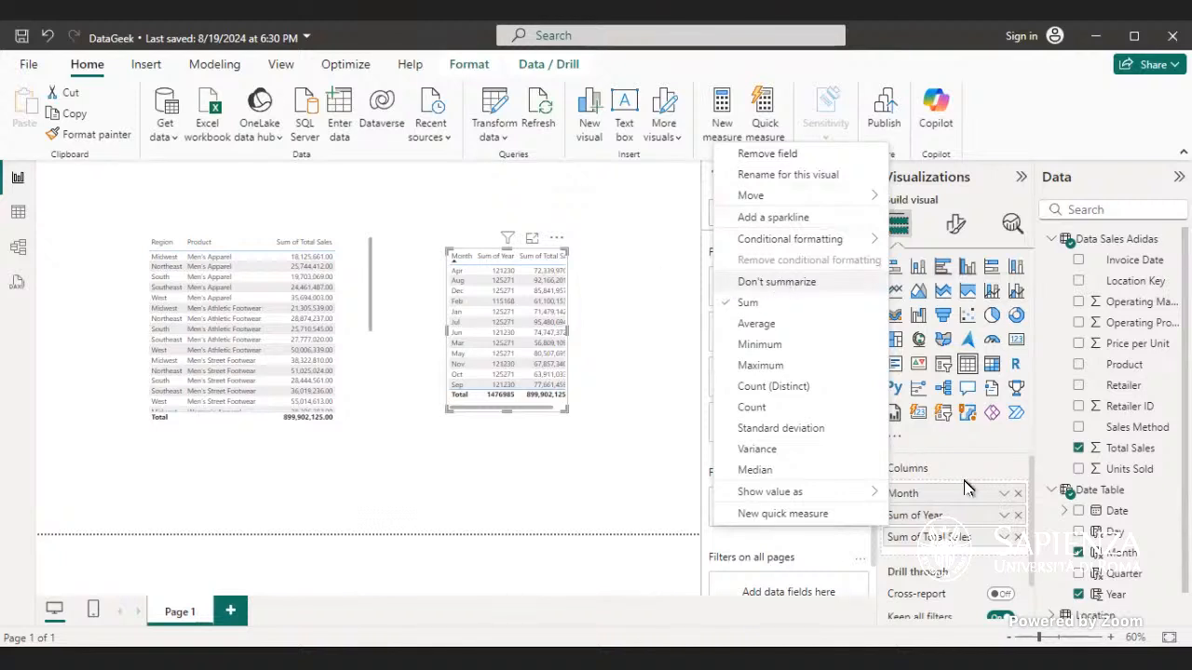
left_click(735, 282)
left_click_drag(949, 519, 954, 495)
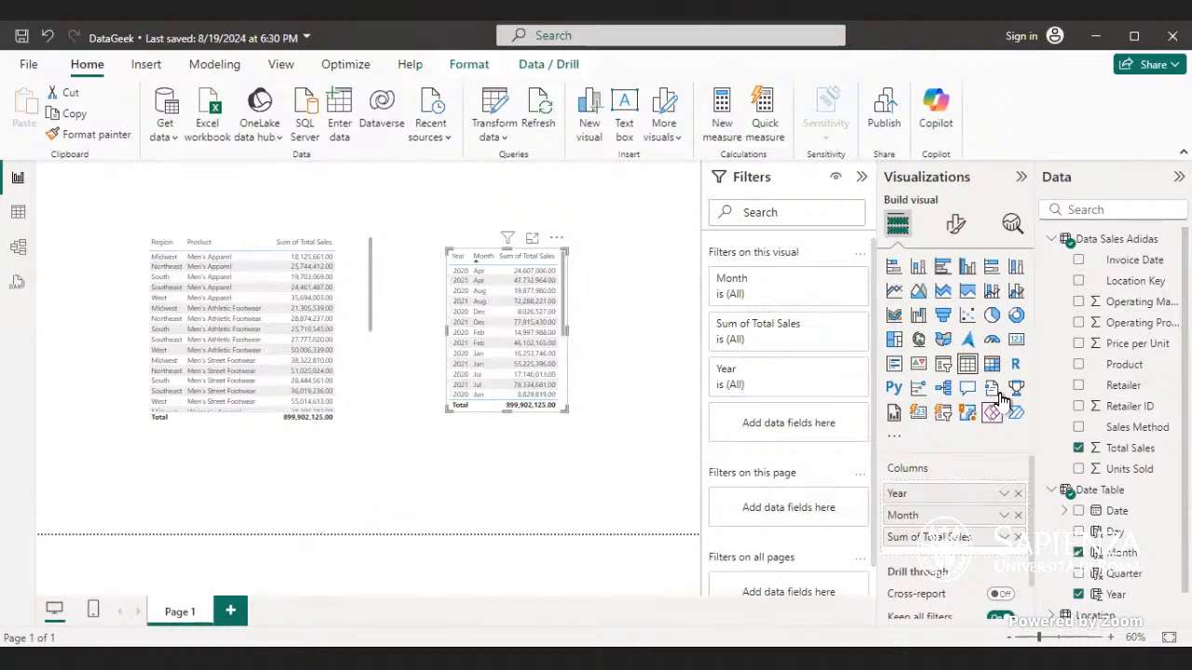
Step: Convert the visual to a matrix with Year and Month as rows, expand 2020 and resize it slightly
left_click(992, 364)
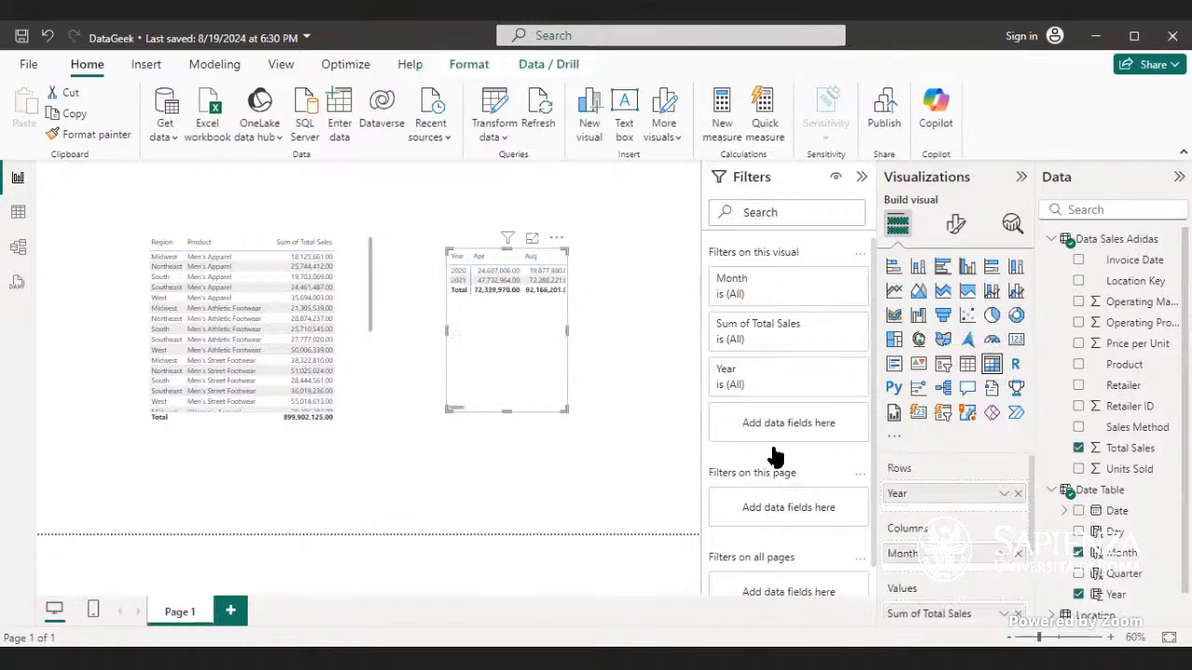
left_click_drag(955, 555, 953, 511)
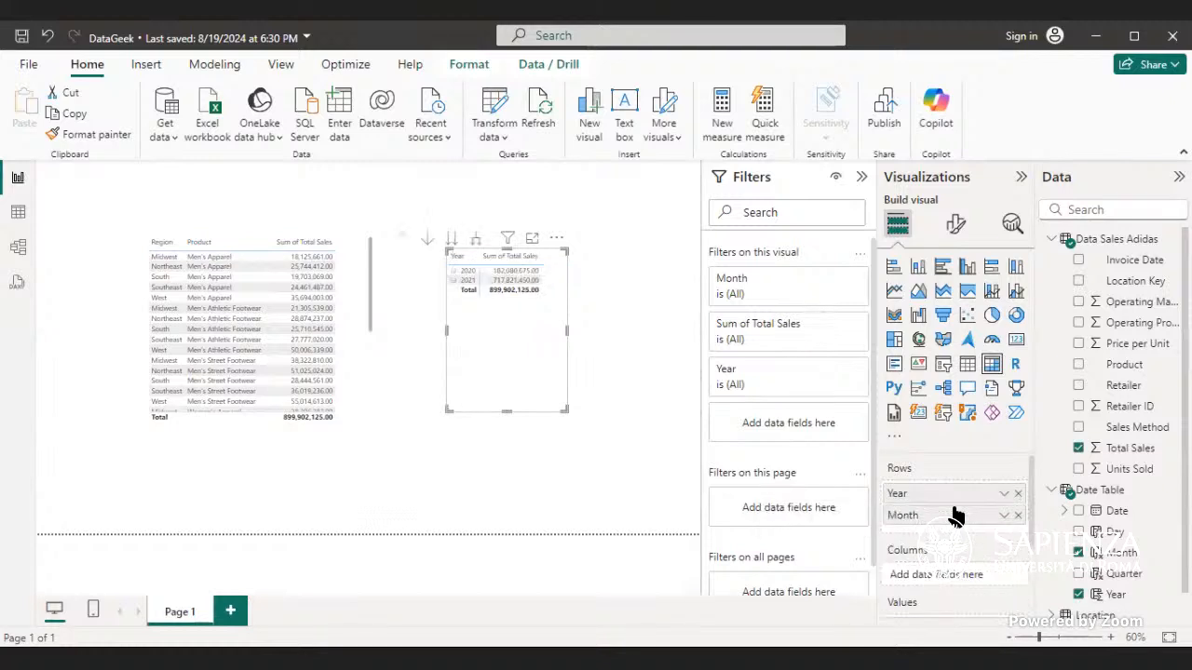
left_click(451, 272)
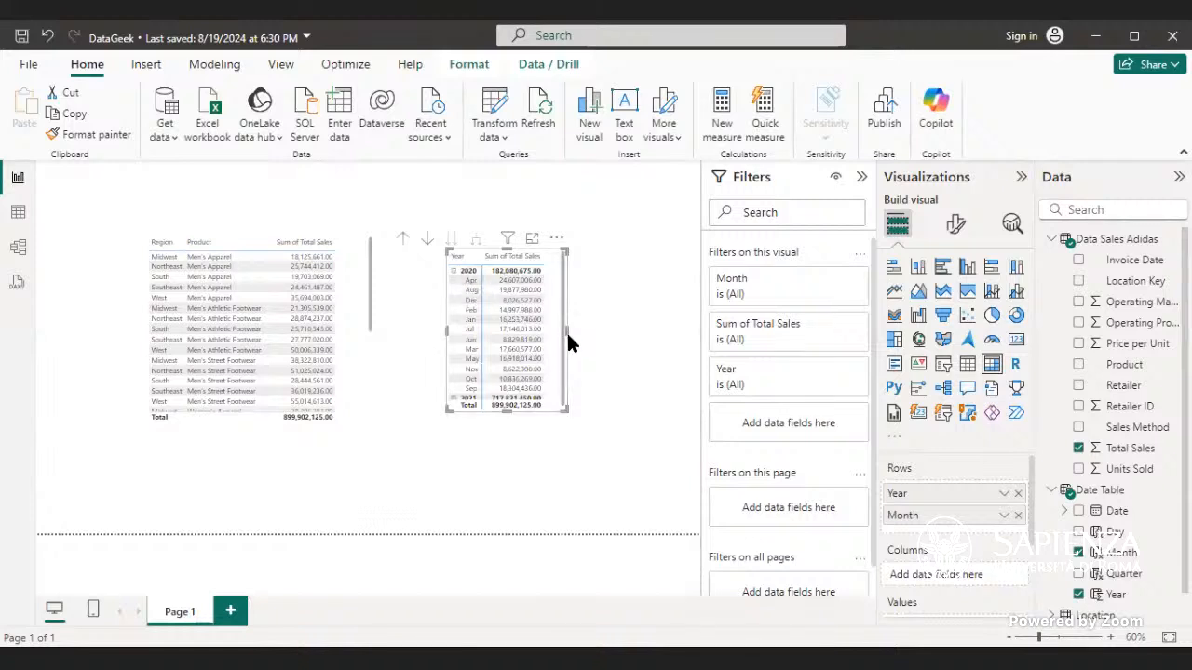
left_click_drag(566, 325, 569, 325)
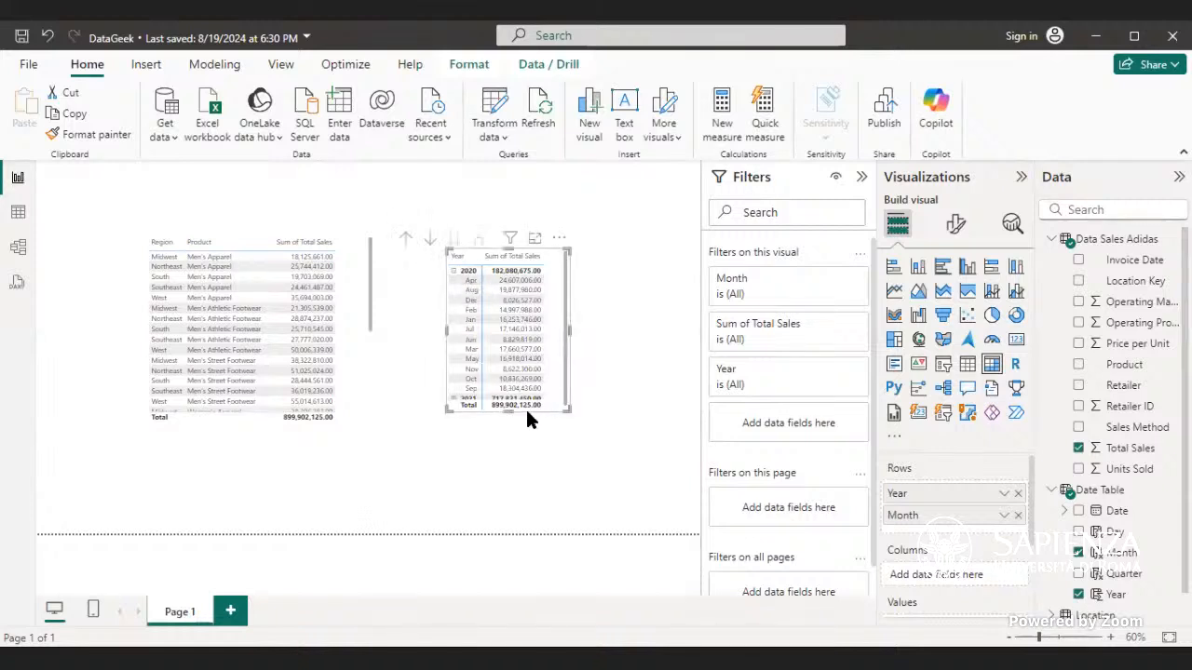
mouse_move(506, 410)
left_mouse_down()
mouse_move(509, 437)
mouse_move(511, 412)
left_mouse_up()
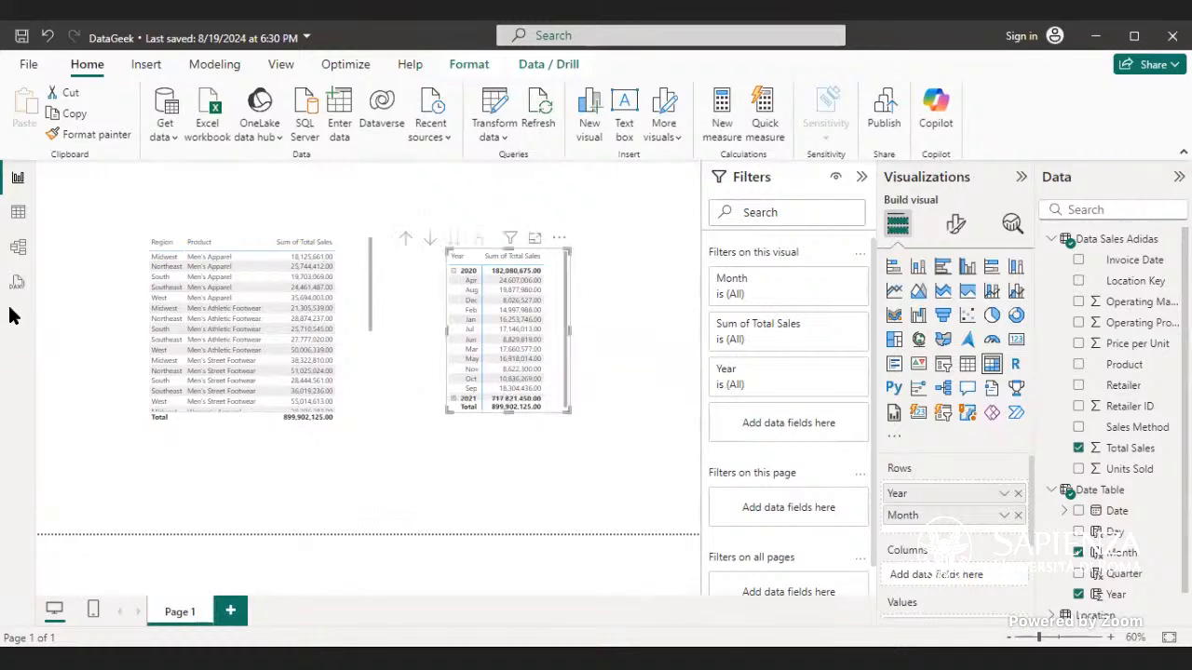
Step: Examine the Data Sales Adidas and Date Table cards in the model diagram
left_click(16, 248)
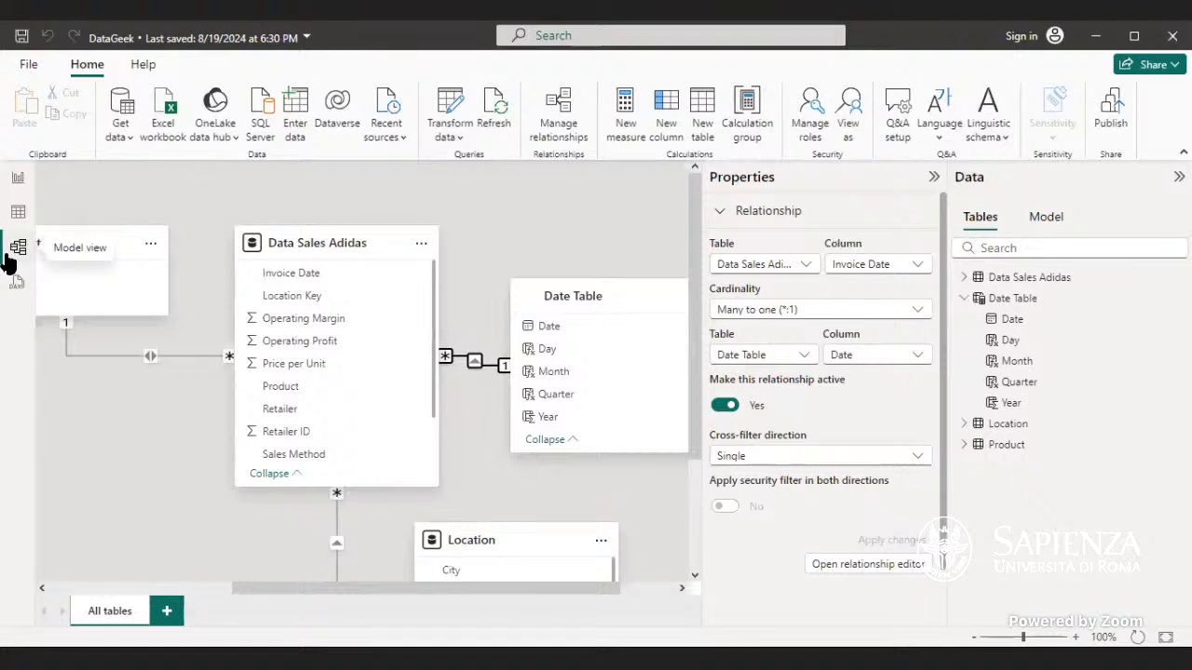
left_click(333, 243)
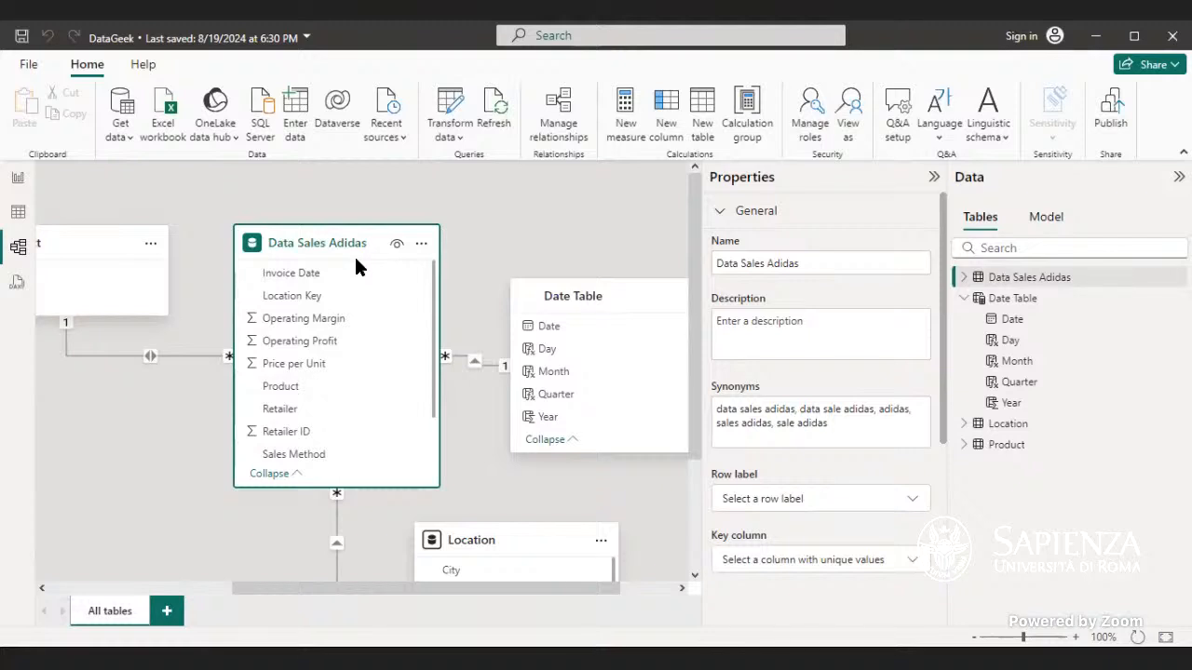
mouse_move(579, 355)
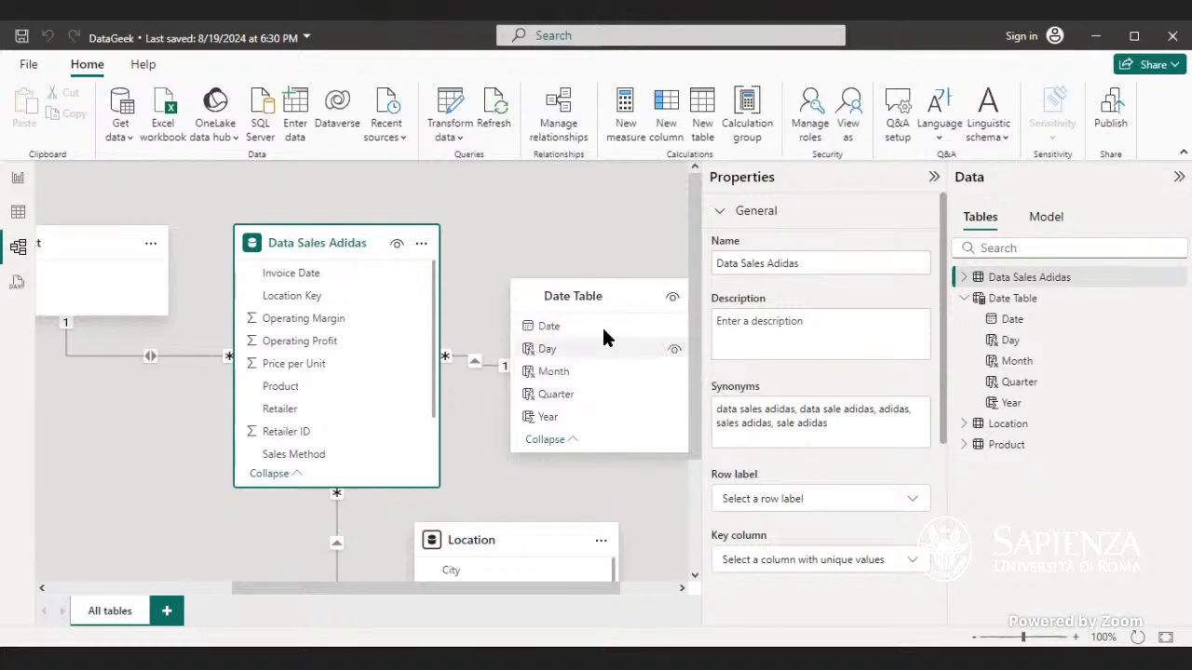
mouse_move(622, 298)
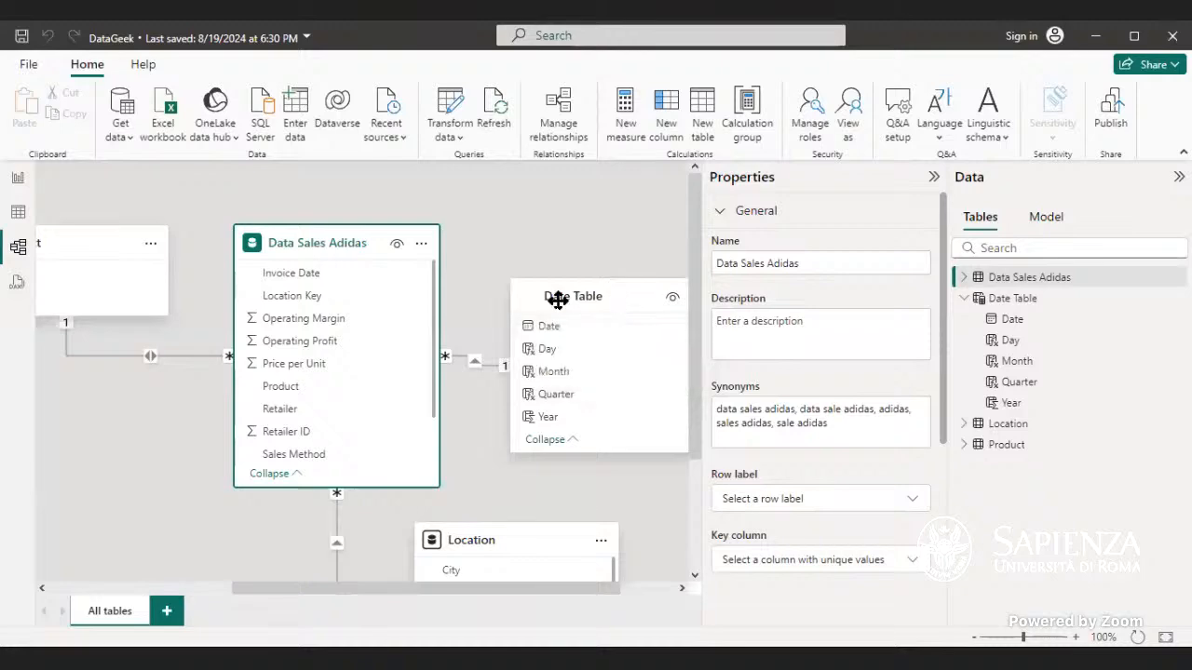
Step: Convert the matrix visual back to a table
left_click(17, 177)
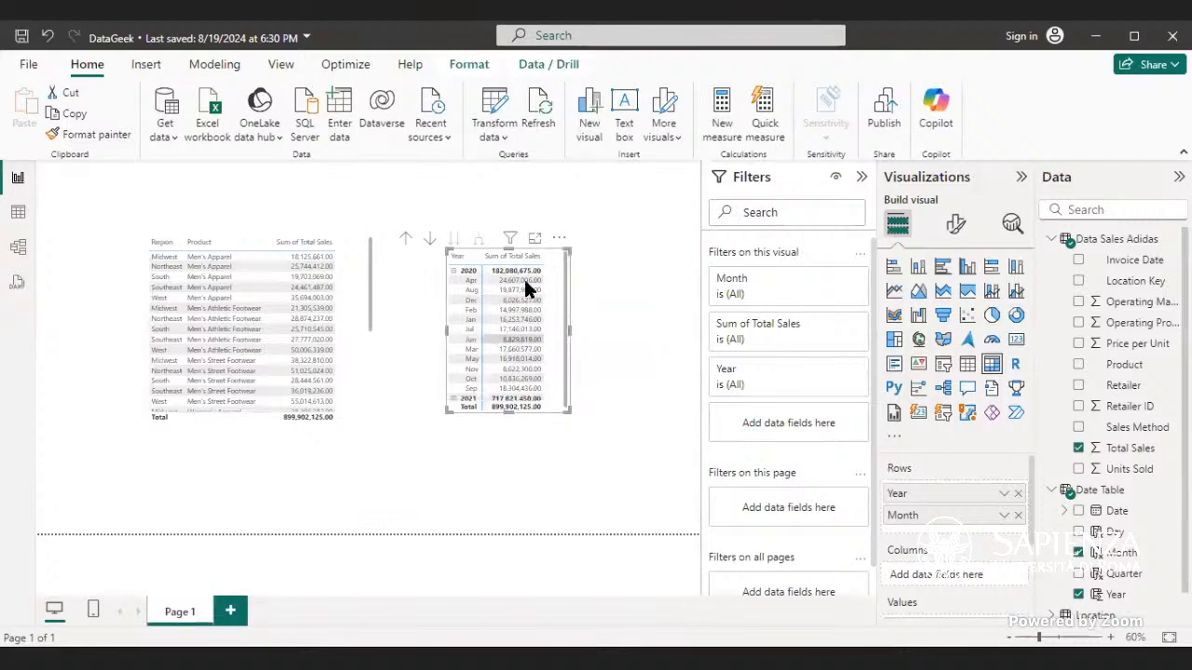
left_click(966, 364)
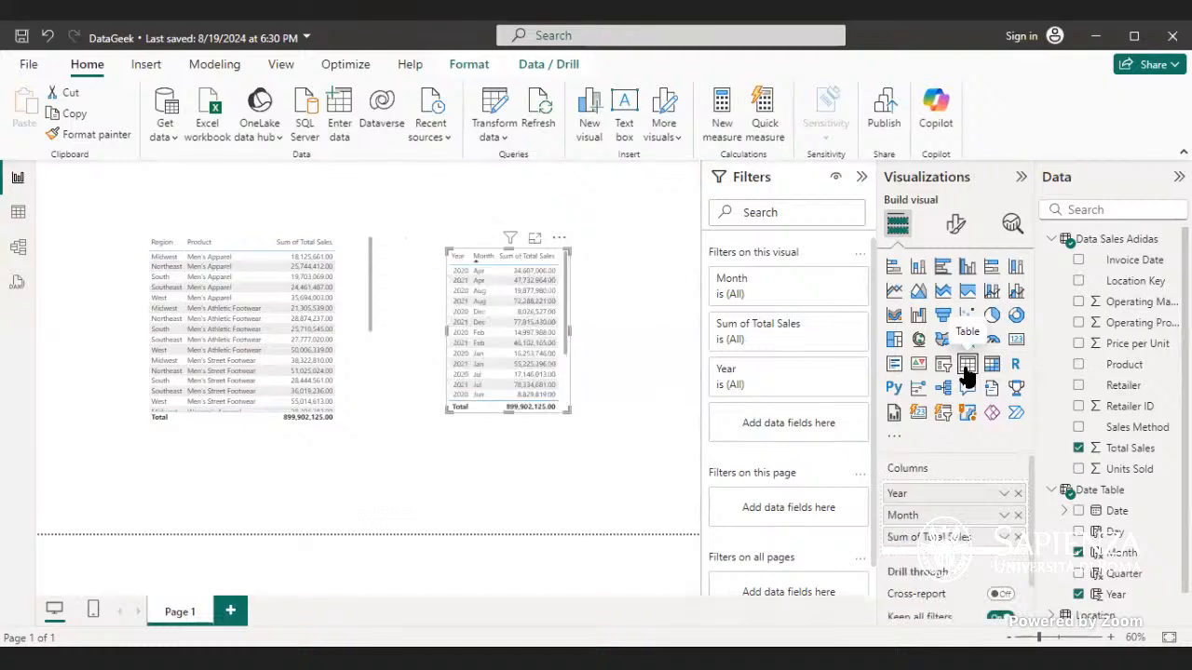
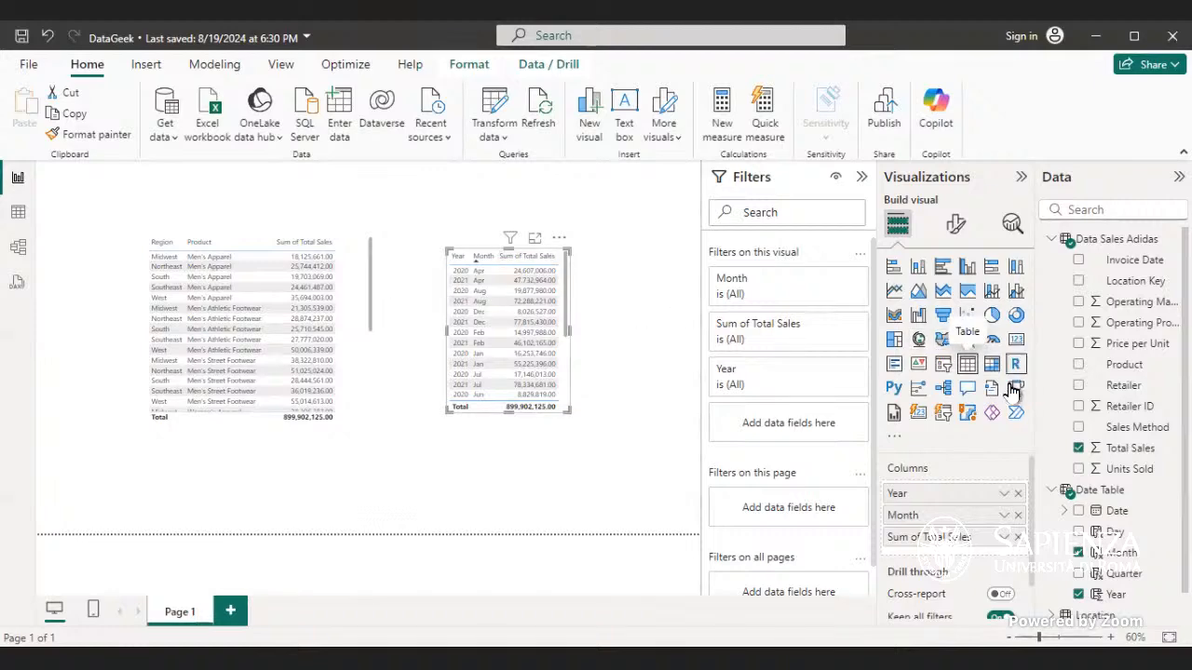
Step: Rename the Invoice Date column of Data Sales Adidas to a person's first name in the data view
left_click(20, 247)
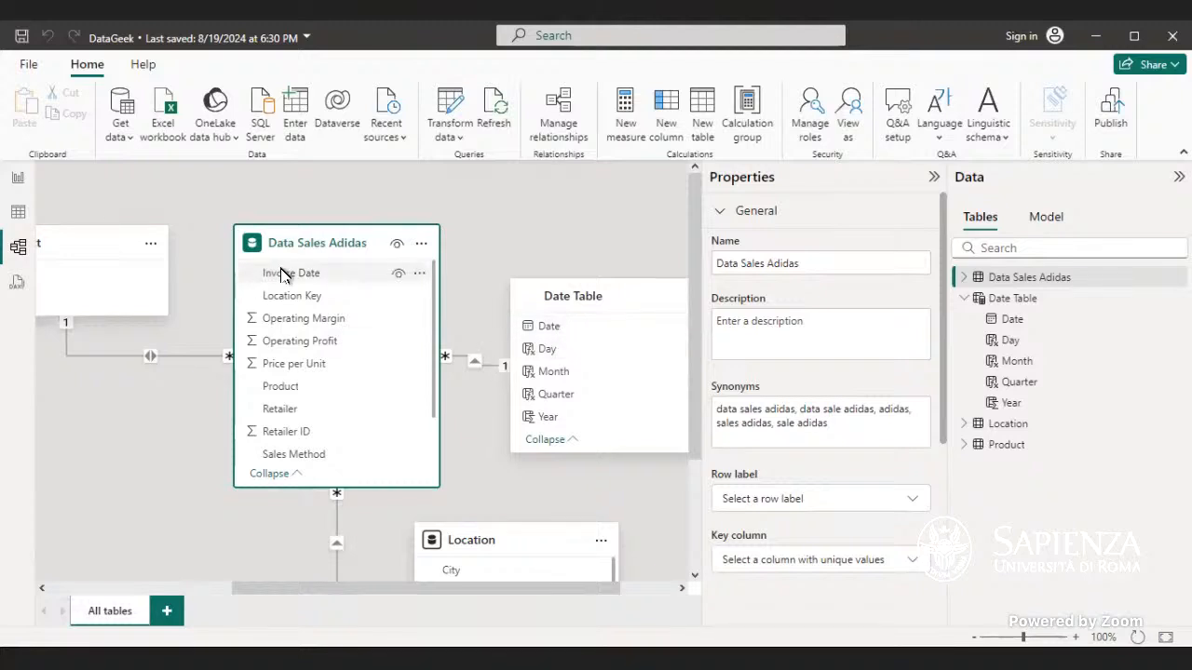
left_click(18, 222)
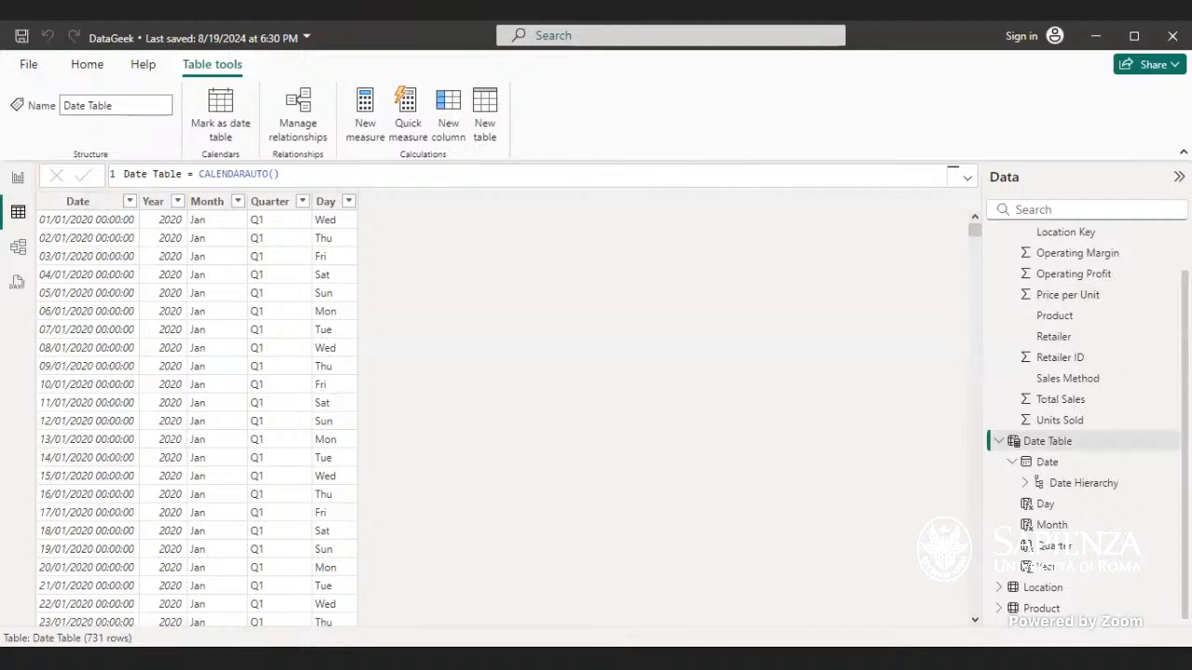
scroll(1084, 424, "up", 1)
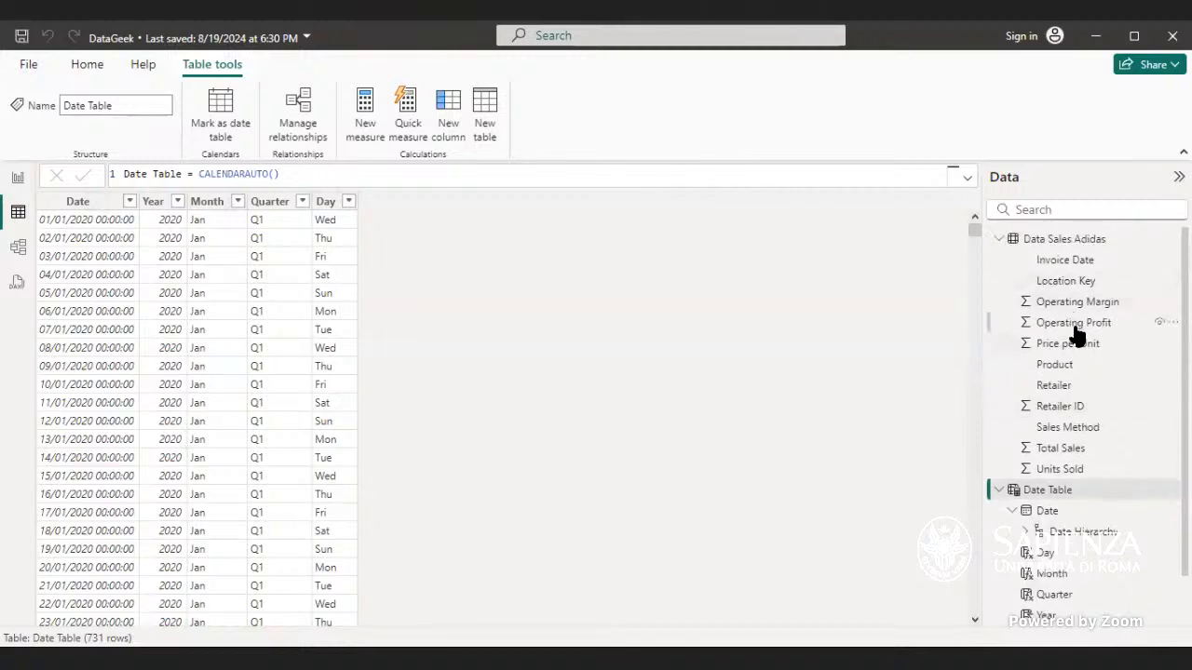
left_click(1090, 260)
right_click(1090, 260)
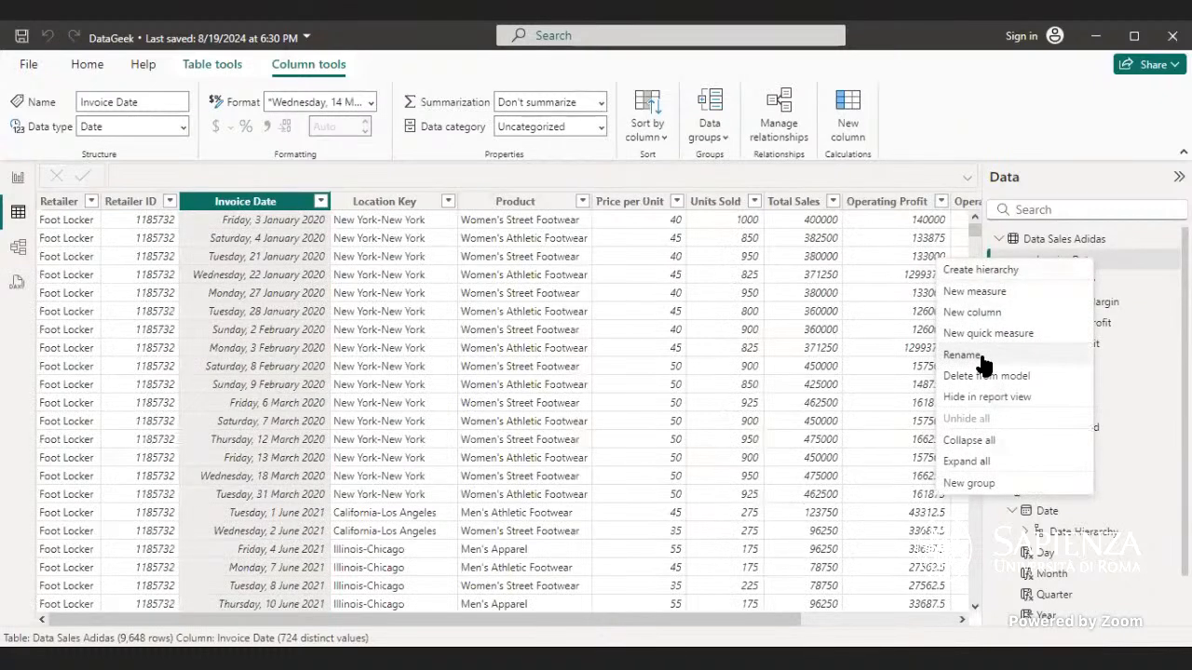
left_click(1049, 354)
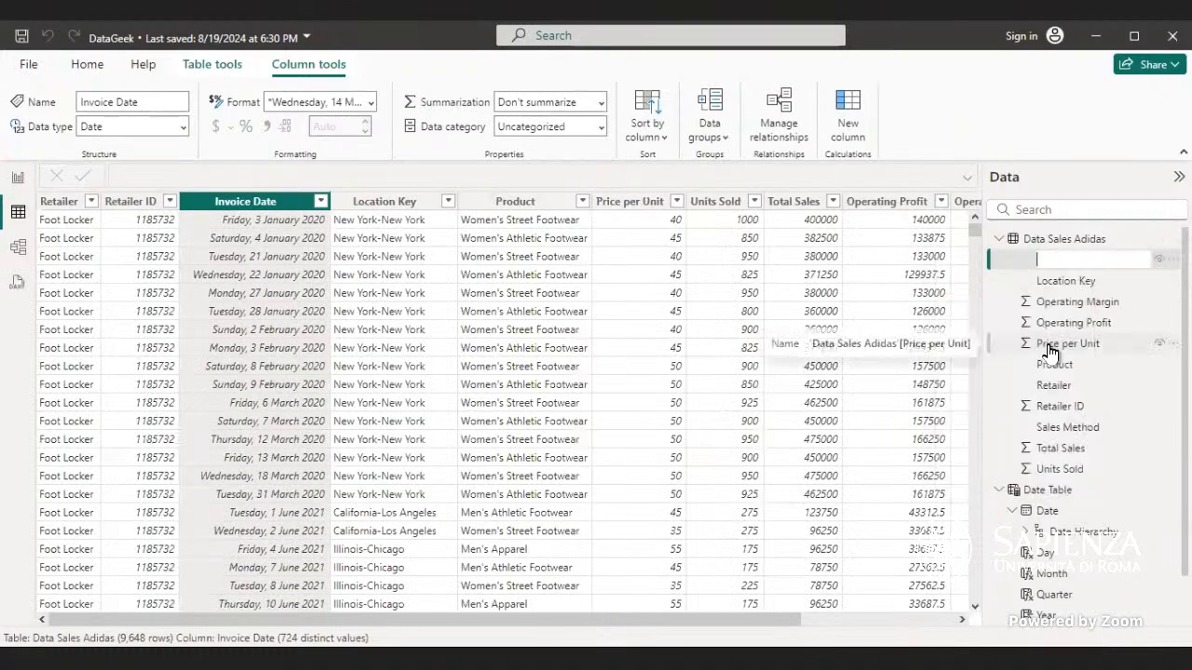
type("Gbolahan")
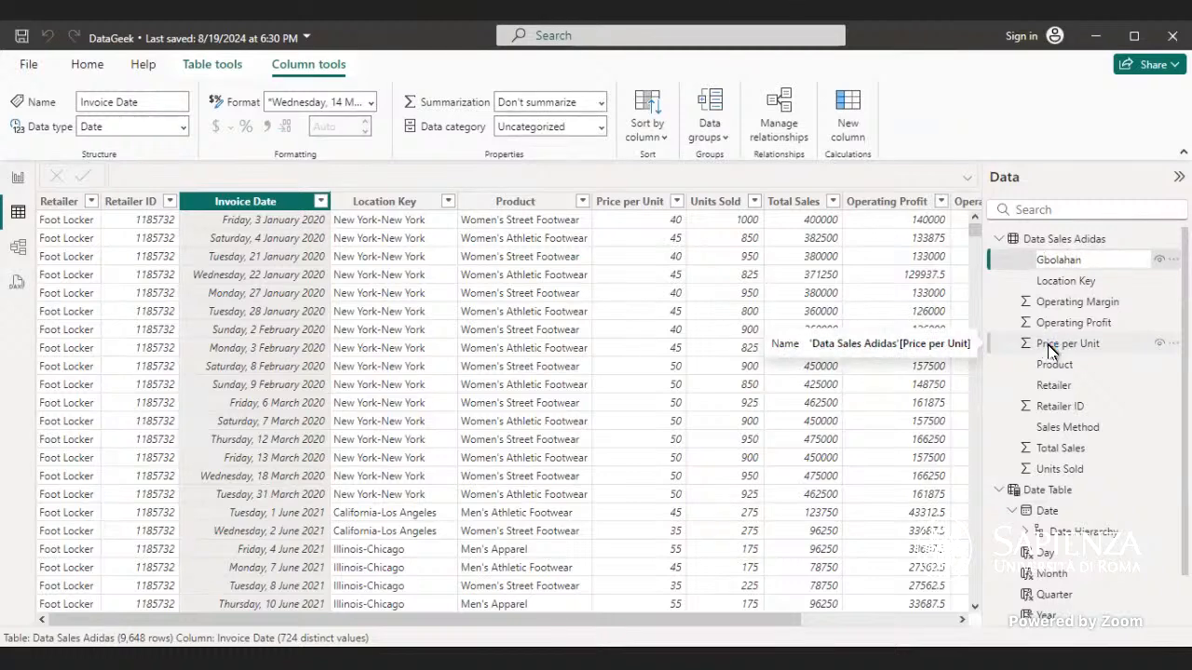
key("Return")
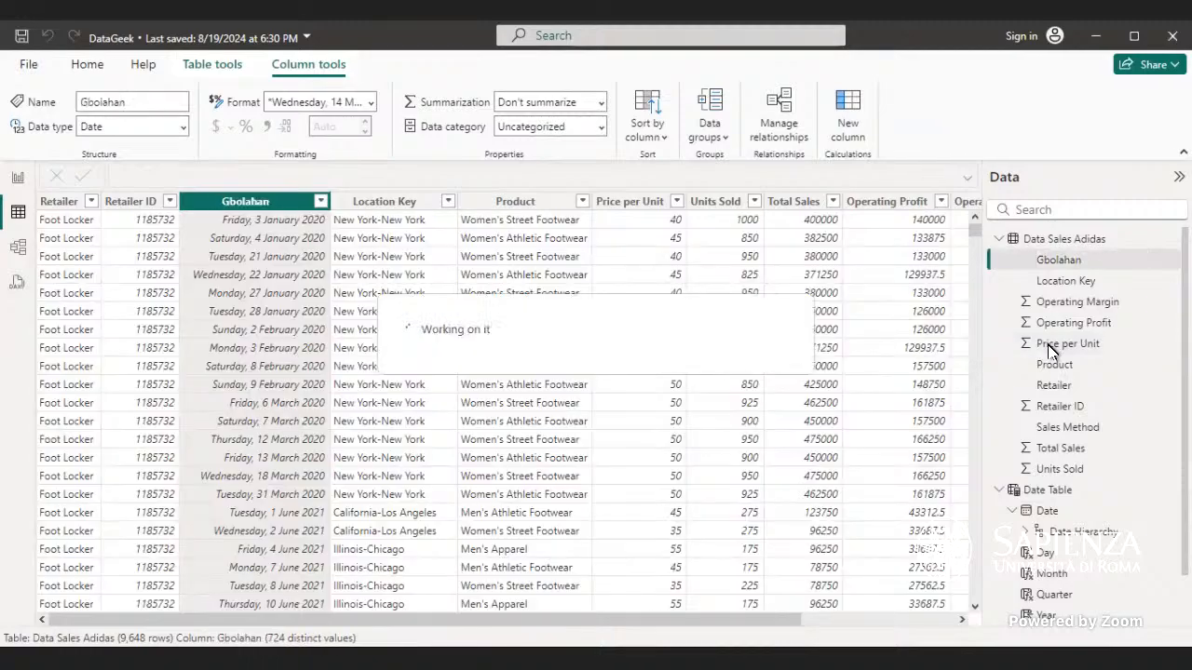
Step: Delete the relationship between Data Sales Adidas and Date Table in the model diagram
left_click(16, 260)
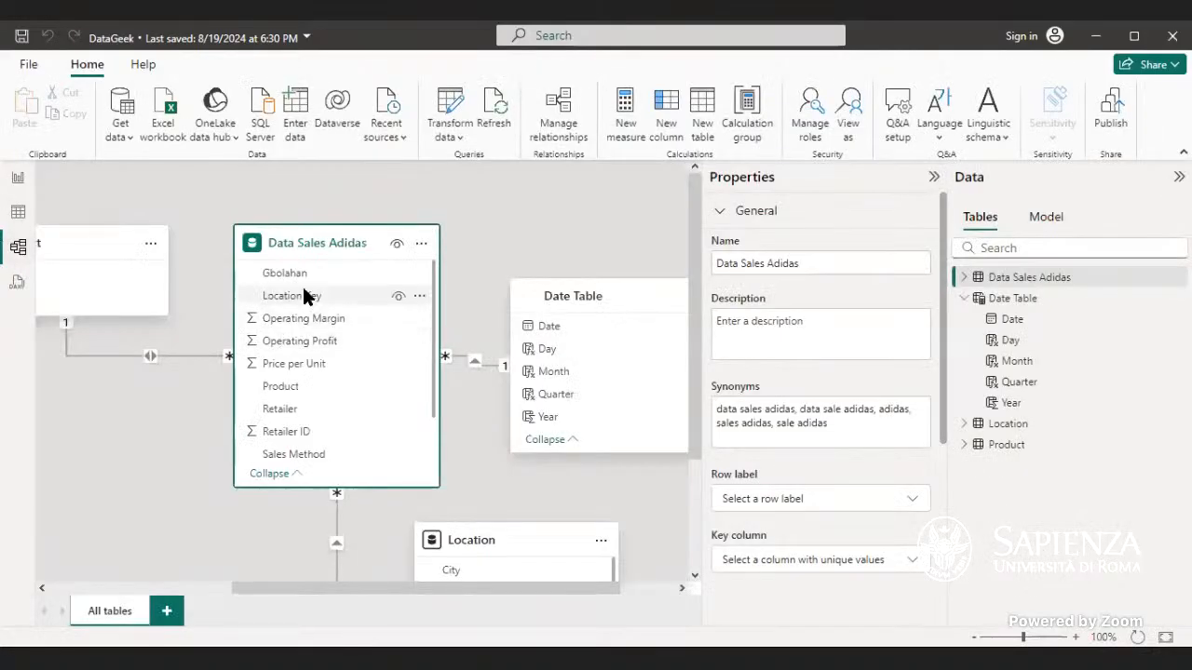
right_click(476, 363)
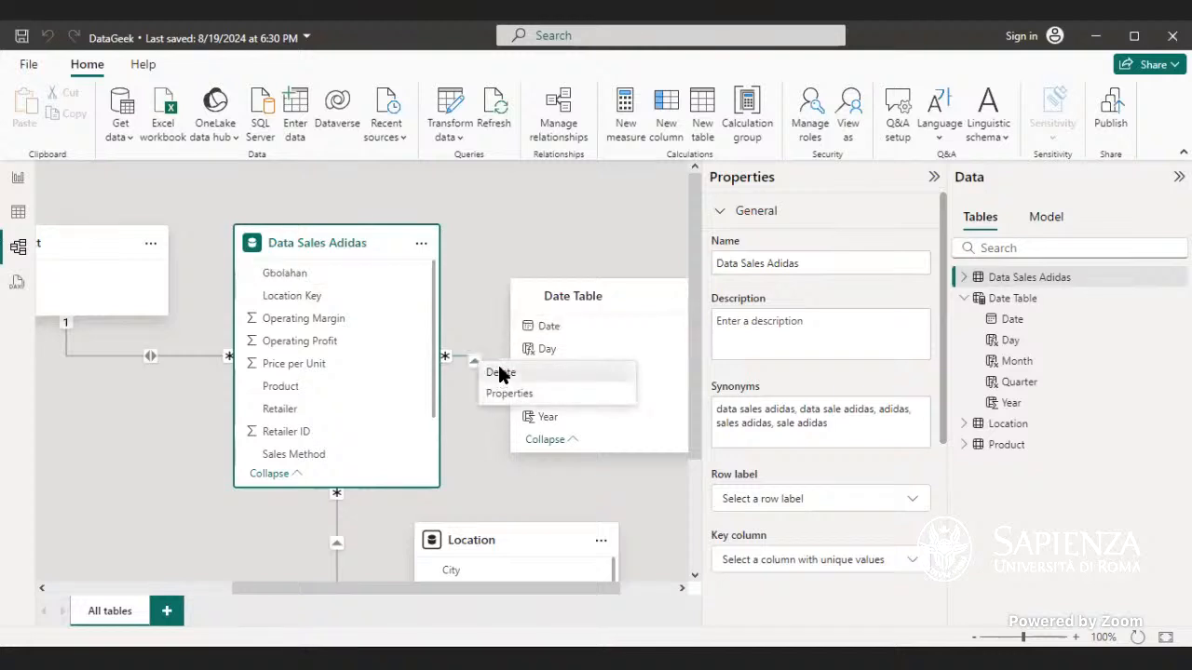
left_click(500, 372)
left_click(687, 390)
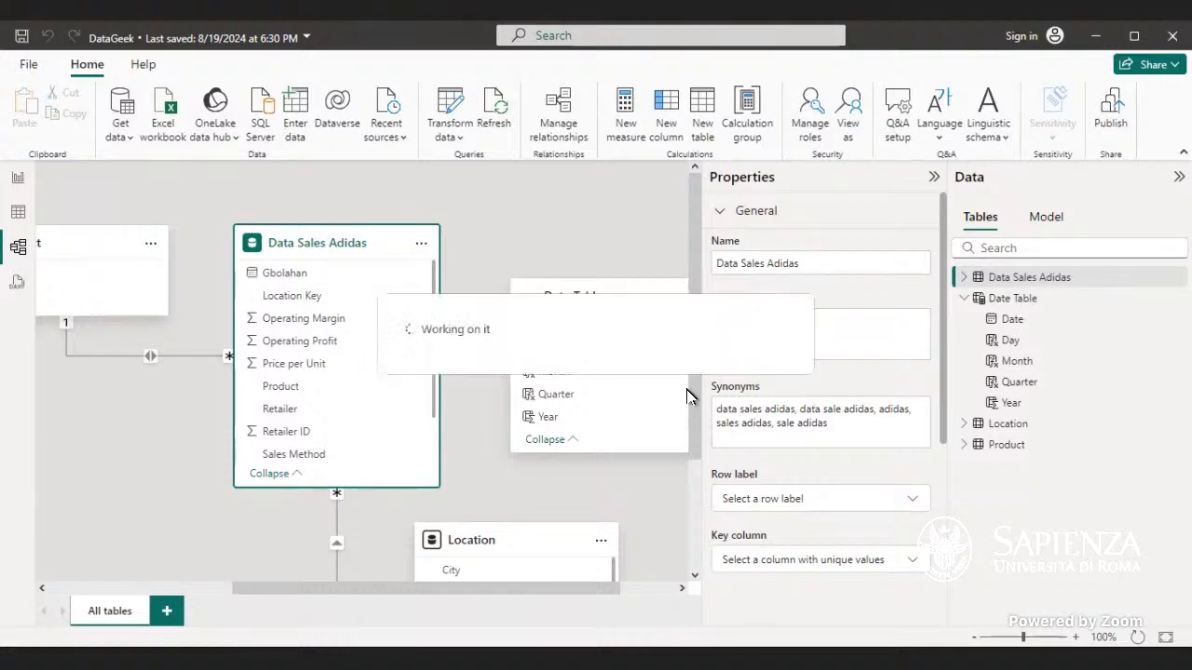
Step: Create a many-to-one relationship from the renamed invoice date column to the Date Table's Date column
left_click(257, 279)
left_click_drag(253, 272, 524, 335)
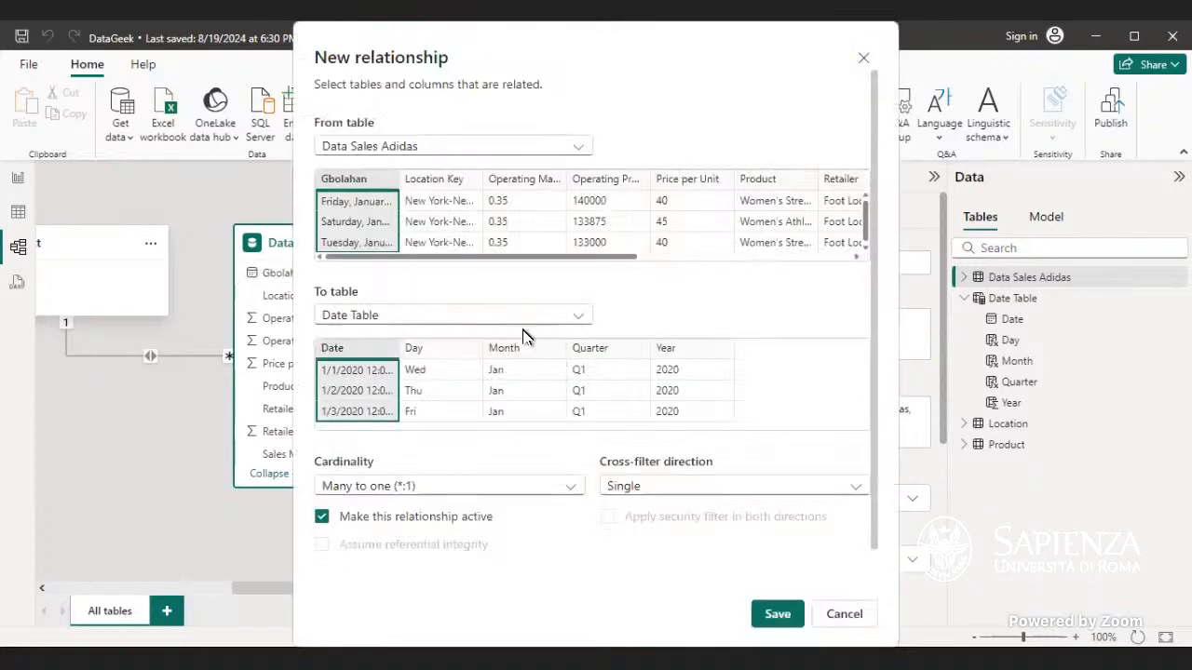
left_click(765, 615)
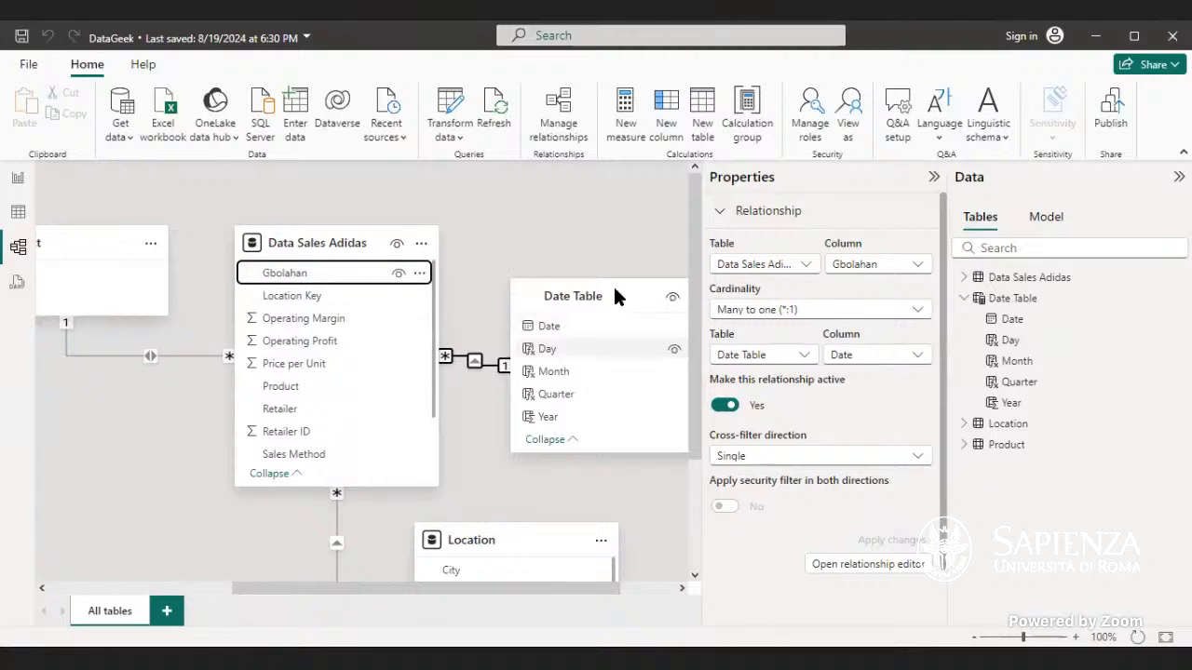
Step: Rename the Data Sales Adidas date column back to Invoice Date
mouse_move(621, 311)
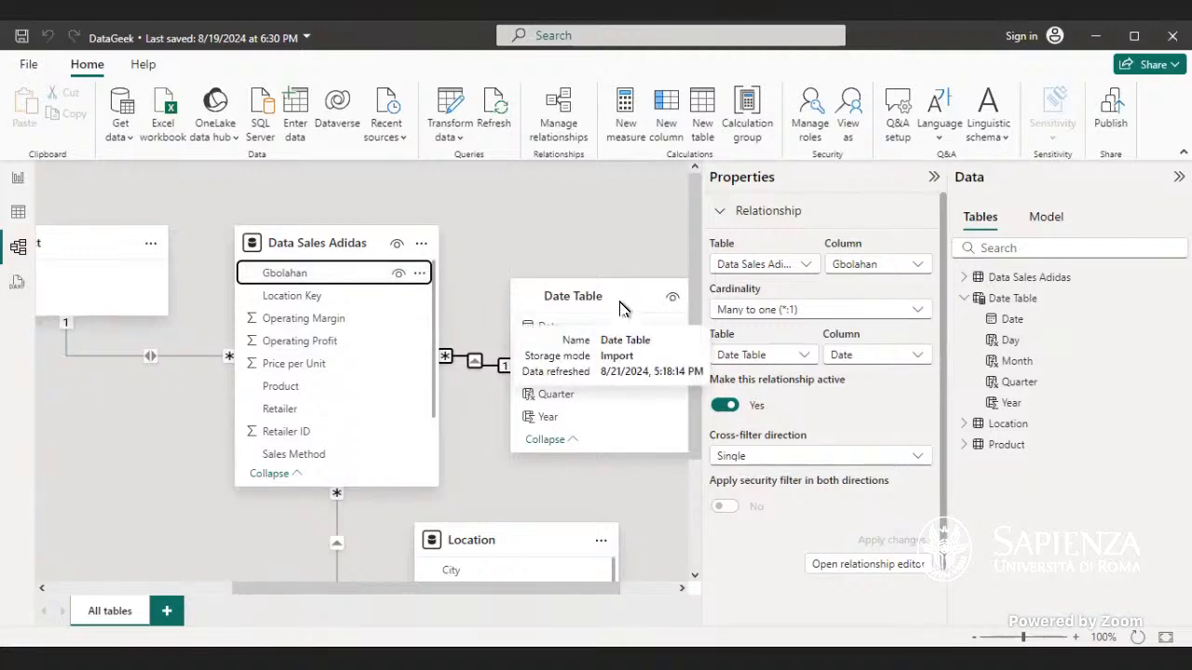
left_click(965, 277)
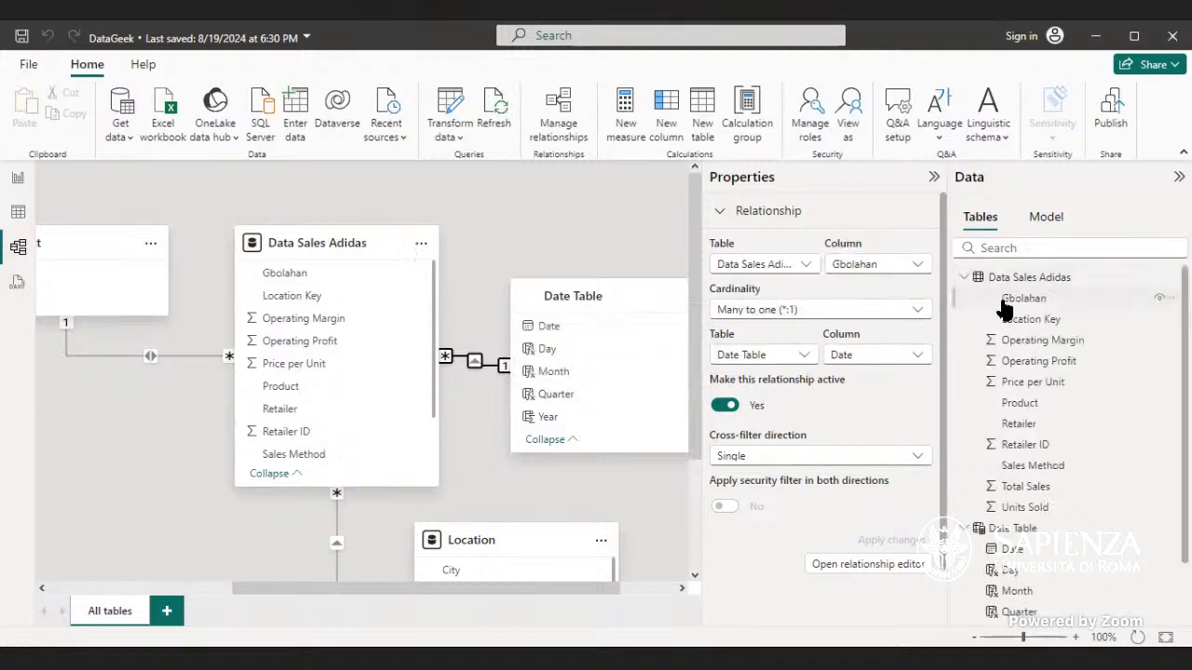
left_click(1005, 300)
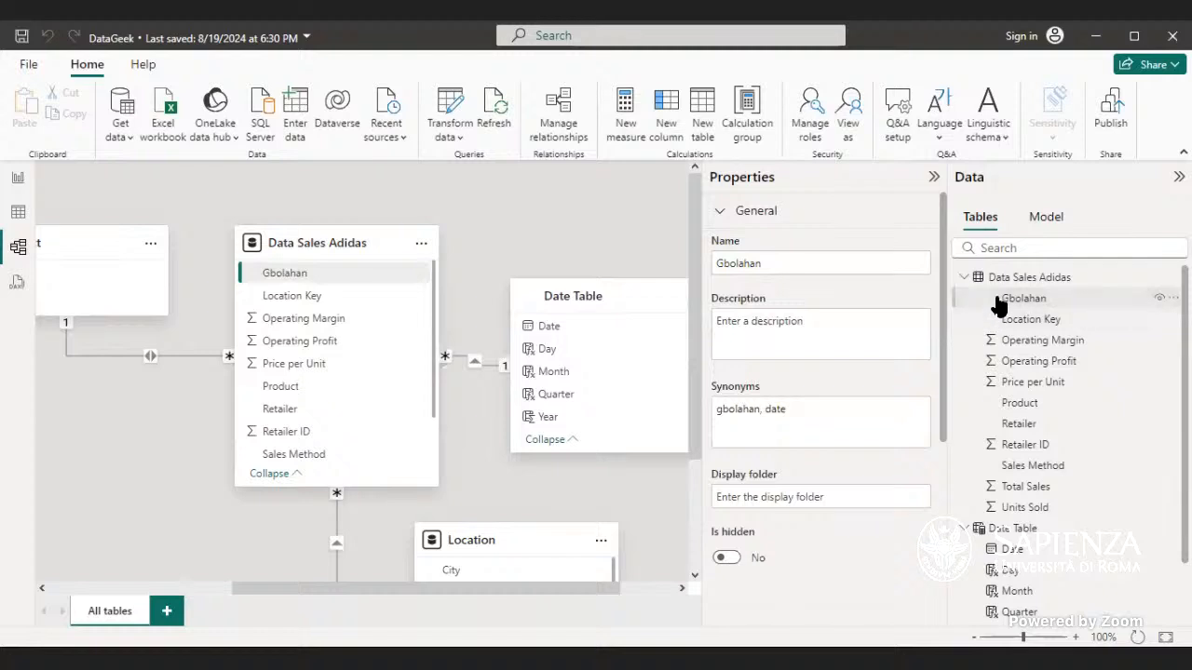
right_click(997, 304)
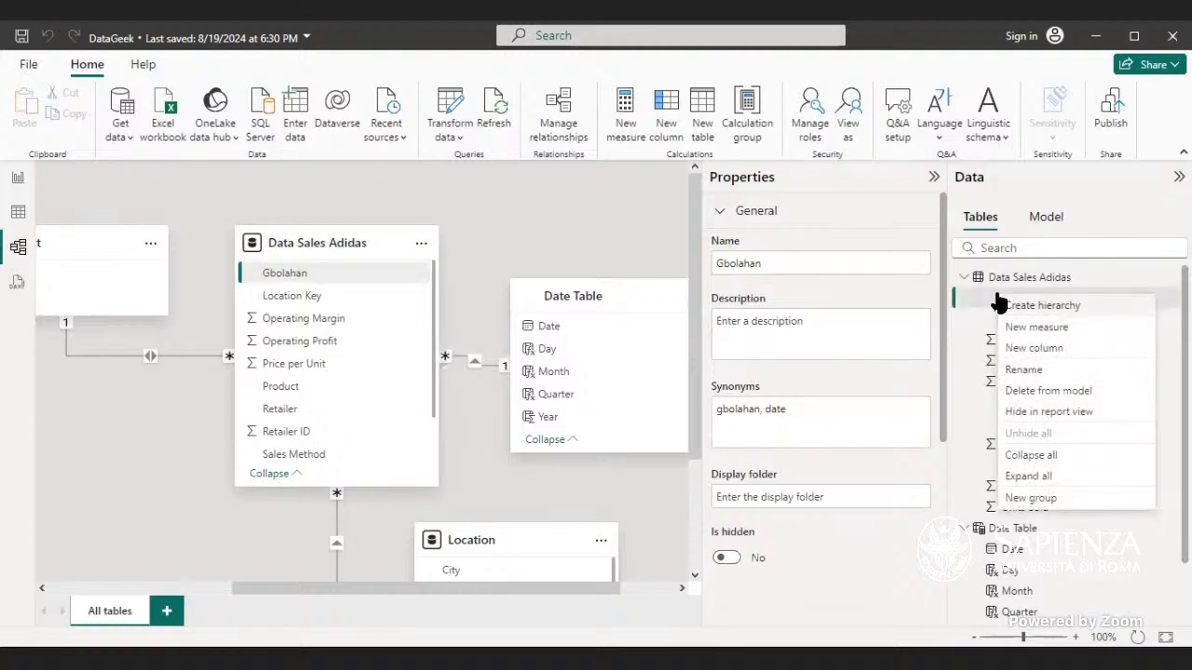
left_click(1024, 370)
type("Invo")
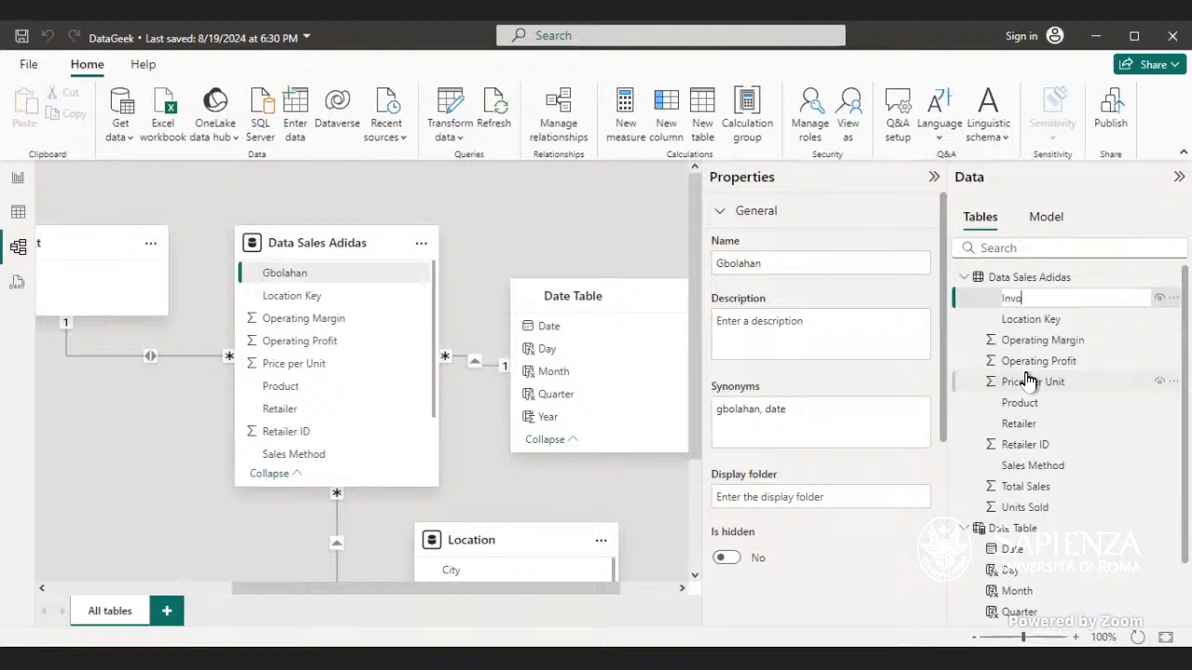
type("ice date")
key("Left")
key("Left")
key("Left")
key("BackSpace")
type("D")
key("Return")
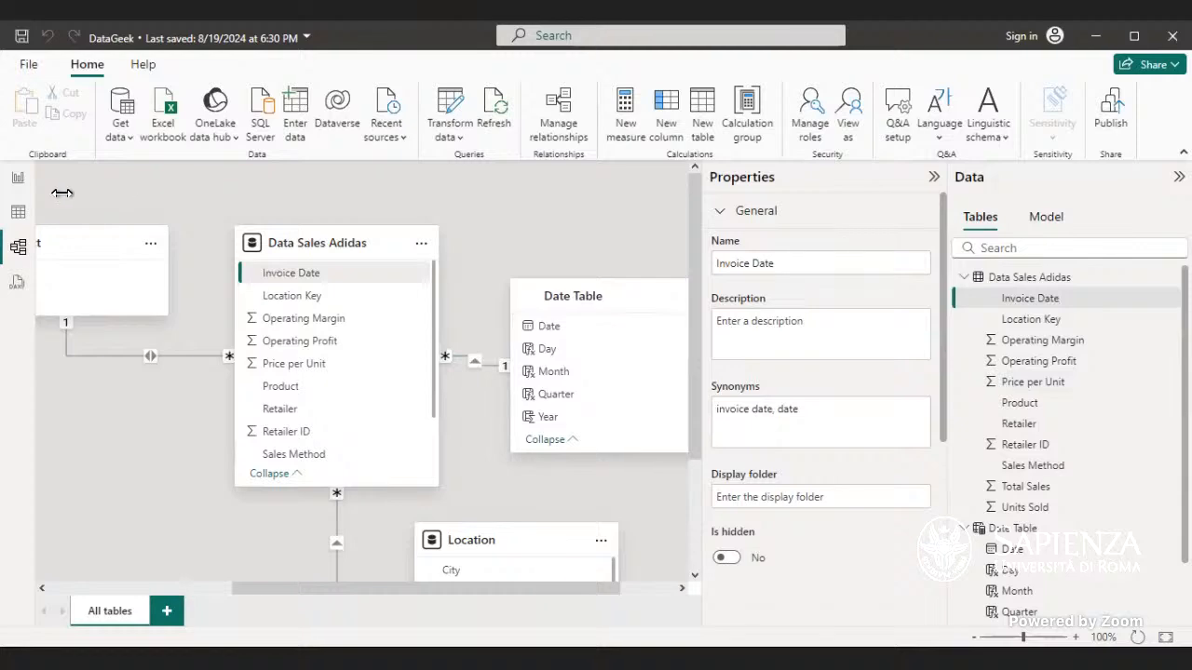
Step: Widen the Year and Month table visual in the report and move it to the top of the canvas
left_click(20, 182)
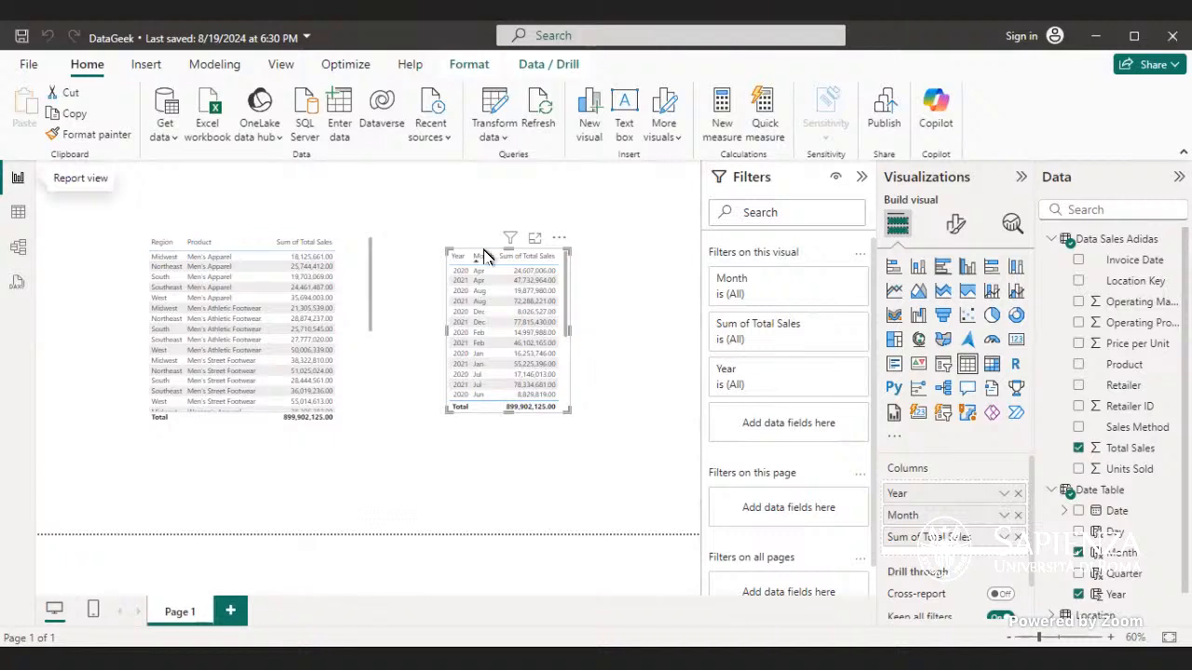
key("Escape")
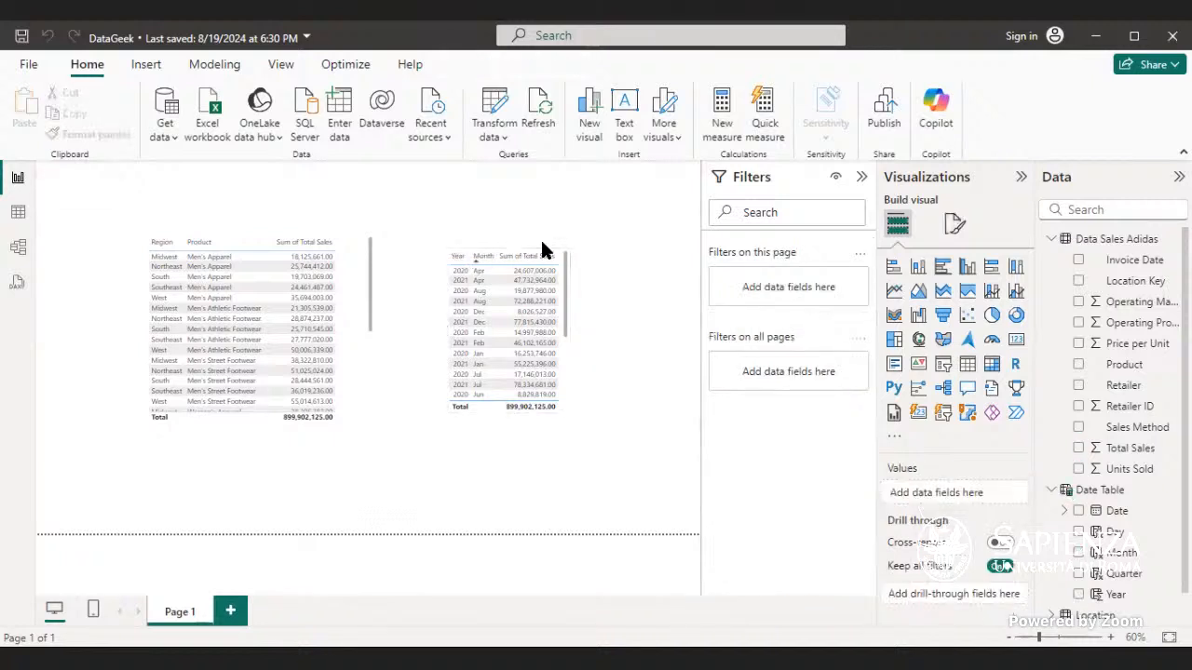
left_click(567, 351)
left_click_drag(569, 330, 594, 329)
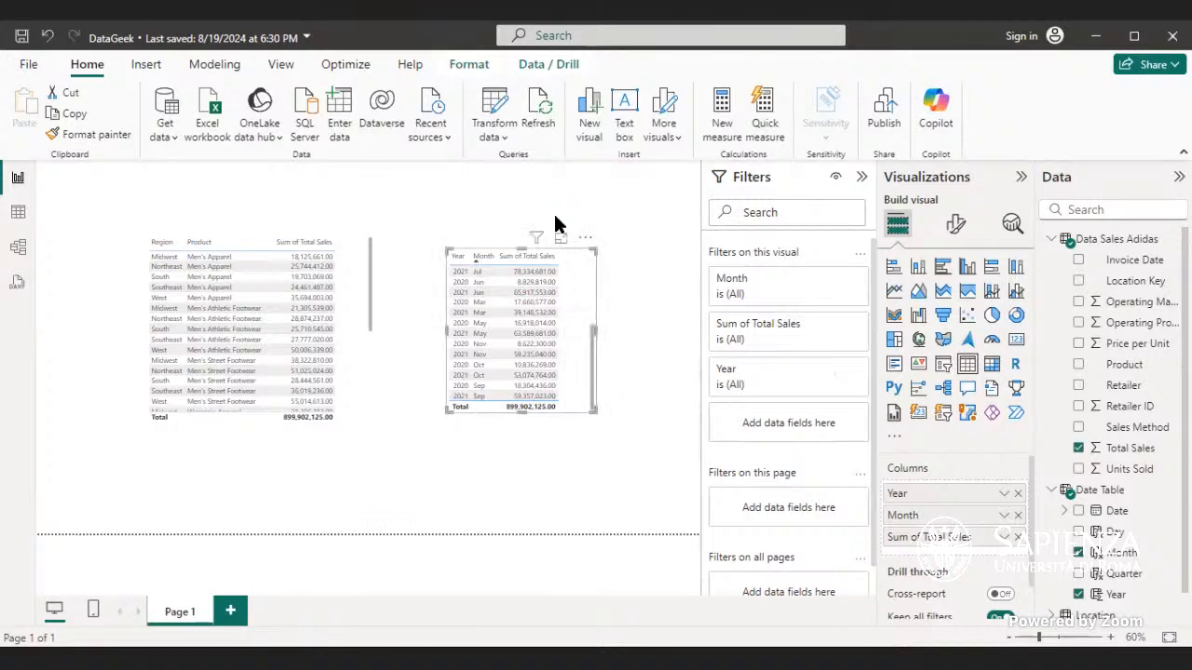
left_click_drag(559, 245, 527, 156)
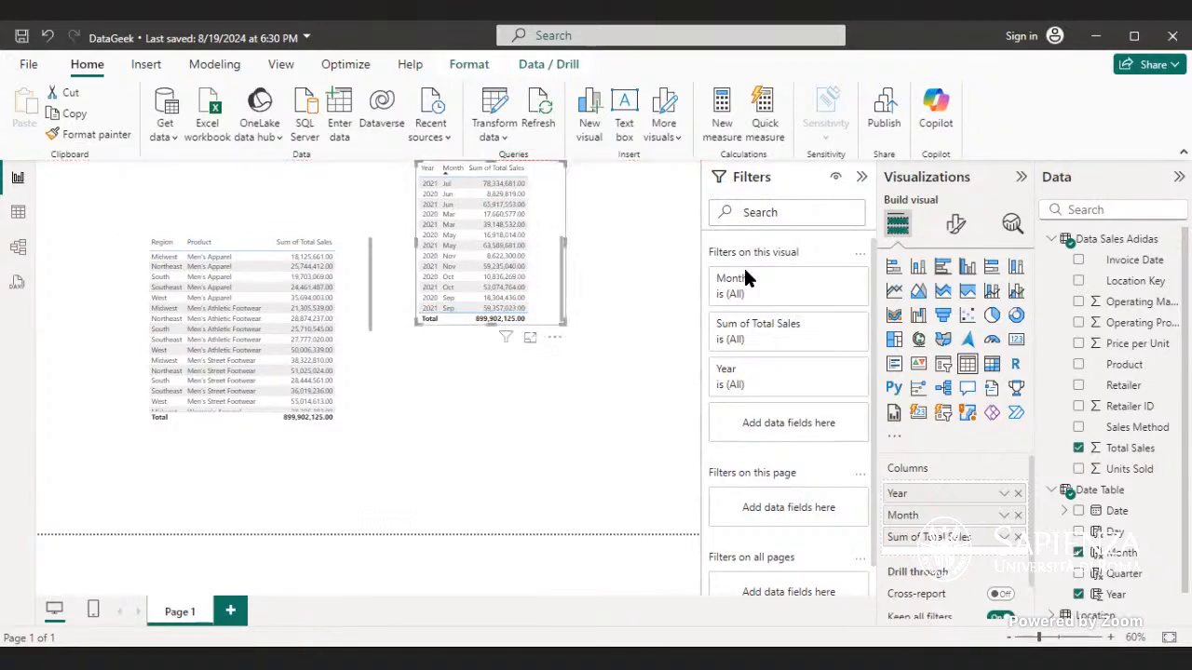
Step: Add a new table visual showing Invoice Date below the Year and Month table
left_click(624, 430)
left_click(965, 371)
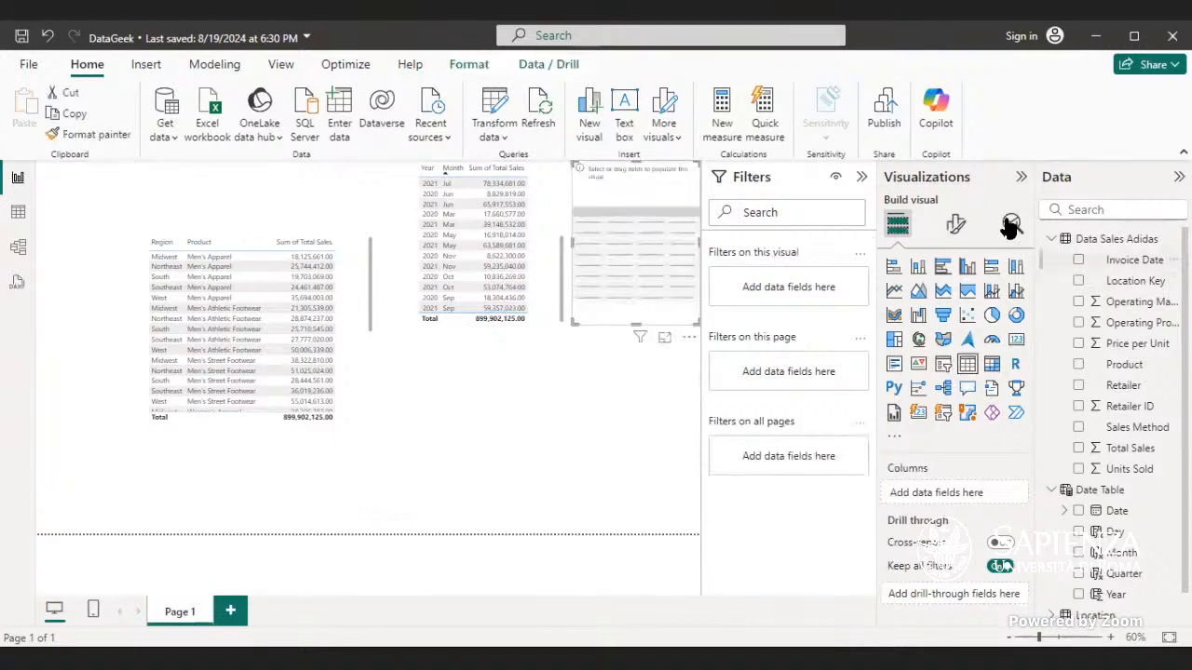
left_click_drag(1134, 259, 651, 226)
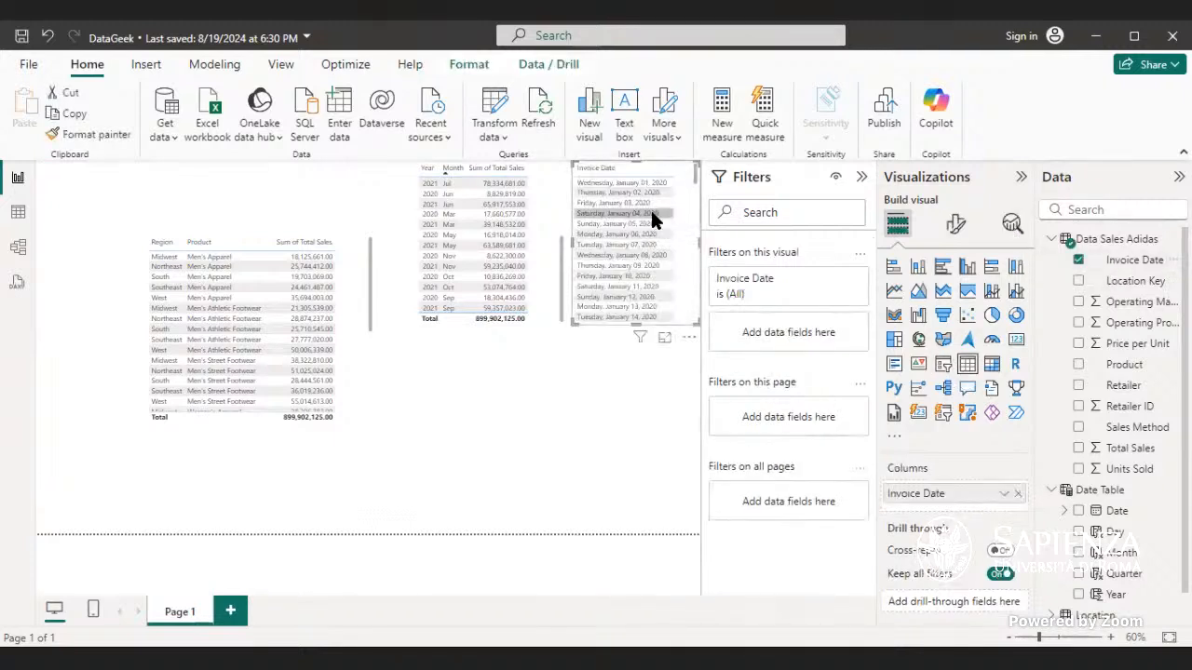
left_click_drag(650, 163, 488, 320)
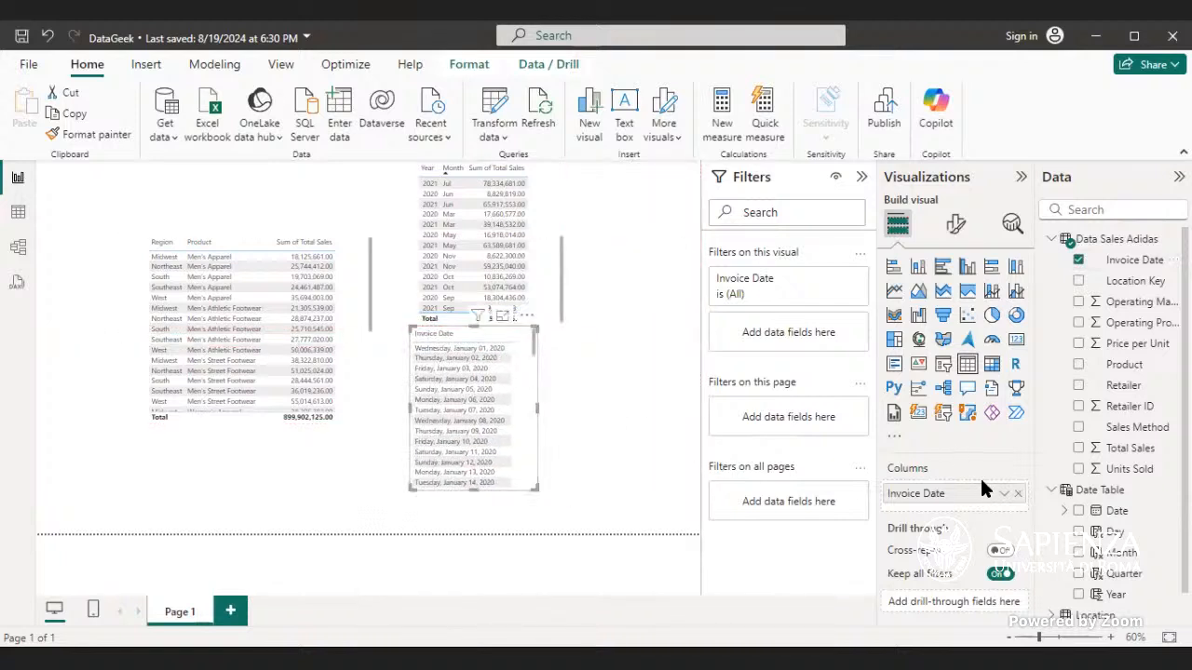
left_click(1003, 493)
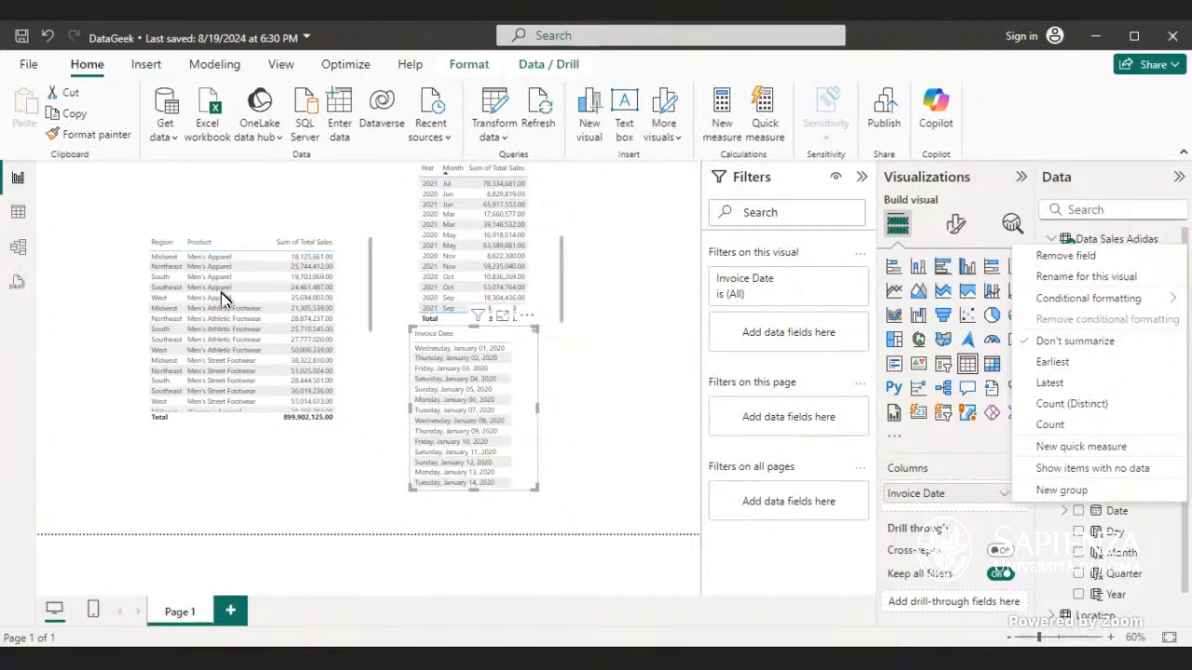
Step: Remove the new visual from the report
left_click(18, 212)
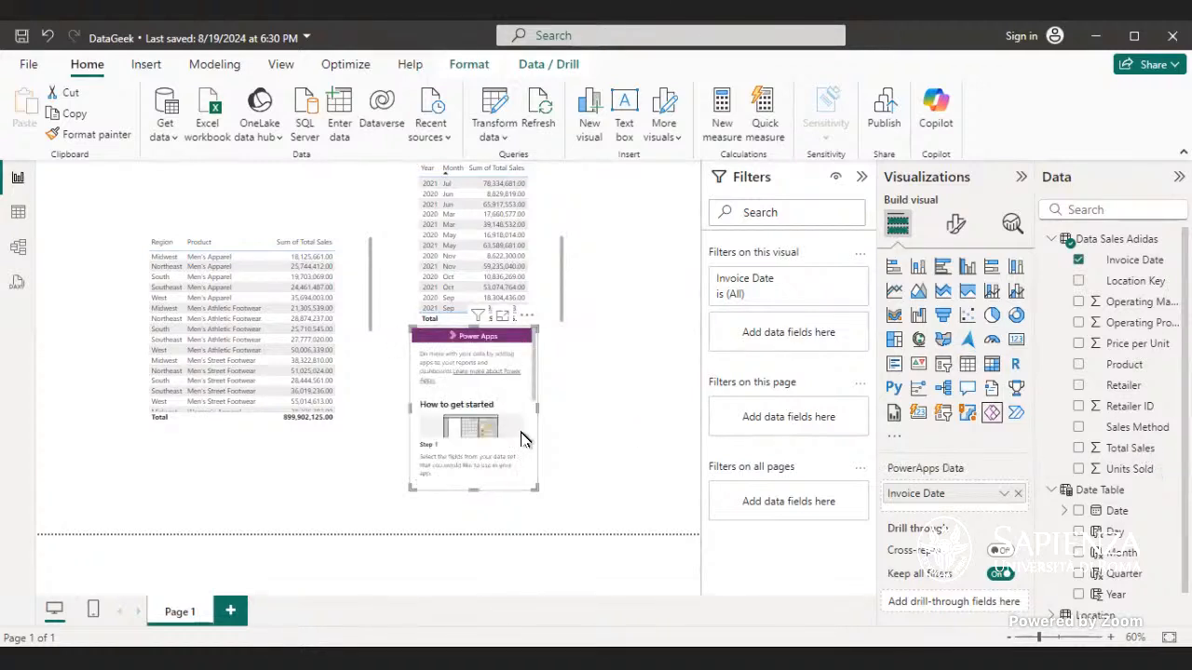
left_click(525, 424)
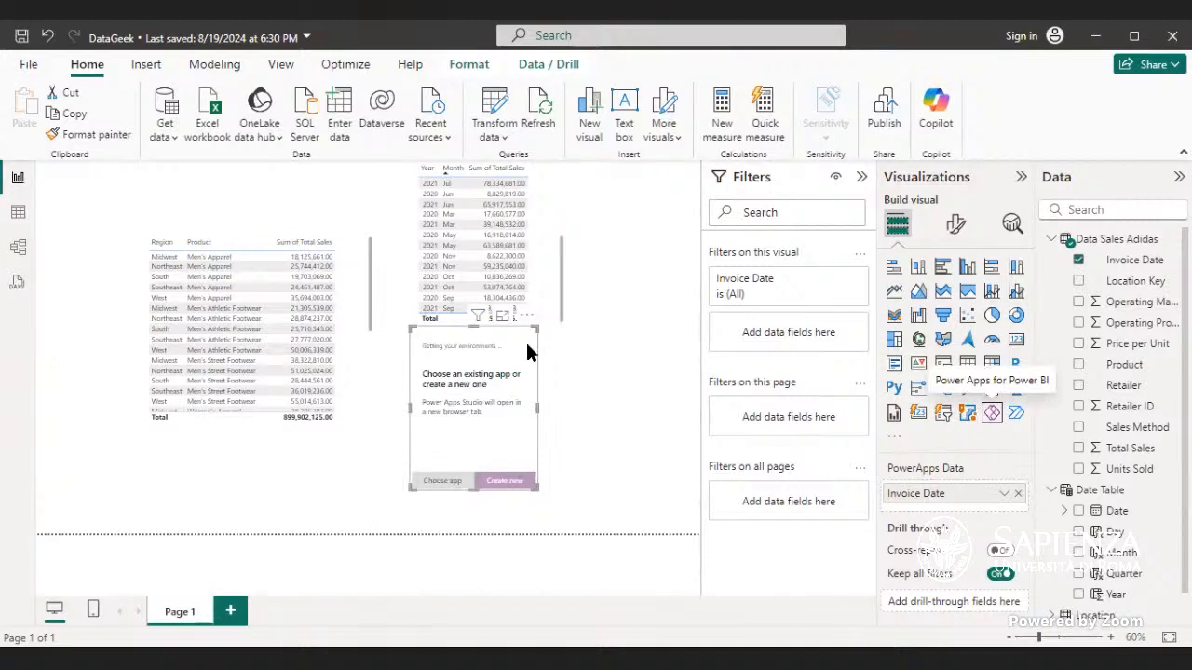
left_click(528, 316)
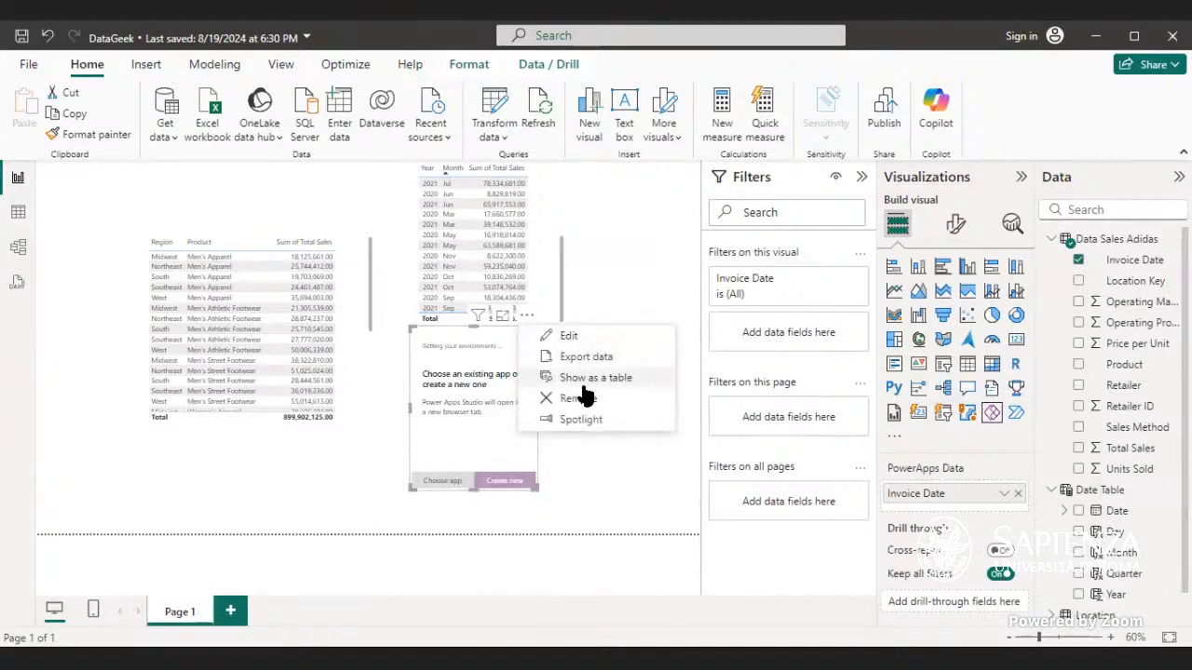
left_click(578, 399)
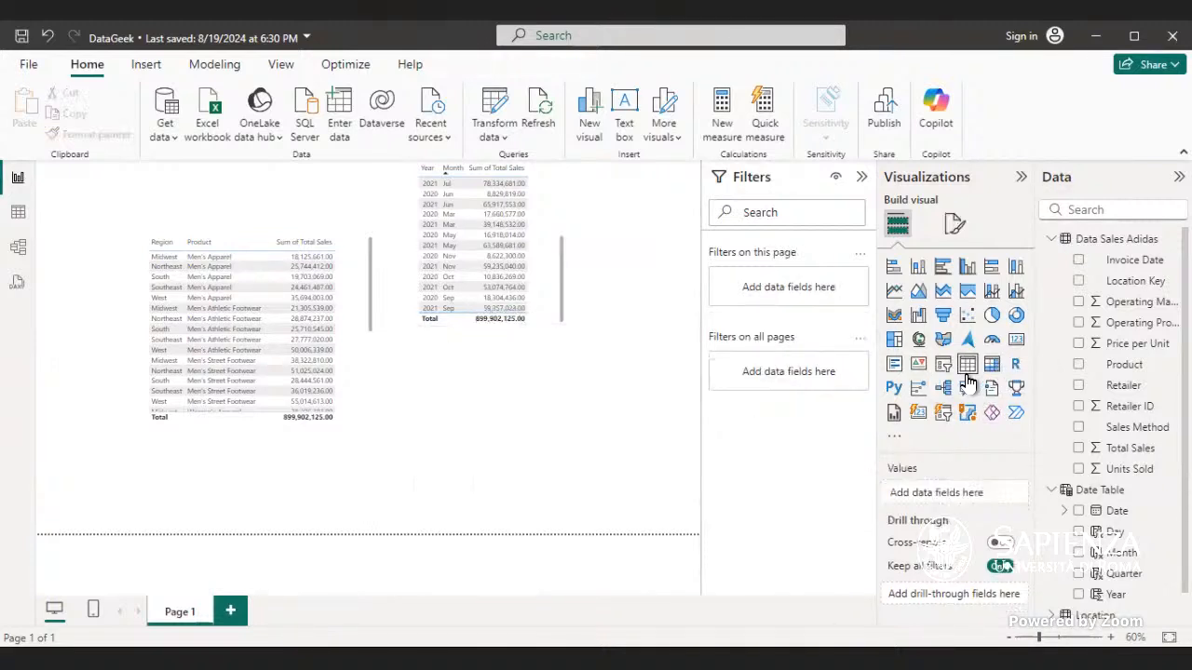
Step: Create a table visual with Invoice Date, placing and sizing it below the Year and Month table
left_click(967, 367)
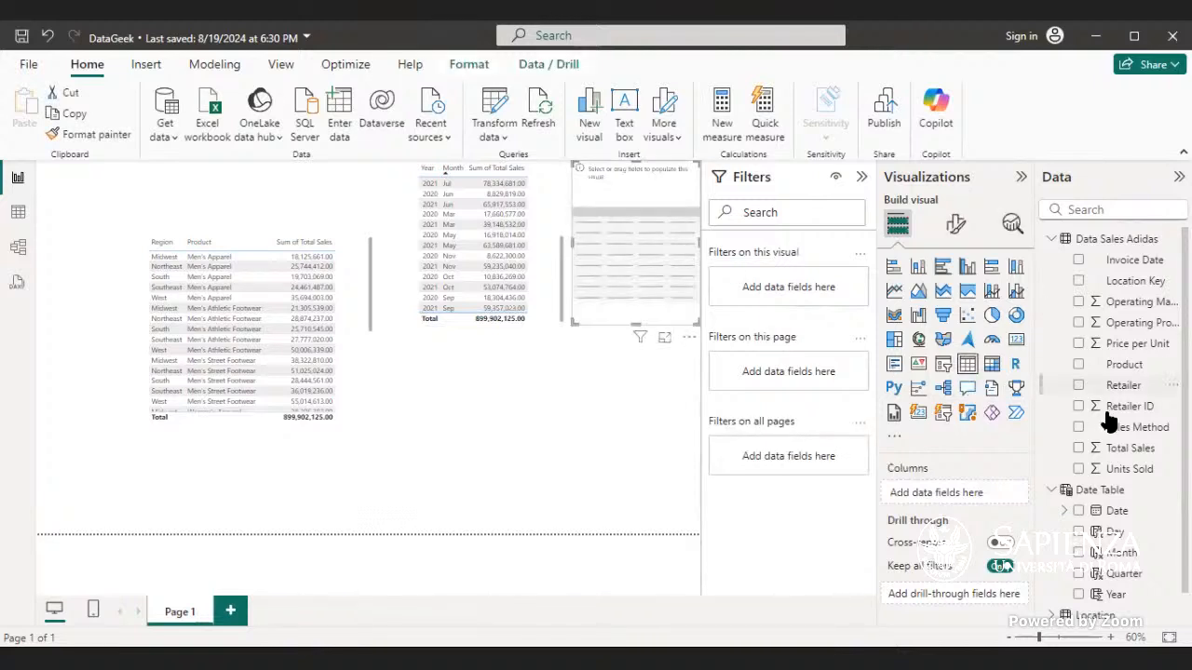
left_click(1123, 269)
left_click_drag(679, 287, 496, 472)
left_click_drag(518, 430, 564, 441)
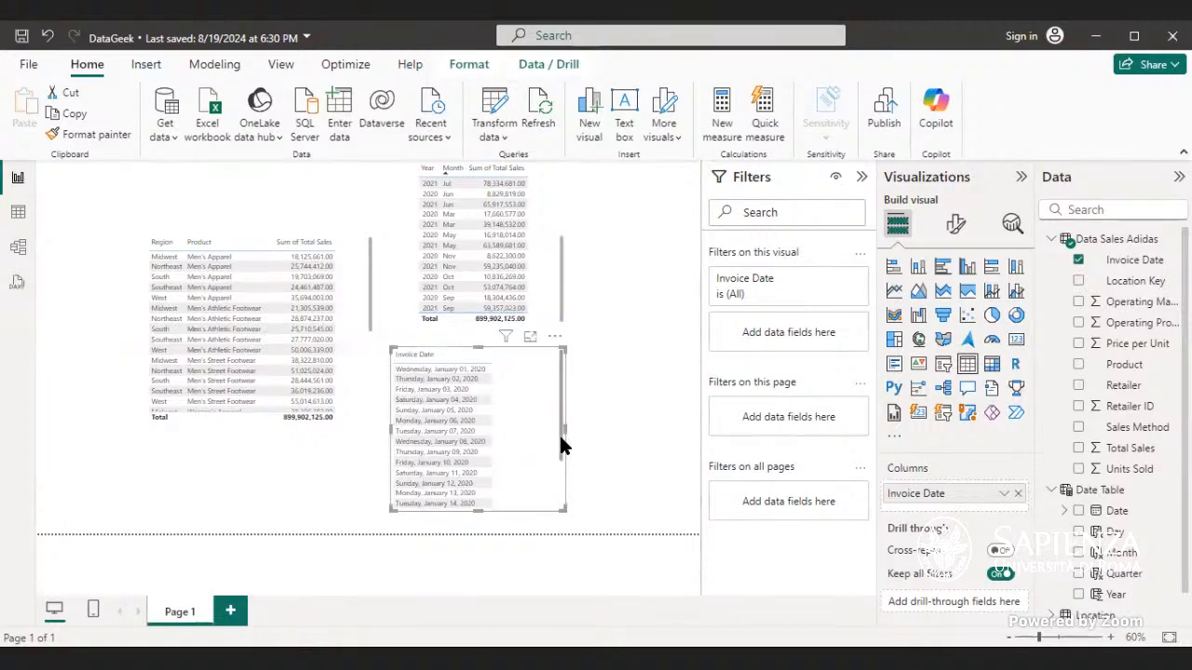
Step: Add Total Sales to the Invoice Date table visual
left_click(471, 379)
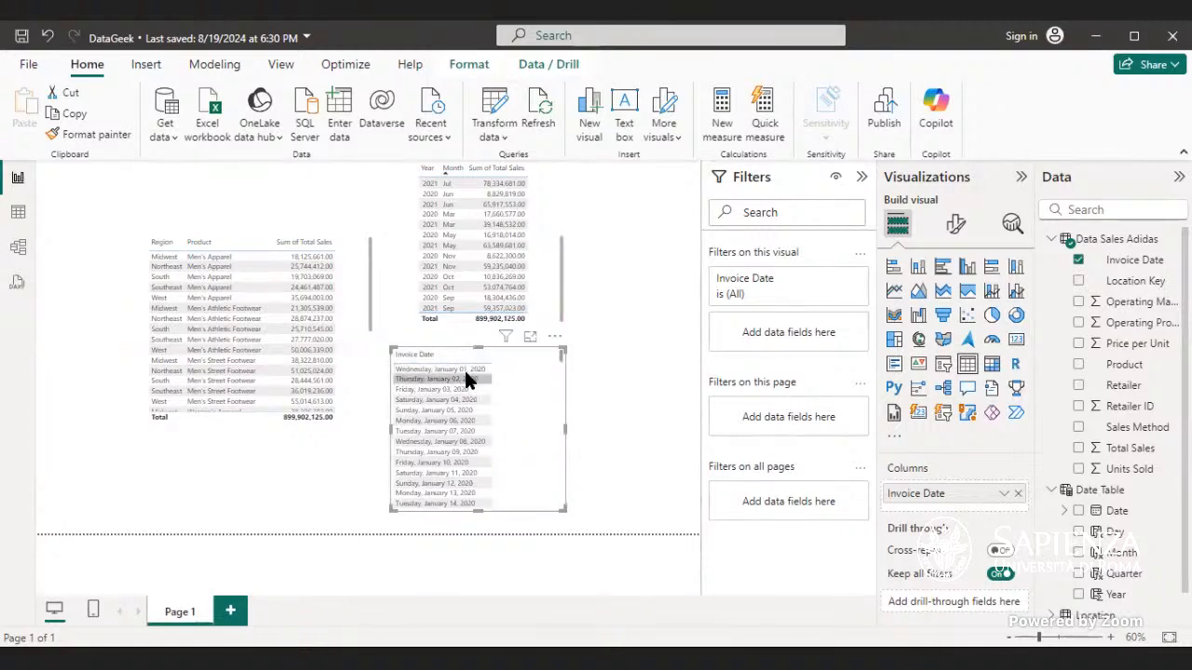
left_click(453, 421)
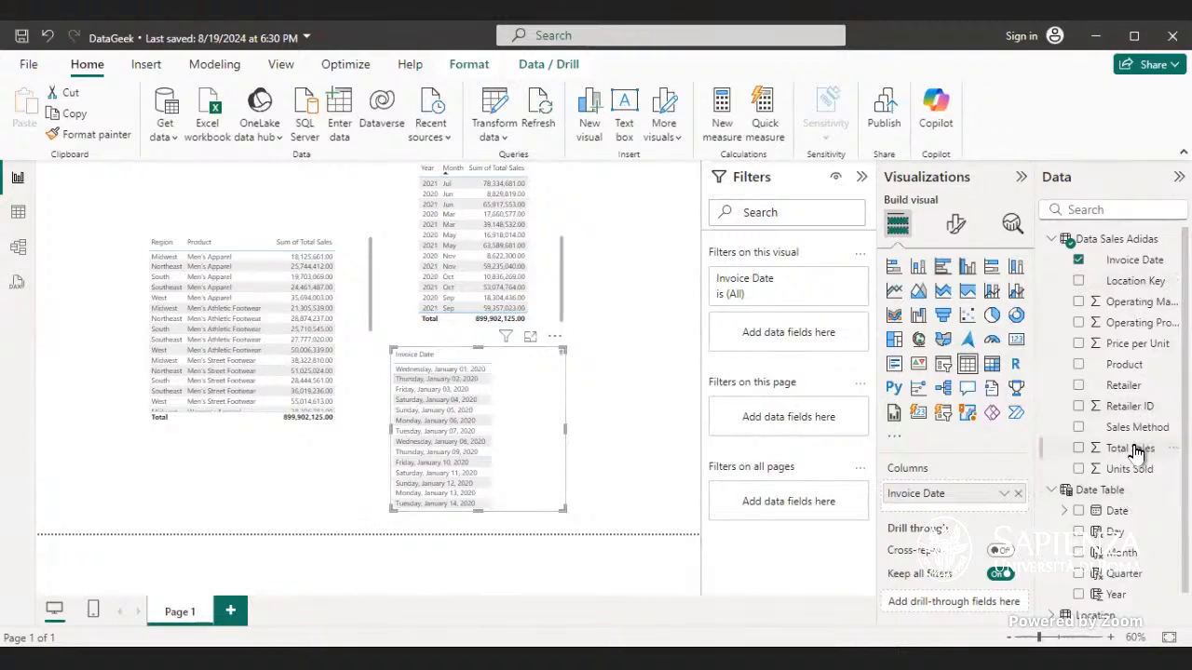
left_click_drag(1135, 450, 550, 410)
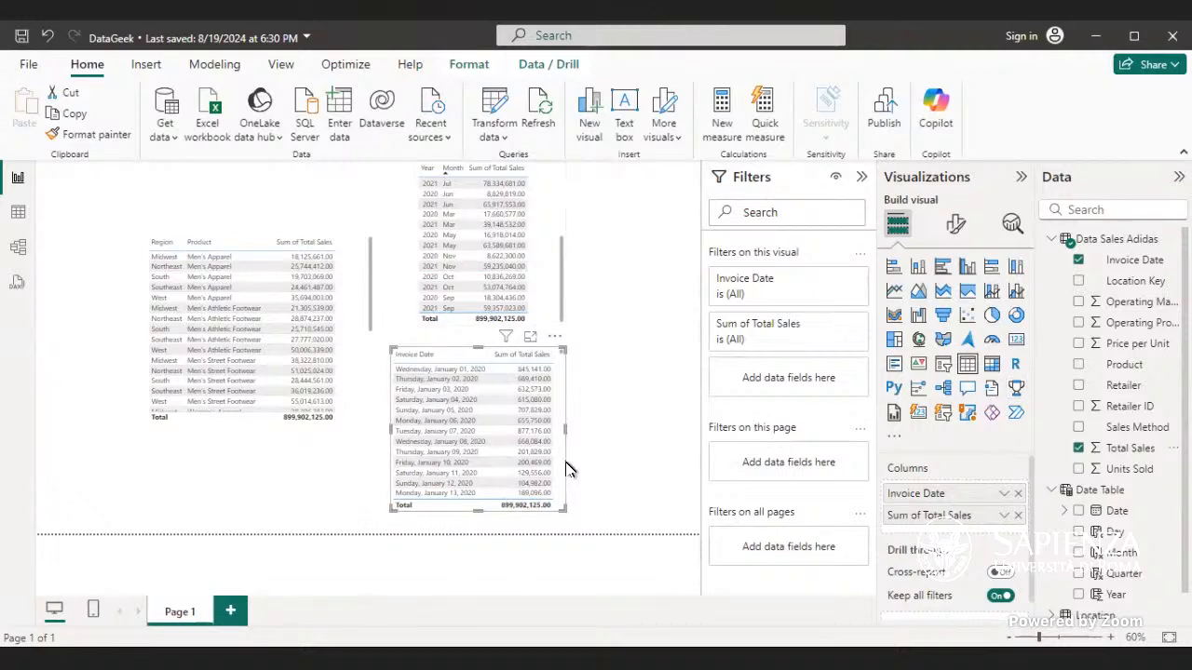
Step: Enlarge the Invoice Date table visual, making it taller and wider
left_click(1003, 496)
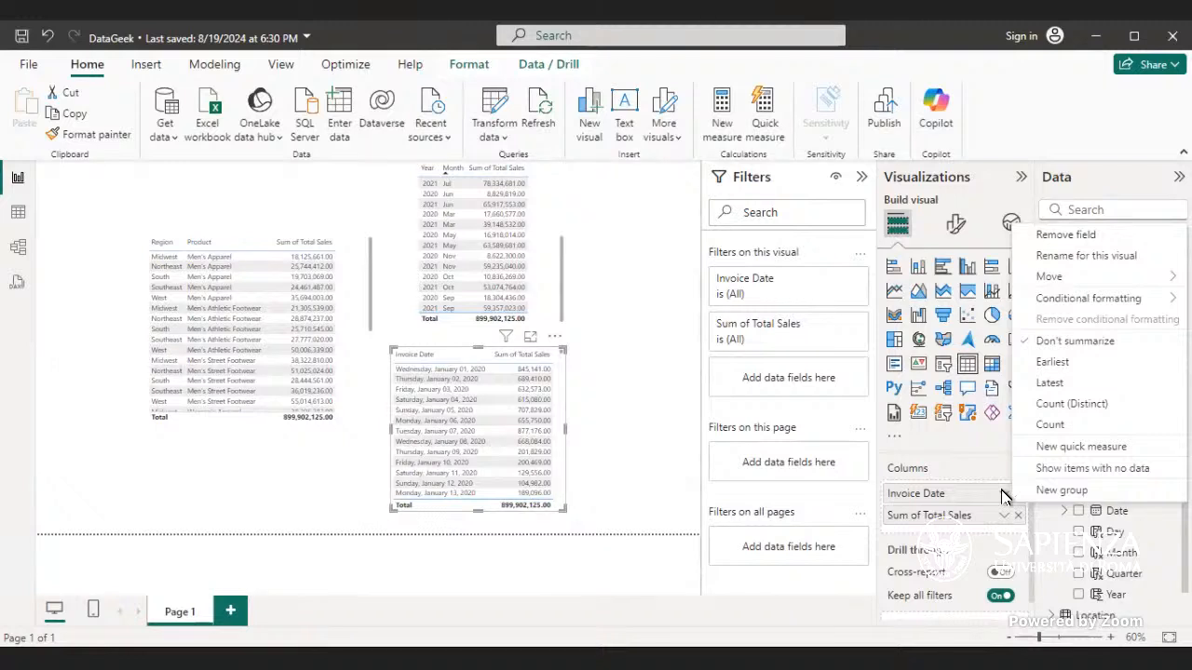
left_click(659, 420)
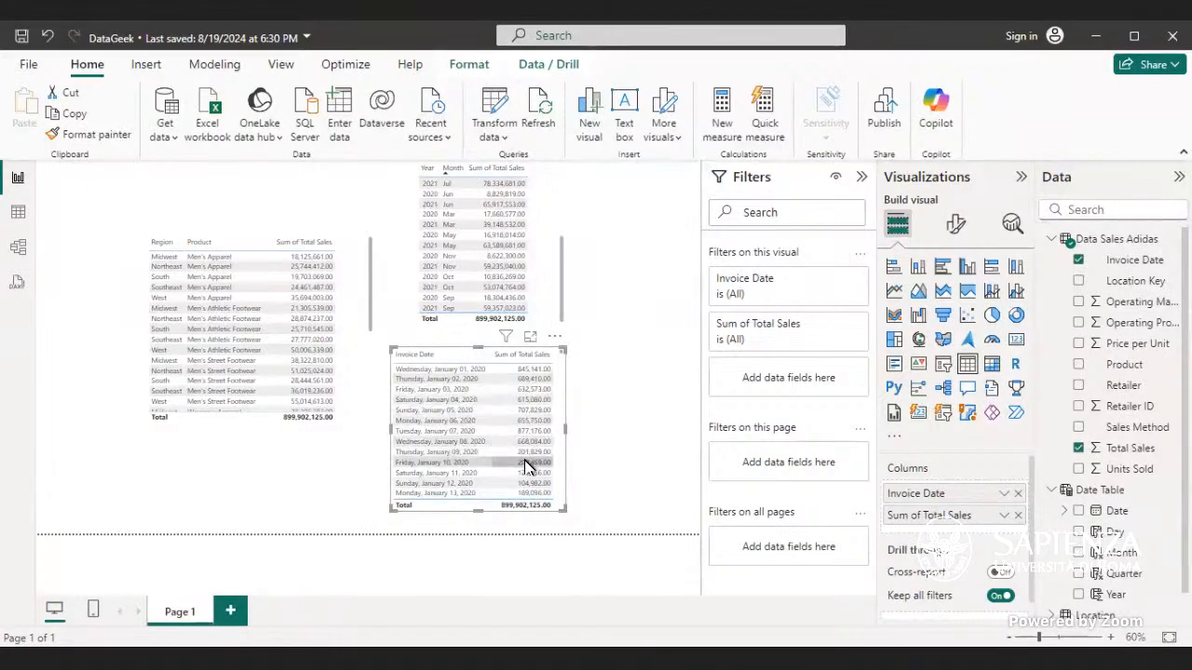
left_click_drag(477, 510, 482, 535)
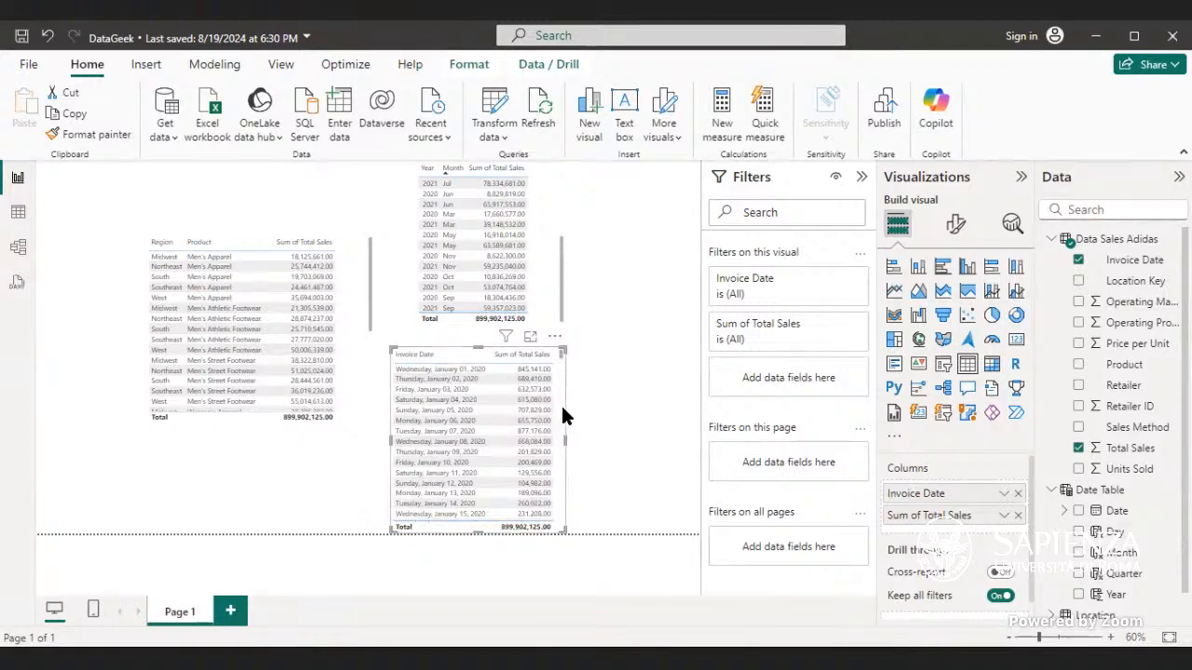
scroll(560, 403, "down", 5)
scroll(560, 395, "down", 20)
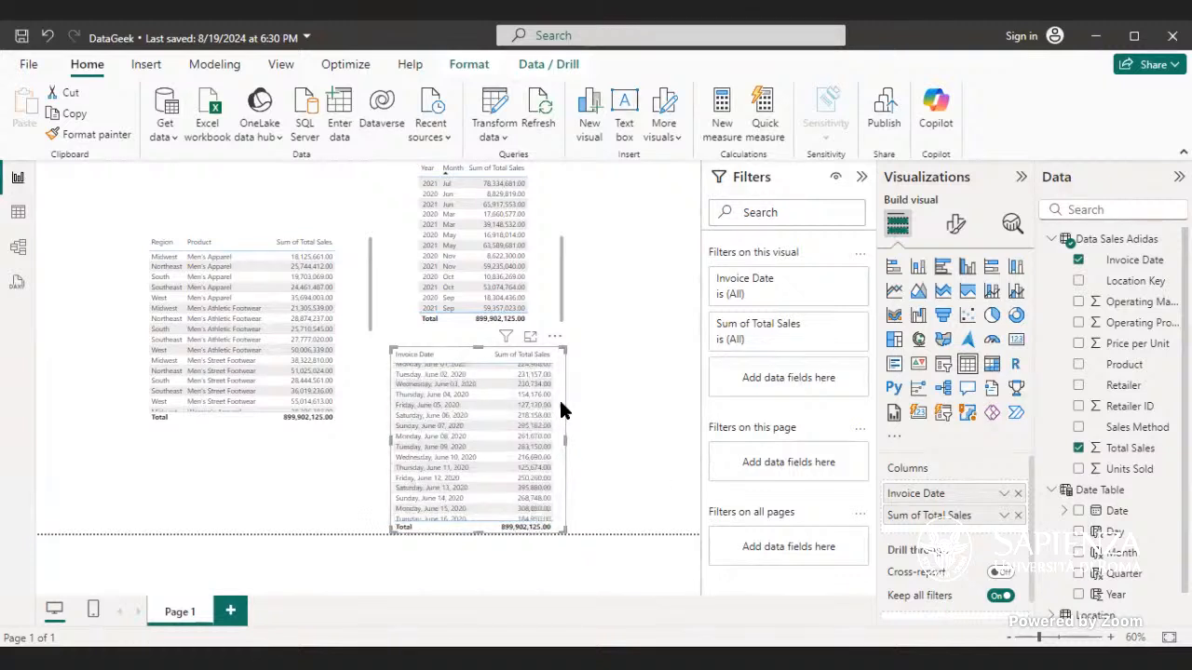
left_click_drag(561, 414, 563, 343)
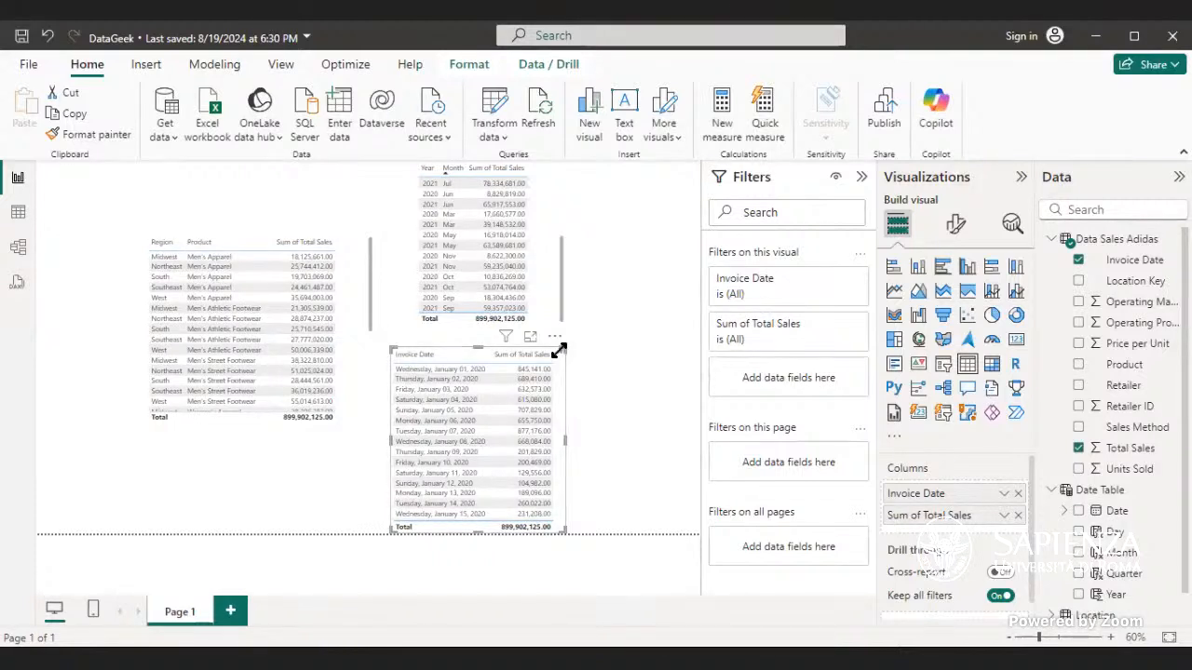
left_click_drag(566, 440, 611, 448)
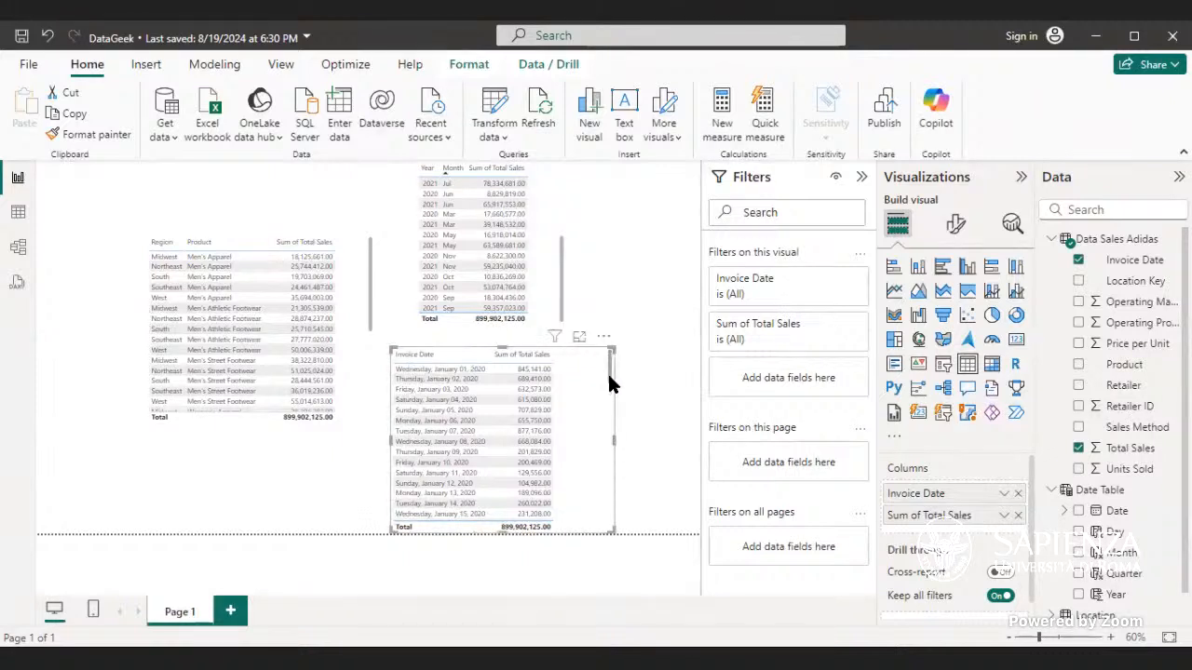
Step: Scroll through the Invoice Date rows and the Year and Month table to examine the sales values
scroll(607, 358, "down", 10)
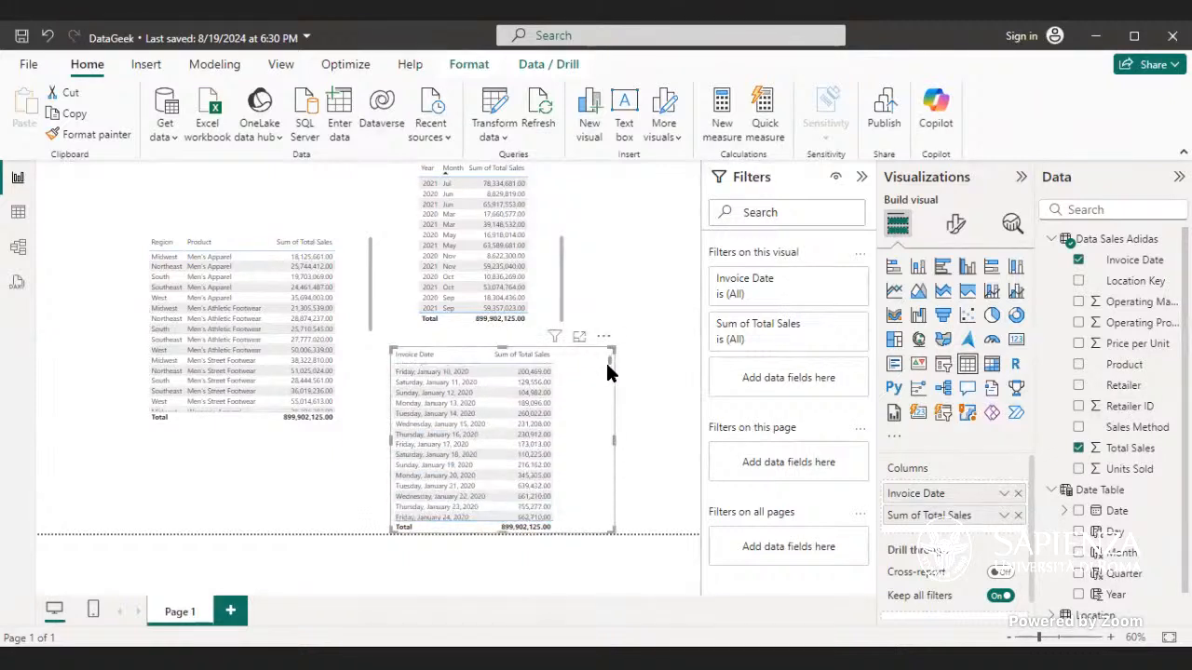
scroll(607, 384, "up", 3)
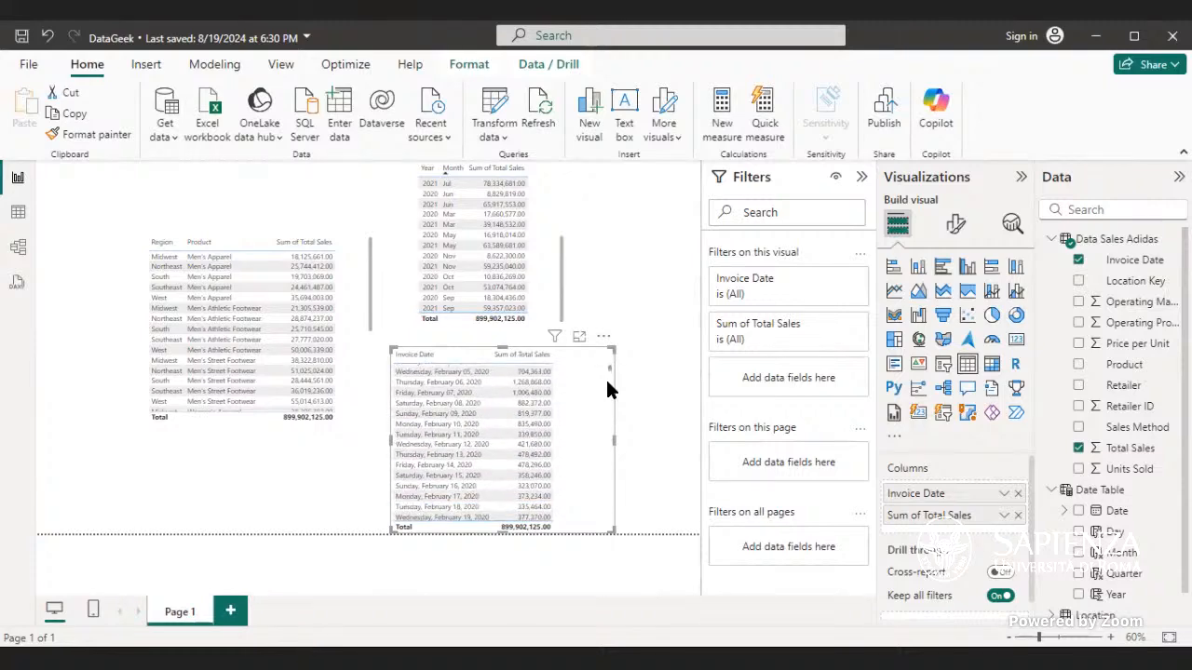
scroll(607, 381, "up", 2)
scroll(606, 382, "up", 2)
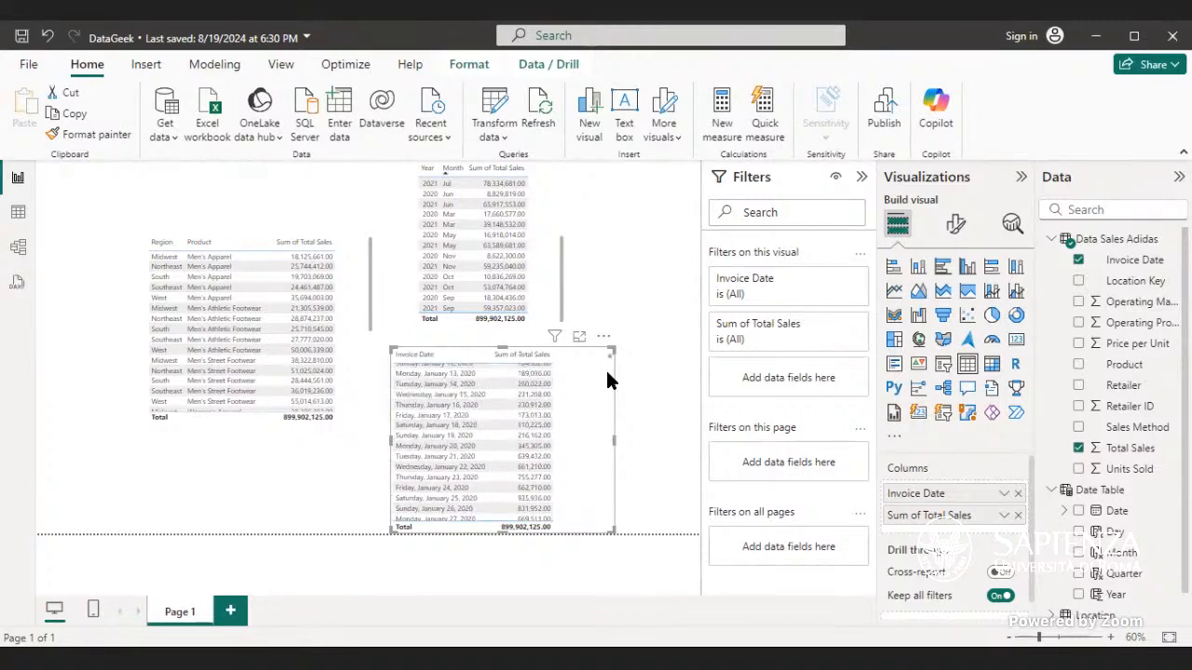
scroll(606, 377, "down", 3)
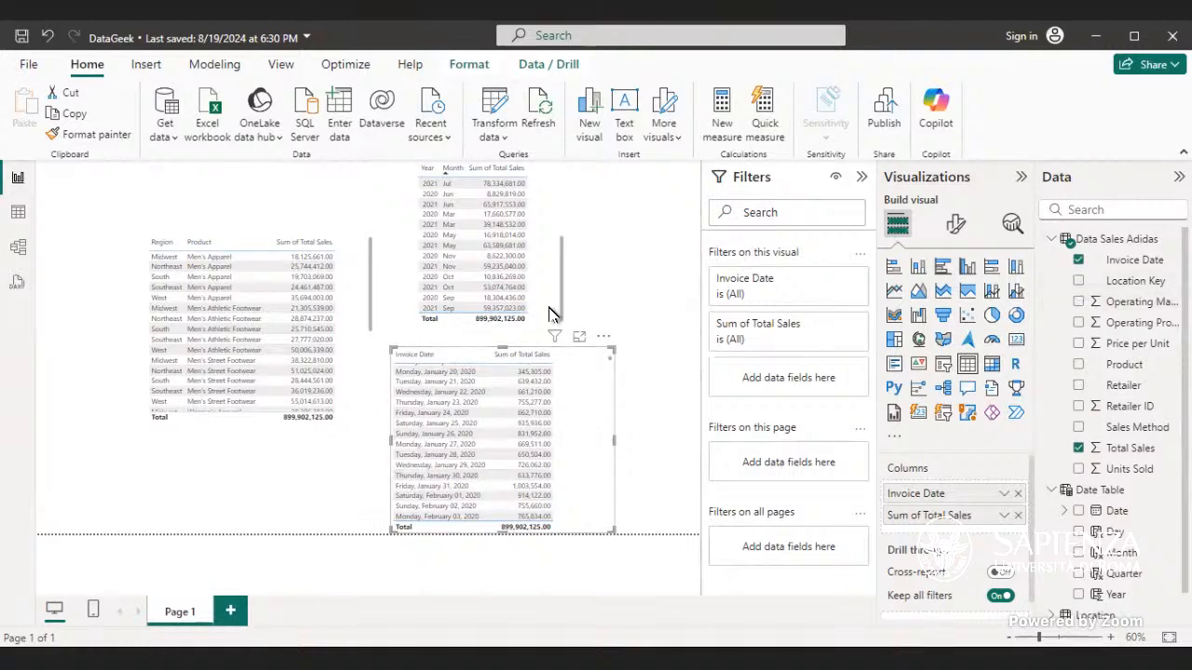
left_click_drag(561, 303, 569, 201)
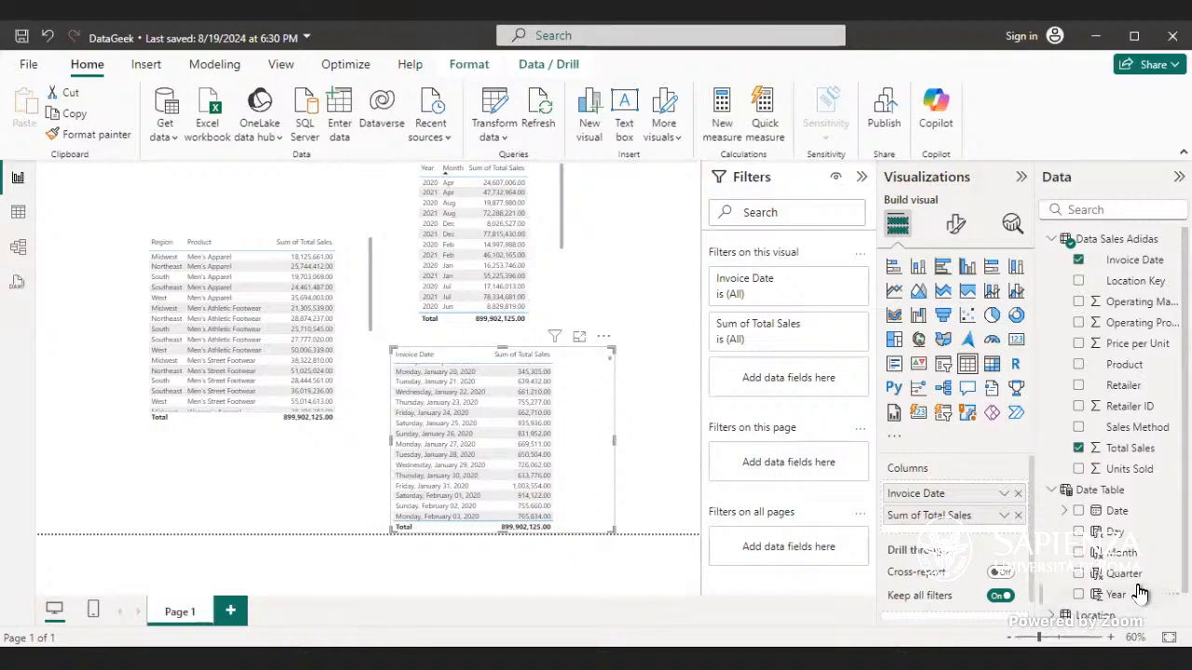
Step: Replace Year with Quarter and remove Month in the Year and Month table, then shorten the visual
left_click(543, 248)
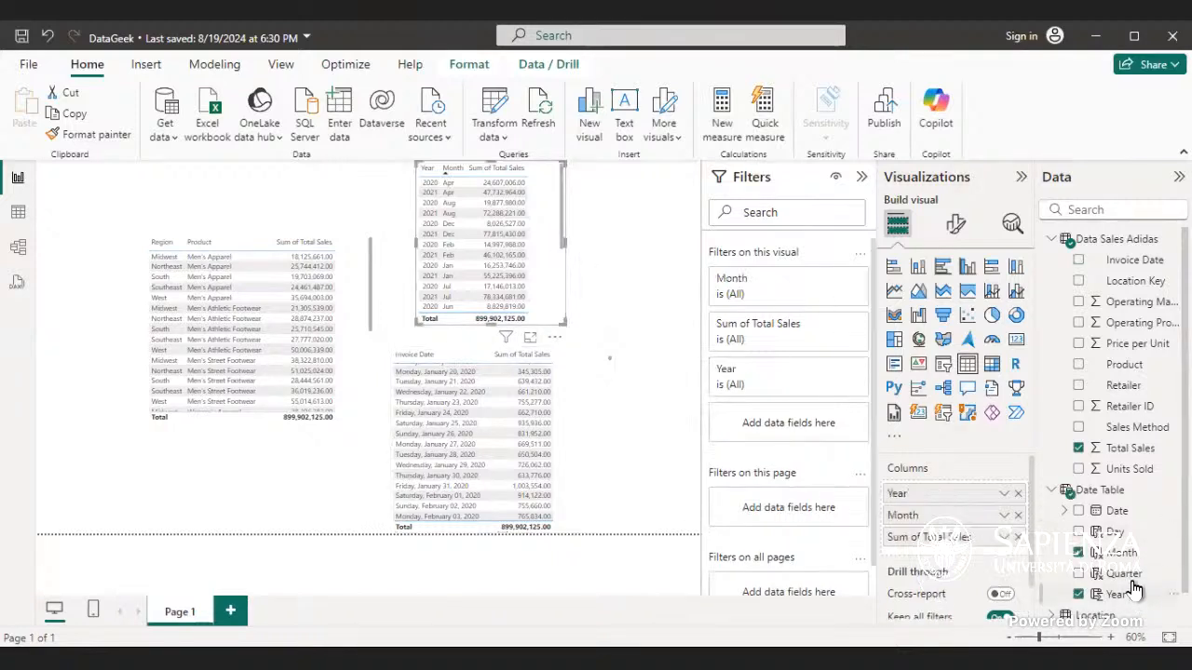
left_click_drag(1134, 582, 1021, 499)
left_click(1018, 495)
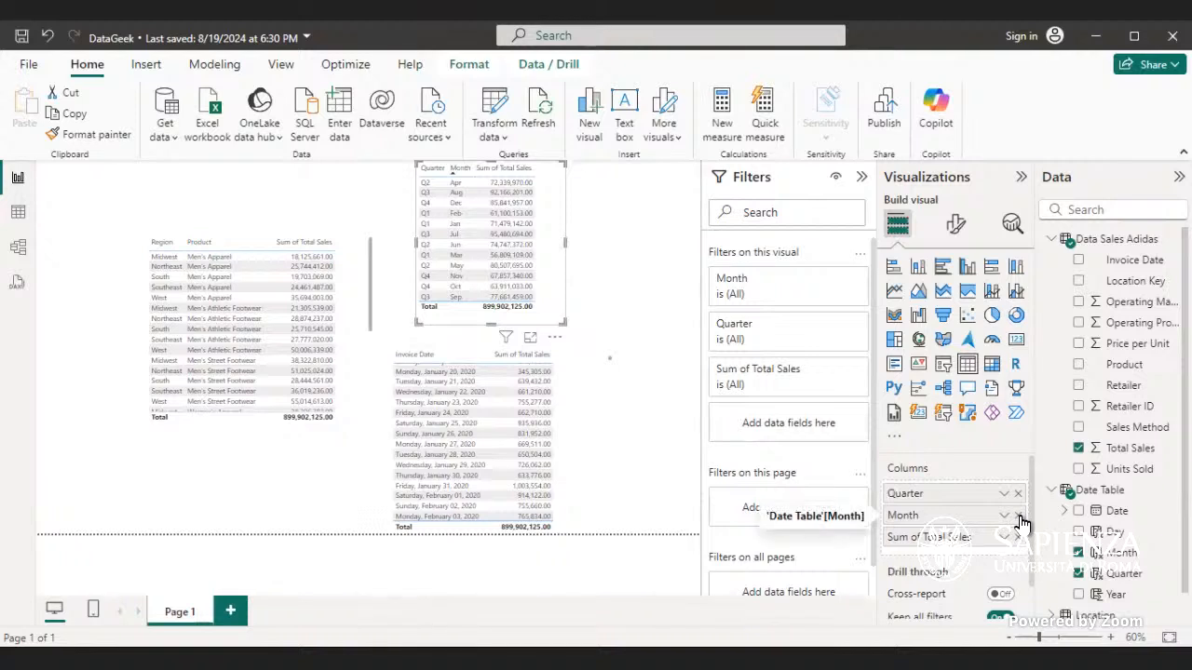
left_click(1018, 516)
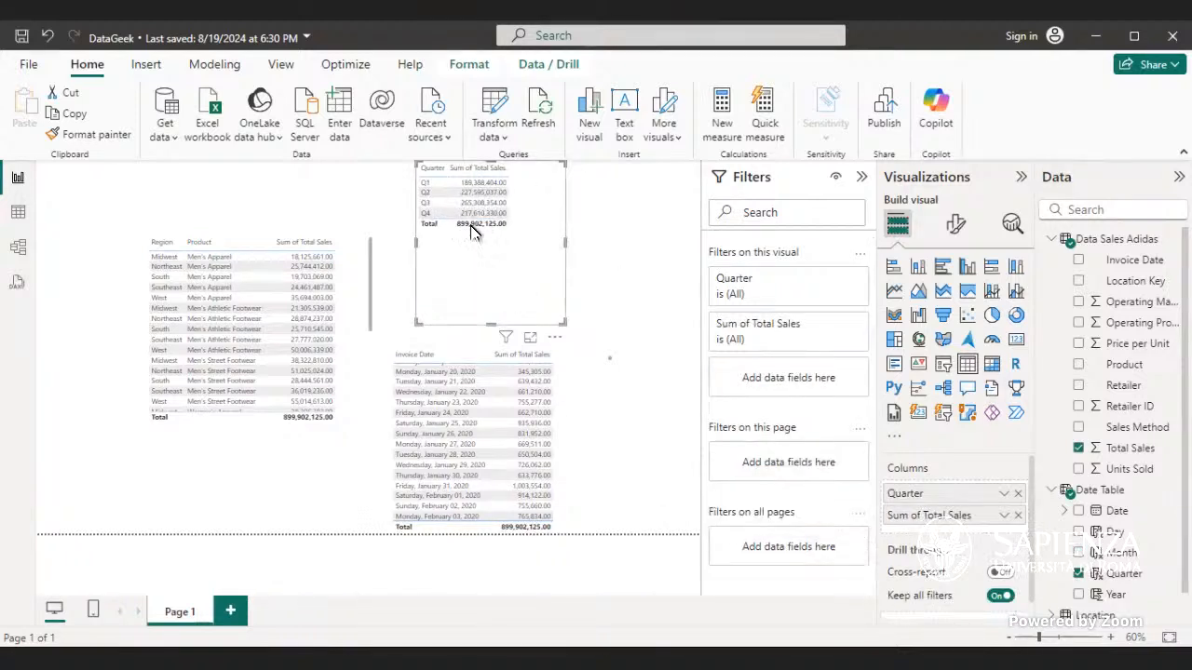
left_click_drag(490, 319, 488, 250)
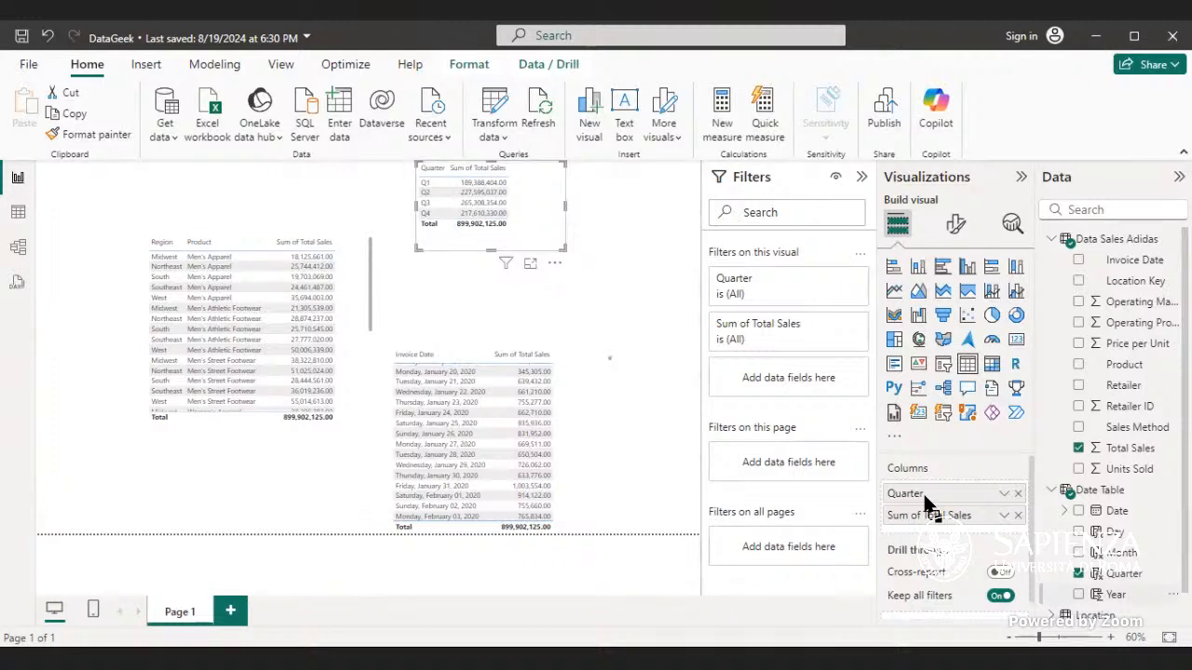
Step: Add Year to the Quarter table and set it to Don't summarize
left_click_drag(927, 503, 952, 496)
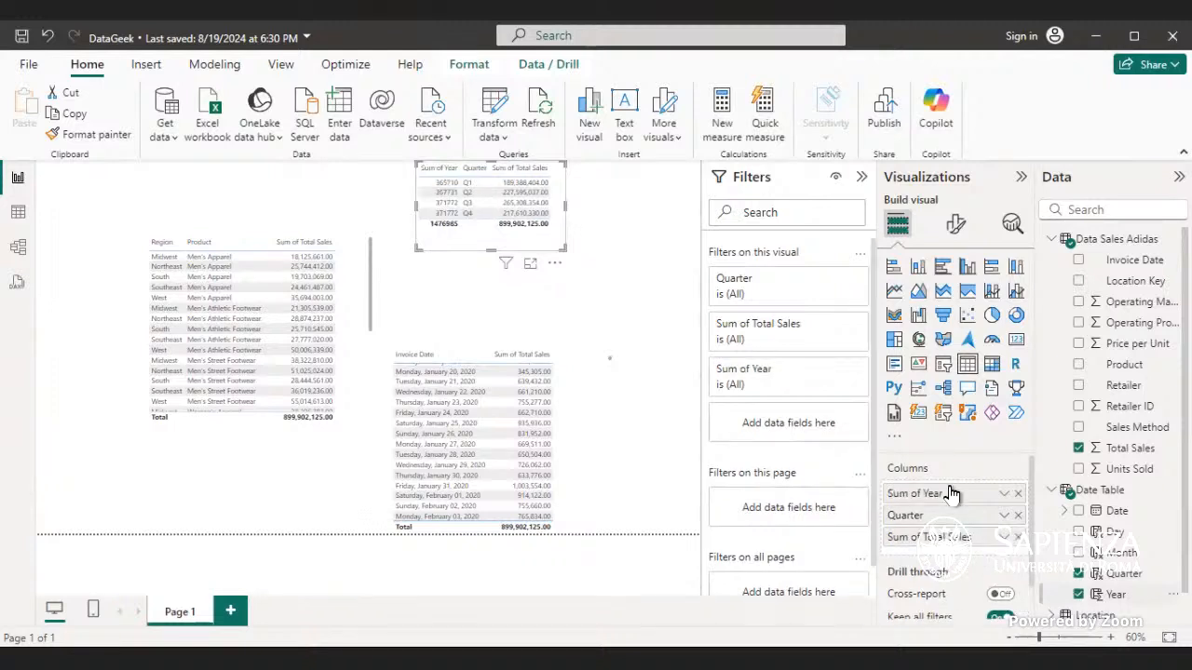
left_click(1002, 494)
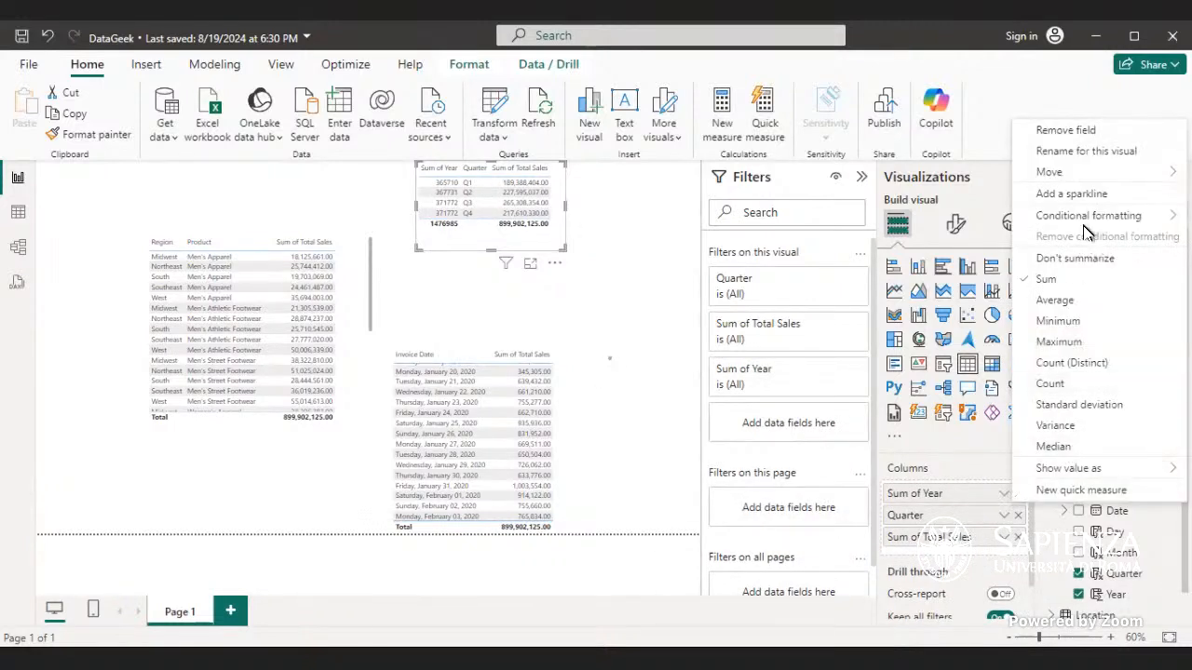
left_click(1085, 258)
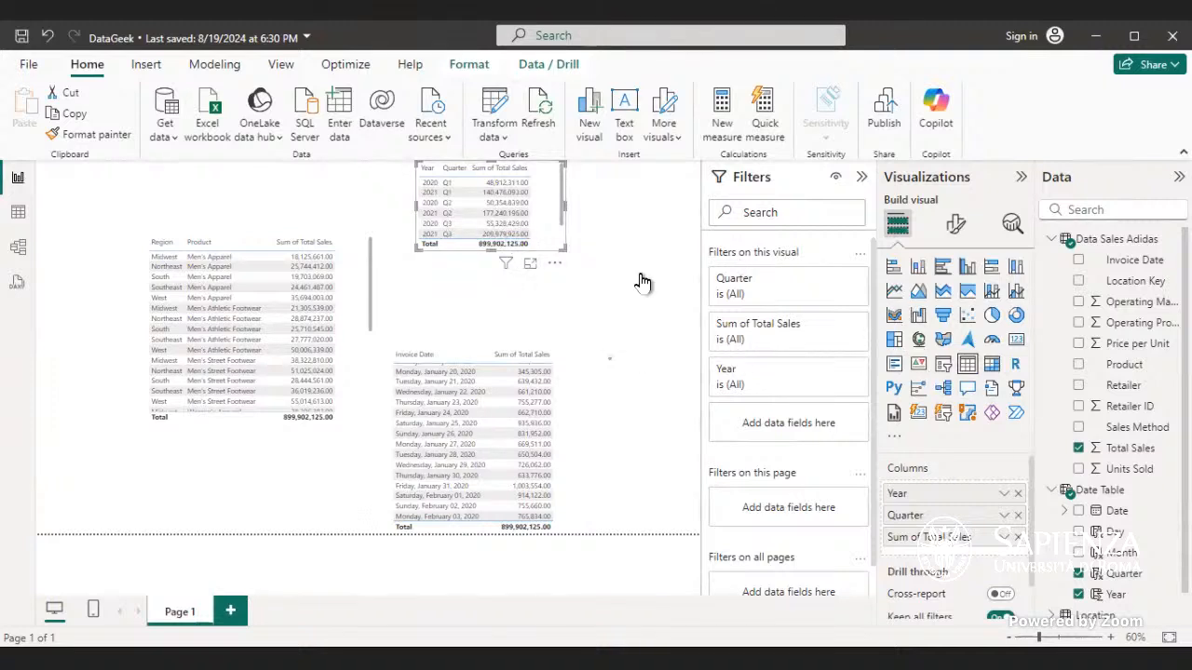
Step: Insert an empty matrix visual on the page
left_click(678, 283)
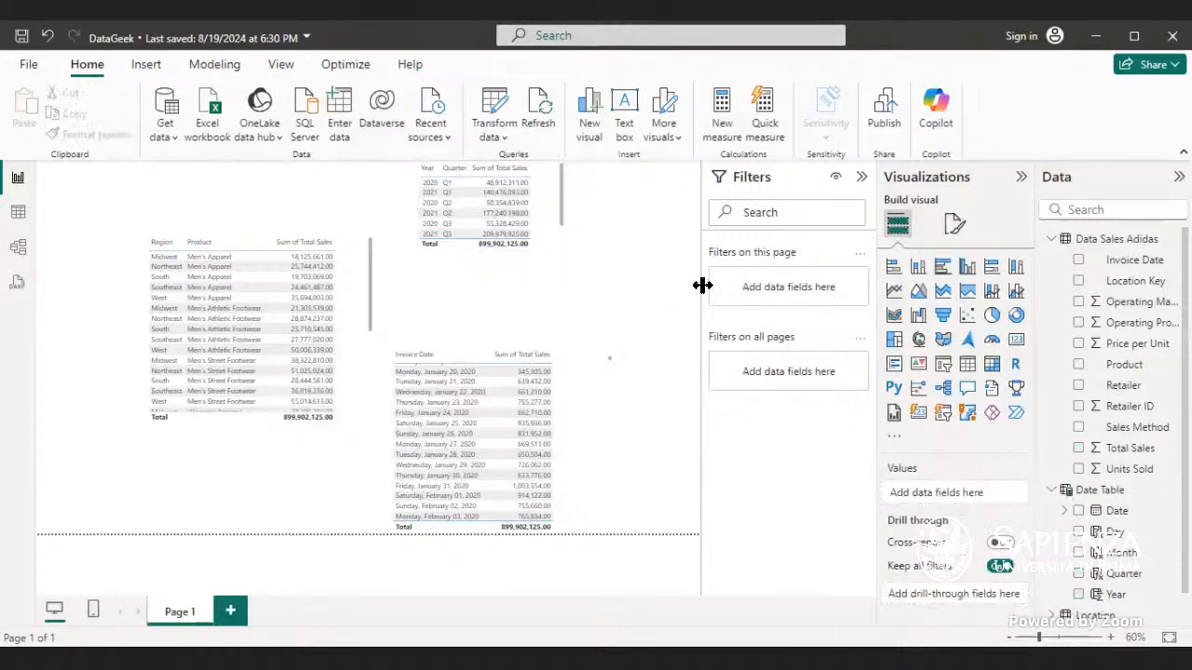
left_click(992, 367)
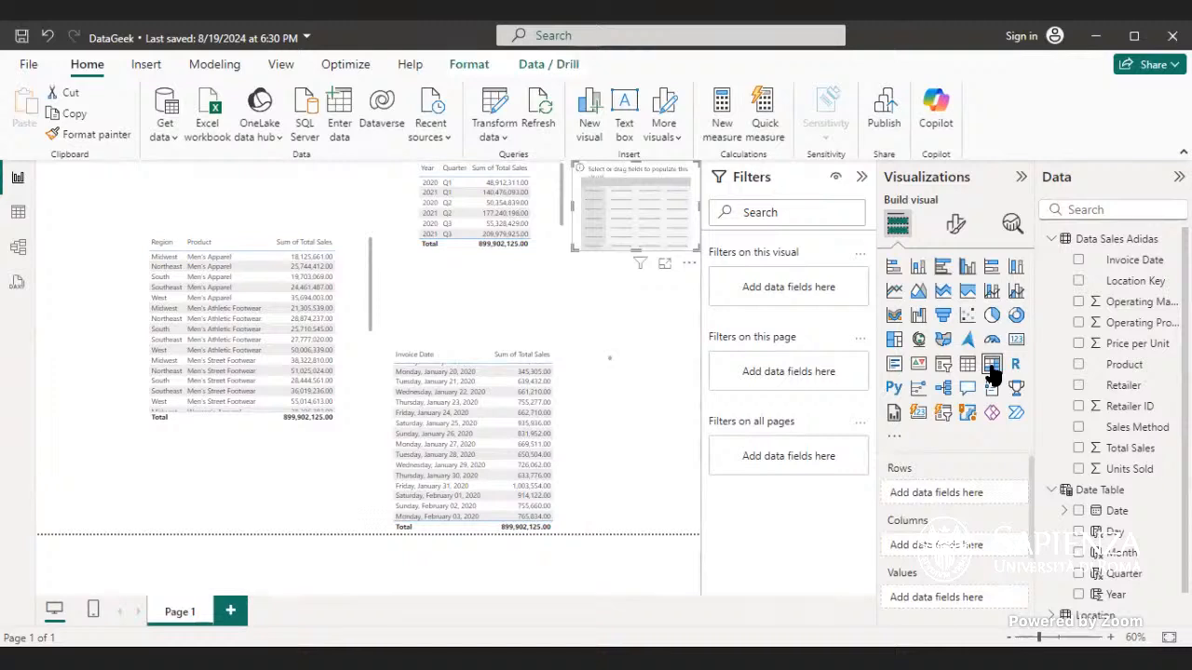
Step: Convert the Year and Quarter table into a matrix, moving Quarter into rows and expanding 2020
left_click(535, 218)
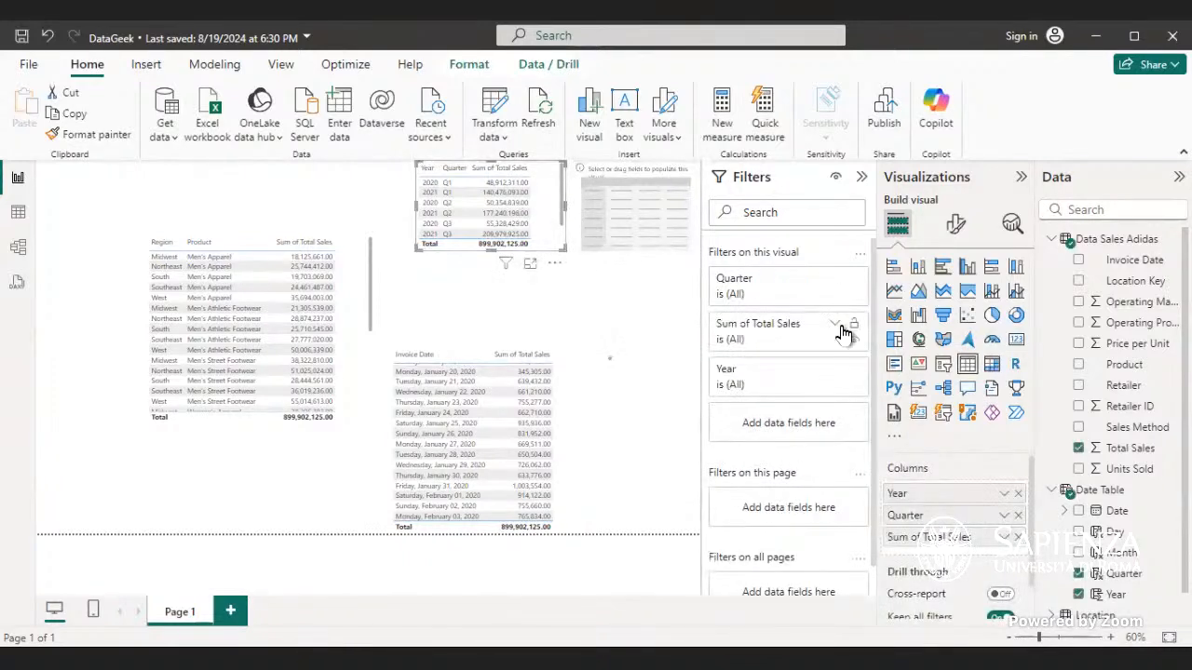
left_click(992, 368)
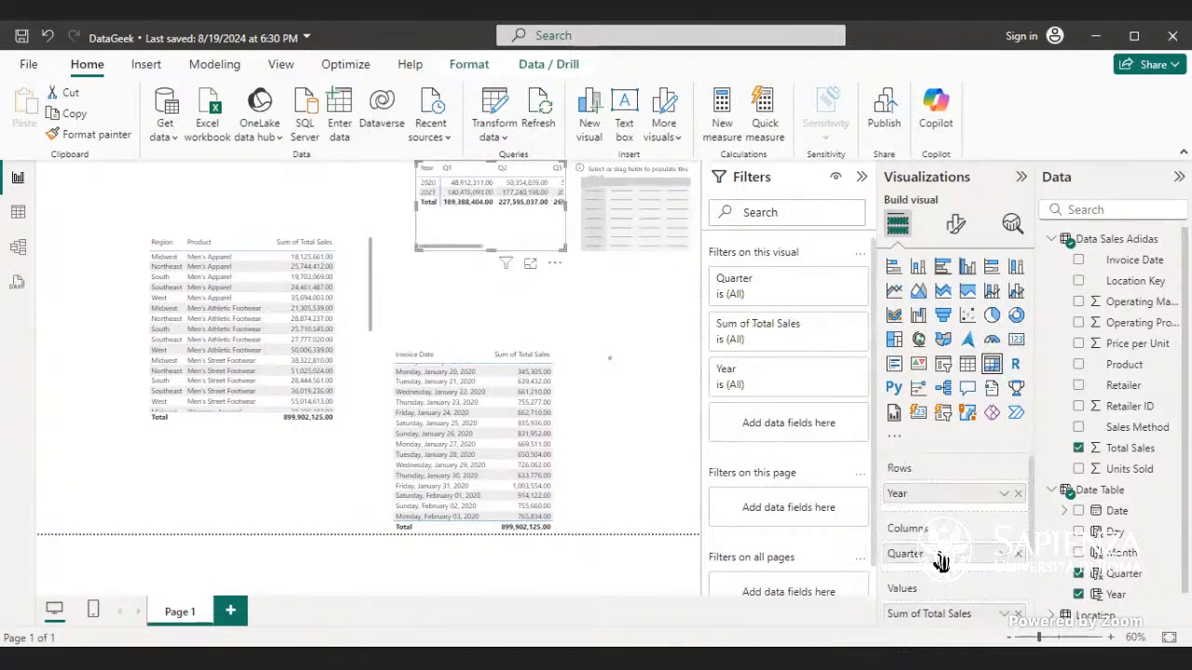
left_click_drag(940, 561, 936, 512)
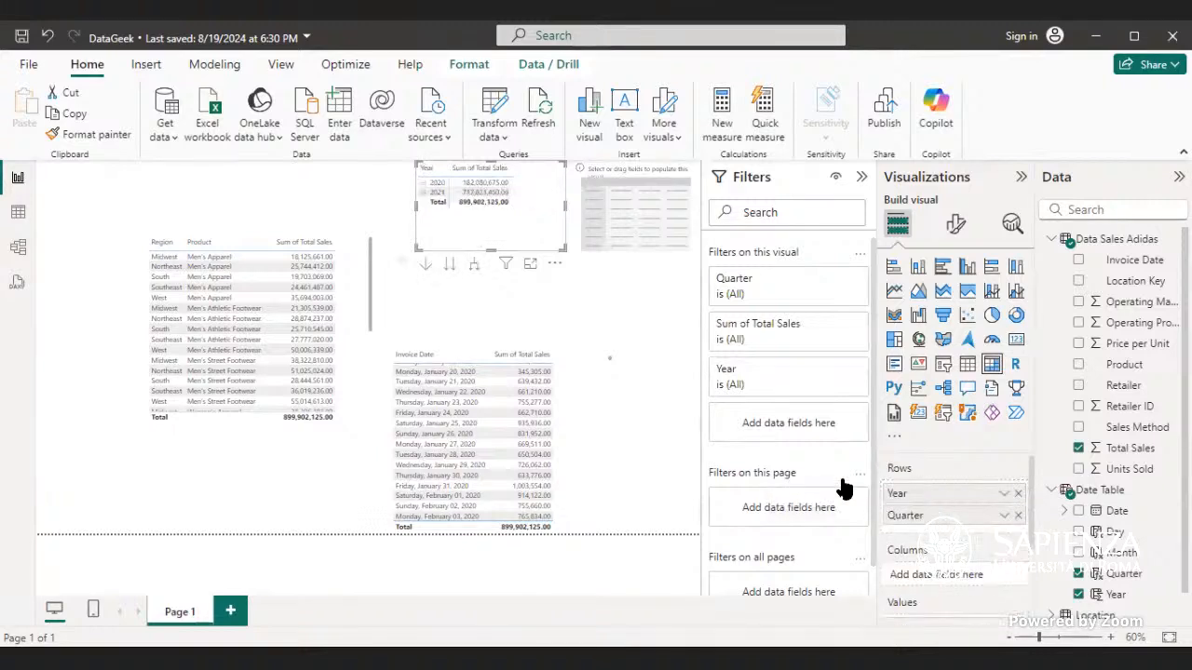
left_click(421, 184)
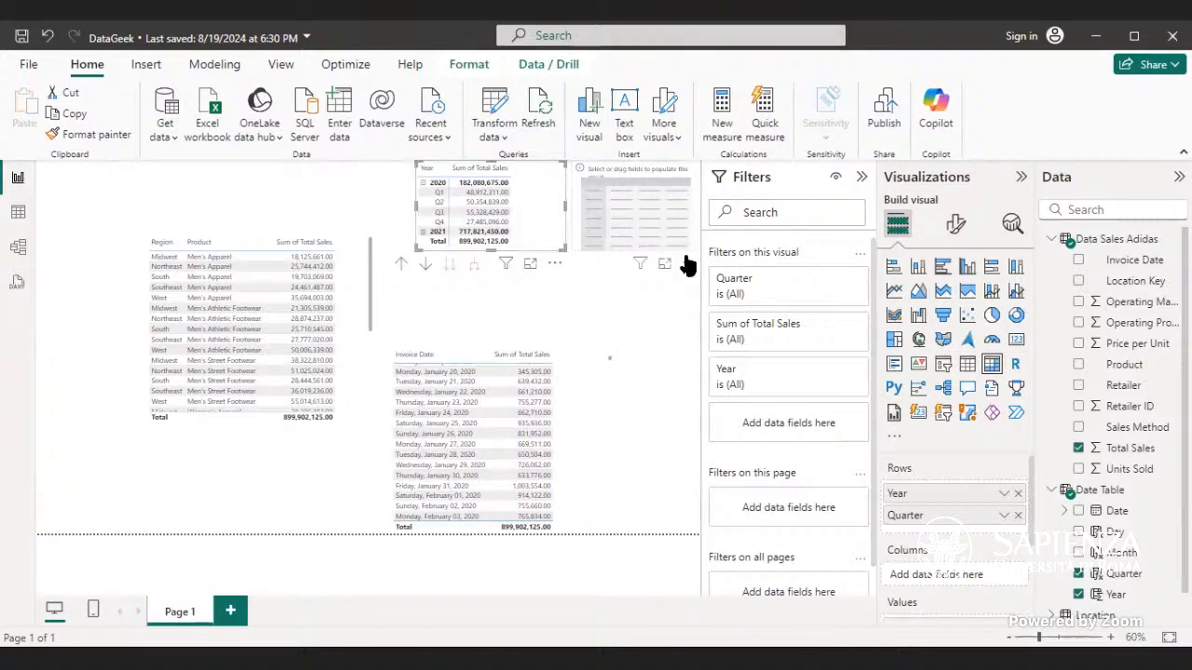
Step: Remove the empty matrix visual from the page
left_click(687, 264)
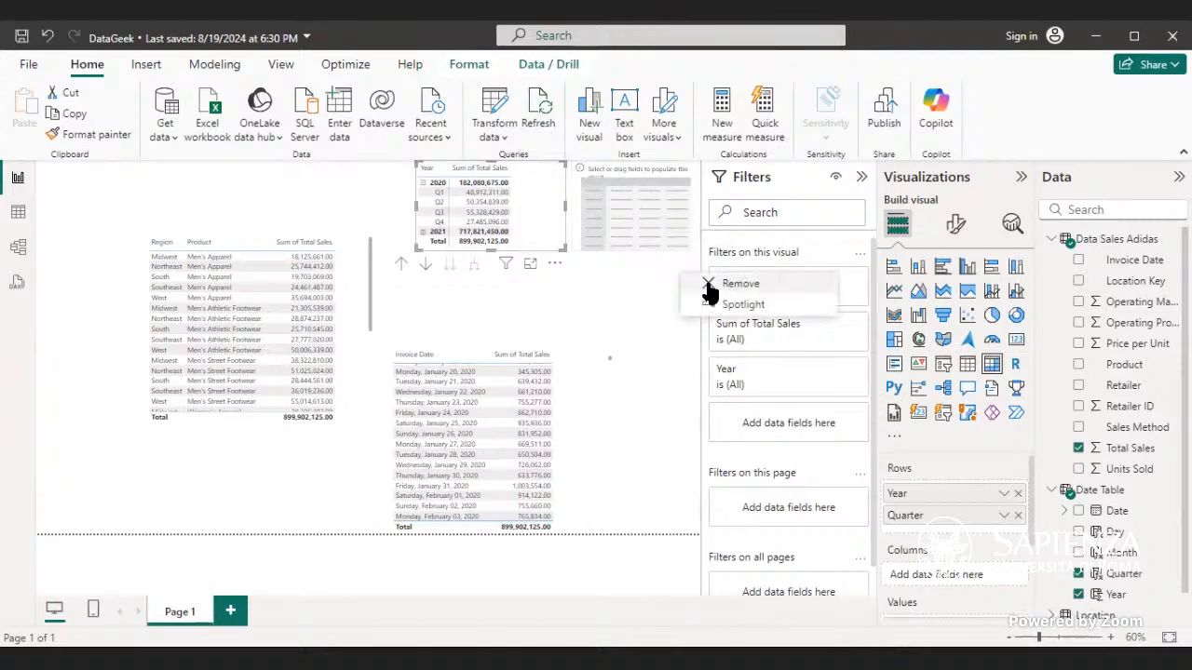
left_click(709, 289)
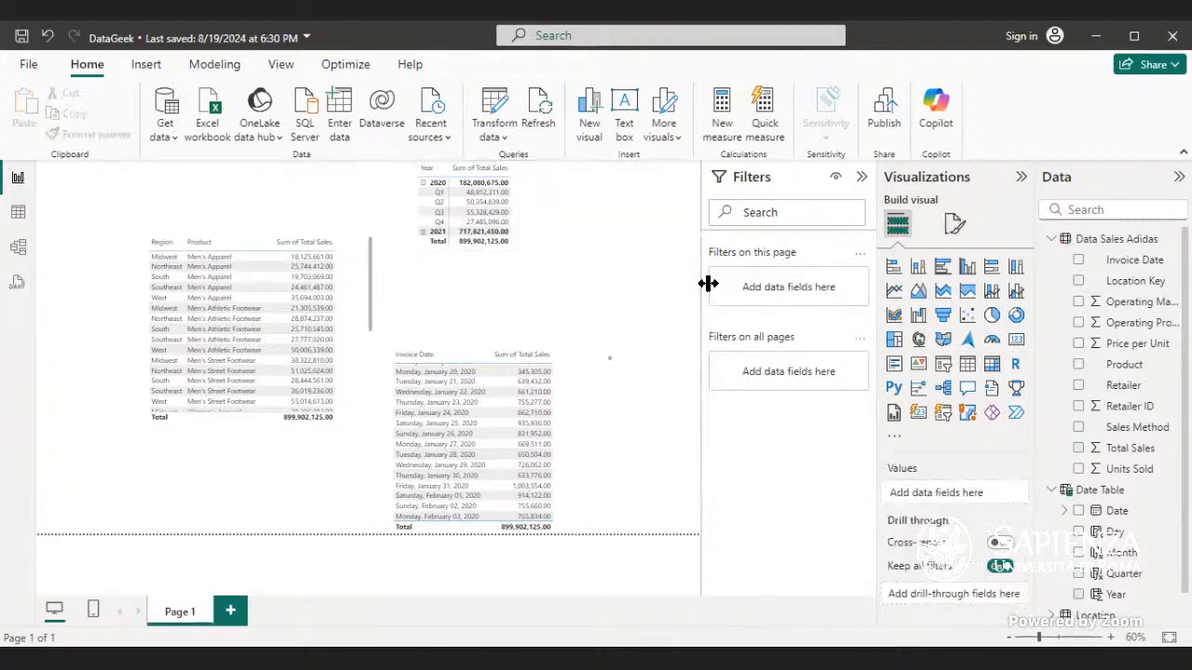
Step: Expand 2021 in the matrix and make the matrix taller to show all quarters
left_click(525, 203)
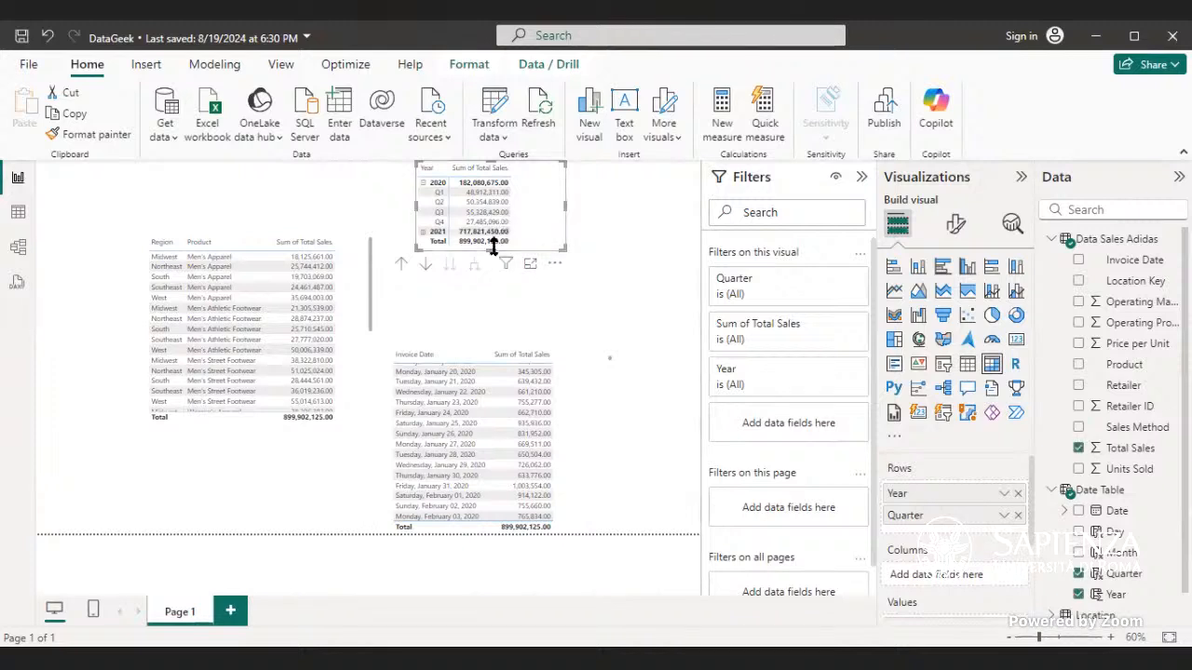
left_click_drag(493, 244, 492, 266)
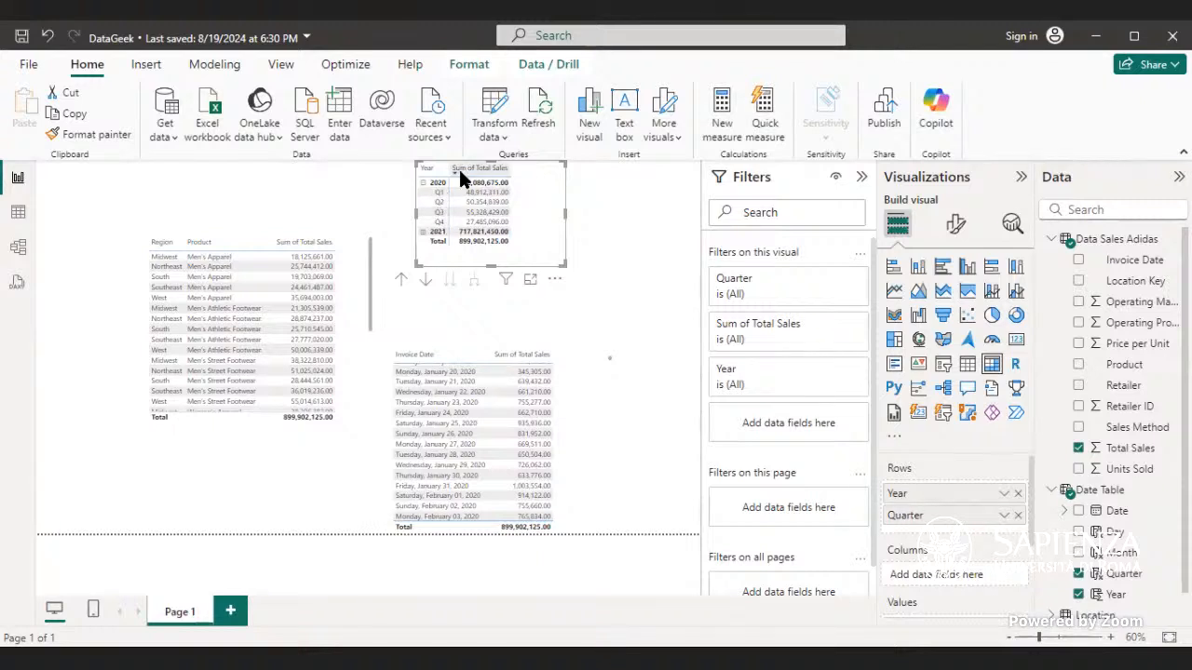
left_click(421, 232)
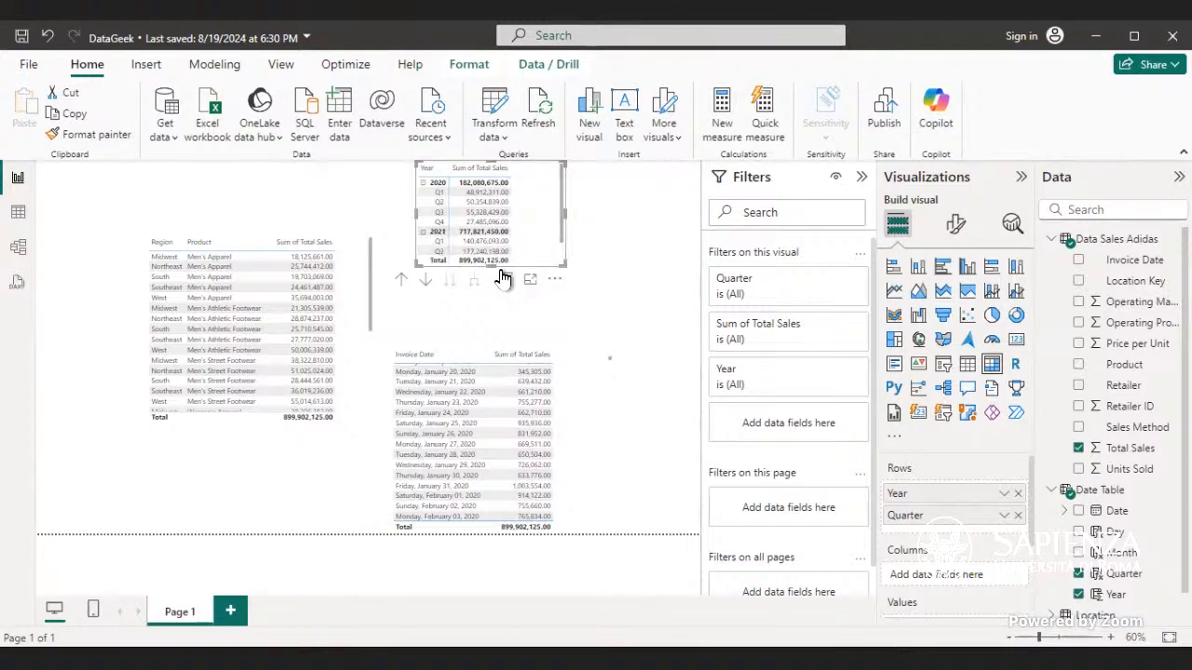
left_click_drag(494, 266, 487, 291)
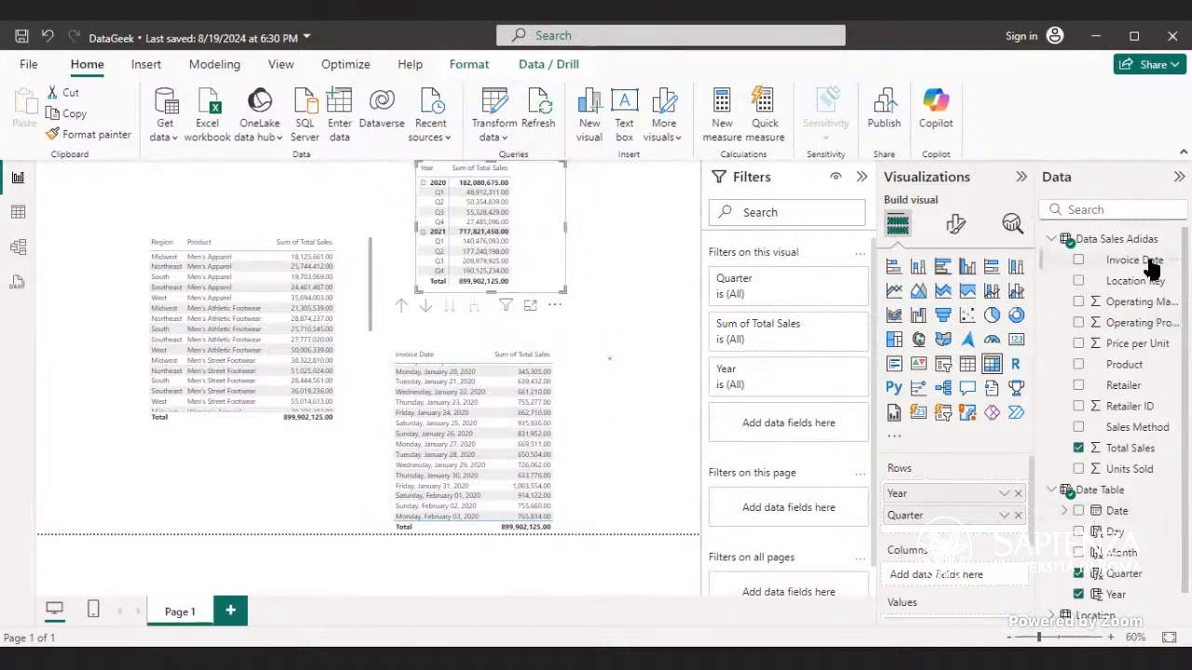
Step: Replace Year and Quarter in the matrix rows with Invoice Date and enlarge the matrix
left_click_drag(1150, 263, 968, 520)
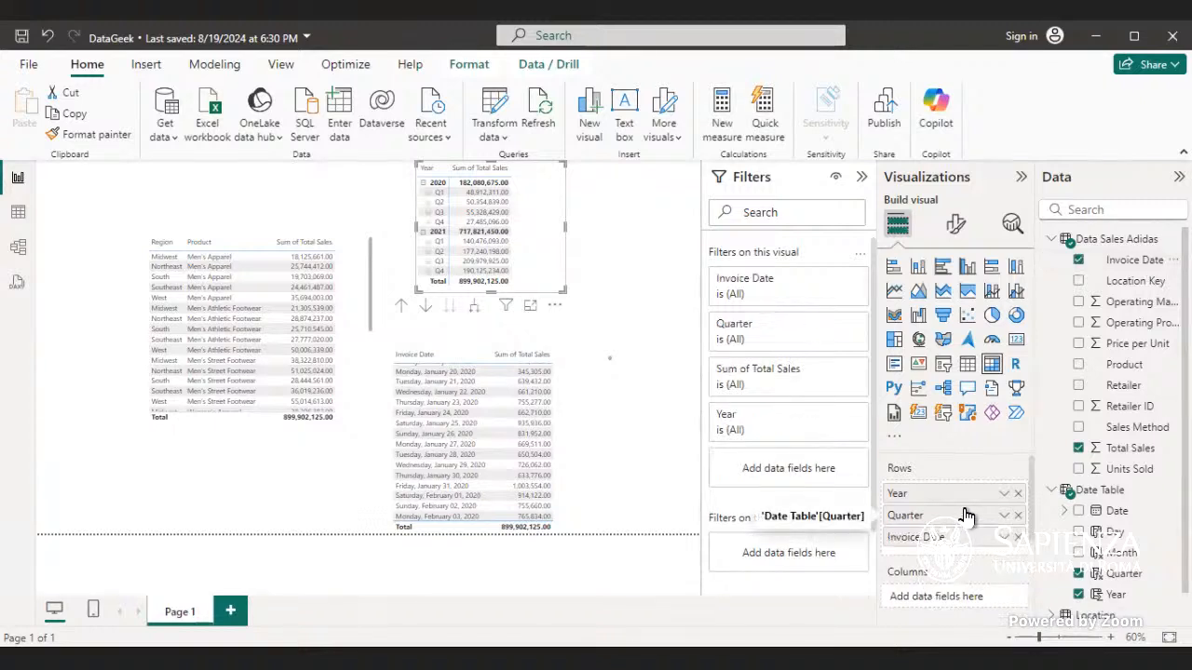
left_click(1017, 496)
left_click(1018, 495)
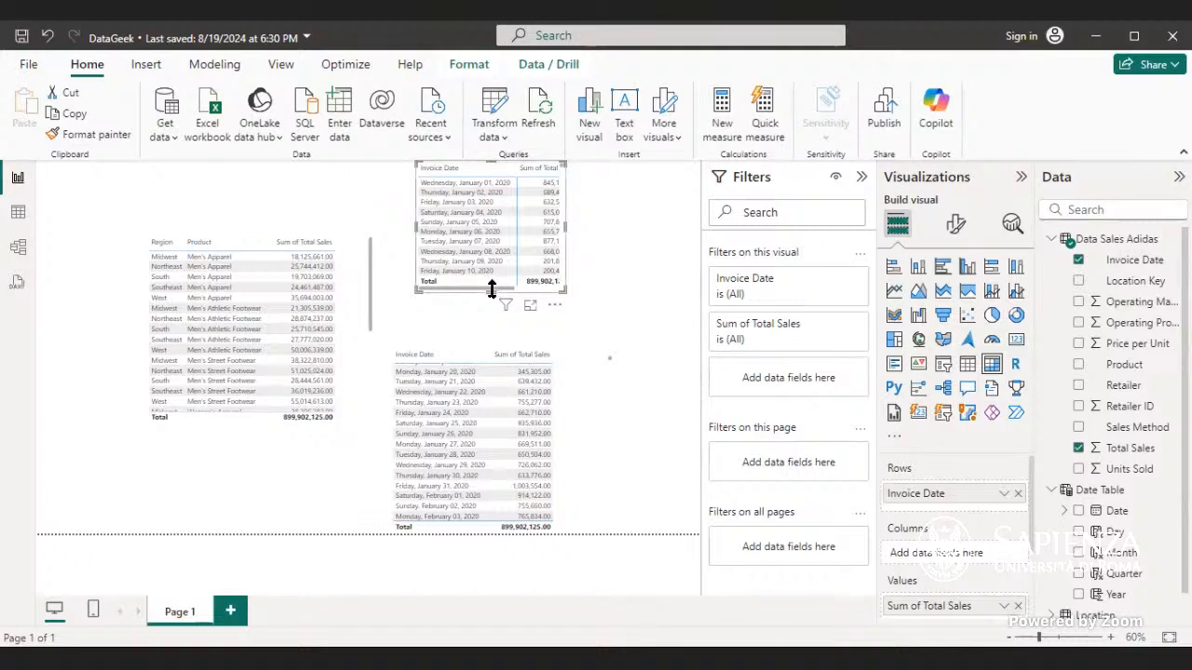
left_click_drag(491, 289, 479, 453)
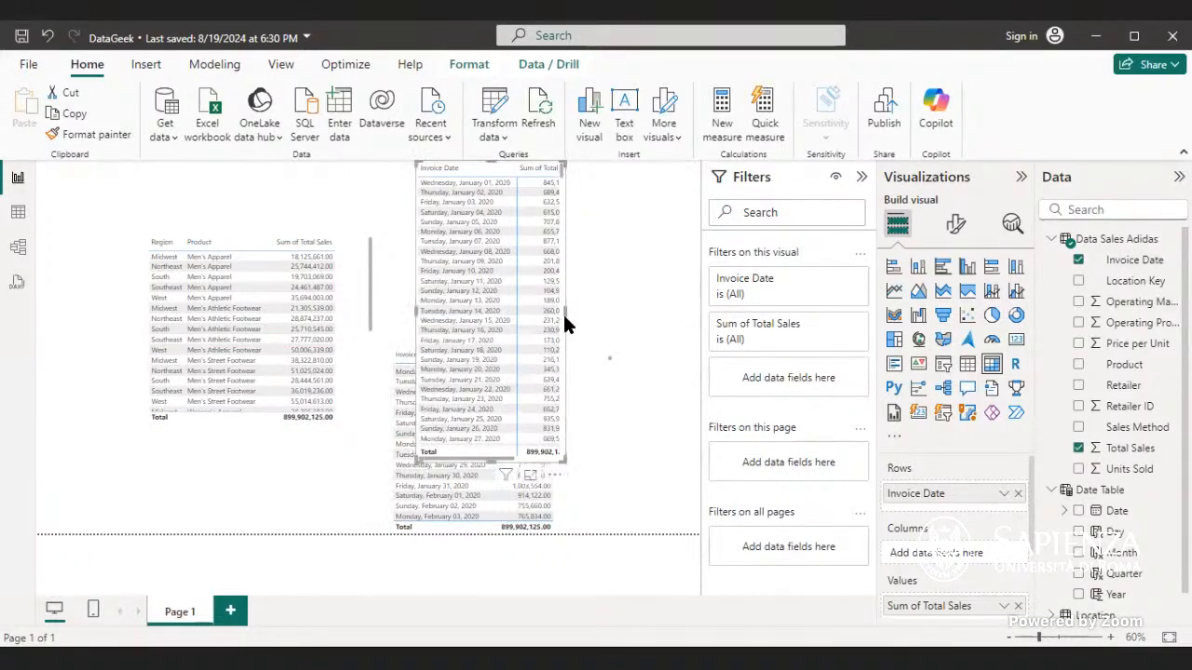
left_click_drag(564, 314, 610, 315)
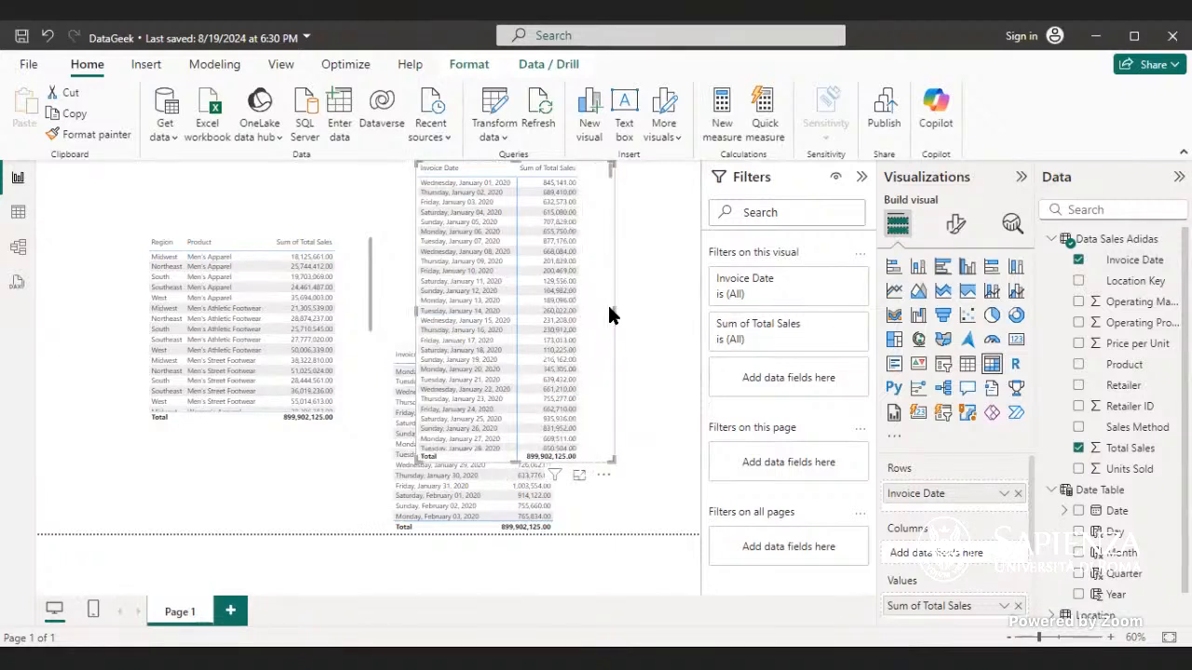